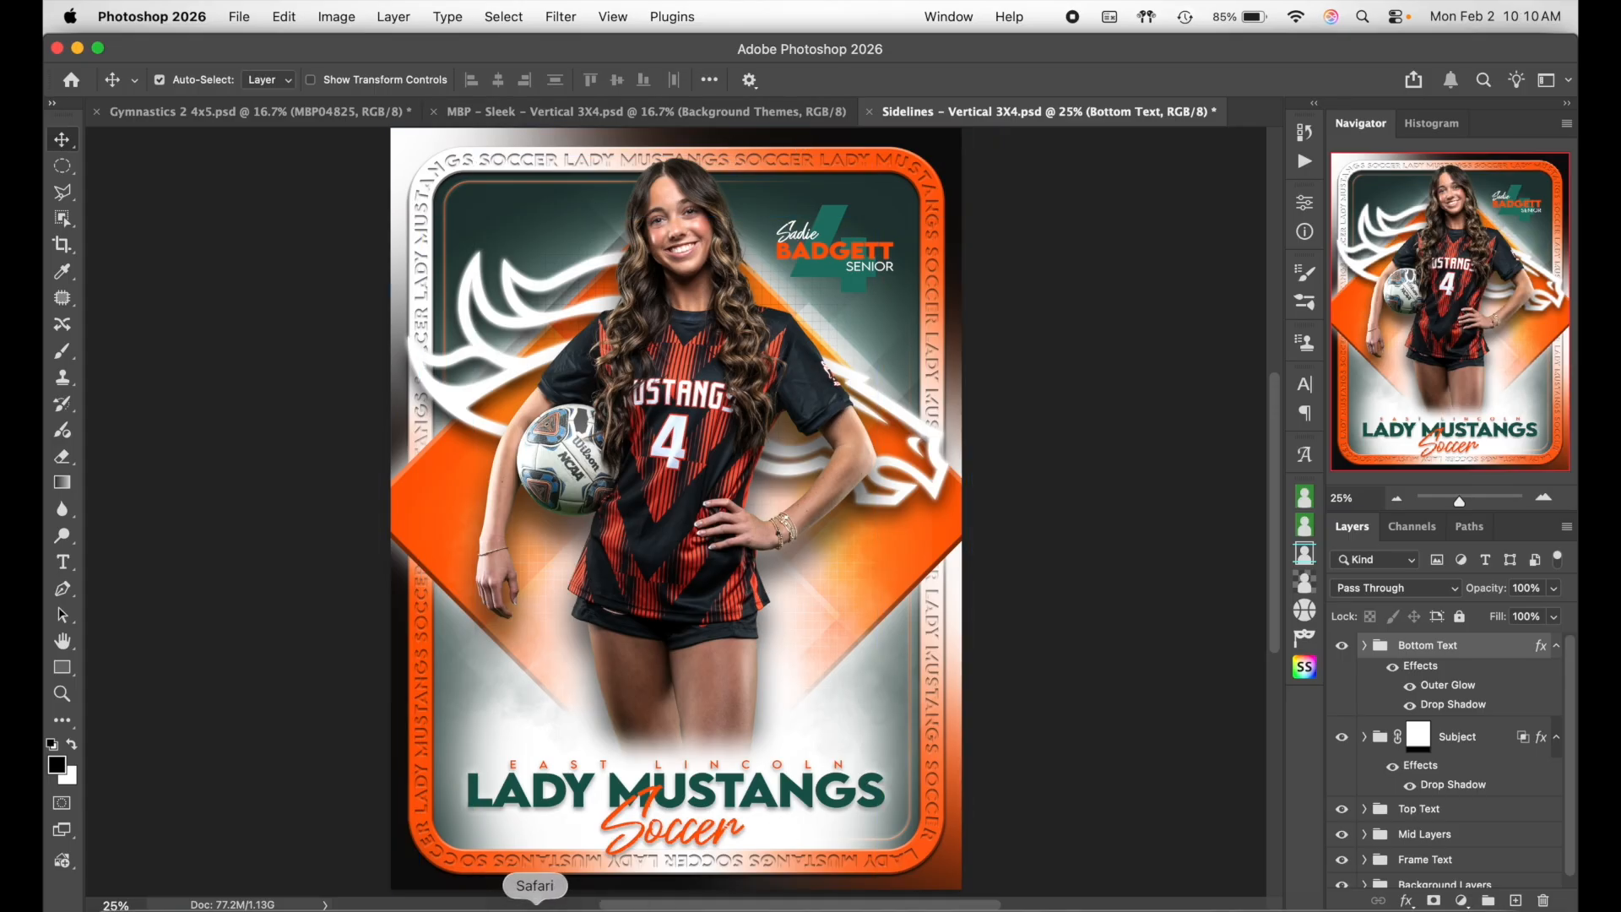
- Open the player photo folder, return to the card, and select the Subject and Bottom Text groups
click(135, 908)
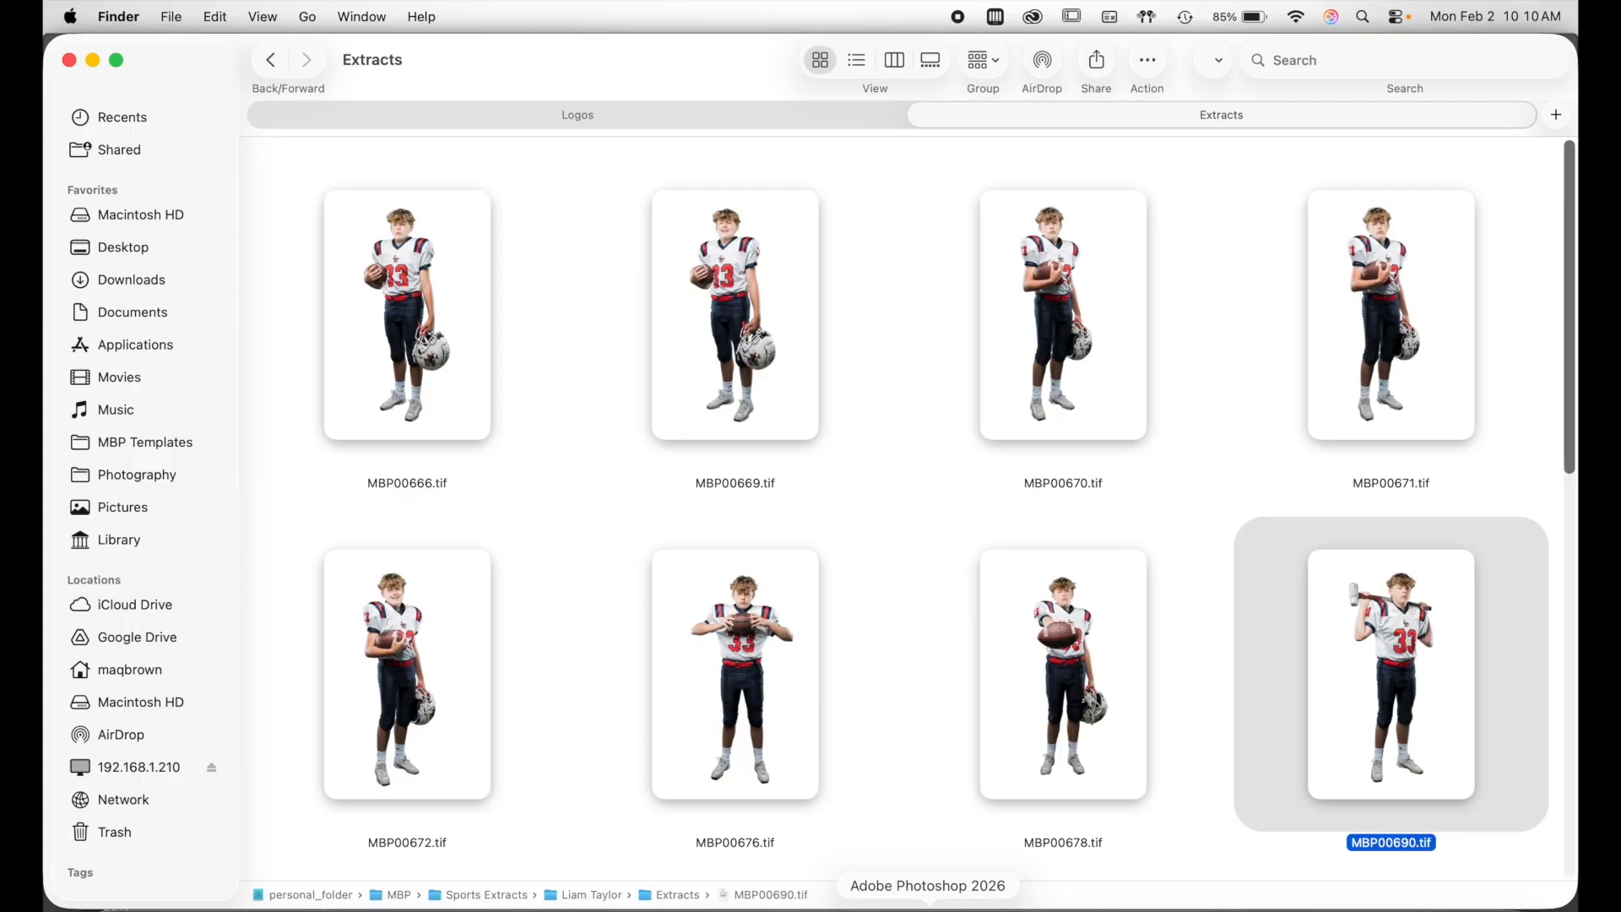
click(834, 906)
click(1465, 749)
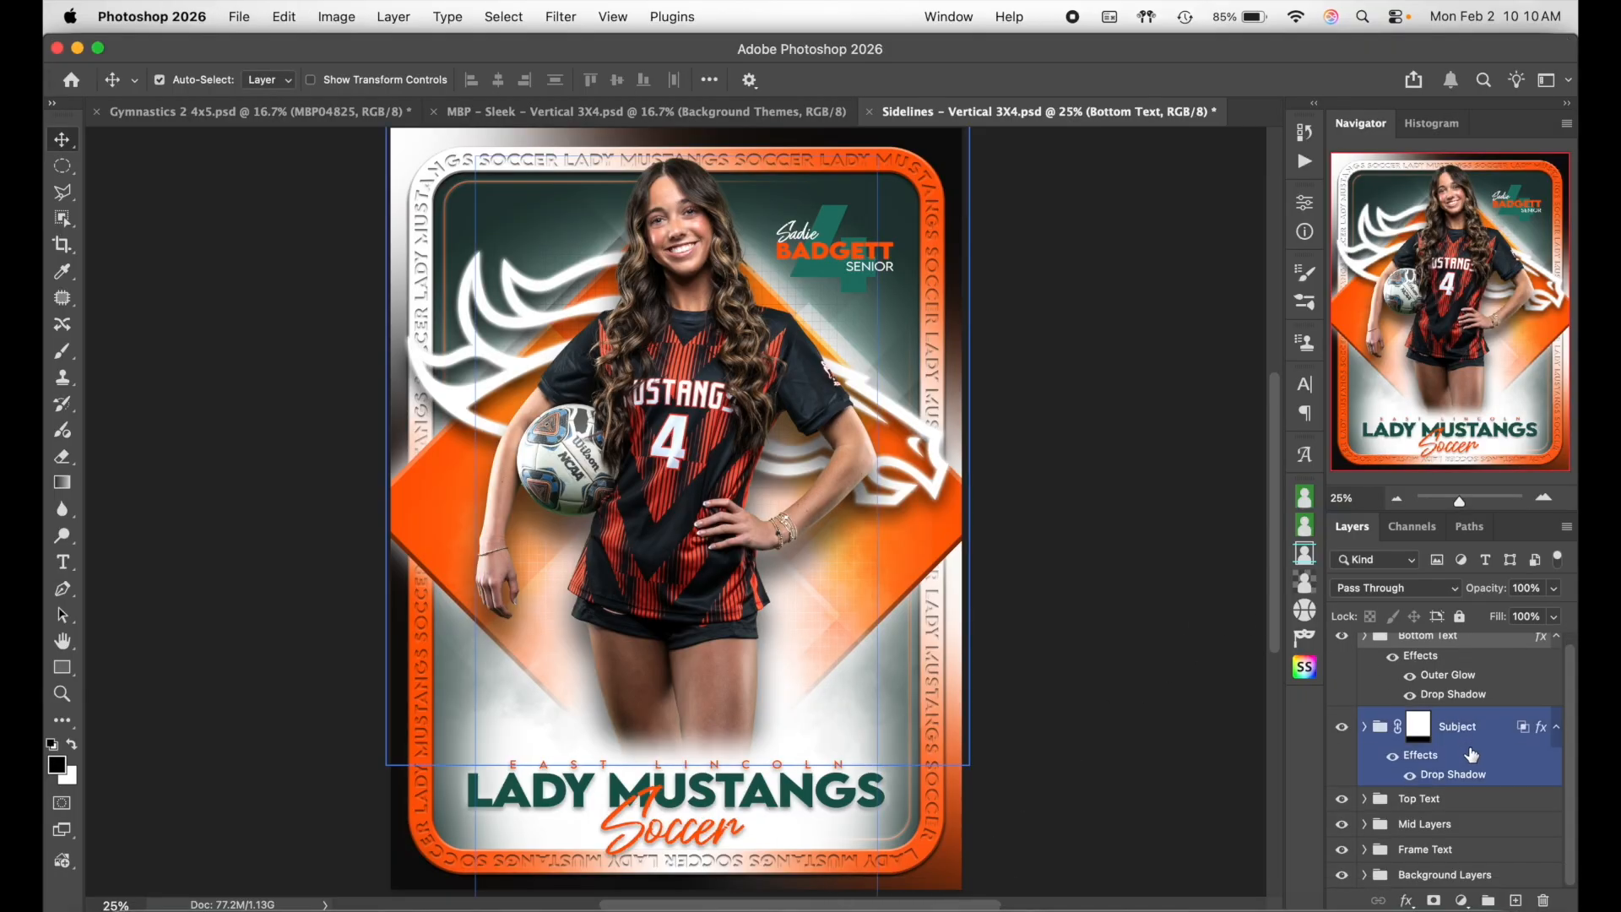
click(1388, 698)
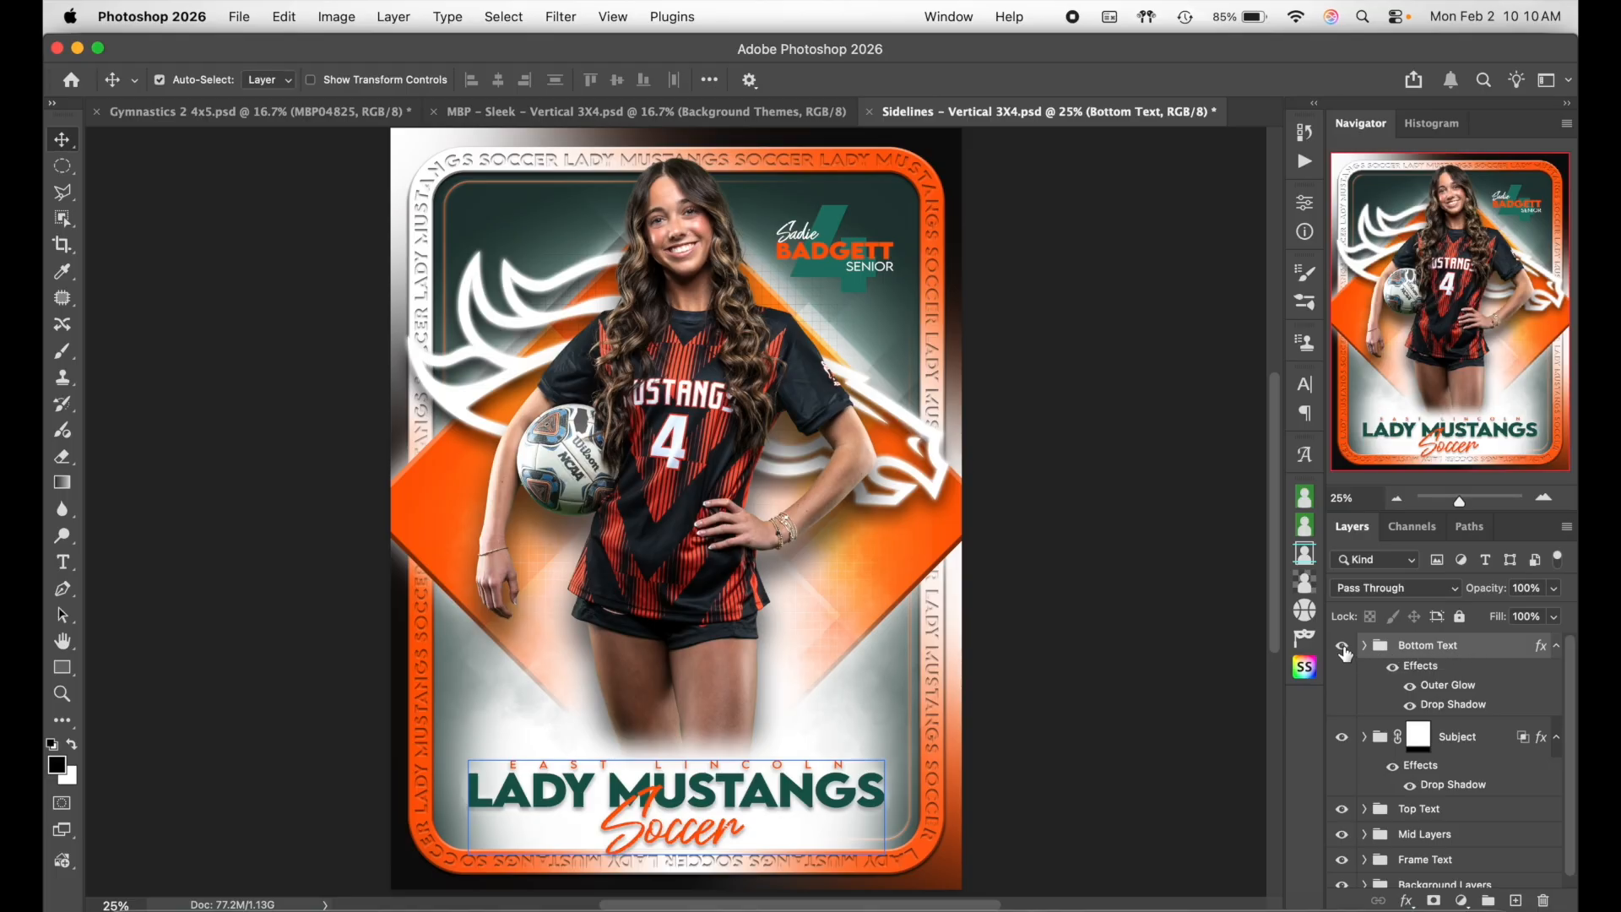
- Turn on Do Not Disturb in the system quick settings
click(1398, 15)
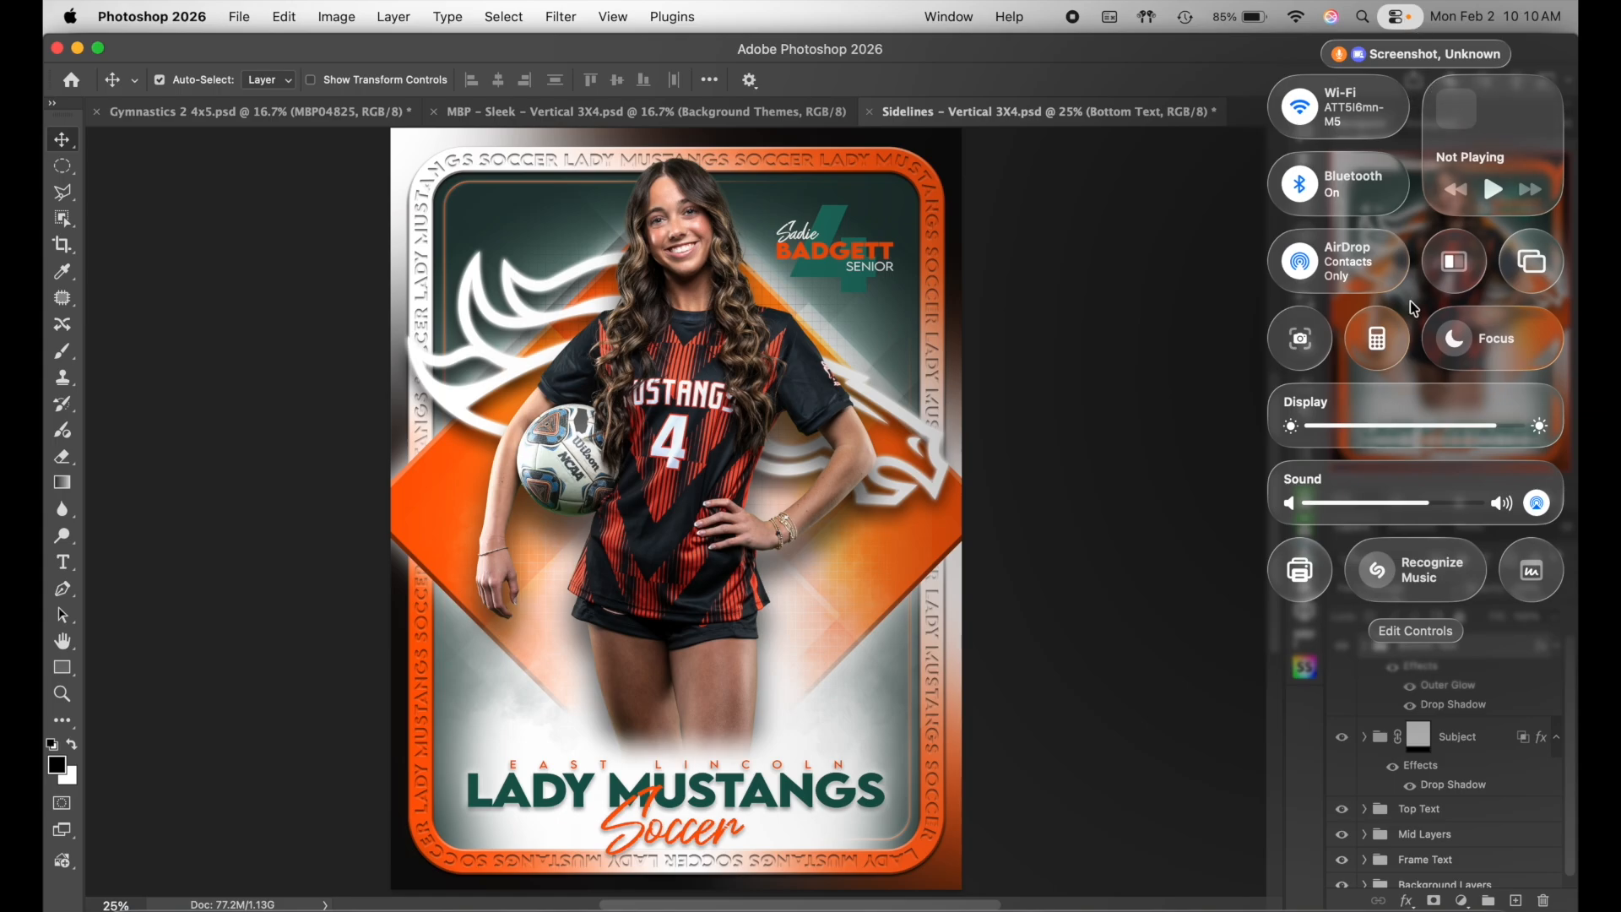
click(1495, 340)
click(1284, 104)
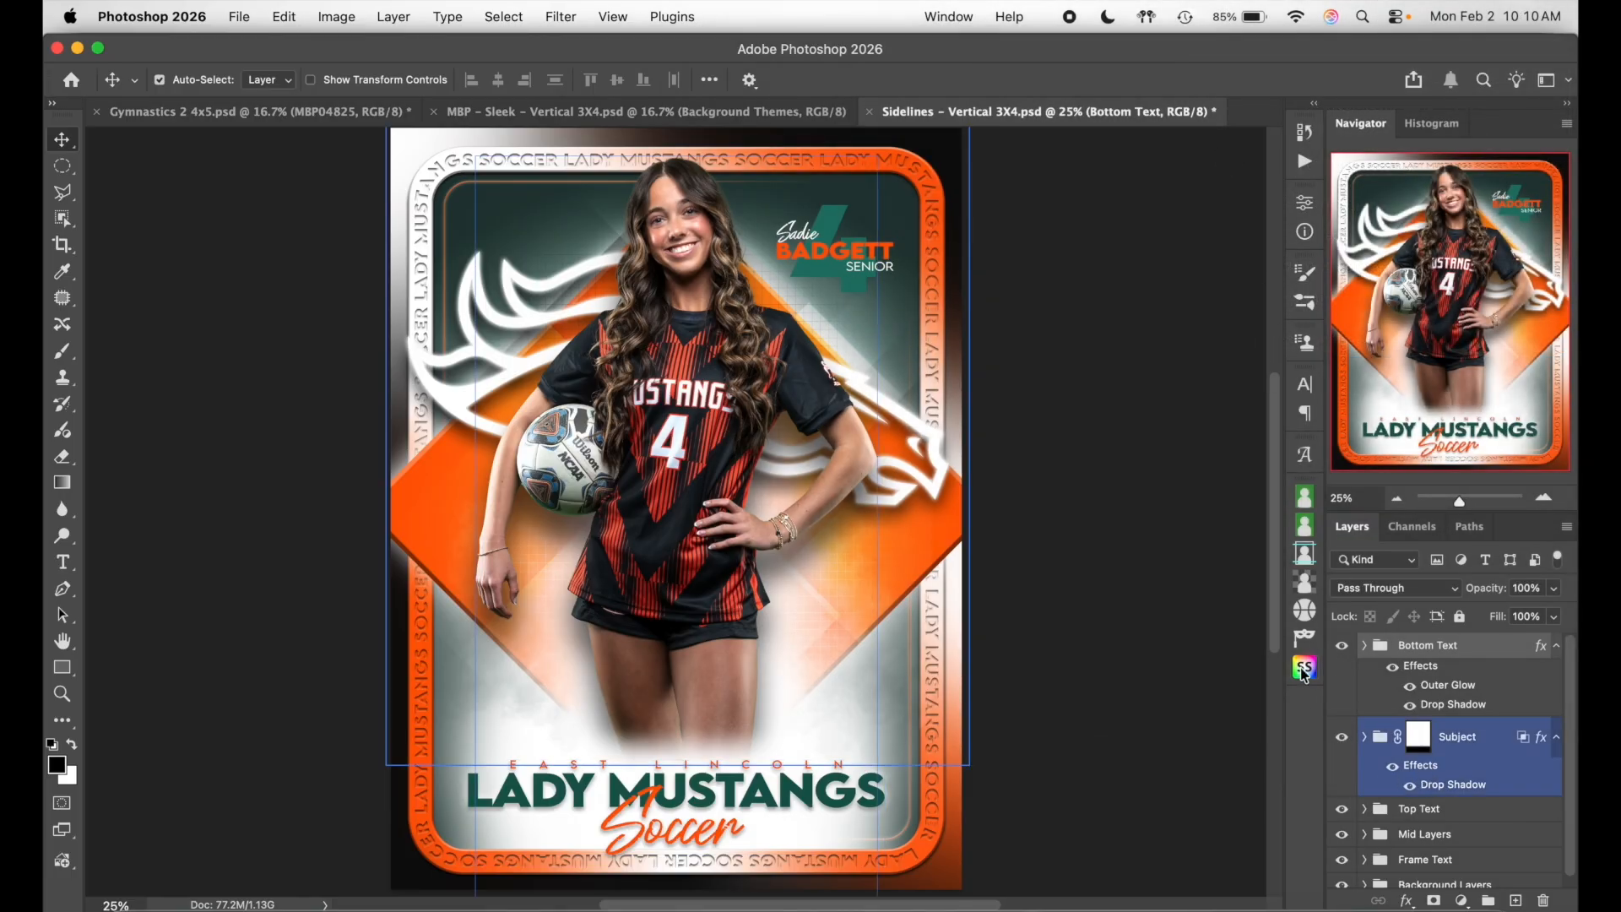
- Toggle the bottom text, subject group and top name text visibility to preview the card
click(1340, 647)
click(1340, 649)
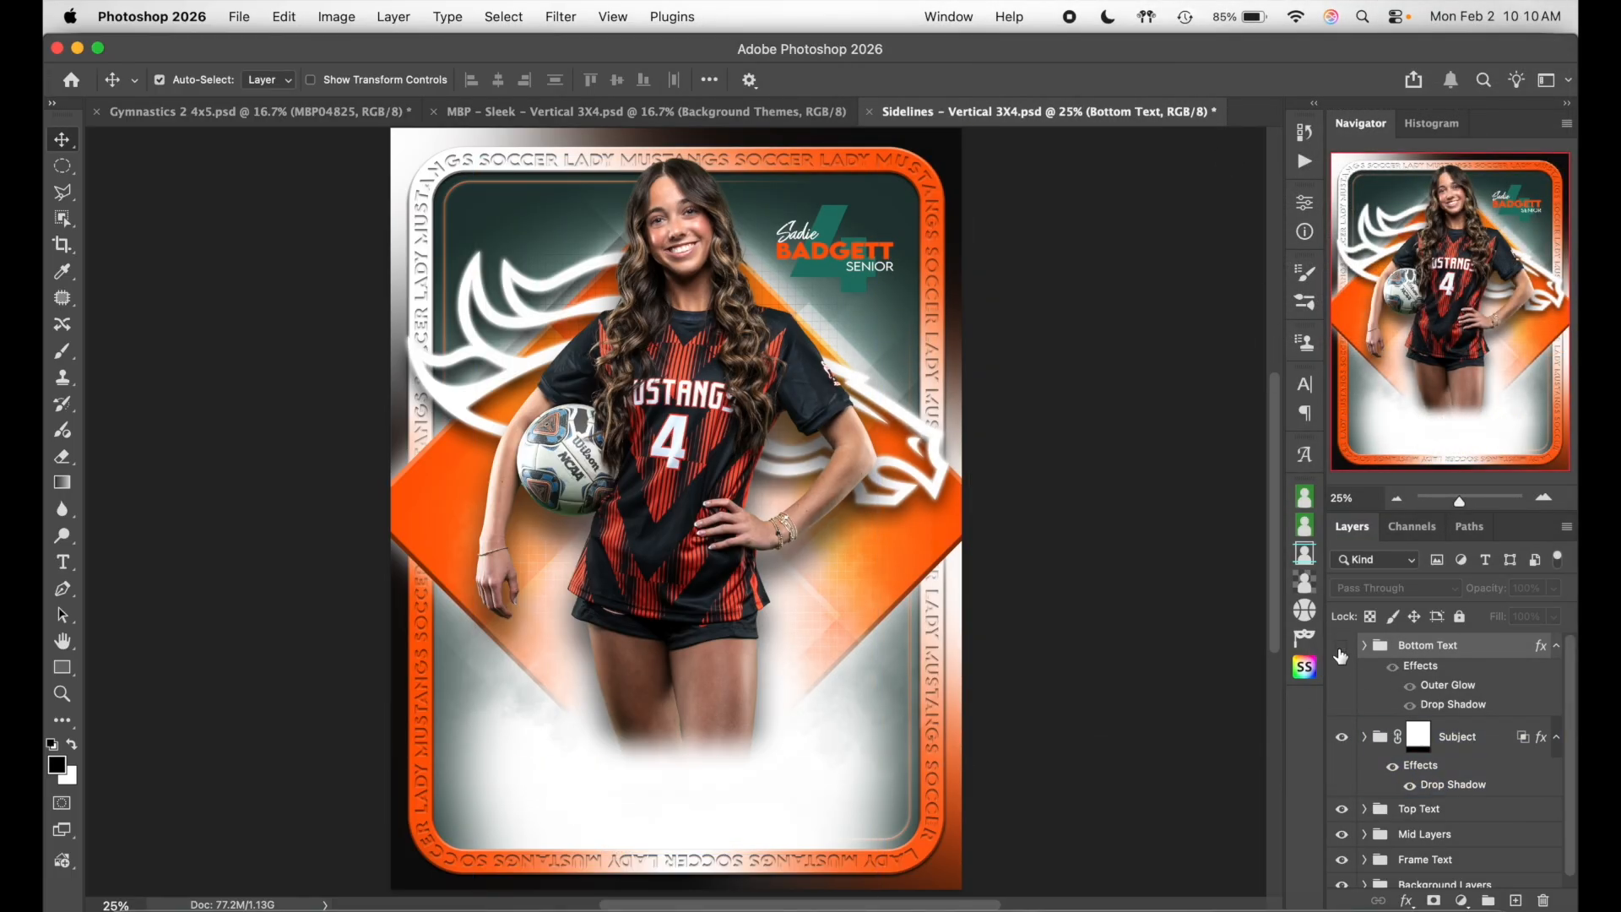
click(1340, 649)
click(1342, 736)
click(1342, 738)
click(1343, 737)
click(1342, 737)
click(1343, 807)
click(1343, 808)
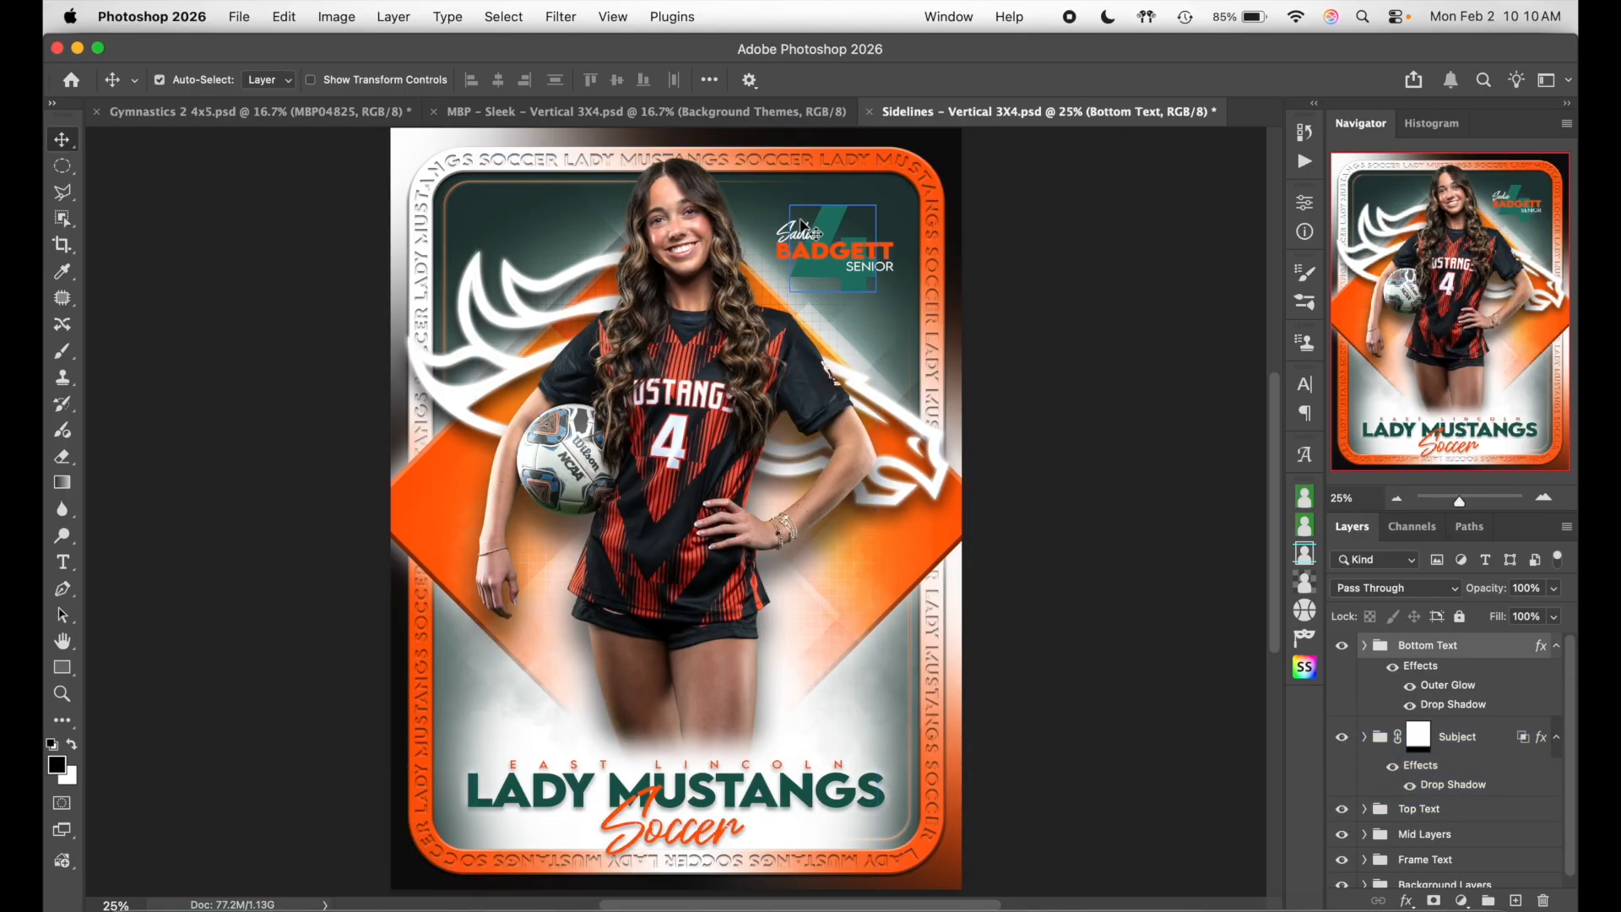
- Check the Mid Layers group and border lettering by hiding and reshowing them
click(1404, 772)
scroll(1403, 770, down, 1)
click(1384, 824)
click(1343, 831)
click(1343, 832)
click(768, 553)
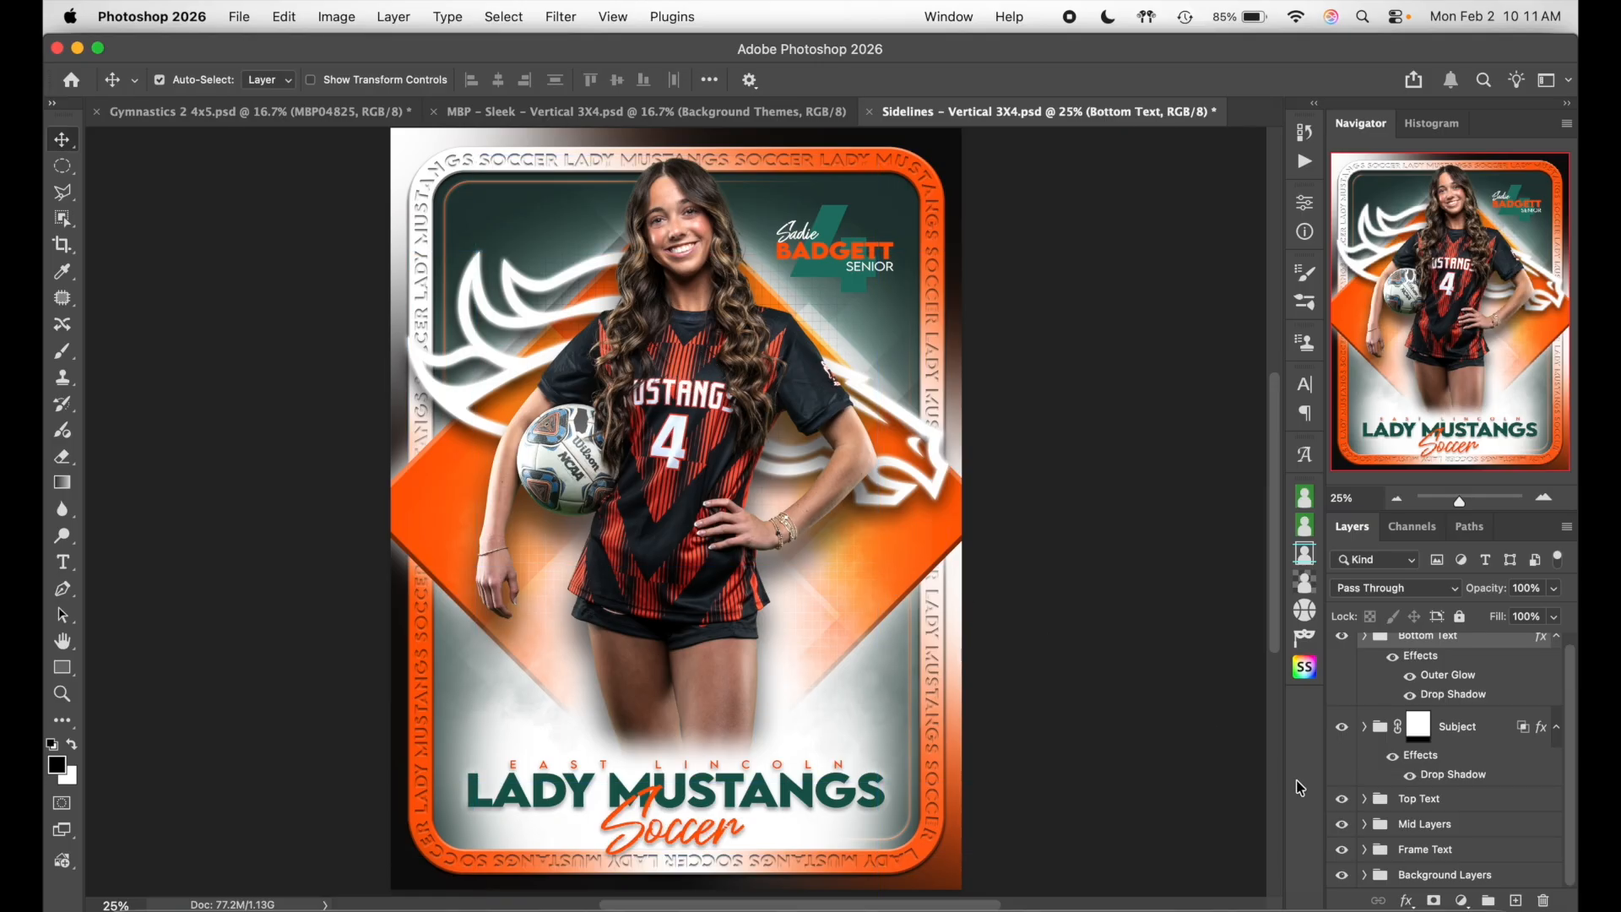
click(1340, 851)
click(1342, 851)
click(1437, 846)
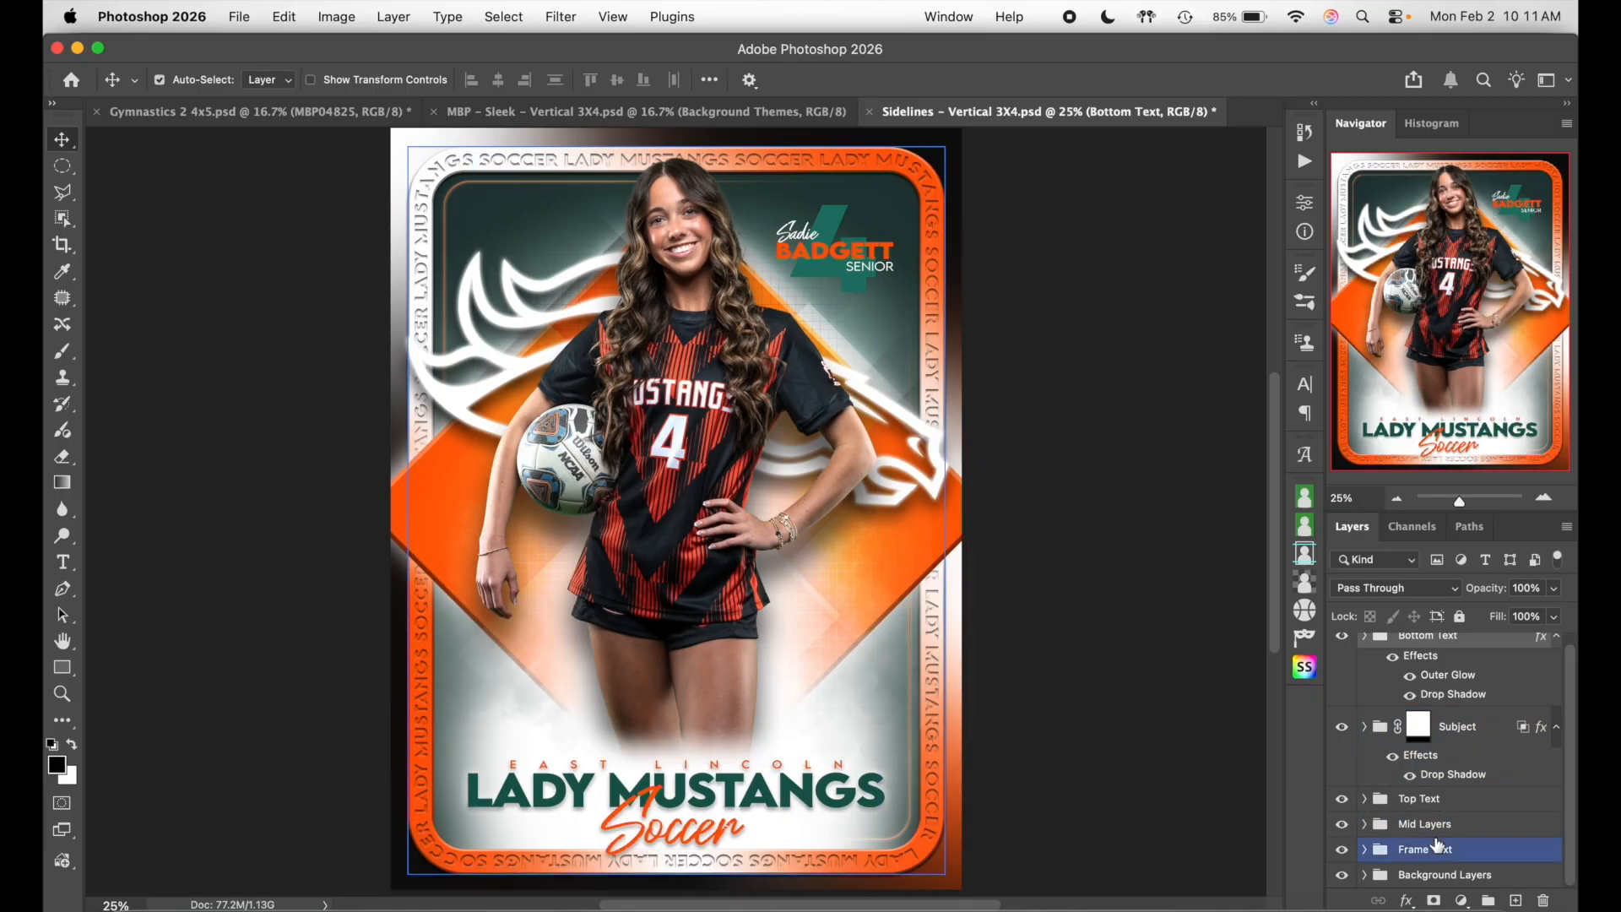
- Toggle the Background Layers group off and on, then select the player's layer
click(1354, 879)
click(1341, 876)
click(1342, 876)
click(1341, 876)
click(1341, 876)
click(1341, 876)
click(1342, 876)
click(1486, 824)
scroll(1489, 823, up, 1)
click(771, 561)
click(321, 207)
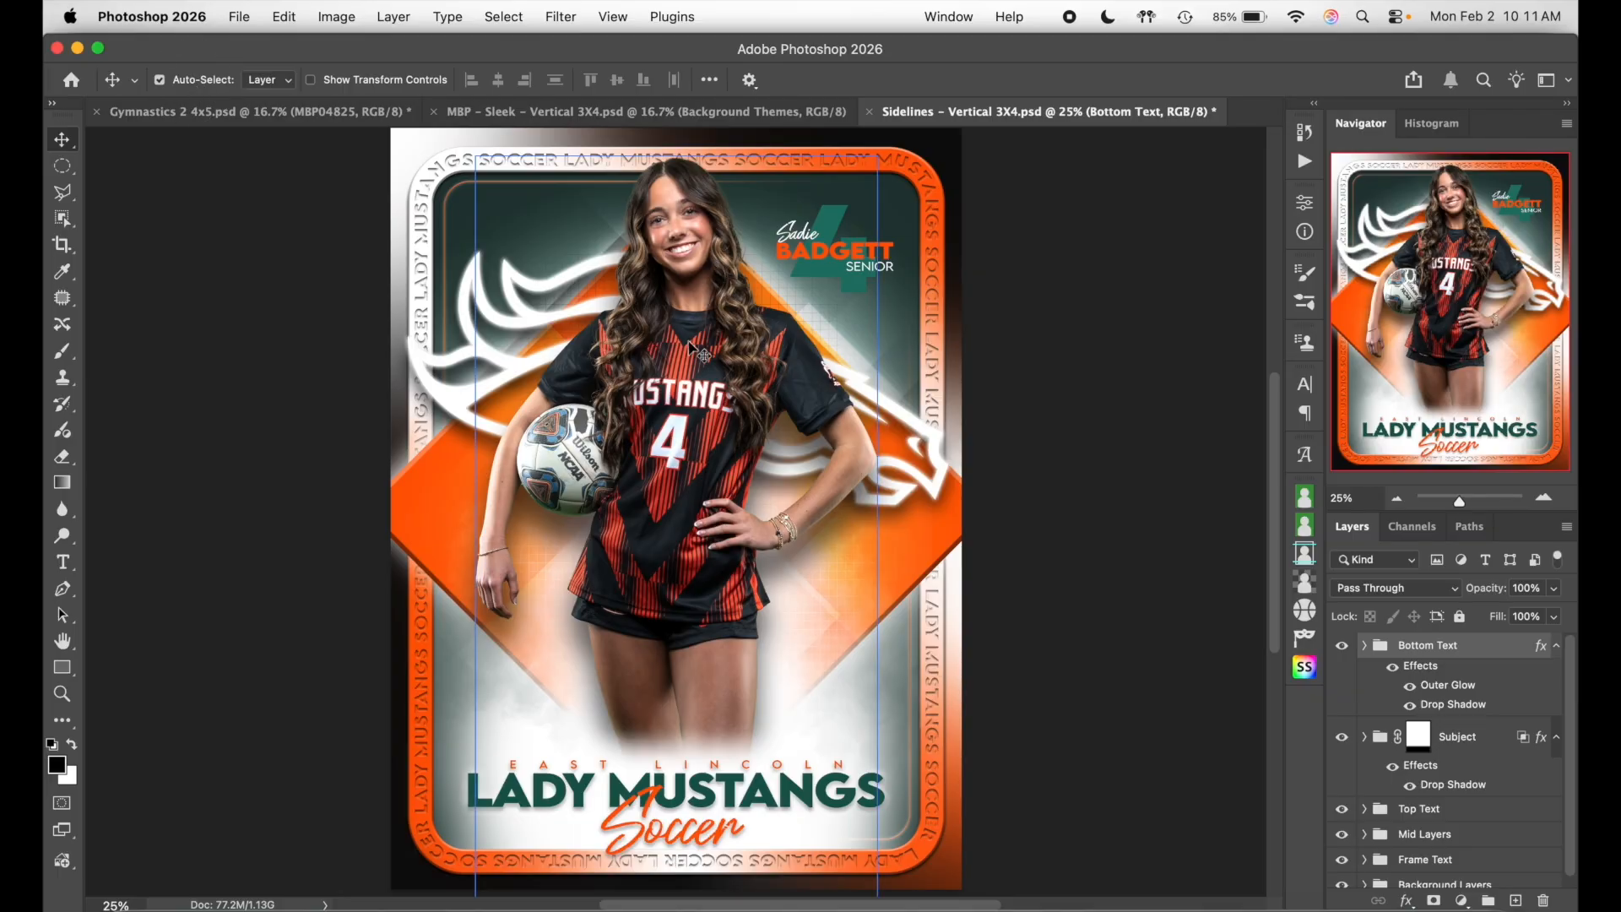
click(693, 407)
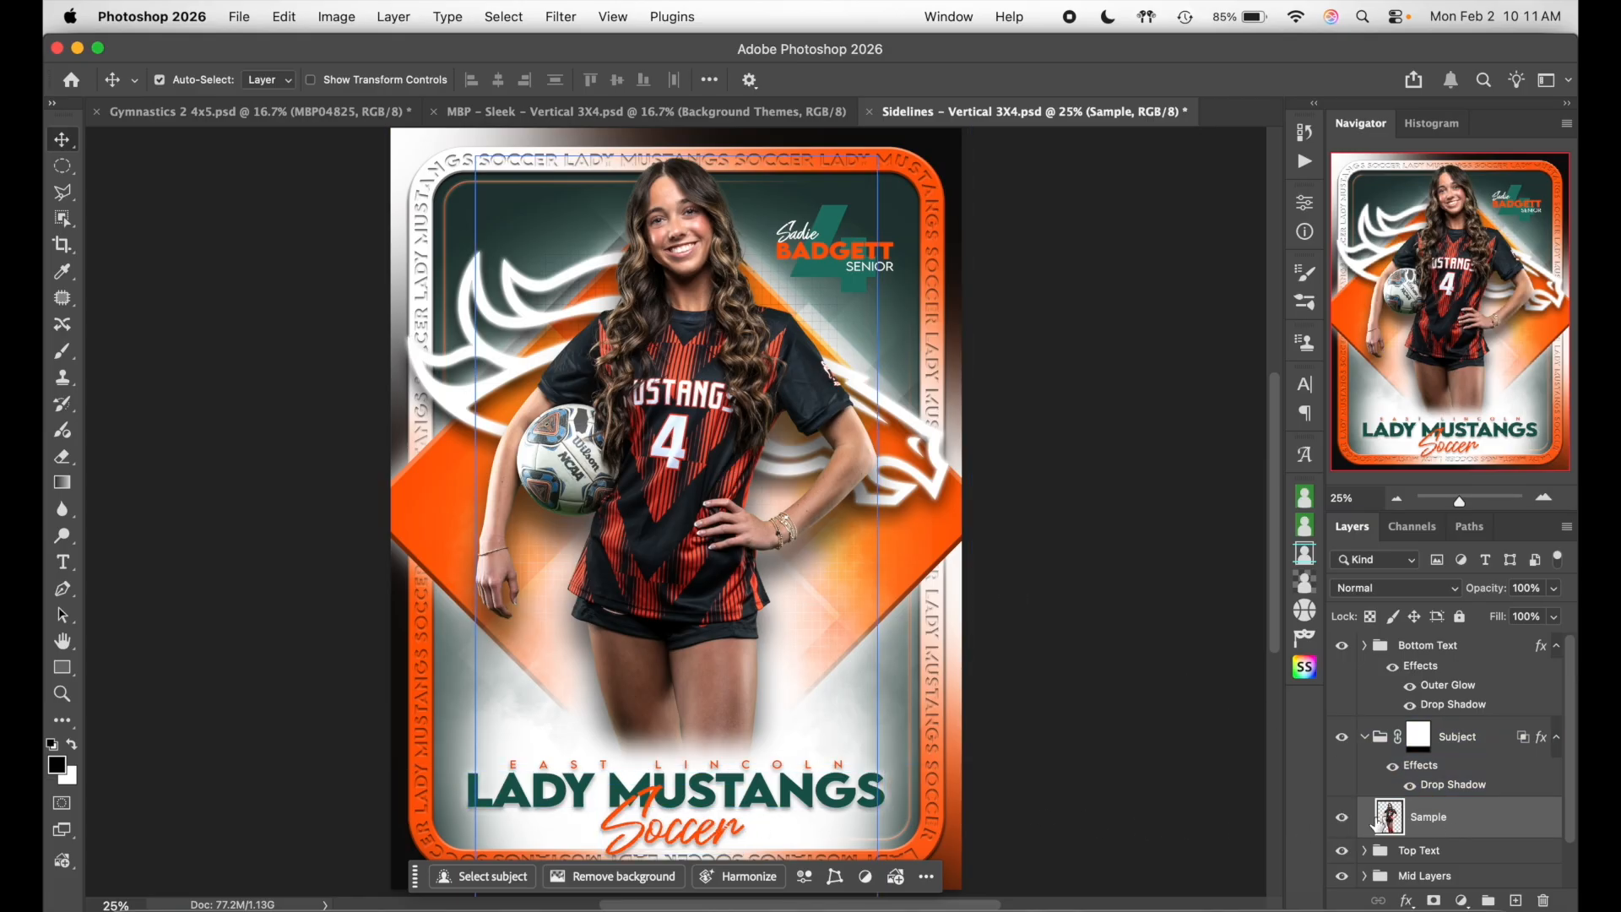
- Place MBP00690.tif onto the card, scaled to about 95.72% and centred over the player
click(134, 905)
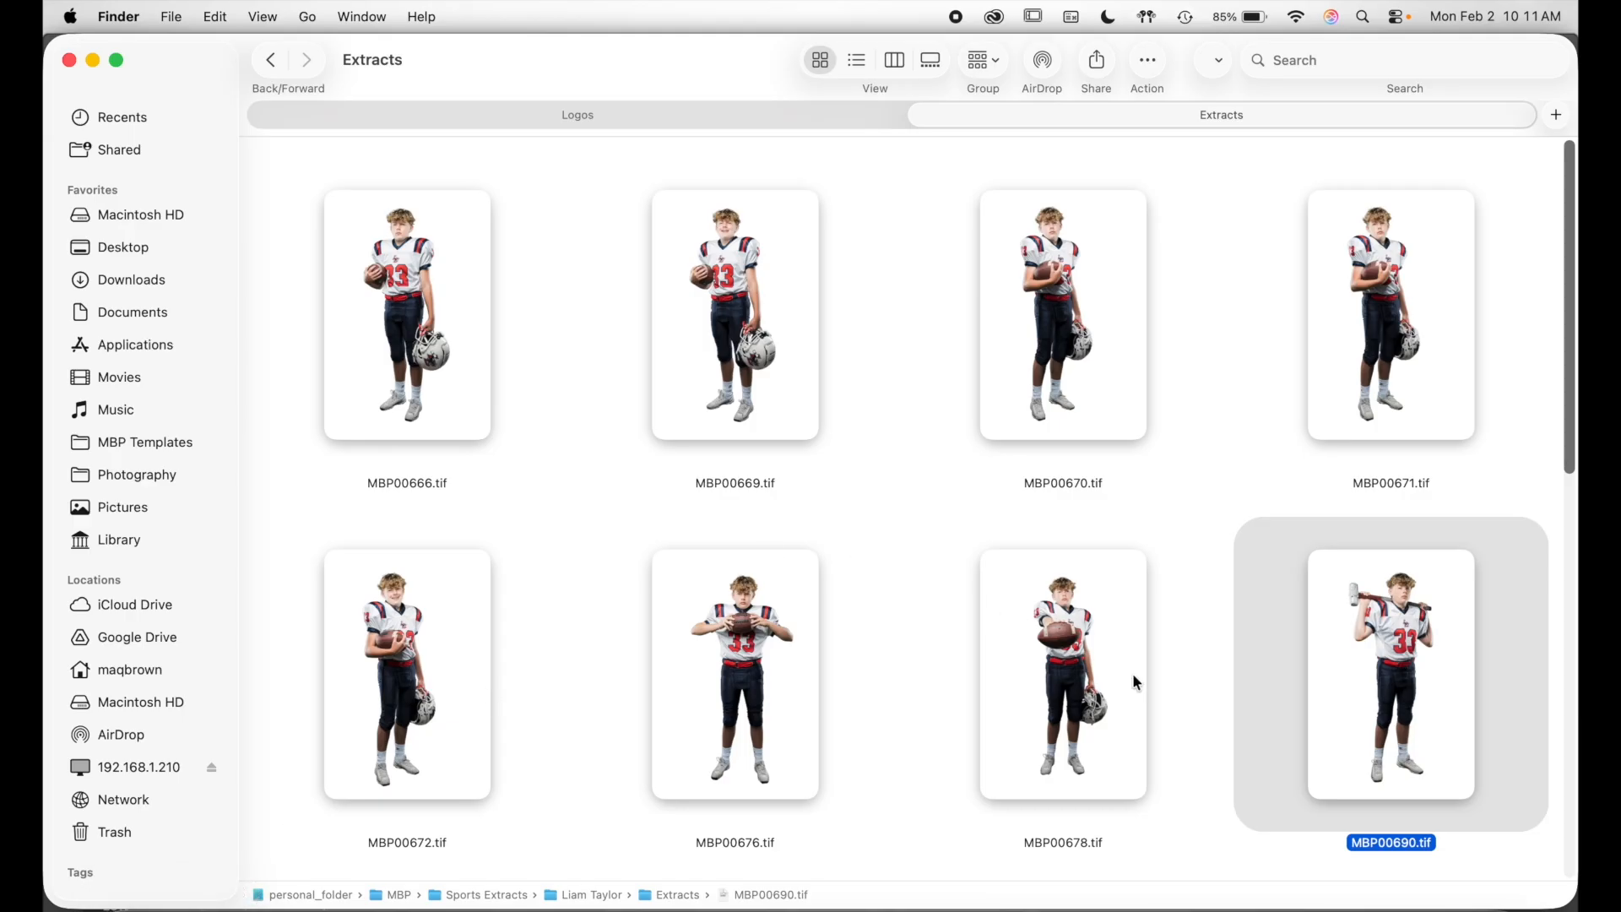
drag(724, 65, 434, 340)
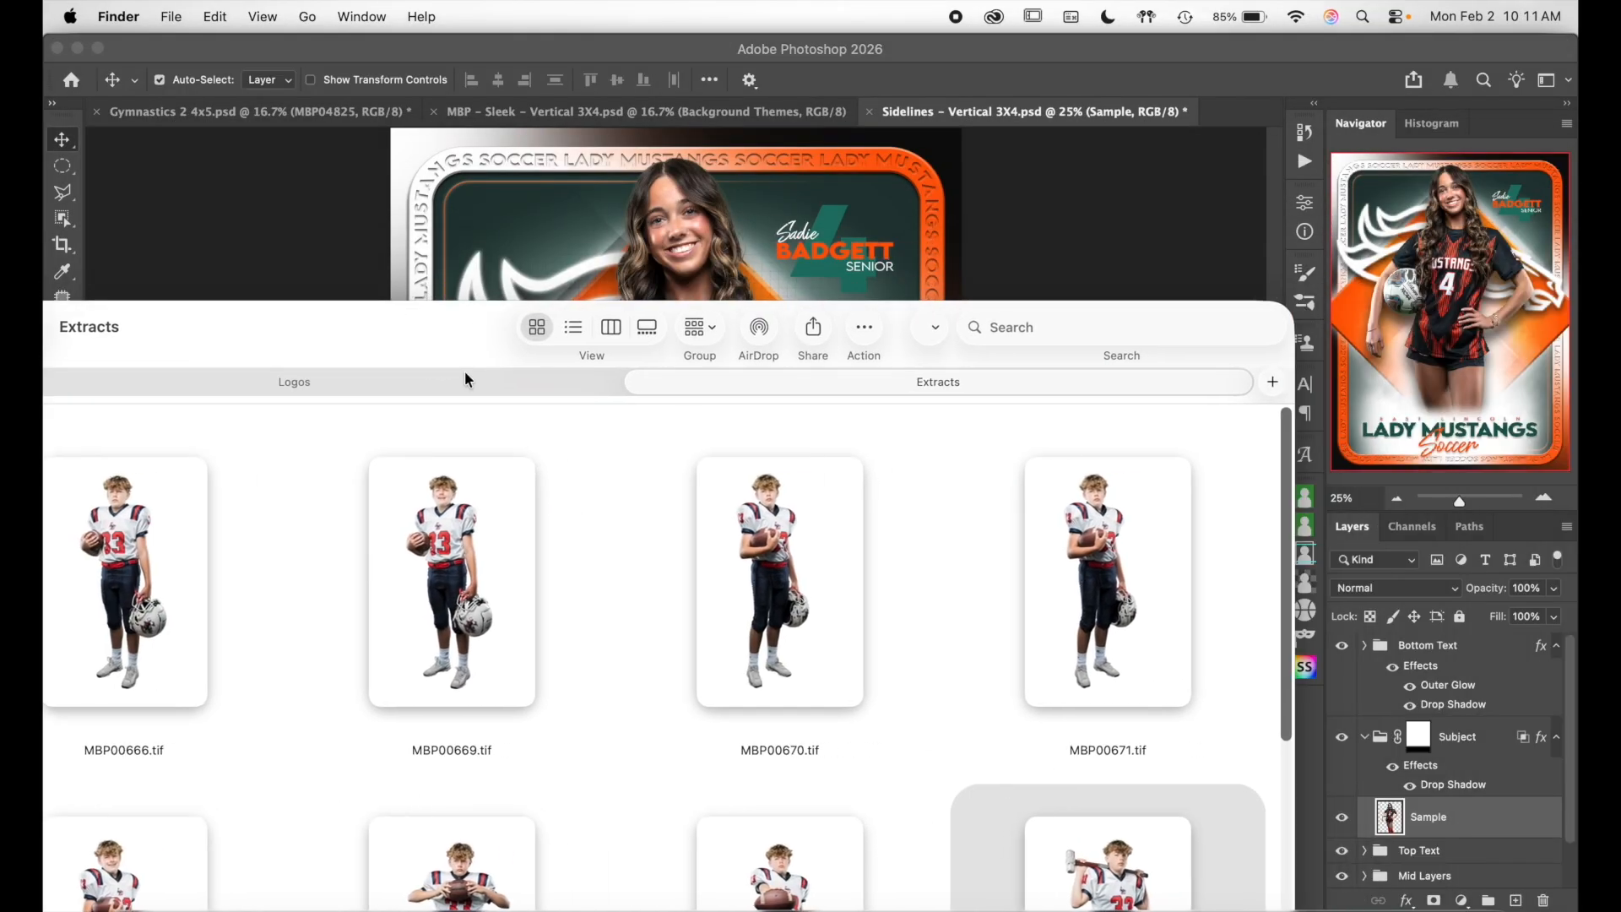
drag(1089, 869, 707, 256)
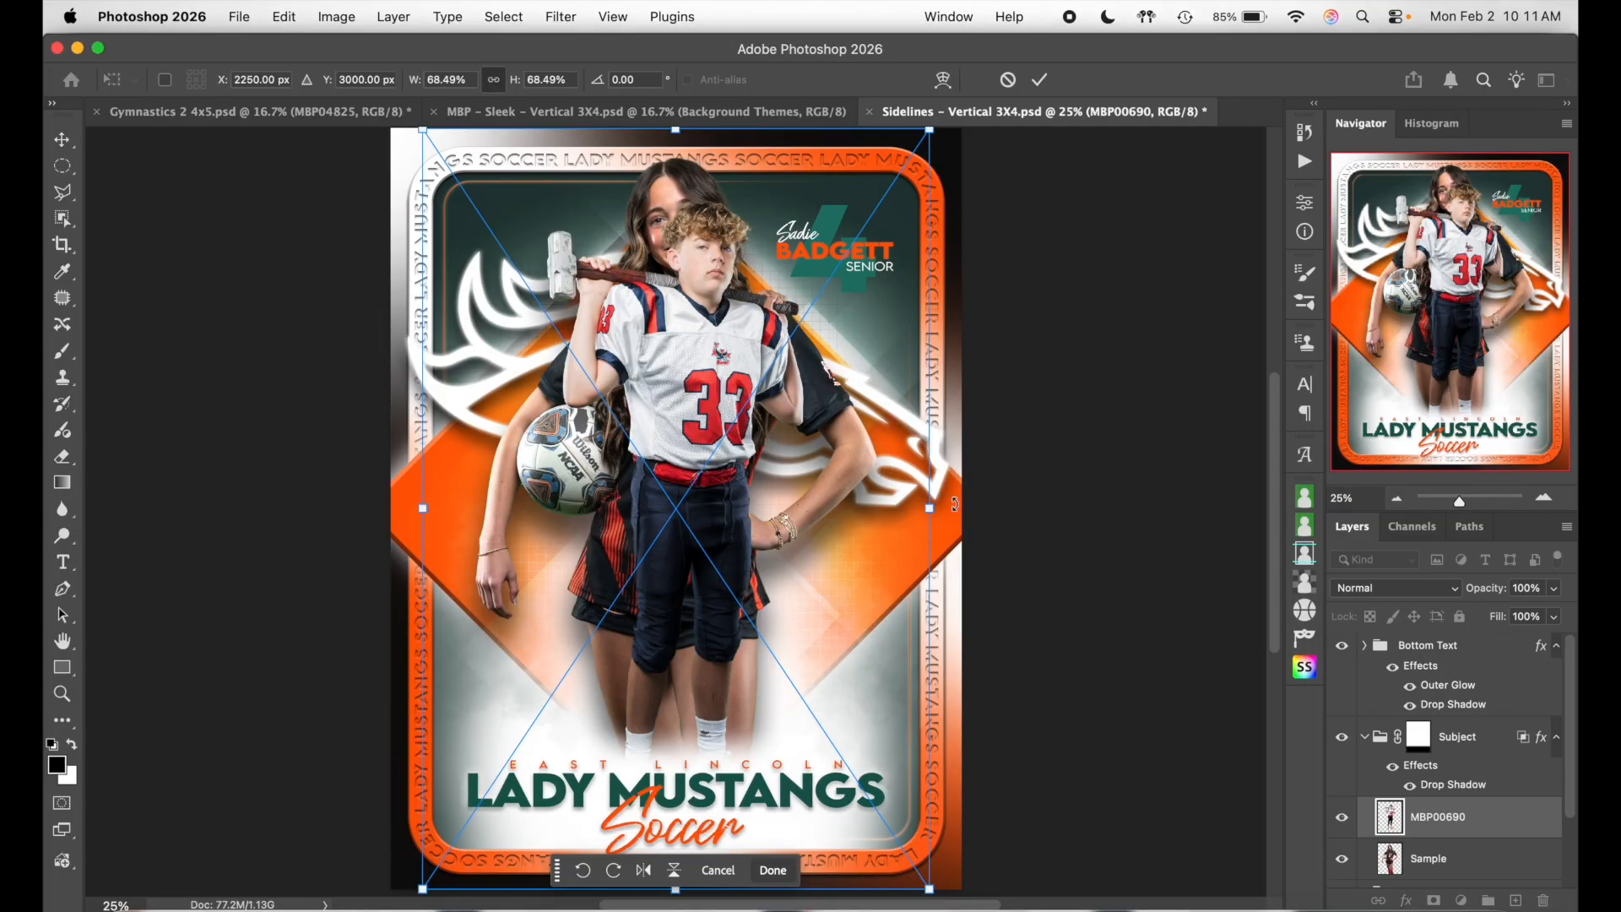
drag(930, 512, 1078, 507)
drag(970, 494, 891, 547)
scroll(929, 617, down, 8)
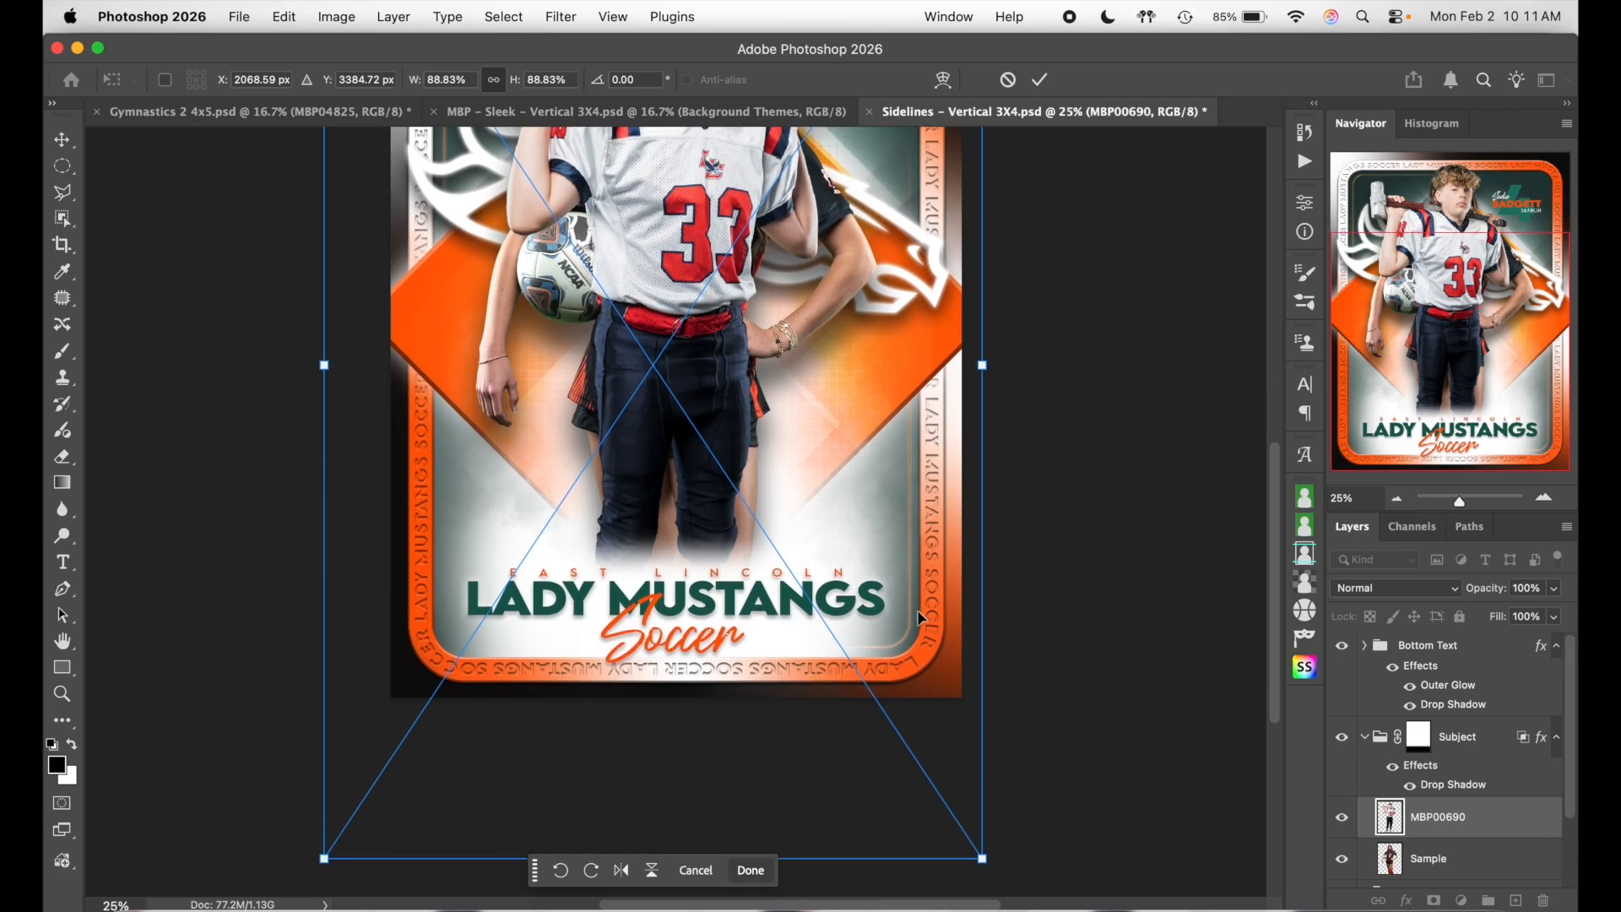
drag(652, 694, 655, 768)
scroll(760, 528, up, 10)
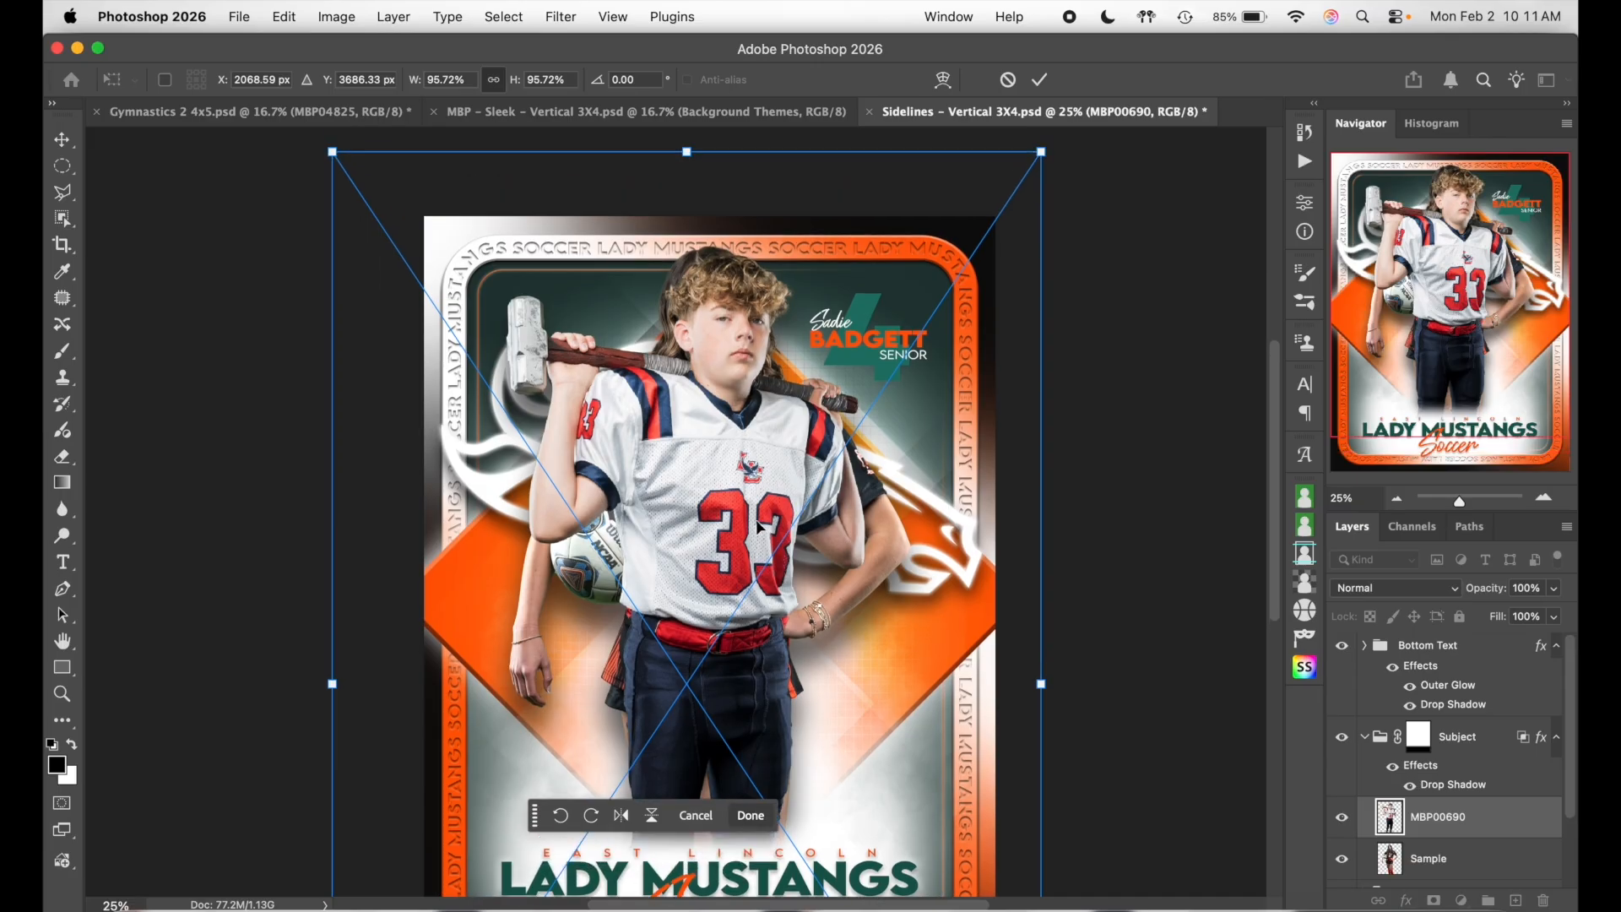
drag(739, 458, 737, 450)
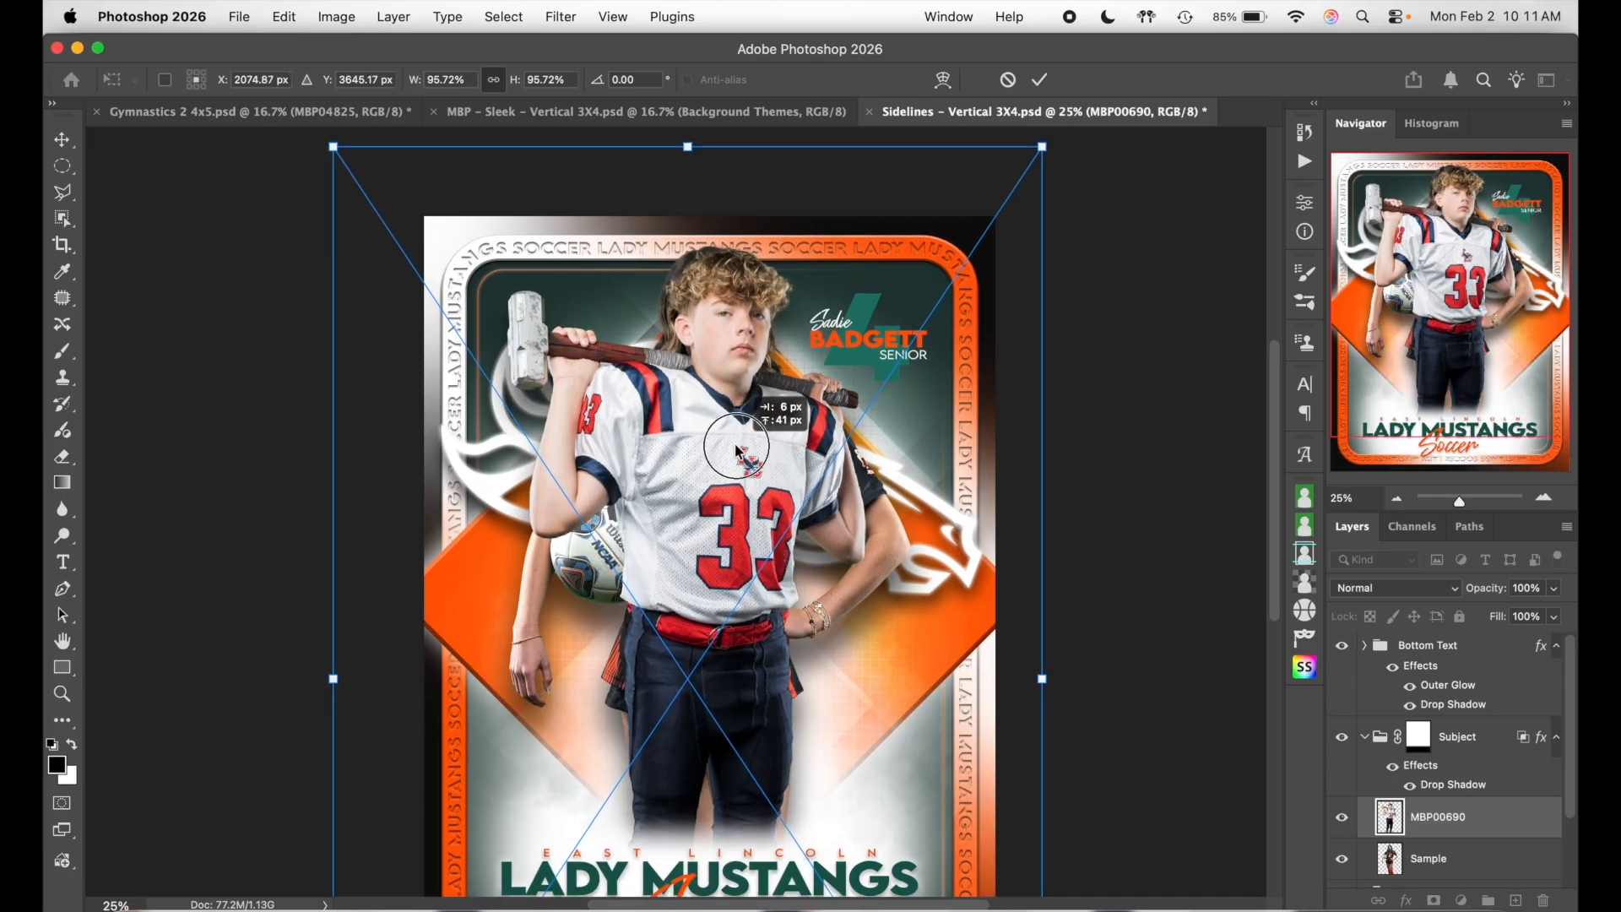
key(Return)
click(1456, 656)
scroll(1457, 675, down, 3)
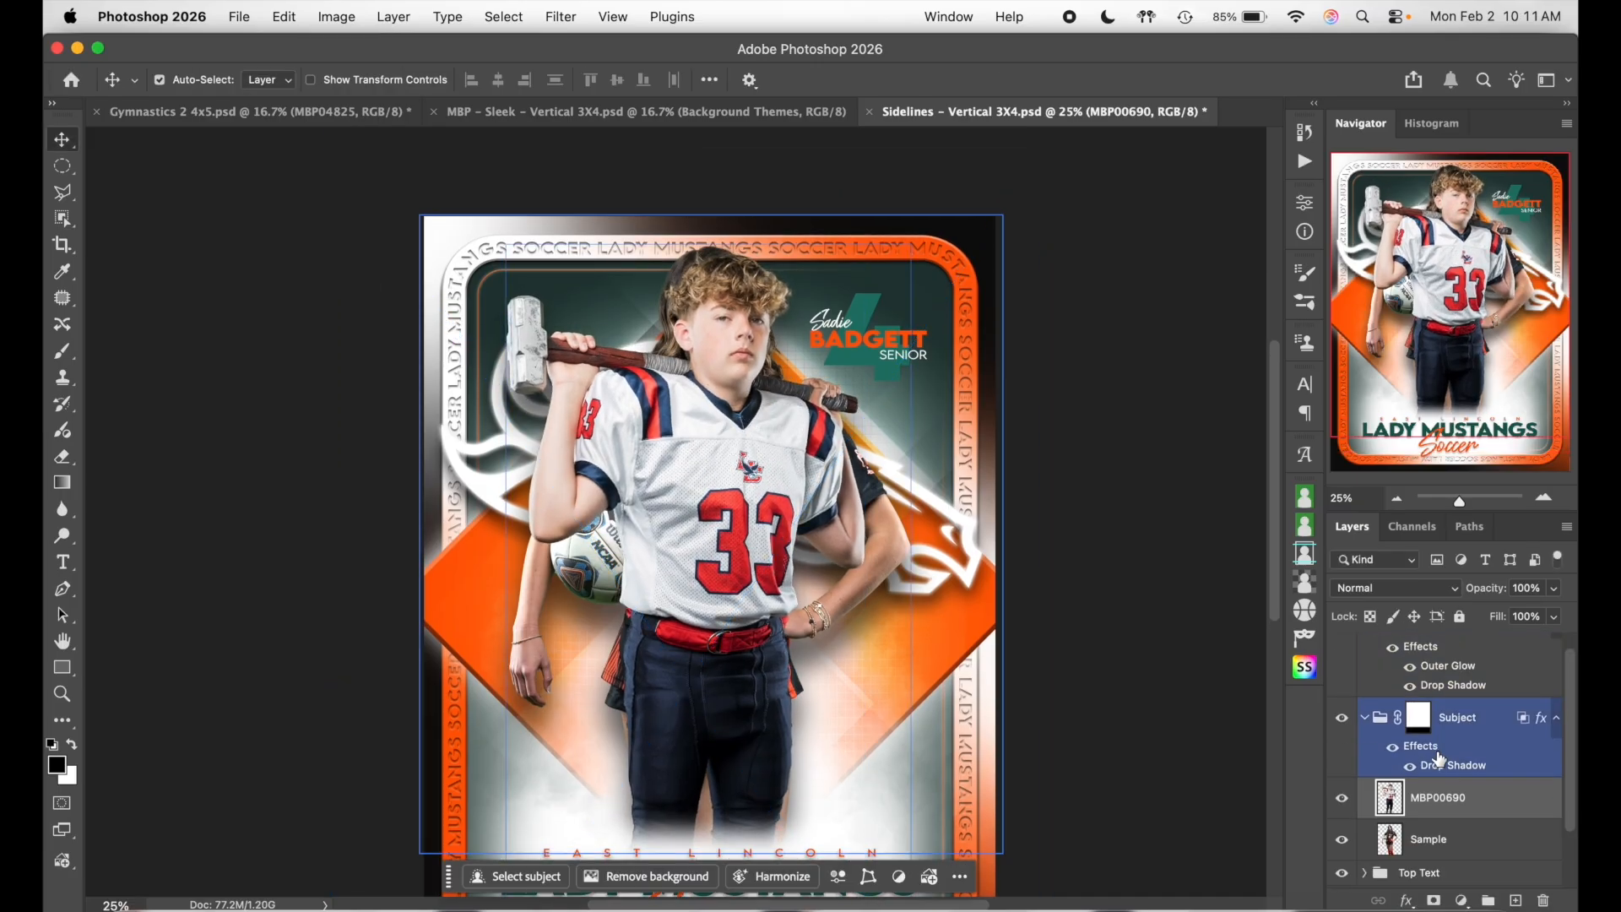
- Hide the original soccer player layer, collapse the Subject group, and compare the drop shadow
click(1341, 808)
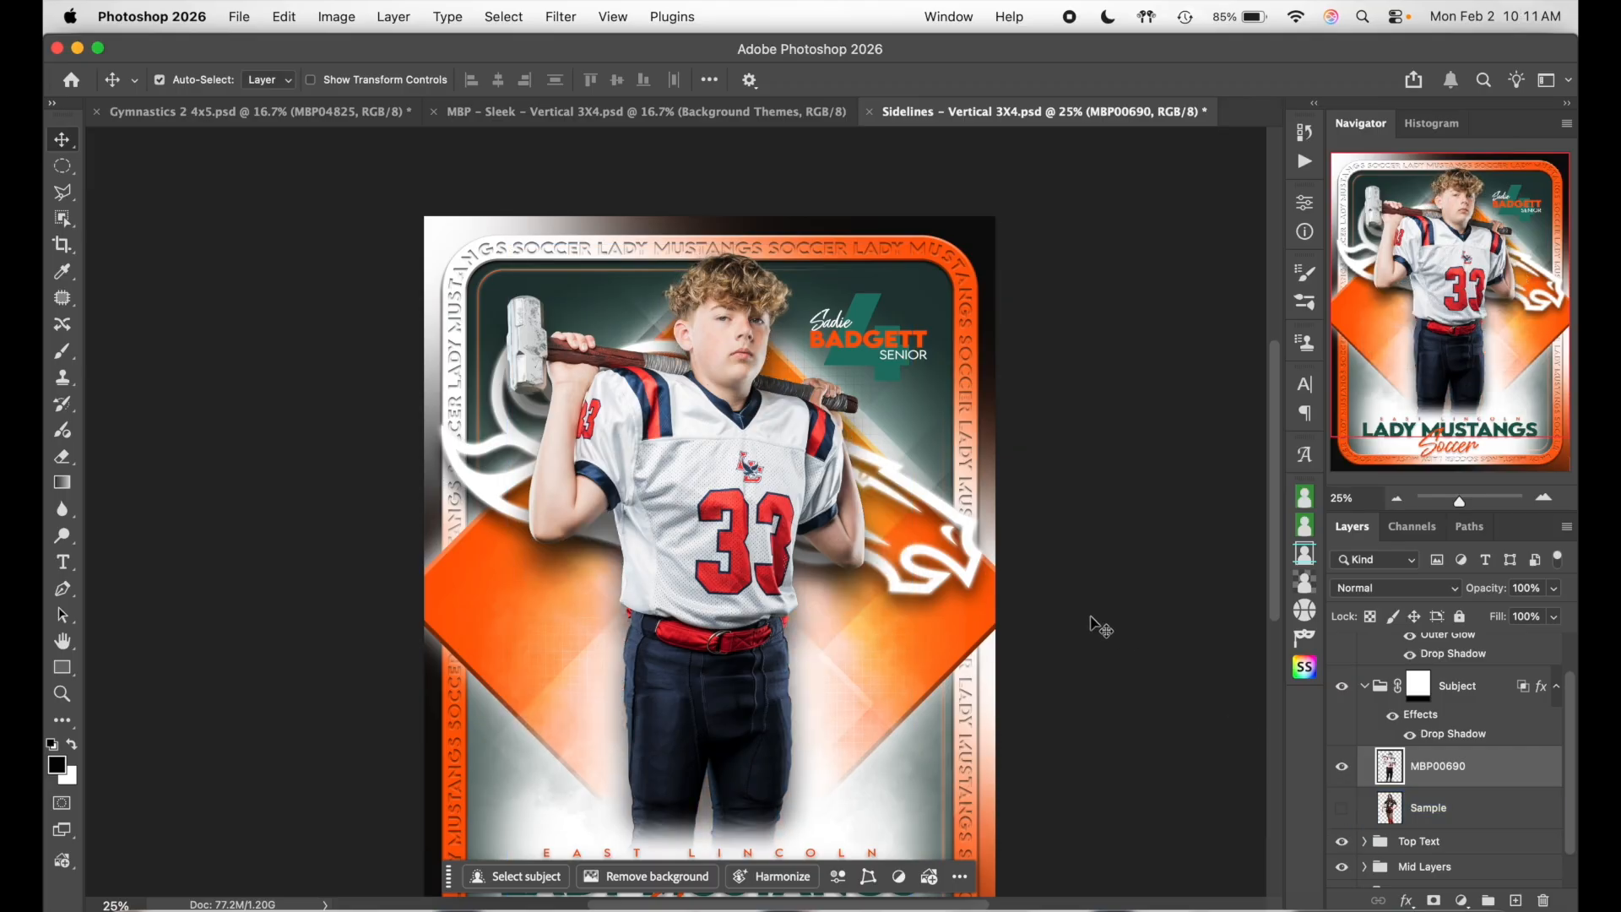
scroll(1100, 628, down, 4)
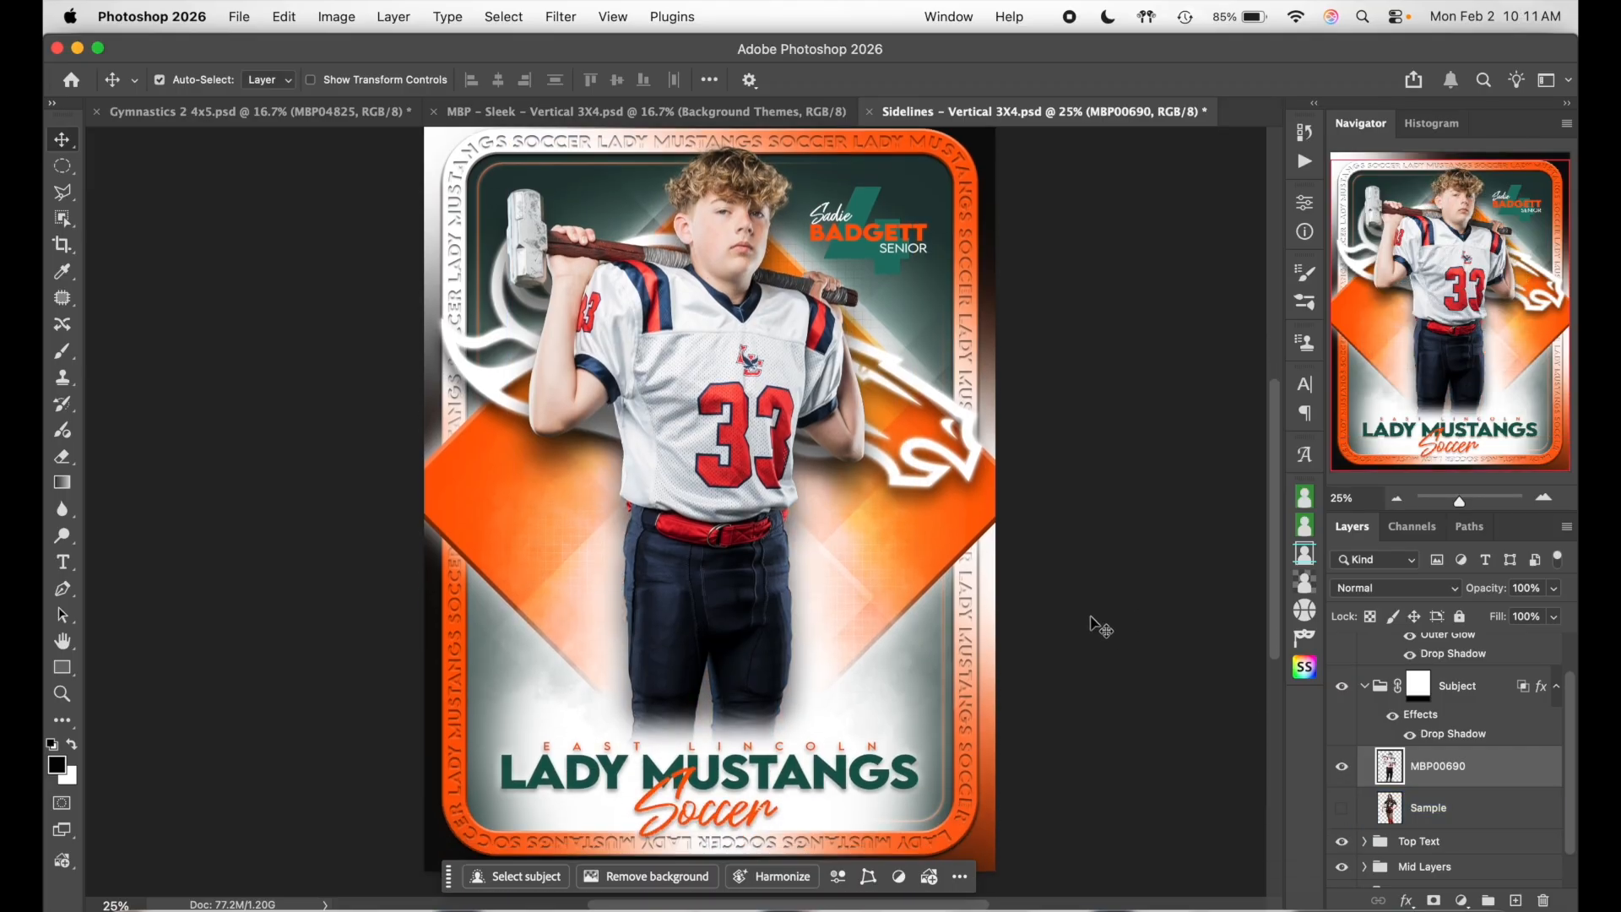
click(1399, 688)
click(1365, 688)
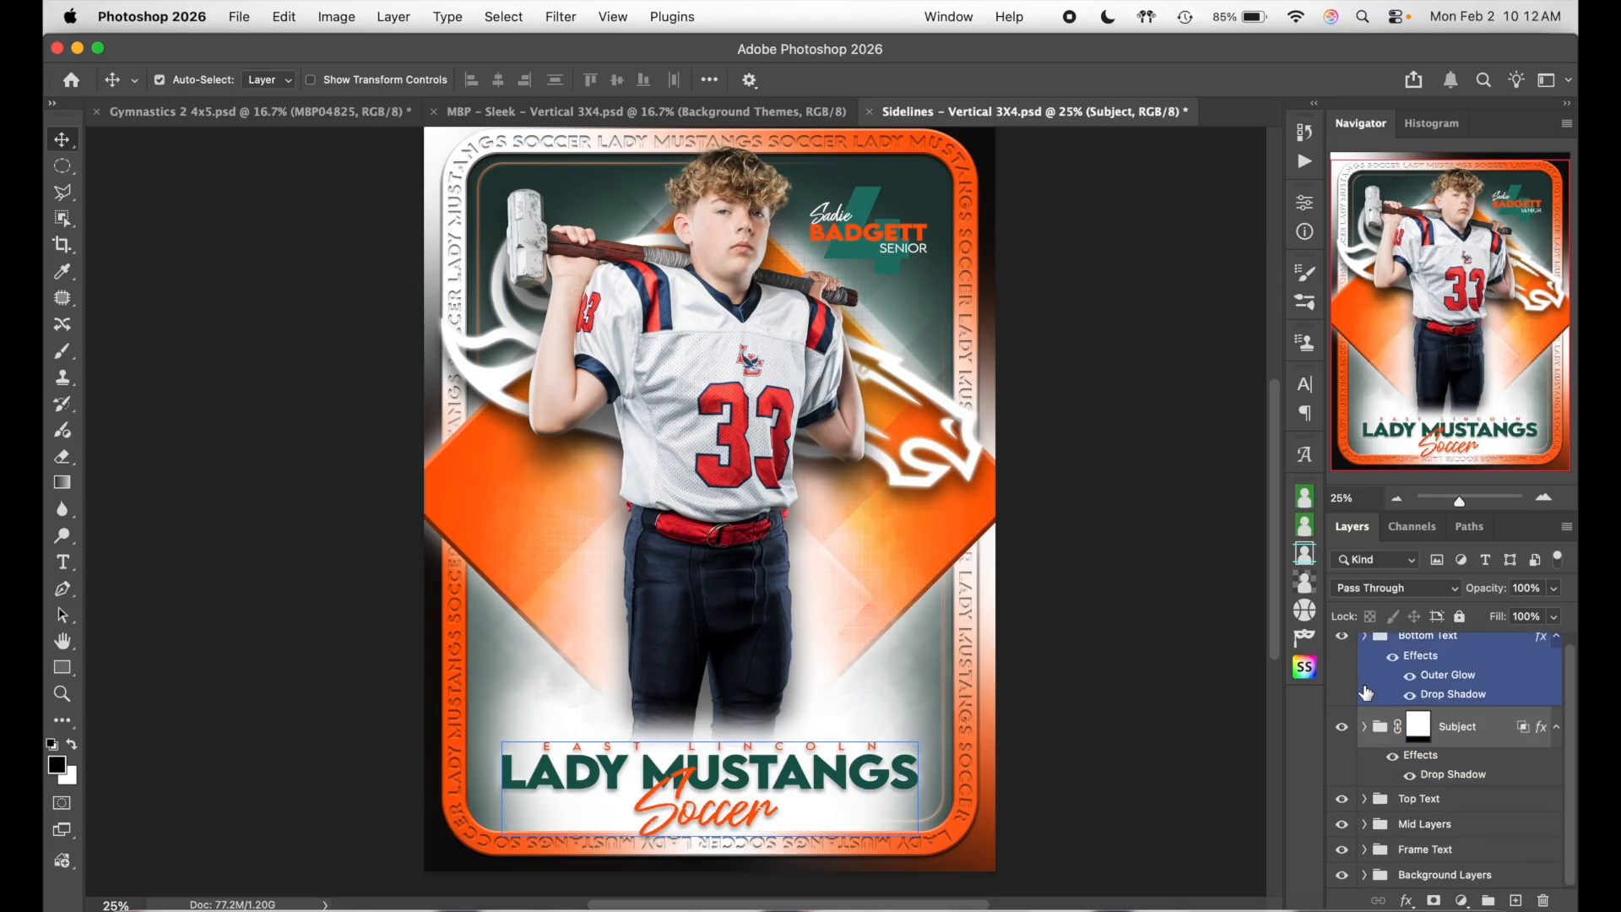
drag(1475, 696, 1474, 774)
click(1400, 763)
click(1400, 763)
click(1399, 765)
click(1399, 764)
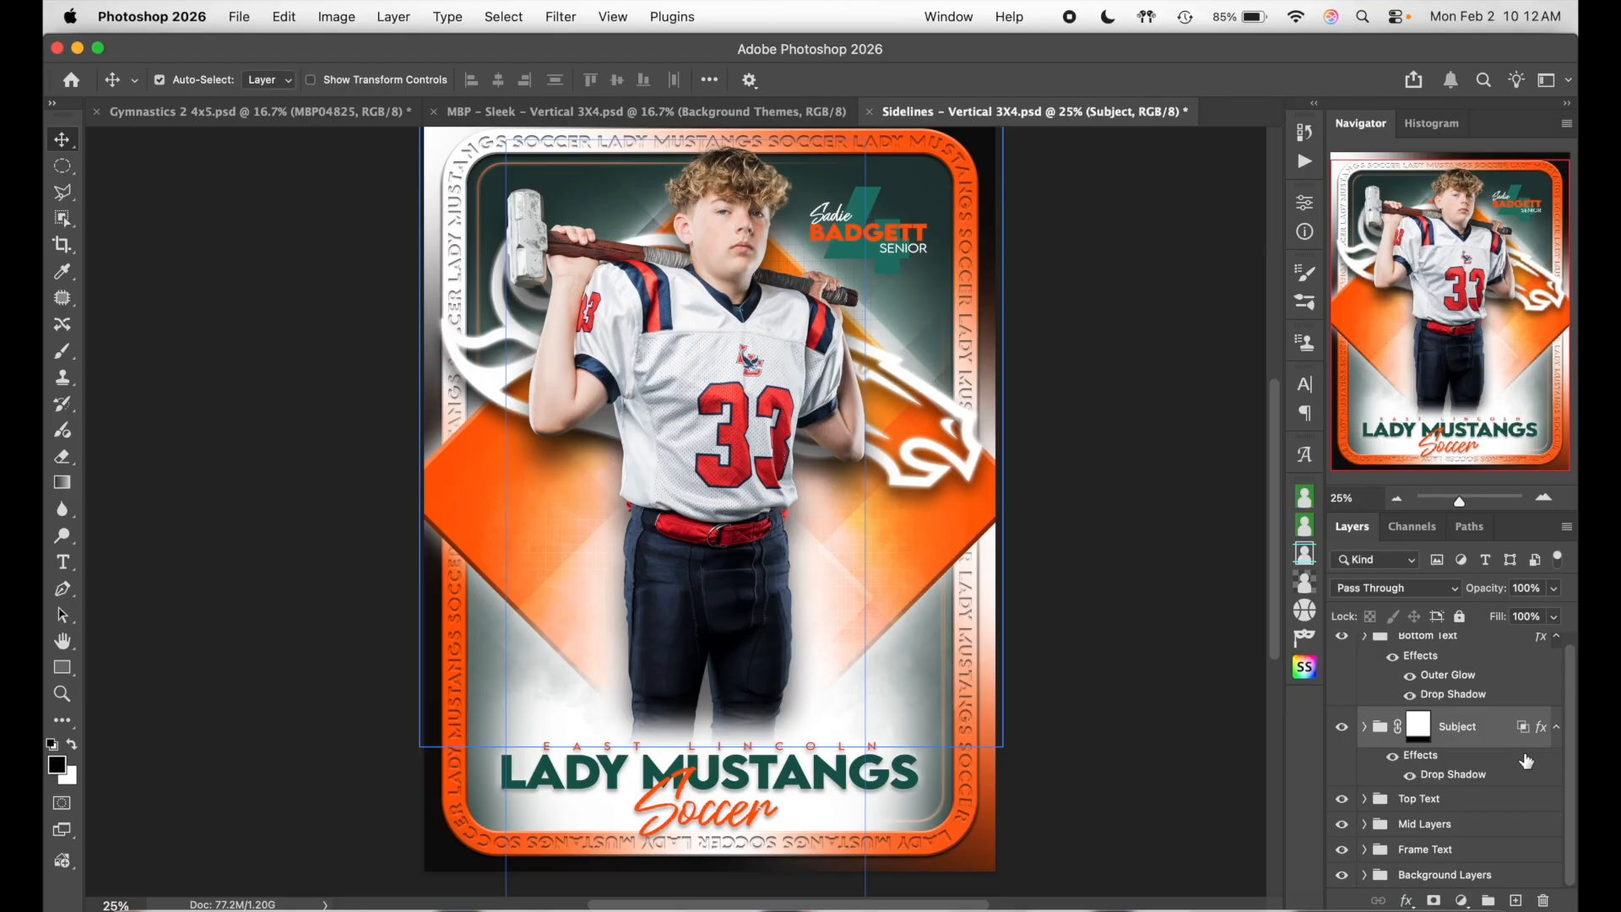
scroll(1469, 746, up, 1)
drag(1475, 726, 1477, 657)
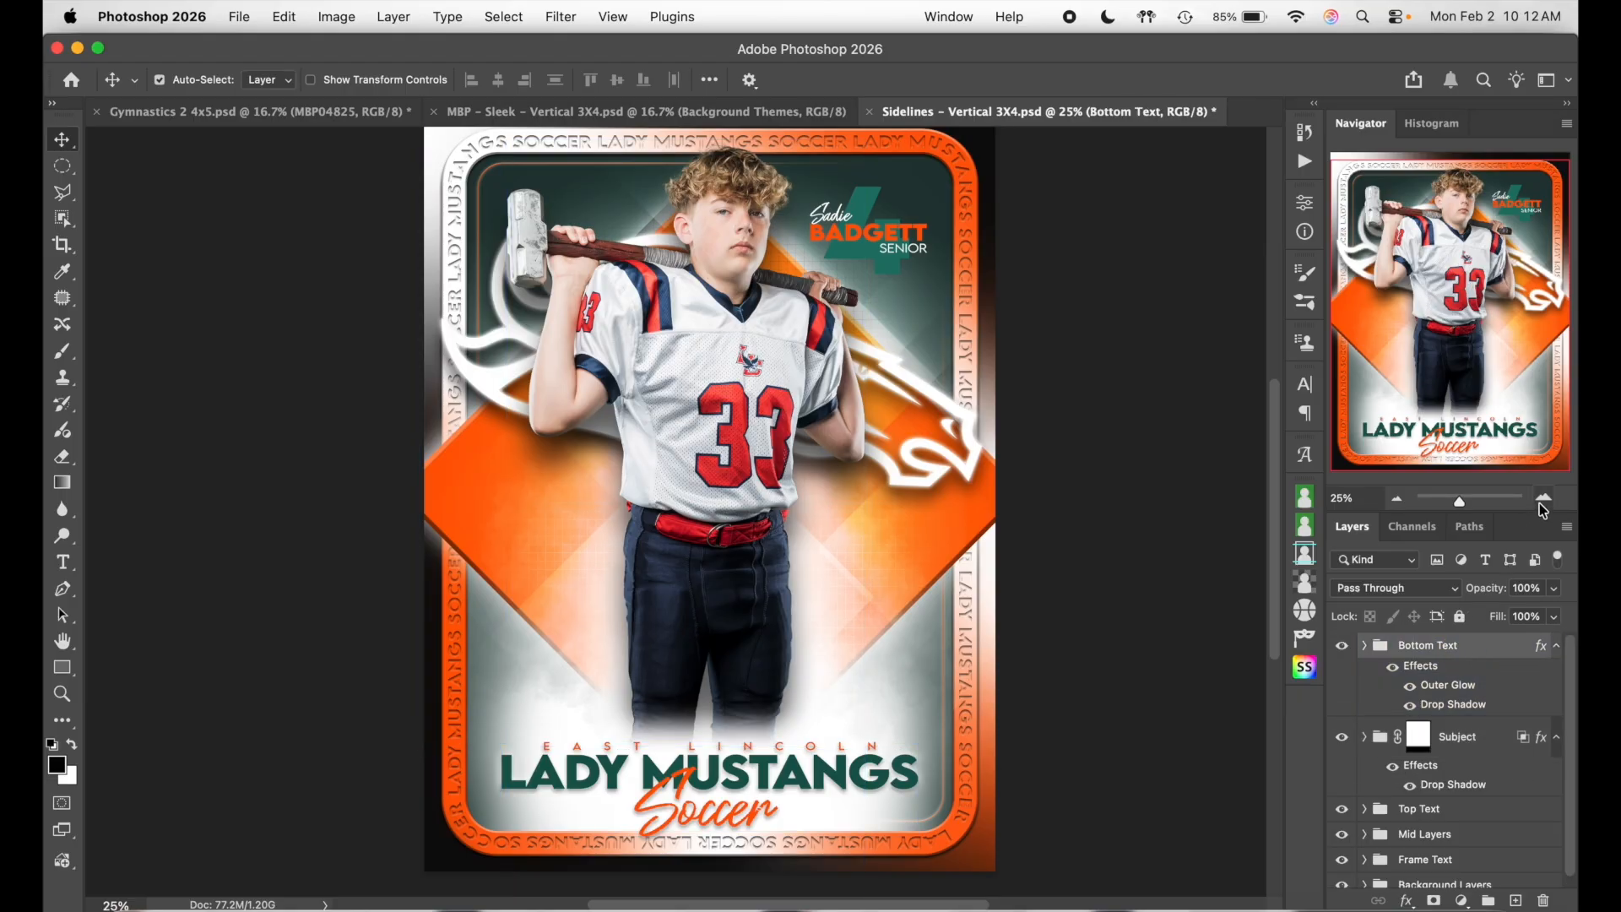
- Zoom in to inspect the football player, then zoom back out to the whole card
click(1541, 501)
click(1538, 503)
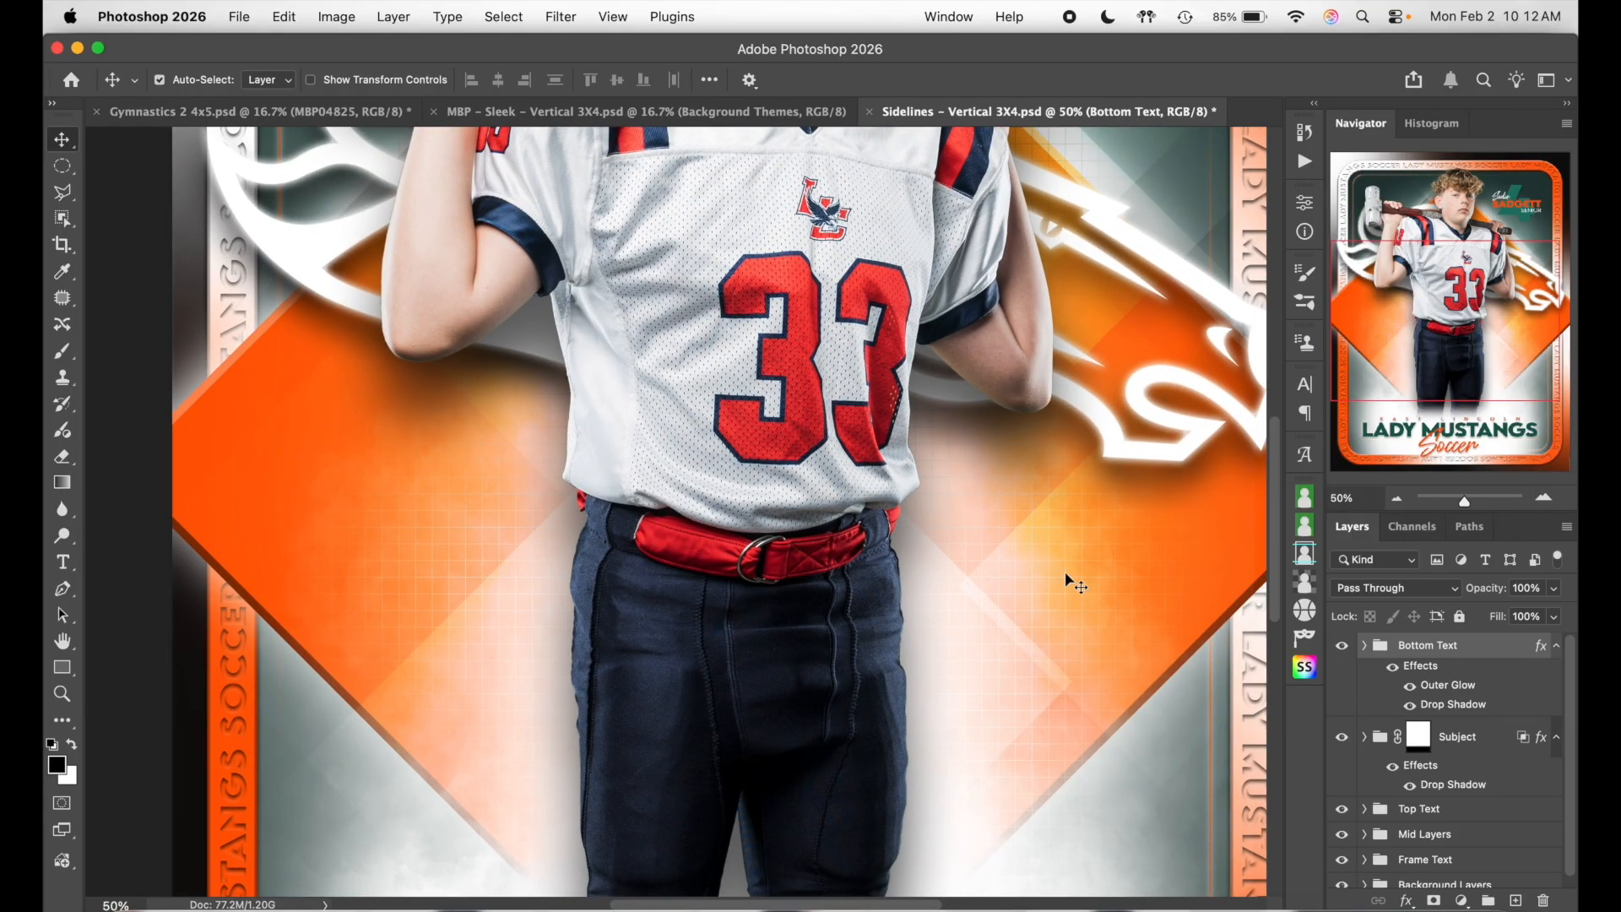
scroll(1065, 573, down, 5)
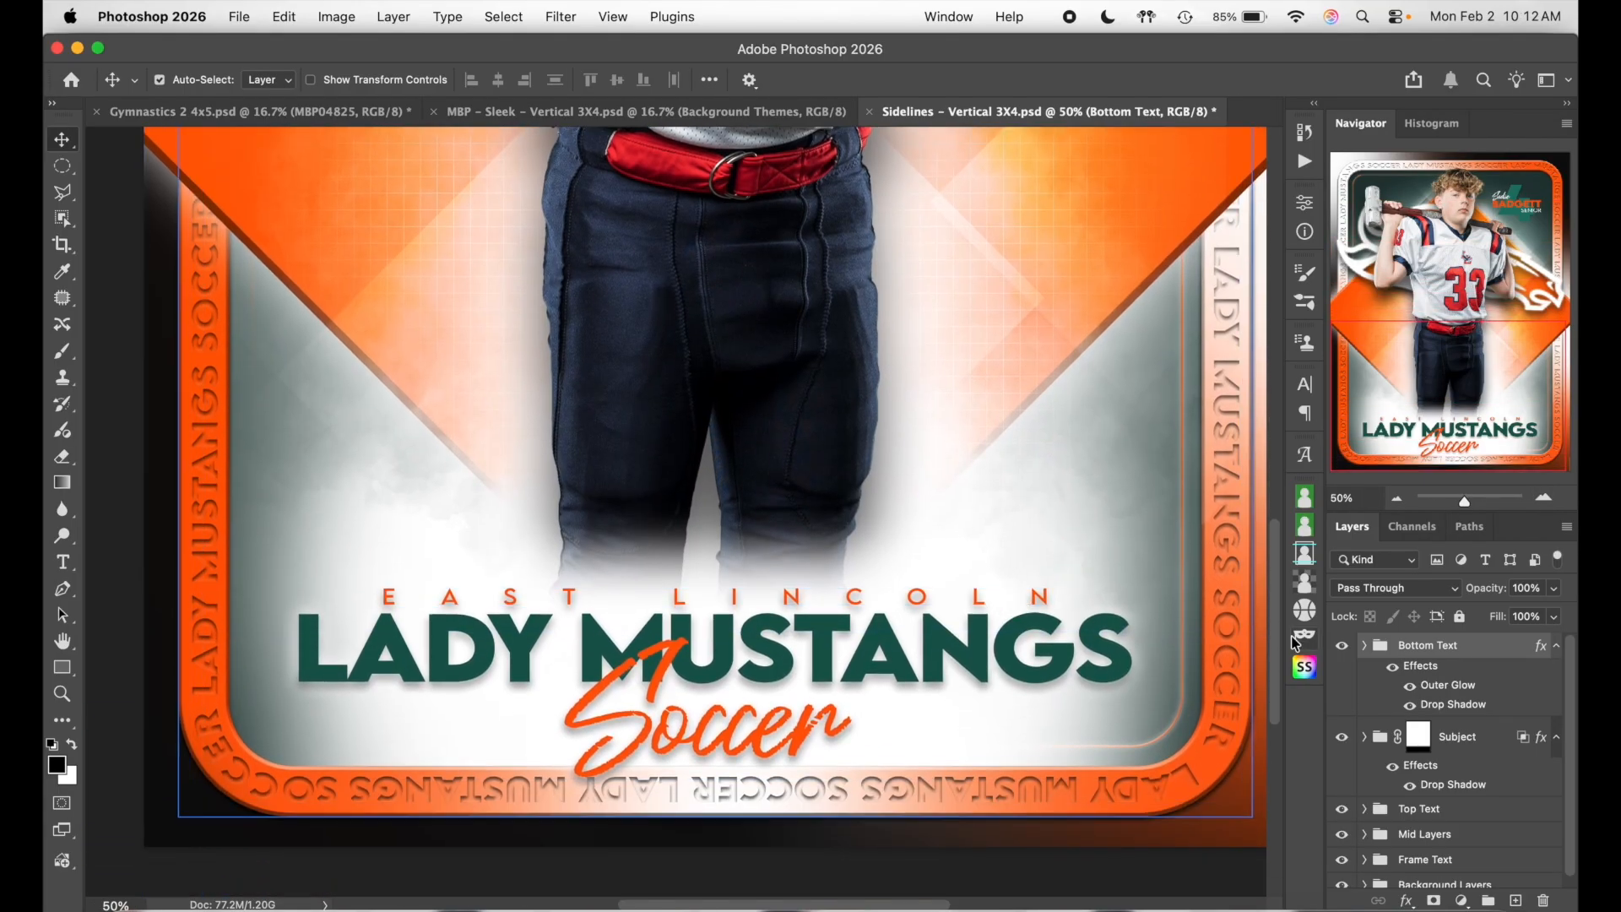
scroll(1030, 489, up, 3)
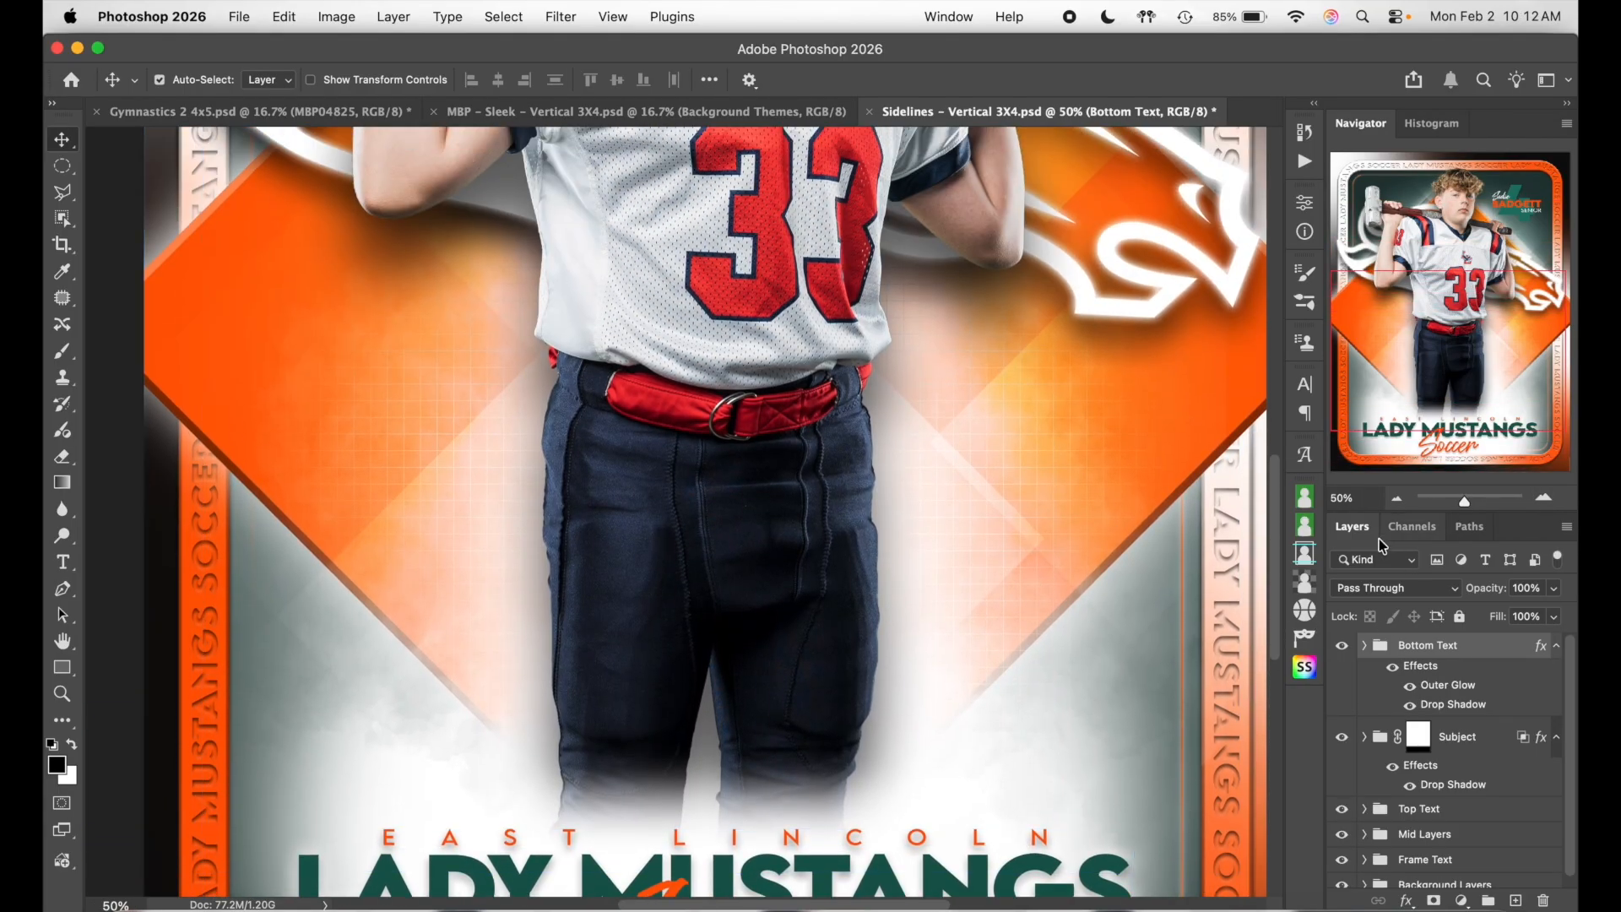
click(1396, 499)
click(1397, 499)
click(1396, 498)
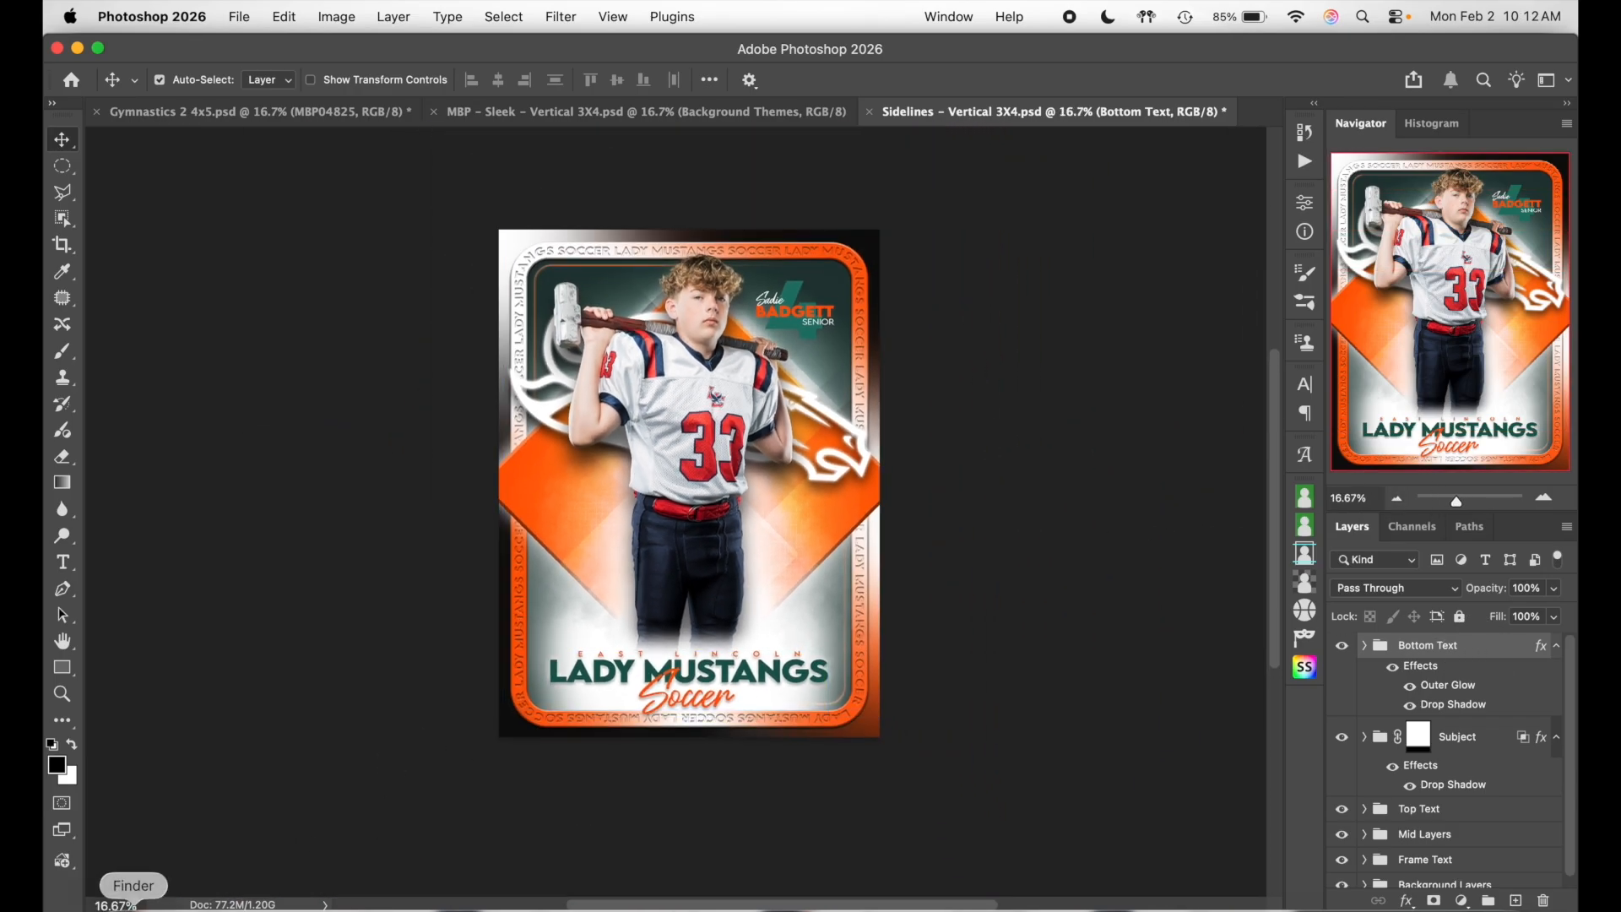
- Place the LC eagle logo from the logos folder, scaled to about 53%, onto the card
click(131, 905)
click(536, 382)
drag(495, 640, 792, 271)
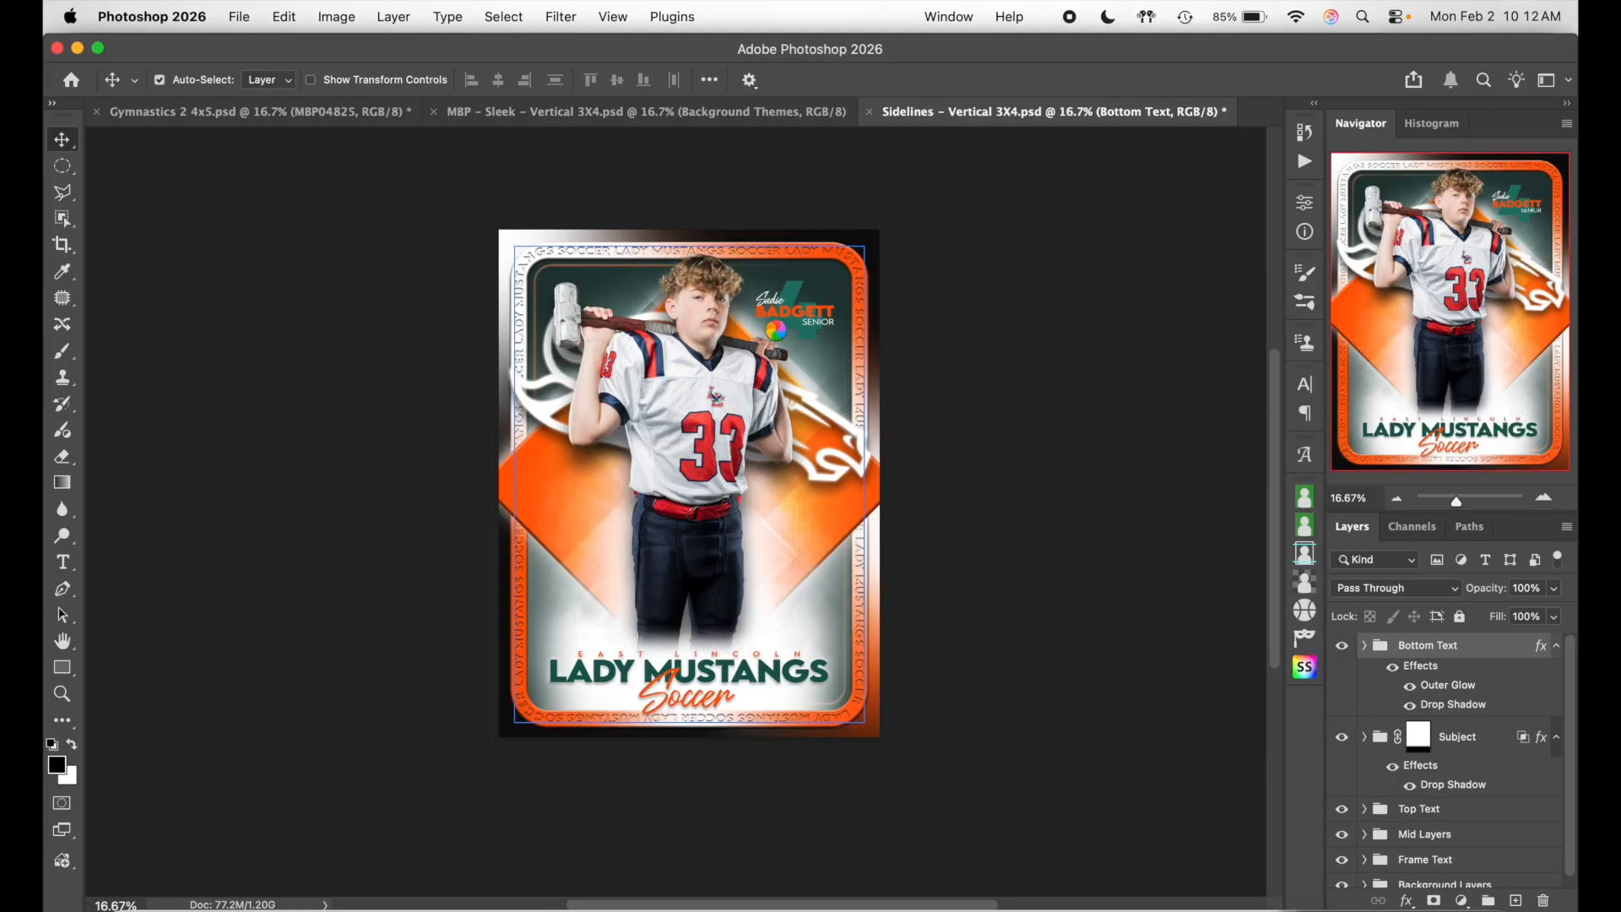
drag(753, 432, 743, 322)
drag(869, 274, 804, 318)
mouse_move(751, 380)
mouse_down()
mouse_move(770, 405)
mouse_move(778, 394)
mouse_up()
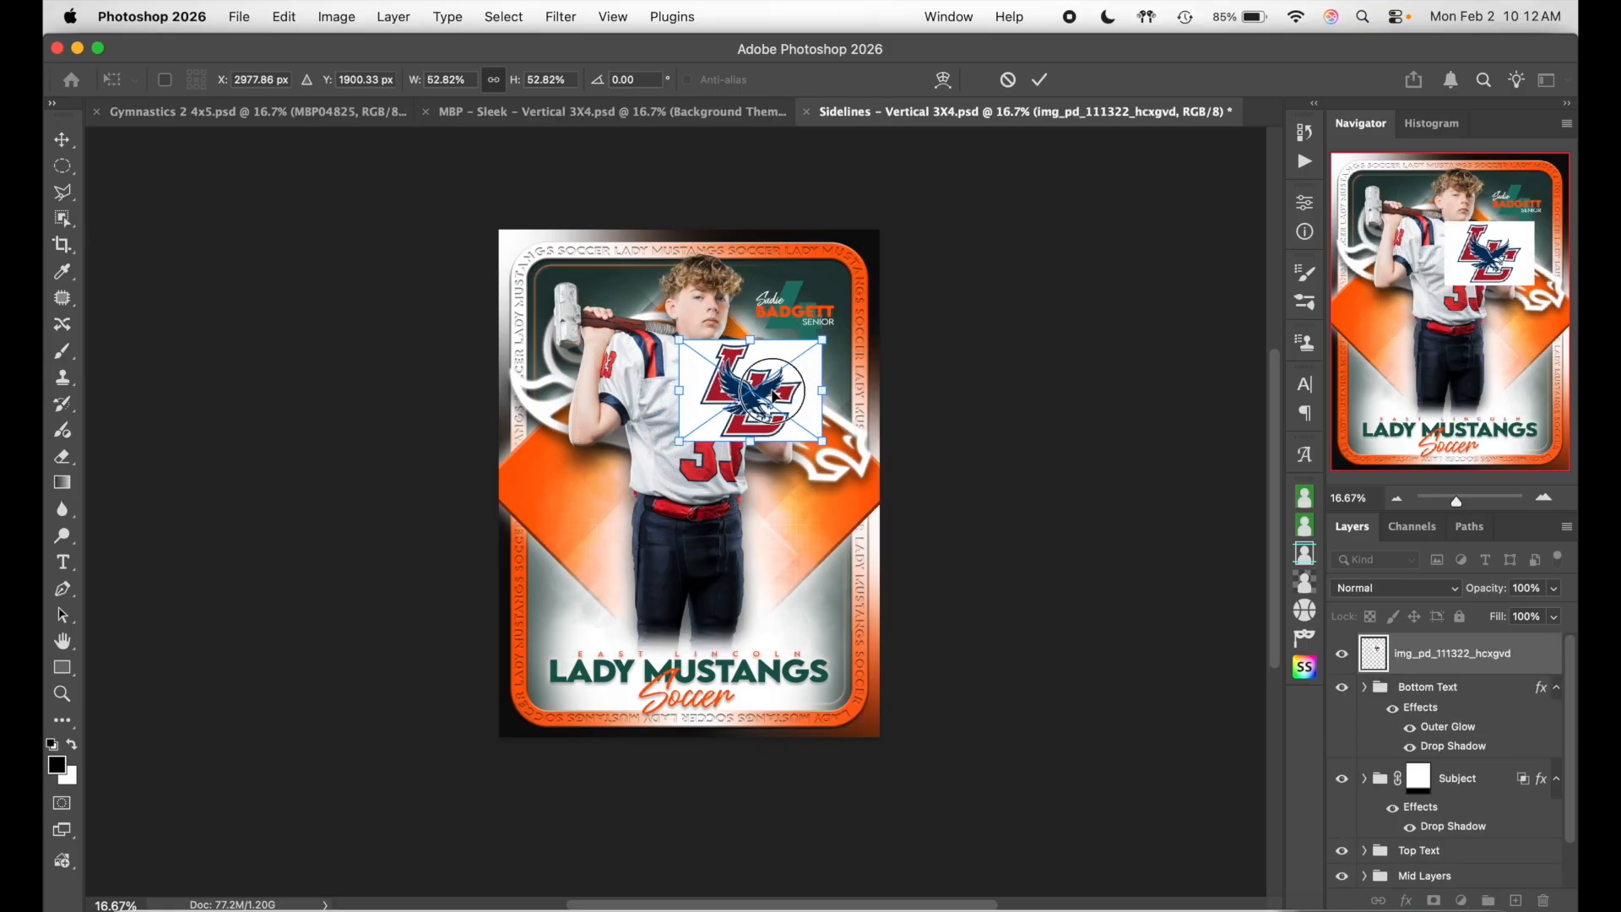
key(Return)
- Zoom to 50% and move the LC logo down toward the lower right above the team name
click(1486, 720)
click(1078, 682)
click(1543, 500)
click(1544, 499)
click(1544, 500)
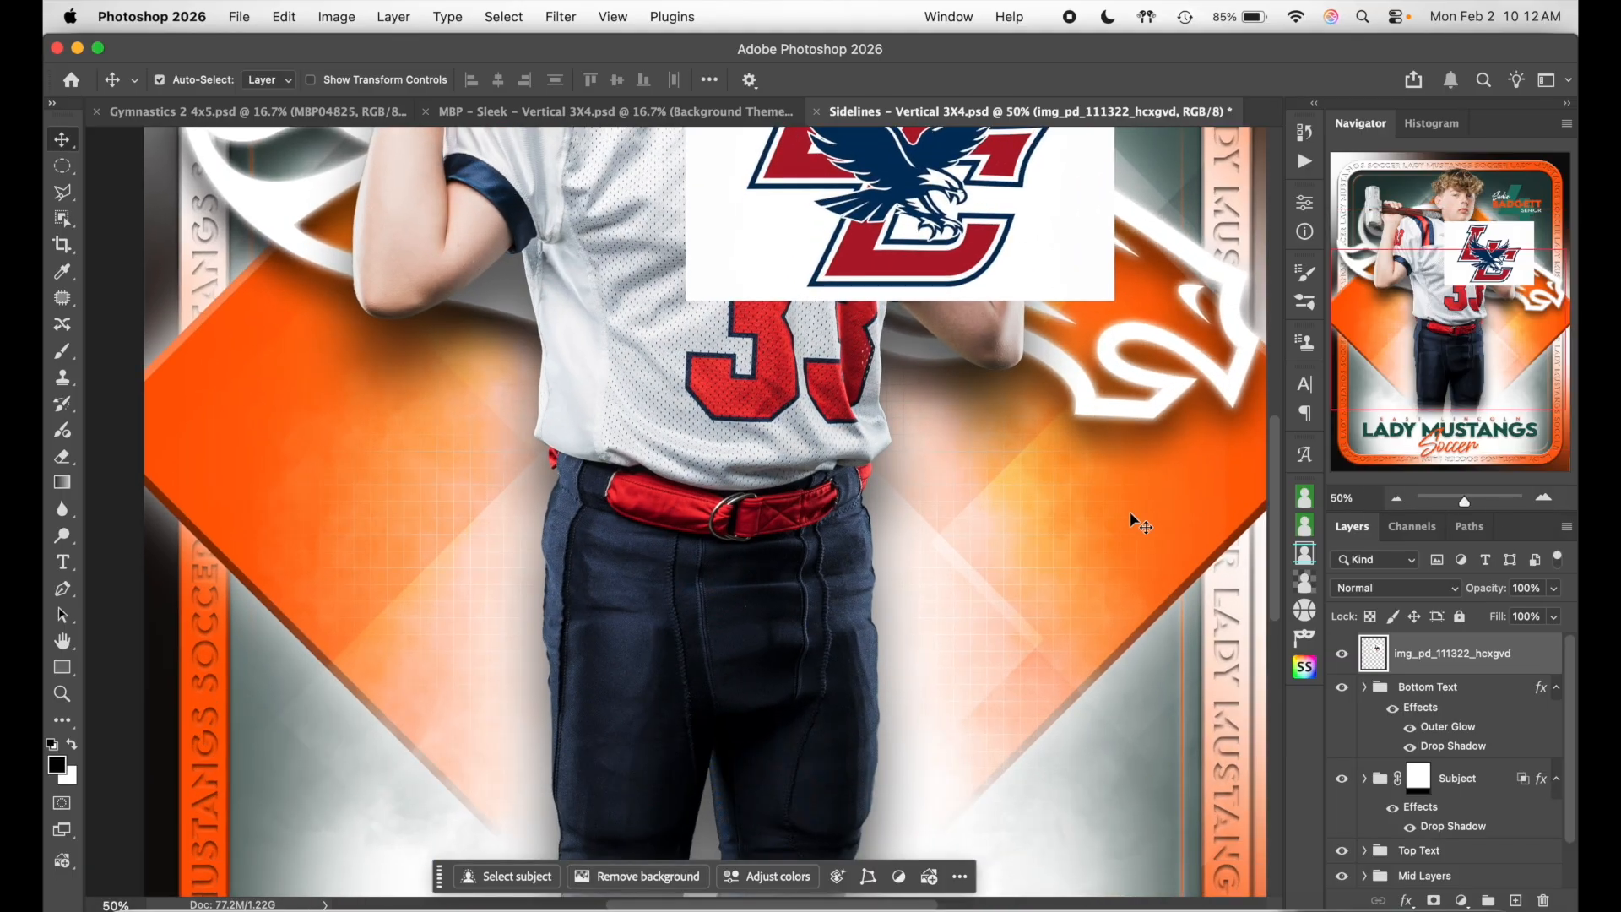
drag(1071, 183, 1118, 698)
scroll(1098, 676, down, 5)
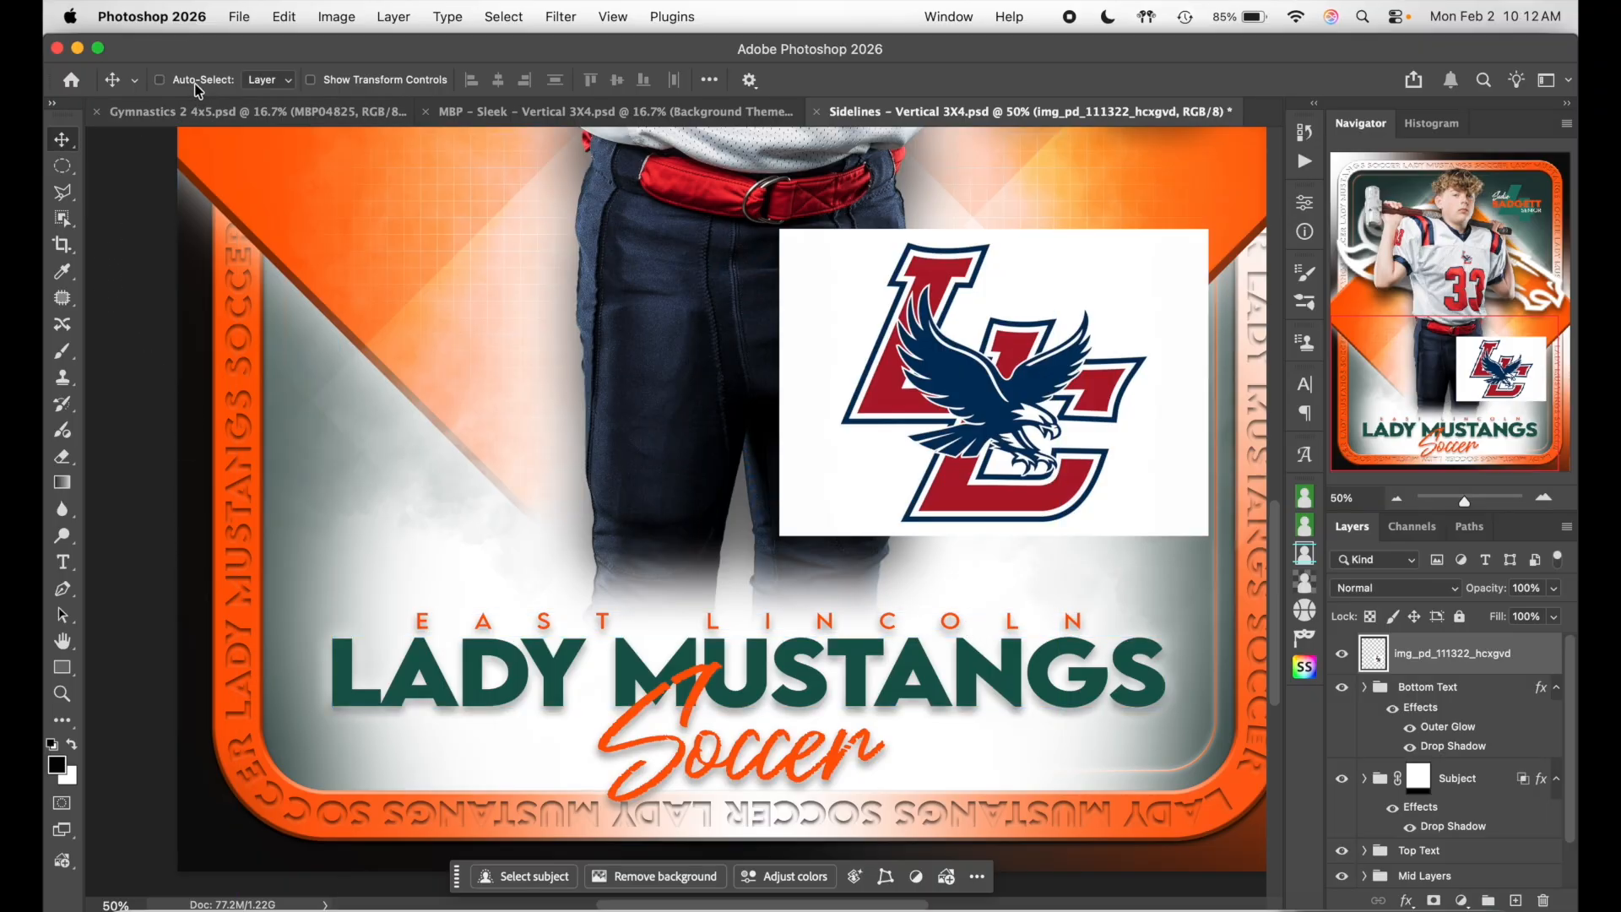
- Retype the EAST LINCOLN school line as LINCOLN CHARTER
click(226, 86)
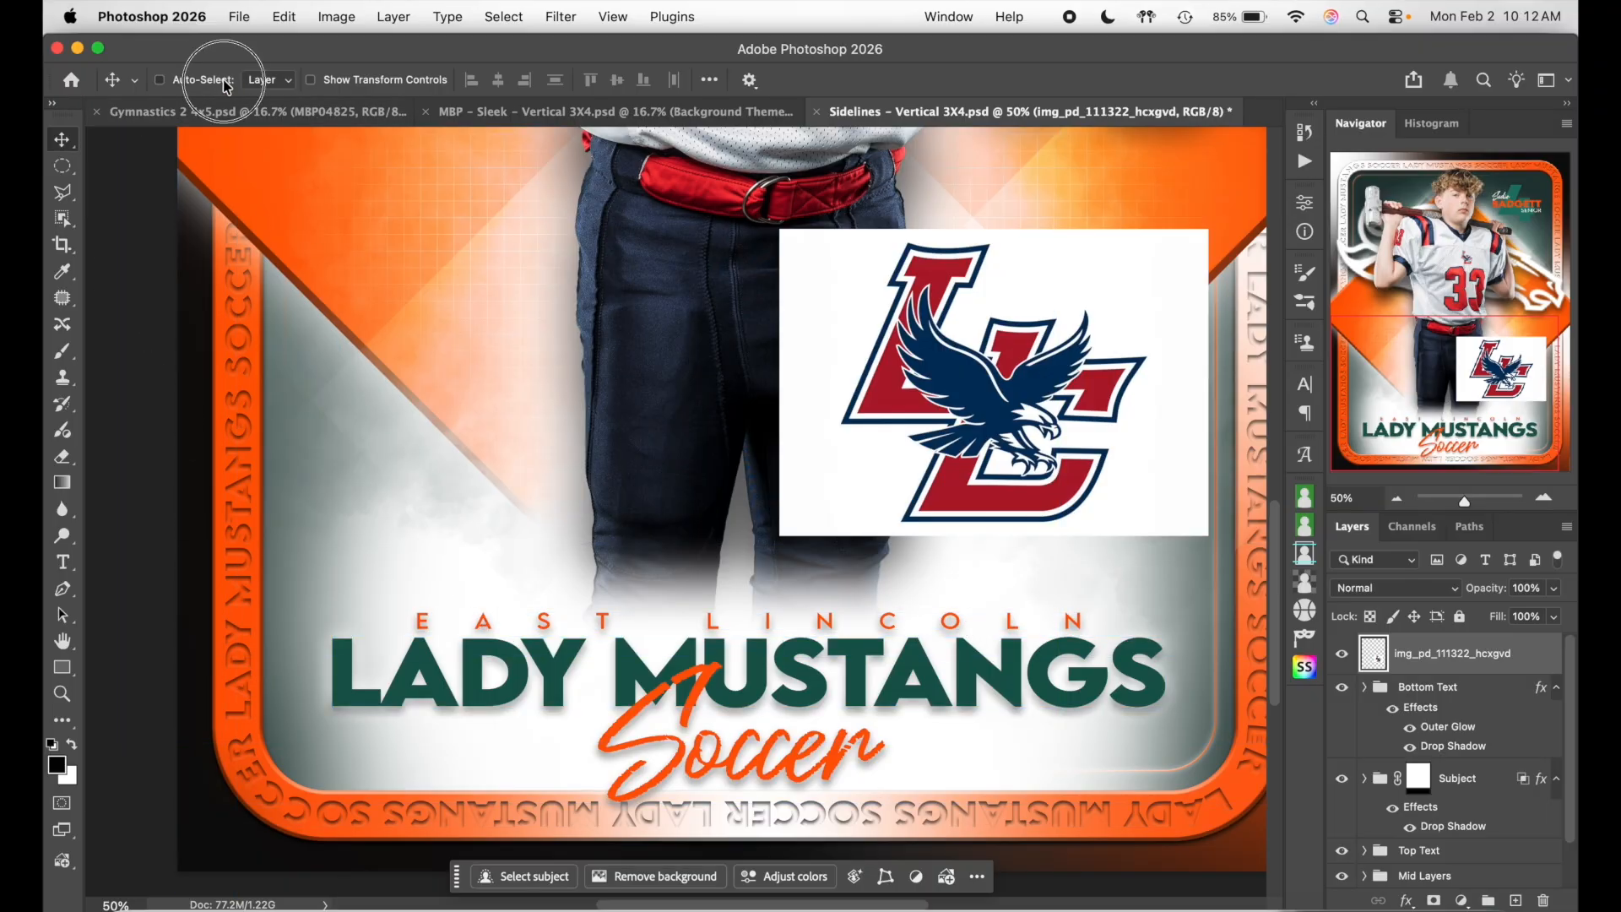
click(64, 564)
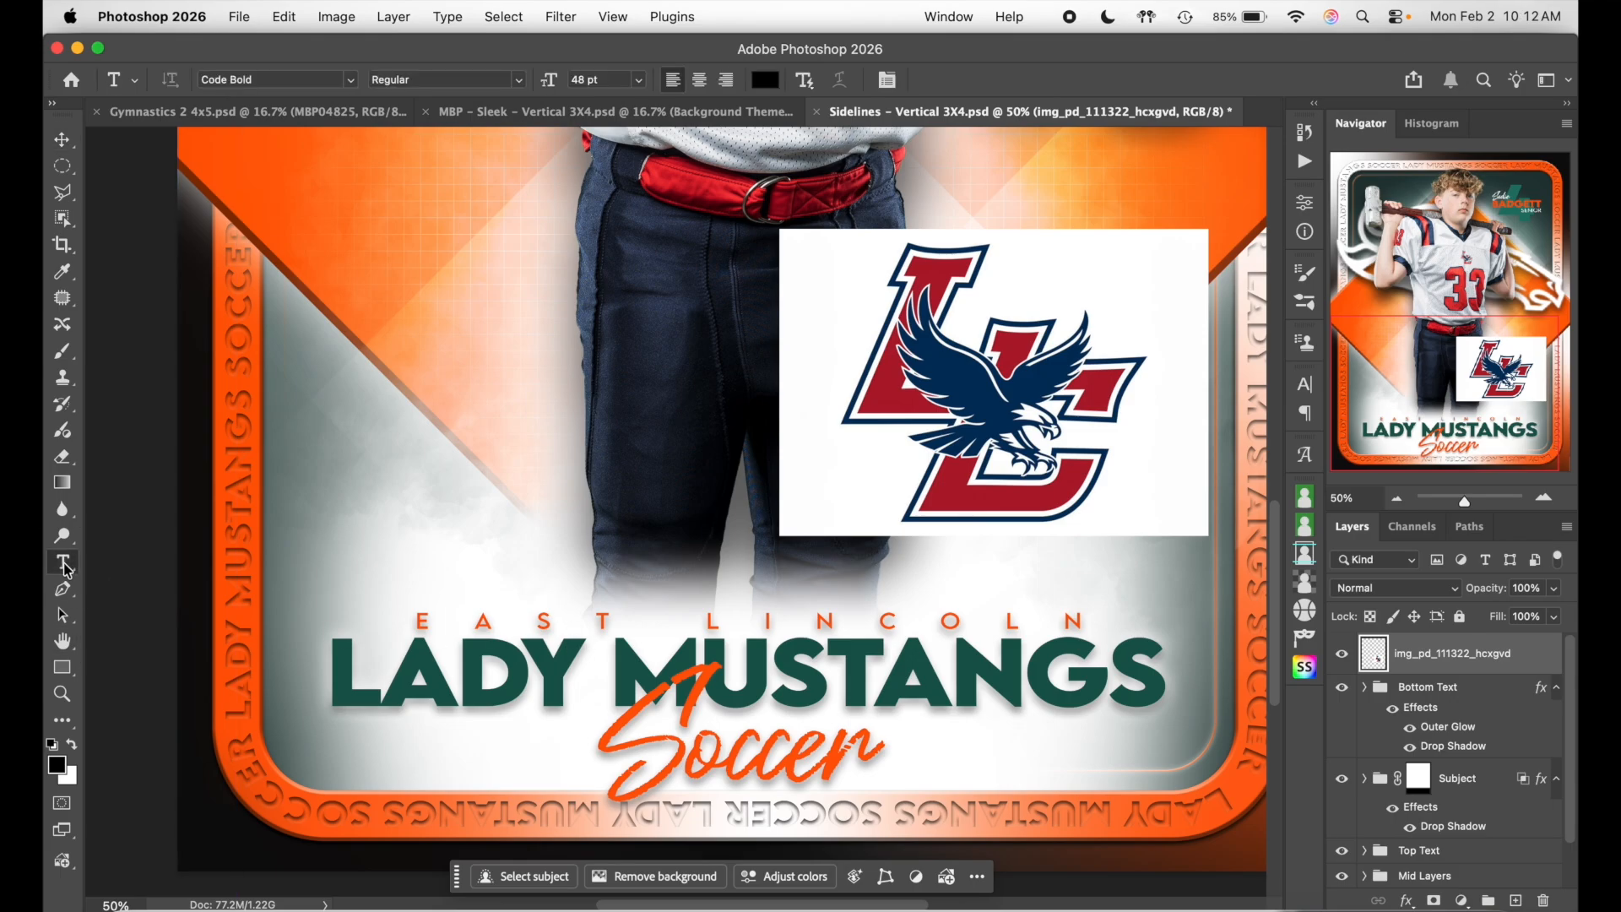
click(555, 619)
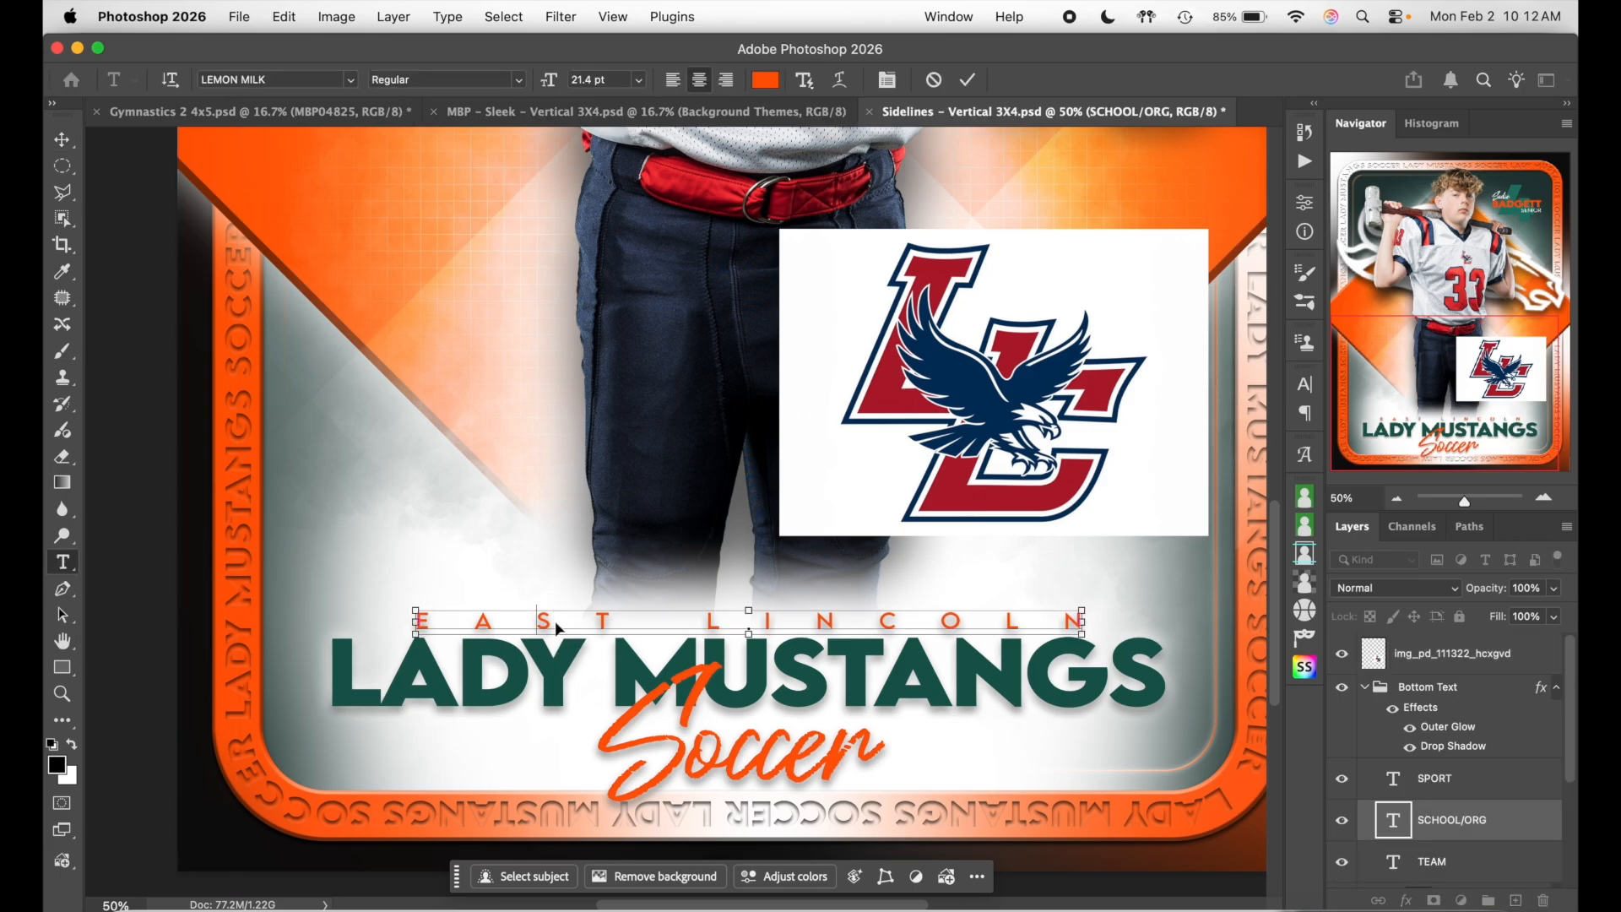
key(super+a)
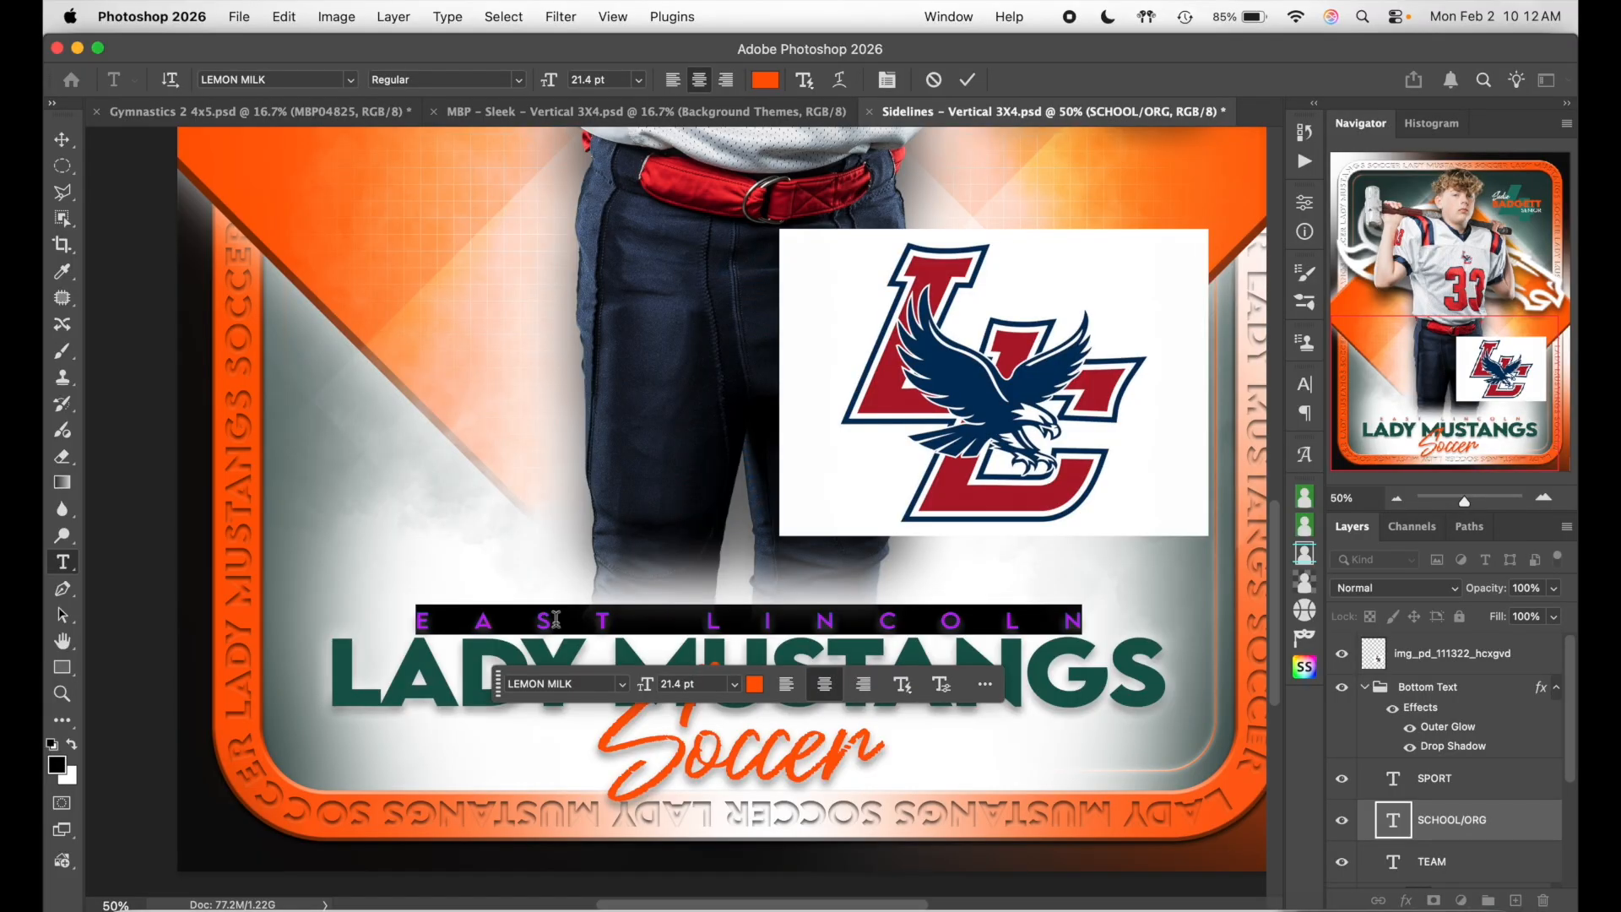
key(BackSpace)
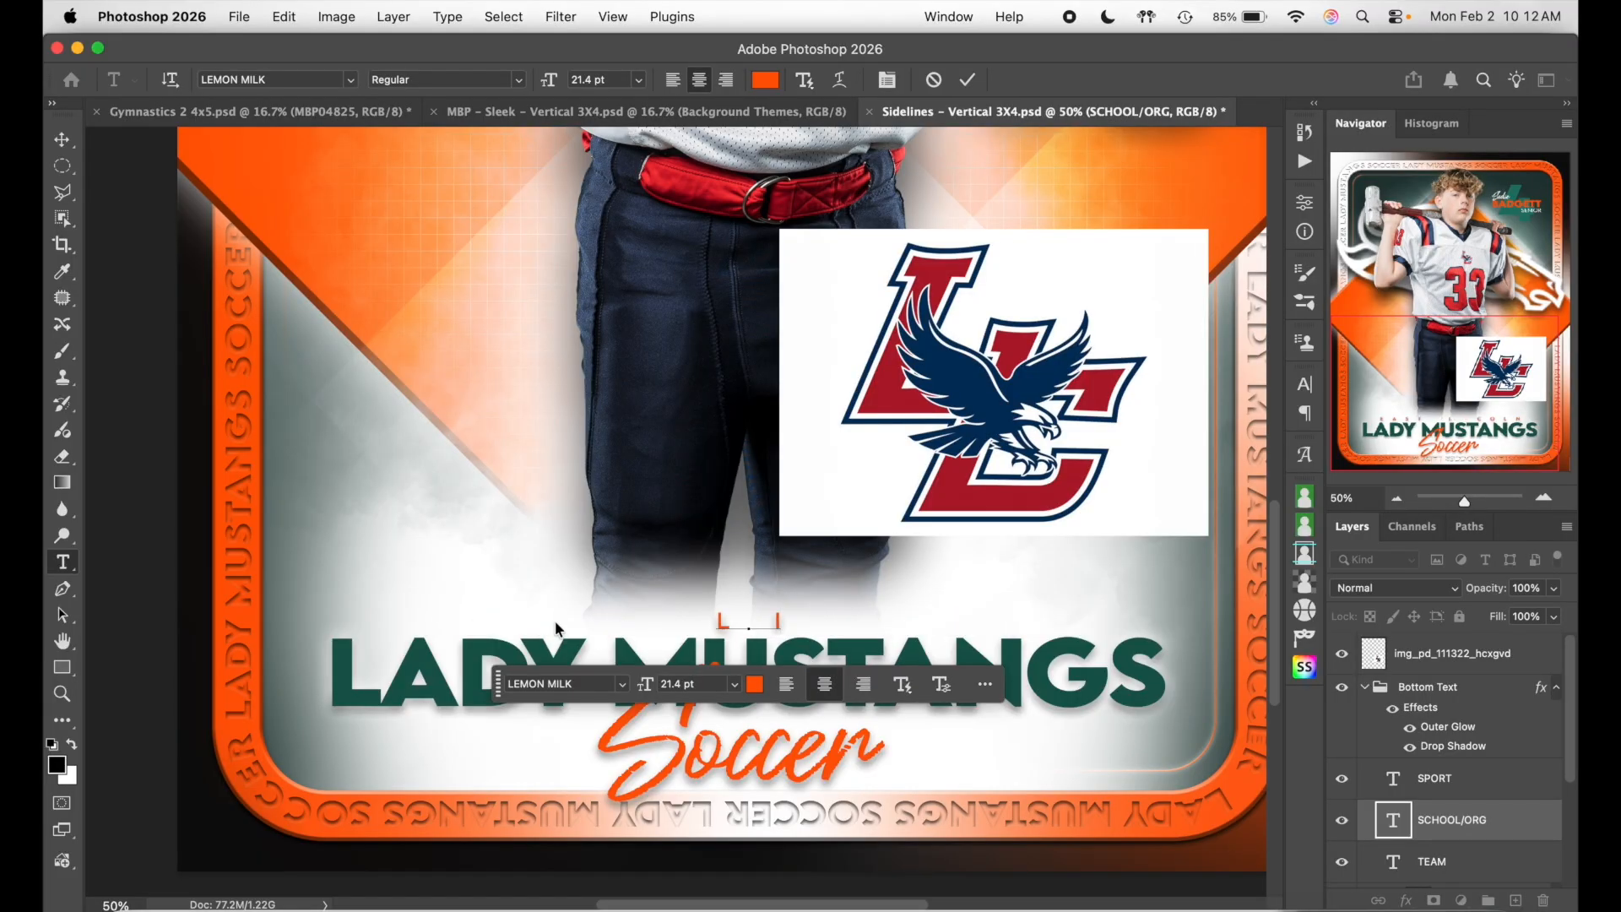
text(LINCOLN CHAR)
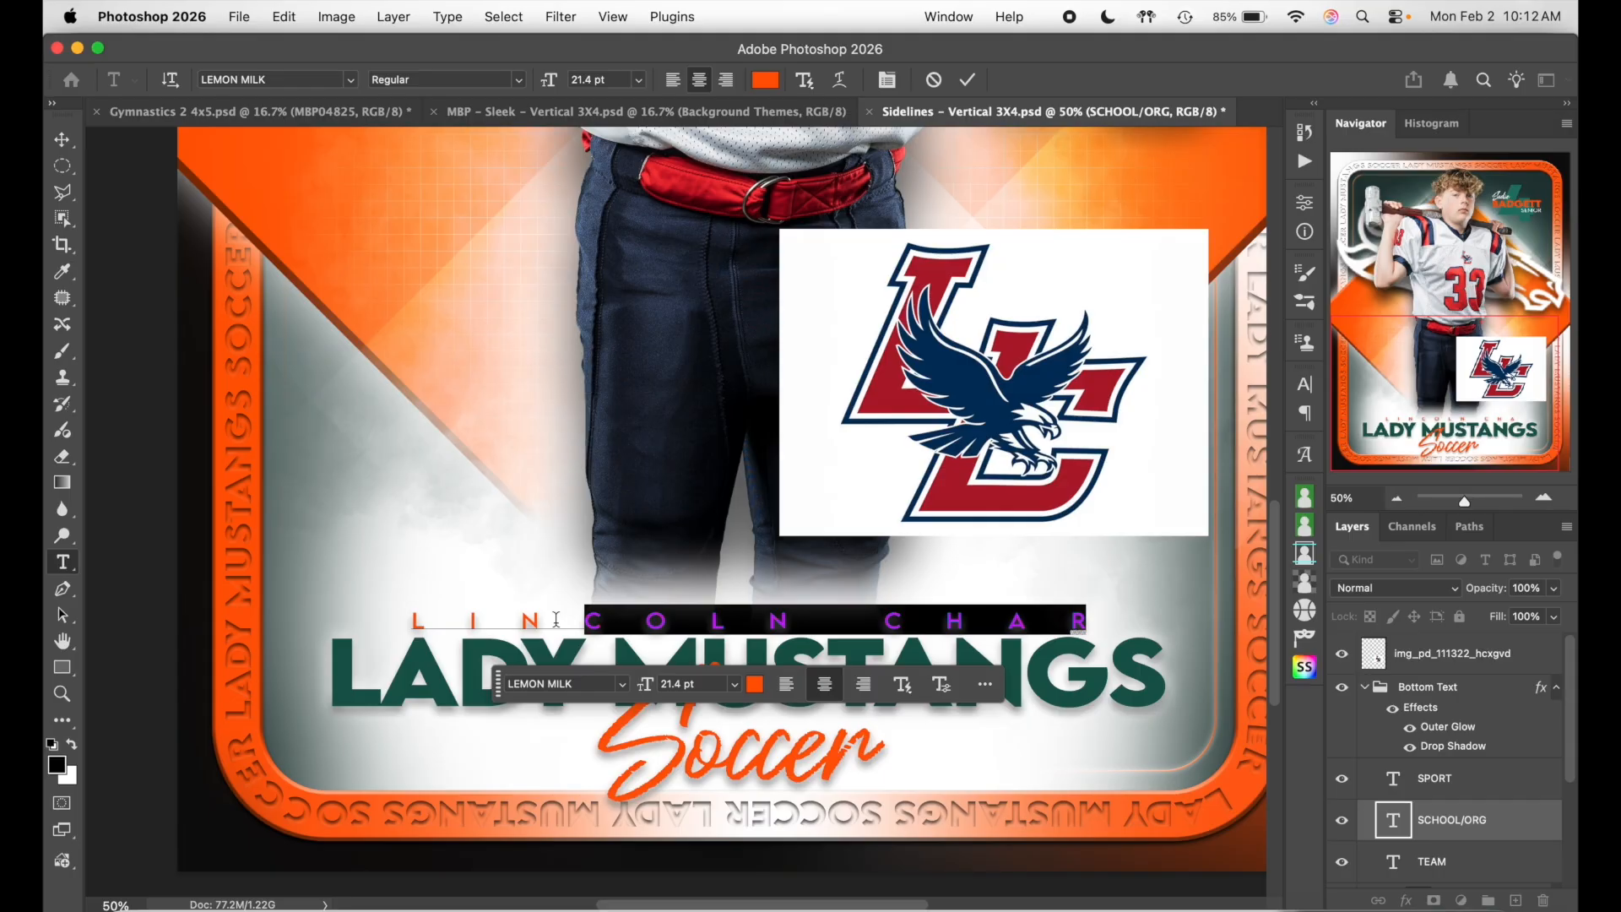
key(super+a)
text(INTER)
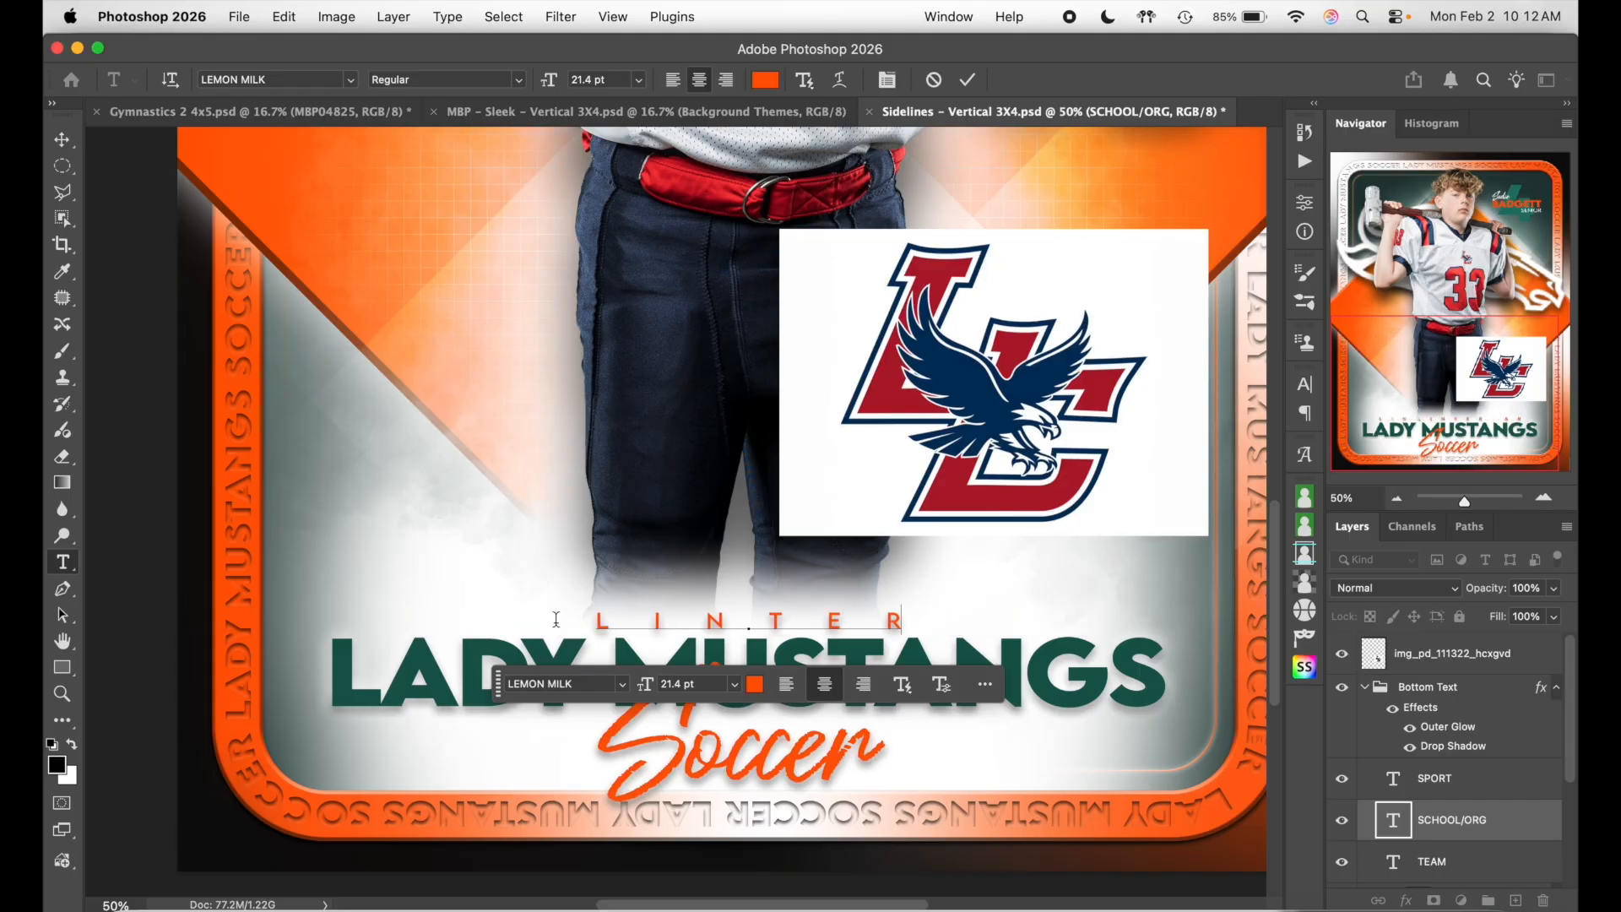
key(super+a)
text(LI)
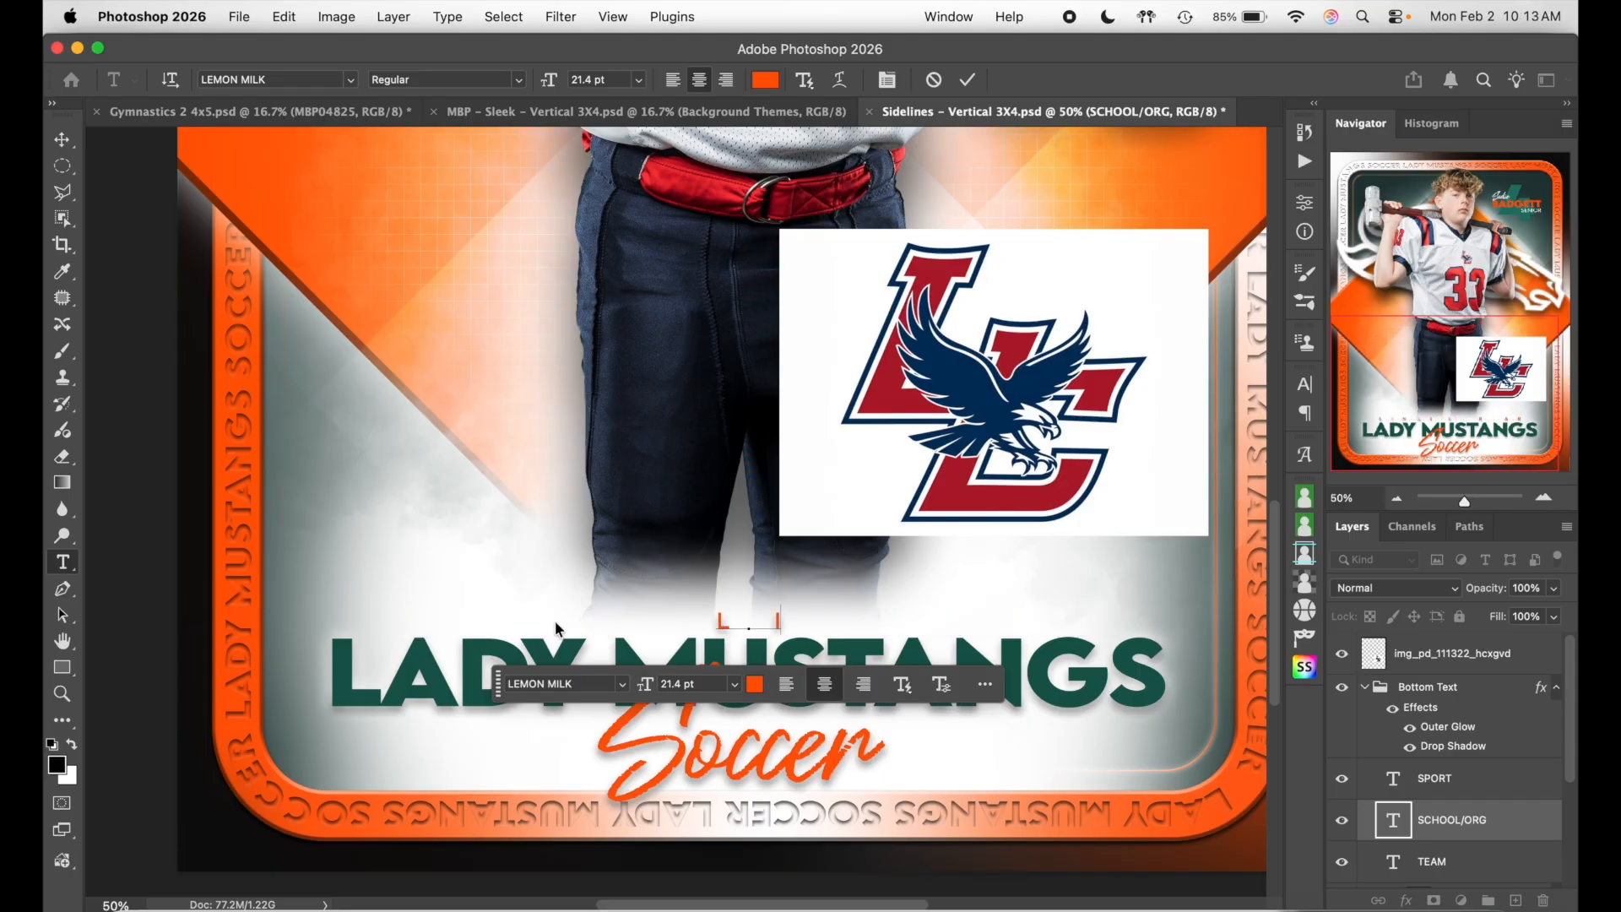
text(NCOLN CHA)
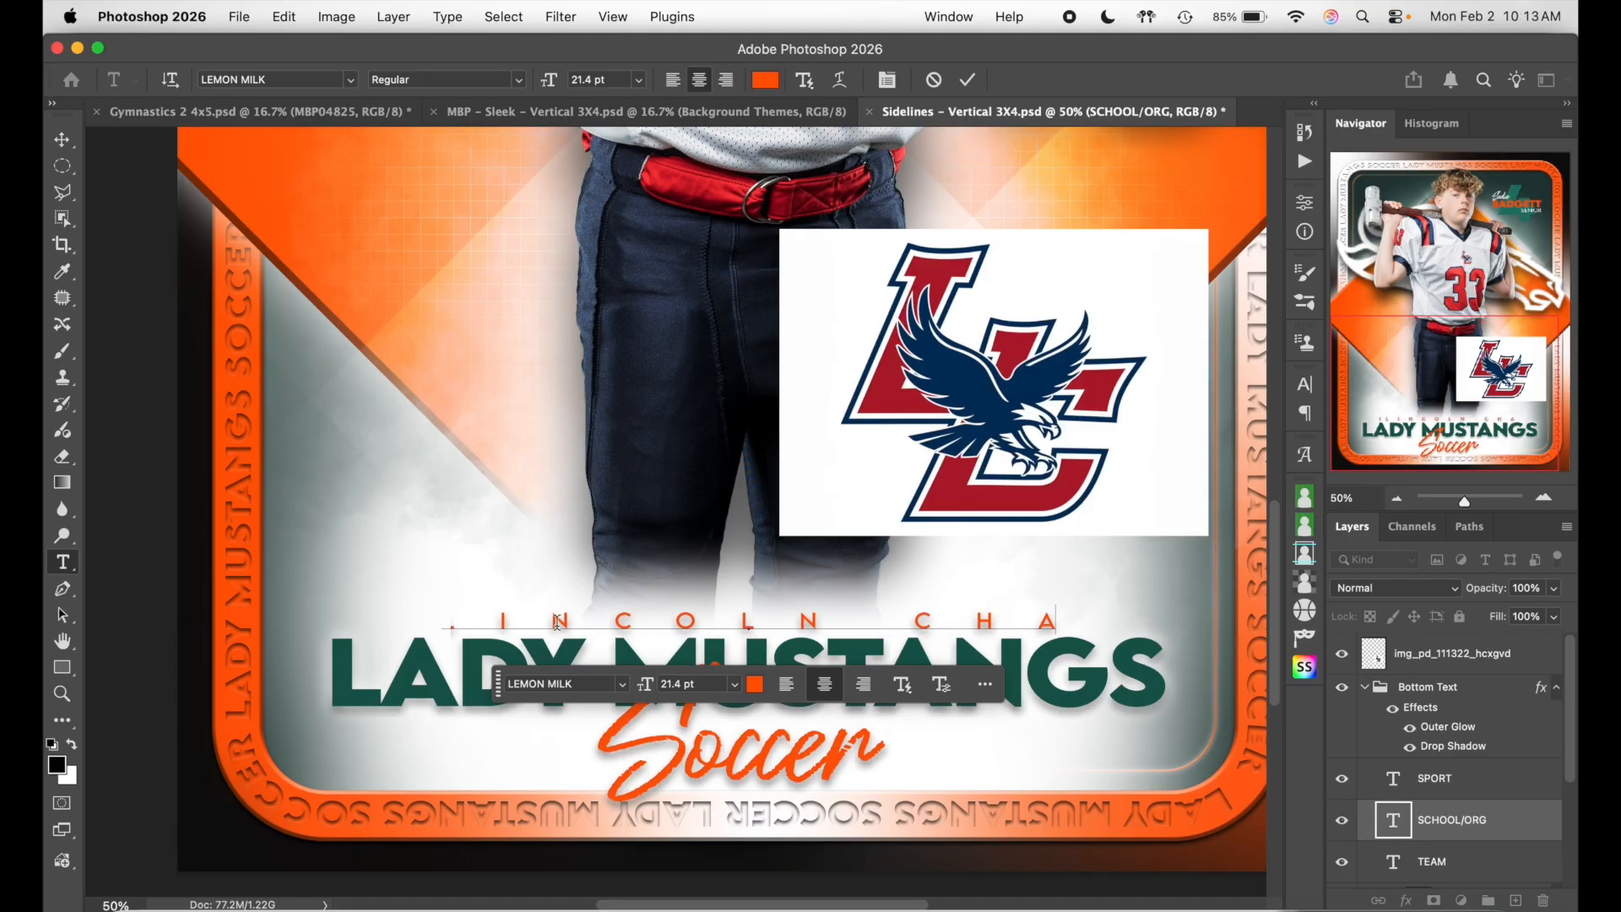
text(RTER)
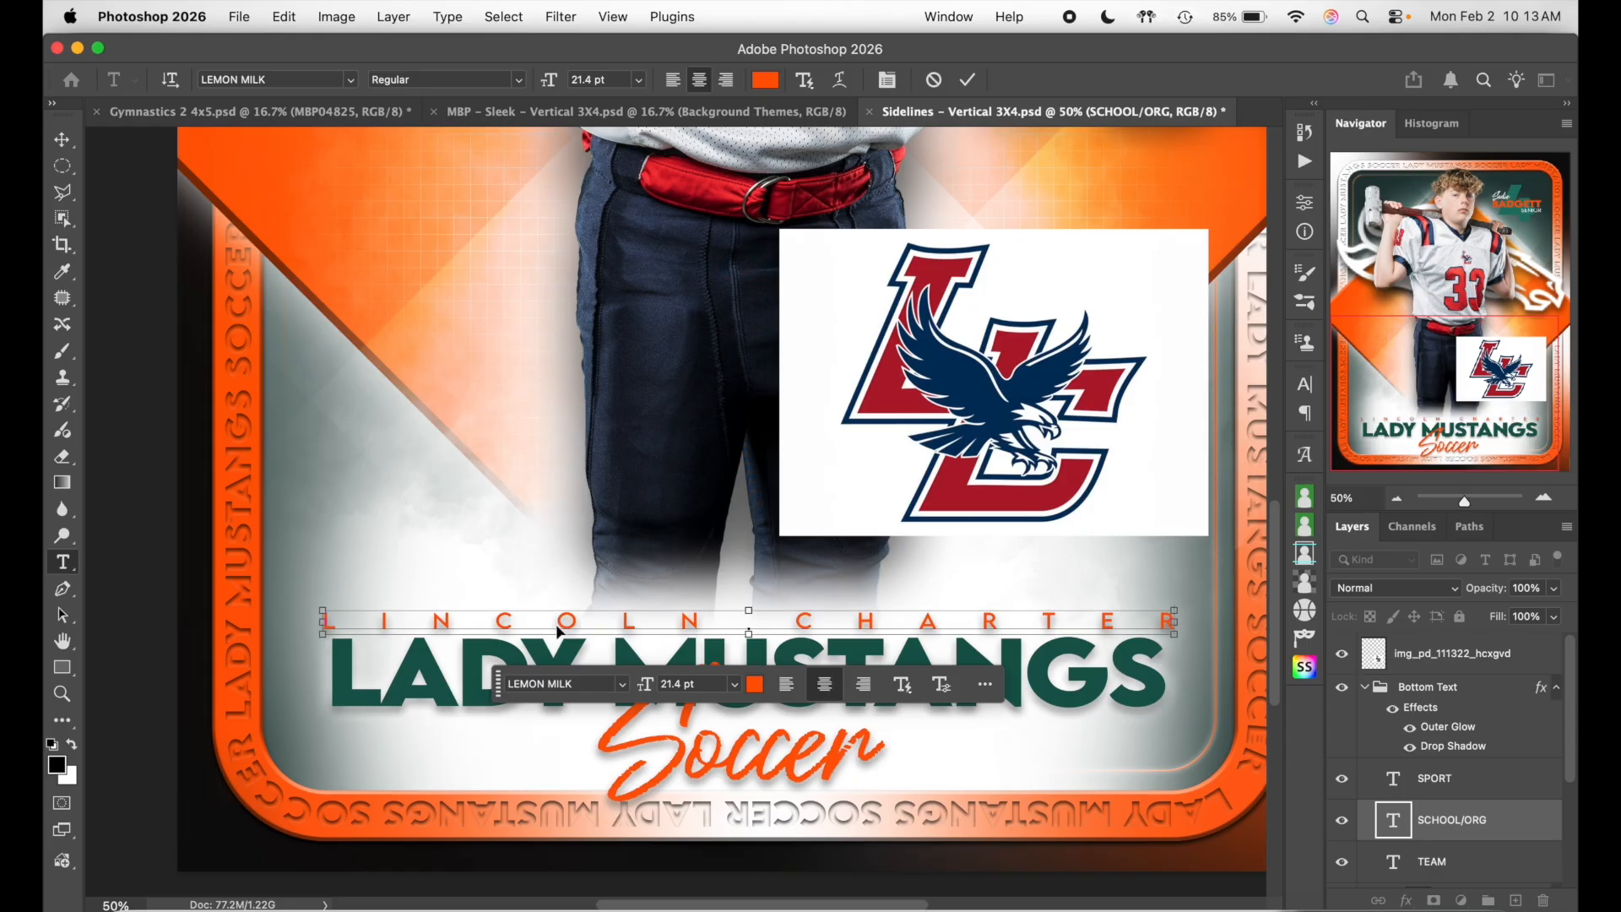
key(super+a)
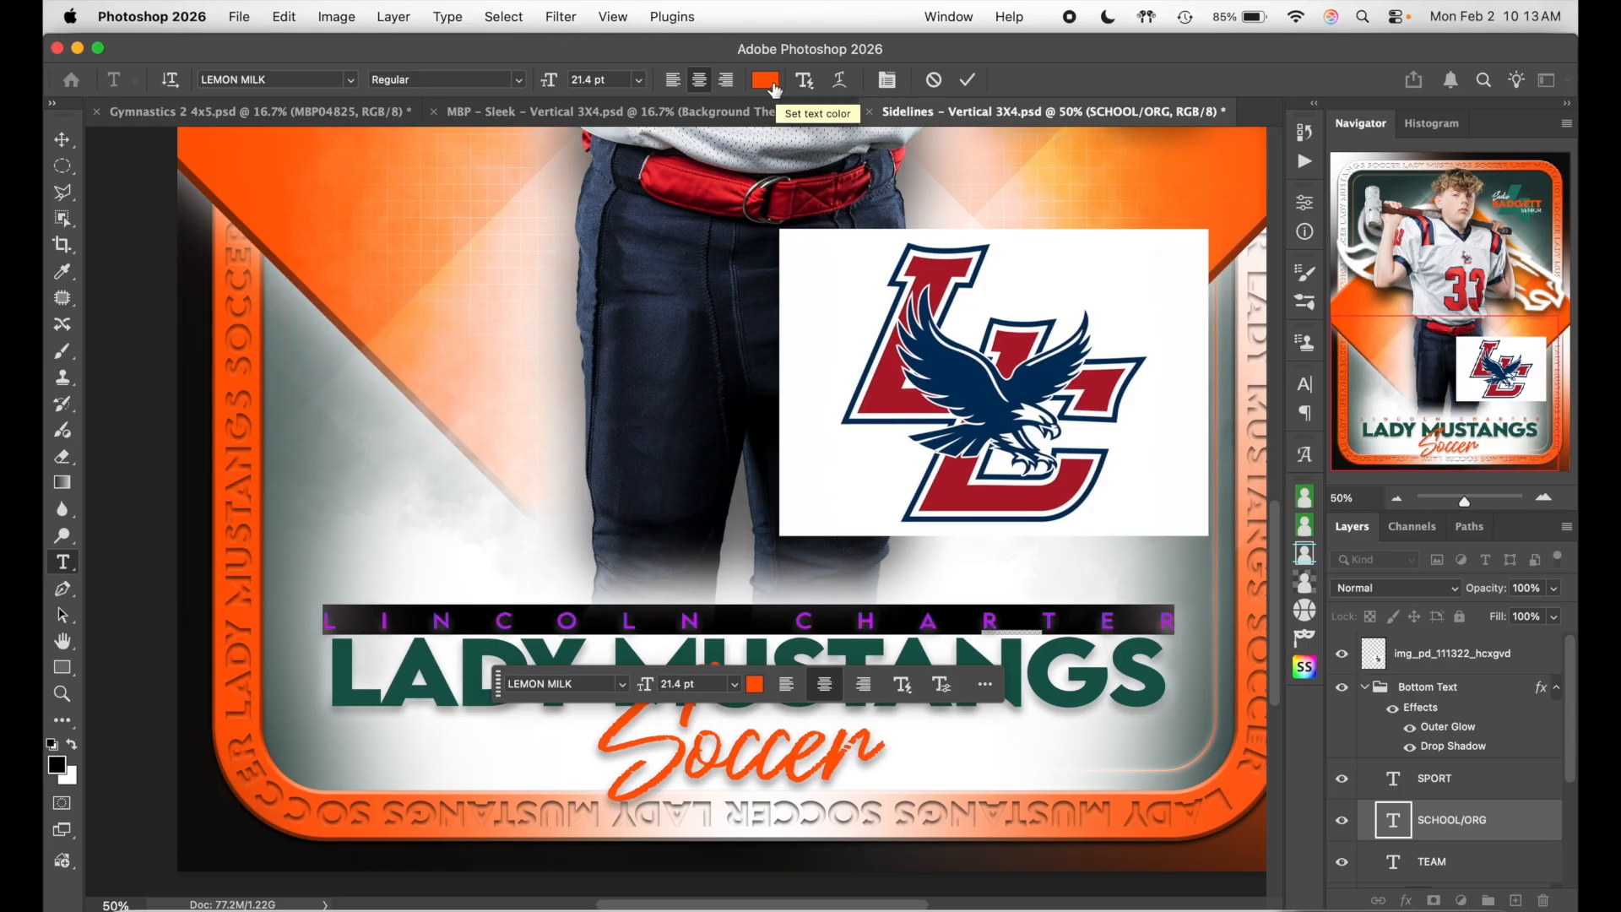
- Colour LINCOLN CHARTER red (#b01b2e) sampled from the LC logo and reselect the line
click(775, 89)
click(893, 377)
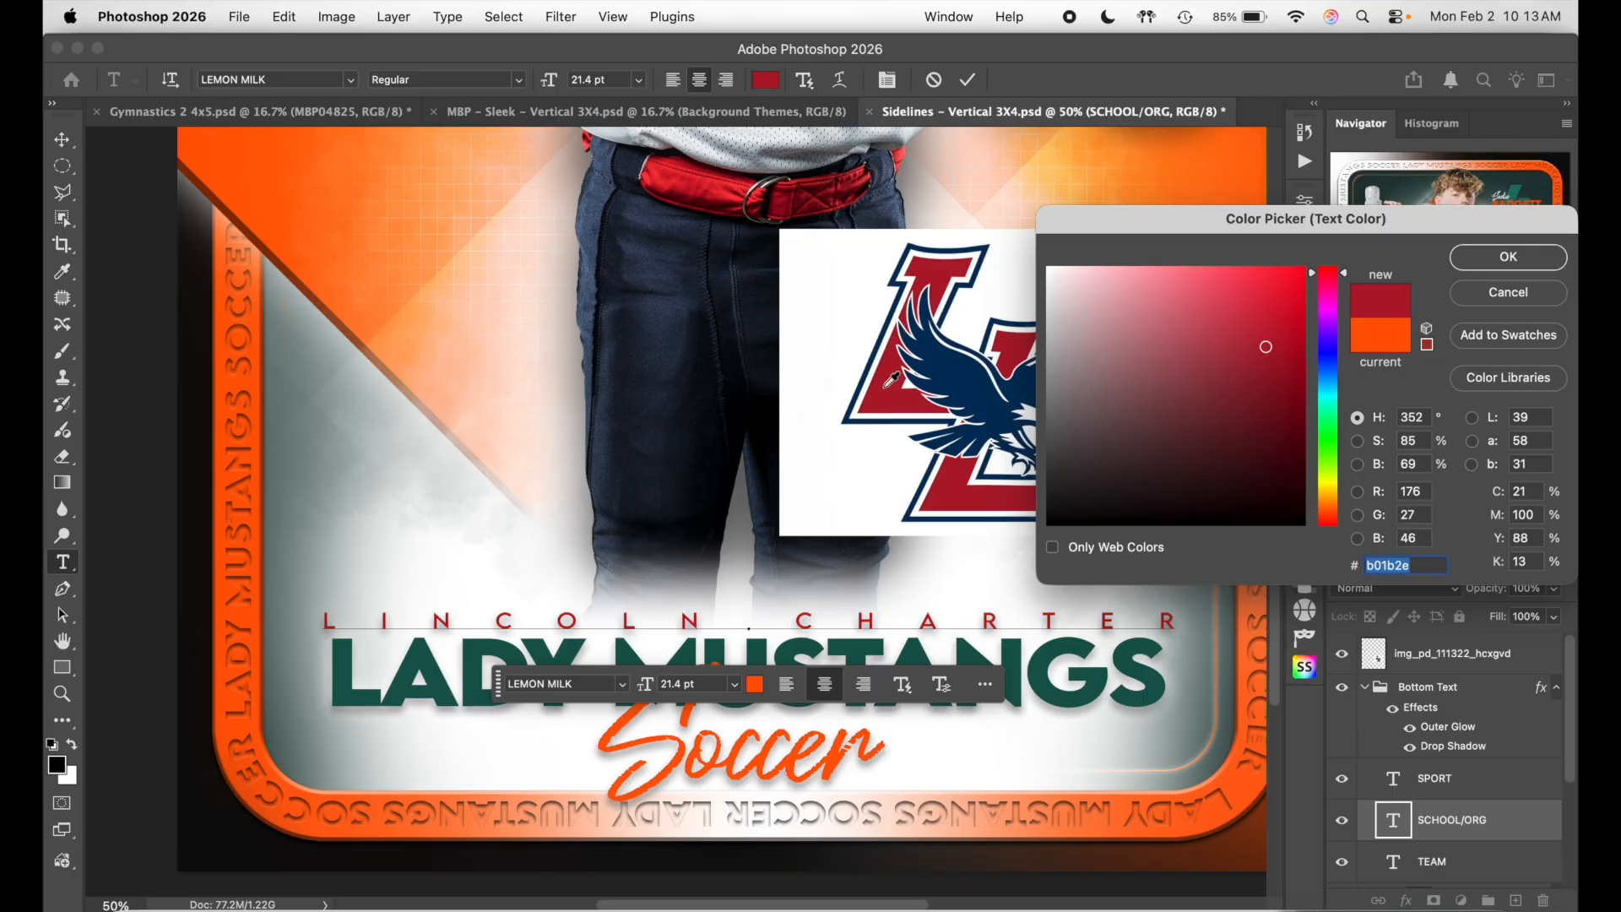
click(1530, 257)
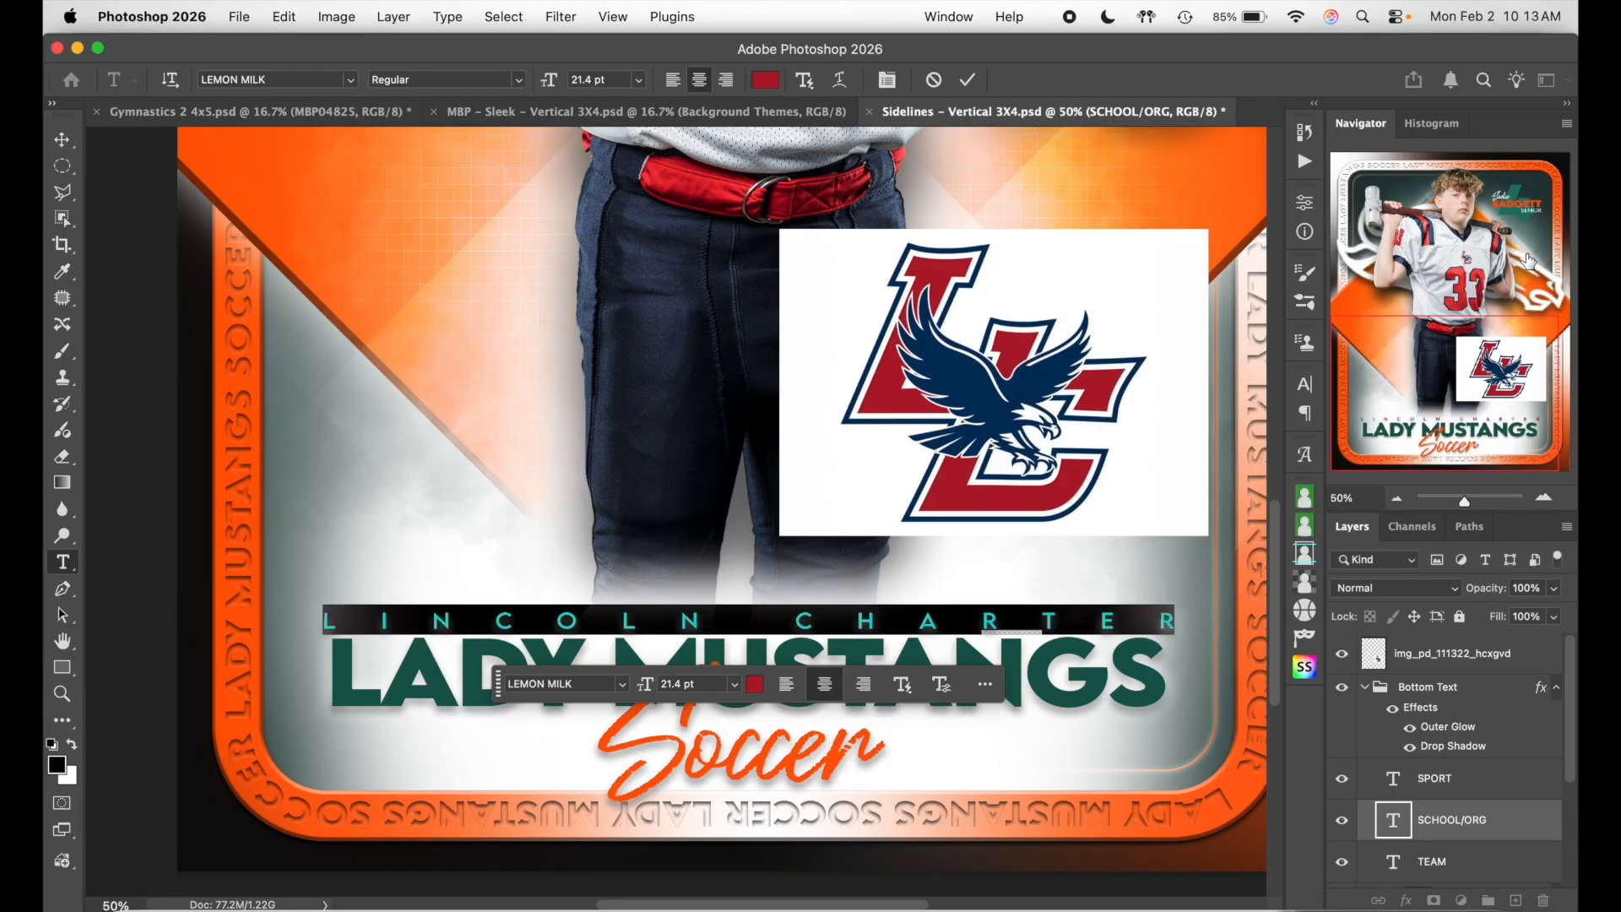
click(967, 79)
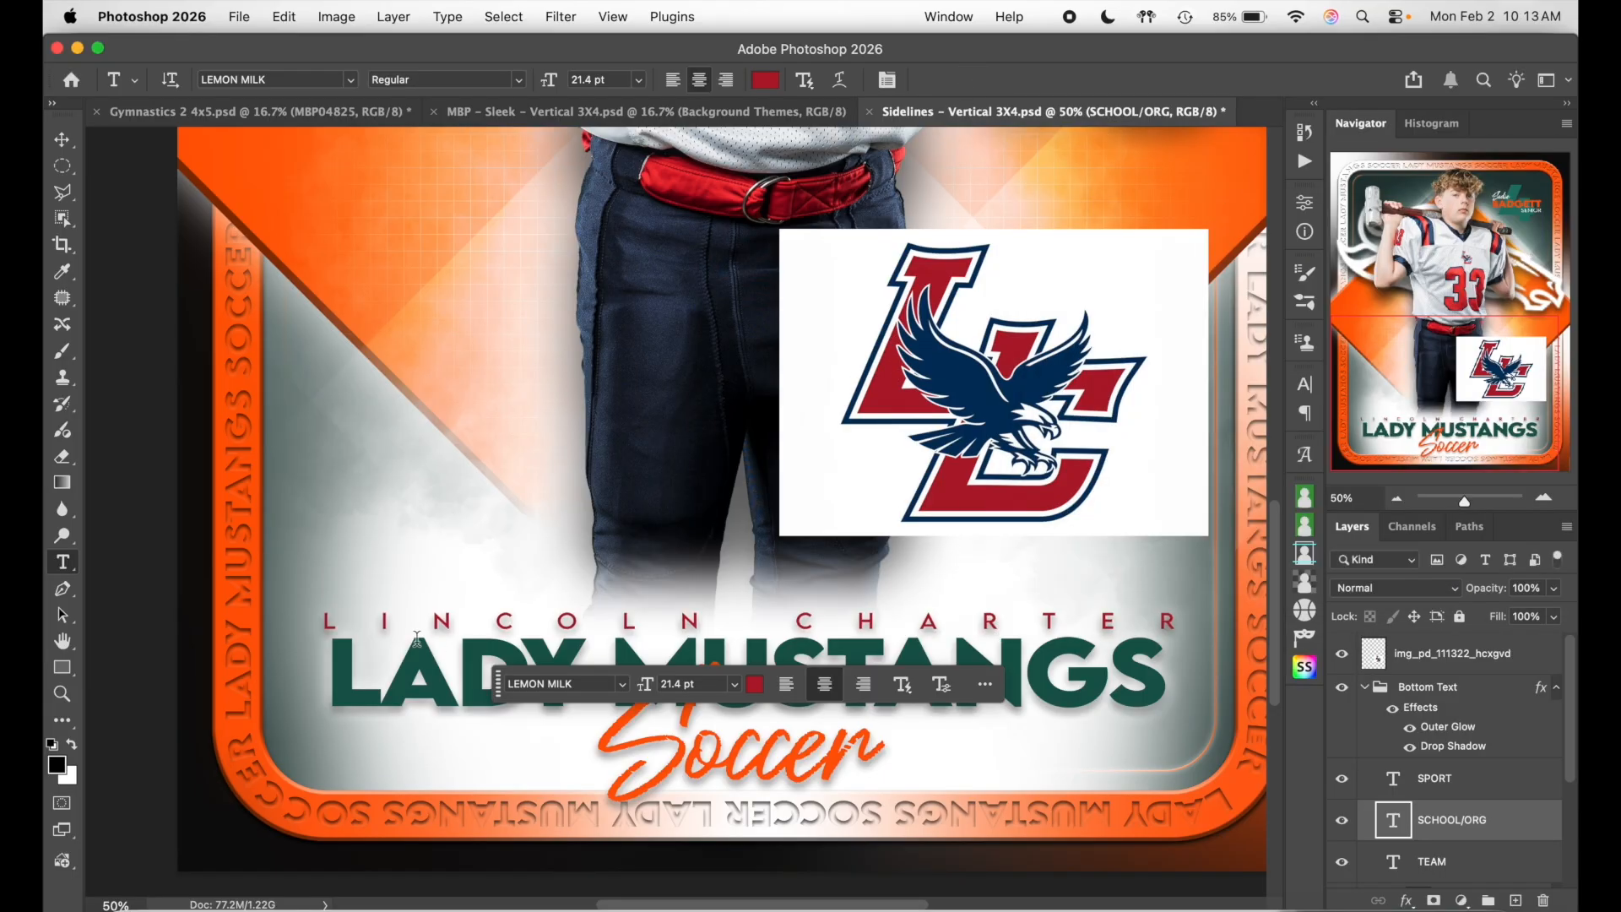
triple_click(1063, 622)
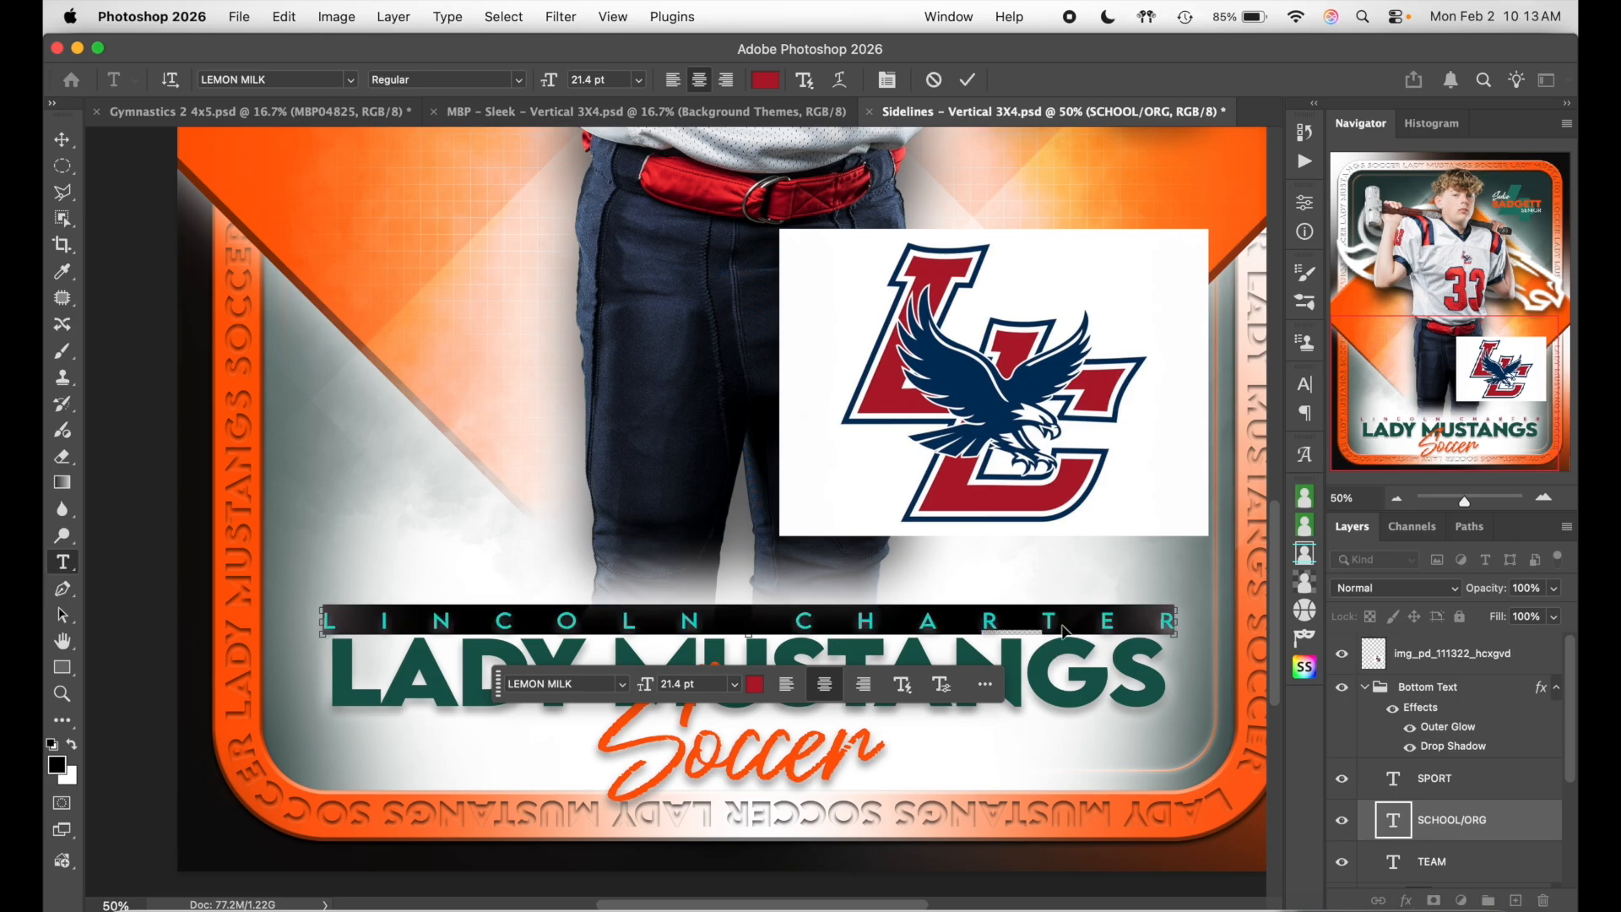
click(1305, 384)
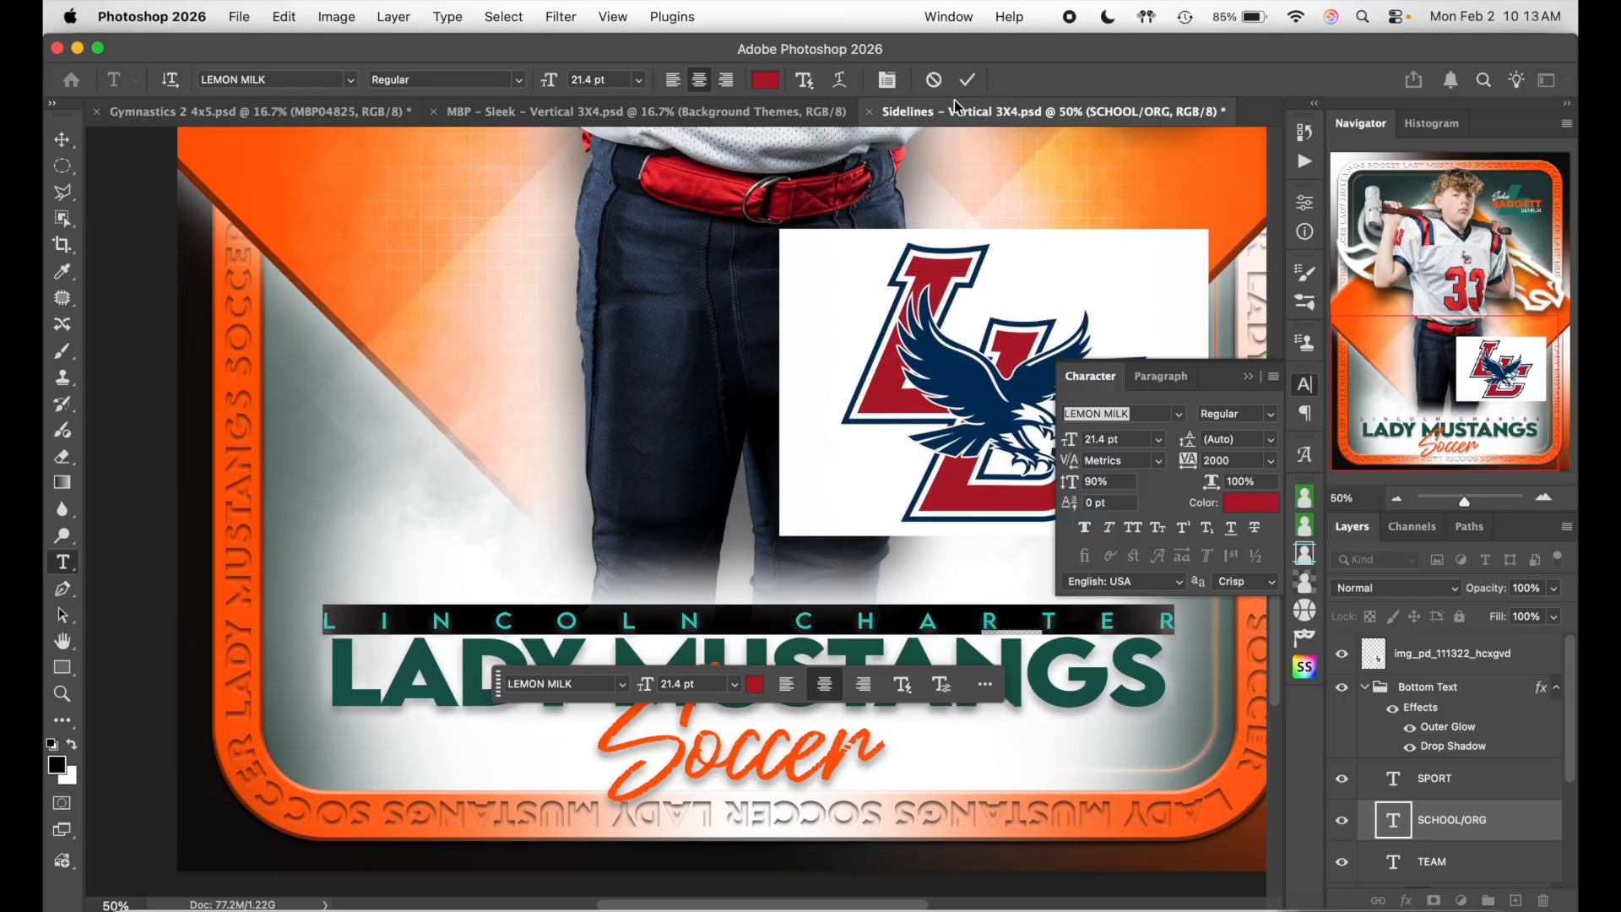
- Reduce LINCOLN CHARTER's tracking from 2000 to 1500 in the Character panel
click(947, 17)
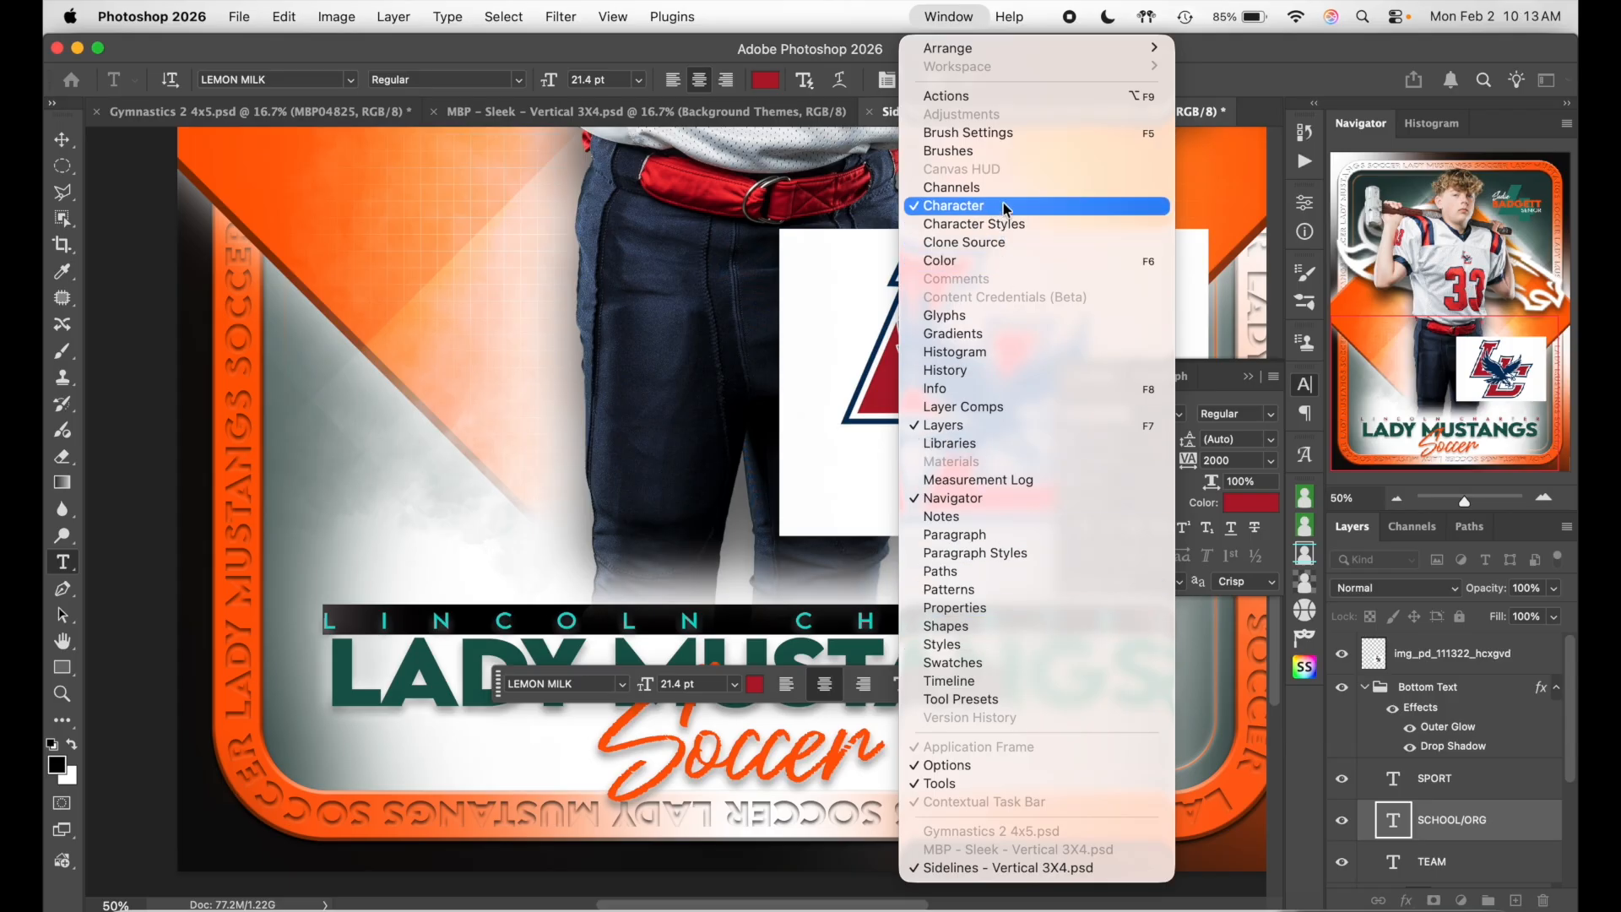
click(1285, 80)
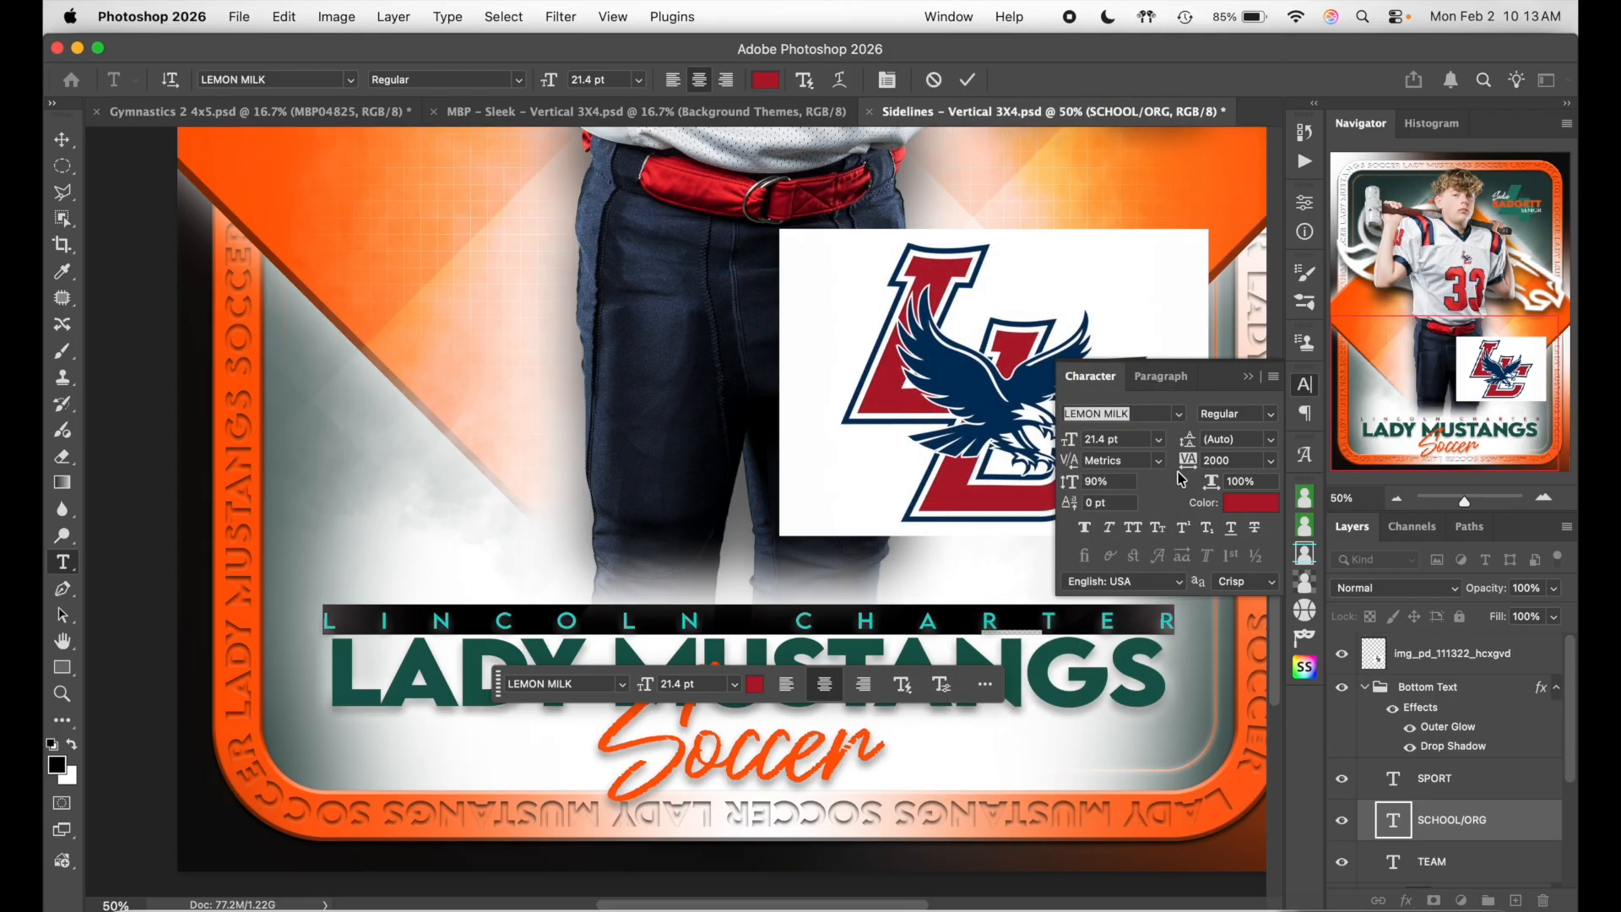
click(1237, 462)
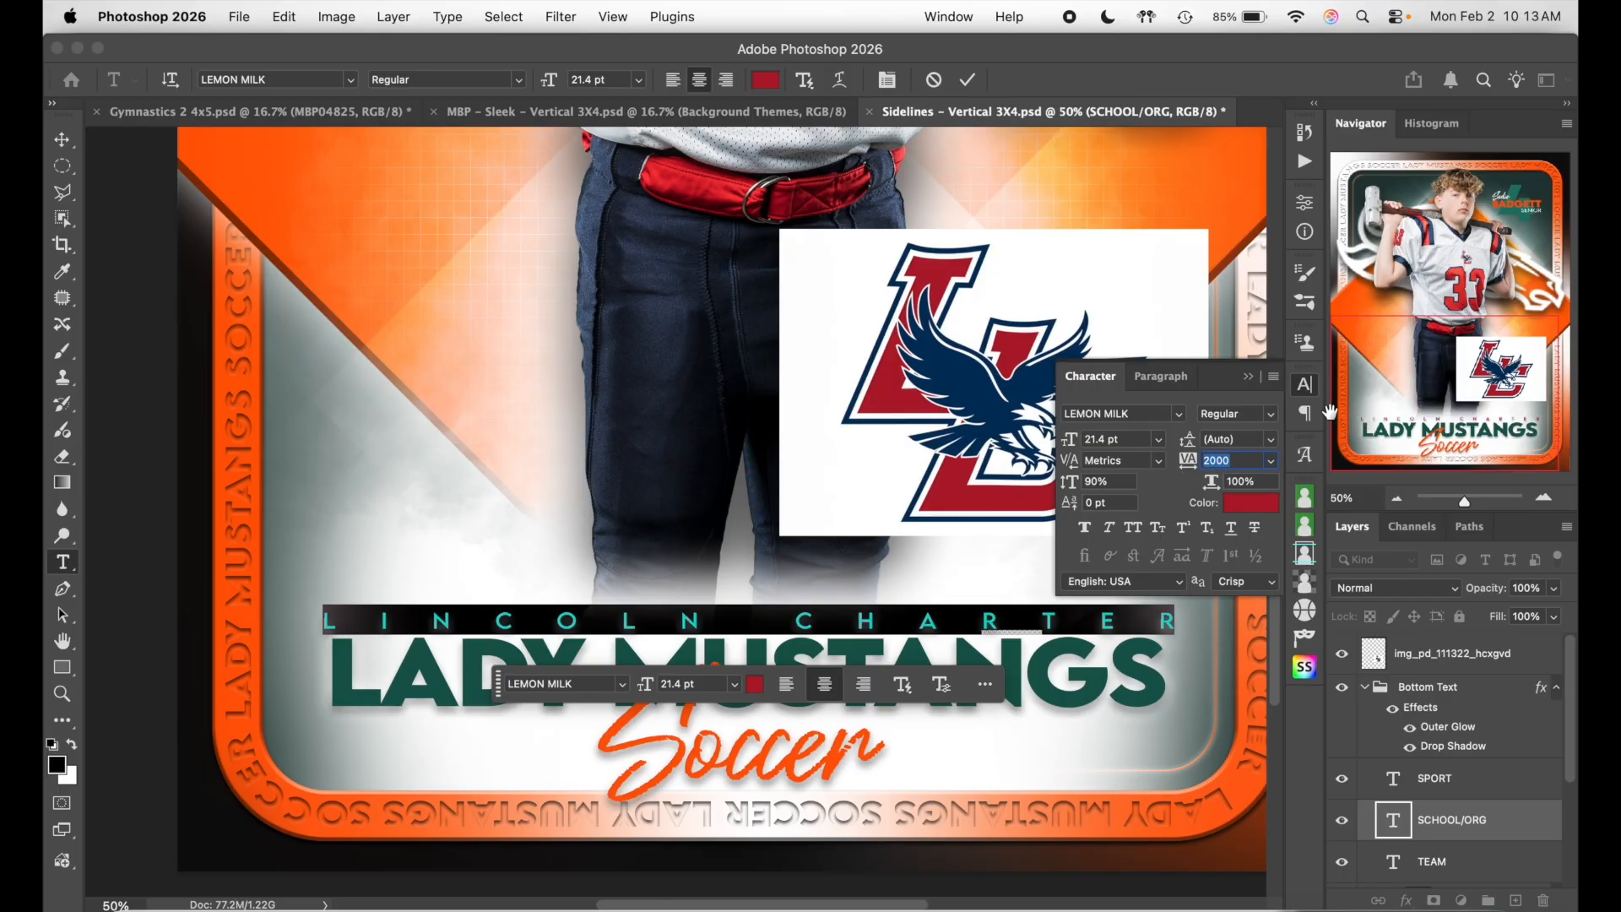
key(shift+Down)
key(shift+Down)
key(shift+Down)
key(shift+Down)
key(shift+Down)
key(shift+Down)
key(shift+Down)
key(shift+Down)
key(shift+Down)
key(shift+Down)
key(shift+Down)
key(shift+Down)
key(shift+Down)
key(shift+Down)
key(shift+Down)
key(shift+Down)
key(shift+Down)
key(shift+Down)
key(shift+Down)
key(shift+Down)
key(shift+Down)
key(shift+Down)
key(shift+Down)
key(shift+Down)
key(shift+Down)
key(shift+Down)
key(shift+Down)
key(shift+Down)
key(shift+Down)
key(shift+Down)
key(shift+Down)
key(shift+Down)
key(shift+Down)
key(shift+Down)
key(shift+Down)
key(shift+Down)
key(Down)
key(Down)
key(Down)
key(Down)
key(Down)
key(Down)
key(Down)
key(Down)
key(Down)
key(Down)
key(Down)
key(Down)
key(Down)
key(Down)
key(Down)
key(Down)
key(Up)
key(Up)
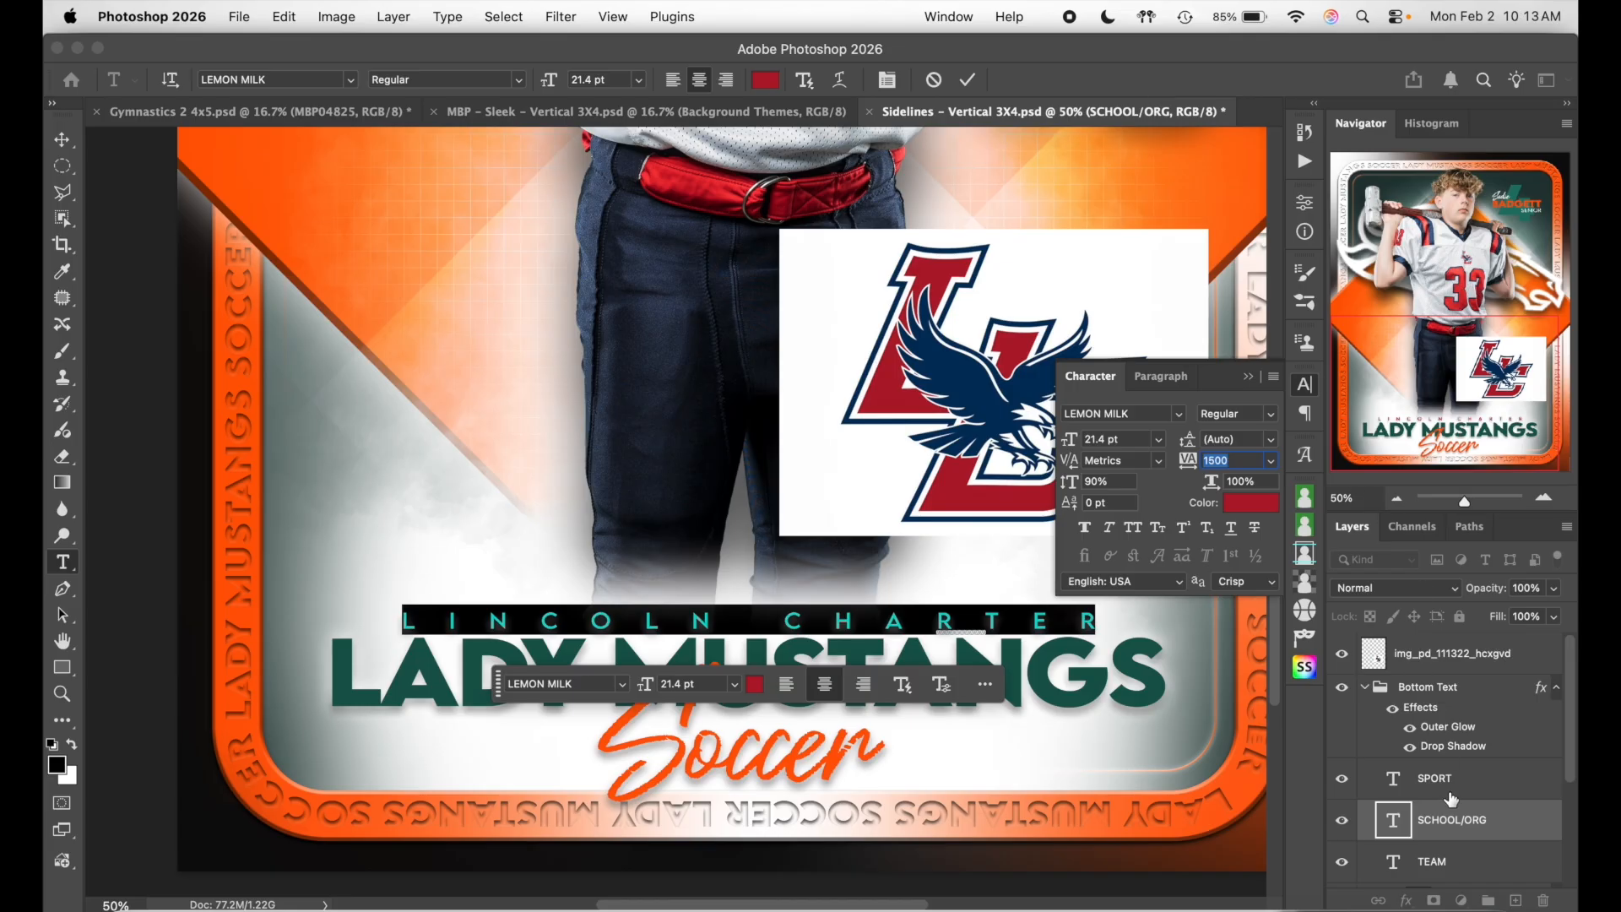
click(1448, 793)
- Replace the LADY MUSTANGS team name with EAGLES
click(1079, 671)
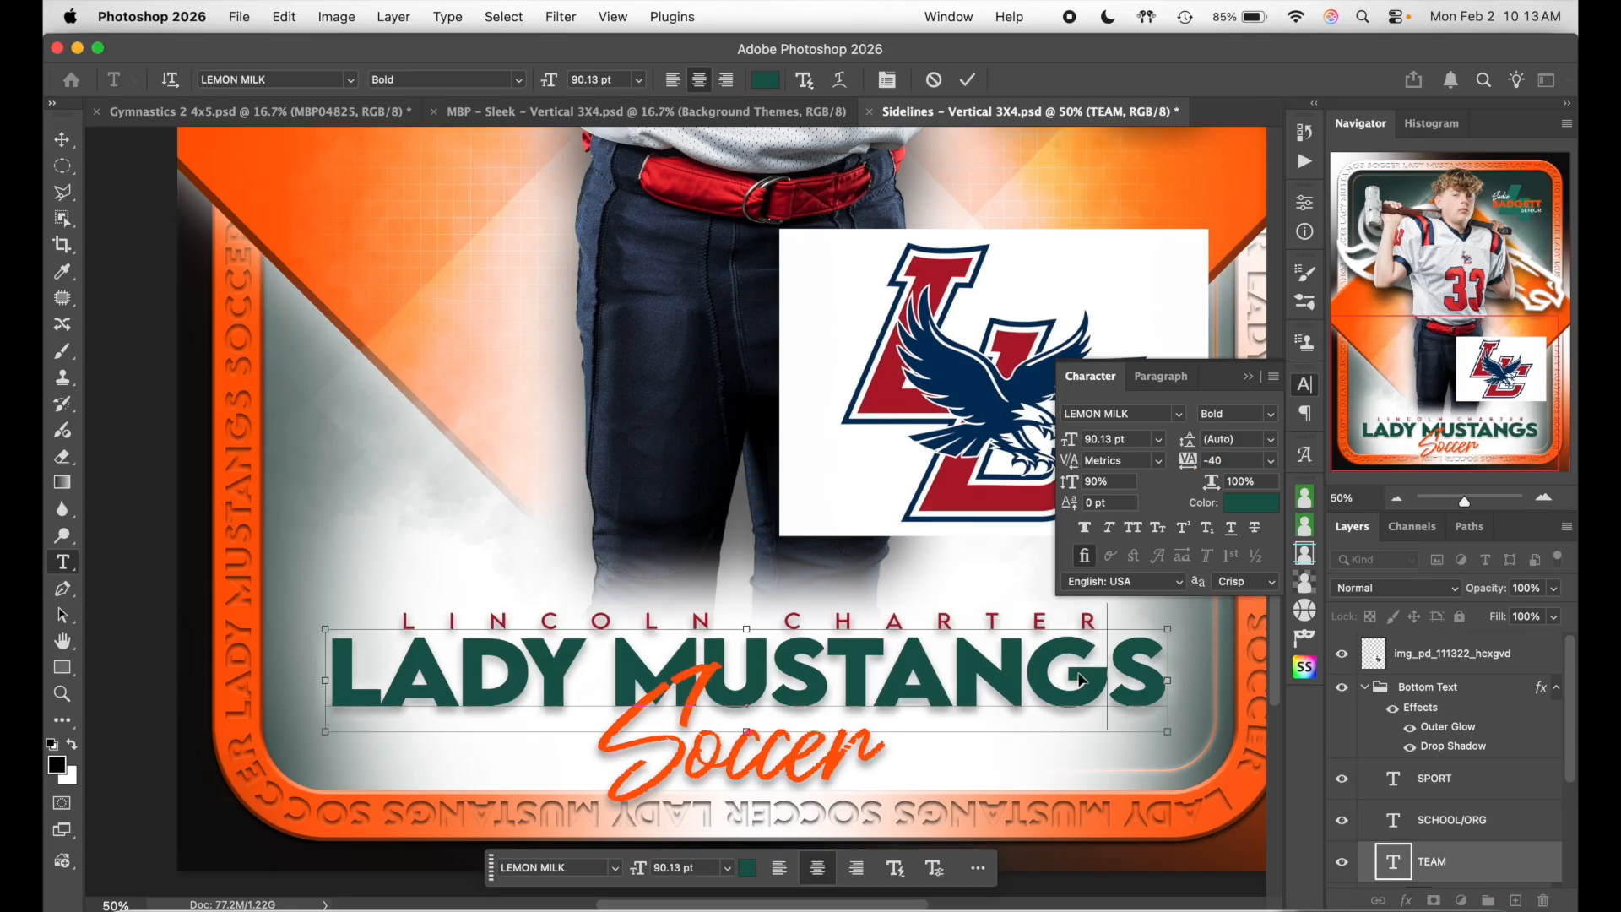
key(super+a)
text(EA)
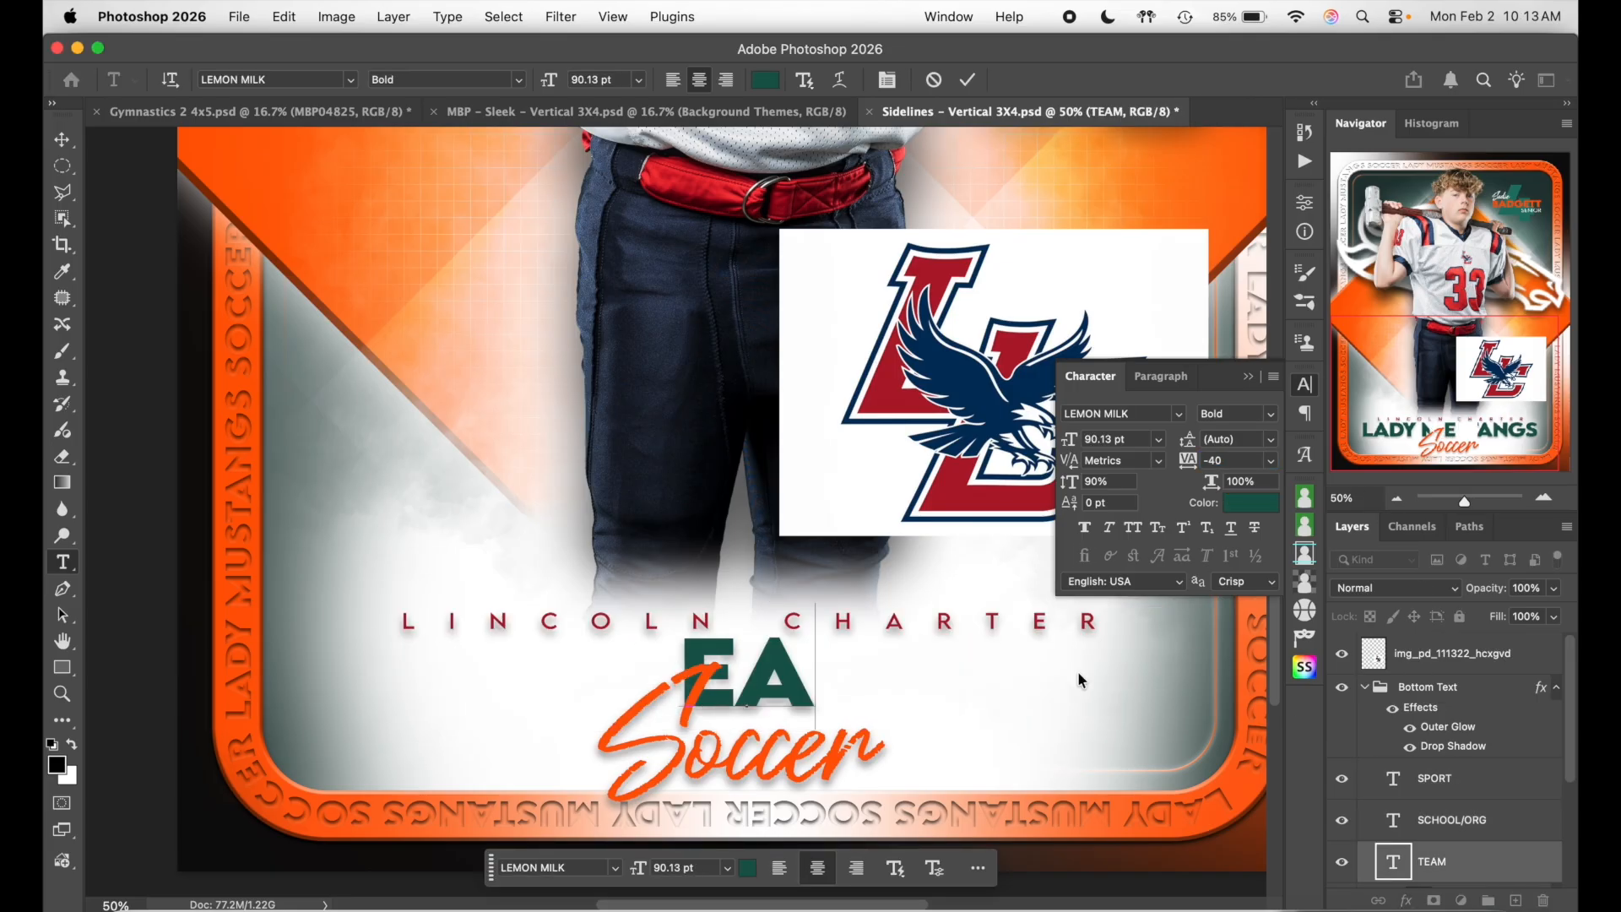
text(GLES)
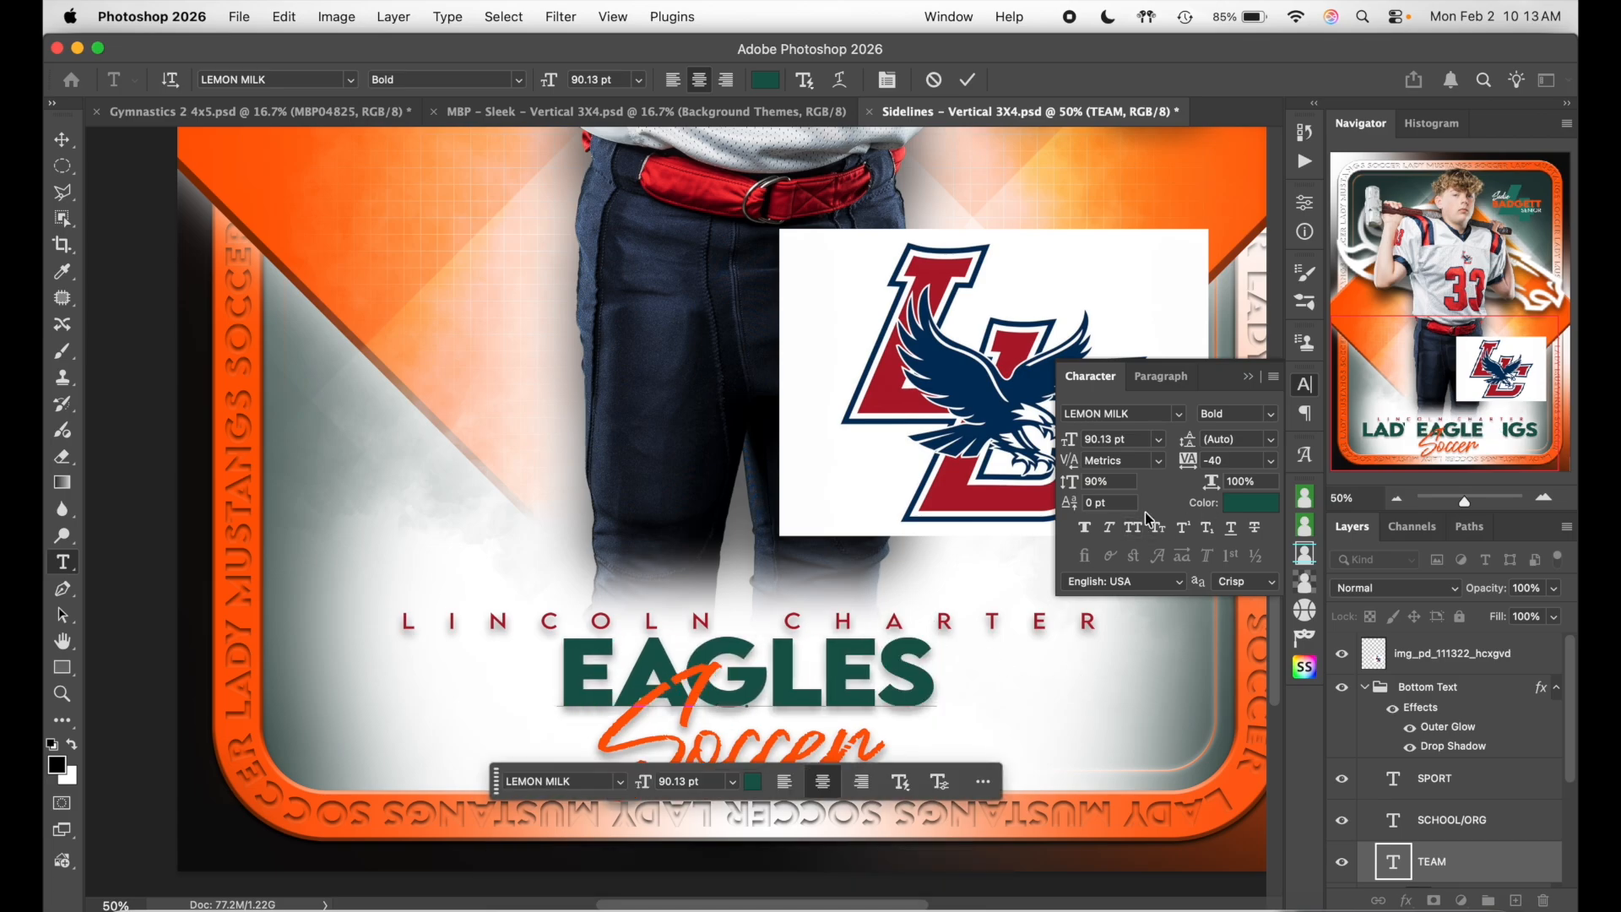
click(1304, 385)
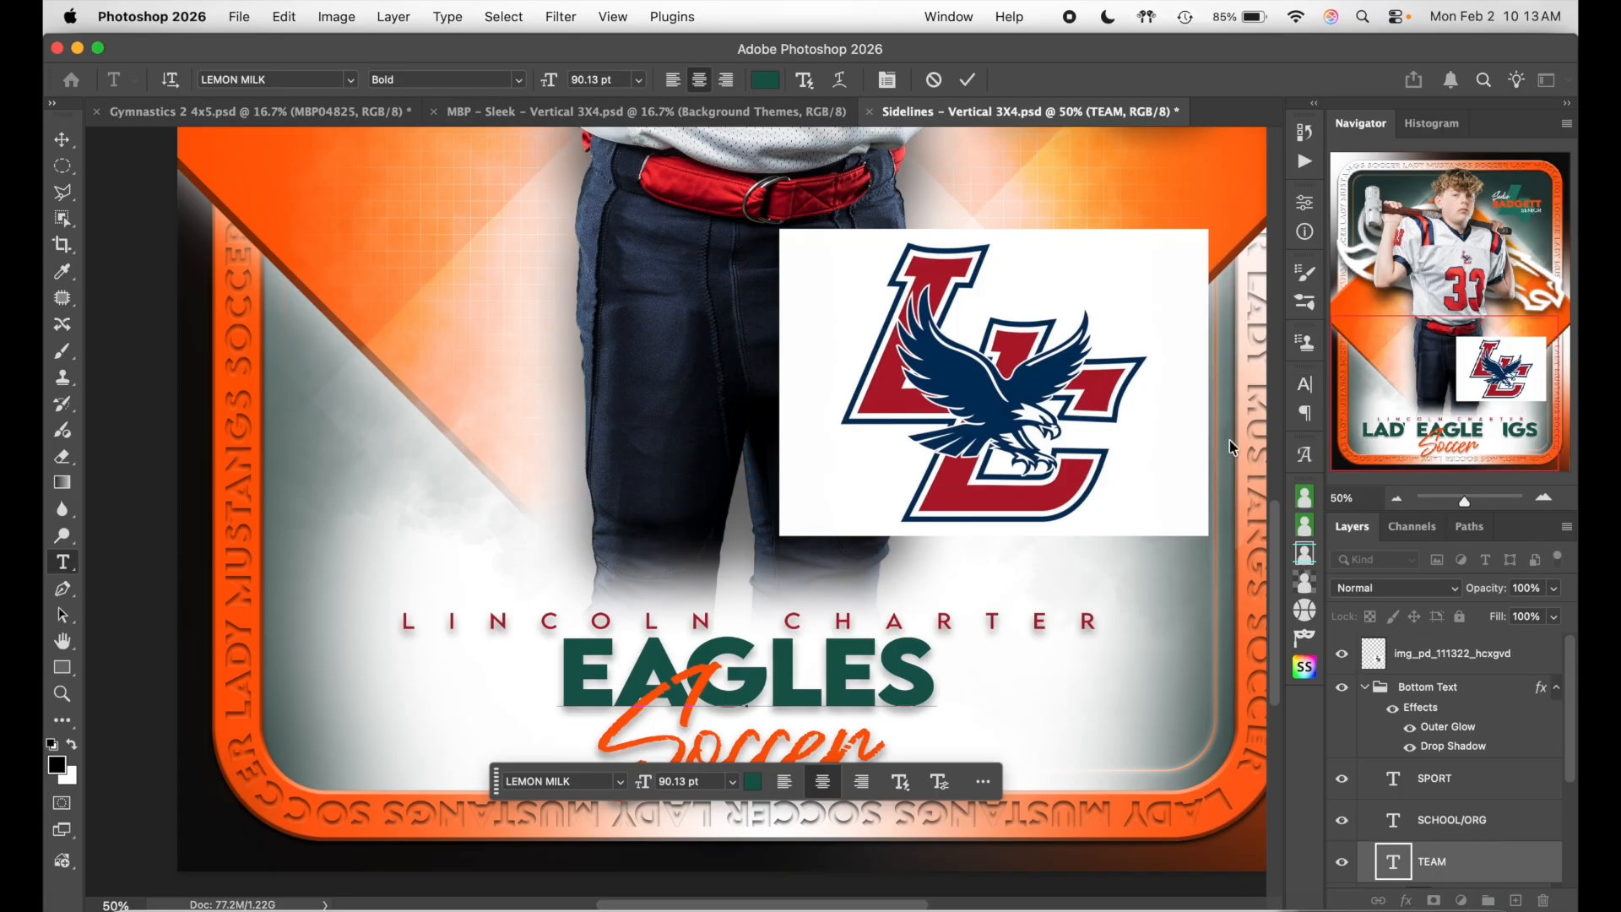
- Colour the EAGLES text navy (#00315c) sampled from the LC logo
double_click(888, 664)
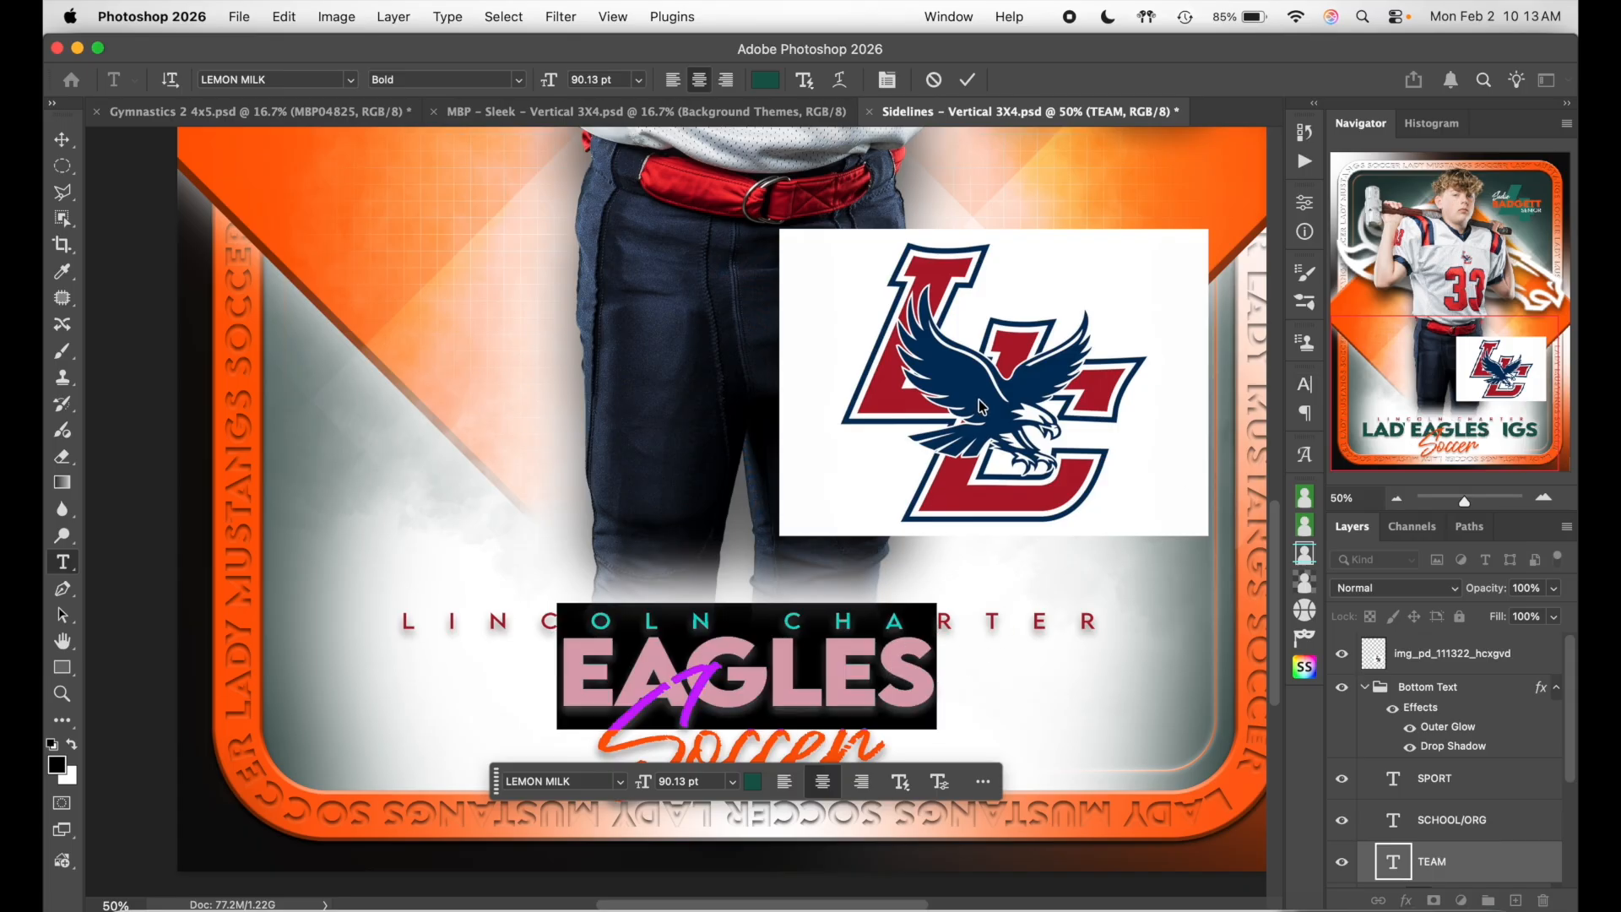
click(765, 79)
click(978, 380)
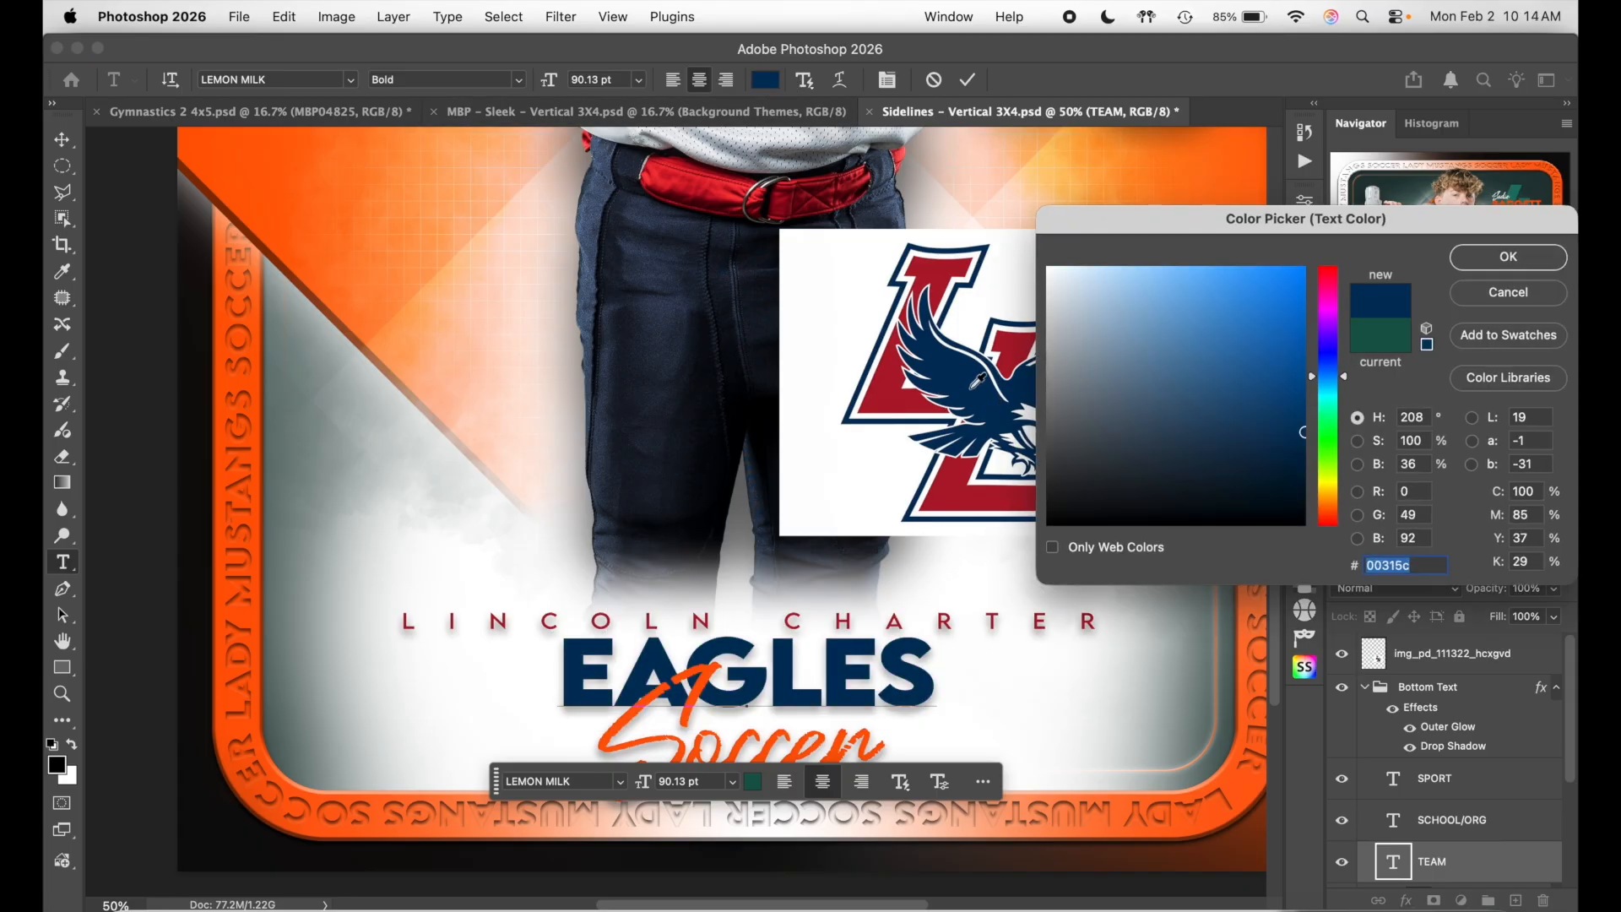
click(1508, 257)
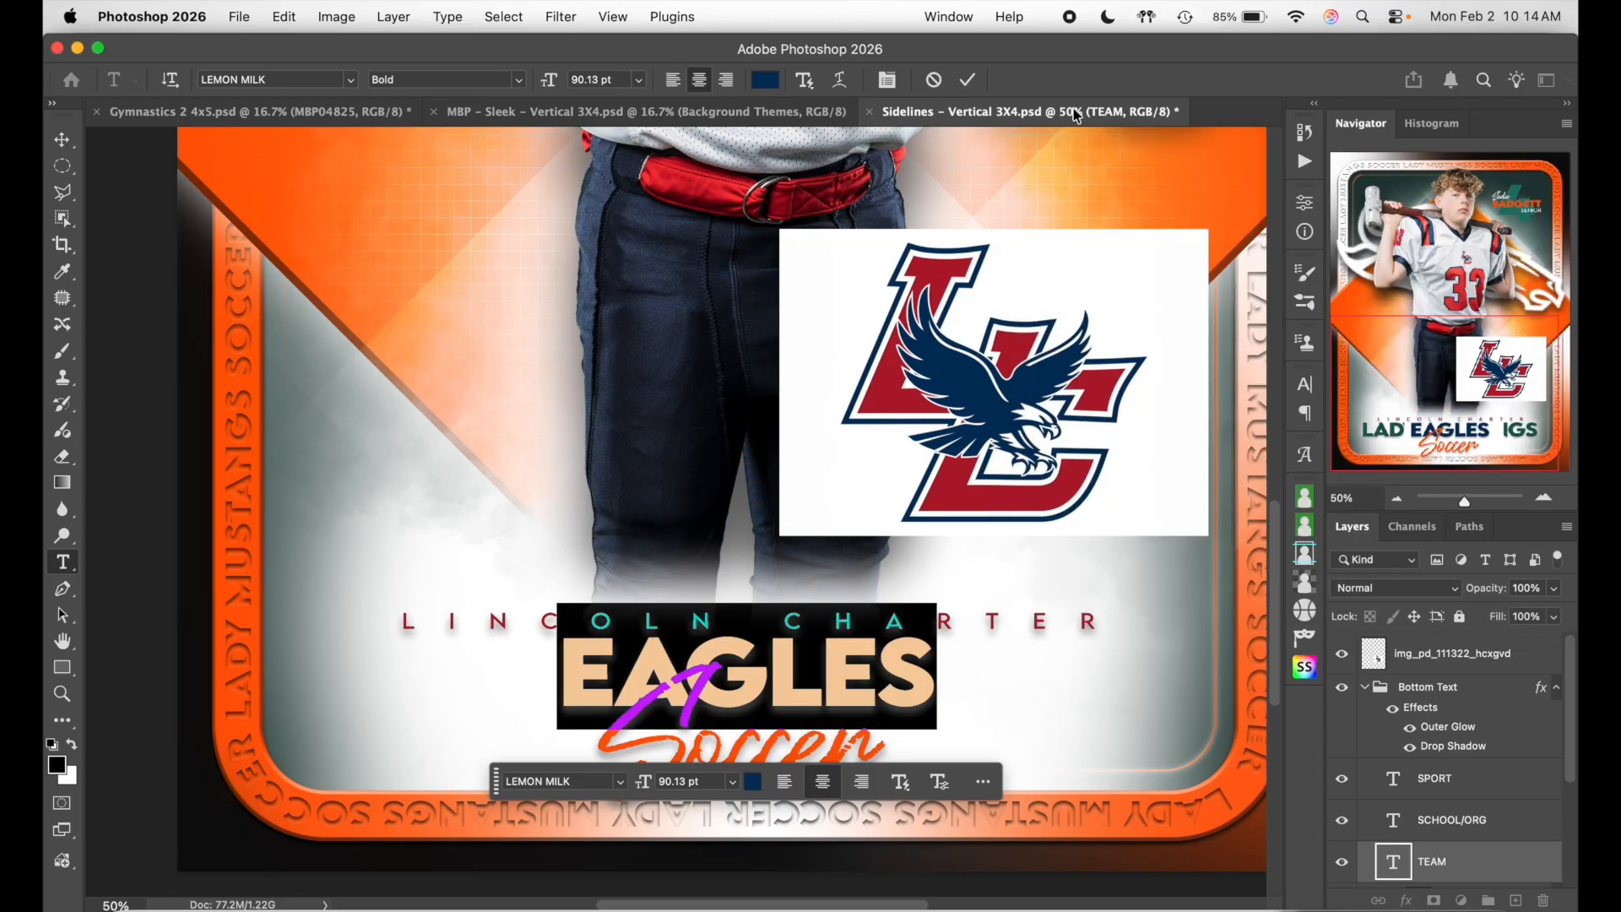
click(967, 80)
scroll(701, 338, down, 3)
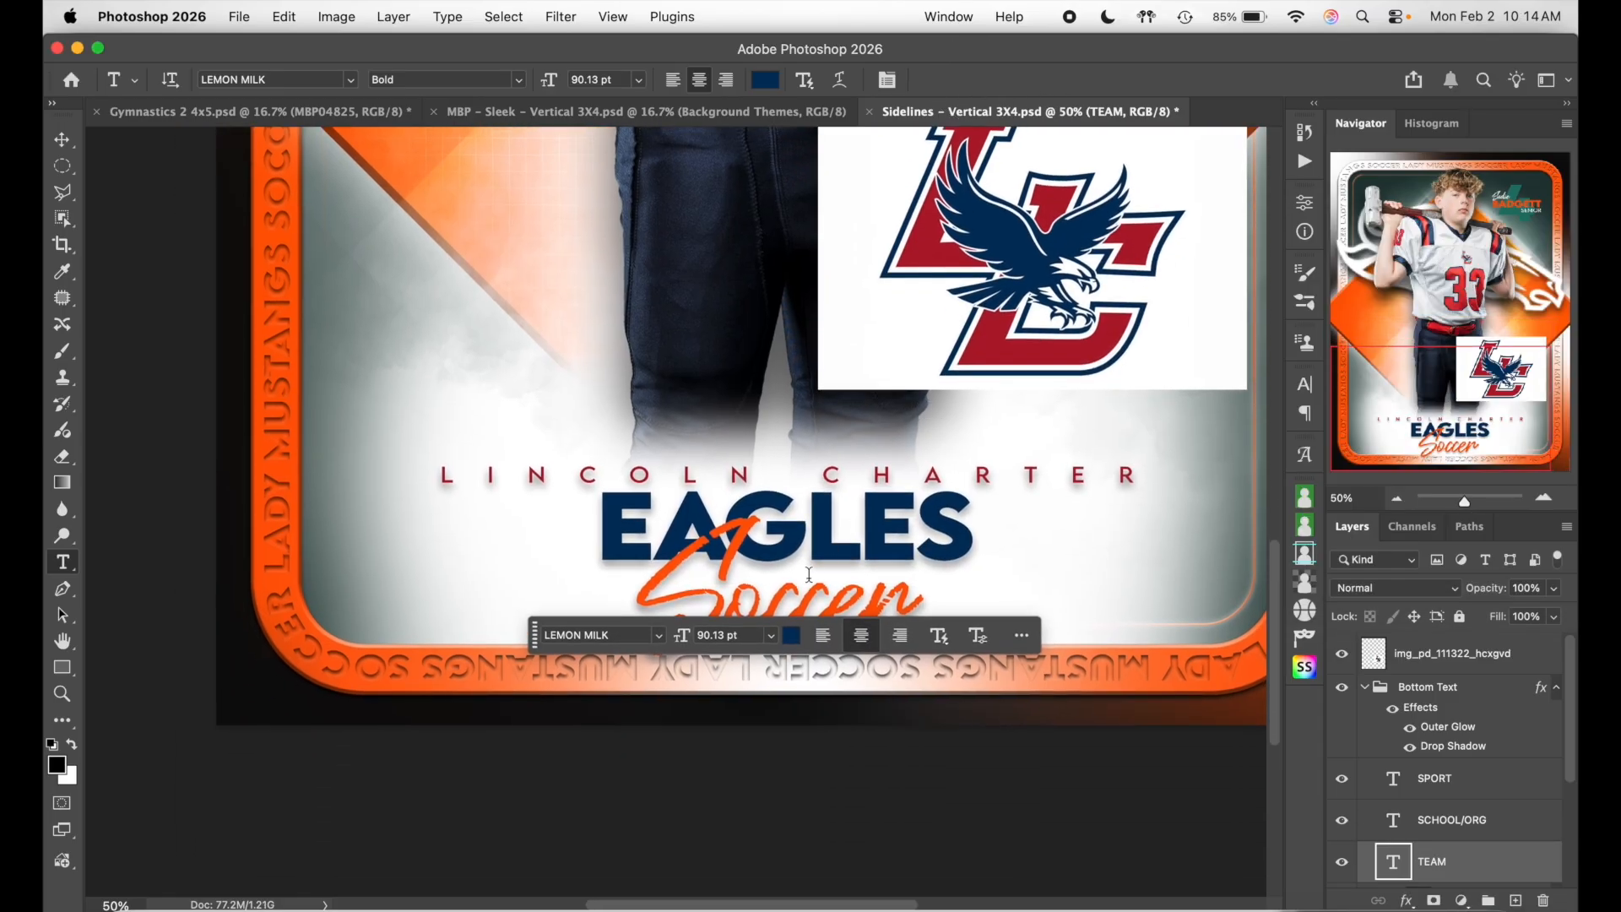
- Change the Soccer script to Football, then select the EAGLES title layer for free transform
click(793, 593)
key(super)
key(super+a)
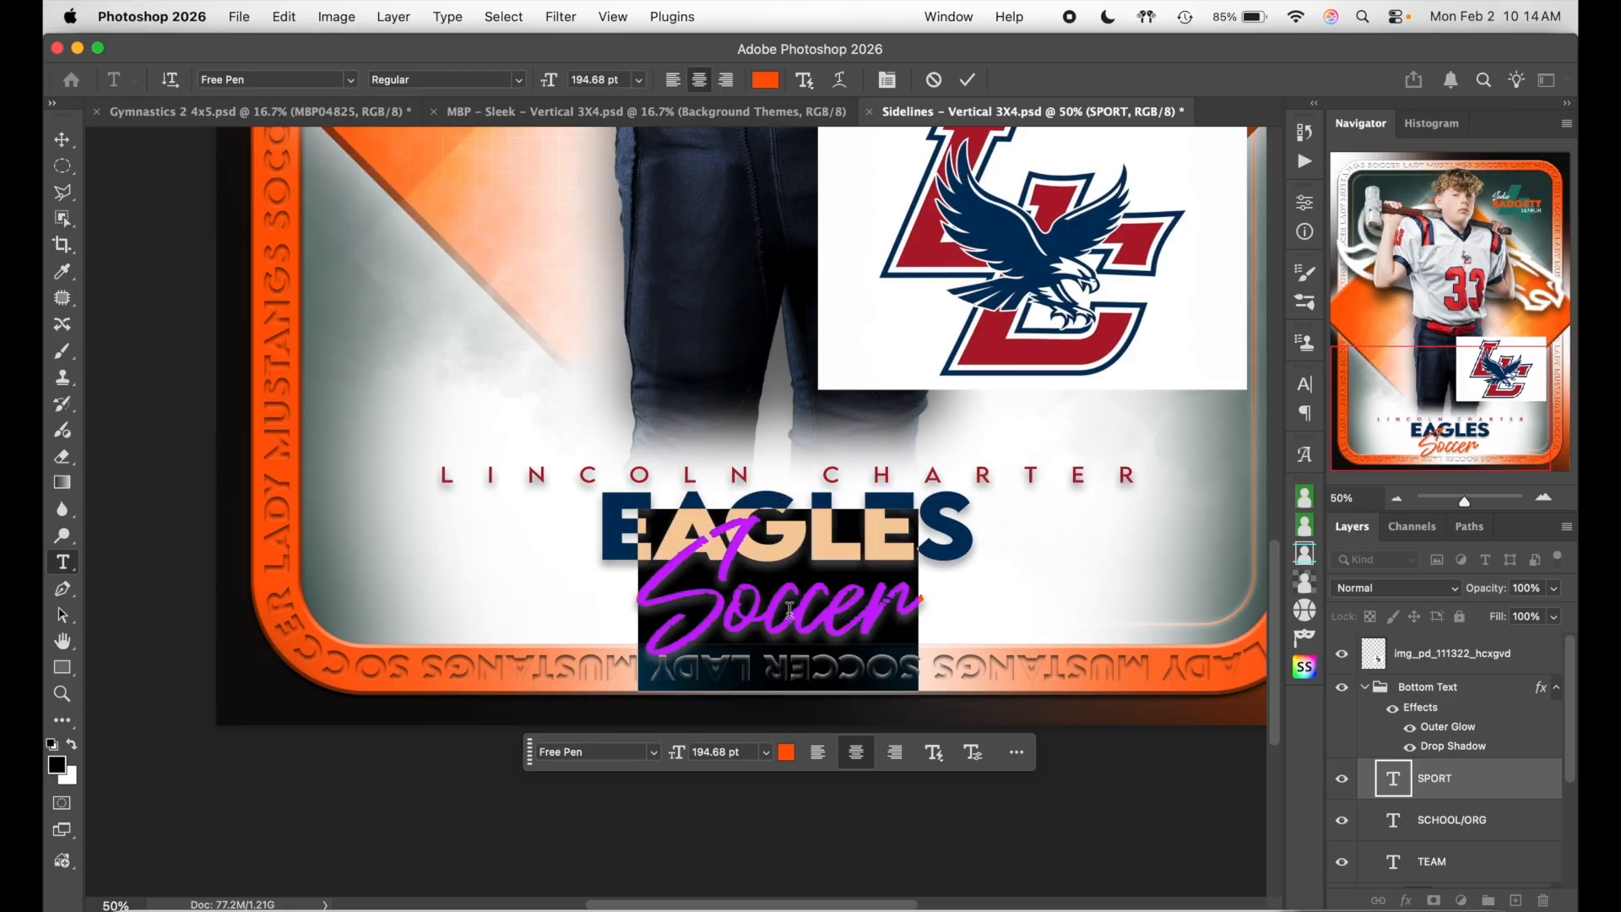
text(Foot)
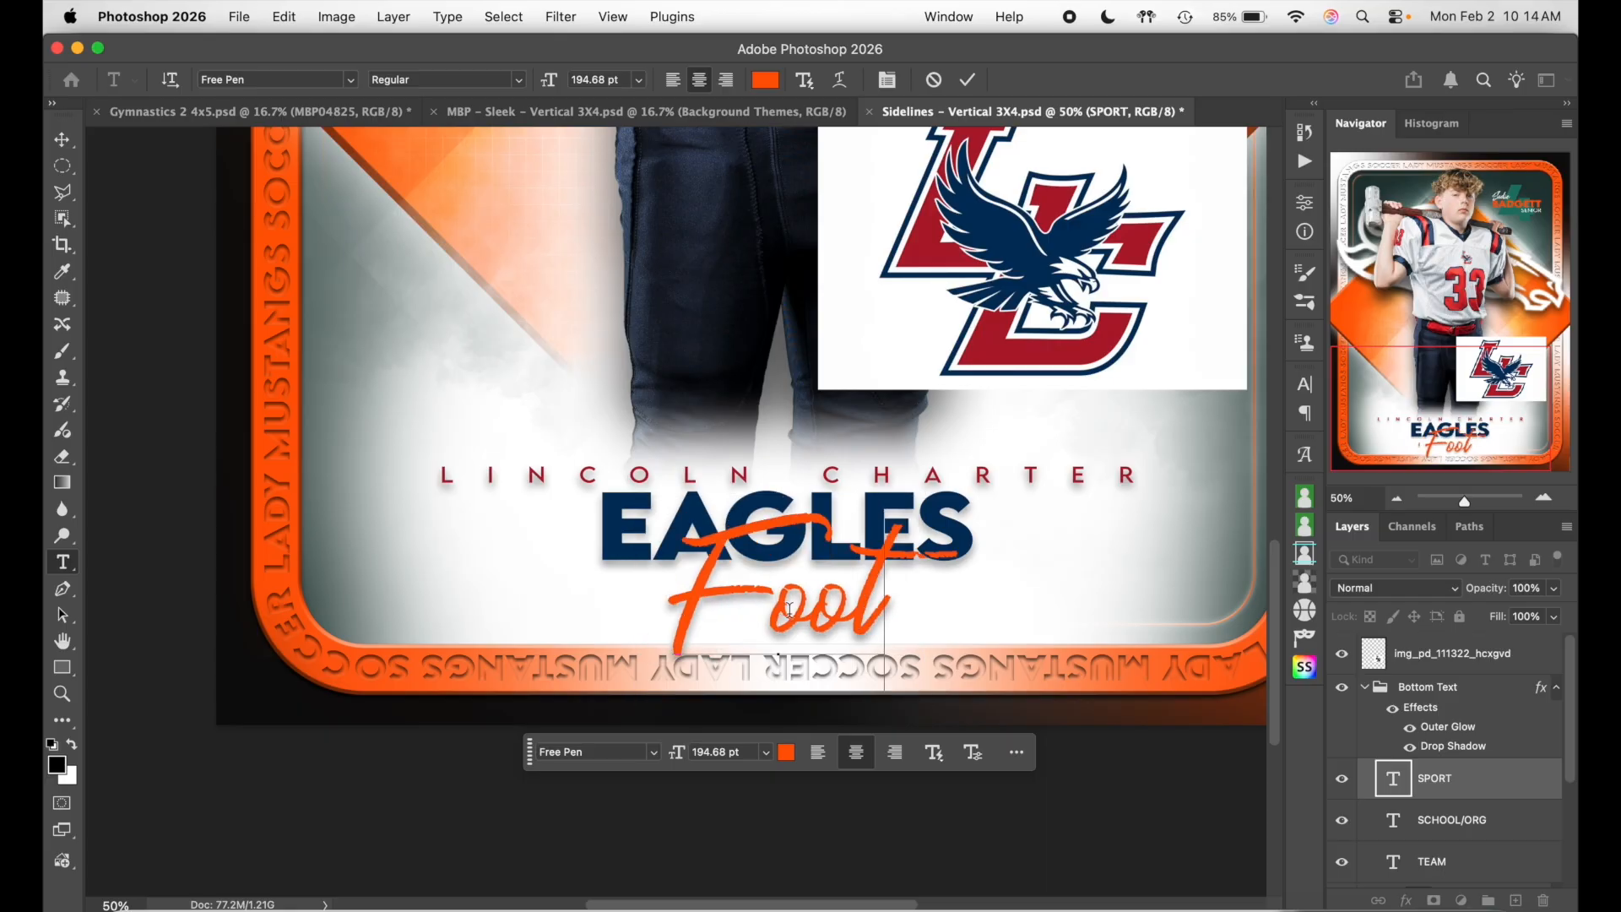
text(ball)
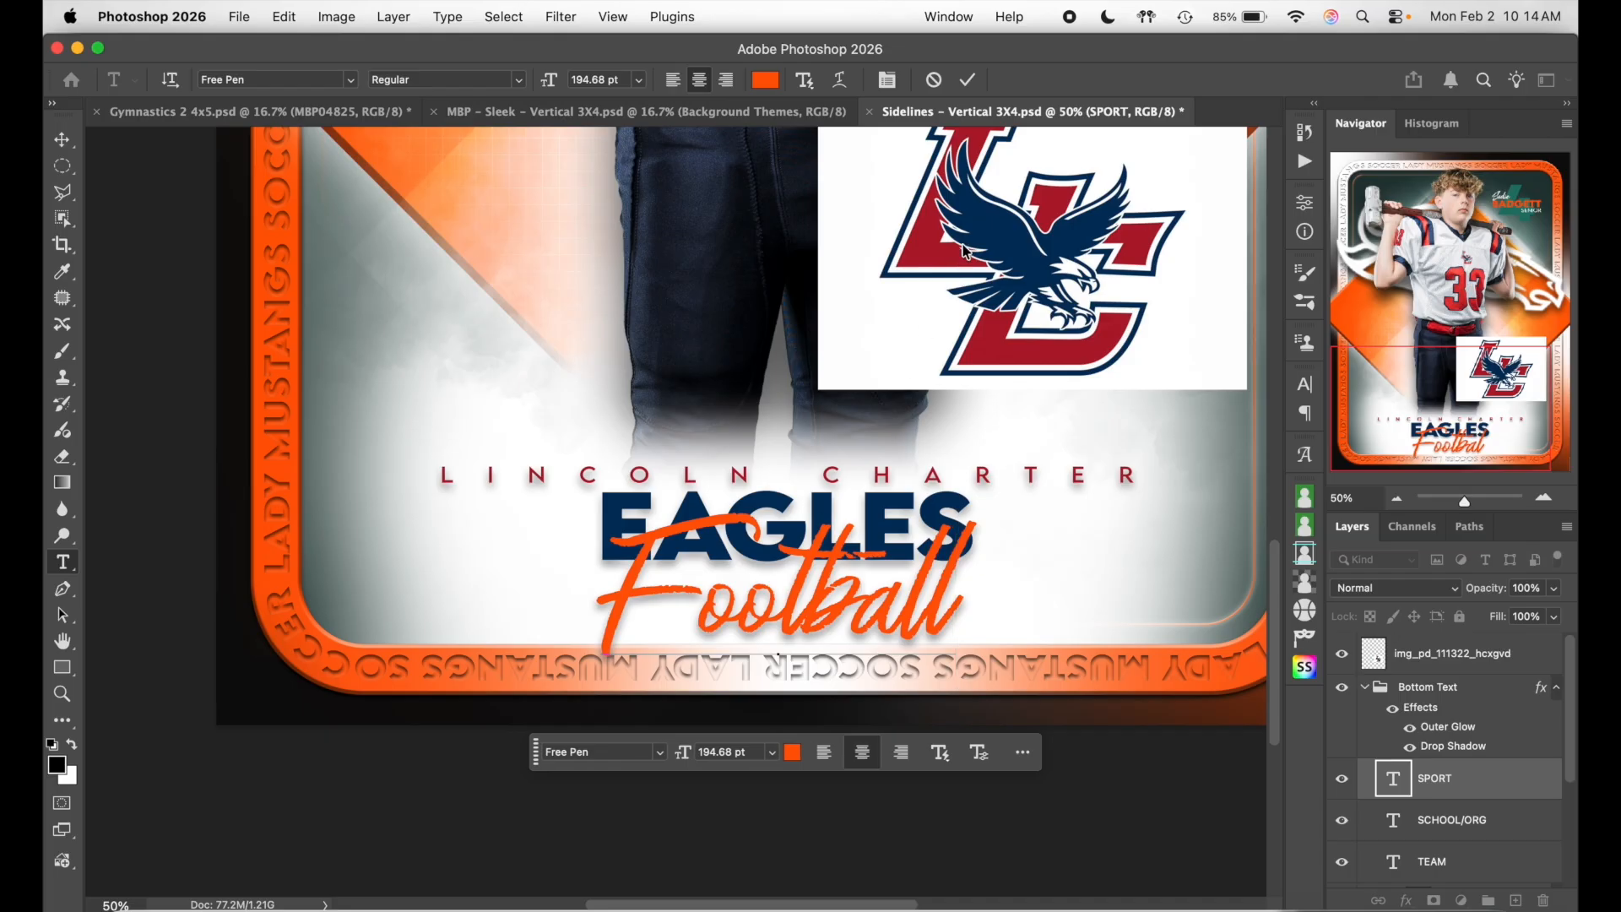
click(968, 80)
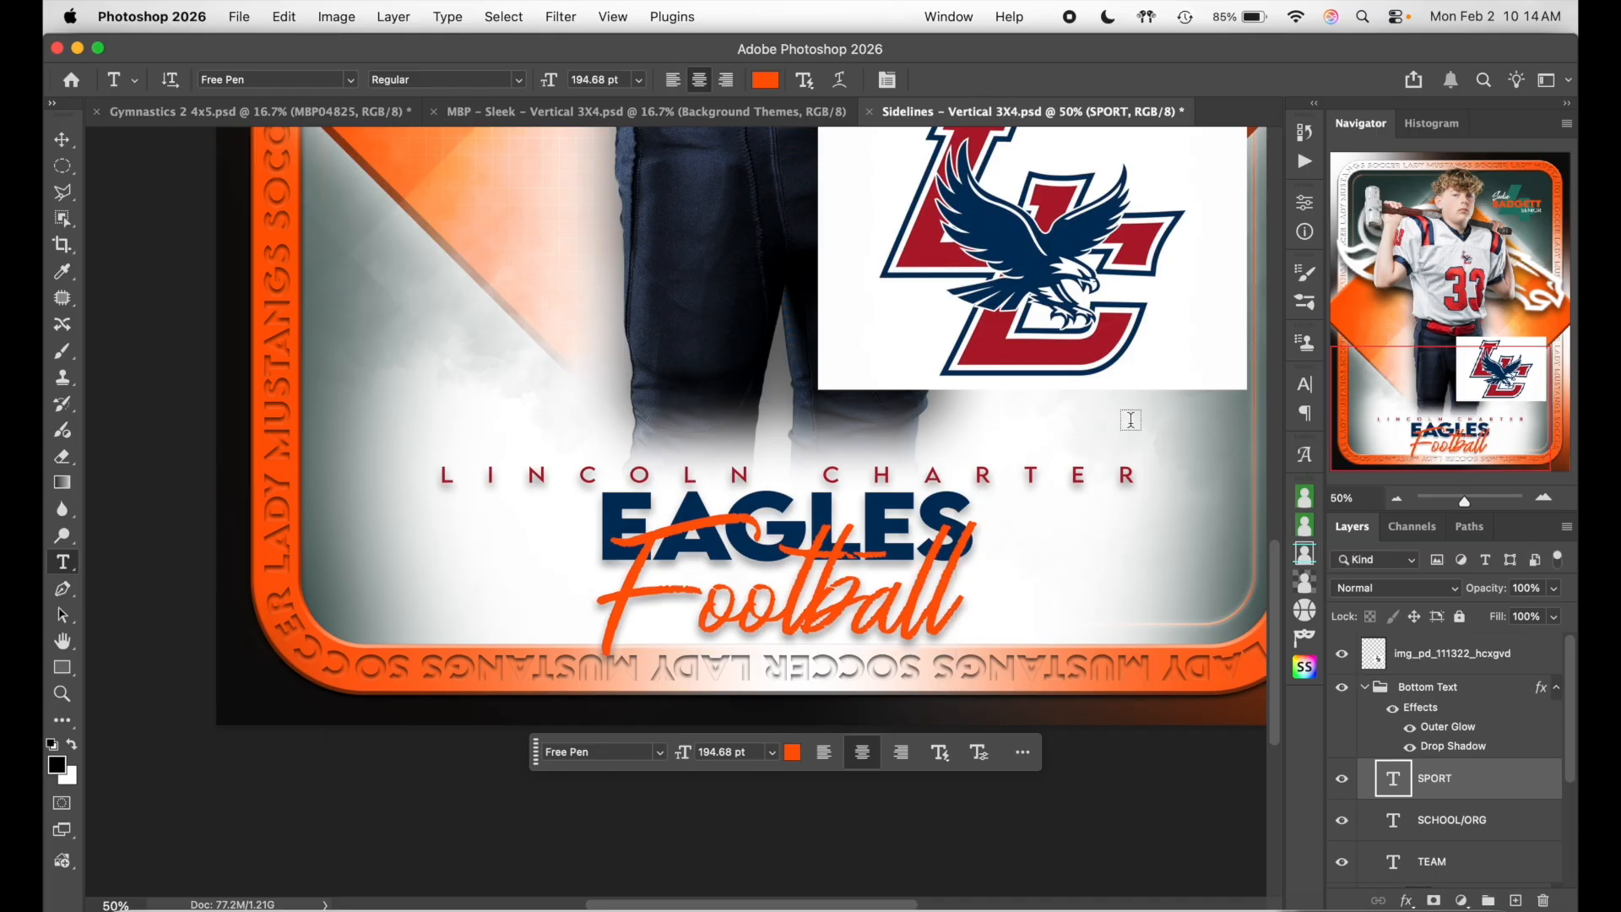
scroll(1132, 417, up, 2)
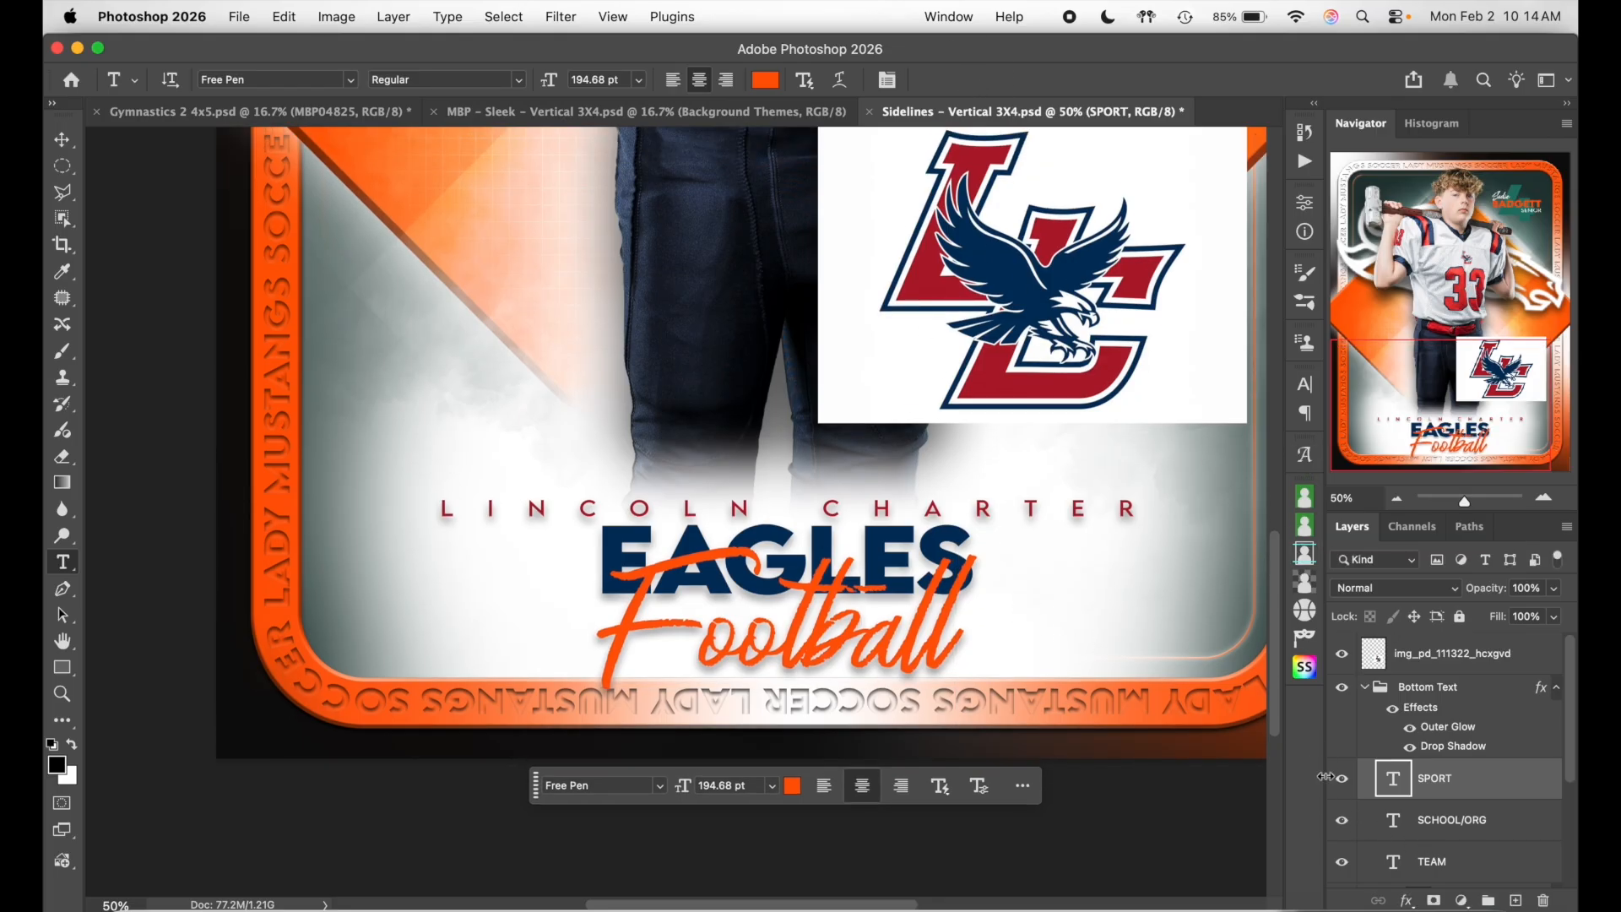
click(1469, 861)
key(super+t)
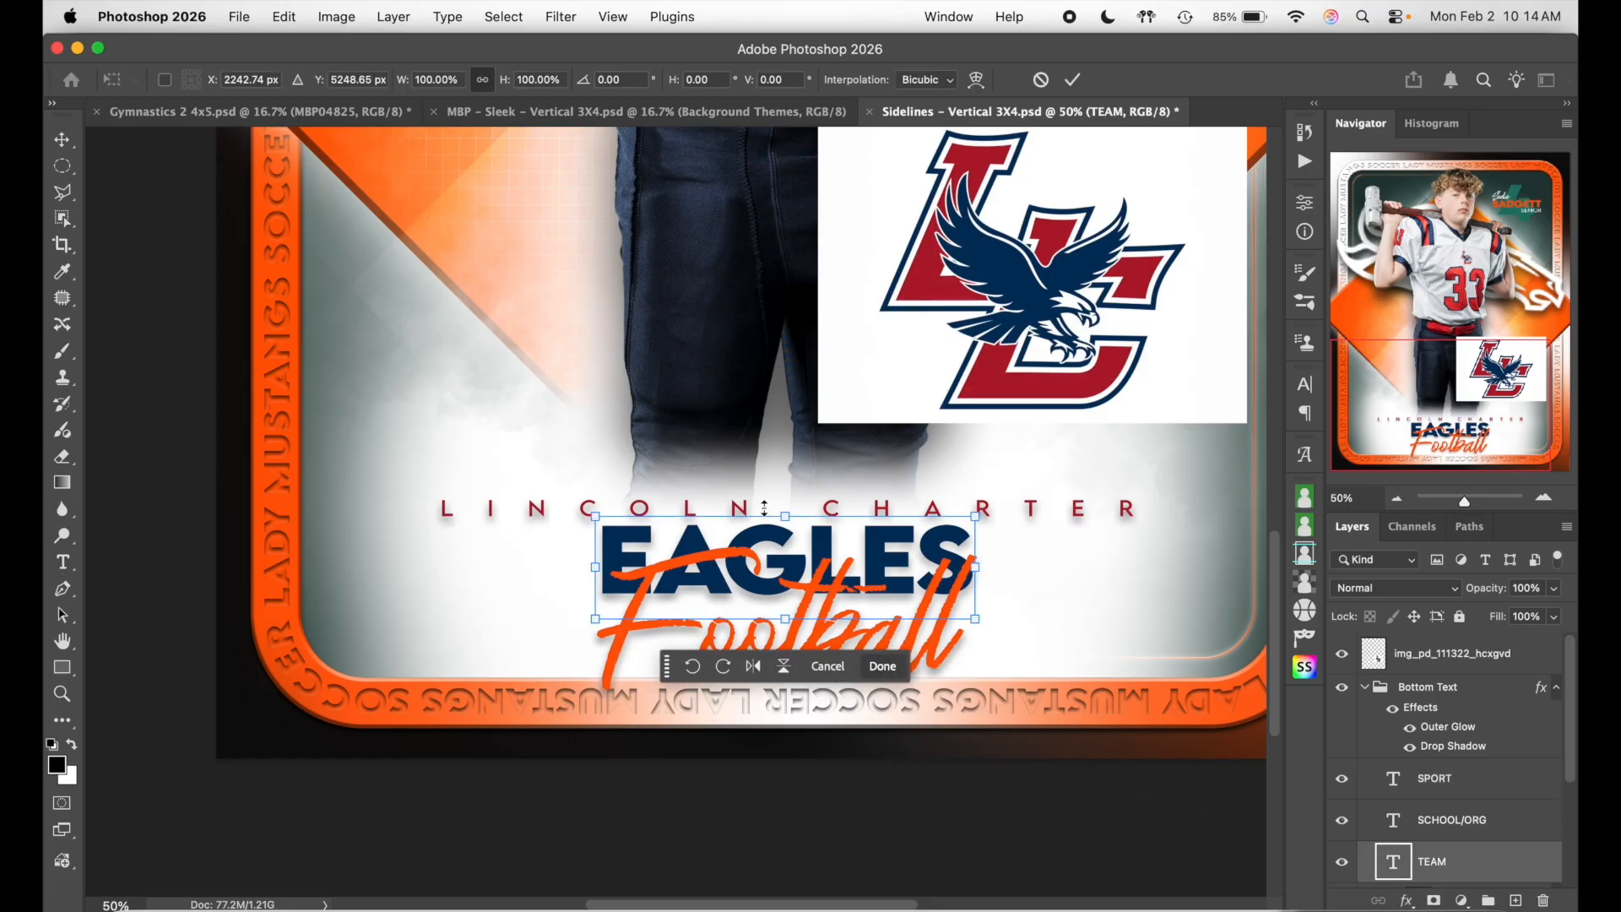
- Scale the EAGLES title up to about 156.59% and shift it slightly down
drag(786, 516, 802, 459)
drag(814, 542, 822, 537)
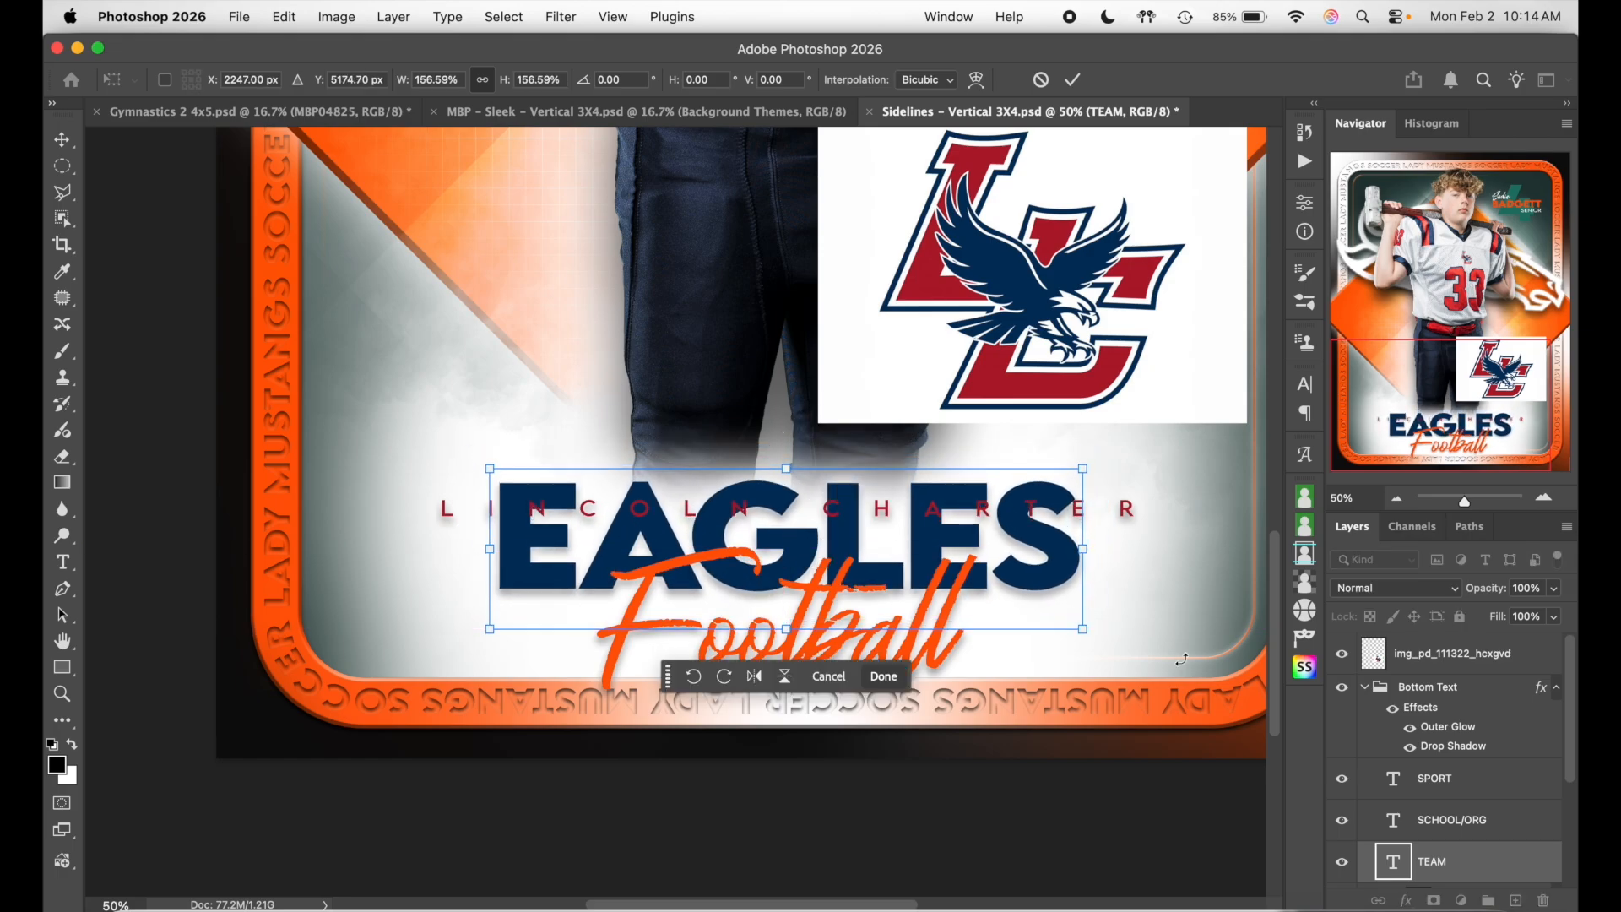
click(1072, 80)
double_click(823, 629)
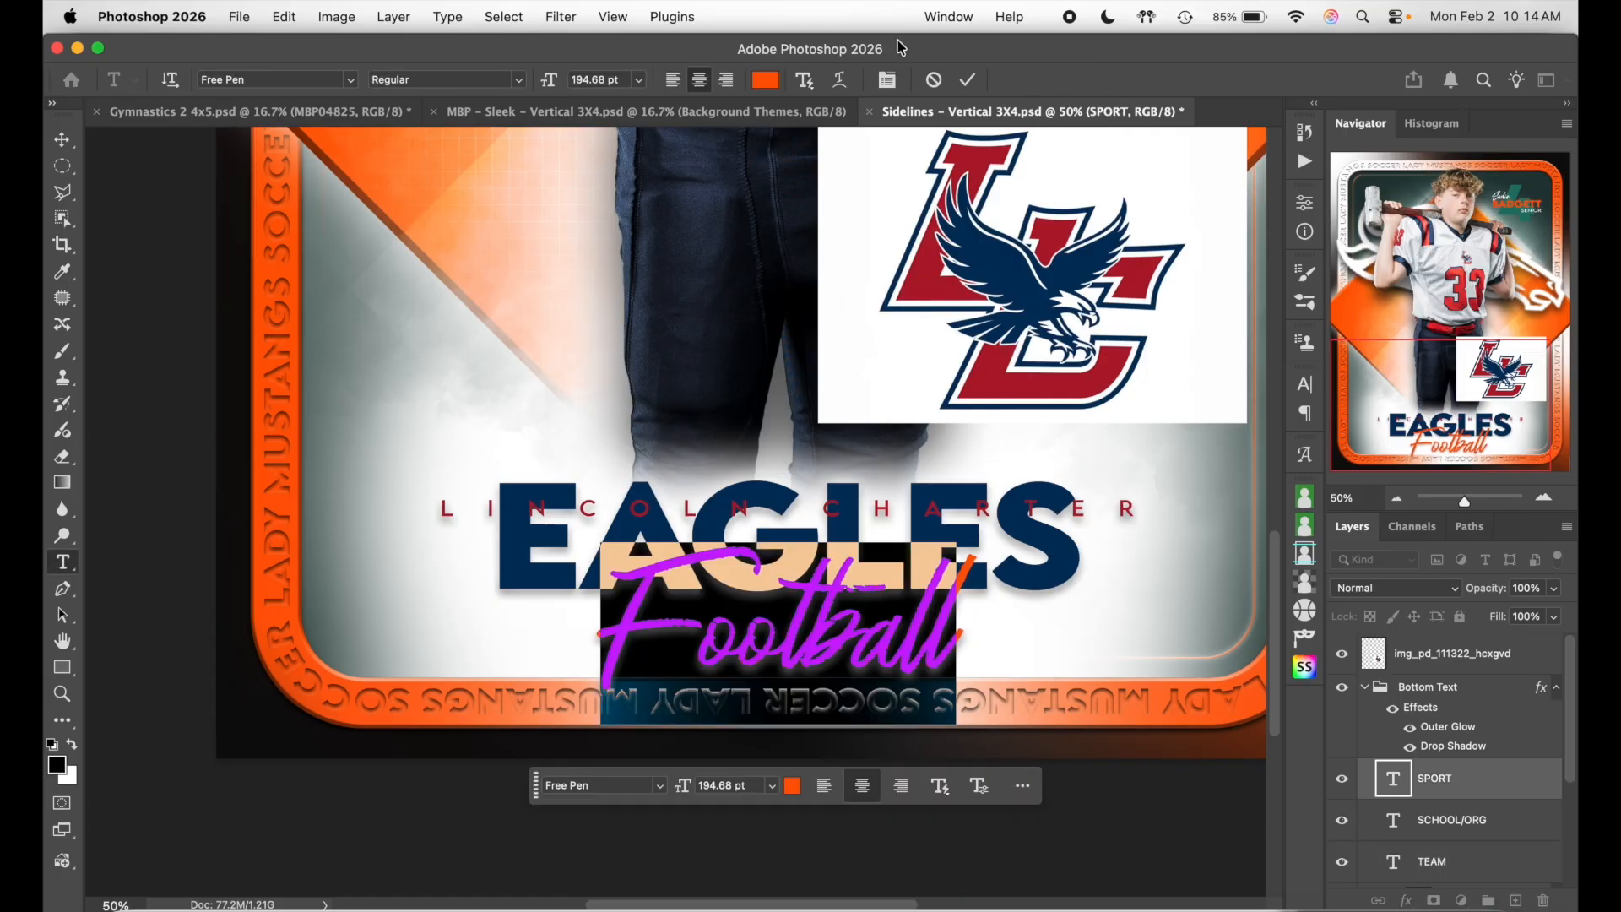
- Recolour the Football script red (#af1a2d) sampled from the LC logo
click(765, 80)
click(933, 283)
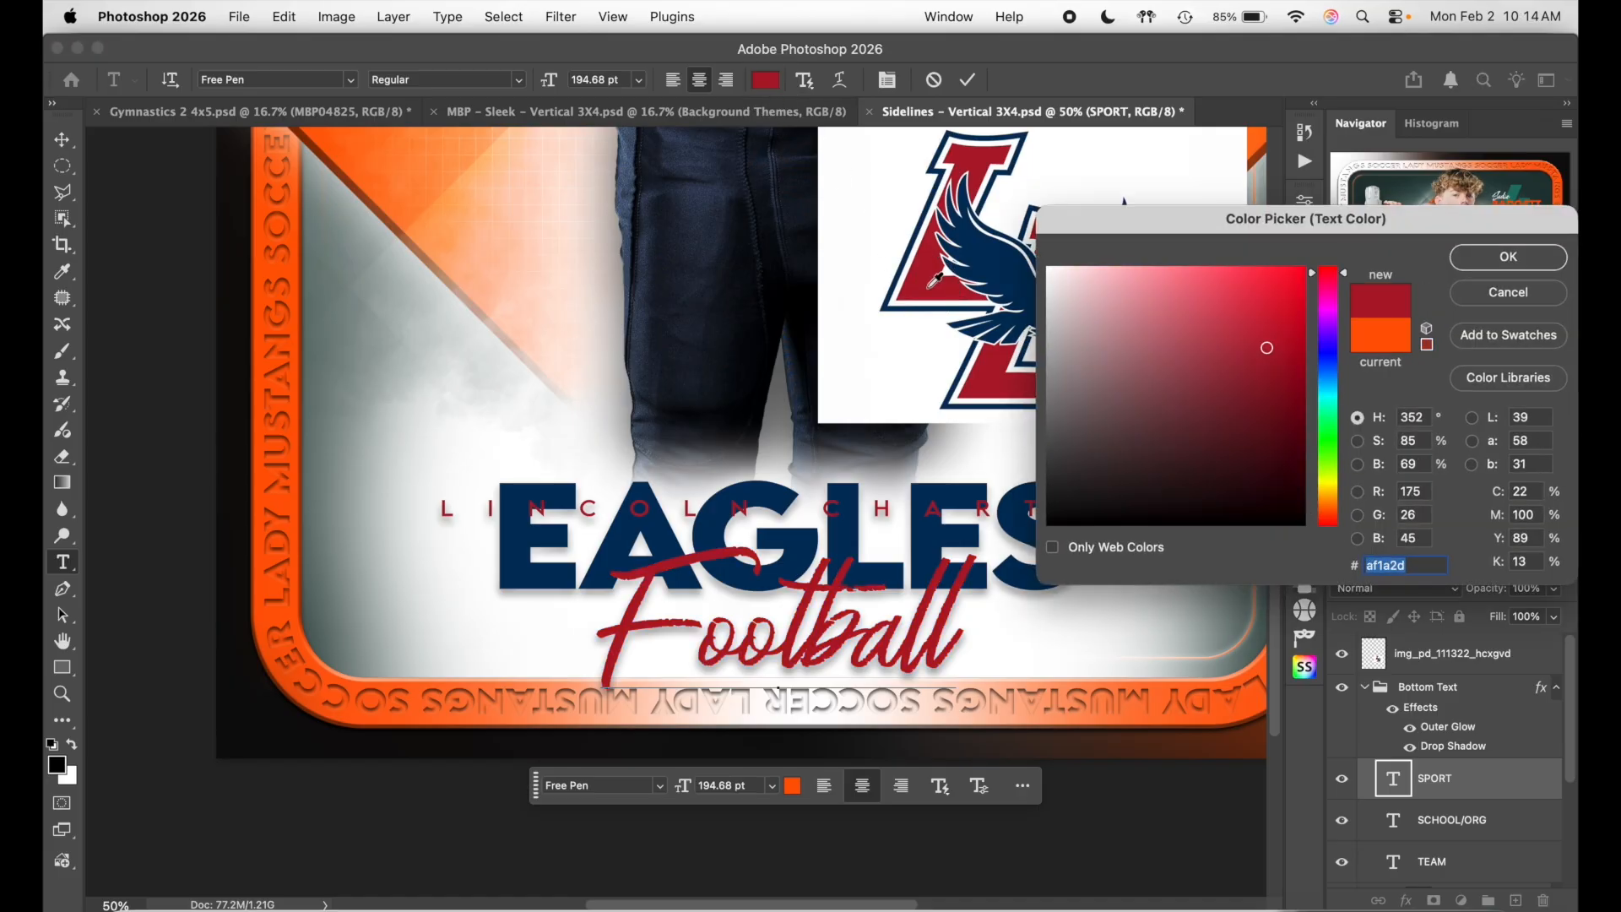
click(1499, 255)
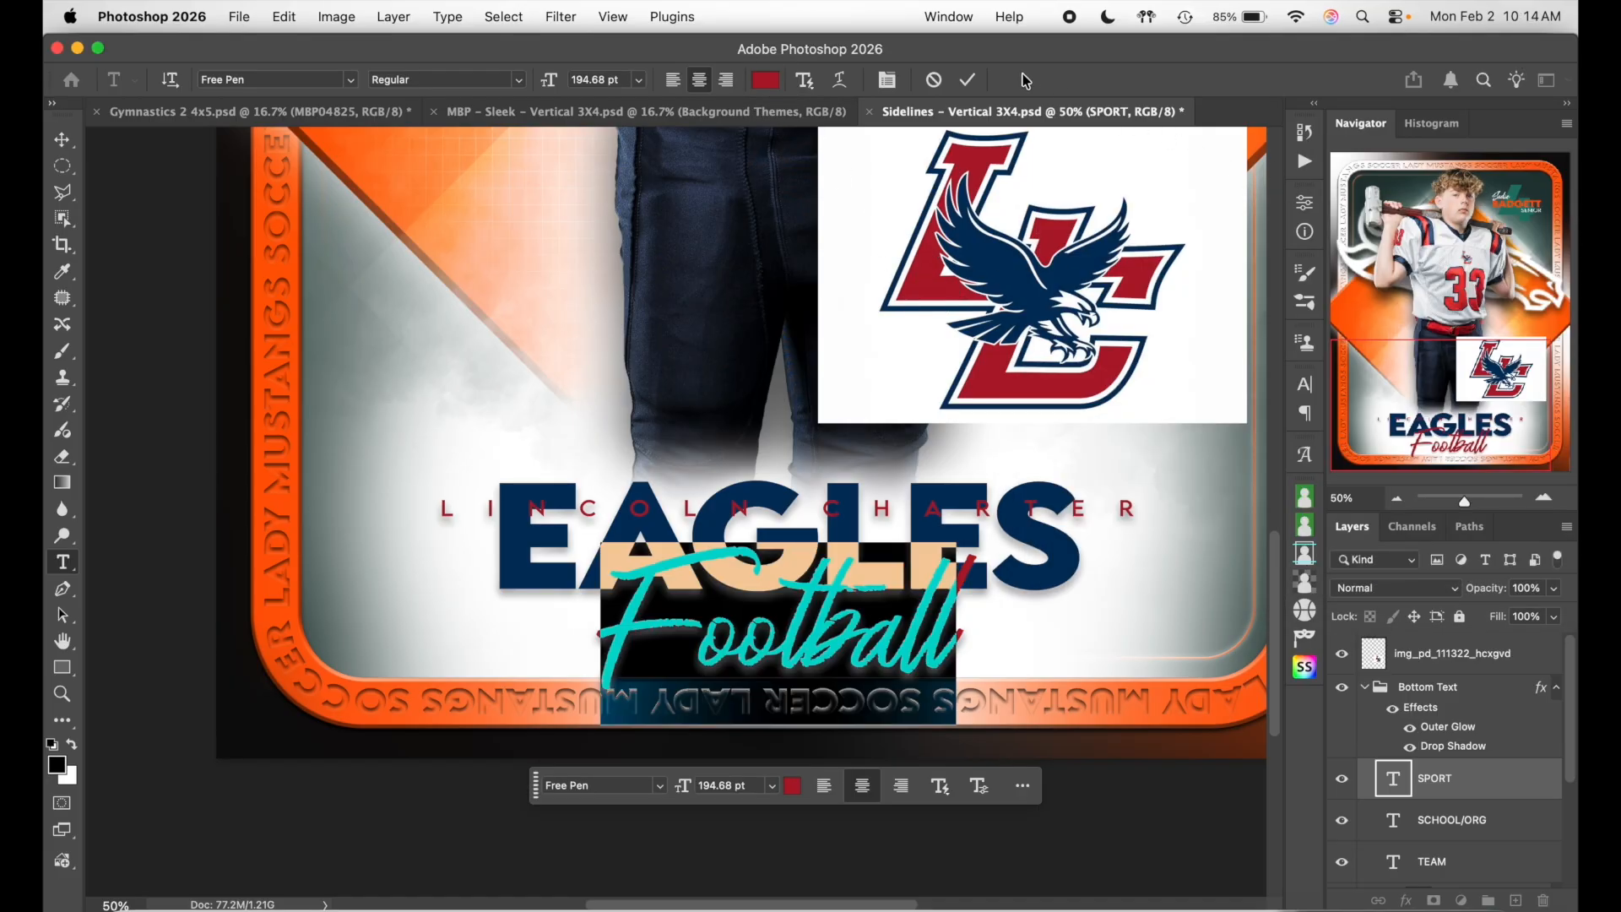
click(967, 79)
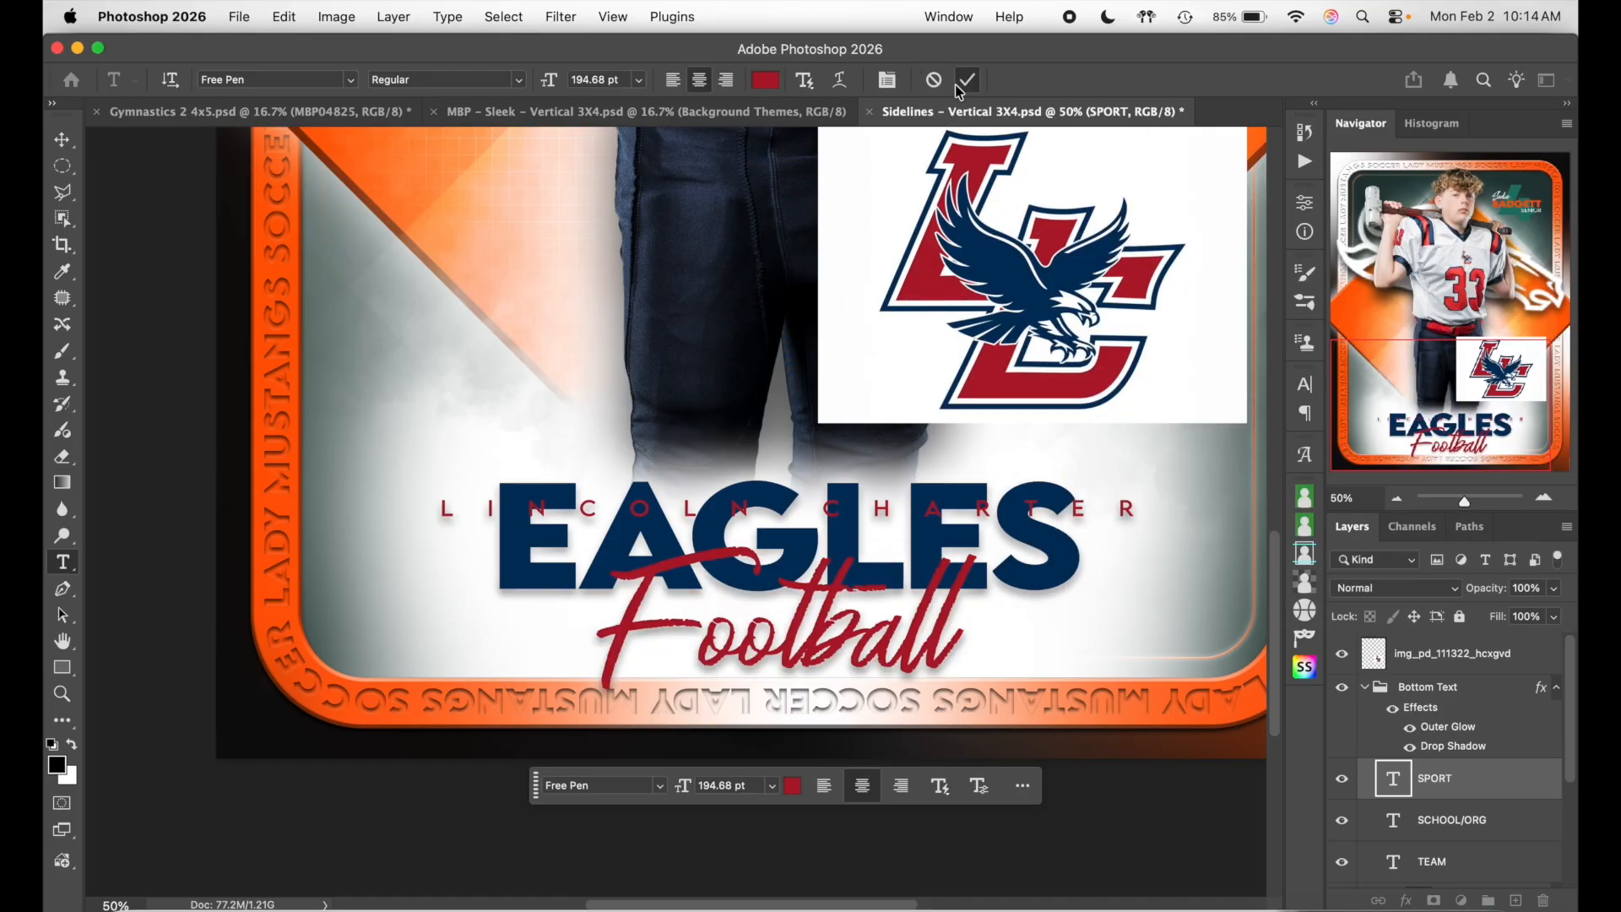
click(1467, 830)
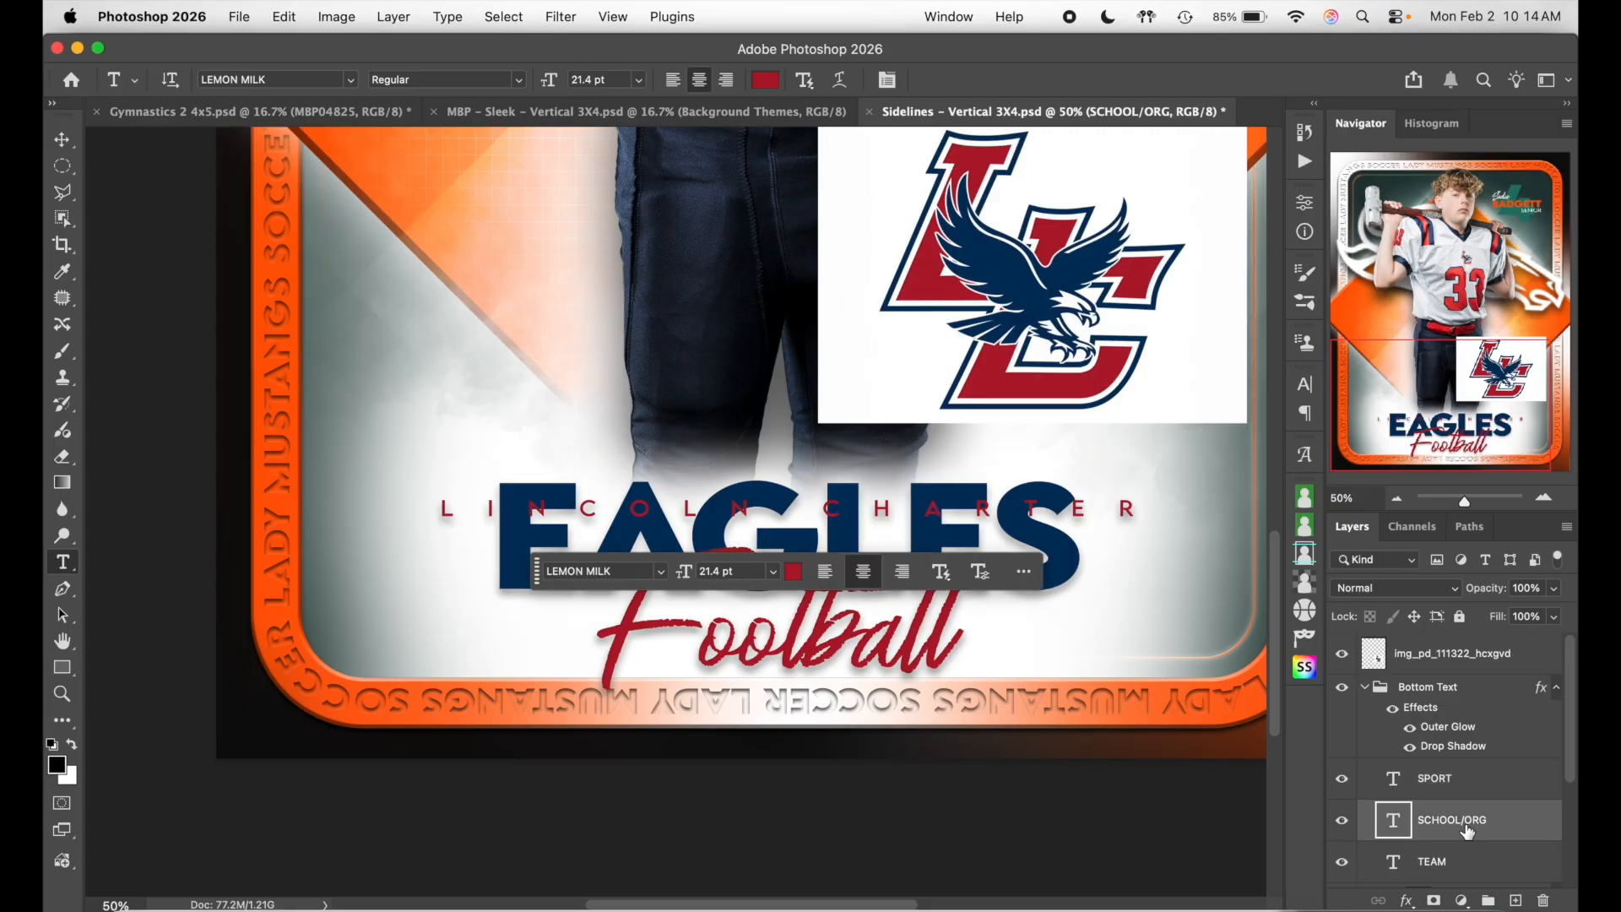
- Nudge LINCOLN CHARTER upward two Shift-steps with the Move tool
click(62, 139)
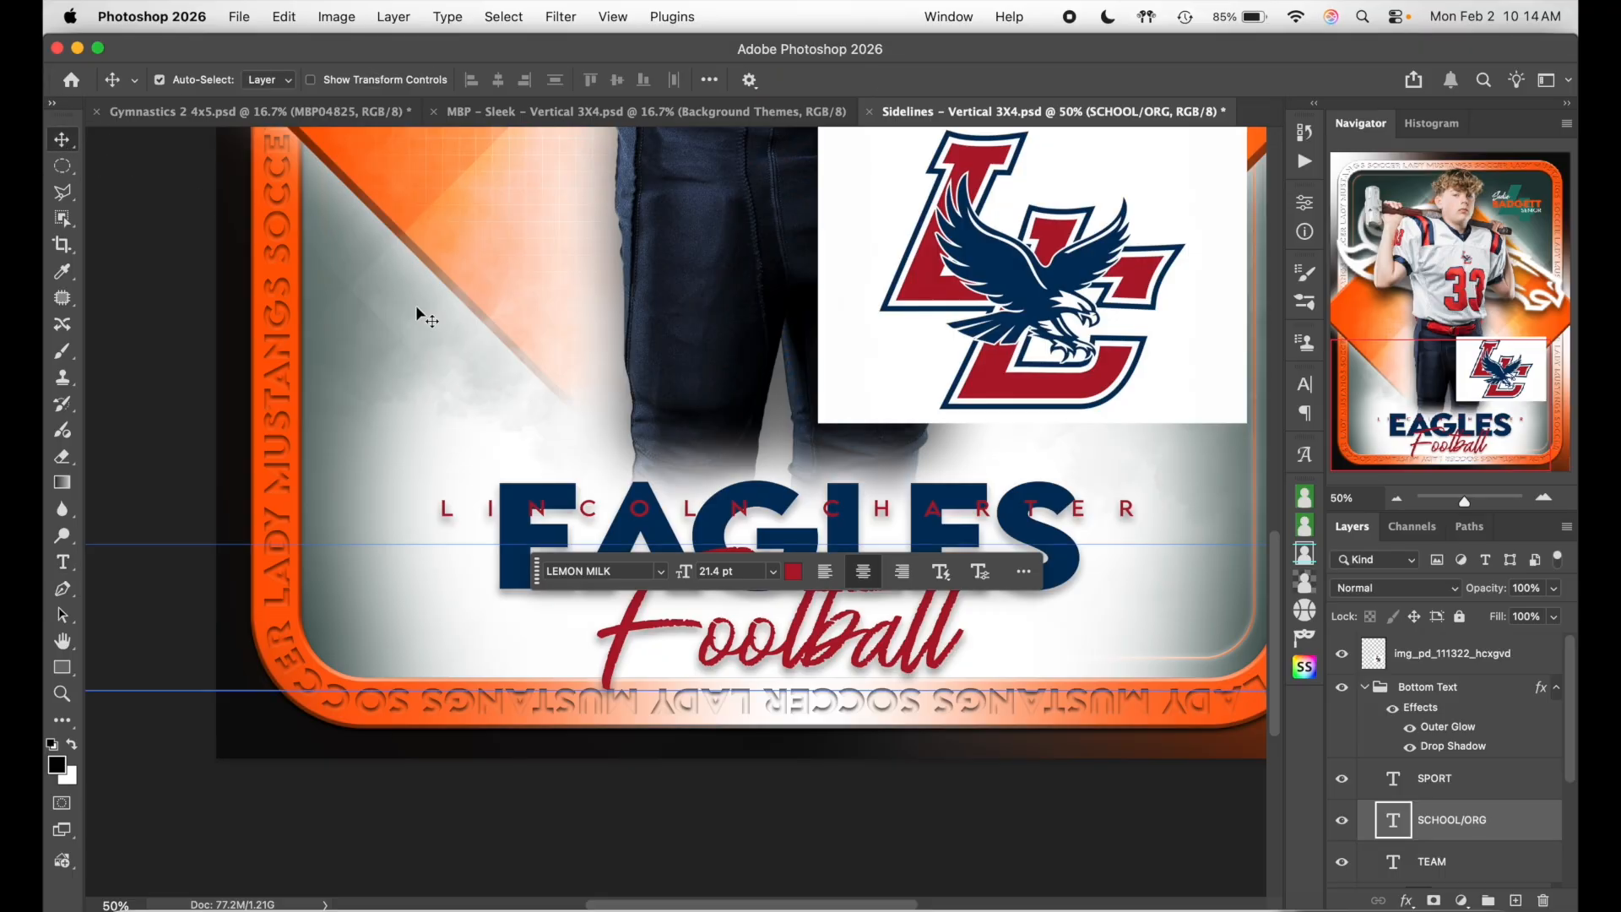
key(shift+Up)
key(shift+Up)
key(shift+Up)
key(shift+Up)
key(shift+Up)
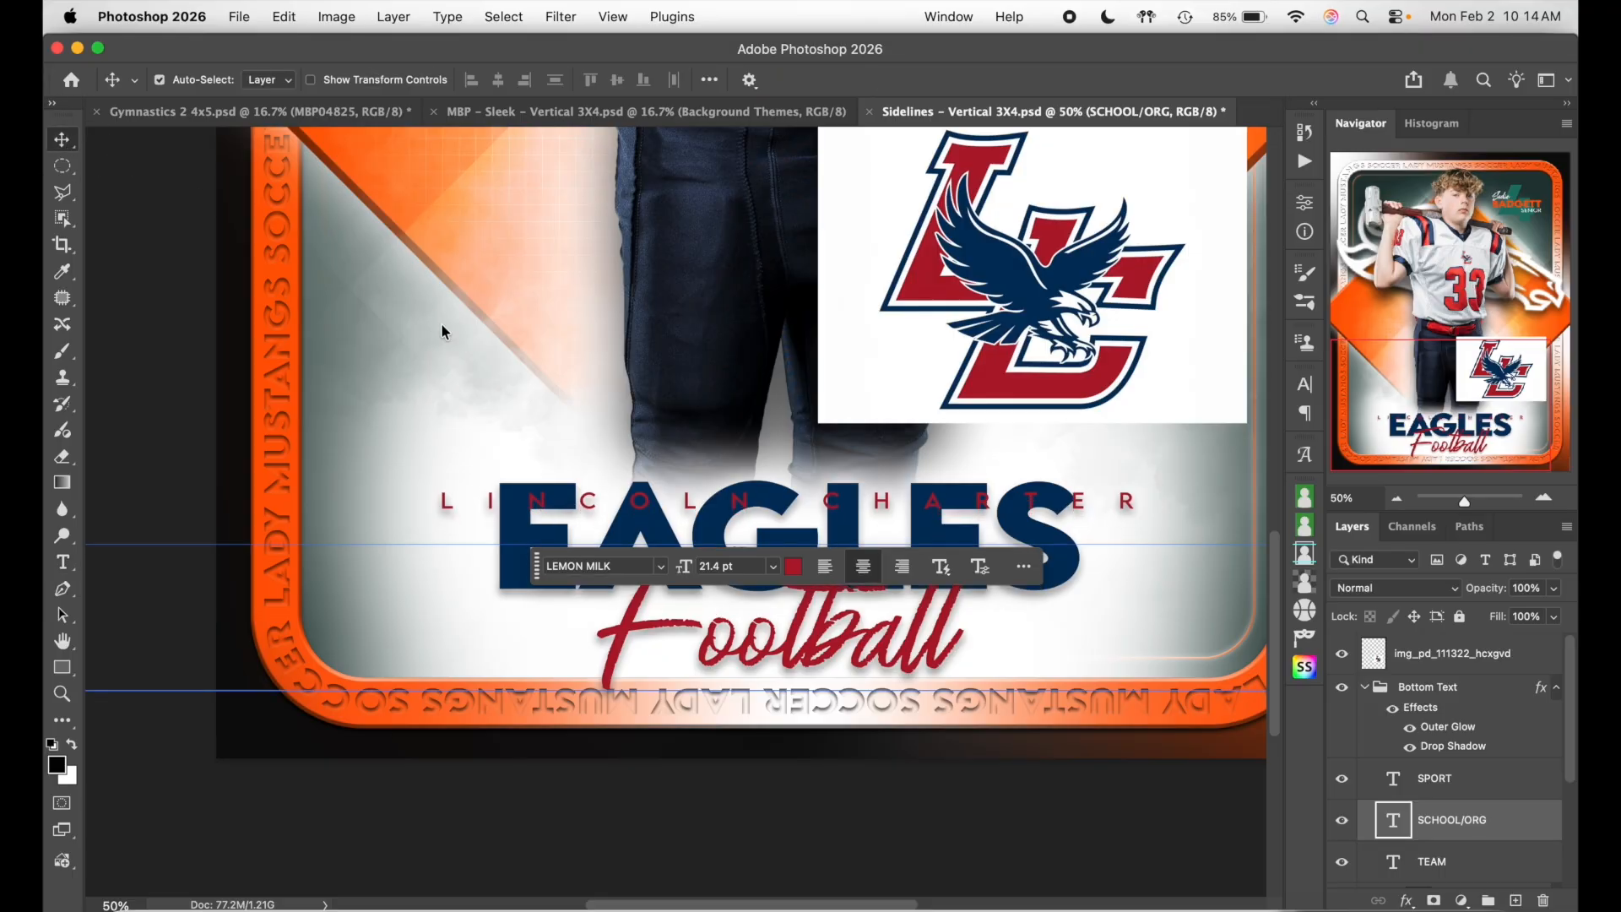
key(shift+Up)
key(shift+Up)
key(shift+Up)
key(shift+Up)
key(shift+Up)
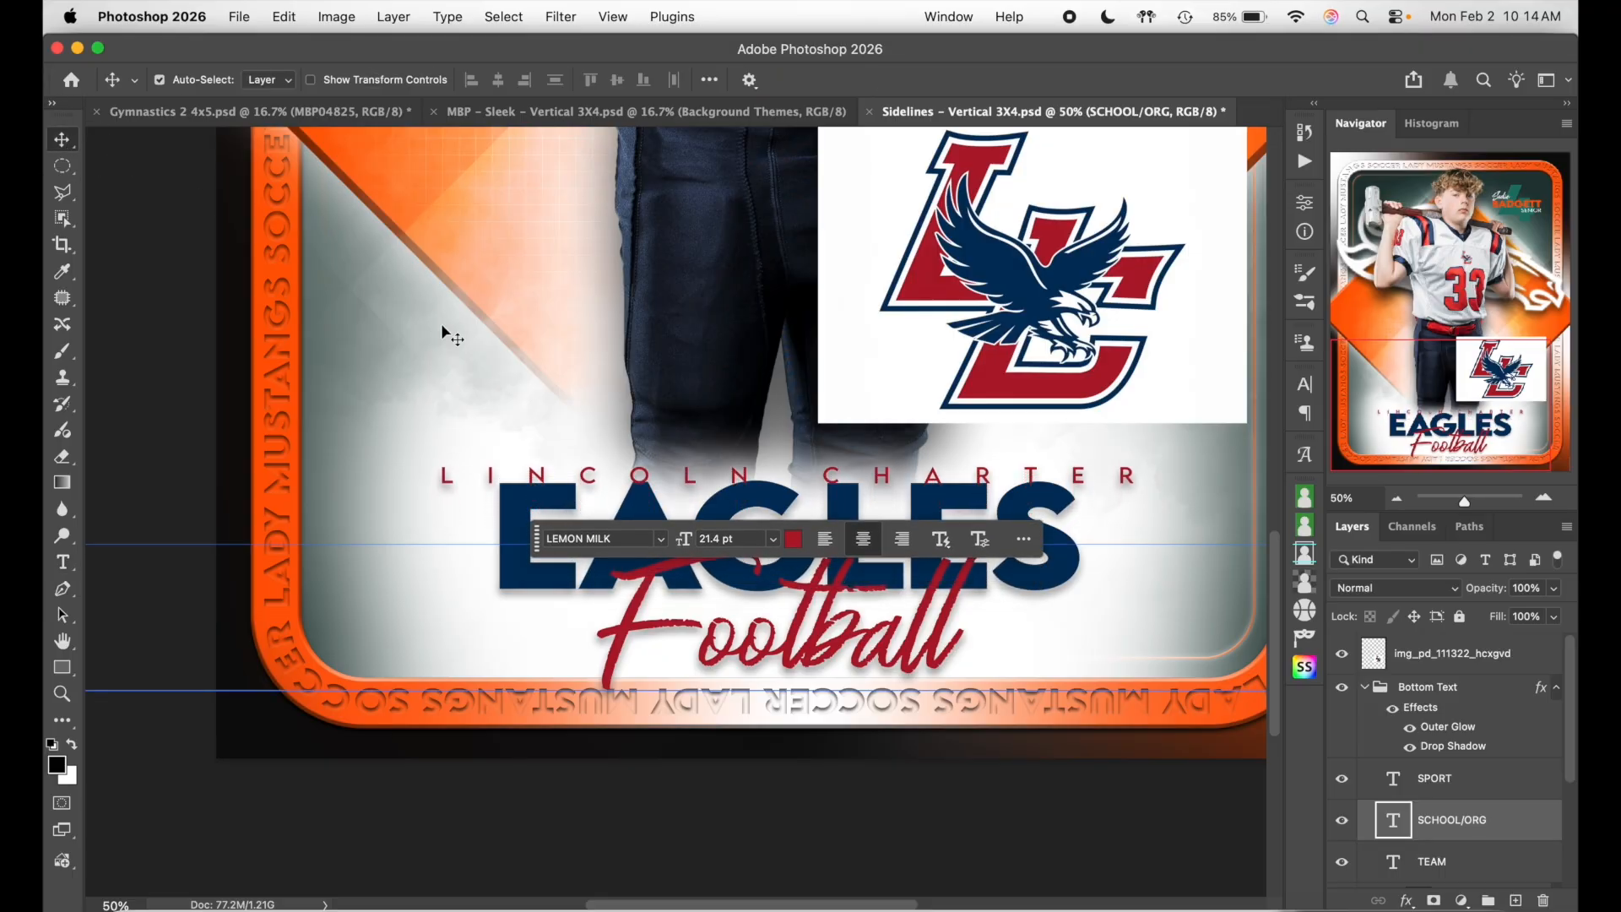
- Lower the Football script slightly: down one Shift-step, then back up one pixel
click(677, 483)
click(1013, 455)
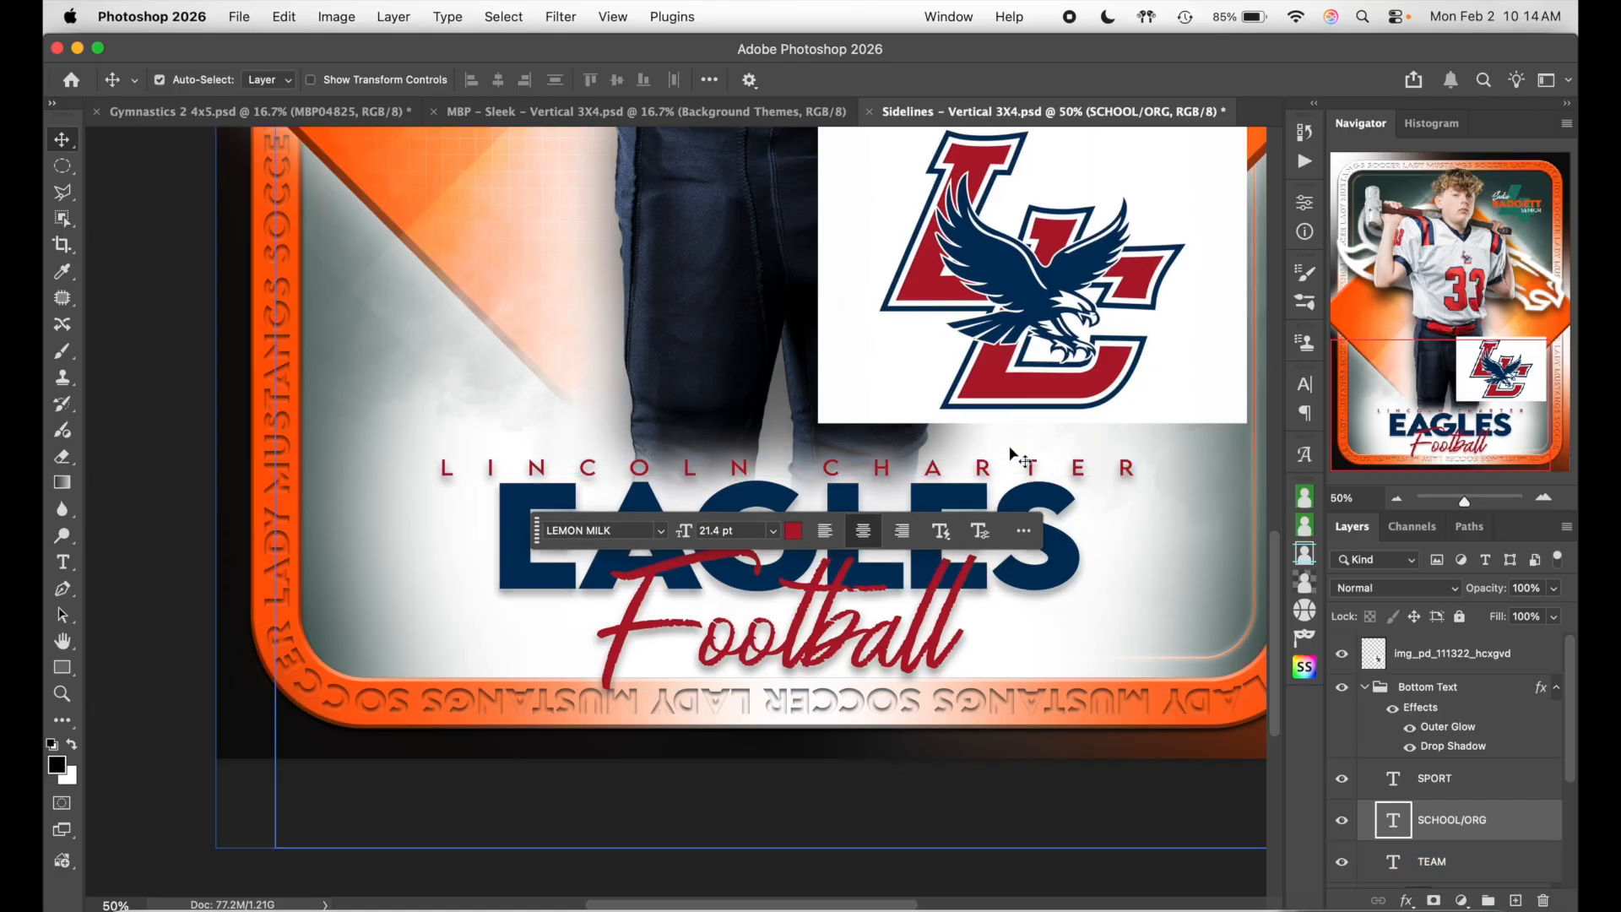
click(1416, 768)
click(1483, 818)
click(1483, 777)
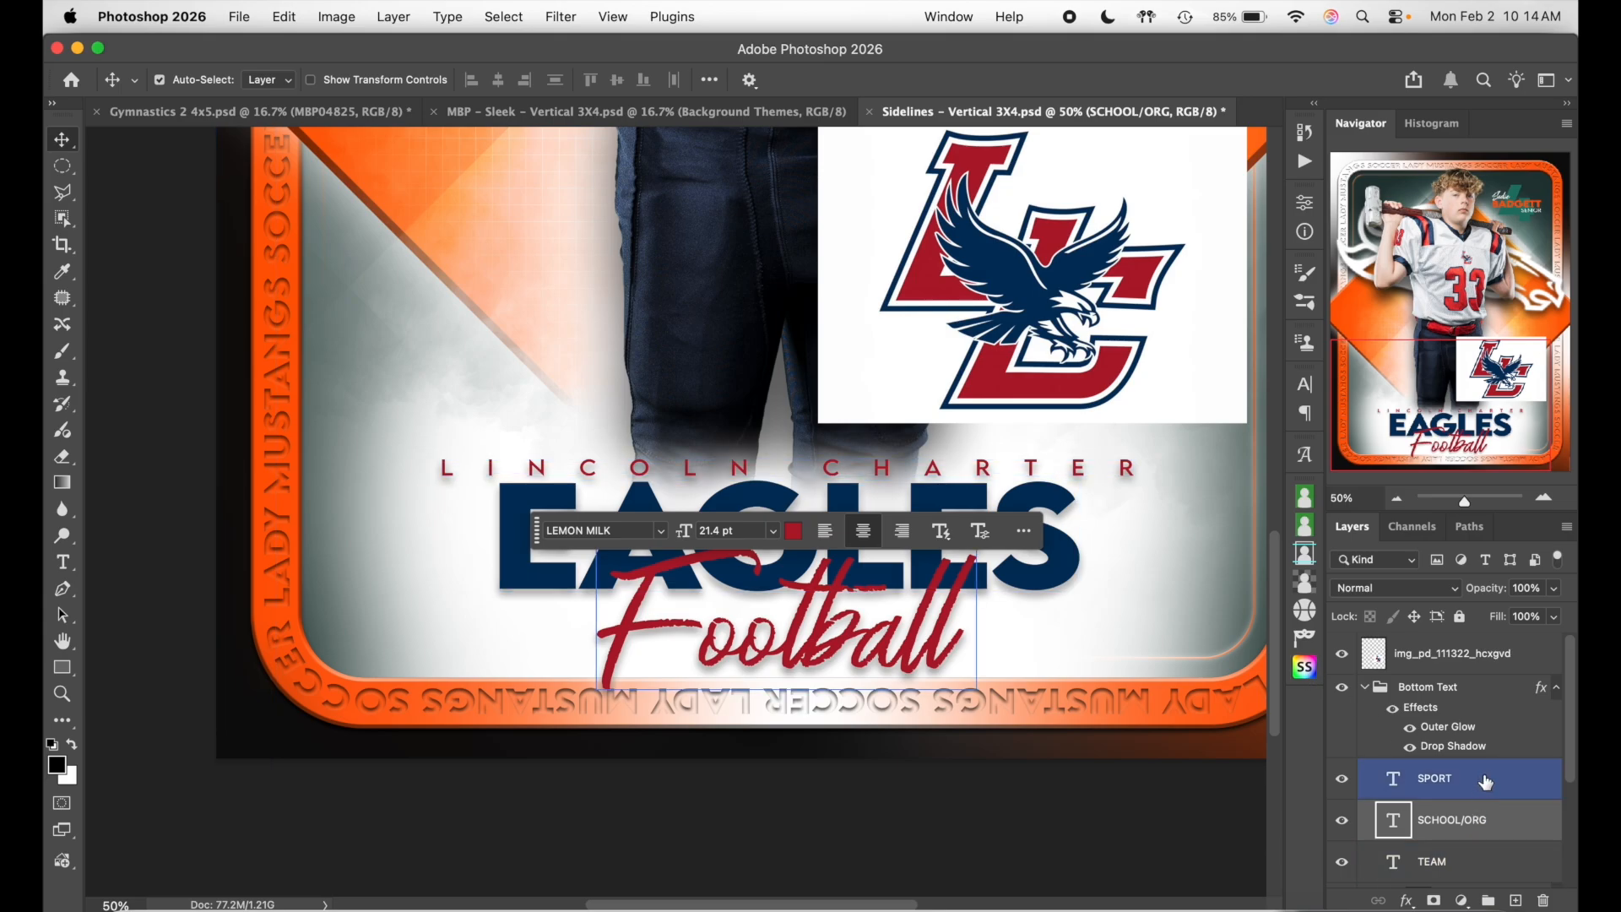
key(shift+Down)
key(shift+Down)
key(shift+Down)
key(shift+Down)
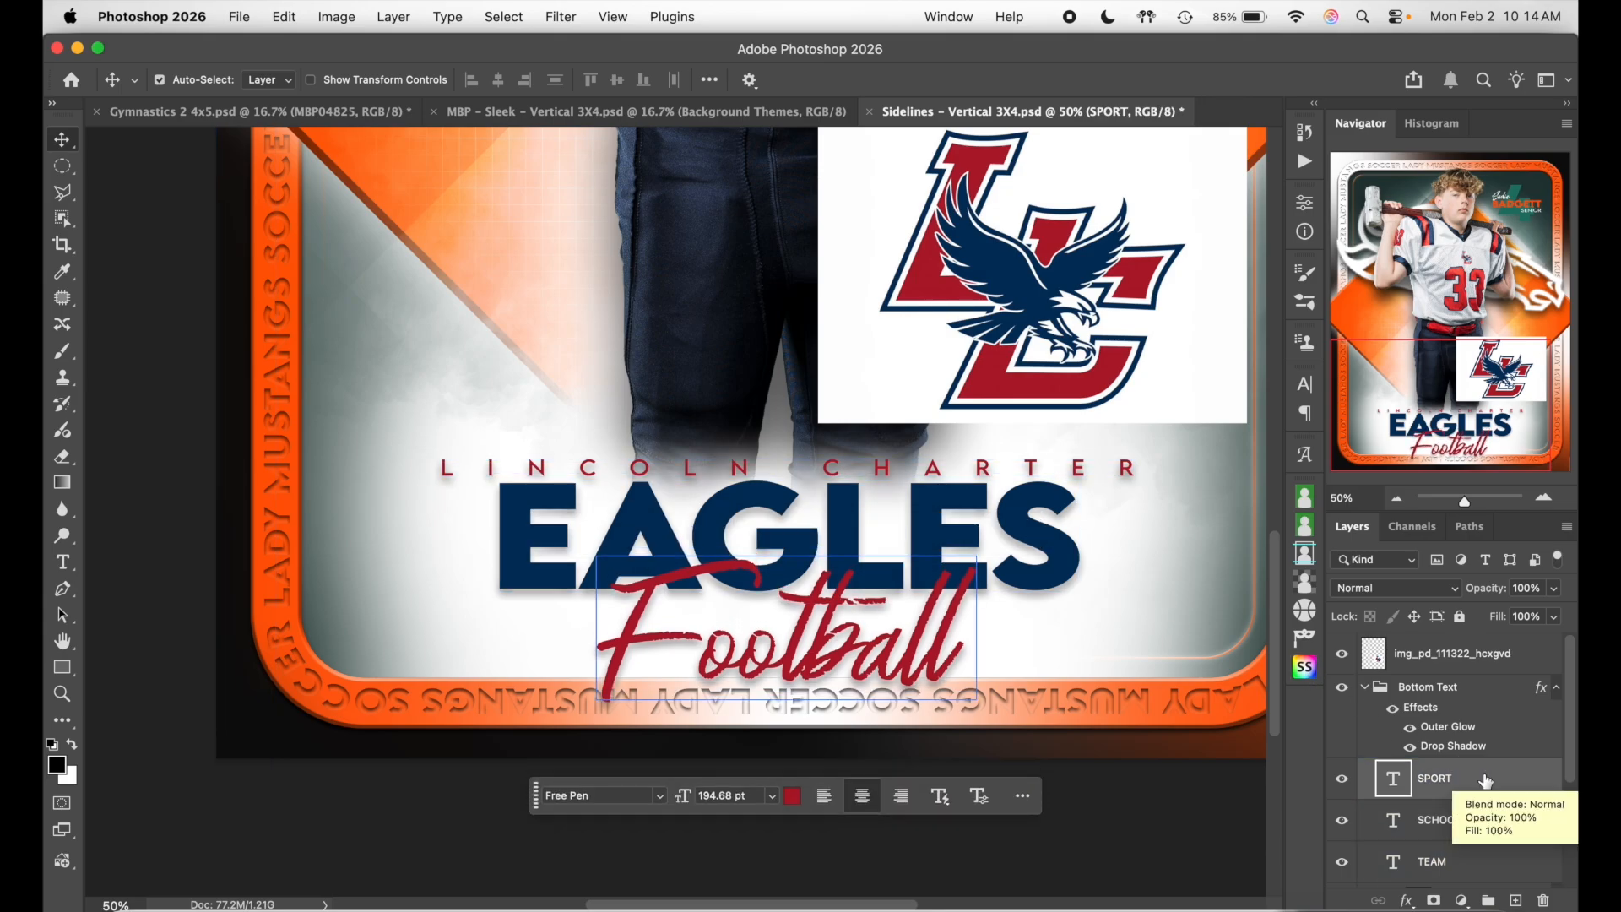
key(Up)
key(Up)
key(Up)
key(Up)
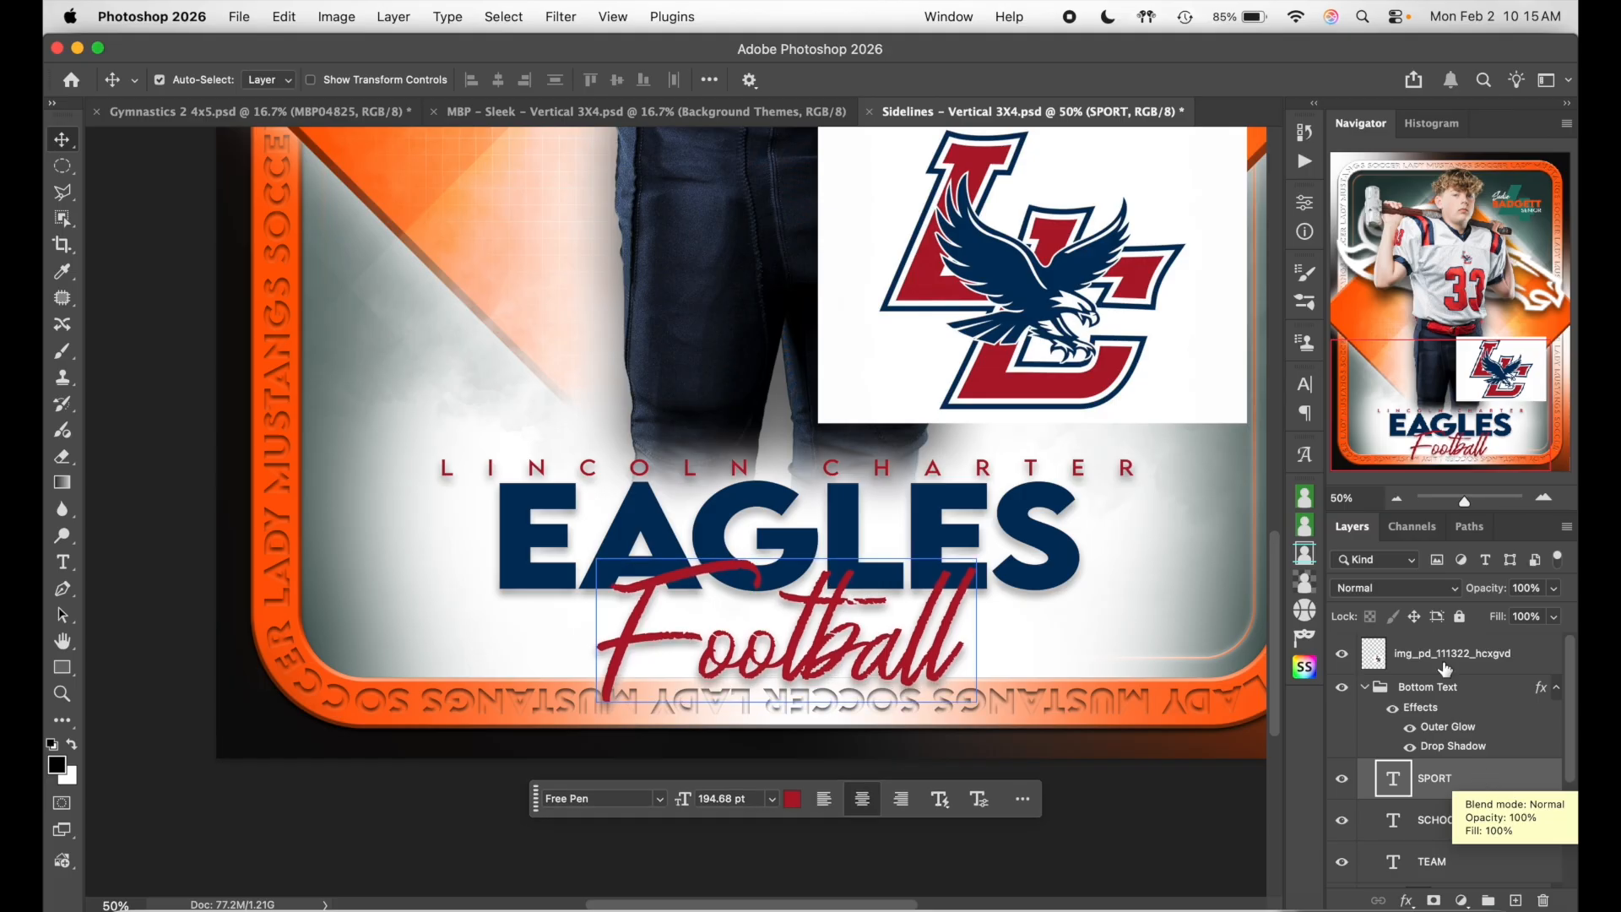
- Open the EAGLES title for editing and show its character settings, where tracking is -40
double_click(1091, 466)
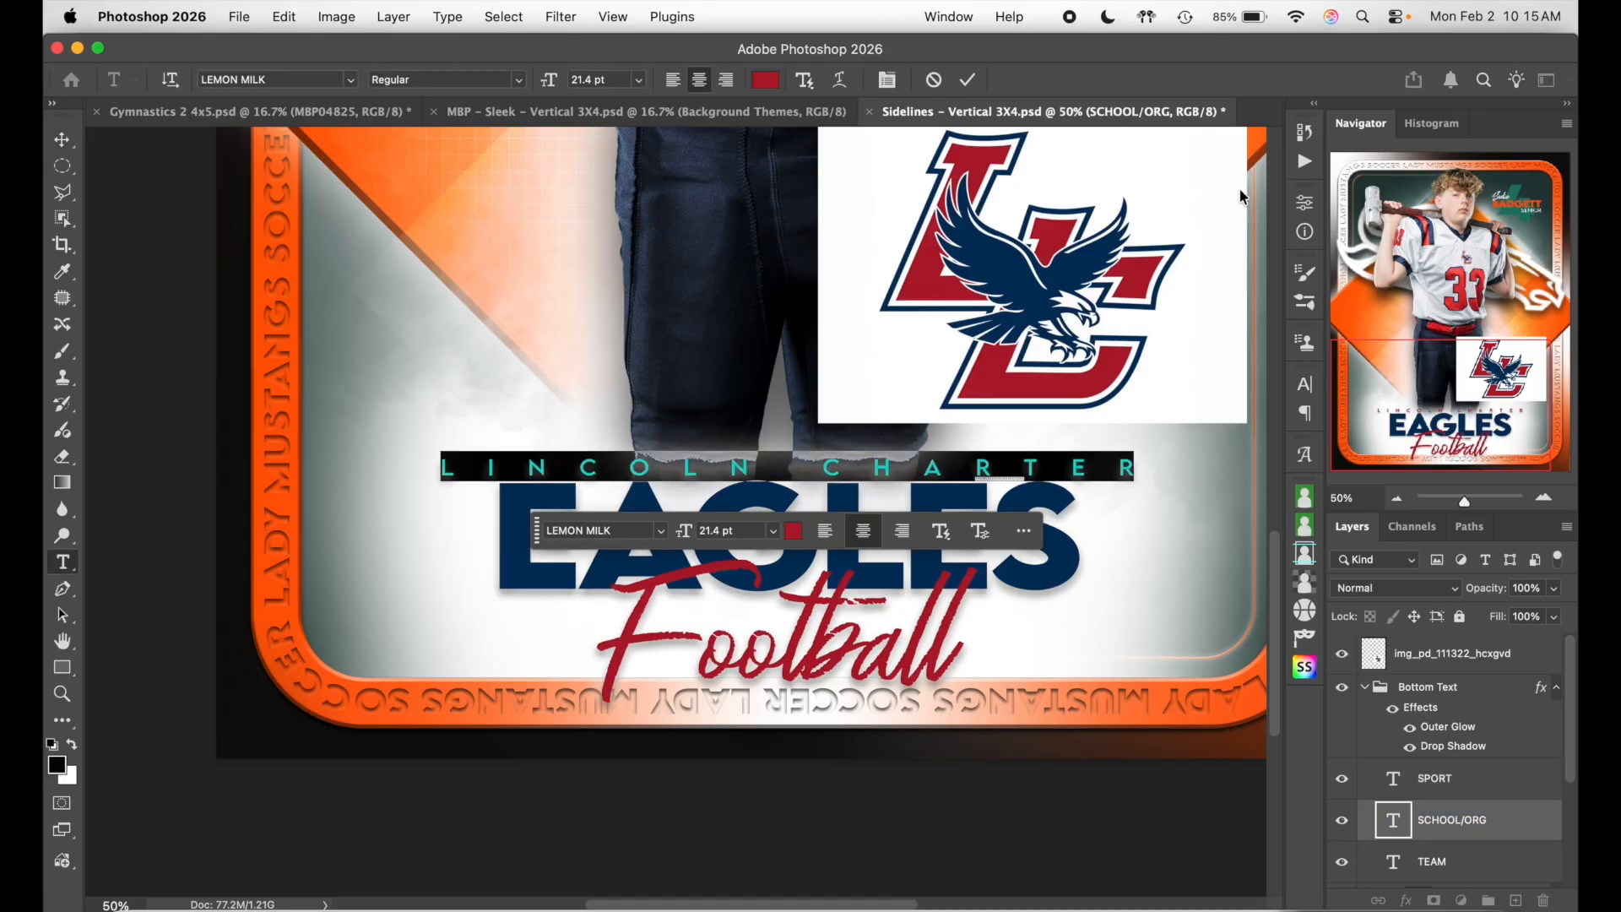
click(968, 79)
click(1026, 452)
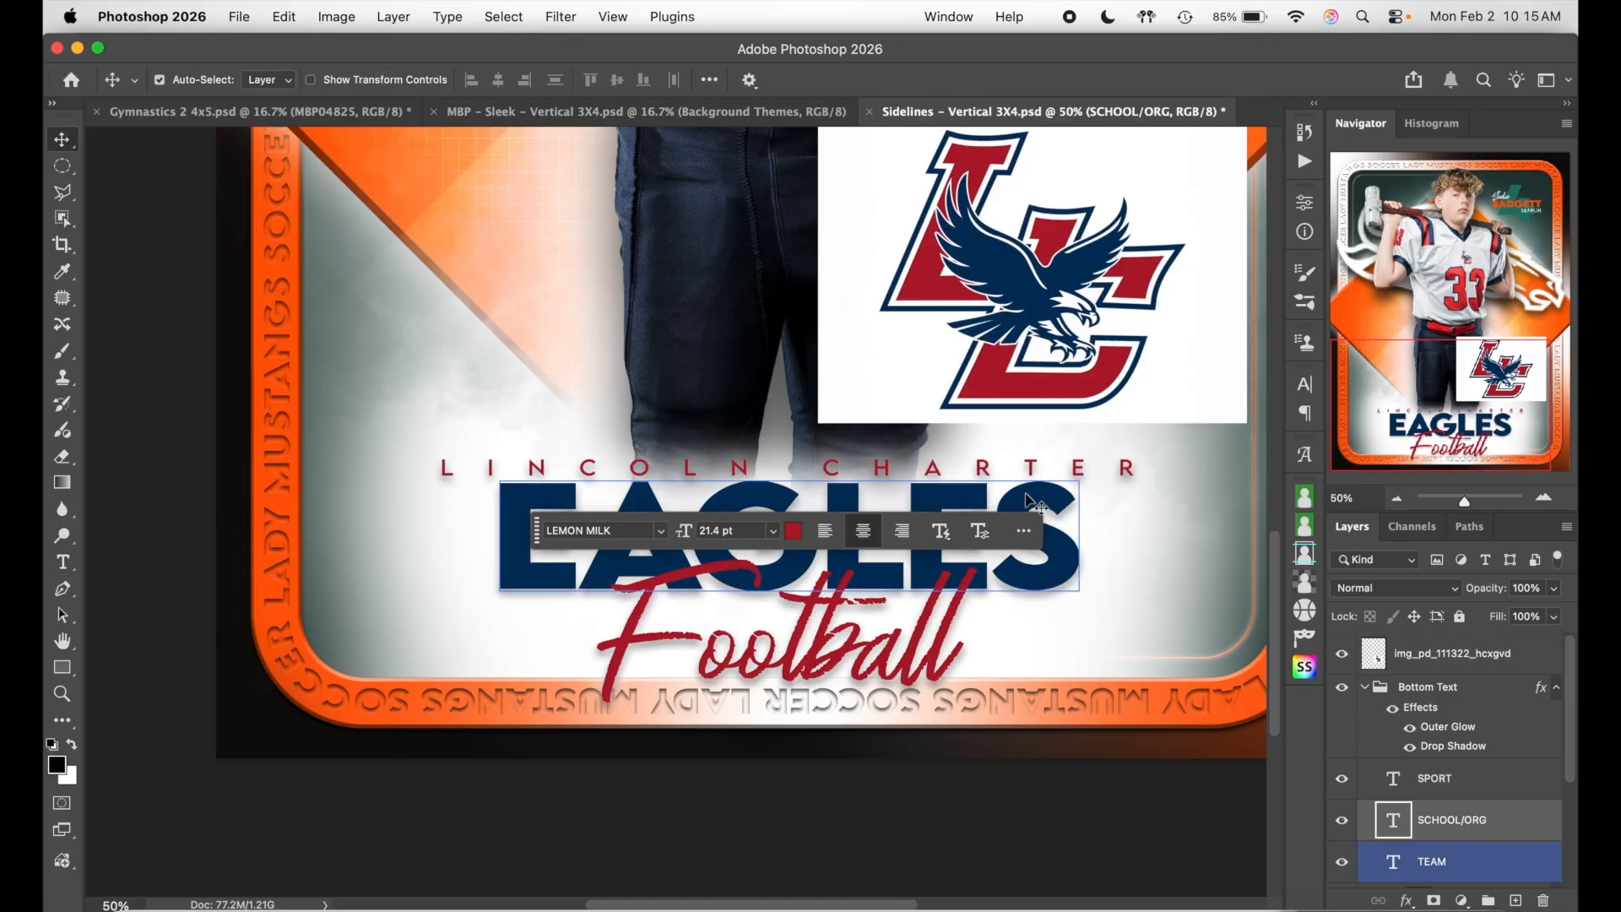
double_click(1019, 498)
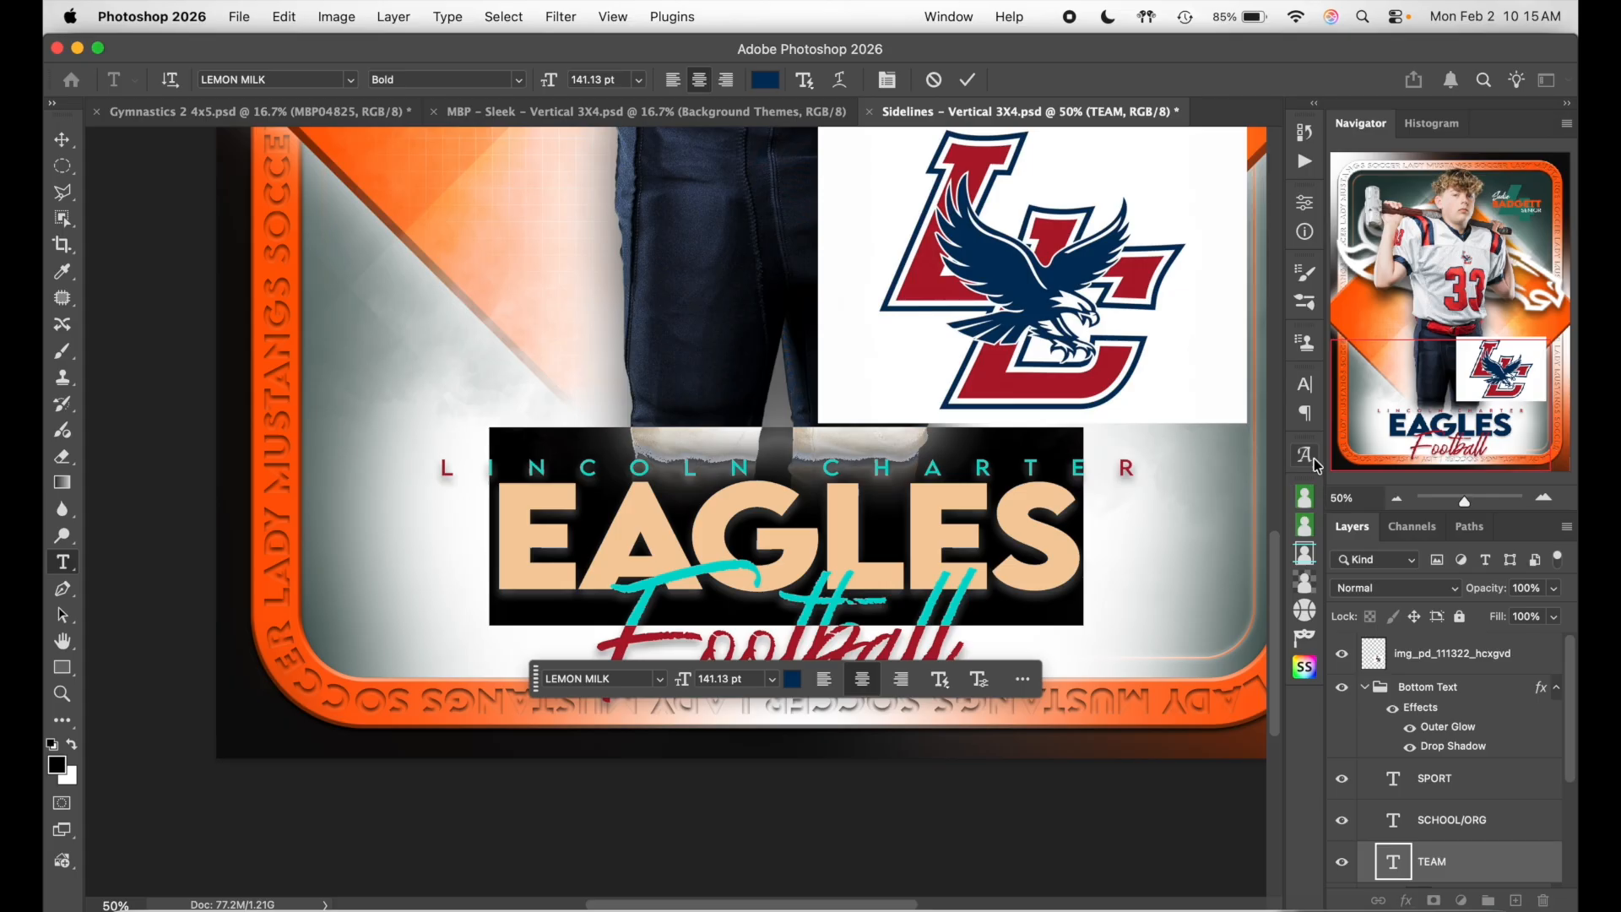
click(1307, 390)
- Change the EAGLES tracking from -40 to 60 and commit the text edit
click(1216, 460)
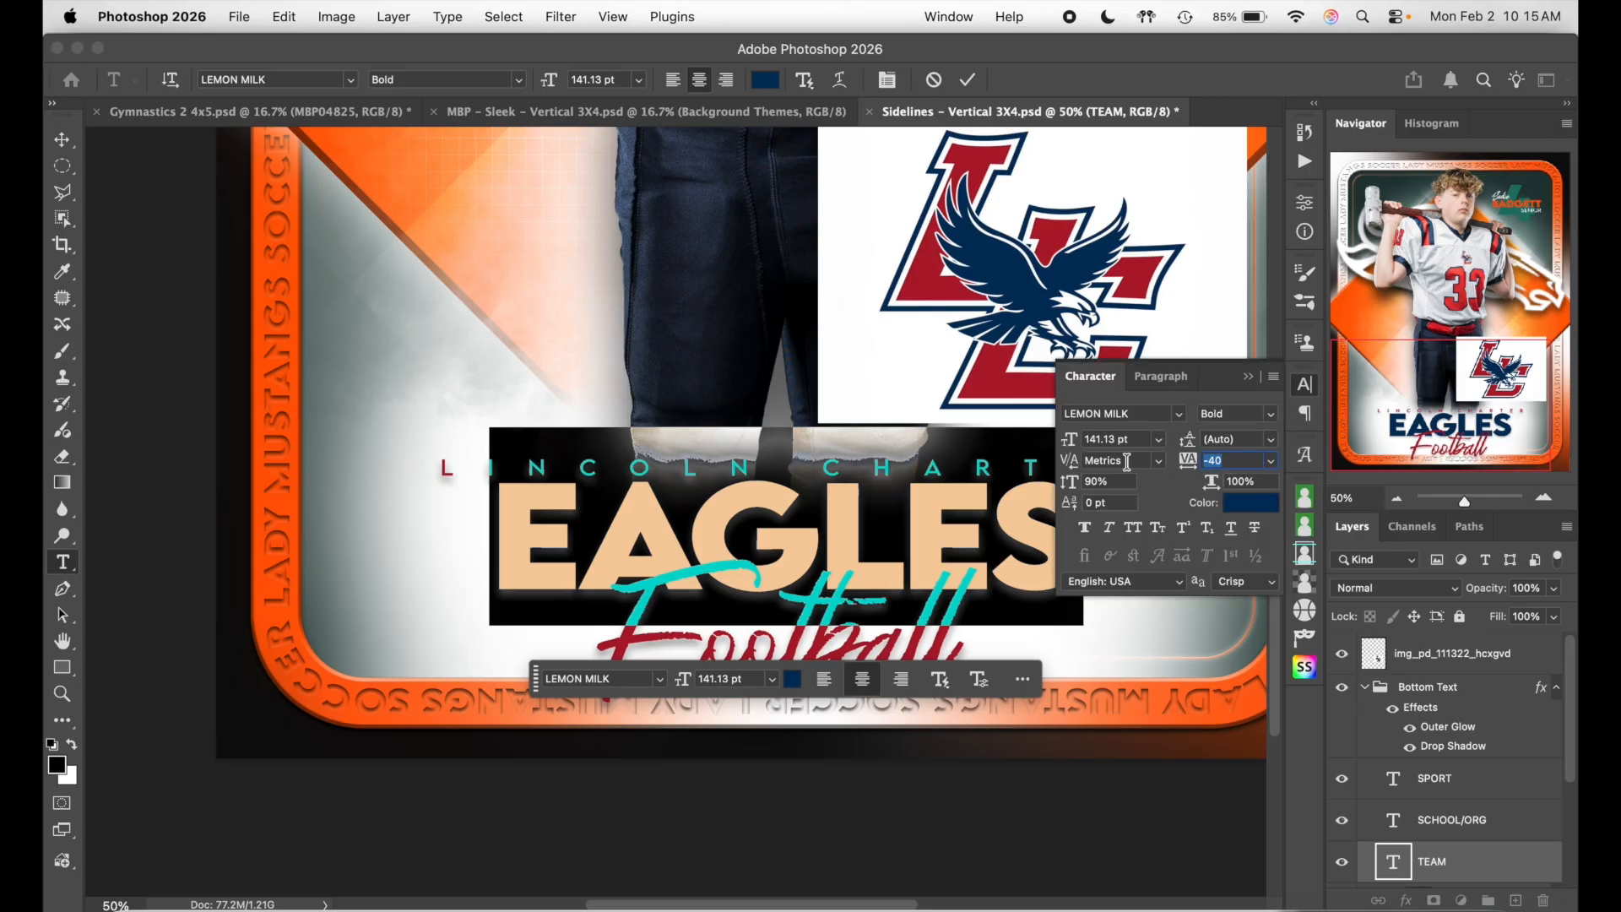
text(0)
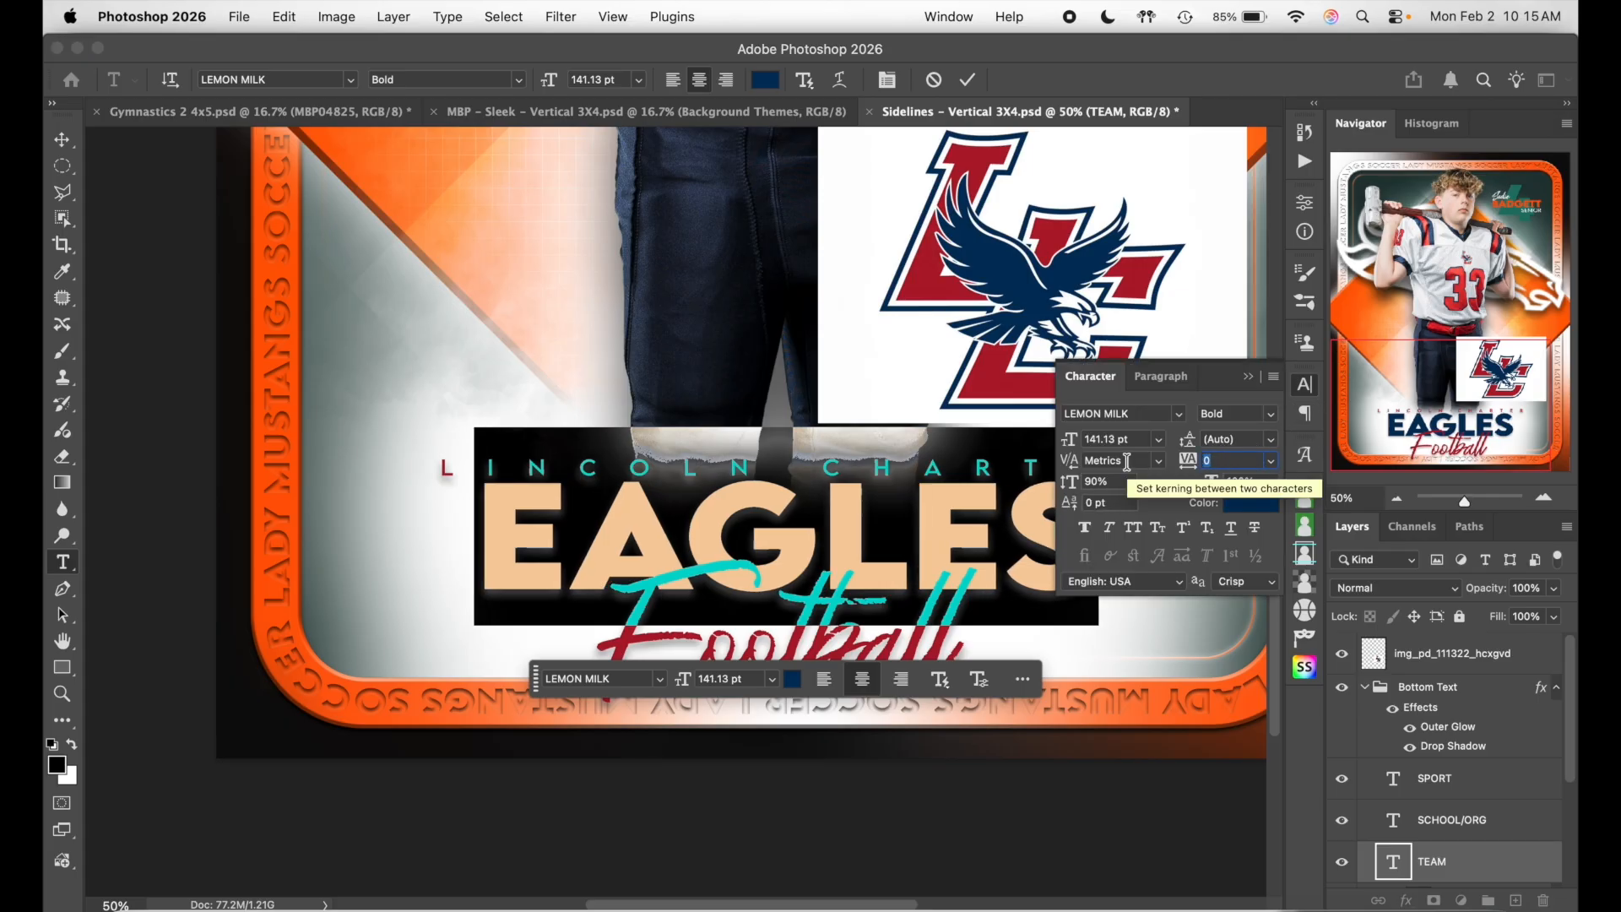
key(Up)
key(Up)
key(Up)
key(Up)
key(Up)
key(Up)
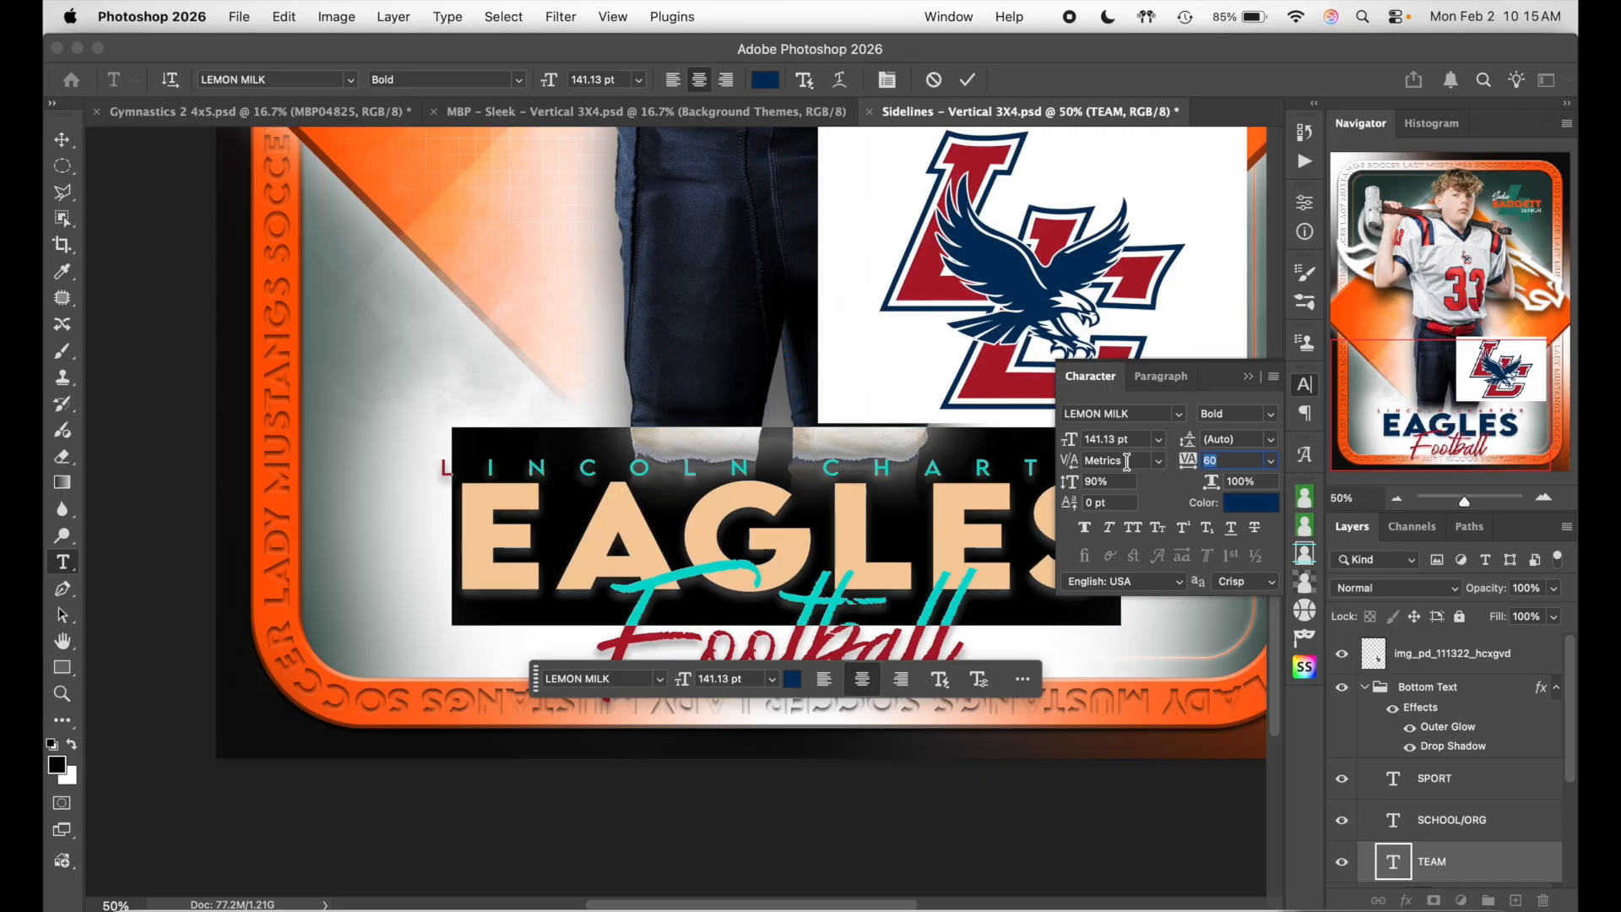
click(1305, 392)
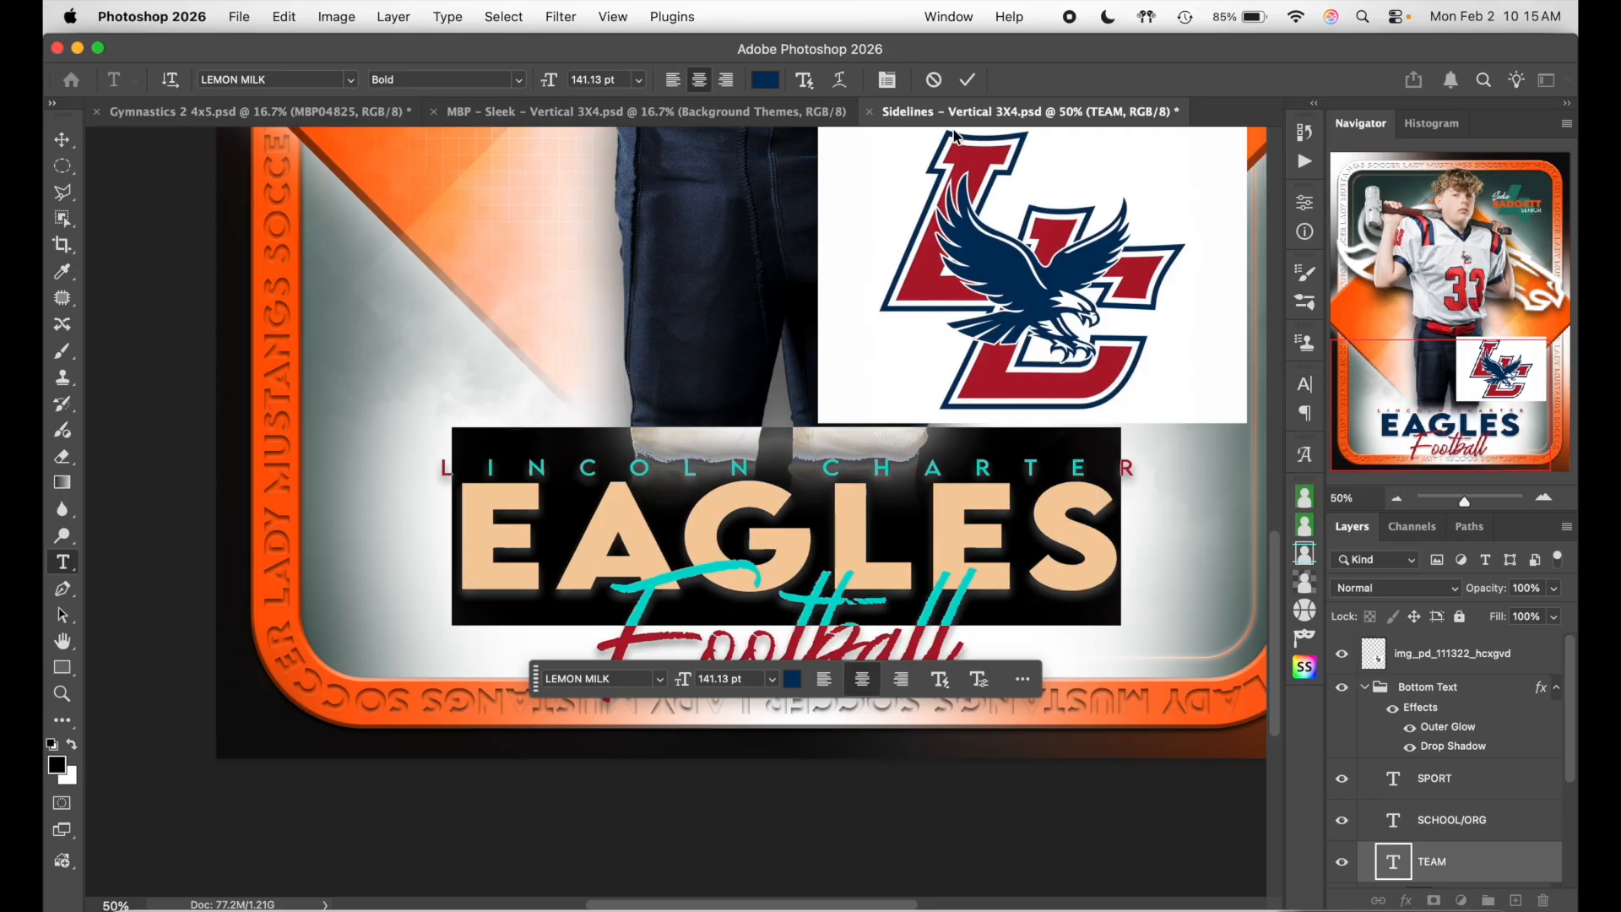
click(967, 80)
click(159, 79)
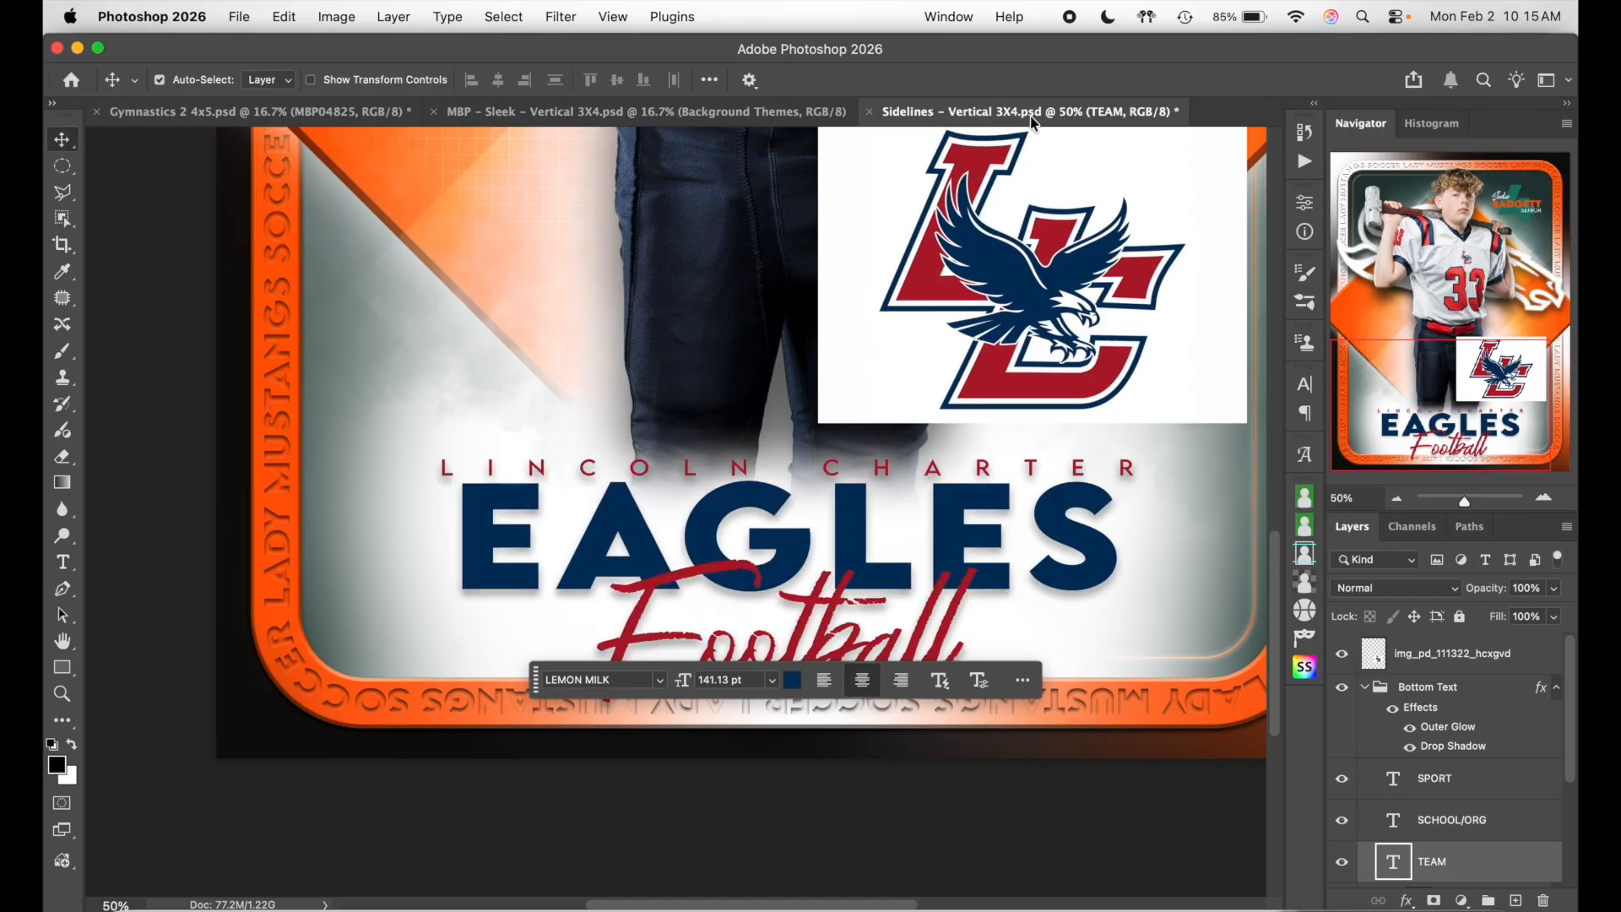
click(1486, 819)
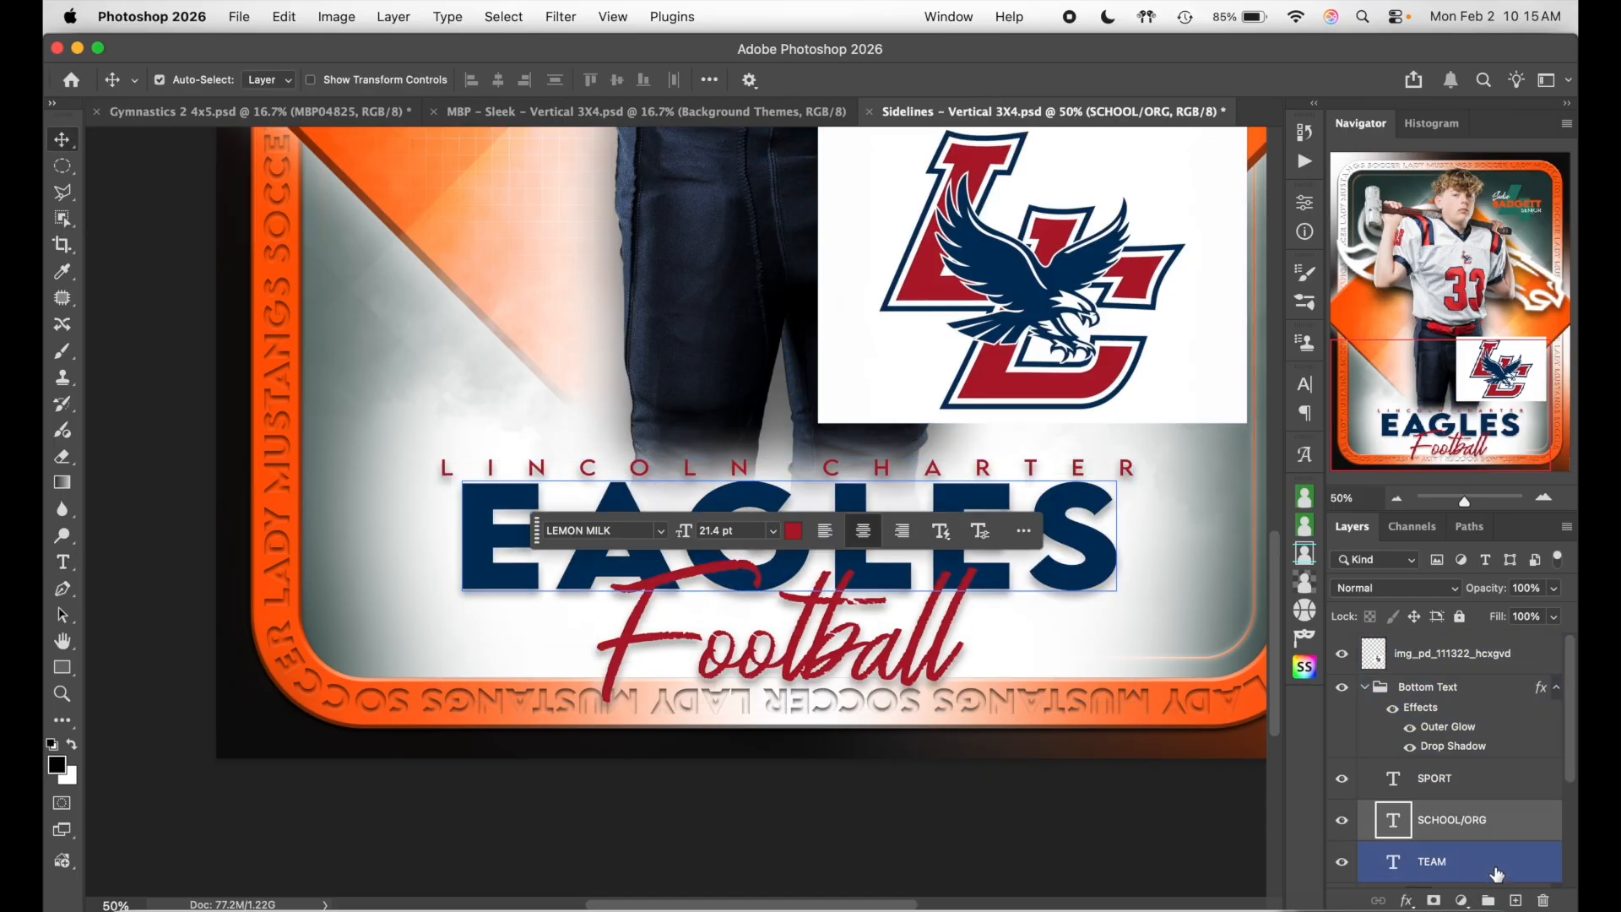
- Scale the EAGLES title up to about 108% and shift it slightly right
click(1499, 857)
key(super+t)
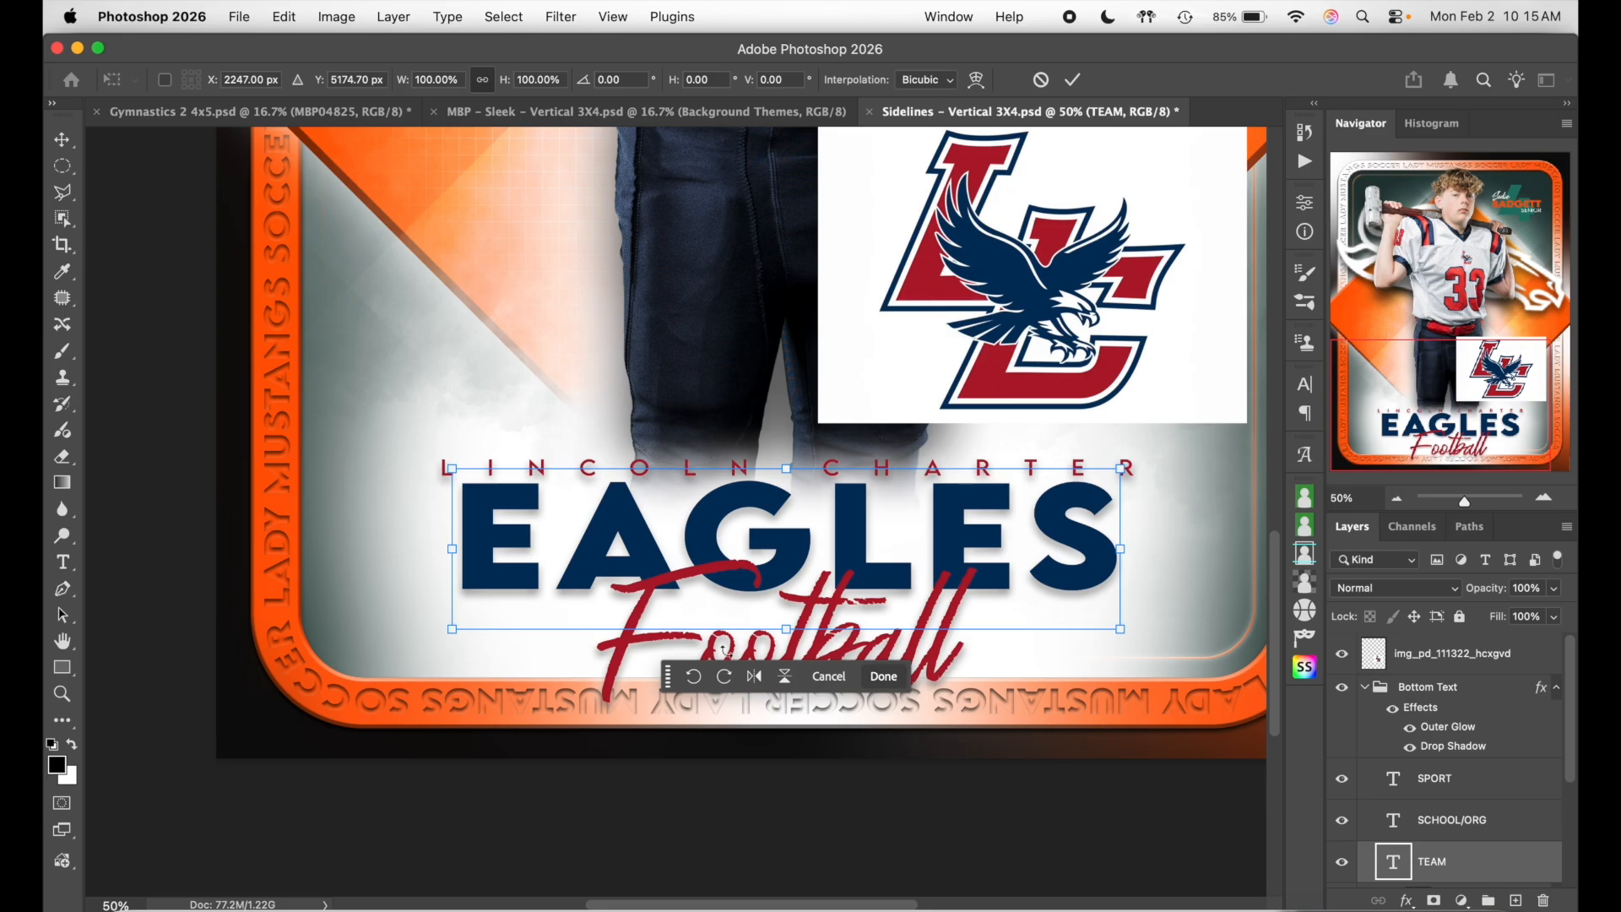
drag(785, 628, 786, 643)
key(Right)
key(Right)
key(Right)
key(Right)
key(Right)
key(Right)
key(Right)
key(Right)
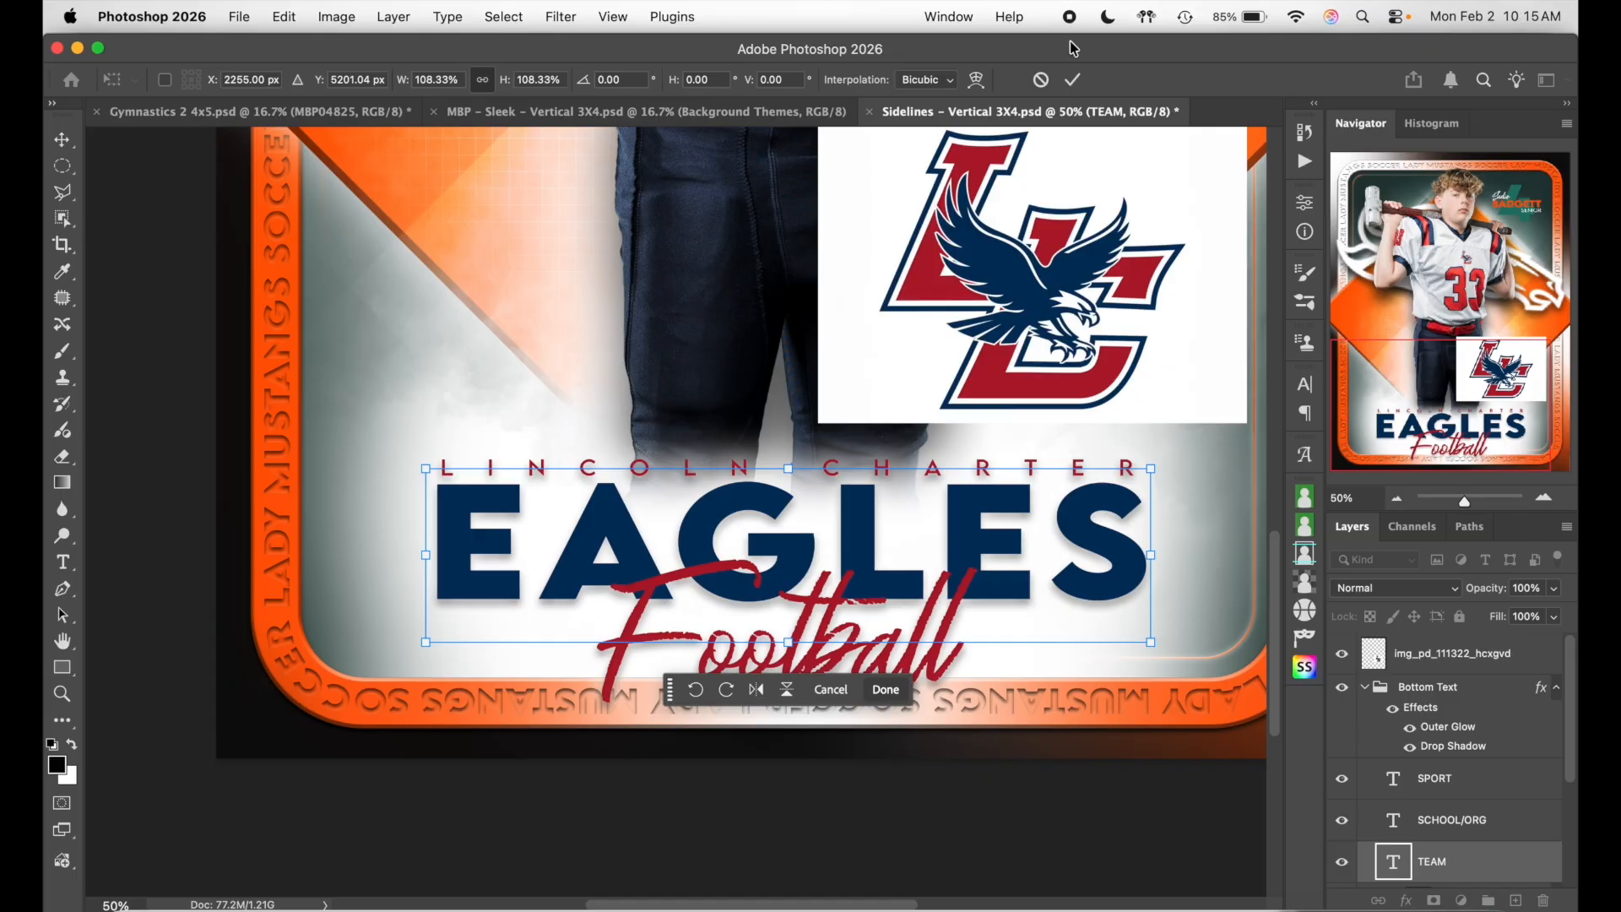
click(1072, 79)
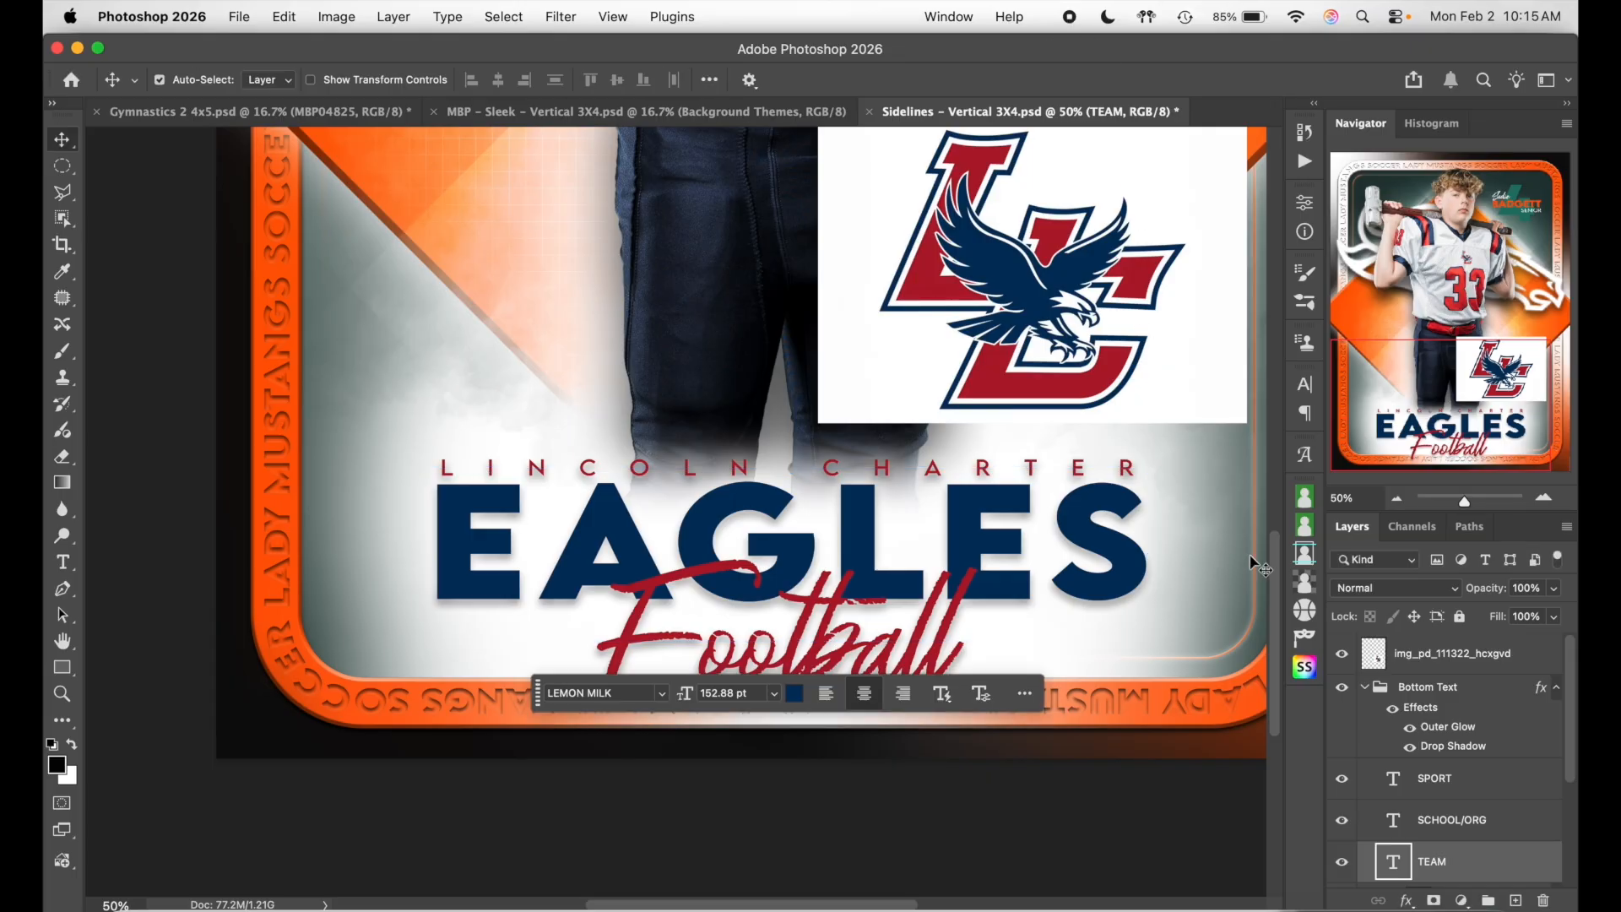
- Centre the Football text horizontally on the card with Align Horizontal Centers
click(1396, 498)
click(1491, 793)
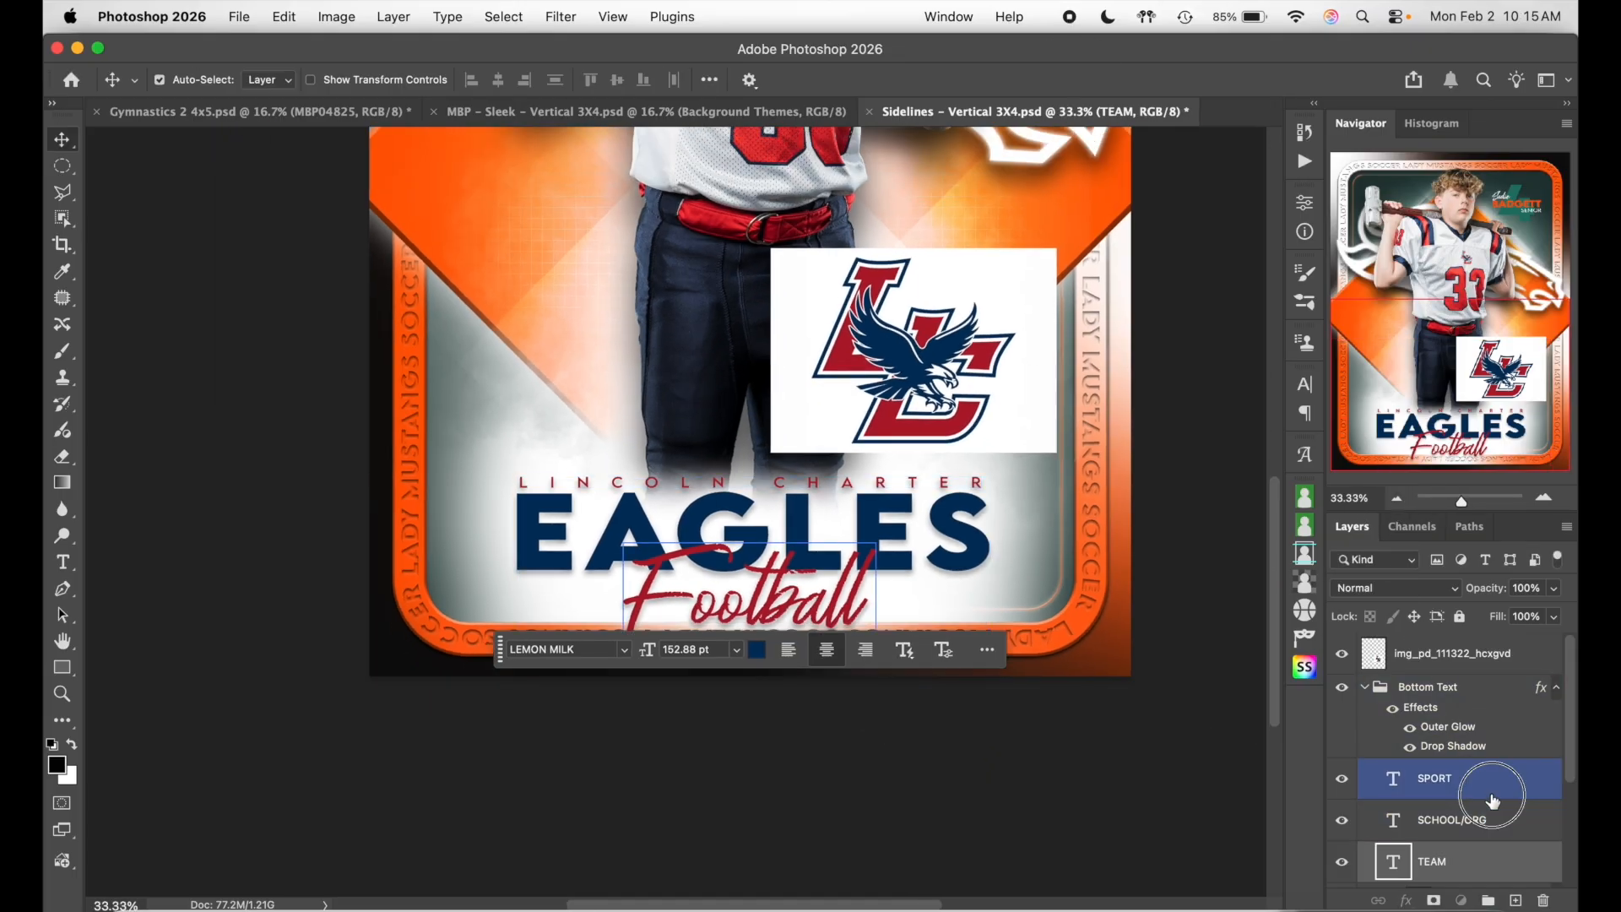
scroll(1492, 800, down, 2)
click(1492, 799)
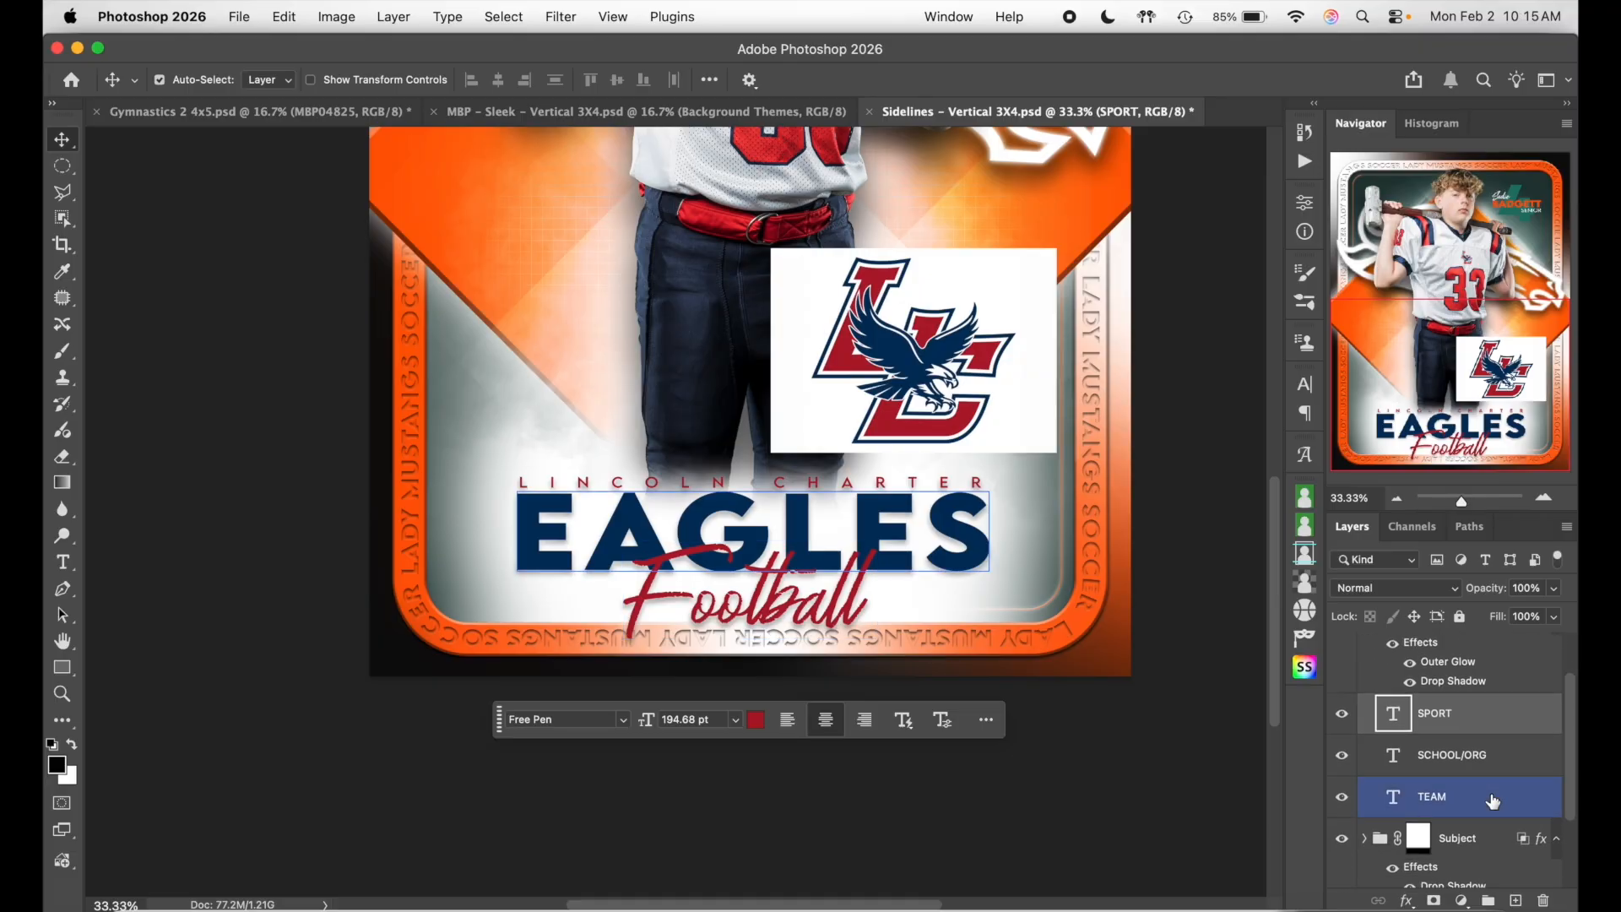
click(1496, 724)
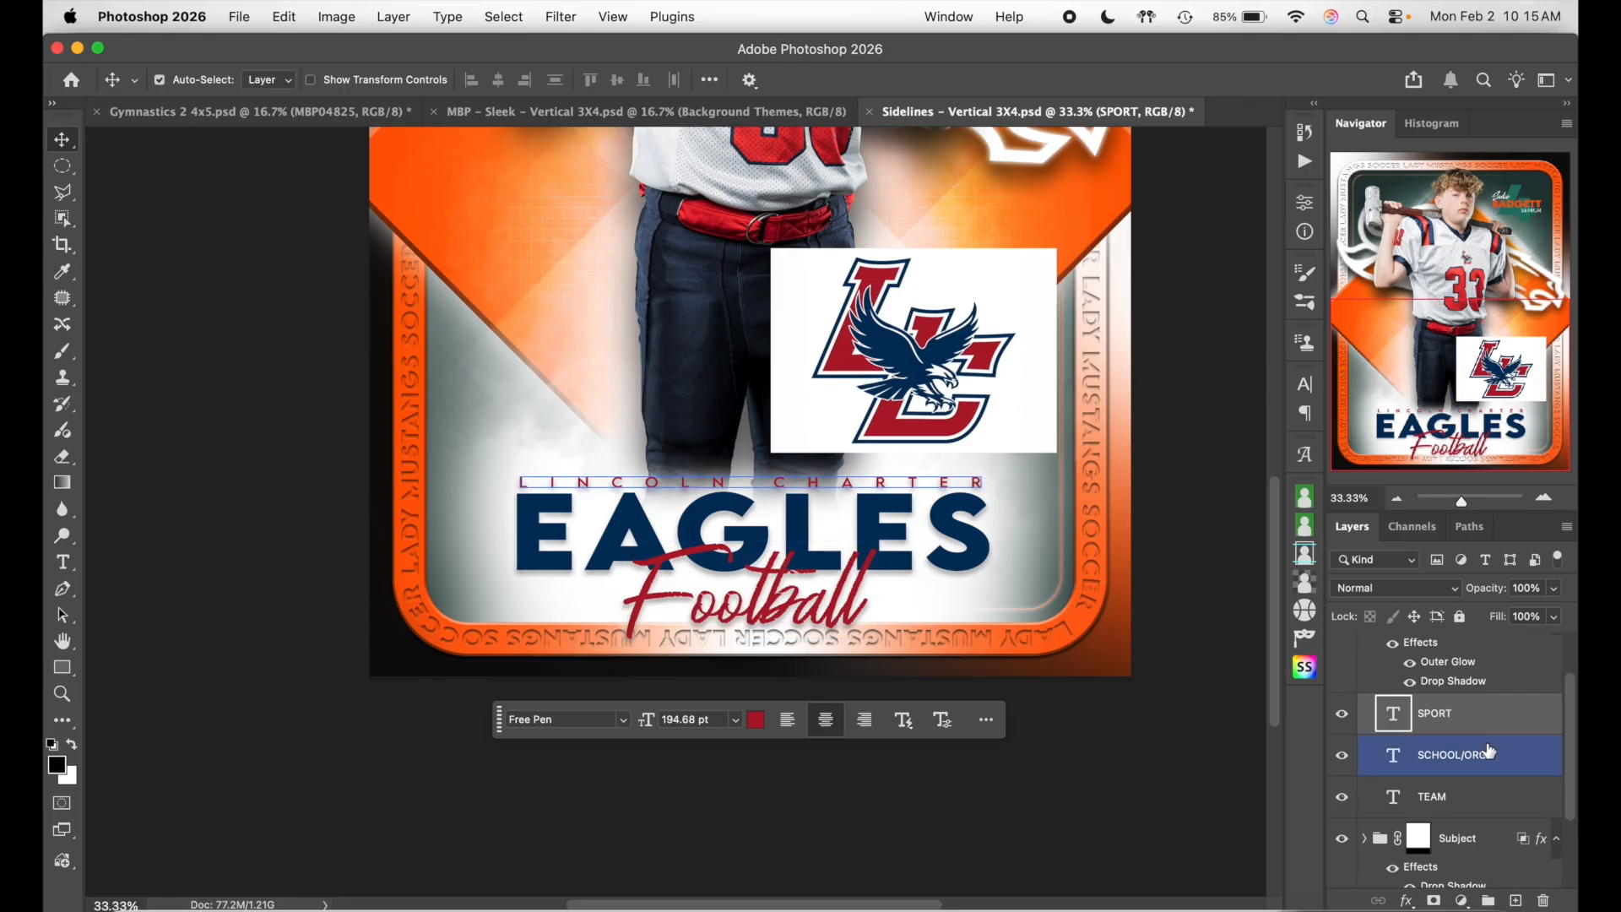
click(1487, 800)
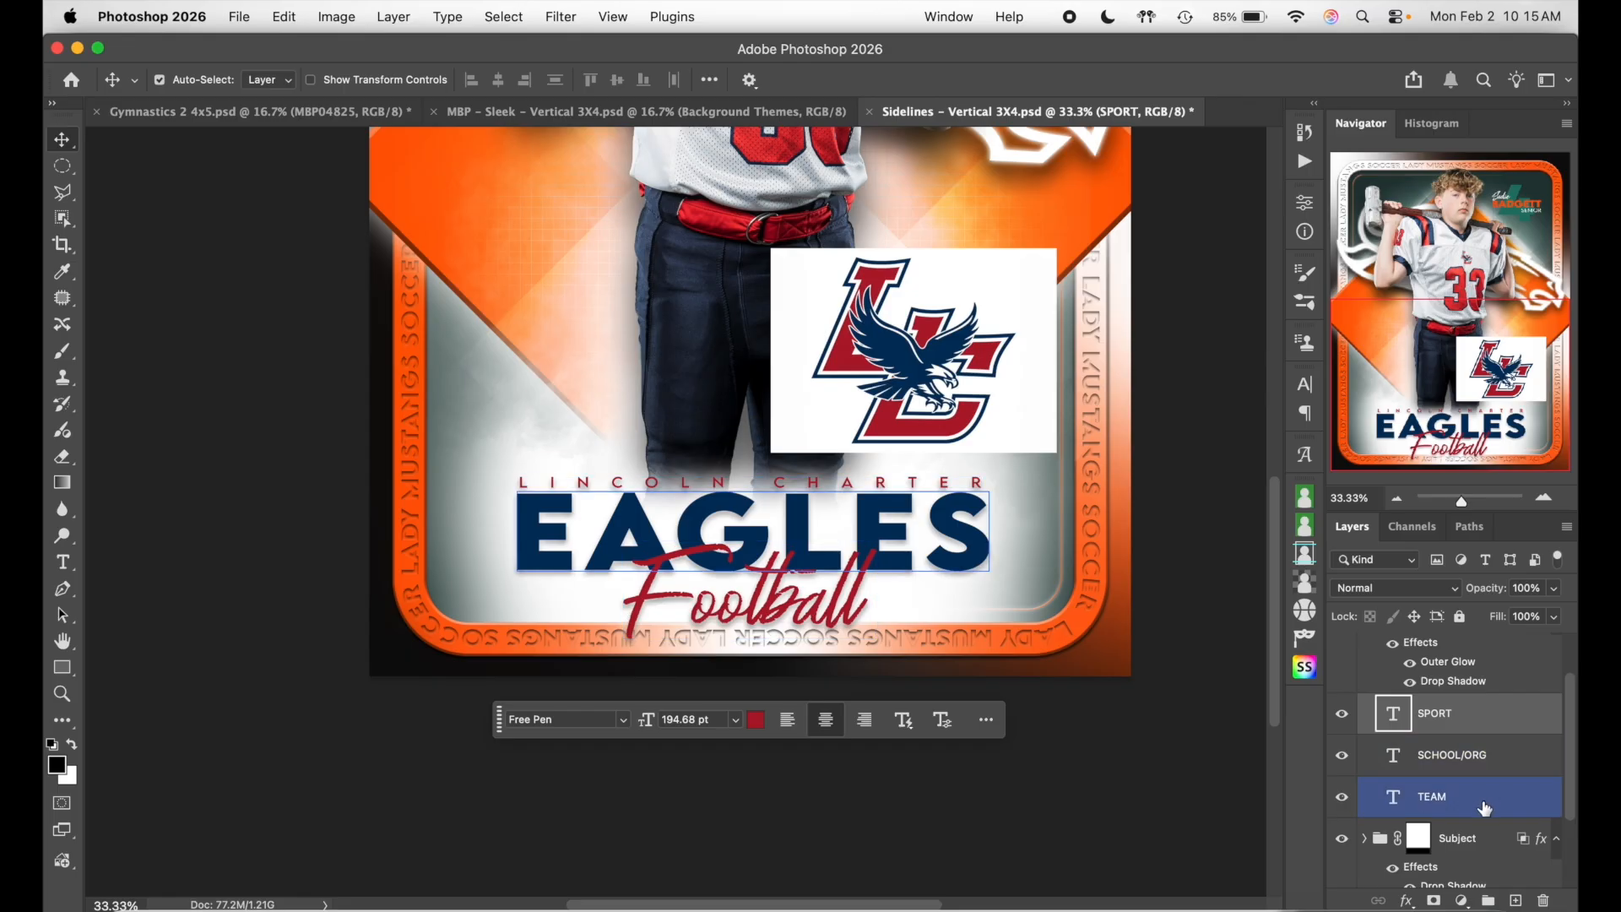
super+click(1485, 810)
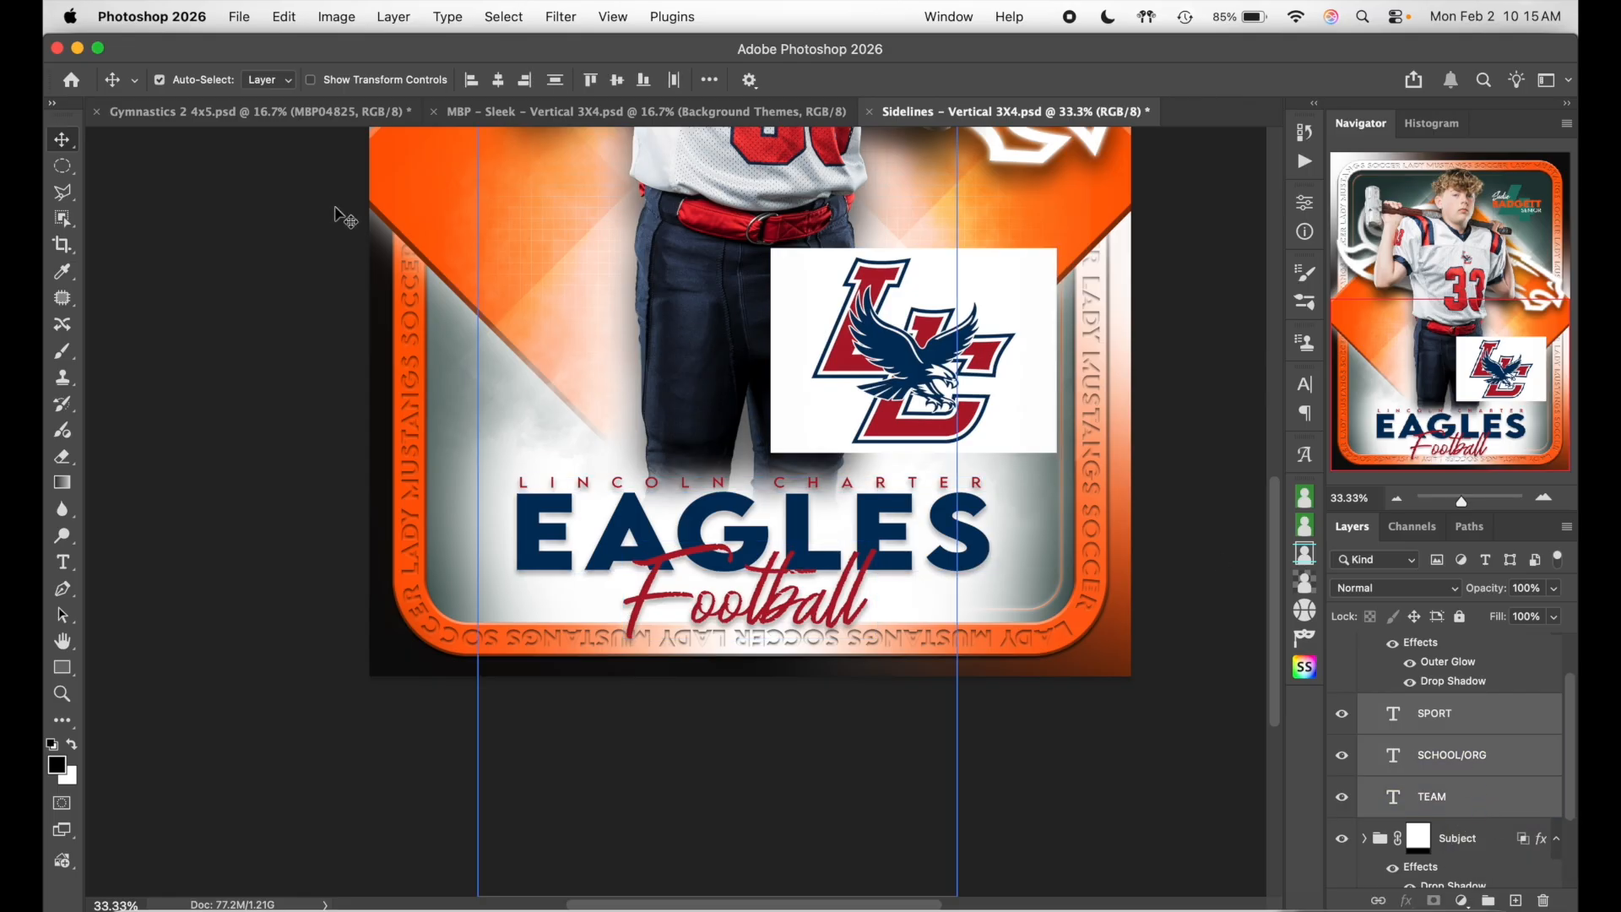
click(499, 81)
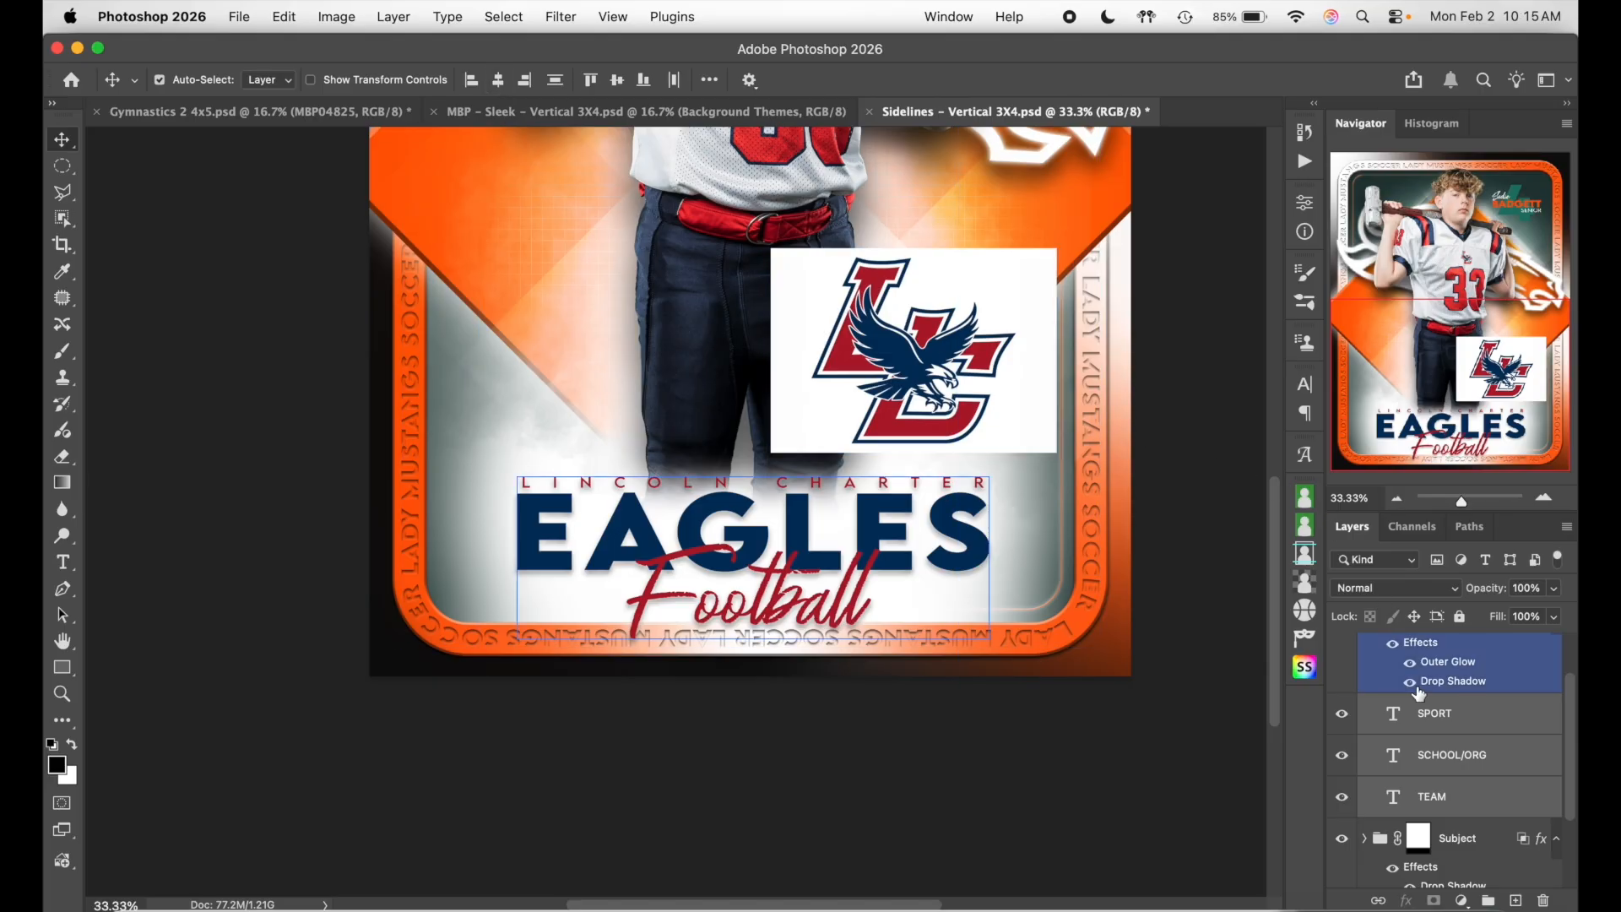
- Collapse the Bottom Text group and hide the LC logo image
click(1479, 753)
scroll(1198, 635, up, 2)
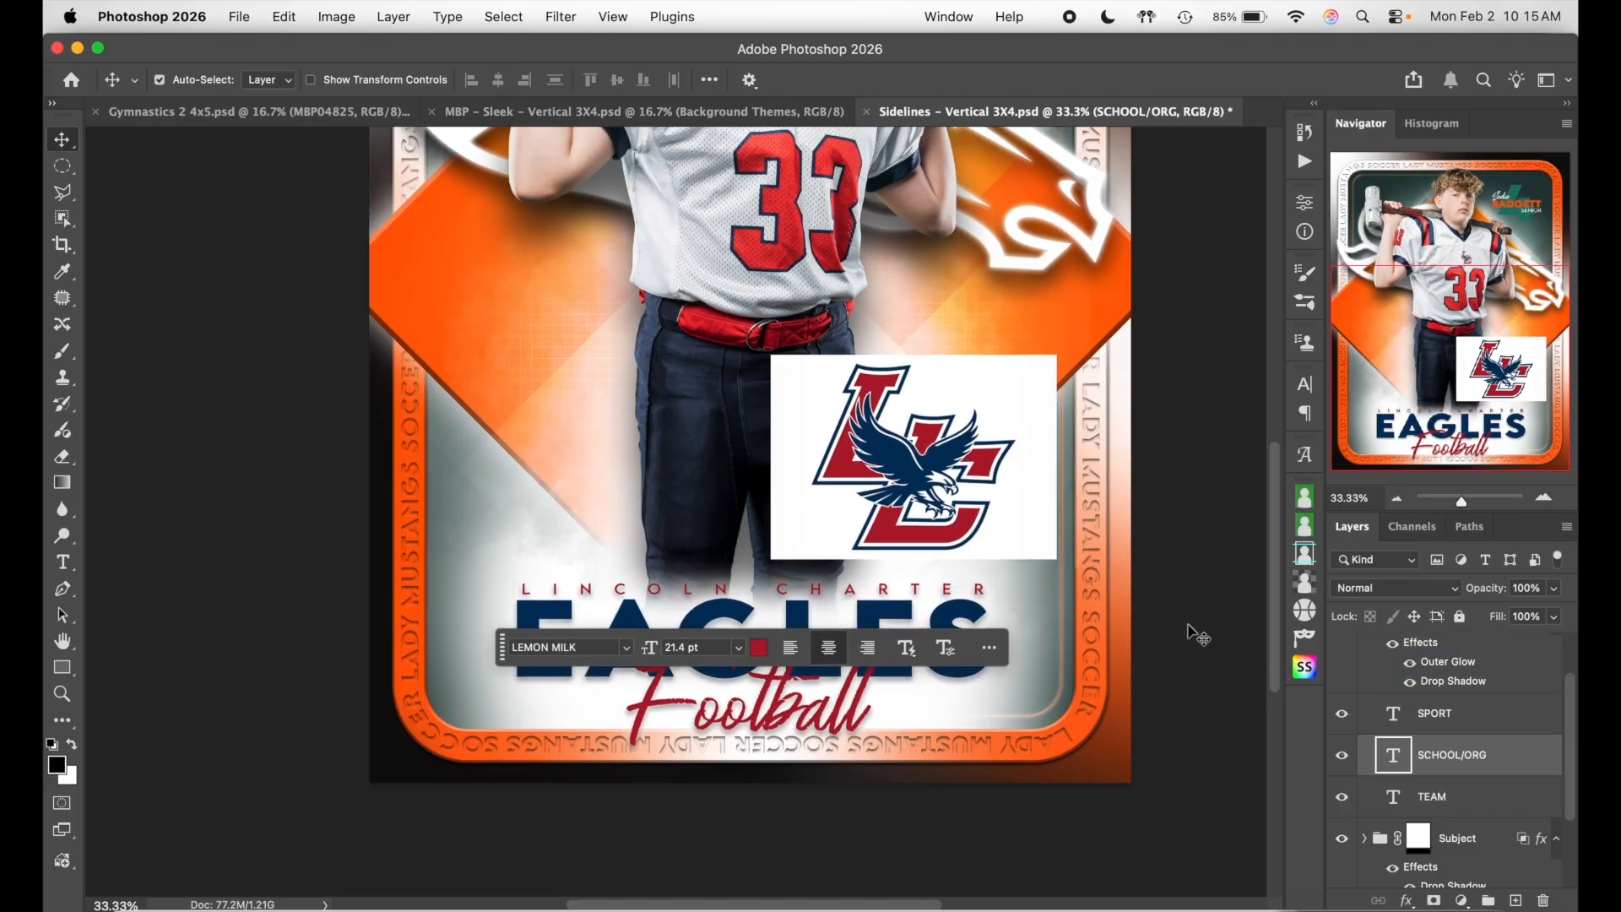
scroll(1435, 726, up, 2)
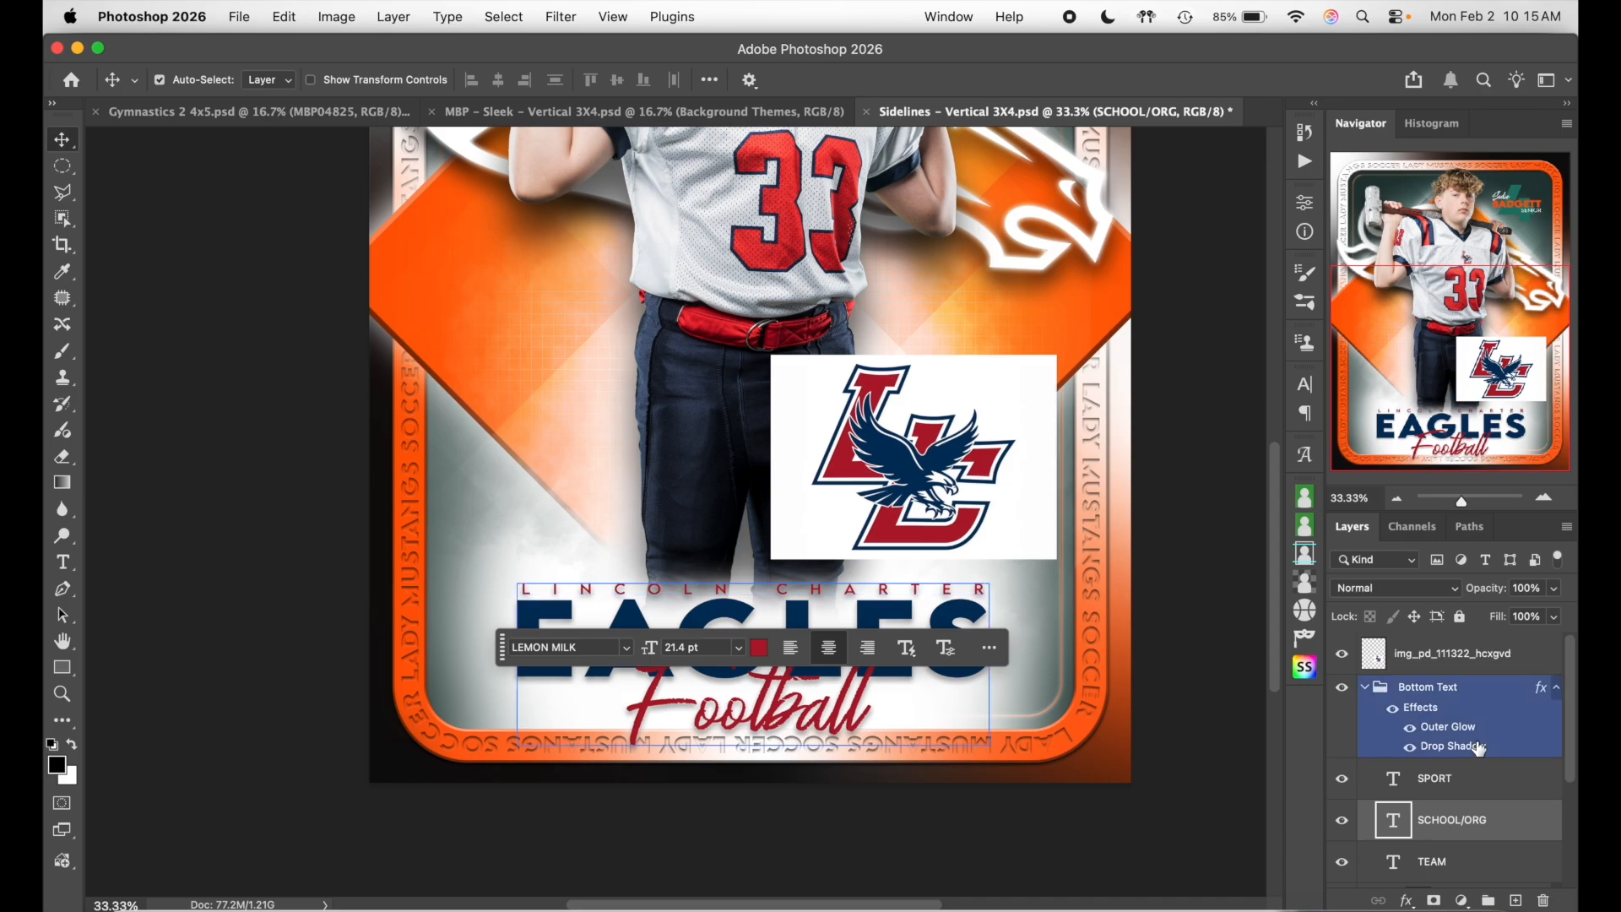
click(1364, 688)
click(1341, 653)
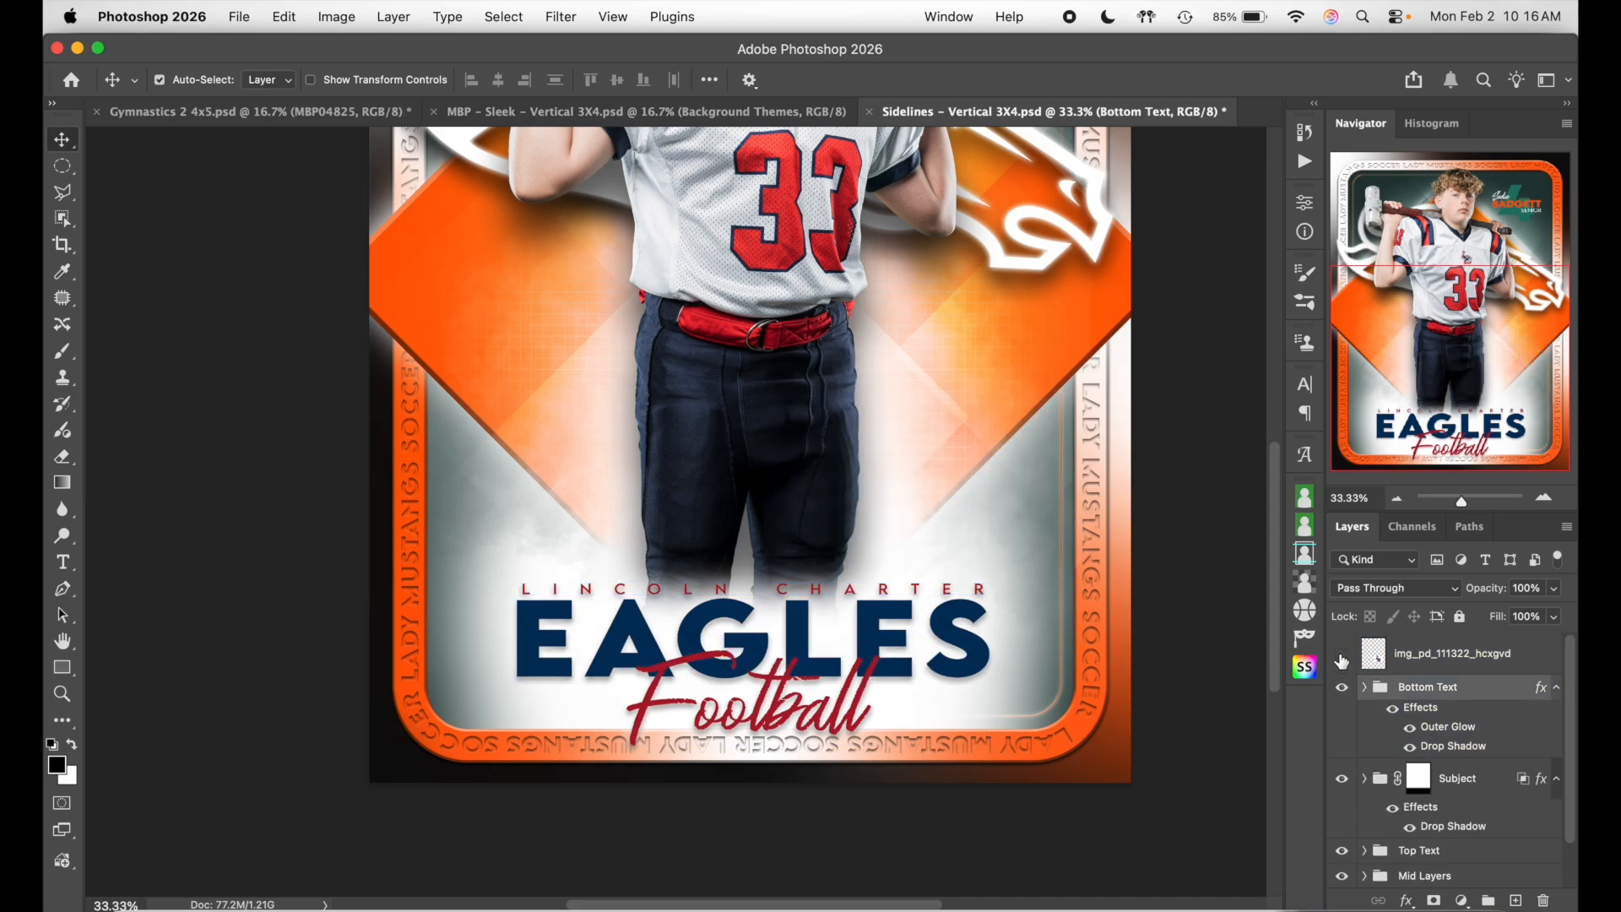
- Turn the LC logo image layer's visibility back on
scroll(1232, 629, up, 2)
scroll(1232, 629, down, 2)
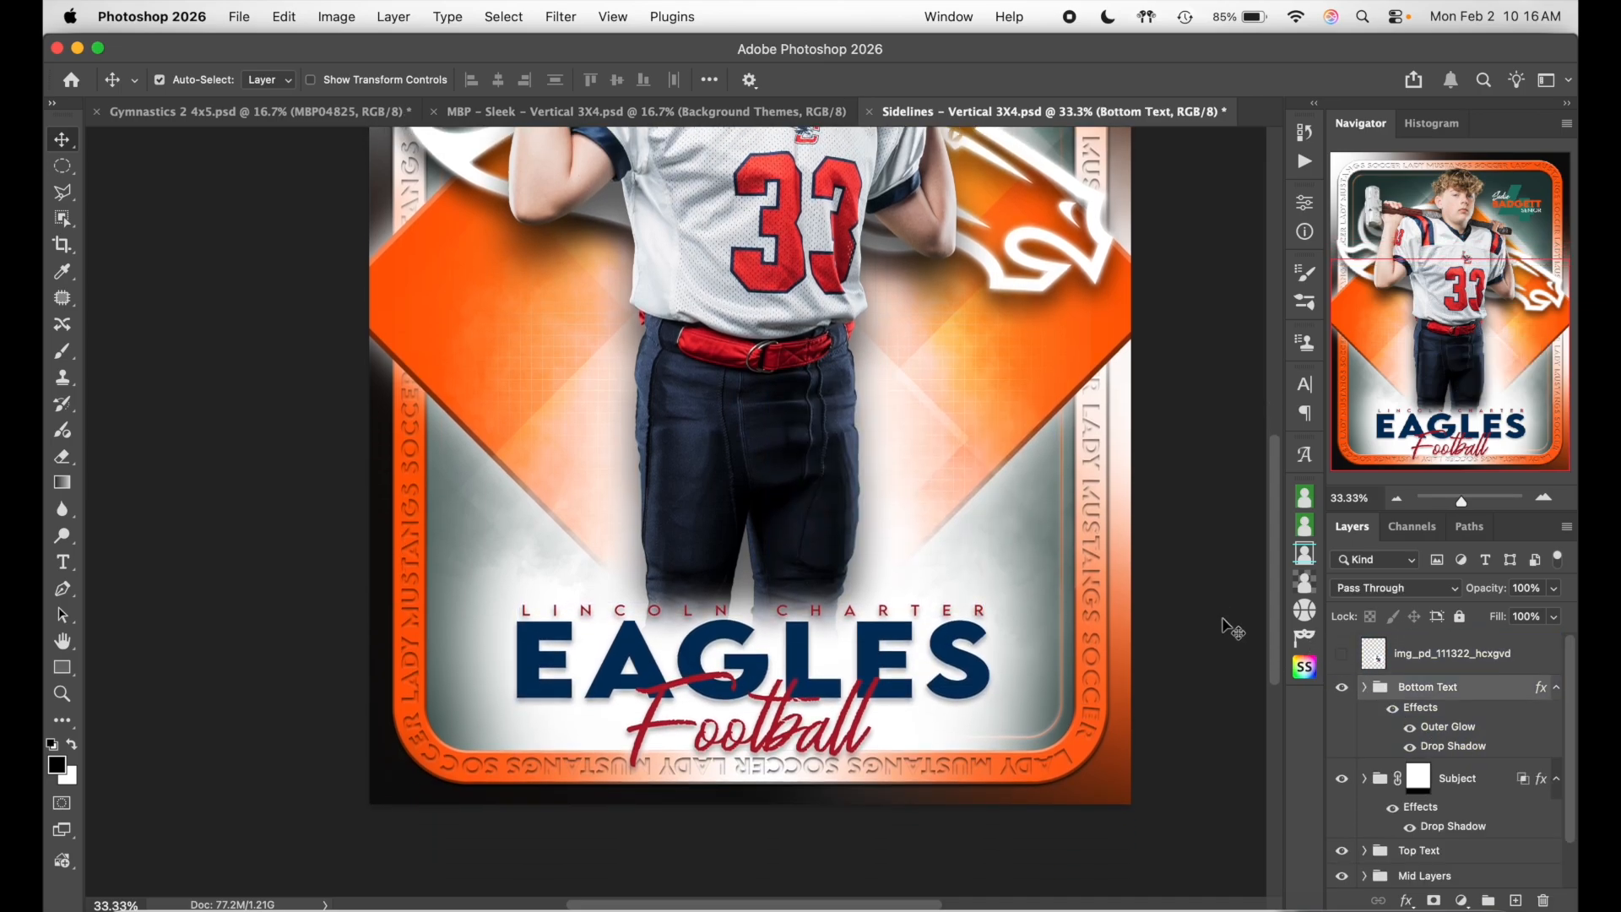
click(1342, 653)
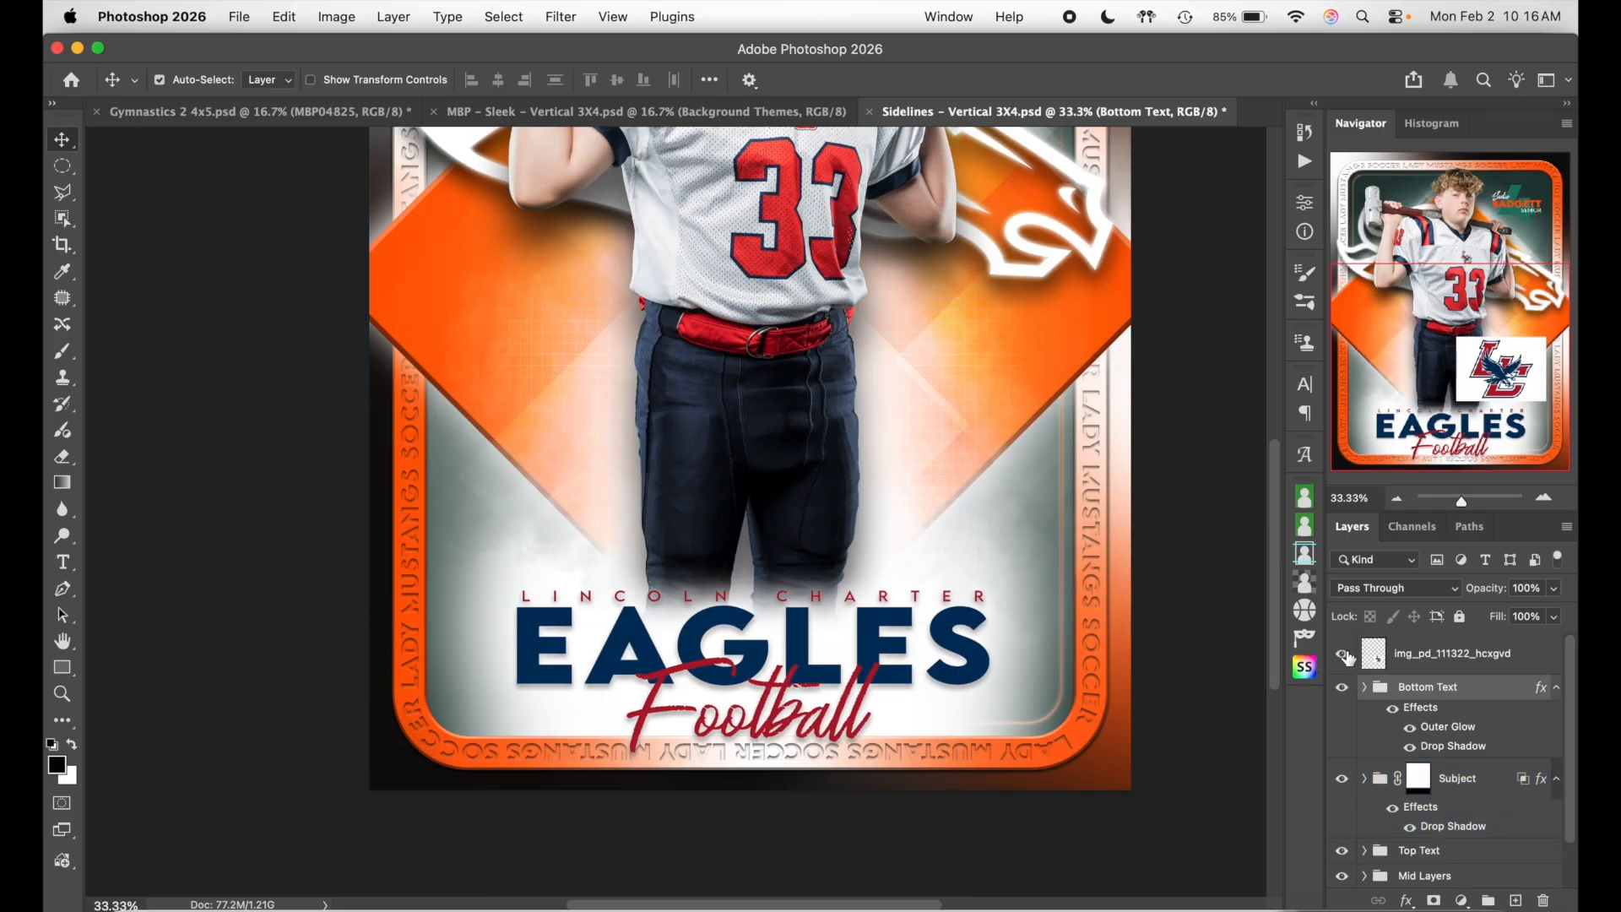
scroll(1445, 714, down, 1)
- Expand the Background Layers group and toggle the Background Color fill off and on
click(1435, 850)
click(1364, 875)
scroll(1469, 844, down, 1)
scroll(1469, 842, down, 2)
click(1469, 842)
scroll(1469, 842, down, 1)
click(1469, 842)
scroll(1468, 843, down, 1)
click(1469, 843)
click(1359, 875)
click(1345, 874)
click(1345, 875)
scroll(1183, 728, up, 2)
scroll(1182, 726, up, 2)
- Select and deselect the Edge Color and Background Color layers on the canvas to inspect them
click(1127, 353)
scroll(1131, 354, up, 3)
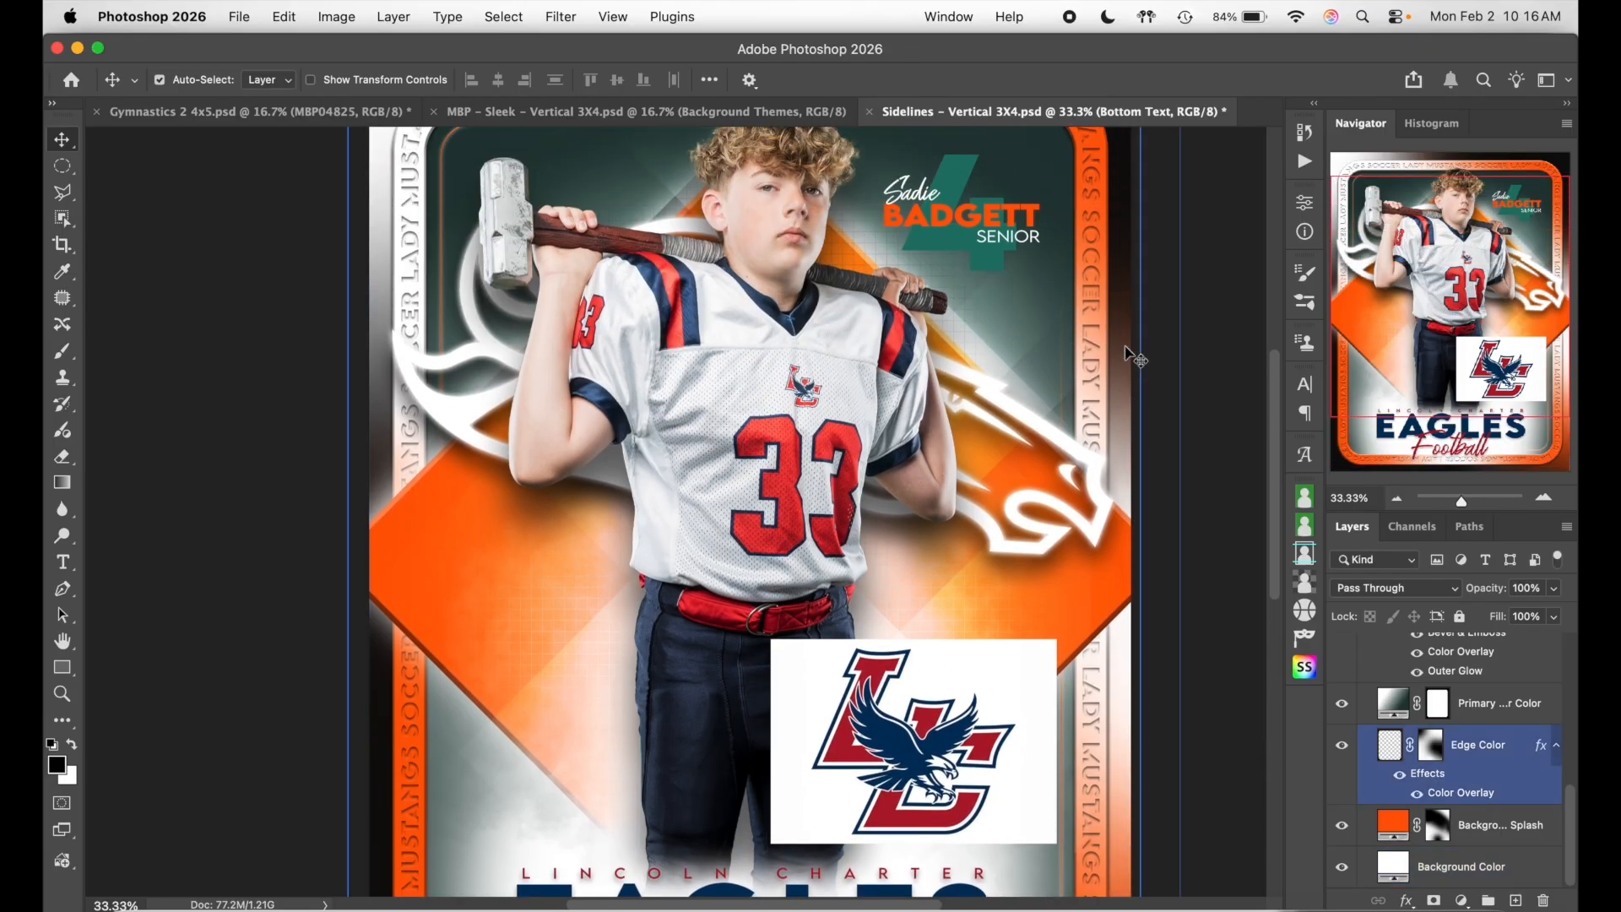
scroll(1133, 357, up, 4)
click(403, 211)
click(874, 297)
click(476, 208)
click(1096, 411)
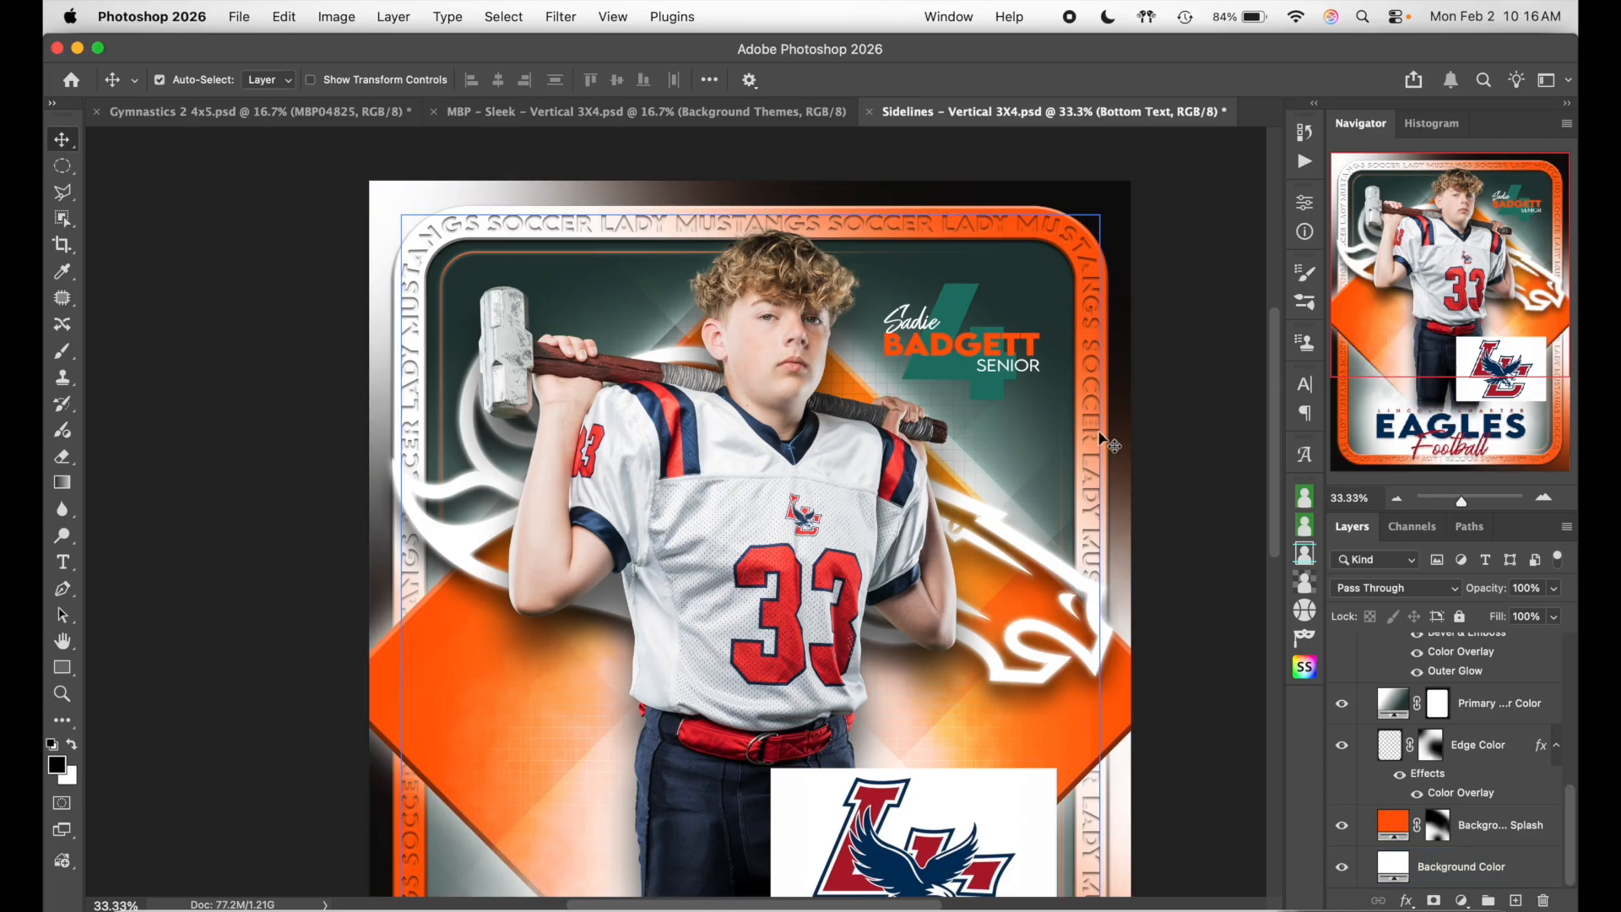
click(1095, 411)
scroll(1097, 422, down, 5)
scroll(1131, 591, down, 8)
click(1169, 608)
click(1139, 582)
click(1216, 525)
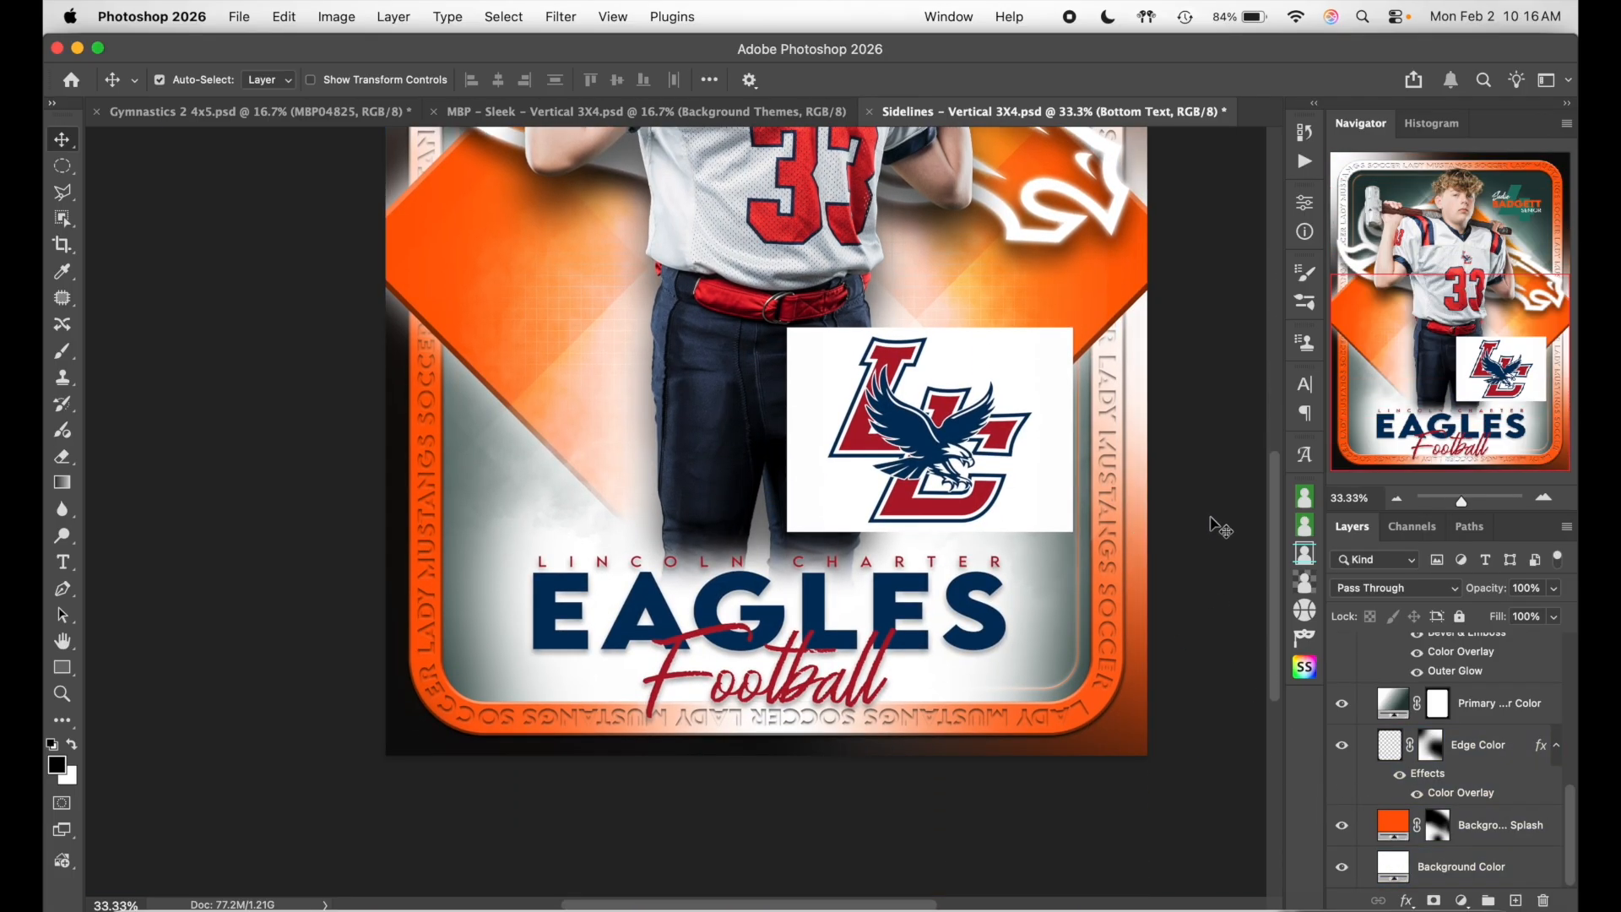
- Make the Background Color layer active in the Layers panel
scroll(1216, 525, up, 10)
scroll(1220, 527, down, 2)
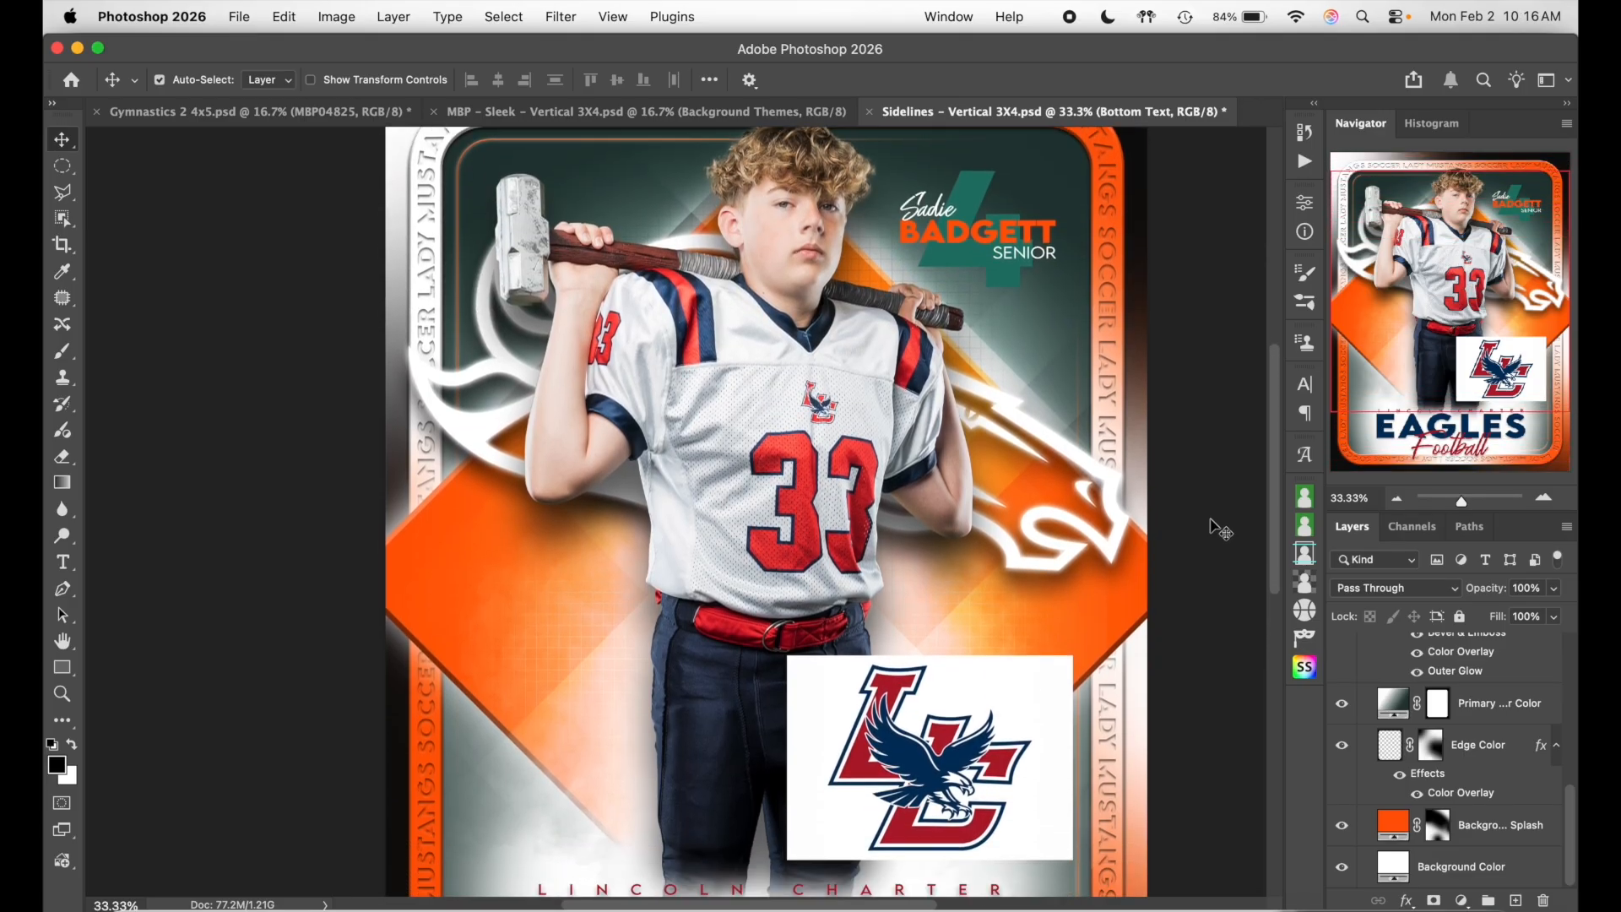
scroll(1256, 771, down, 3)
click(1258, 784)
scroll(1257, 783, down, 2)
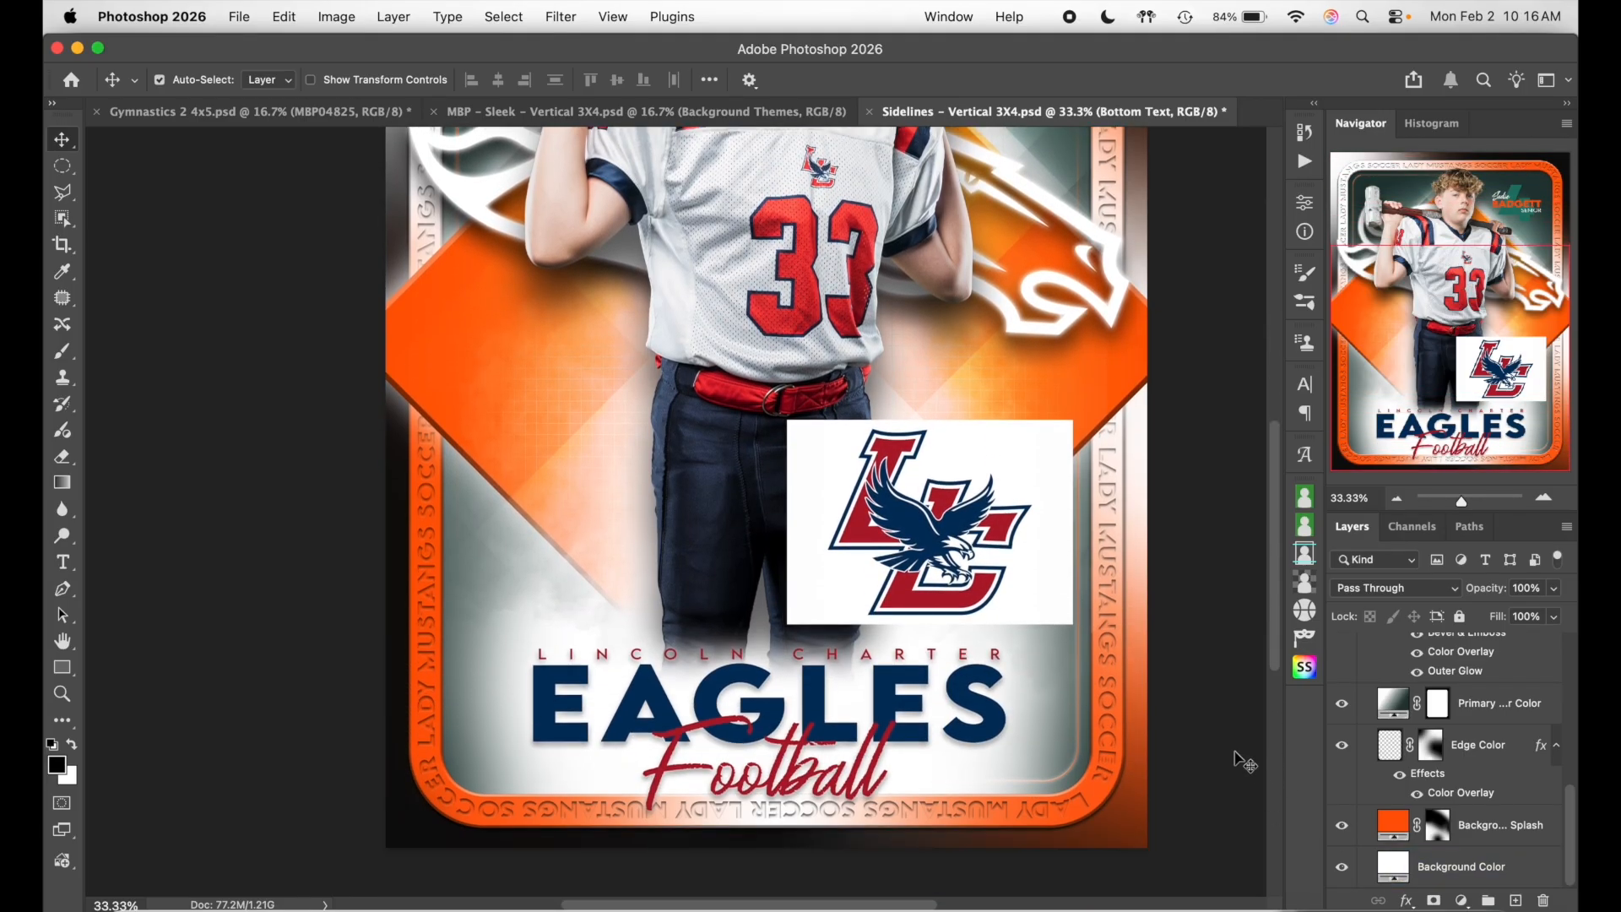
click(1397, 870)
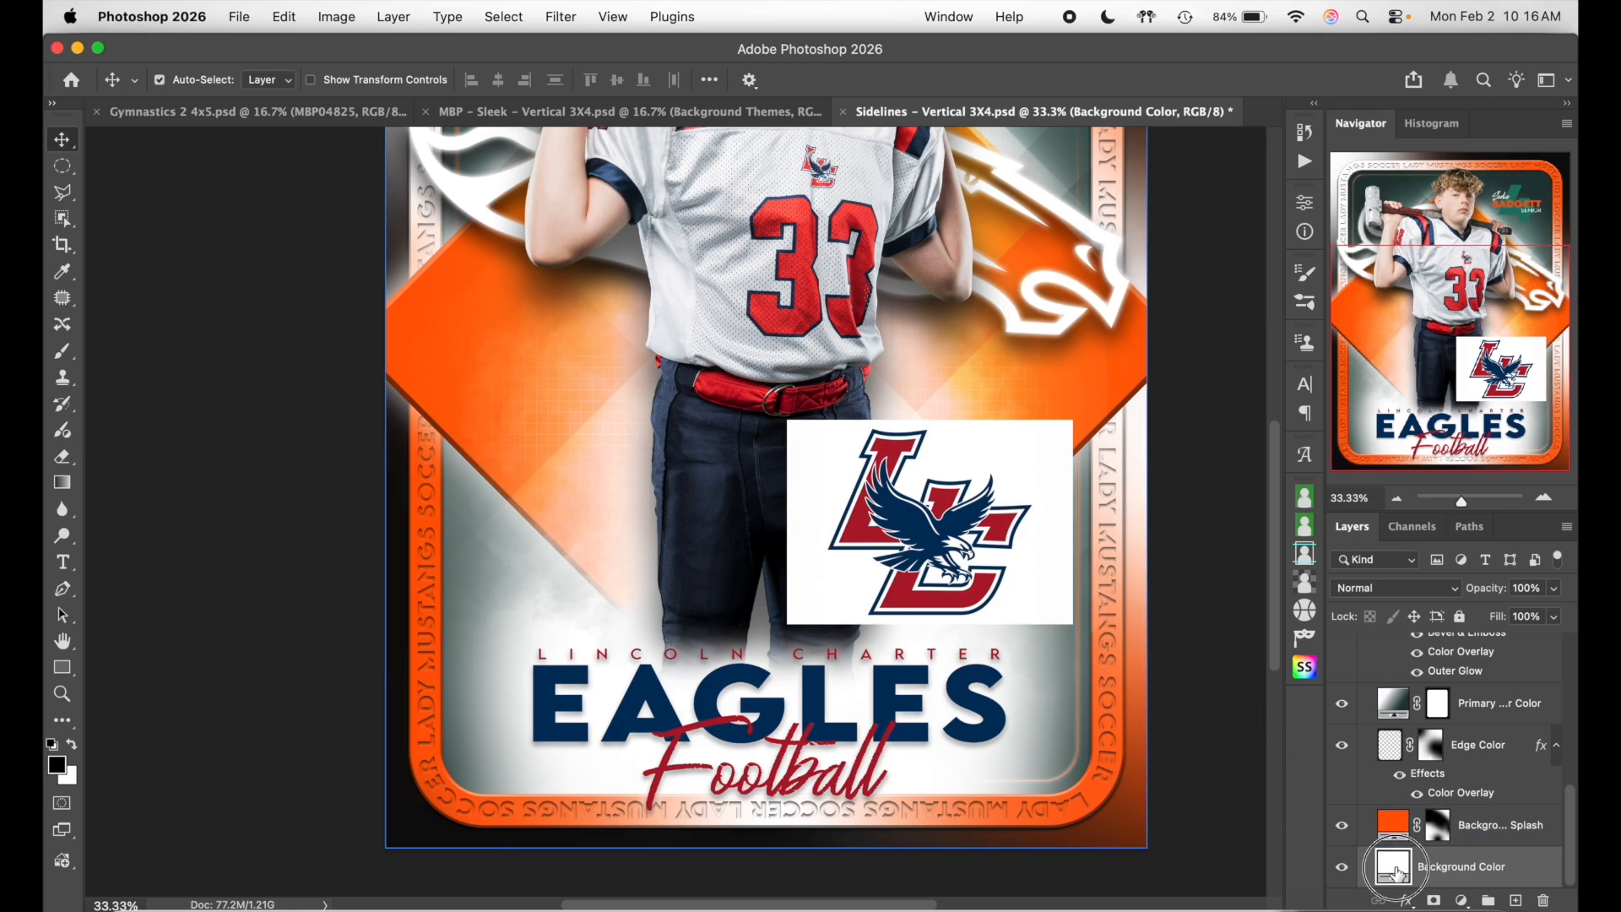
double_click(1393, 866)
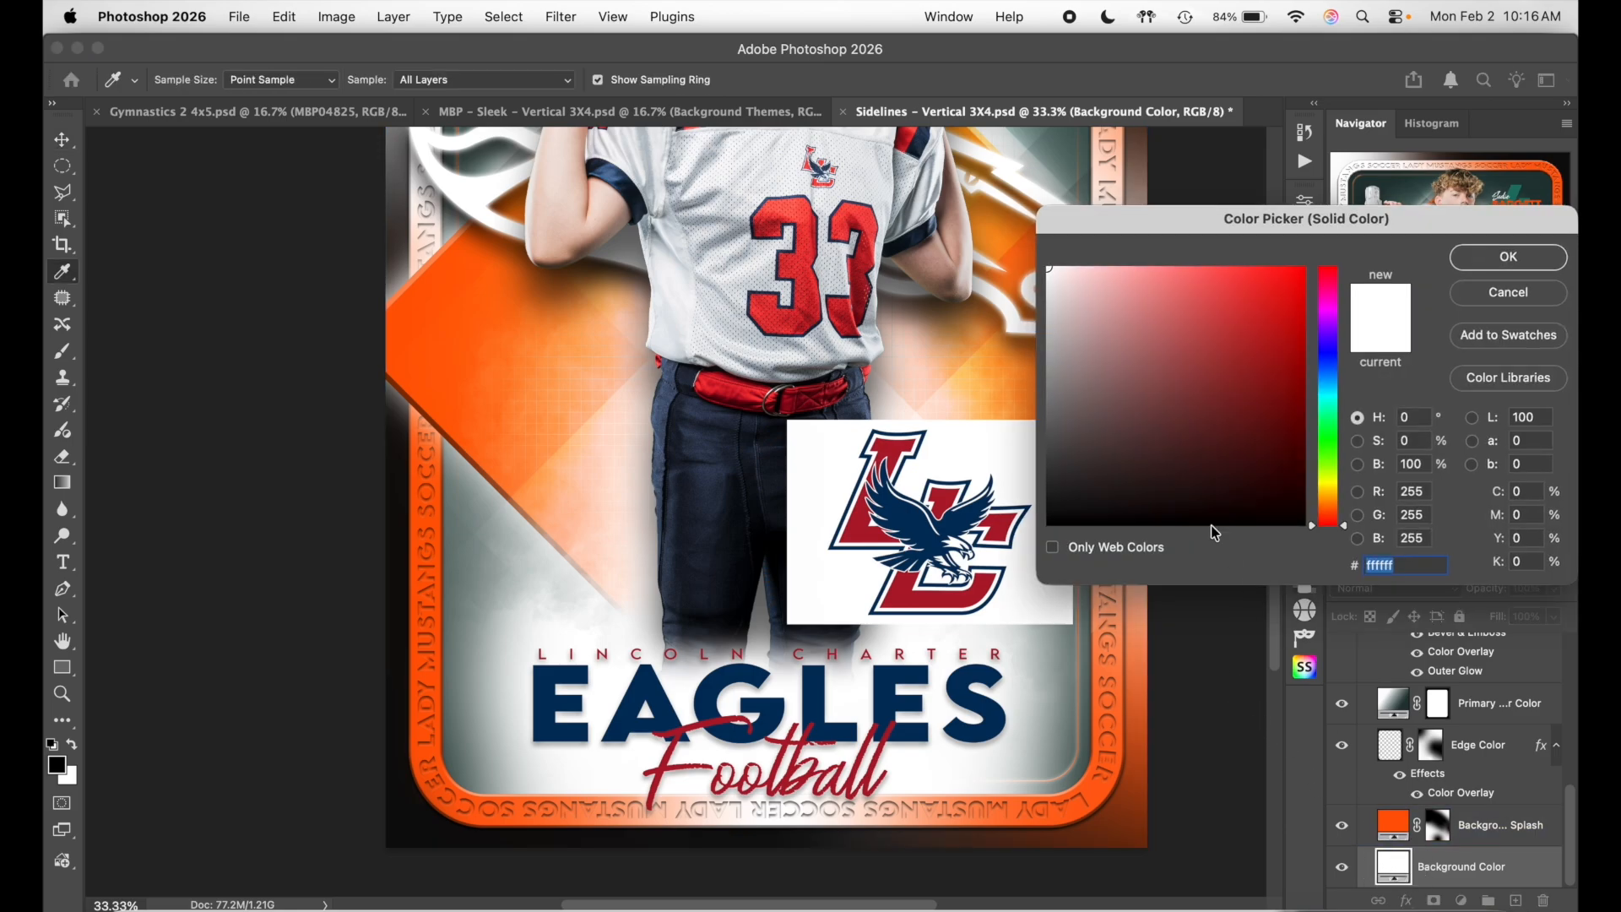
click(894, 442)
scroll(707, 405, up, 4)
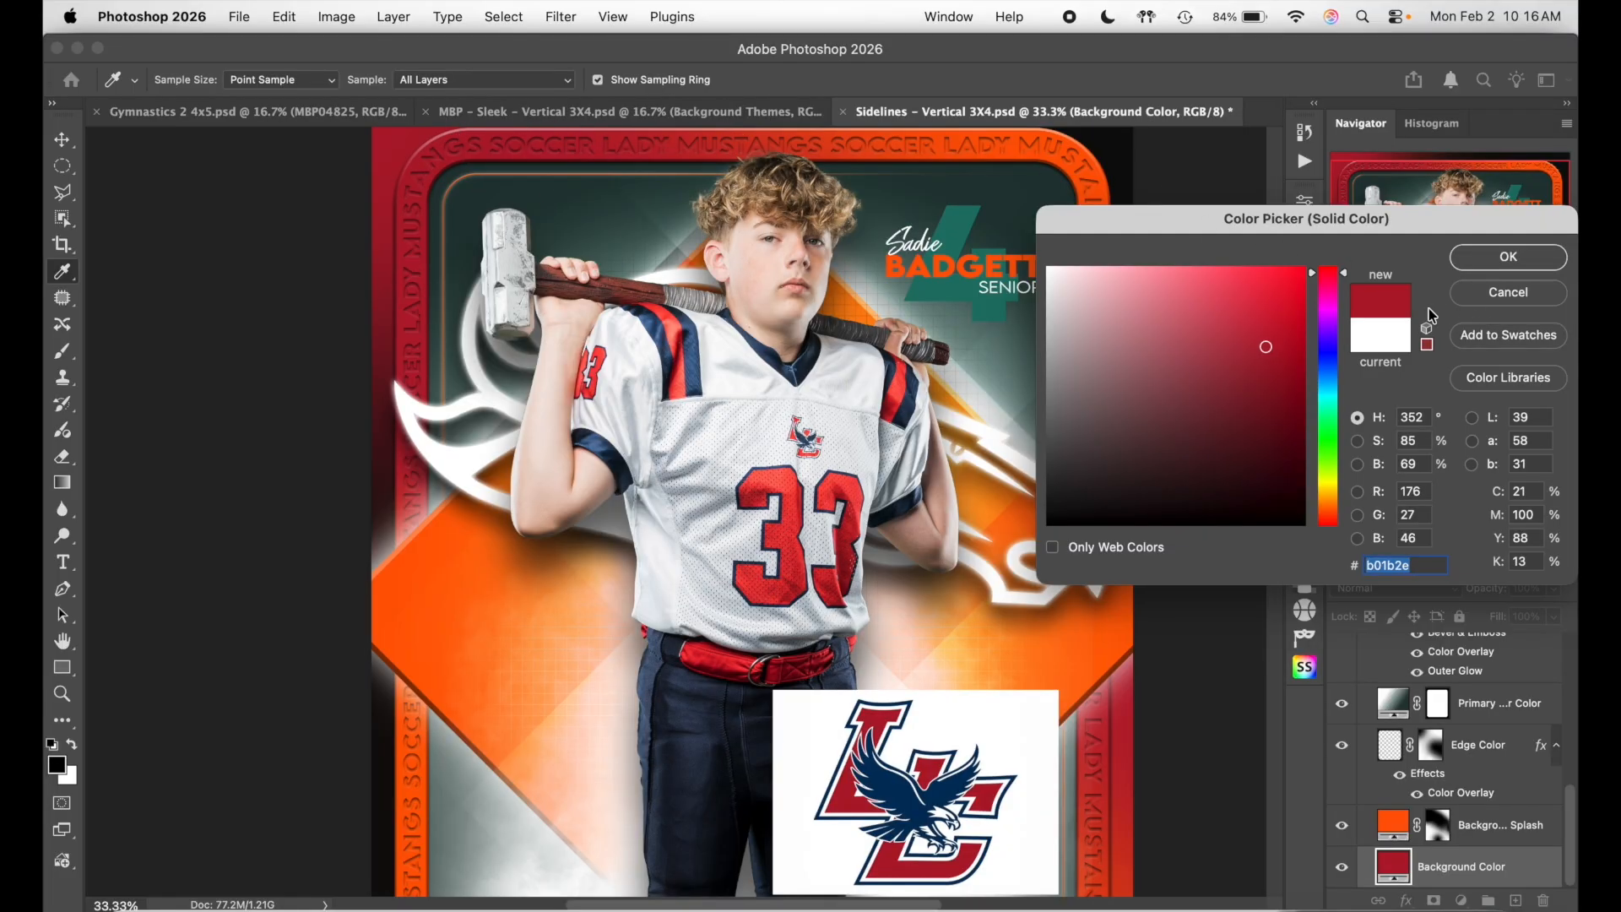
click(1070, 283)
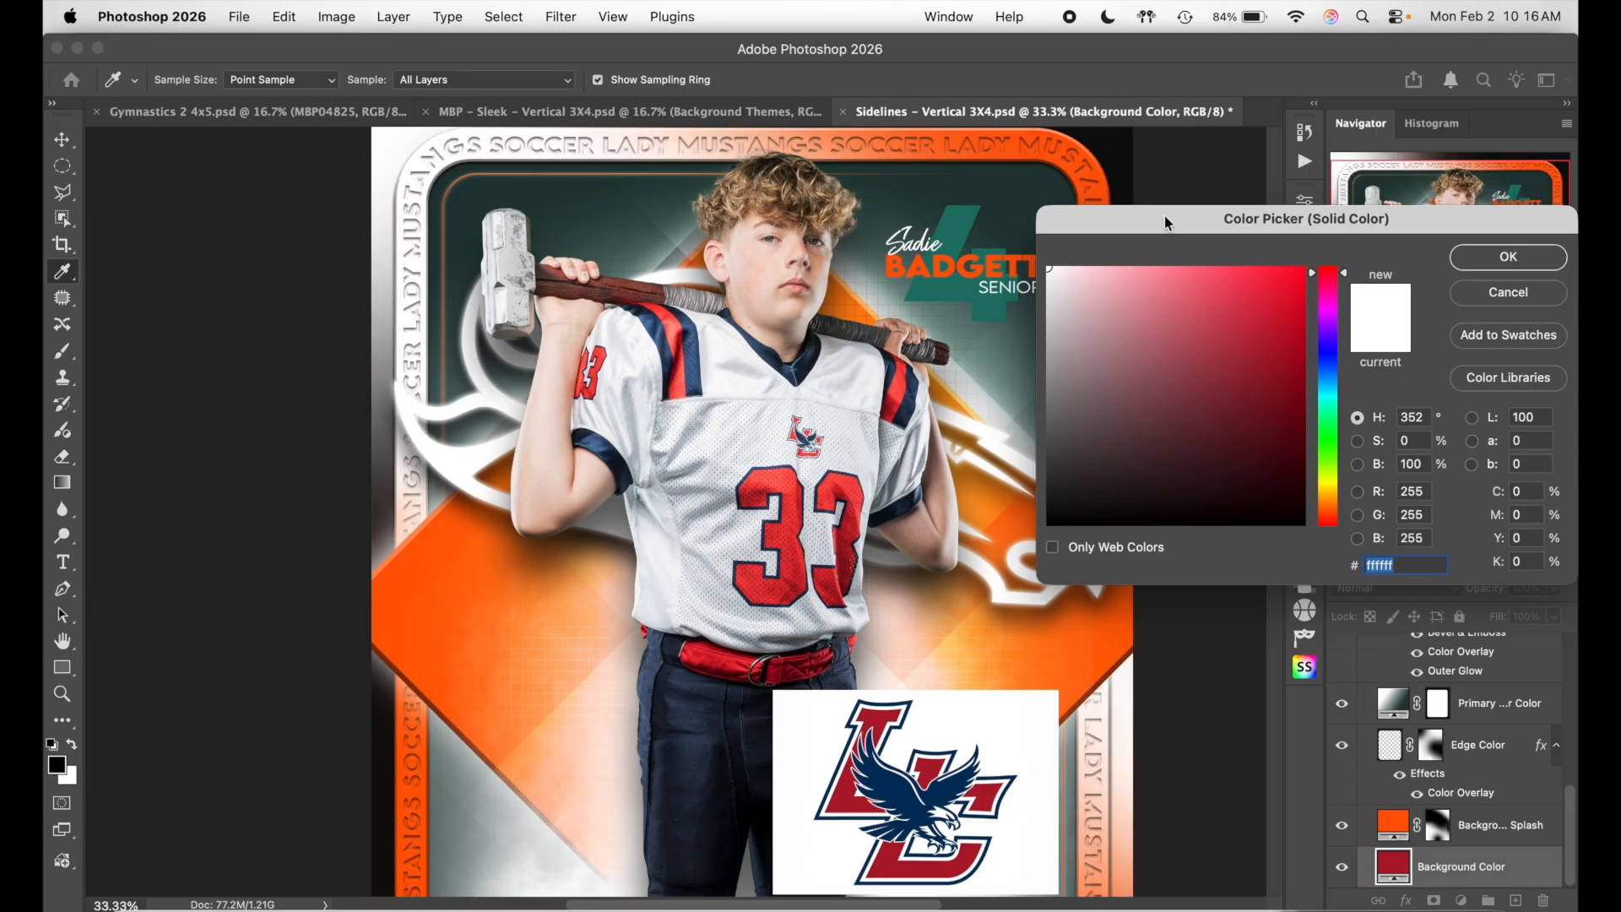
click(1508, 256)
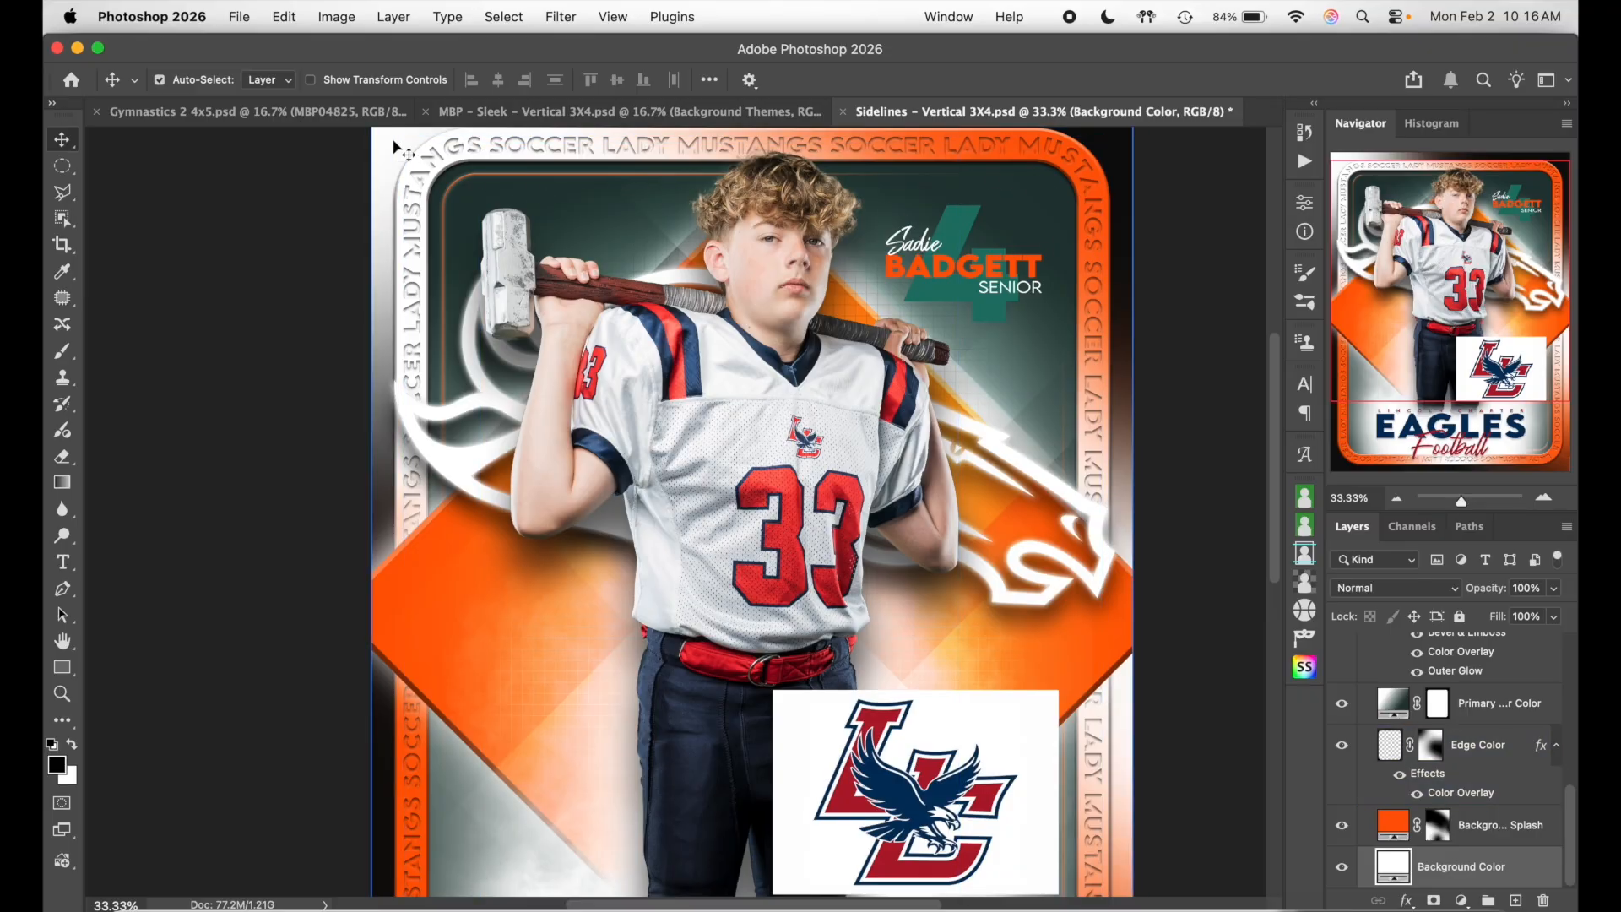
scroll(1021, 224, up, 3)
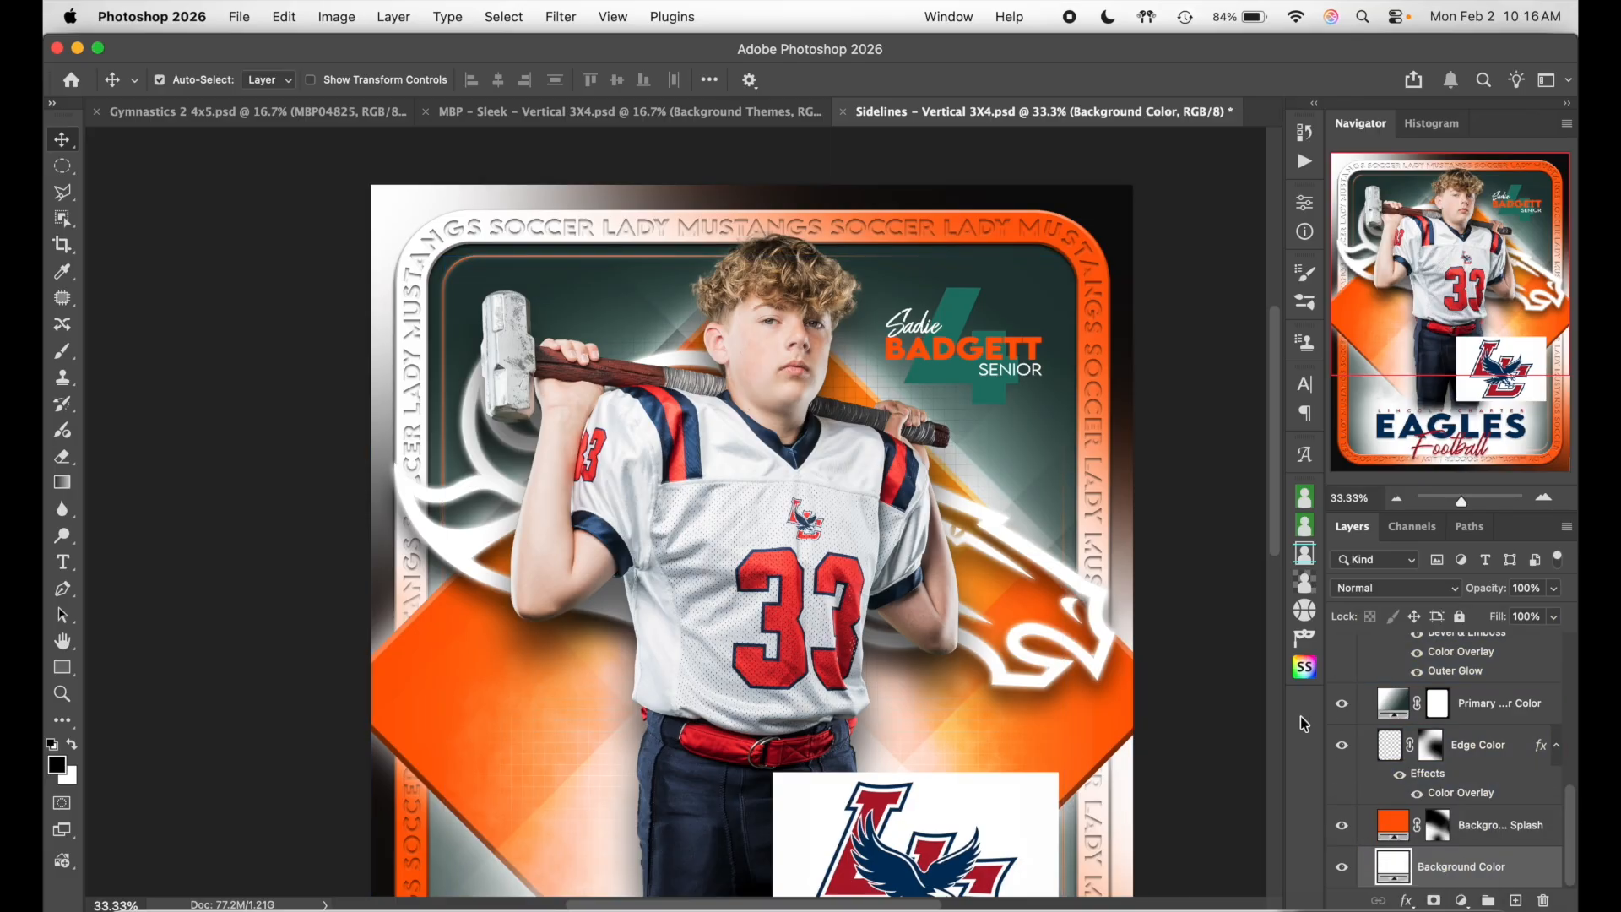
click(1342, 827)
click(1341, 828)
scroll(1180, 644, down, 10)
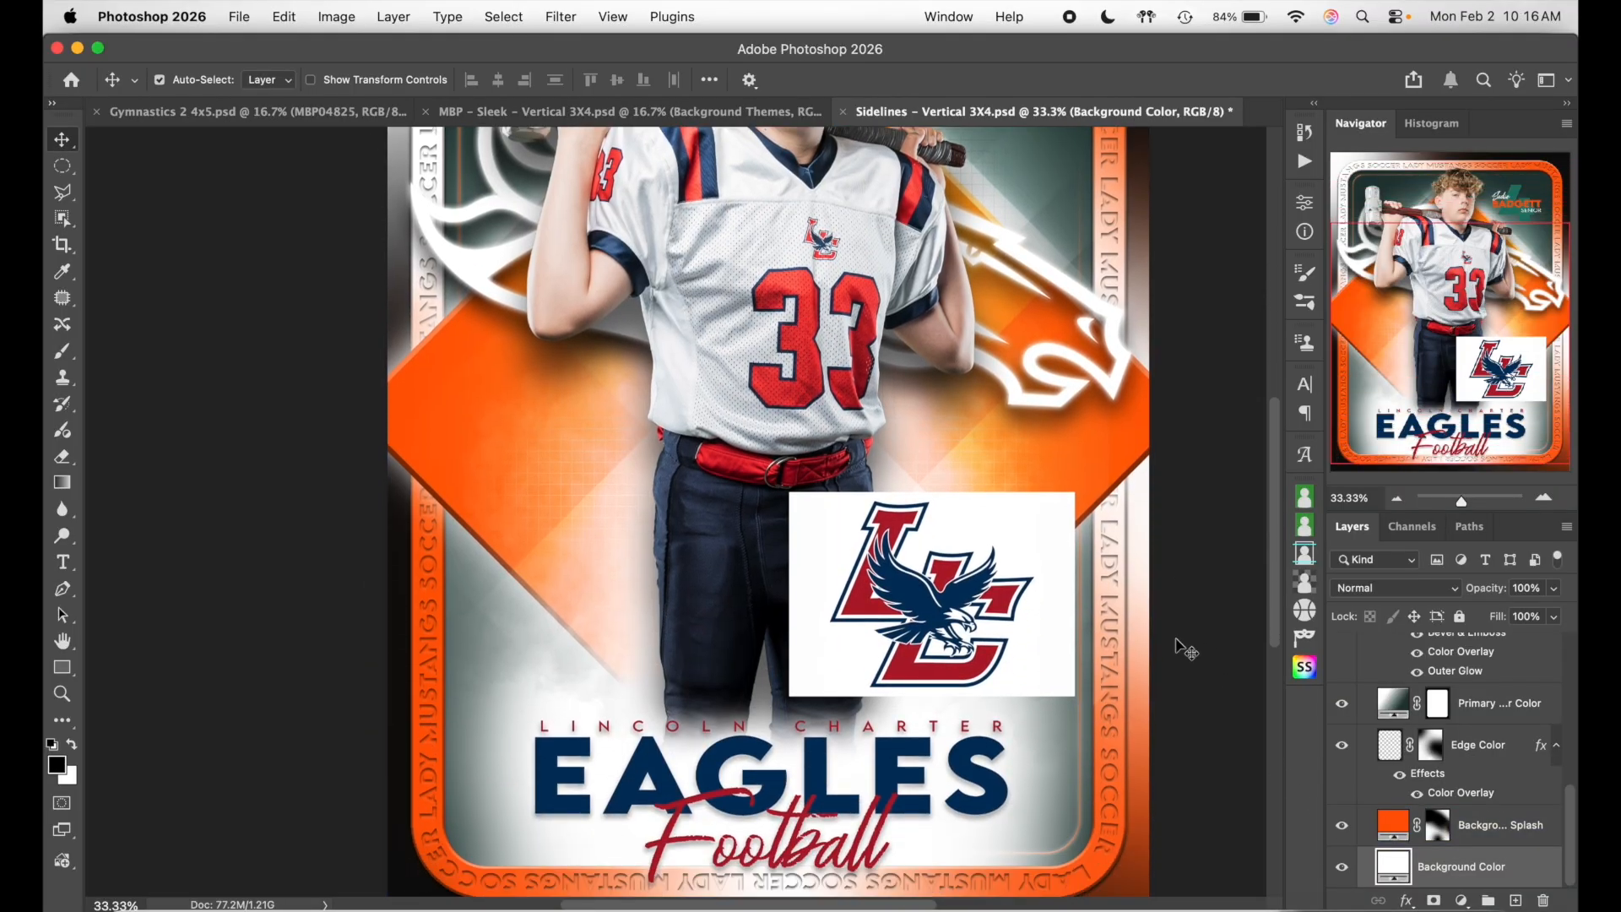
scroll(1182, 650, down, 3)
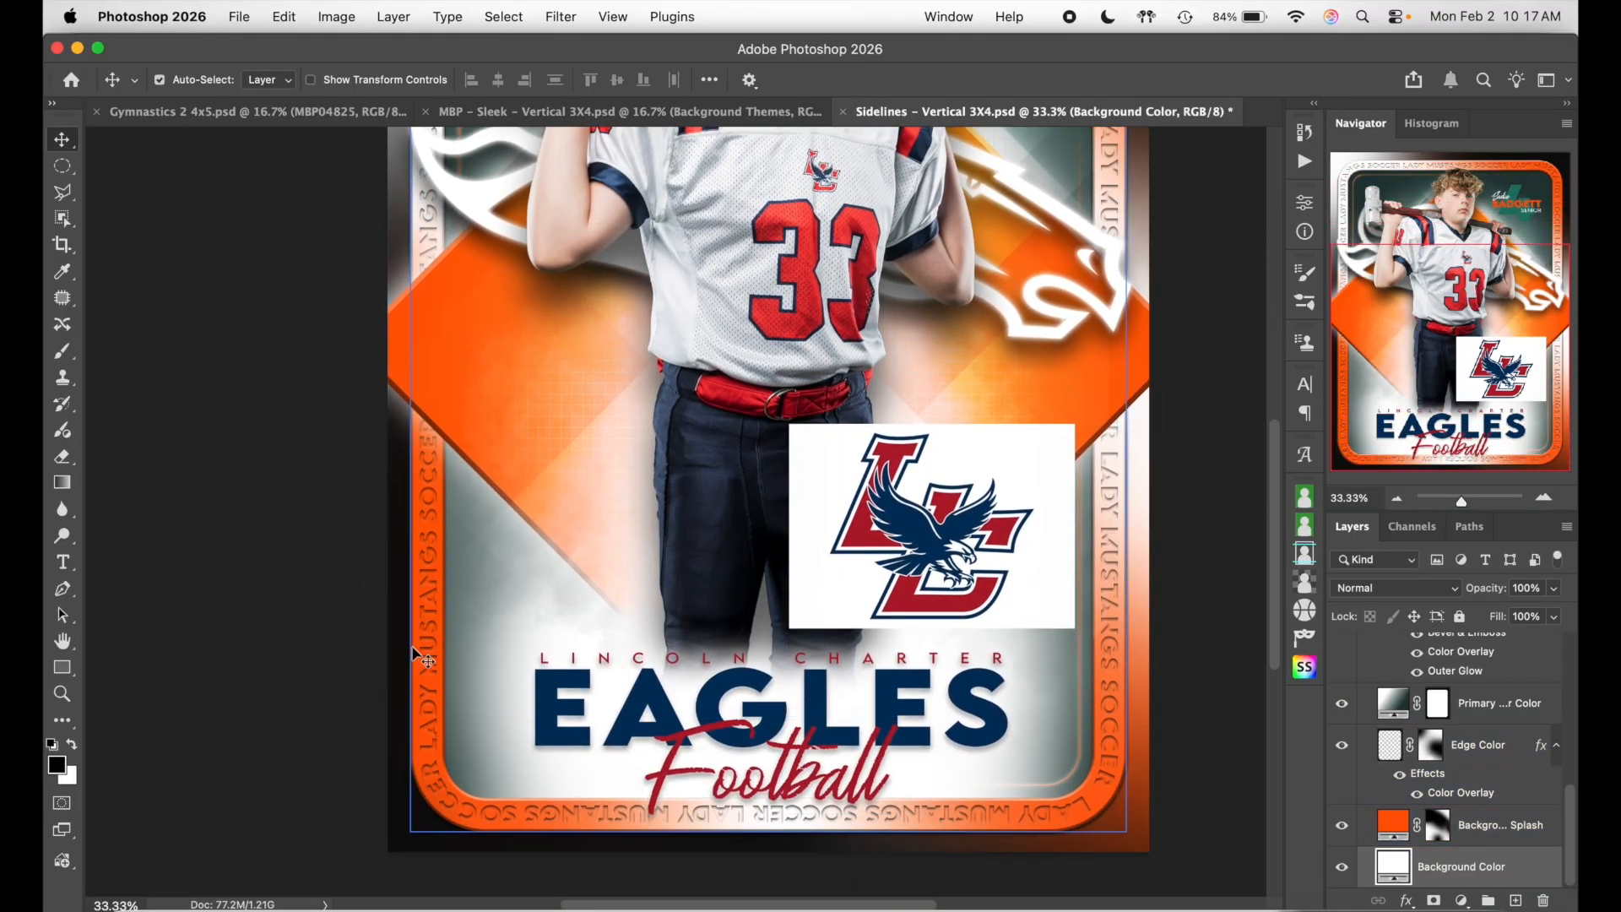
- Toggle the Background Splash layer off and on twice to check the orange splash
click(1359, 827)
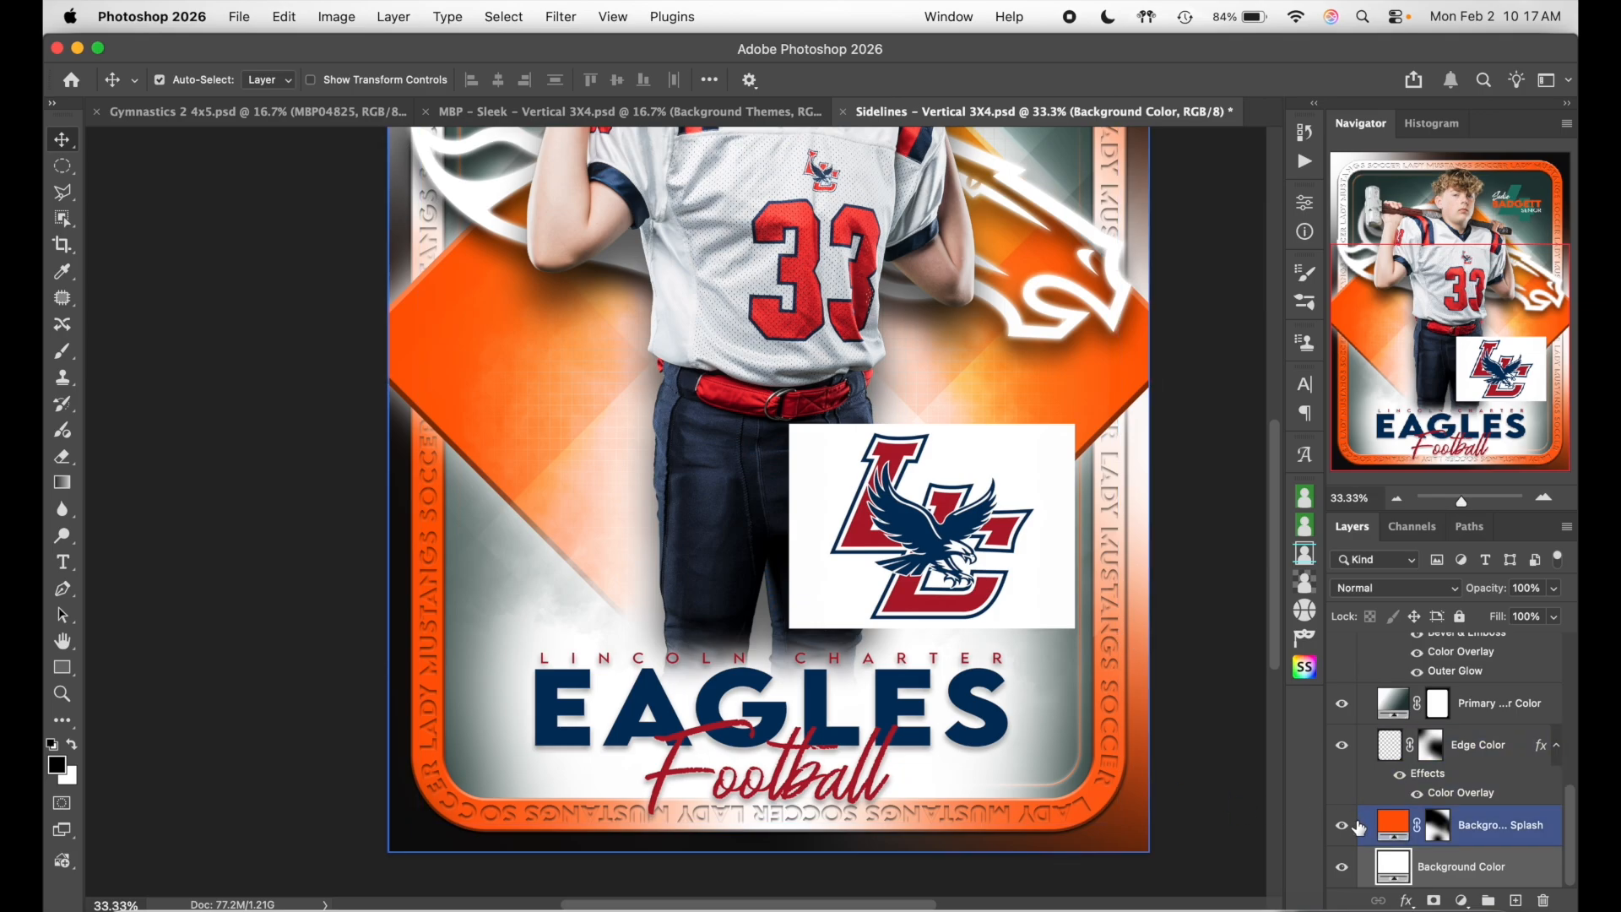
click(1343, 829)
click(1343, 829)
click(1343, 829)
click(1343, 829)
scroll(1411, 794, up, 5)
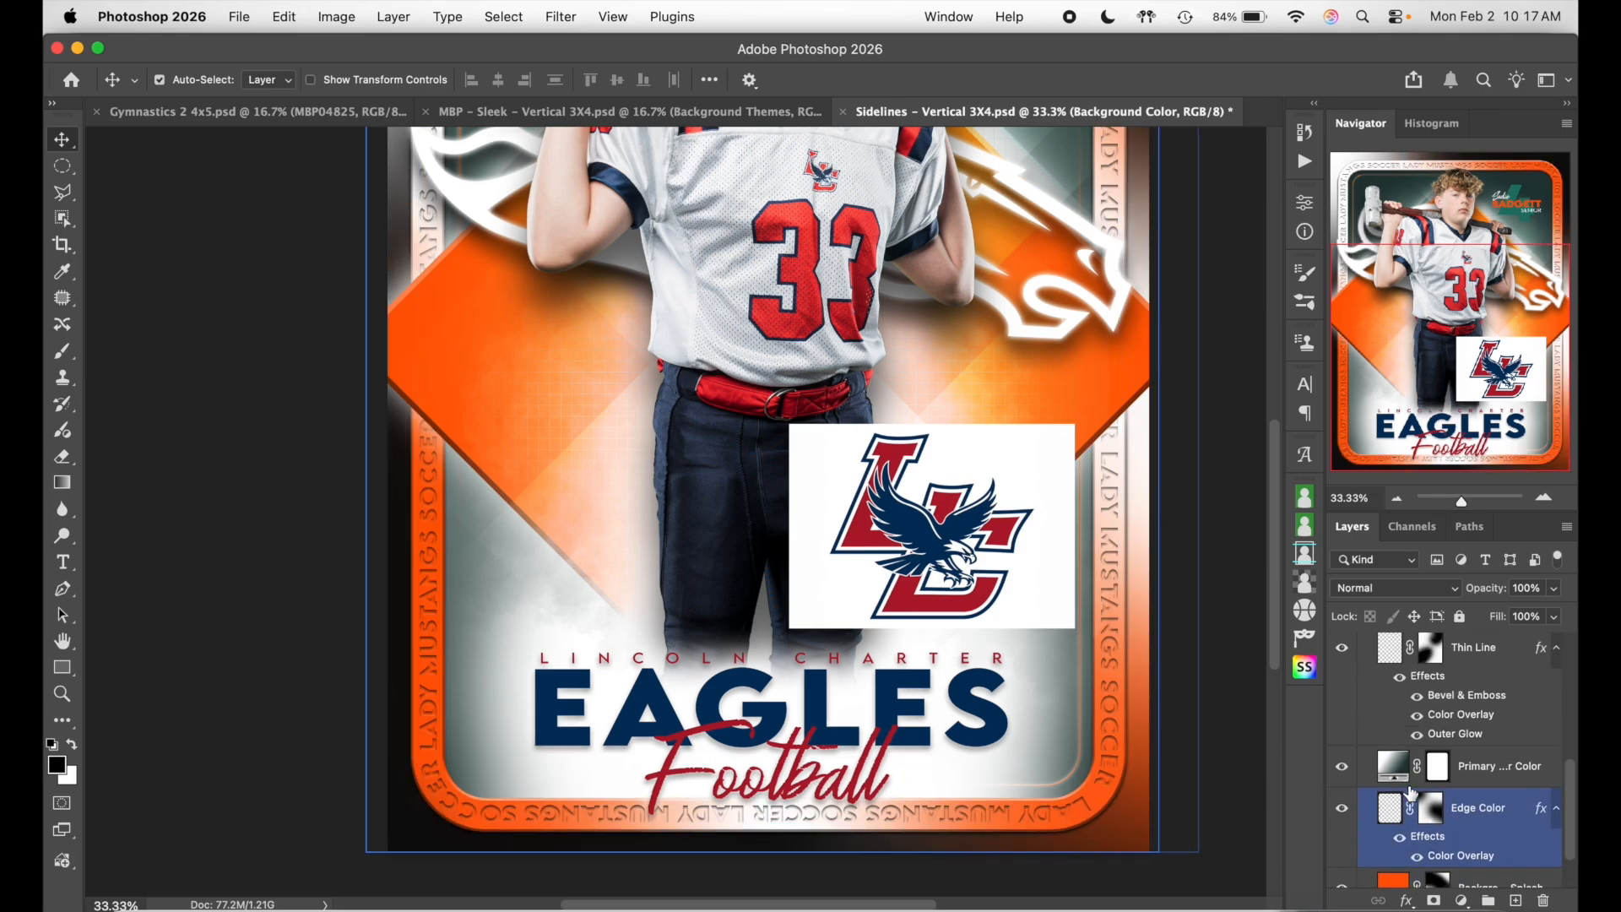
- Expand the Frame Text group and raise the Frame Text layer's Fill so the border lettering shows
click(1412, 794)
click(1372, 693)
click(1365, 693)
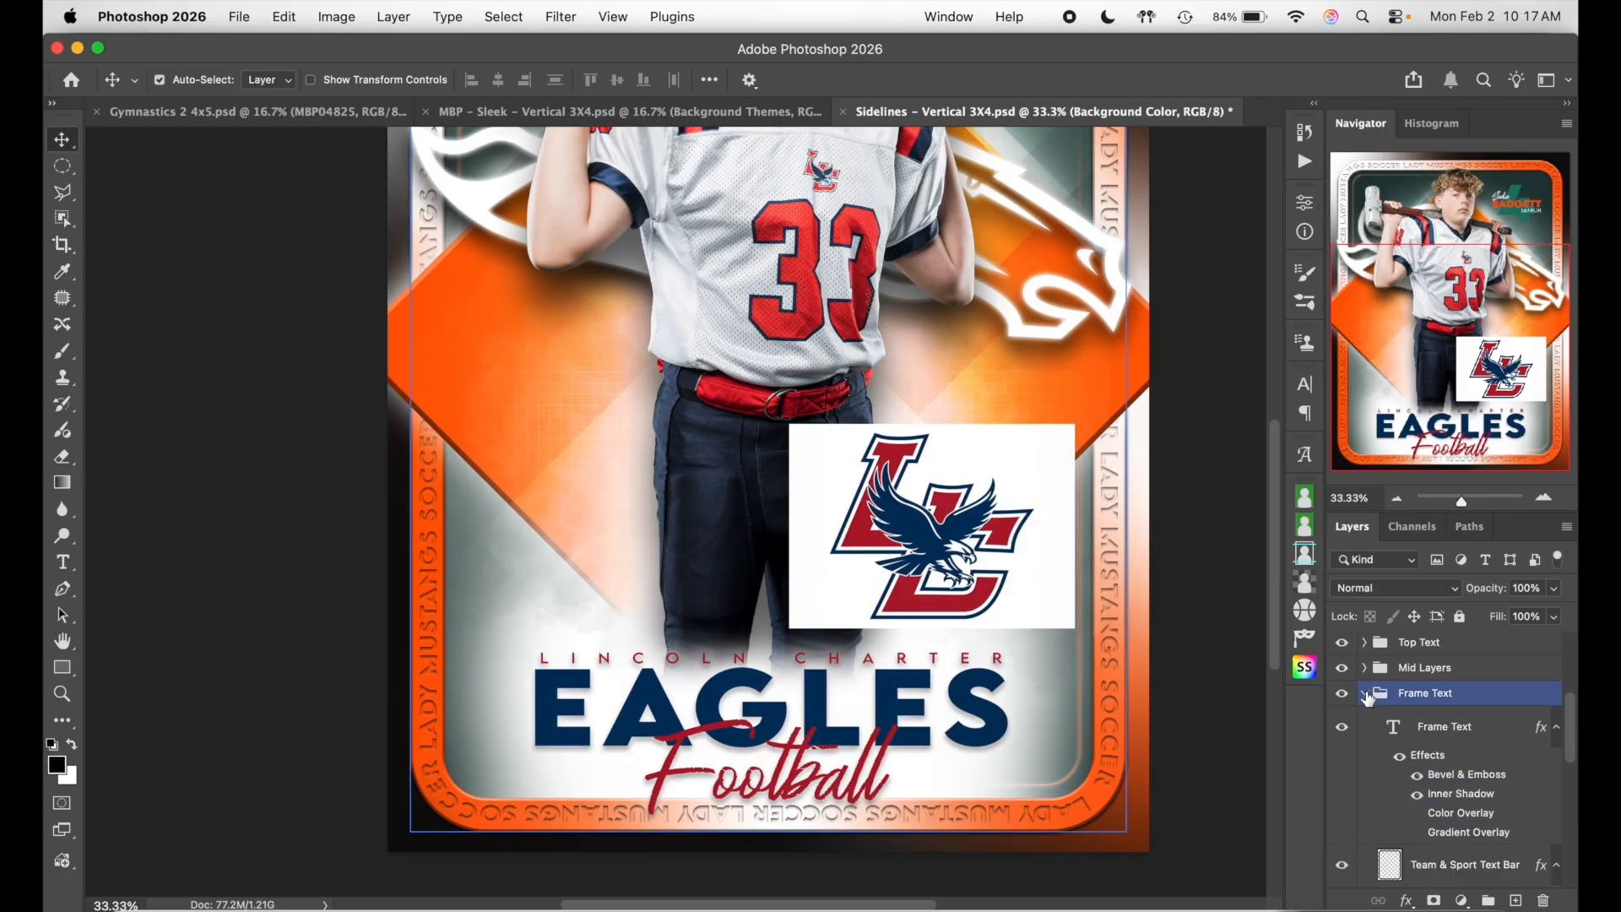
click(1401, 752)
scroll(1411, 802, down, 1)
click(1454, 828)
scroll(1453, 829, down, 1)
click(1112, 663)
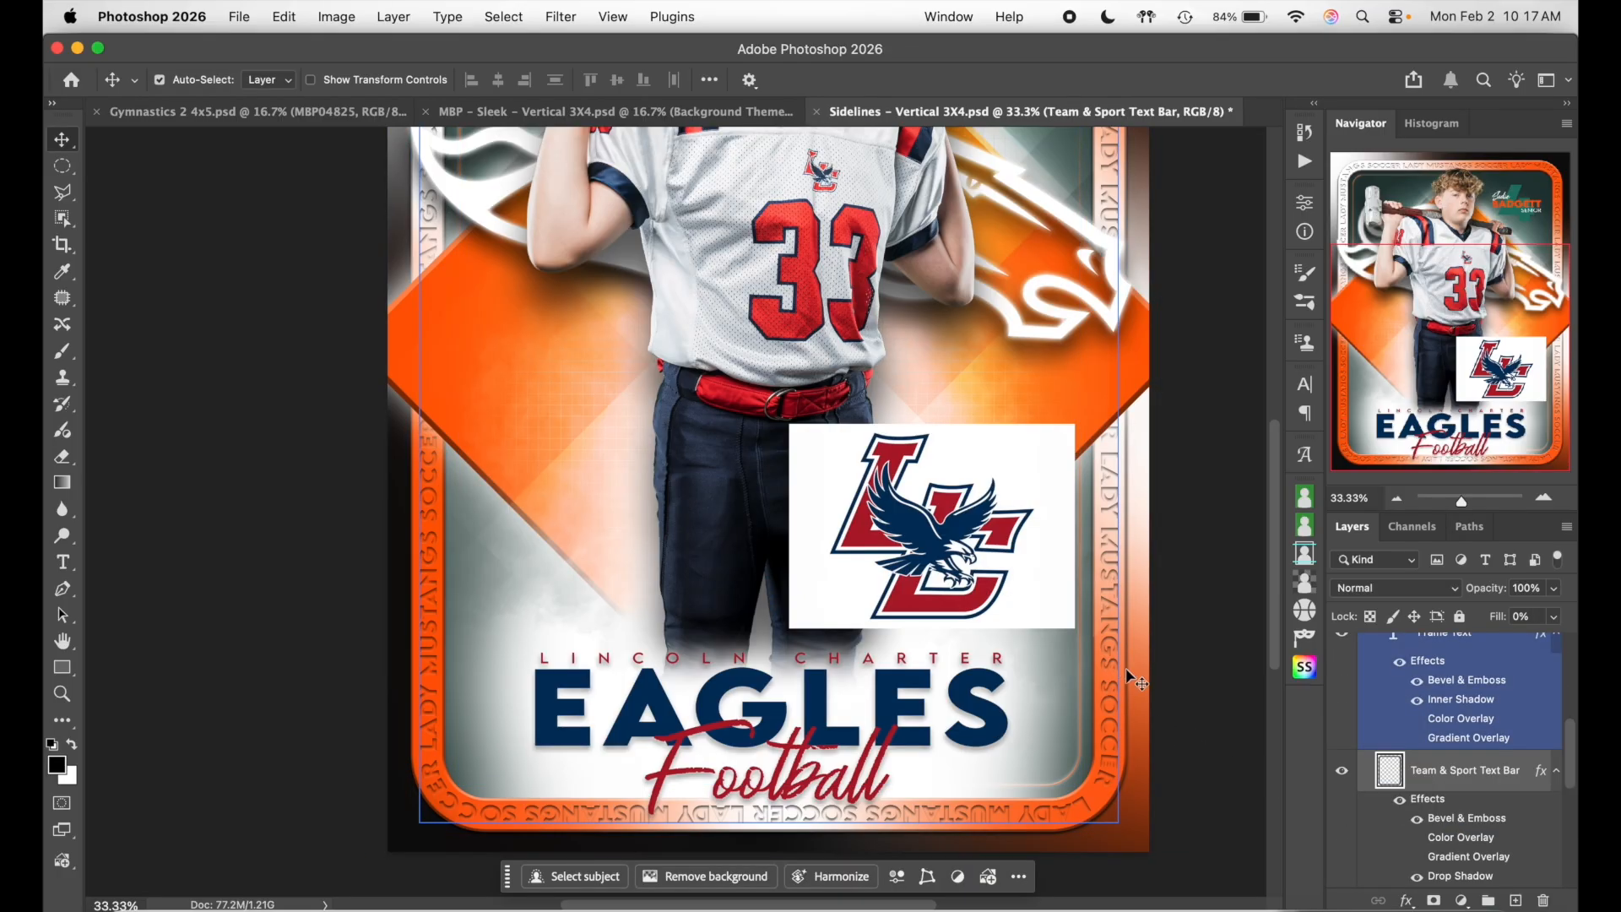
click(1536, 615)
click(1553, 617)
drag(1466, 641, 1575, 646)
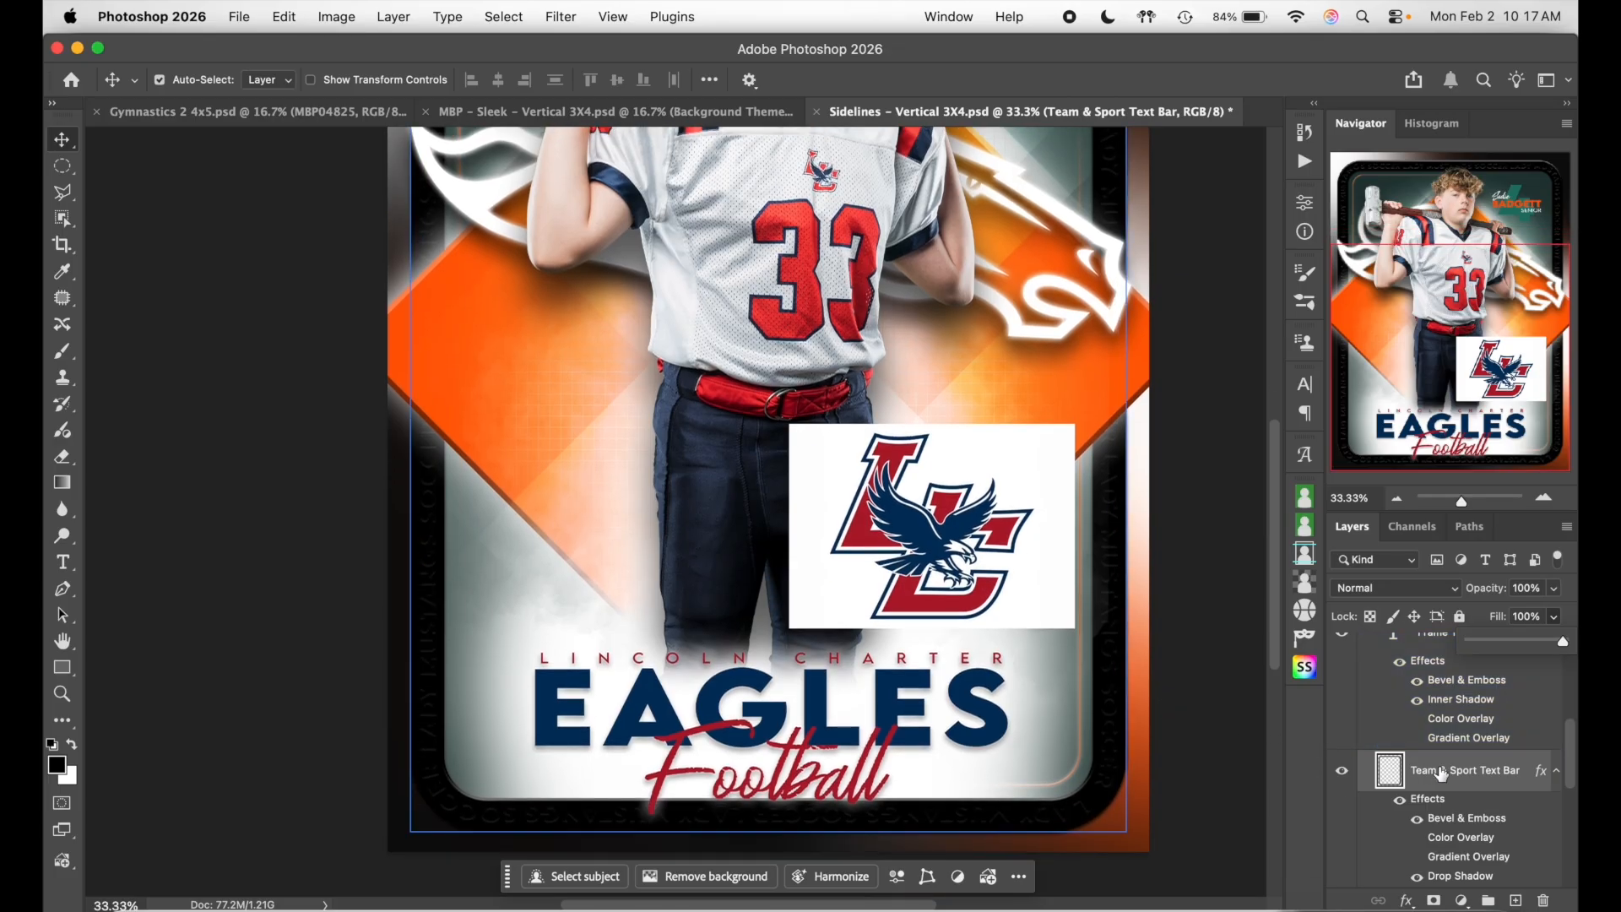
- Toggle the Background Splash visibility again to compare the card with the frame lettering
click(1493, 703)
scroll(1435, 760, down, 2)
click(1376, 818)
click(1341, 829)
click(1341, 829)
click(1341, 829)
click(1423, 835)
scroll(1182, 658, down, 3)
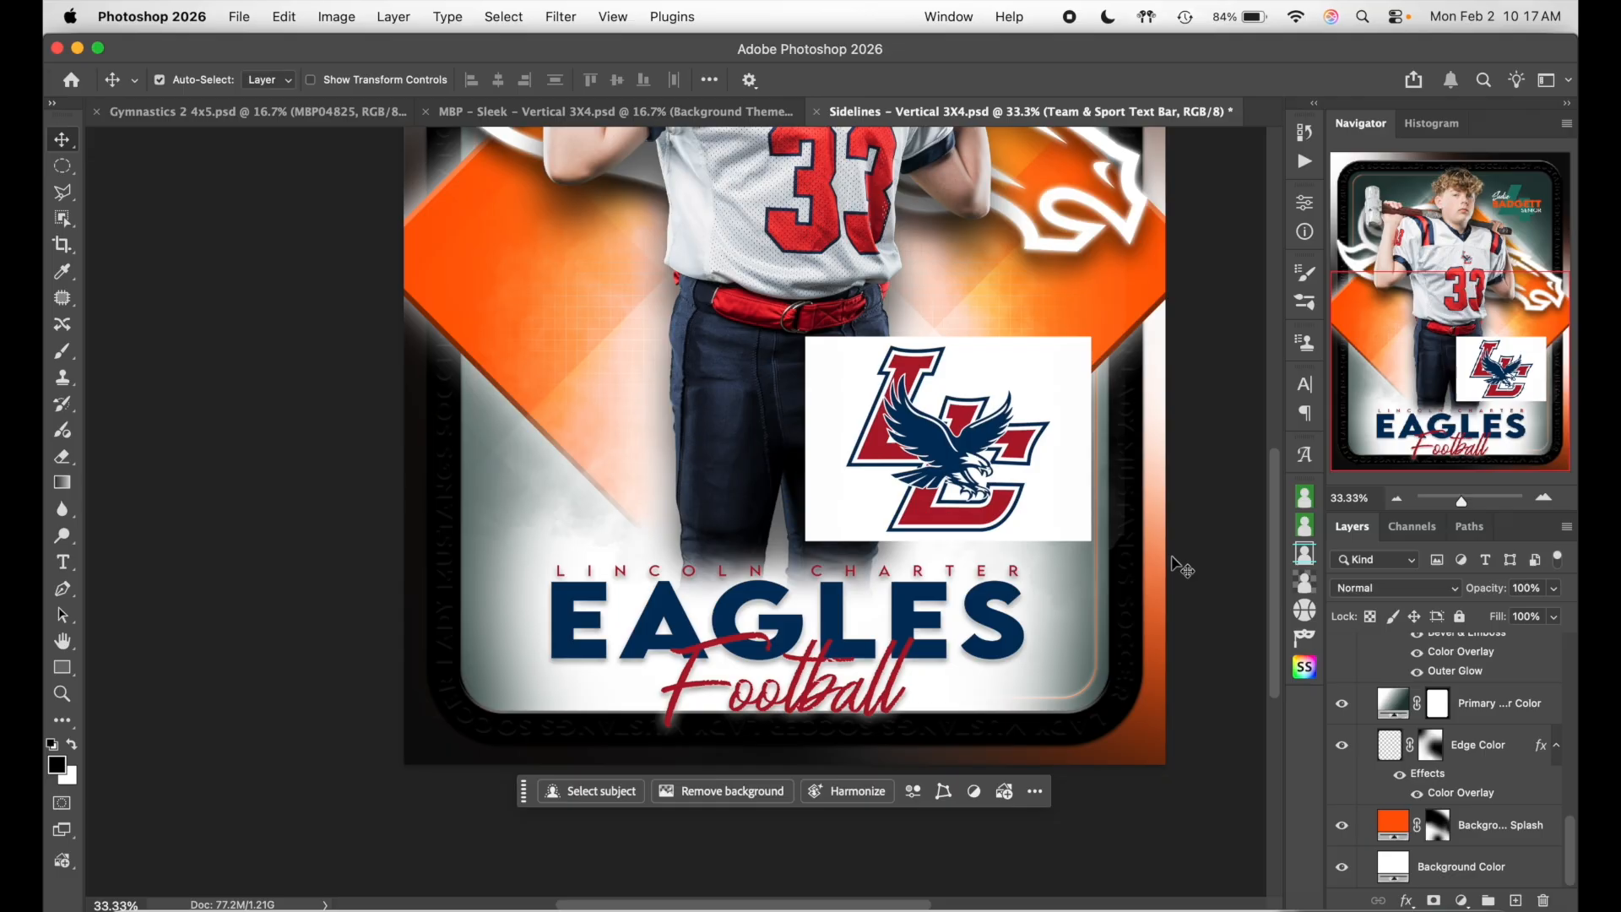
scroll(1169, 507, up, 10)
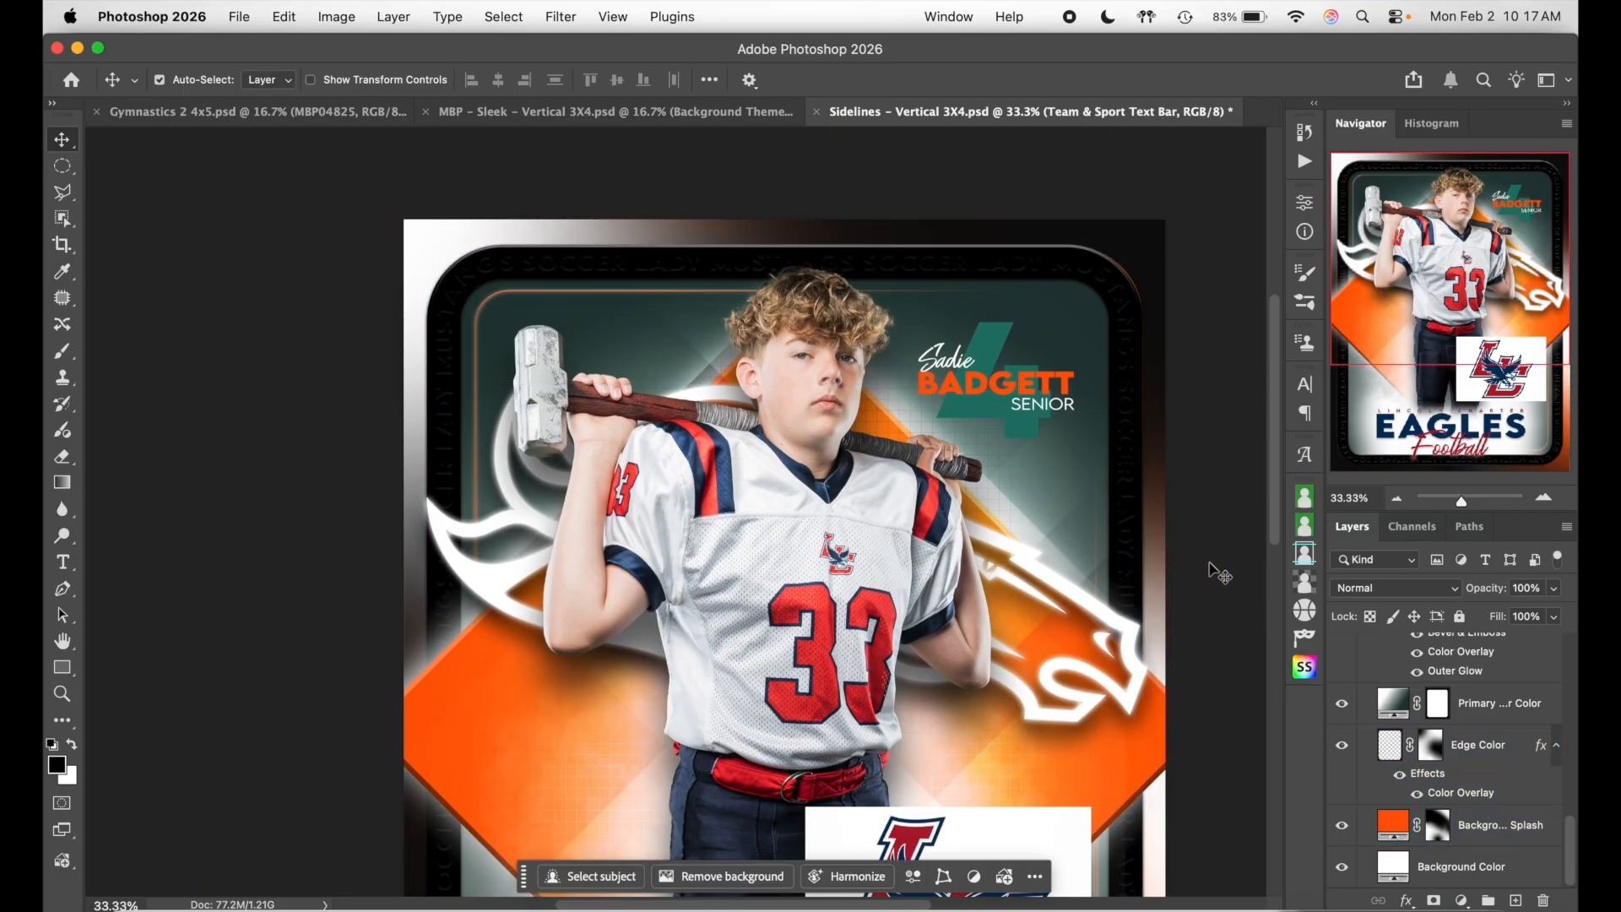
scroll(1216, 570, down, 5)
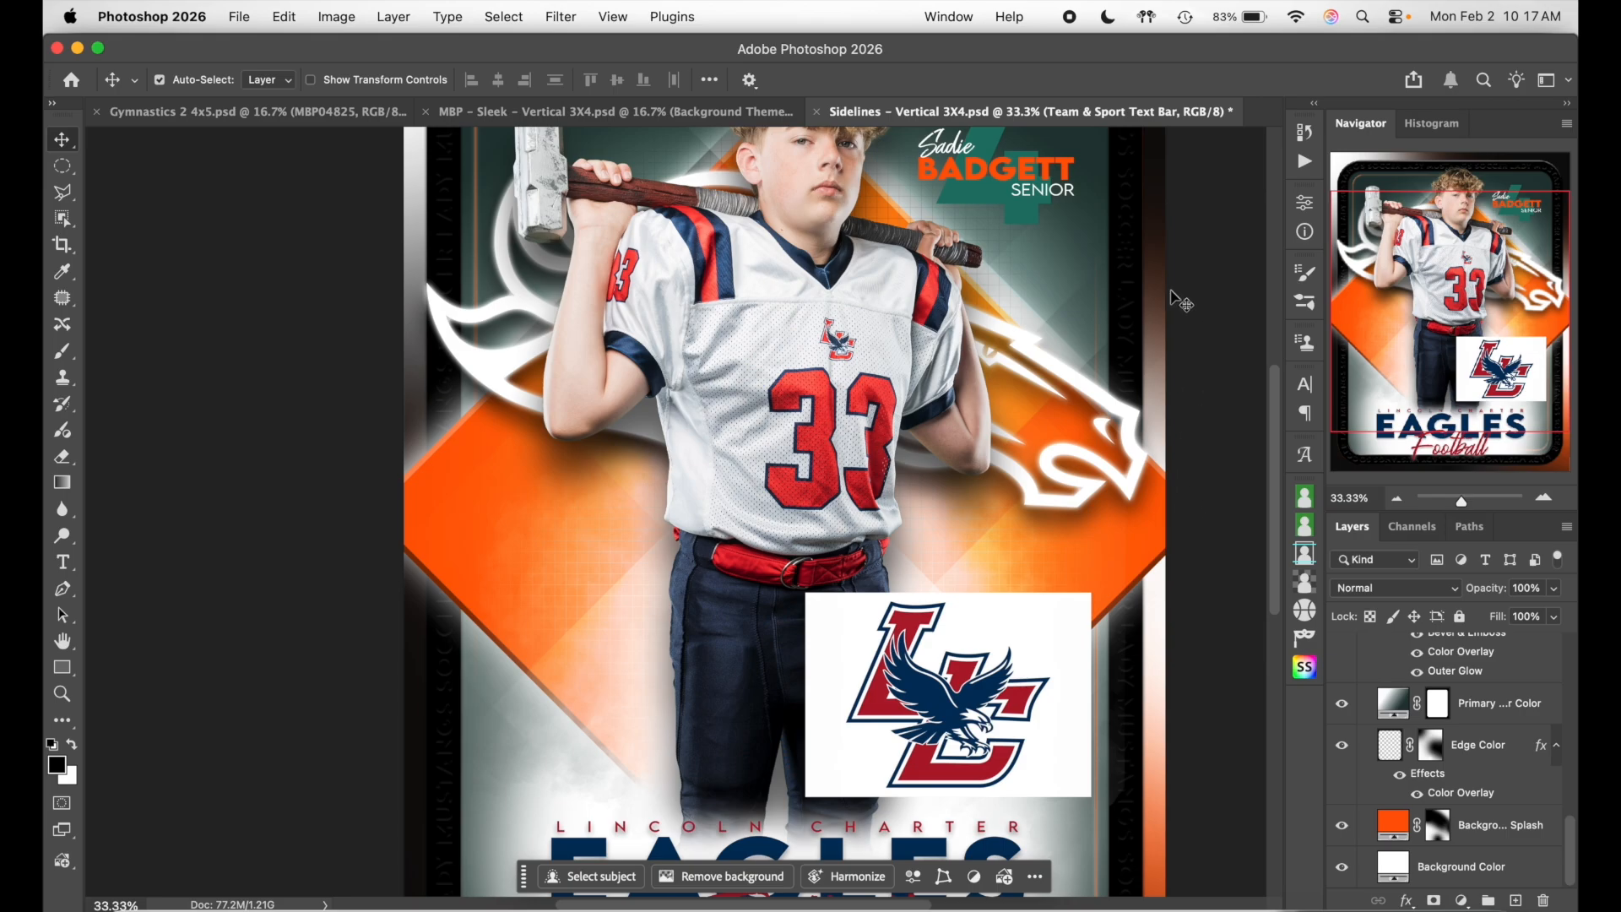
- Recolour the Background Color Splash fill to red b01b2e sampled from the LC logo
scroll(1173, 671, down, 2)
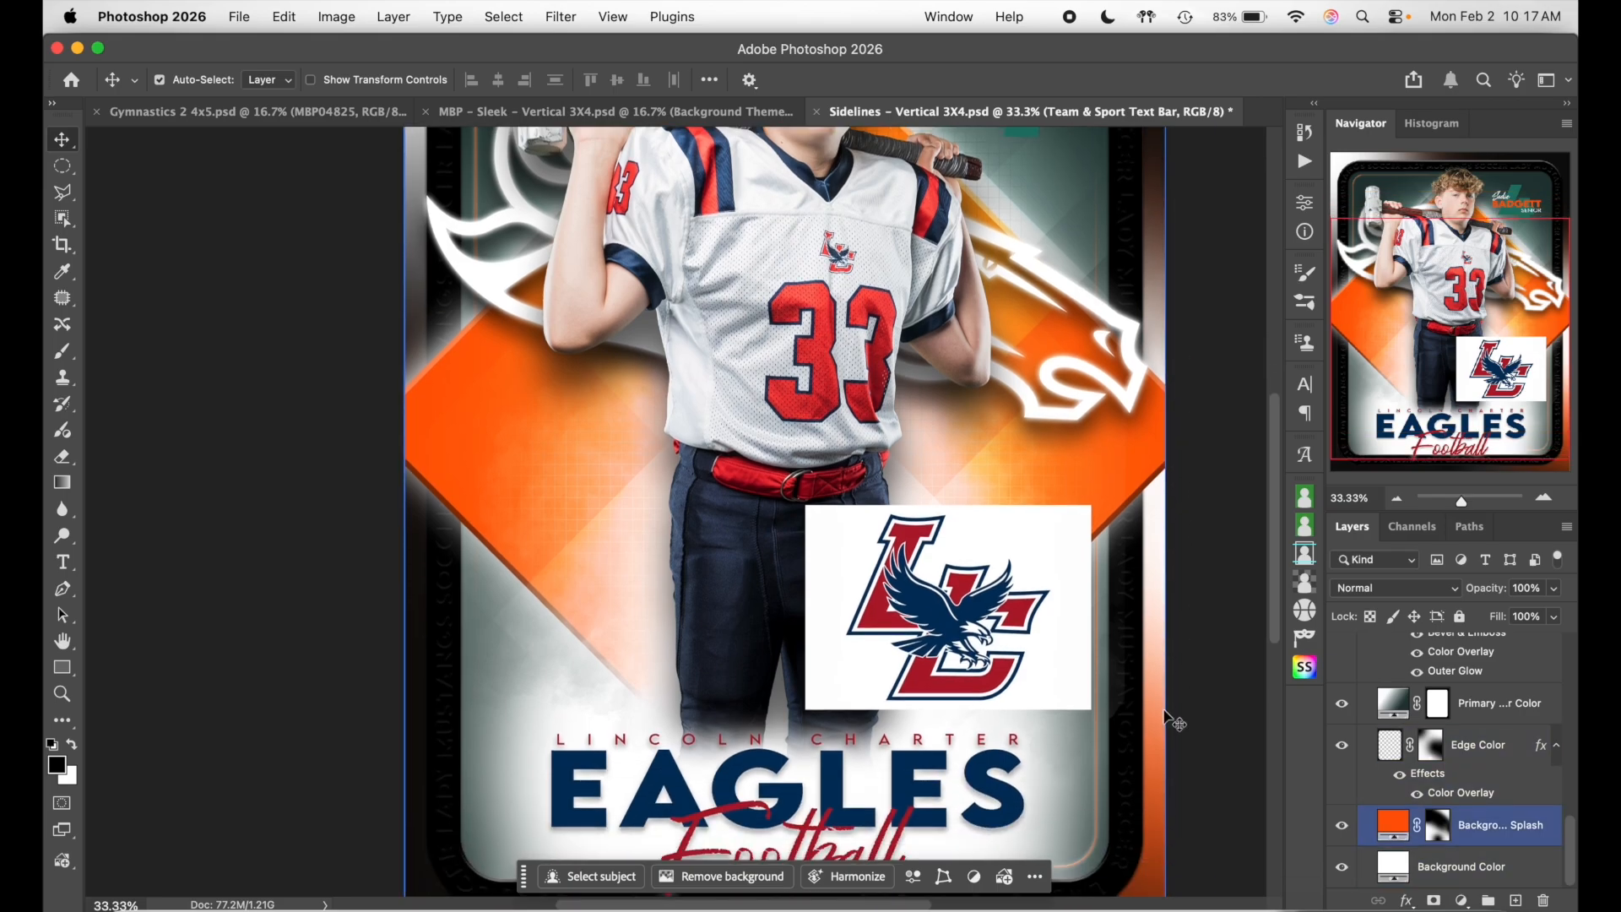
double_click(1392, 825)
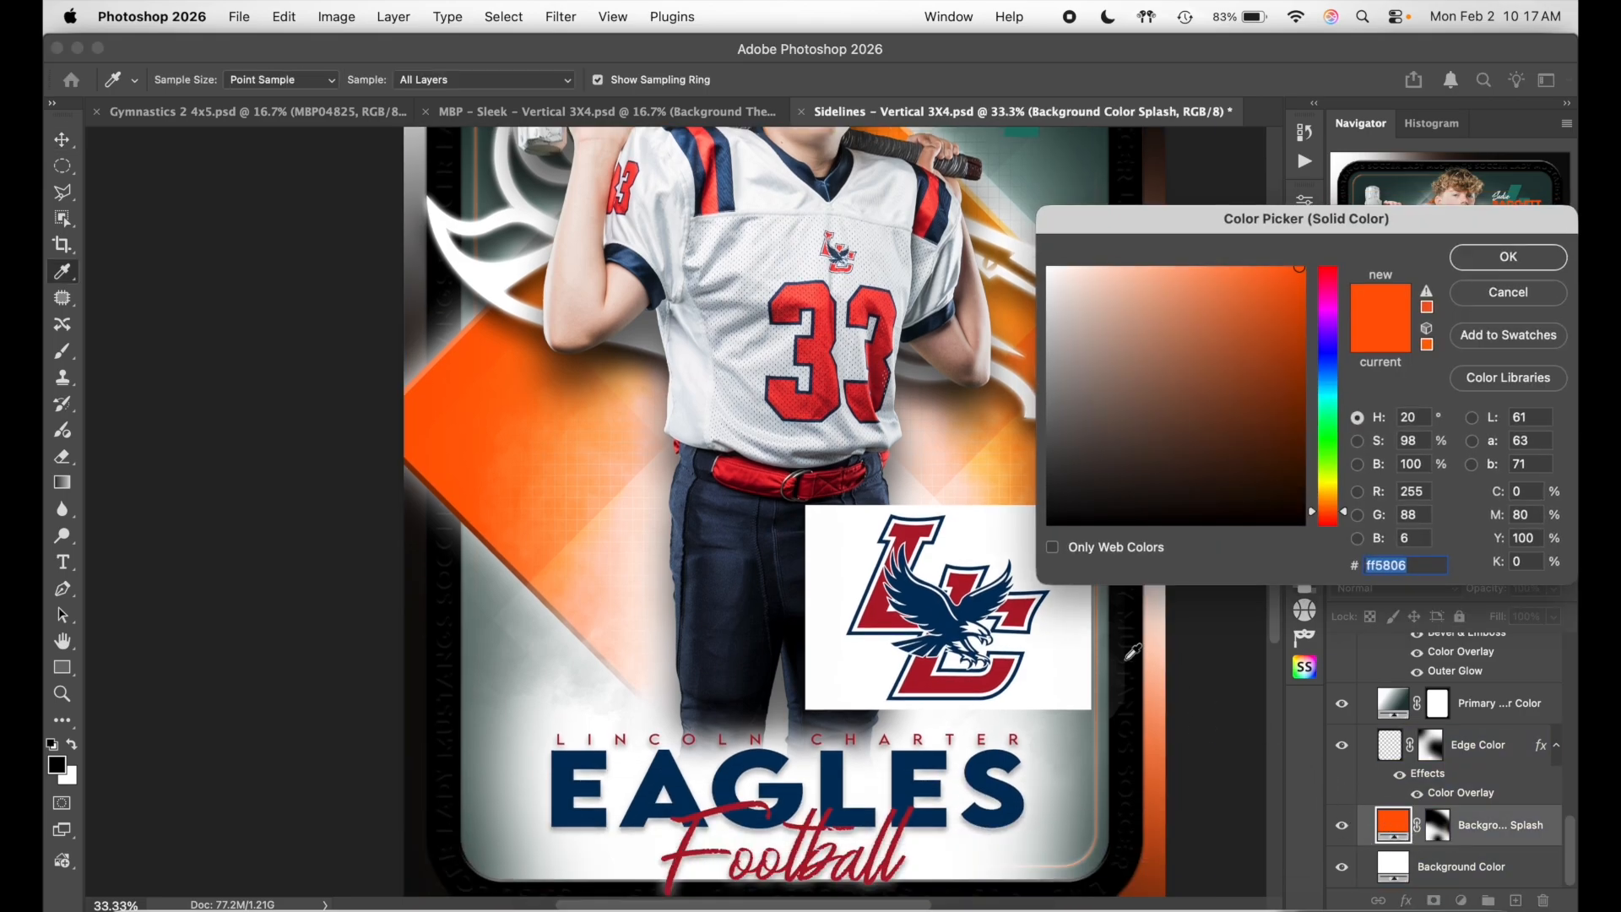
click(877, 612)
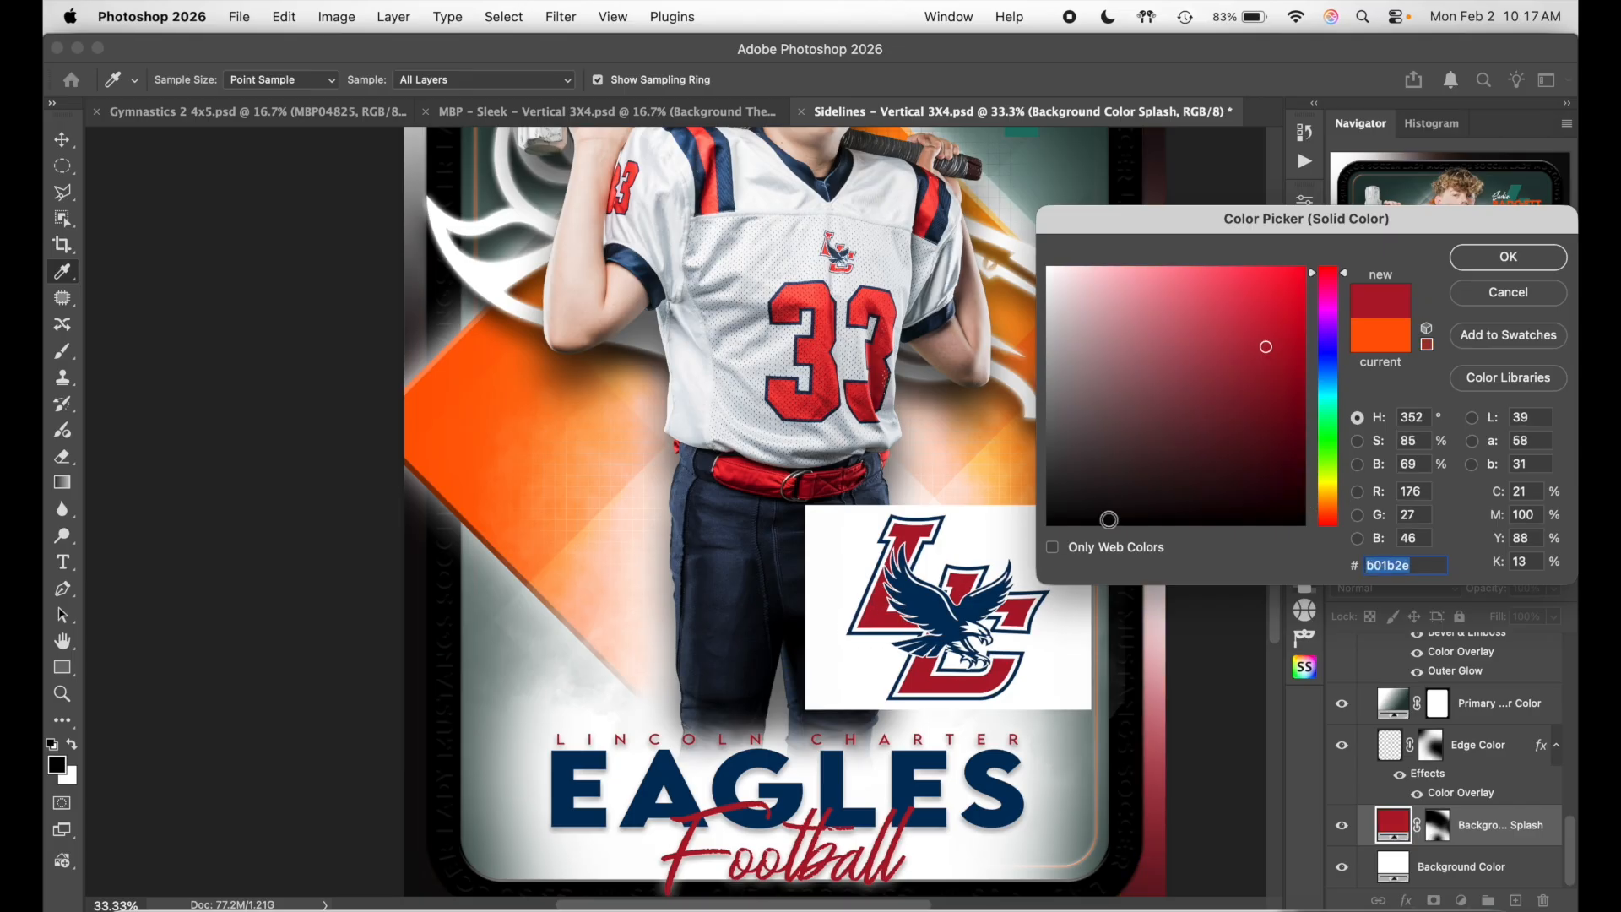
click(1508, 257)
- Toggle the Edge Color layer off and on several times to compare the red edges
click(1435, 790)
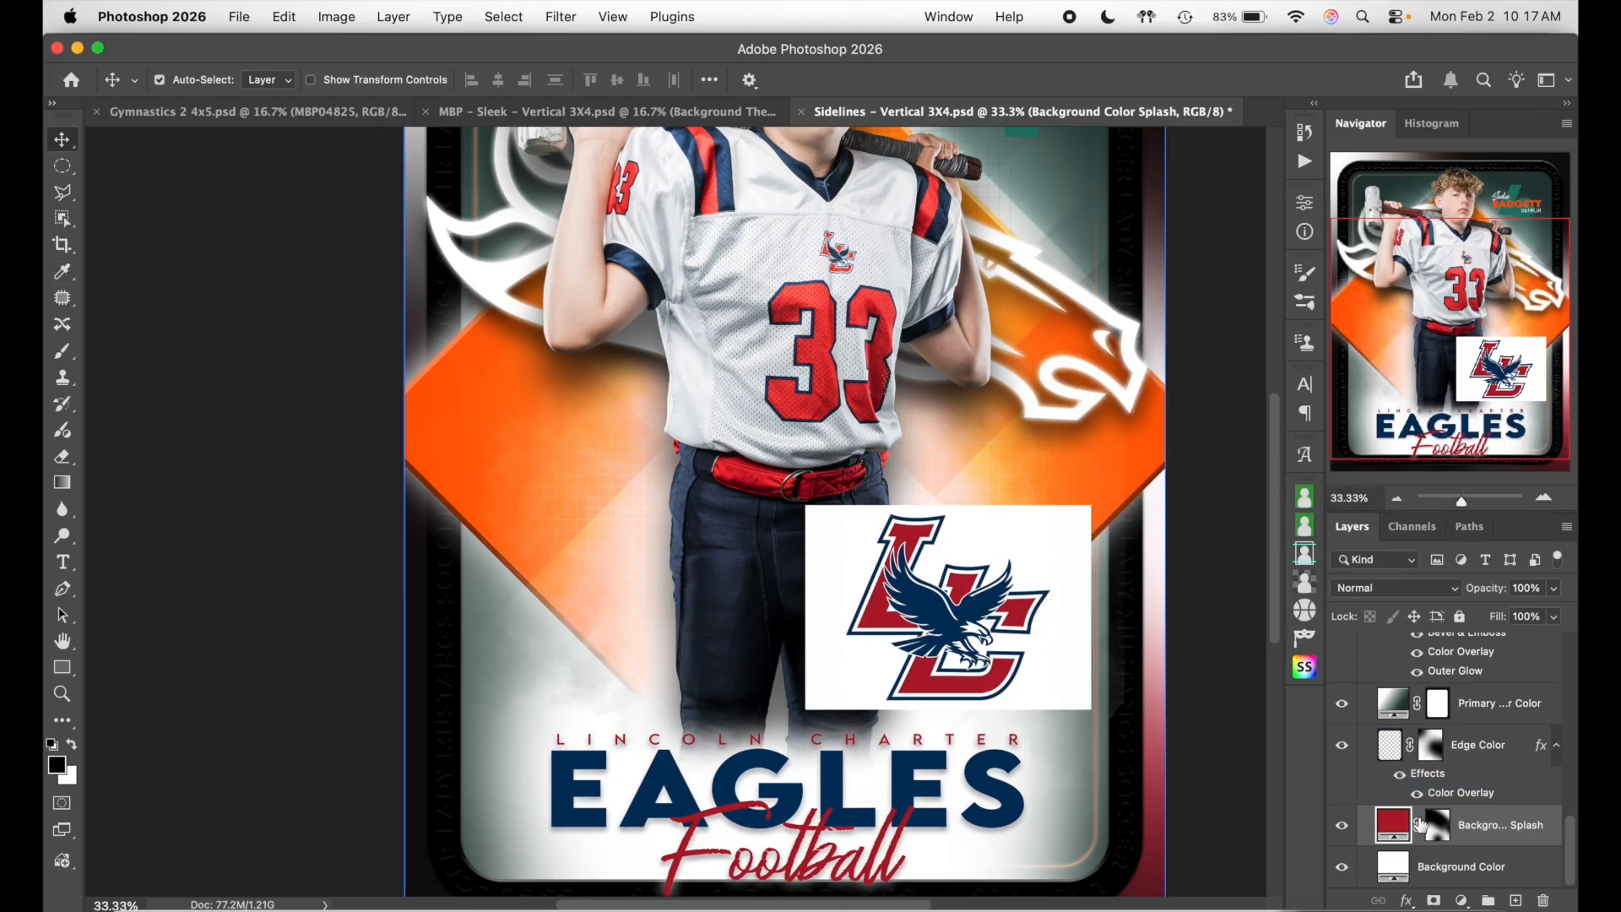
click(1342, 747)
click(1342, 747)
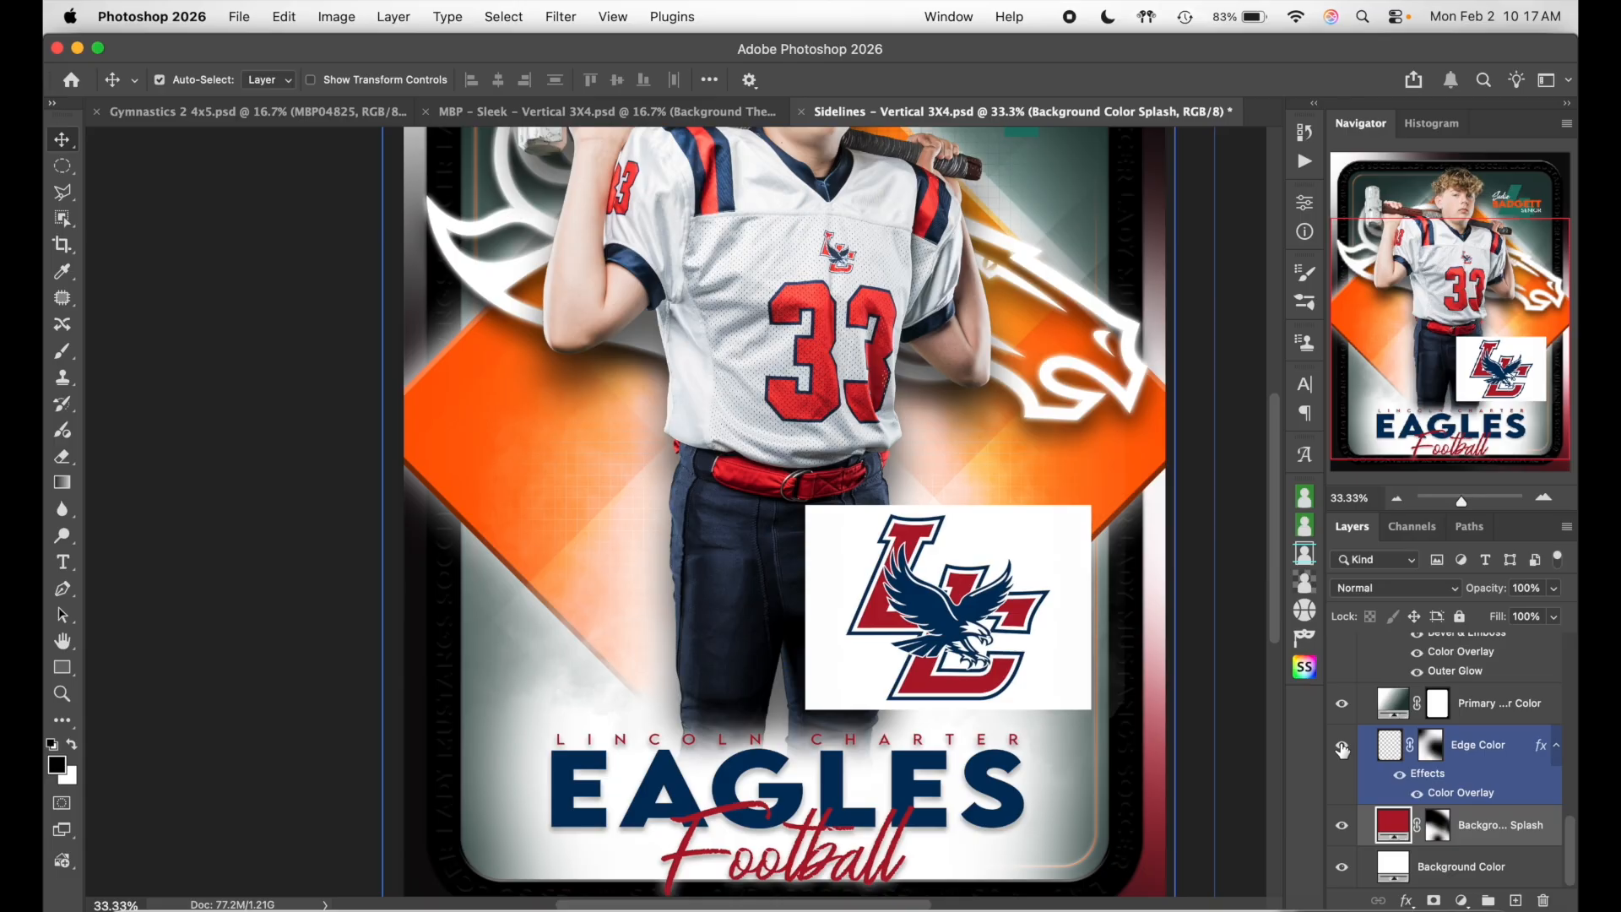
click(1342, 747)
click(1342, 747)
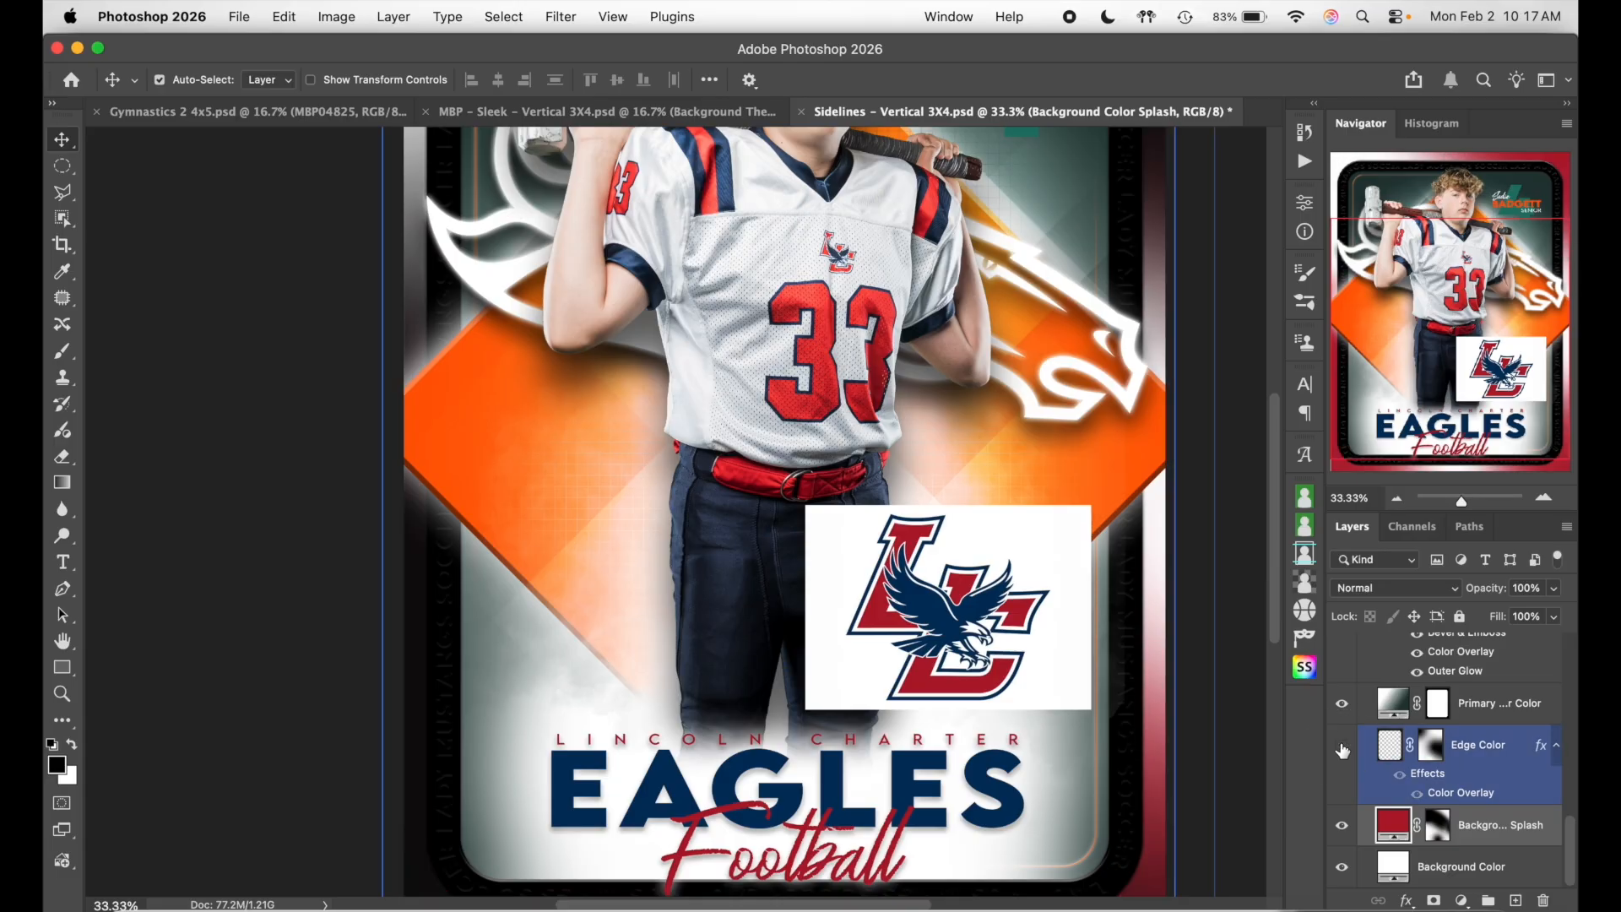
click(1342, 747)
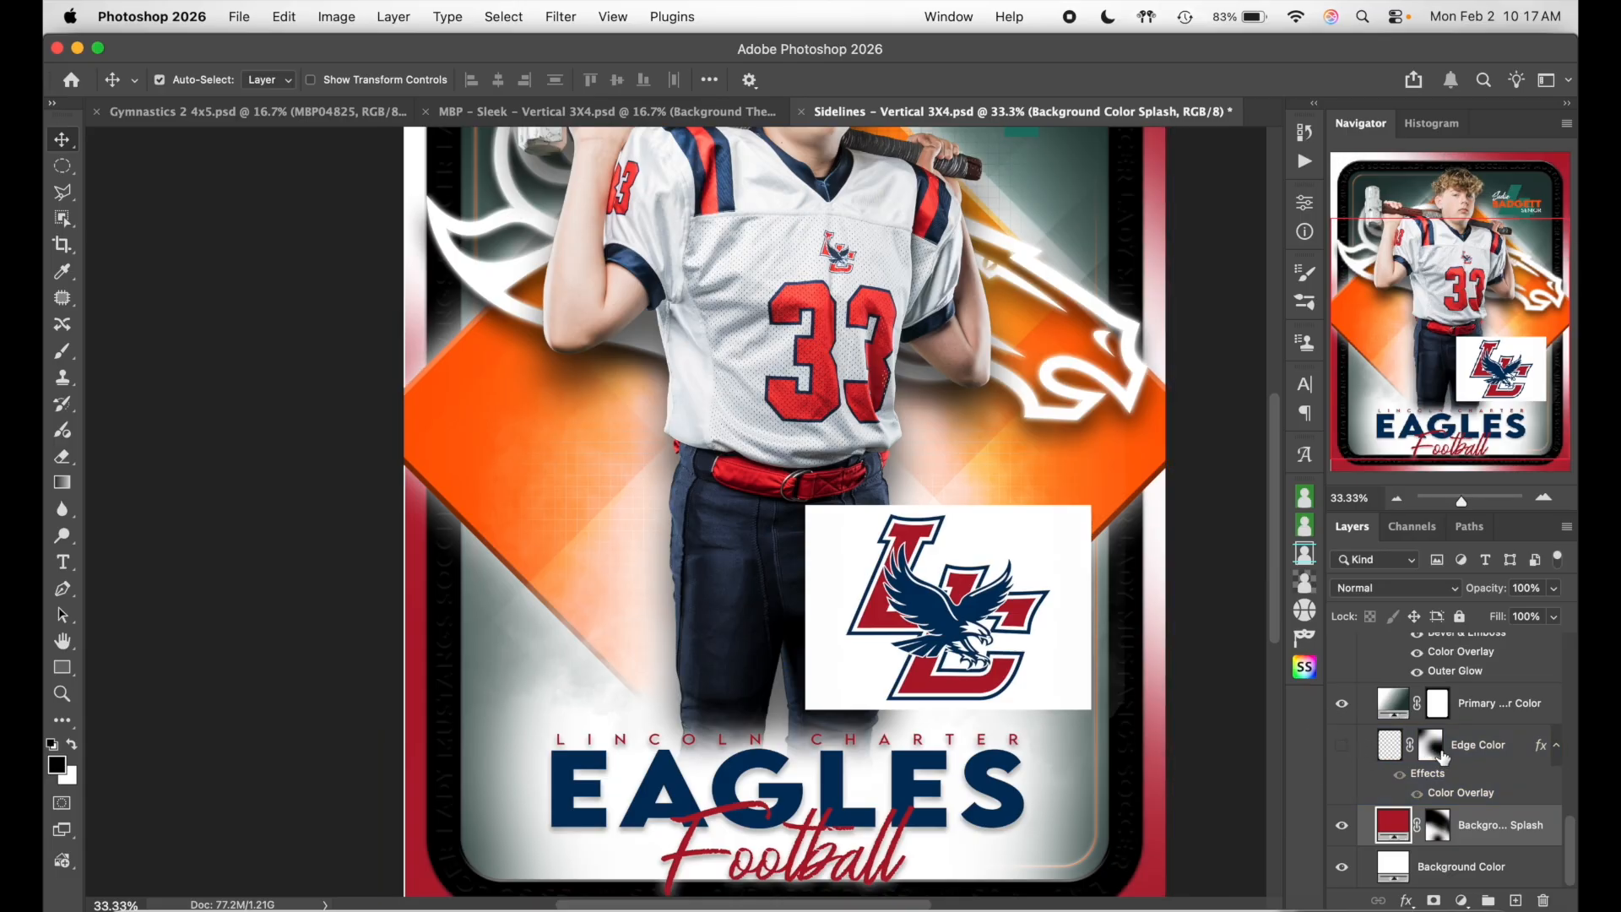
click(1342, 747)
scroll(1248, 706, down, 3)
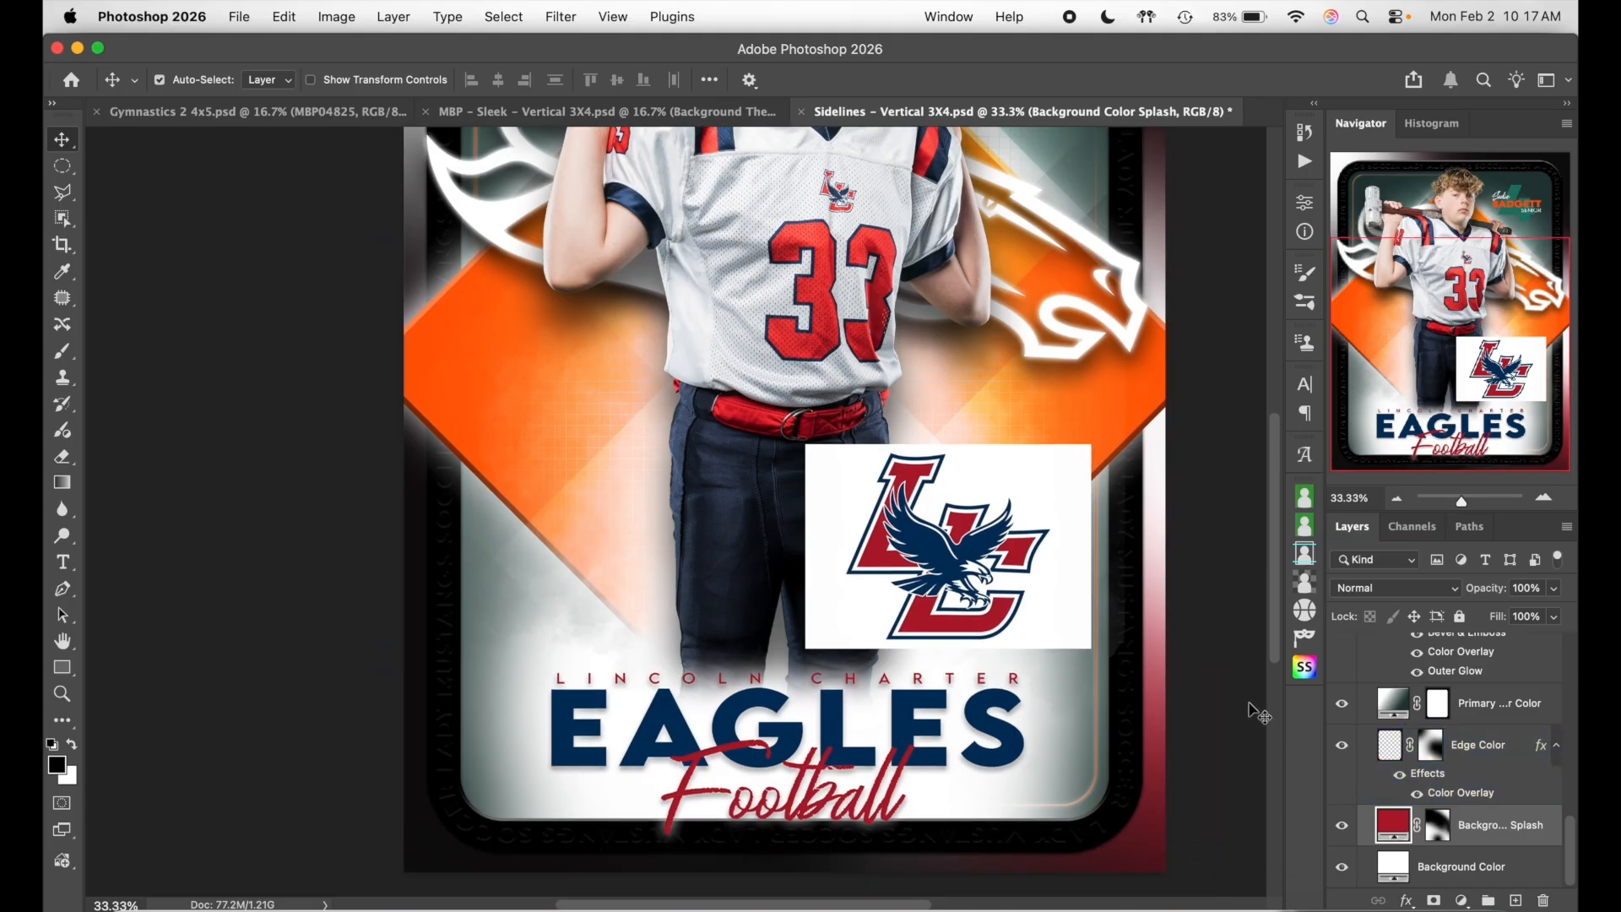
click(1353, 797)
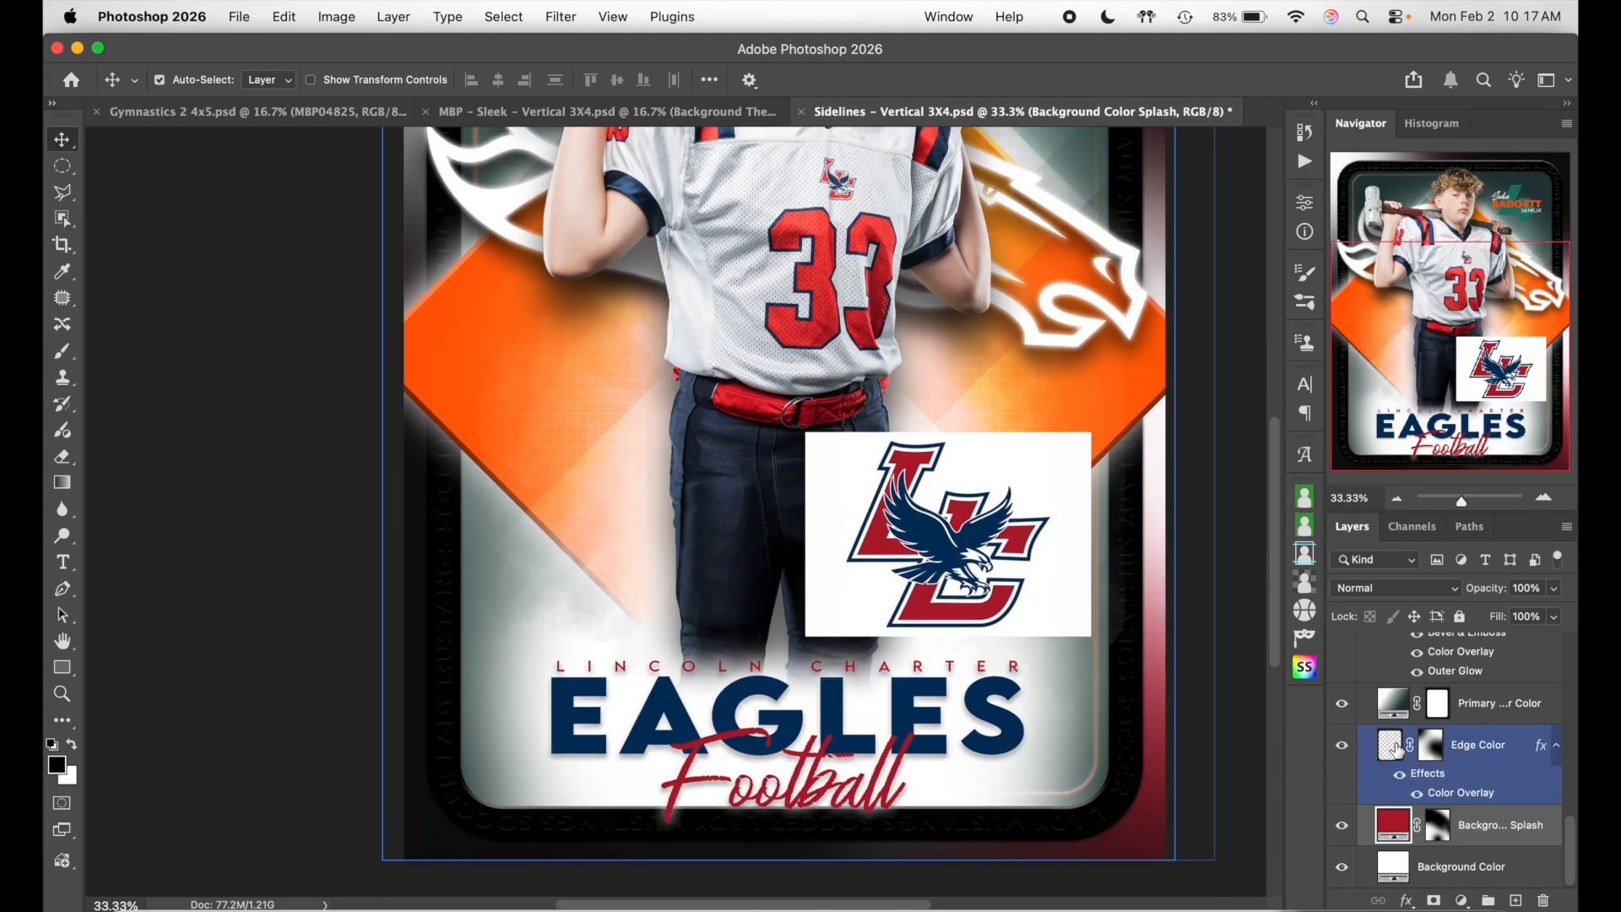
- Set the Edge Color layer's Color Overlay to navy 00315c sampled from the eagle logo
double_click(1502, 794)
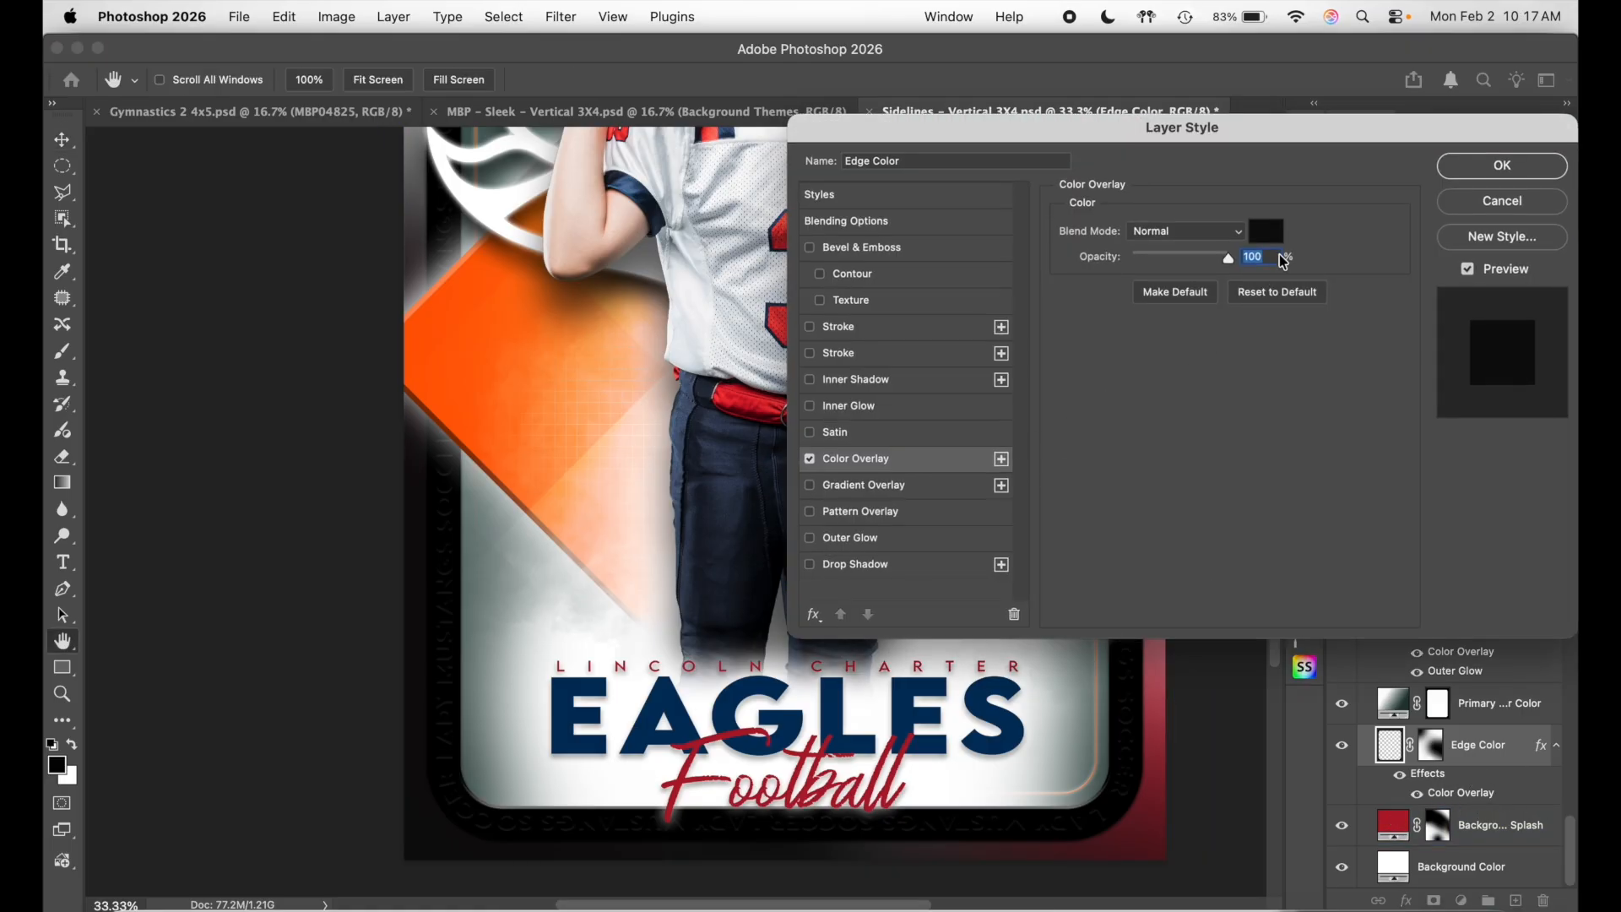
click(1266, 232)
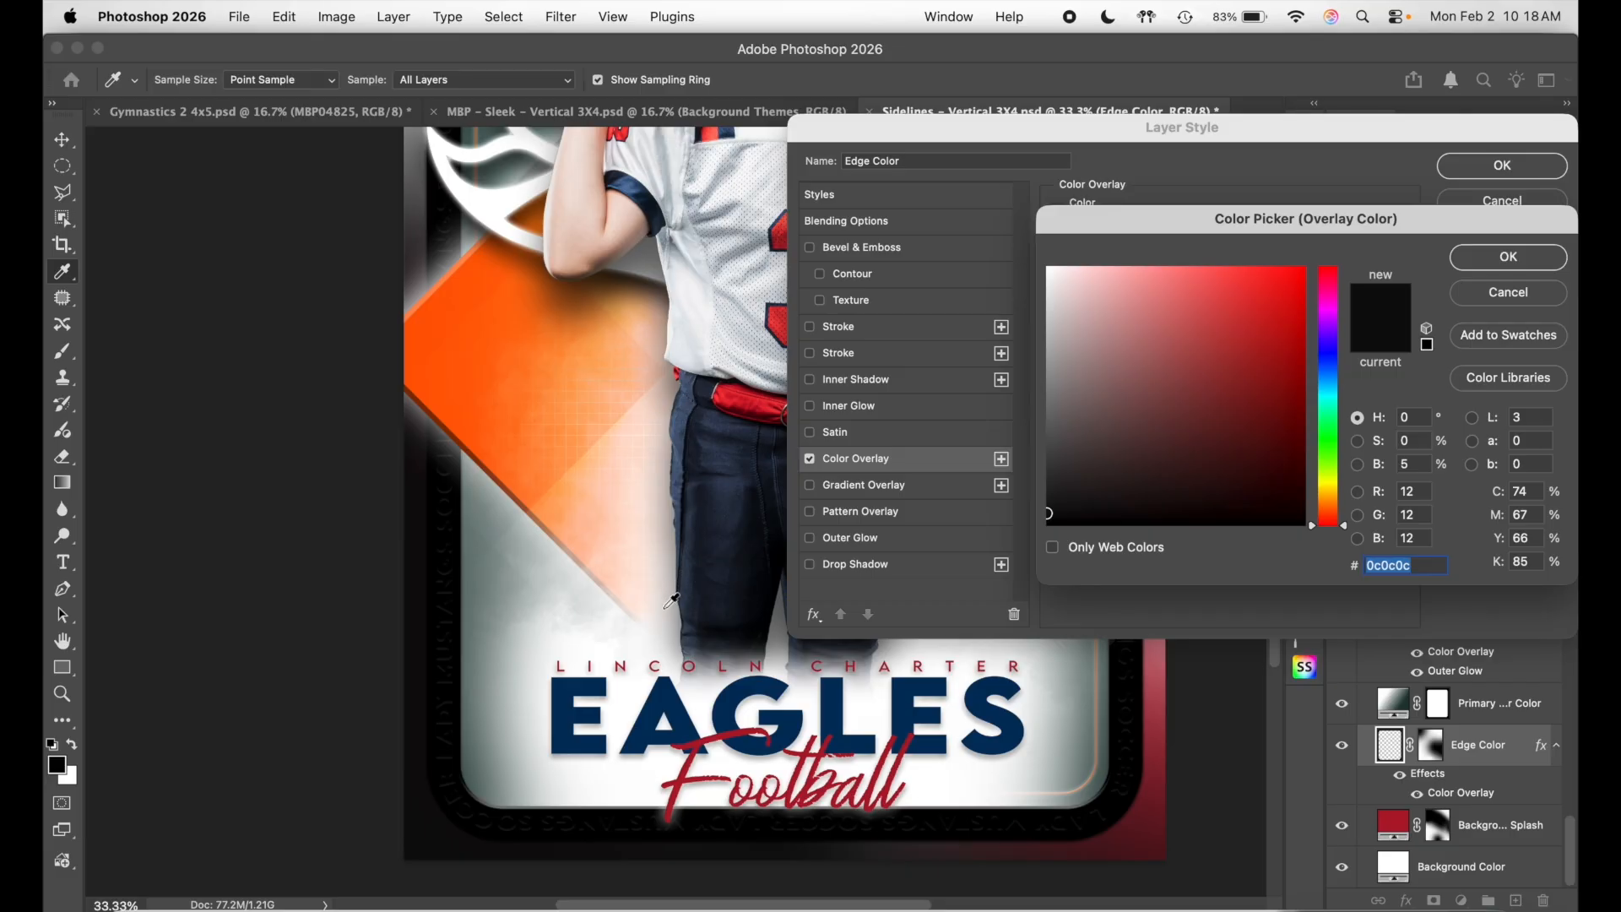
scroll(675, 574, right, 6)
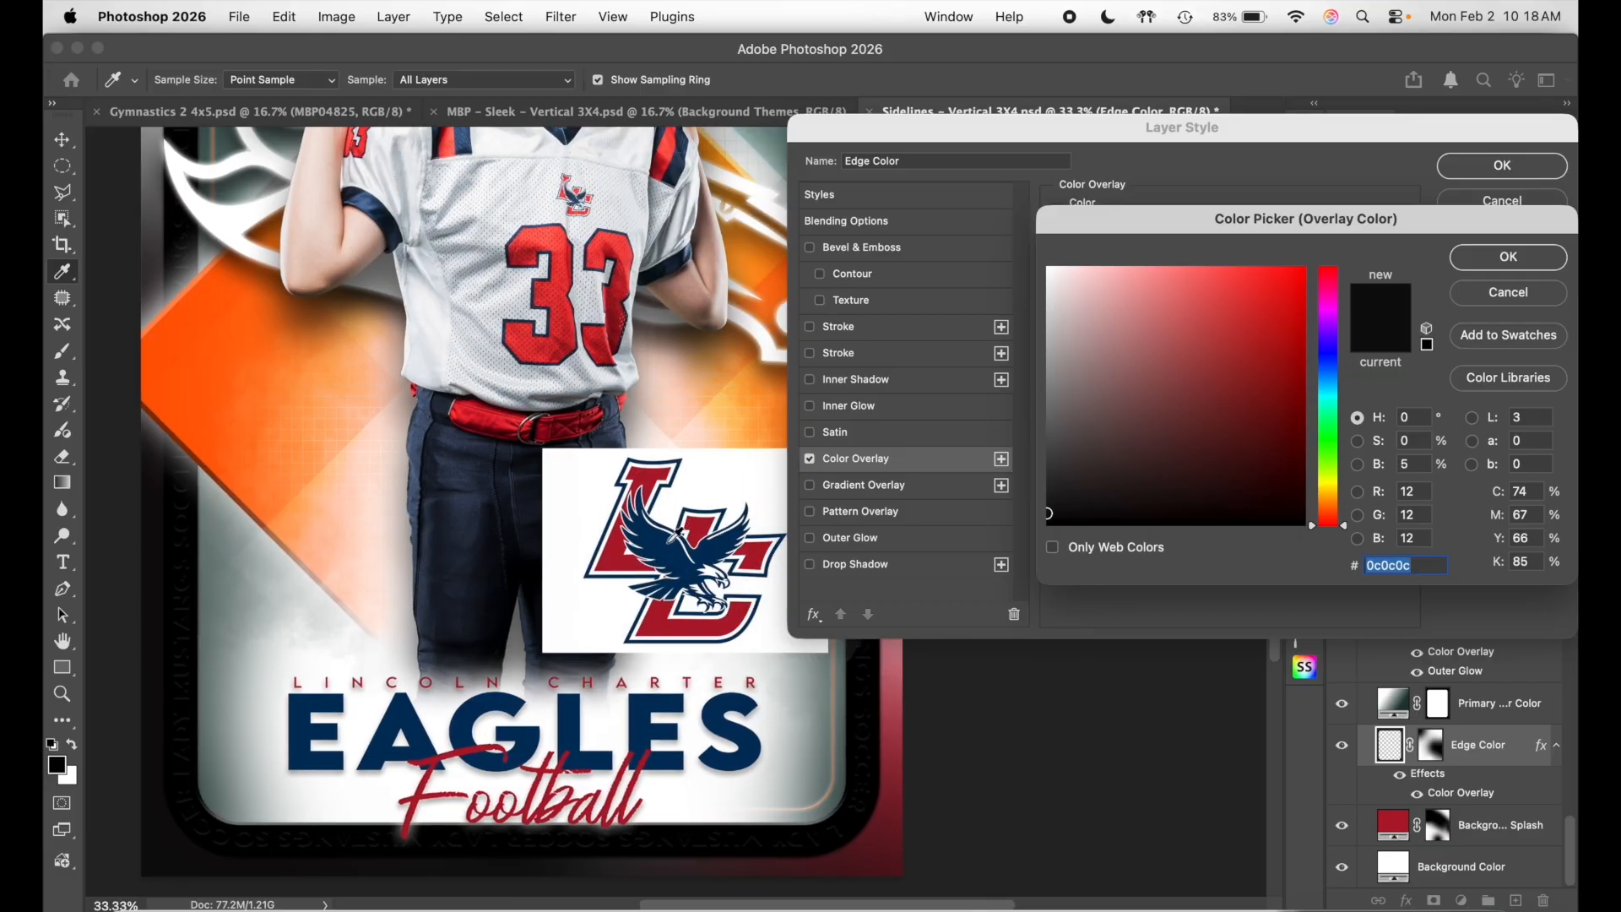
click(661, 547)
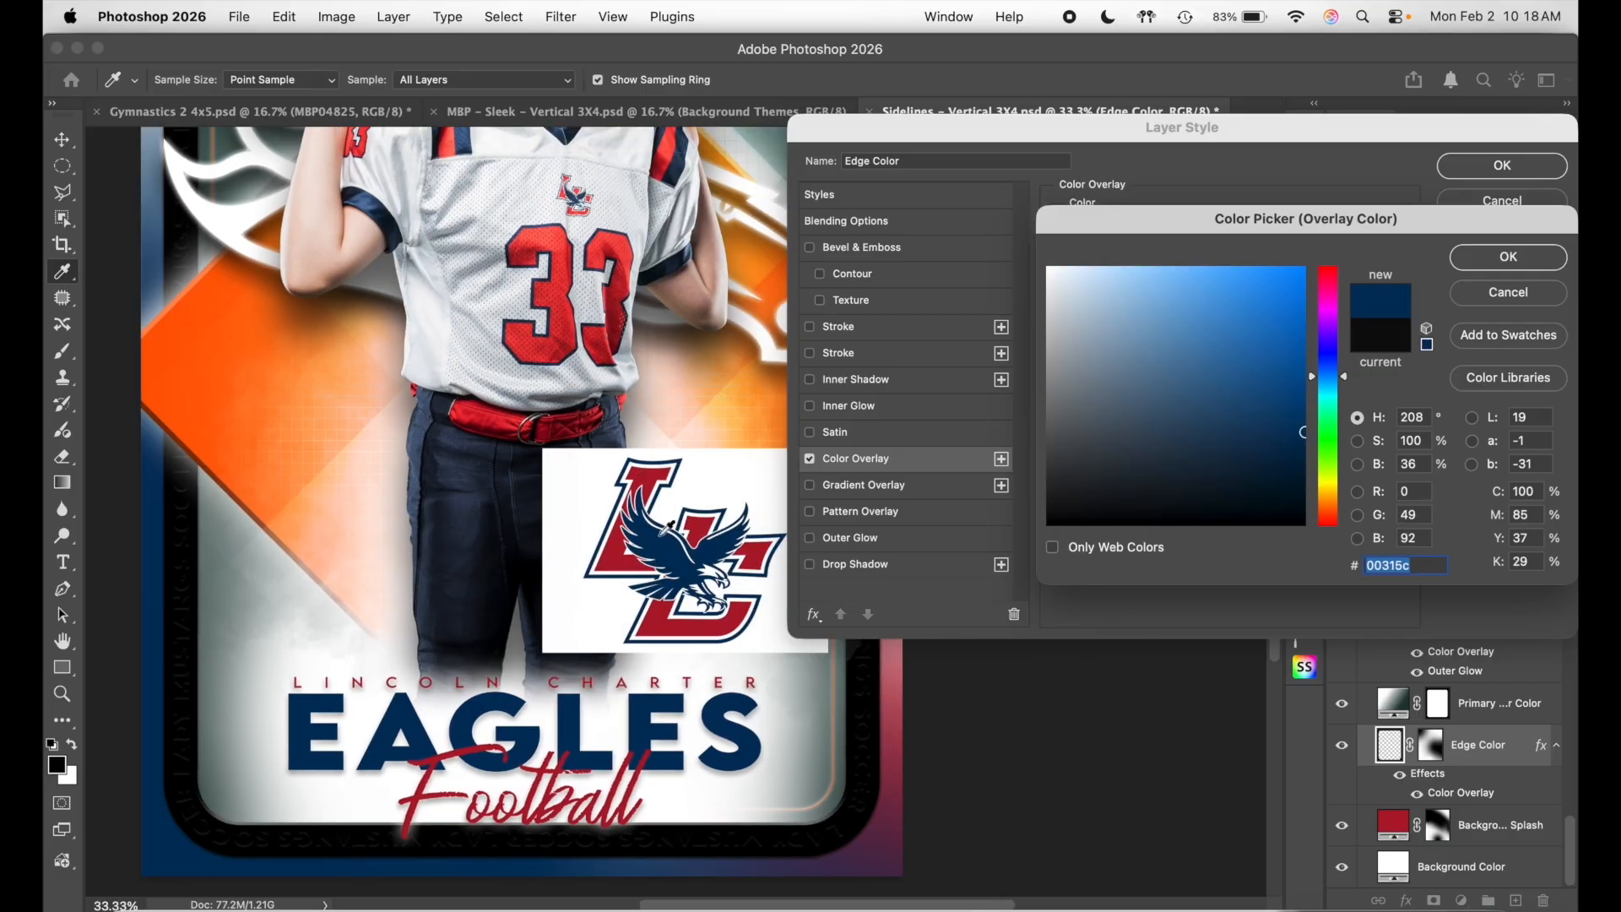
scroll(666, 529, left, 3)
click(1475, 255)
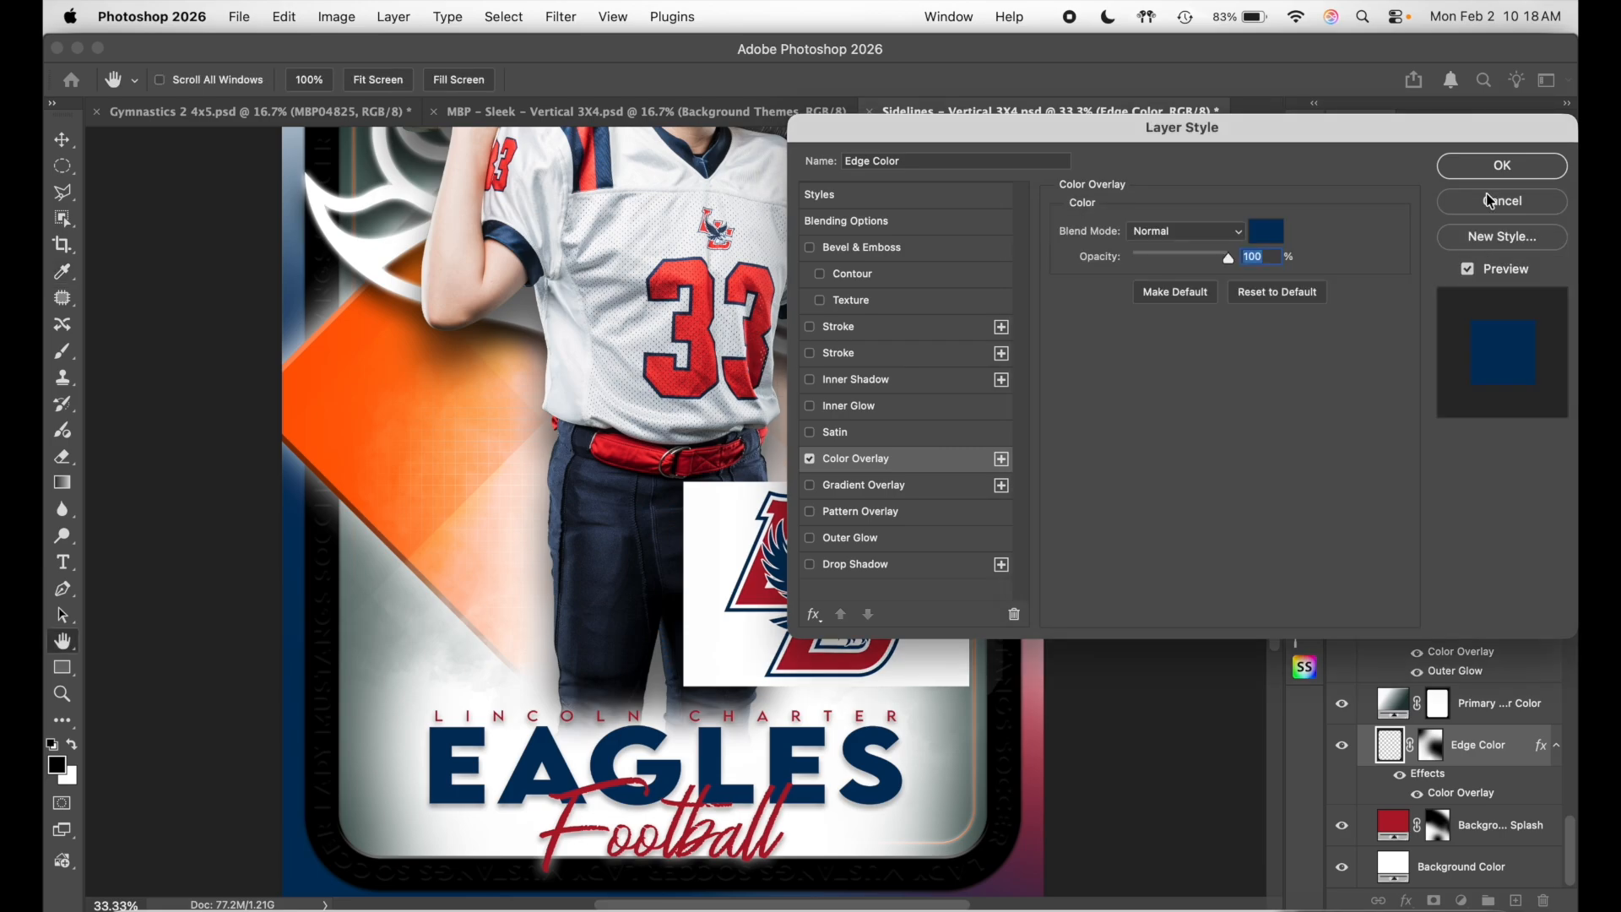
click(1502, 166)
- Toggle the Primary Center Color layer off and on to compare
scroll(1350, 742, up, 1)
click(1350, 736)
click(1341, 734)
click(1341, 734)
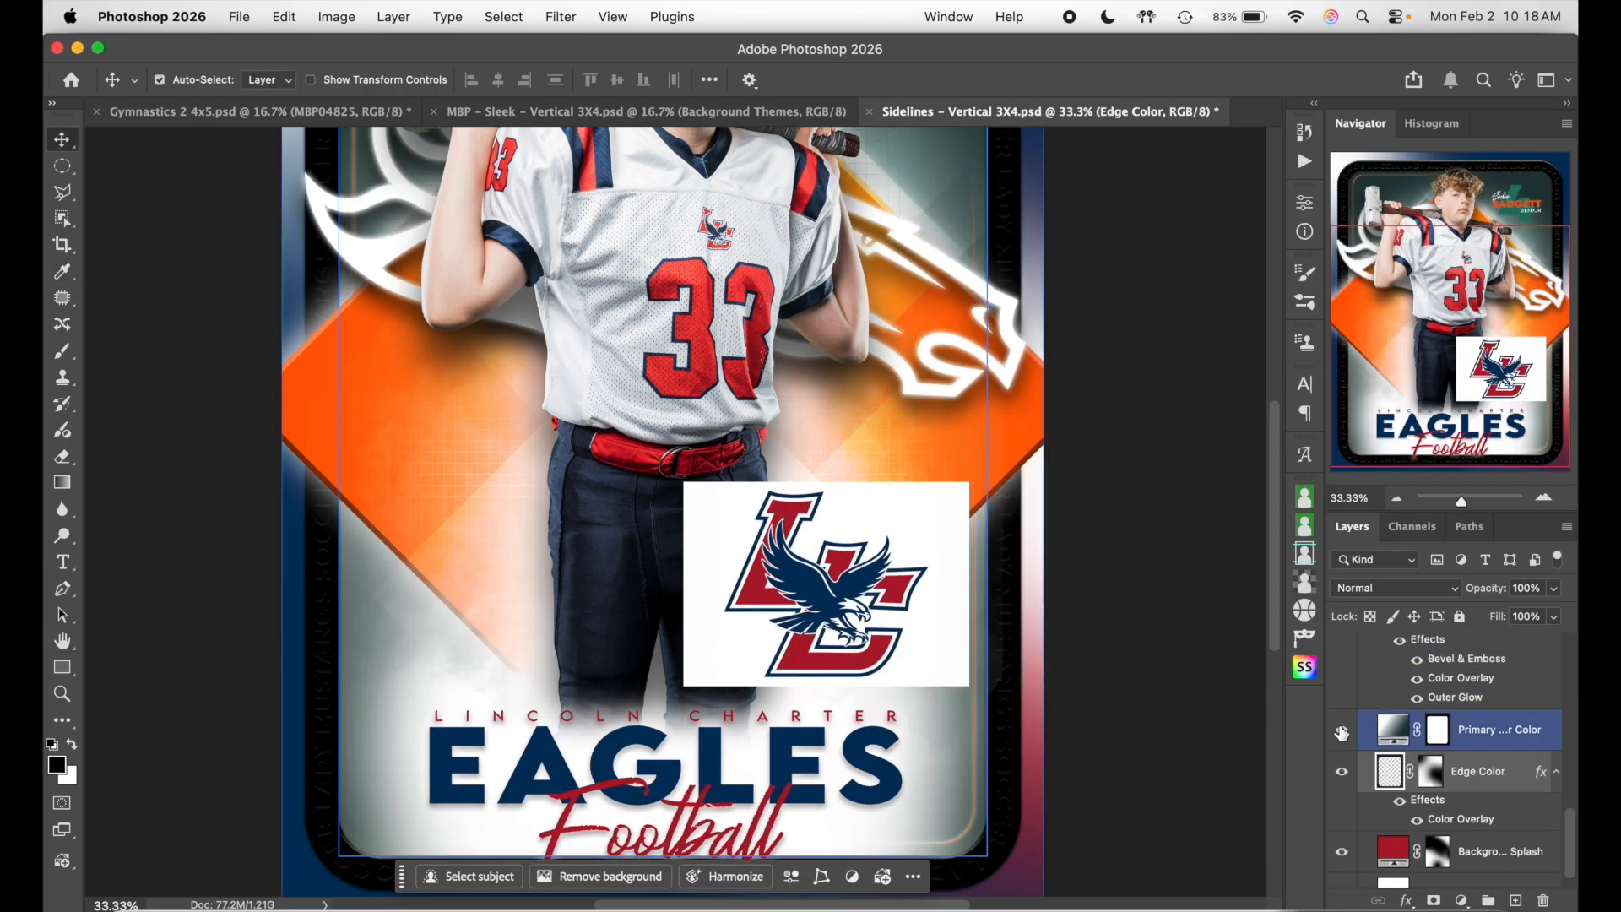
- Select the Team & Sport Text Bar layer and set its Fill to 0%
scroll(1213, 646, up, 1)
scroll(1213, 645, left, 1)
click(1435, 667)
scroll(1440, 718, up, 5)
click(1440, 682)
scroll(1440, 682, up, 3)
click(1440, 682)
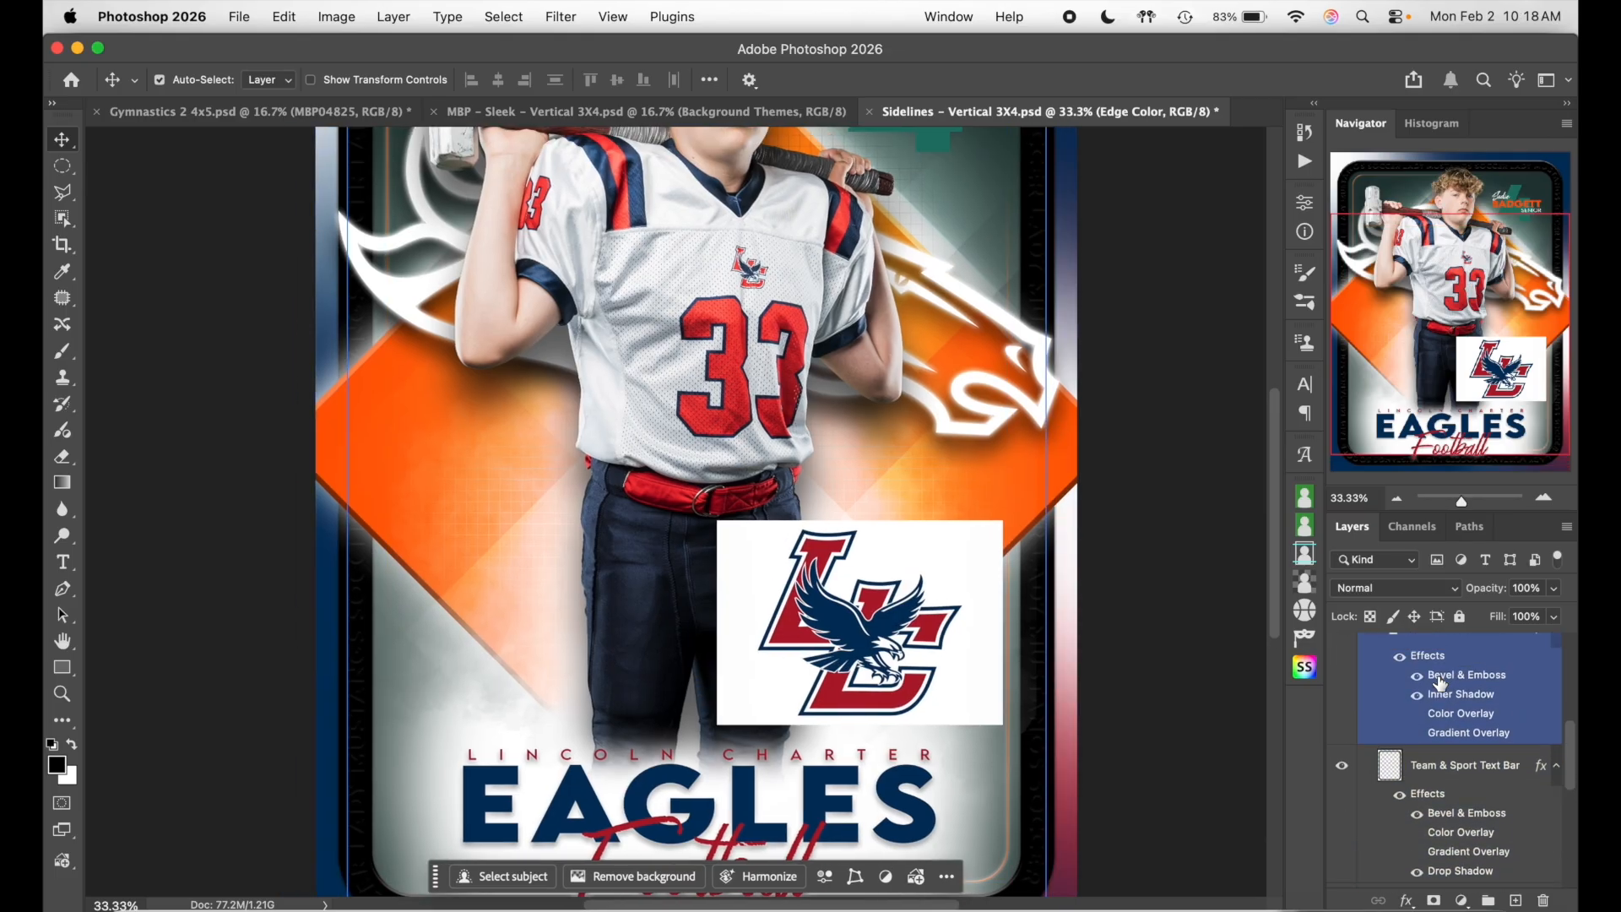
scroll(1440, 682, down, 1)
click(1480, 765)
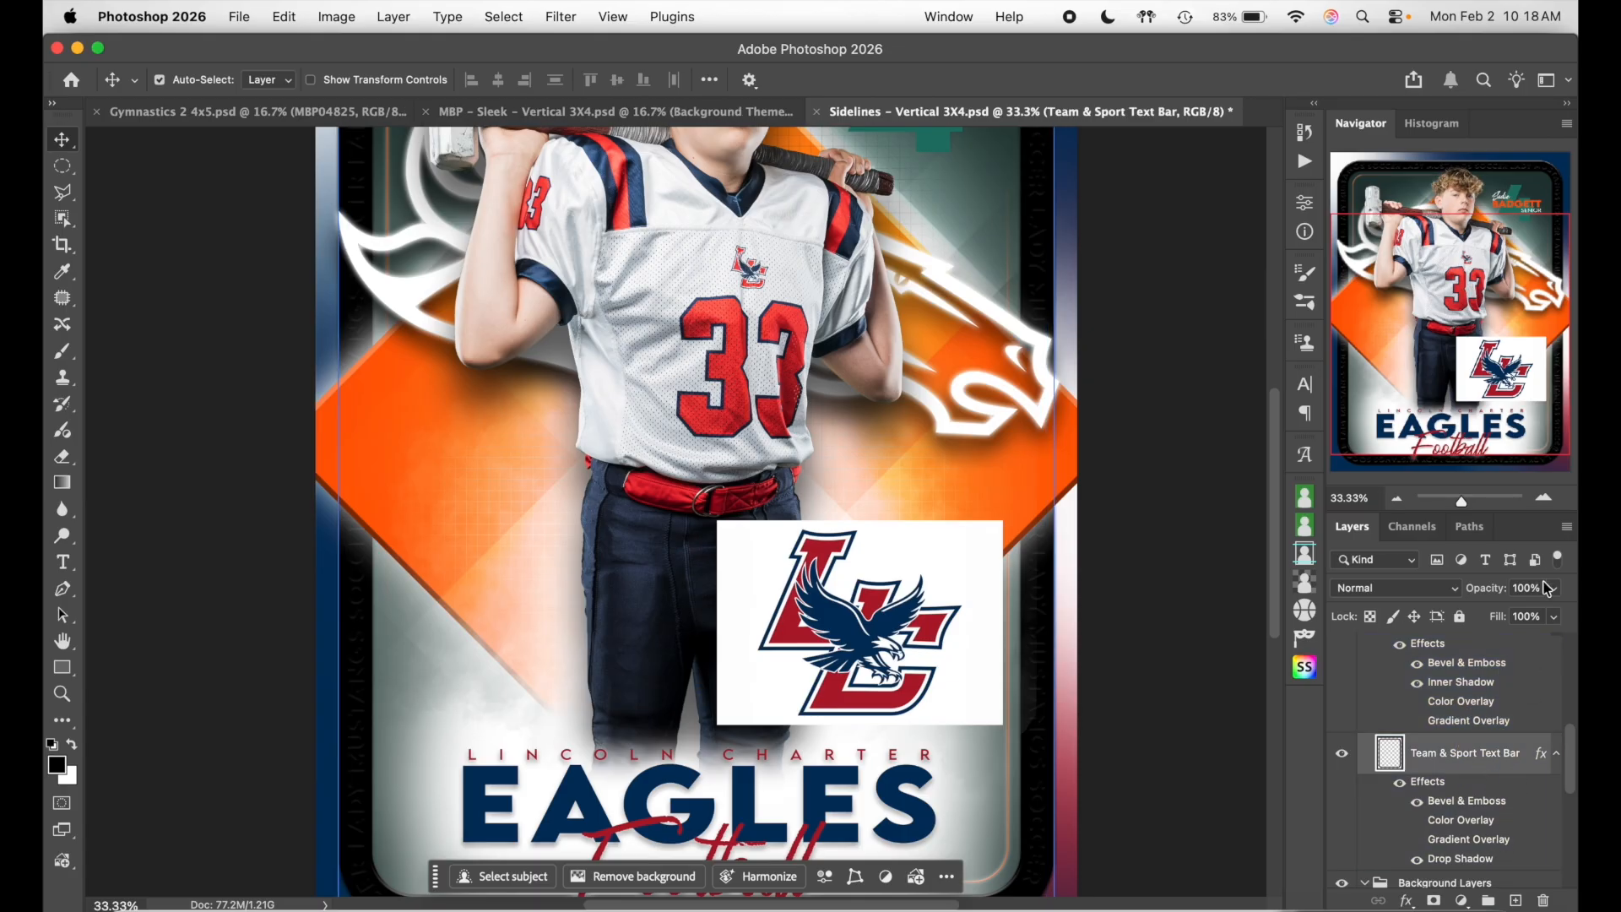
click(1538, 616)
text(0)
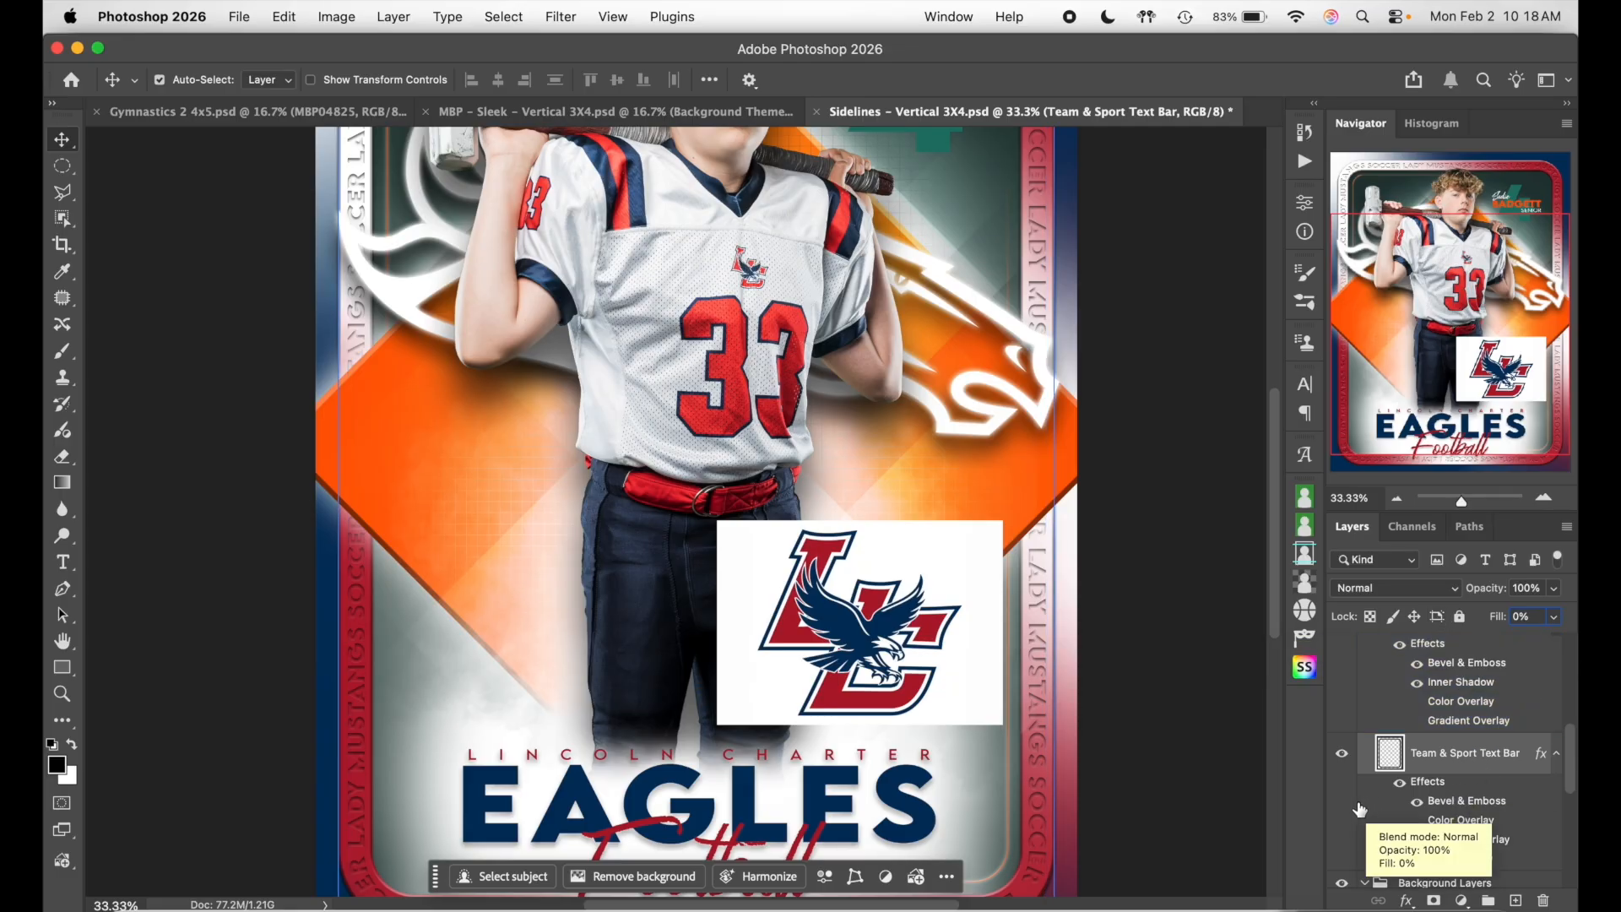
- Toggle the text bar to compare, select Edge Color, and briefly check the Channels panel
click(1342, 753)
scroll(1353, 809, down, 1)
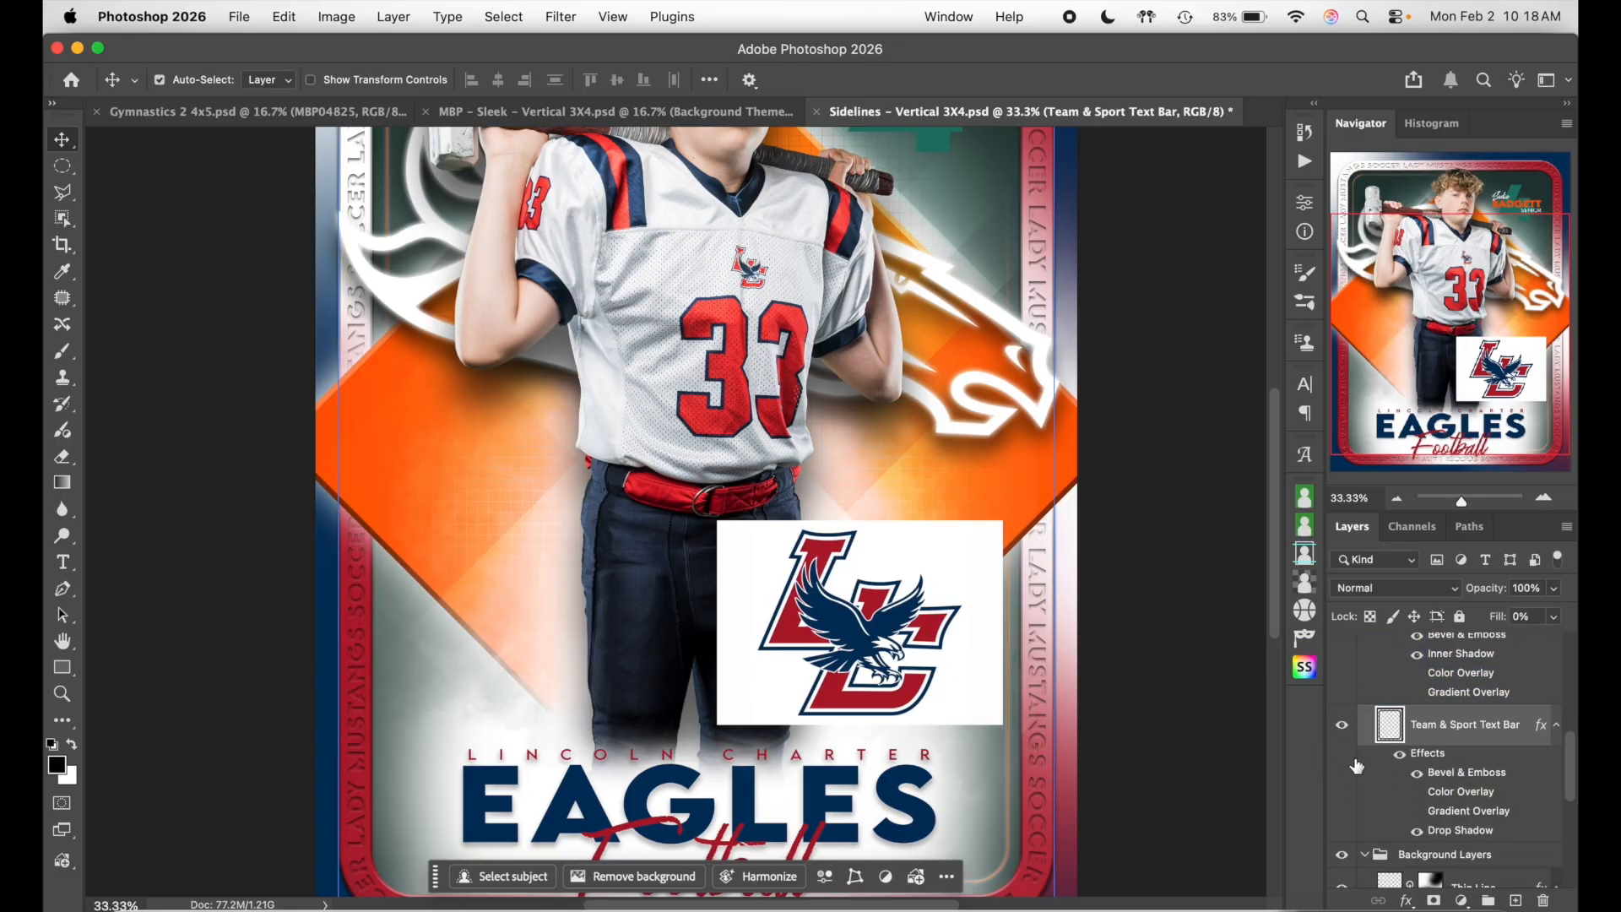
scroll(1346, 756, down, 5)
click(1356, 765)
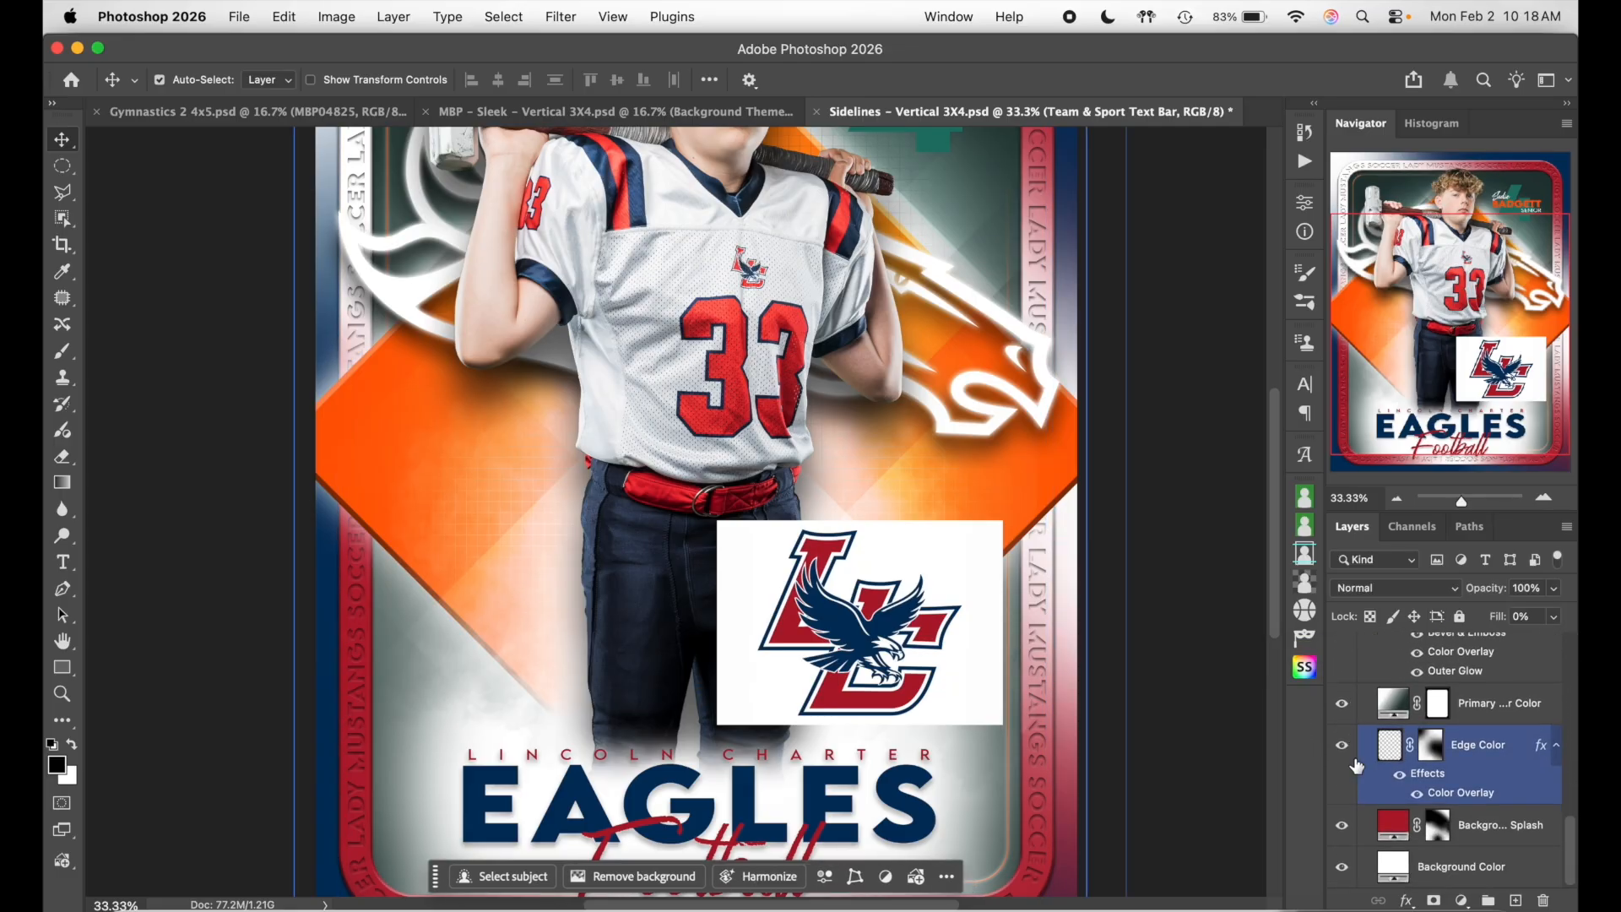
scroll(1190, 708, down, 2)
scroll(1190, 708, left, 1)
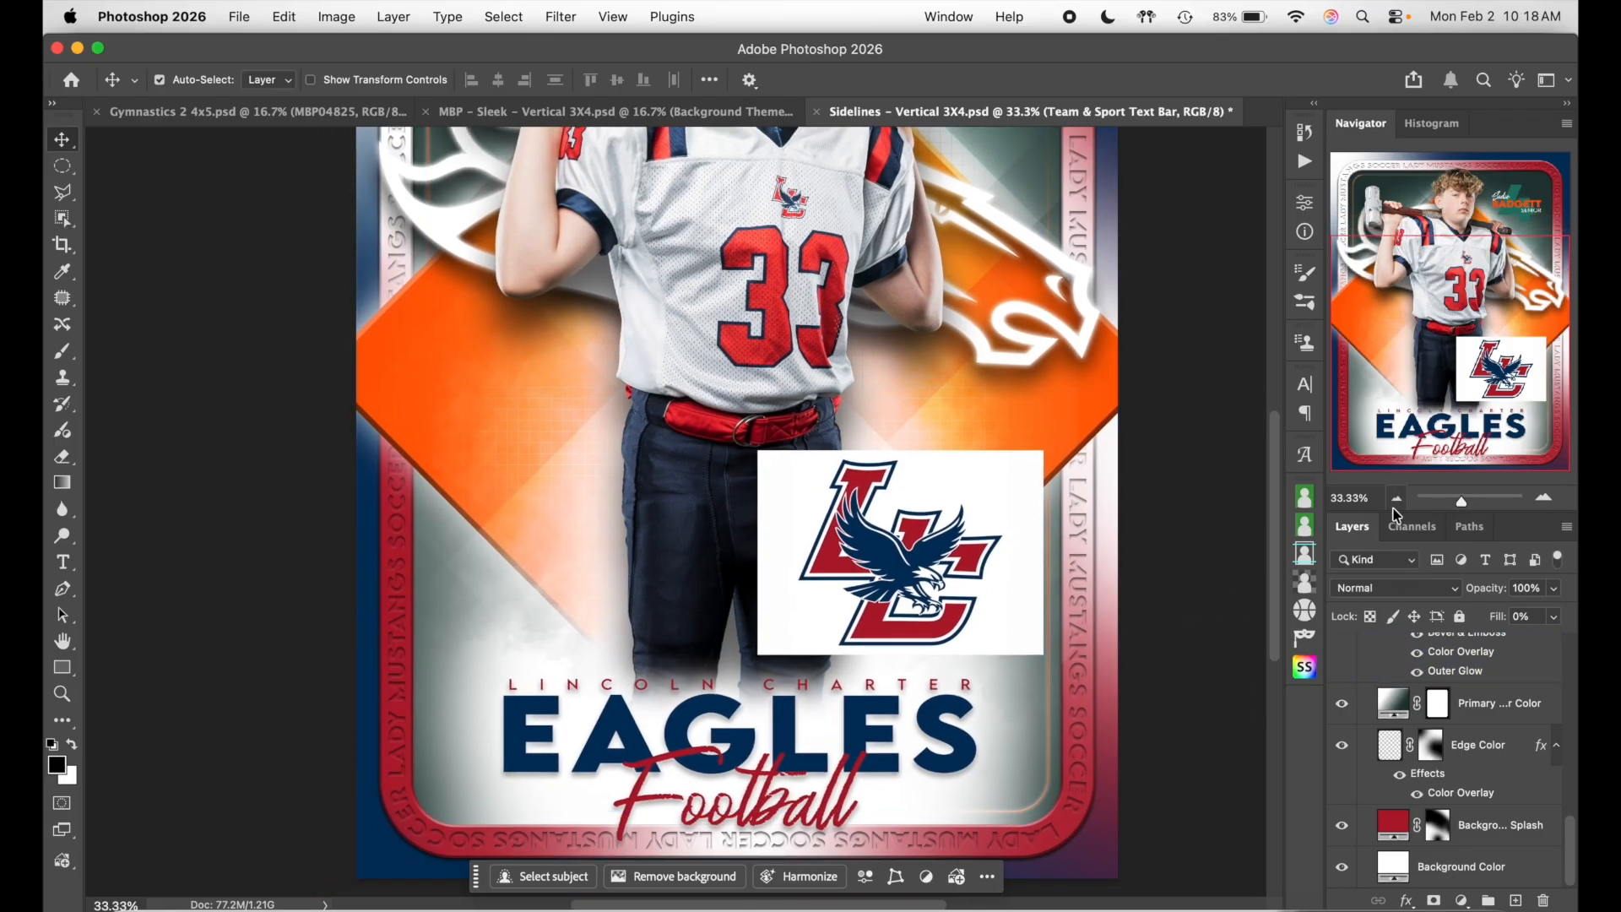
click(1412, 526)
click(1351, 525)
- Select the Primary Center Color layer and toggle its visibility to compare
click(1388, 747)
click(1393, 704)
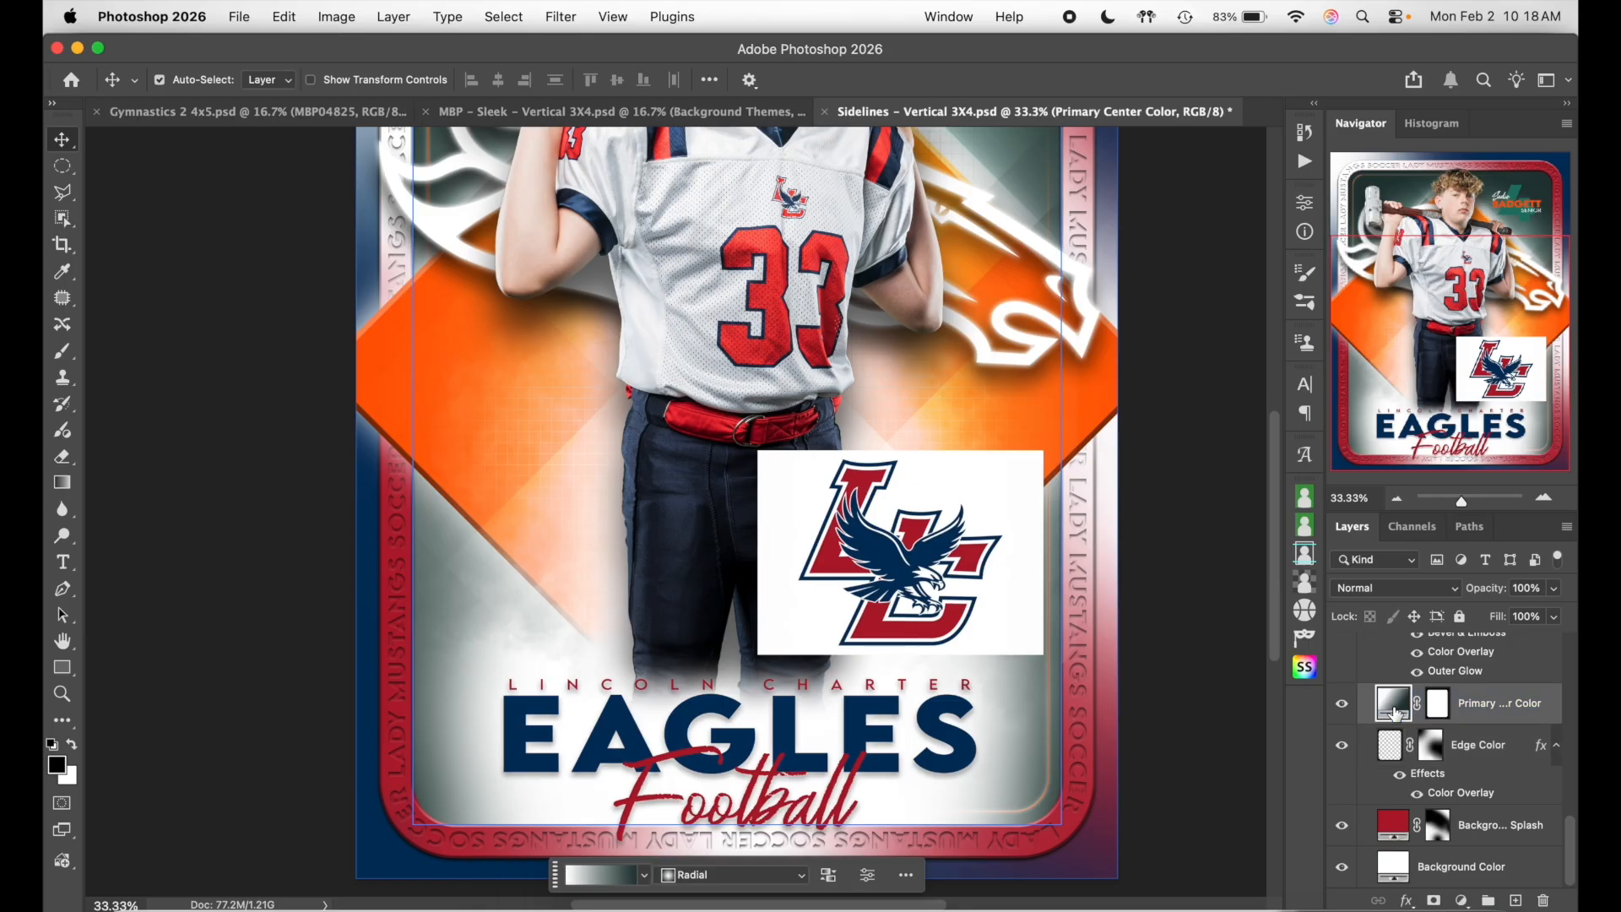
scroll(1262, 633, up, 1)
scroll(1262, 633, left, 1)
scroll(1224, 545, down, 2)
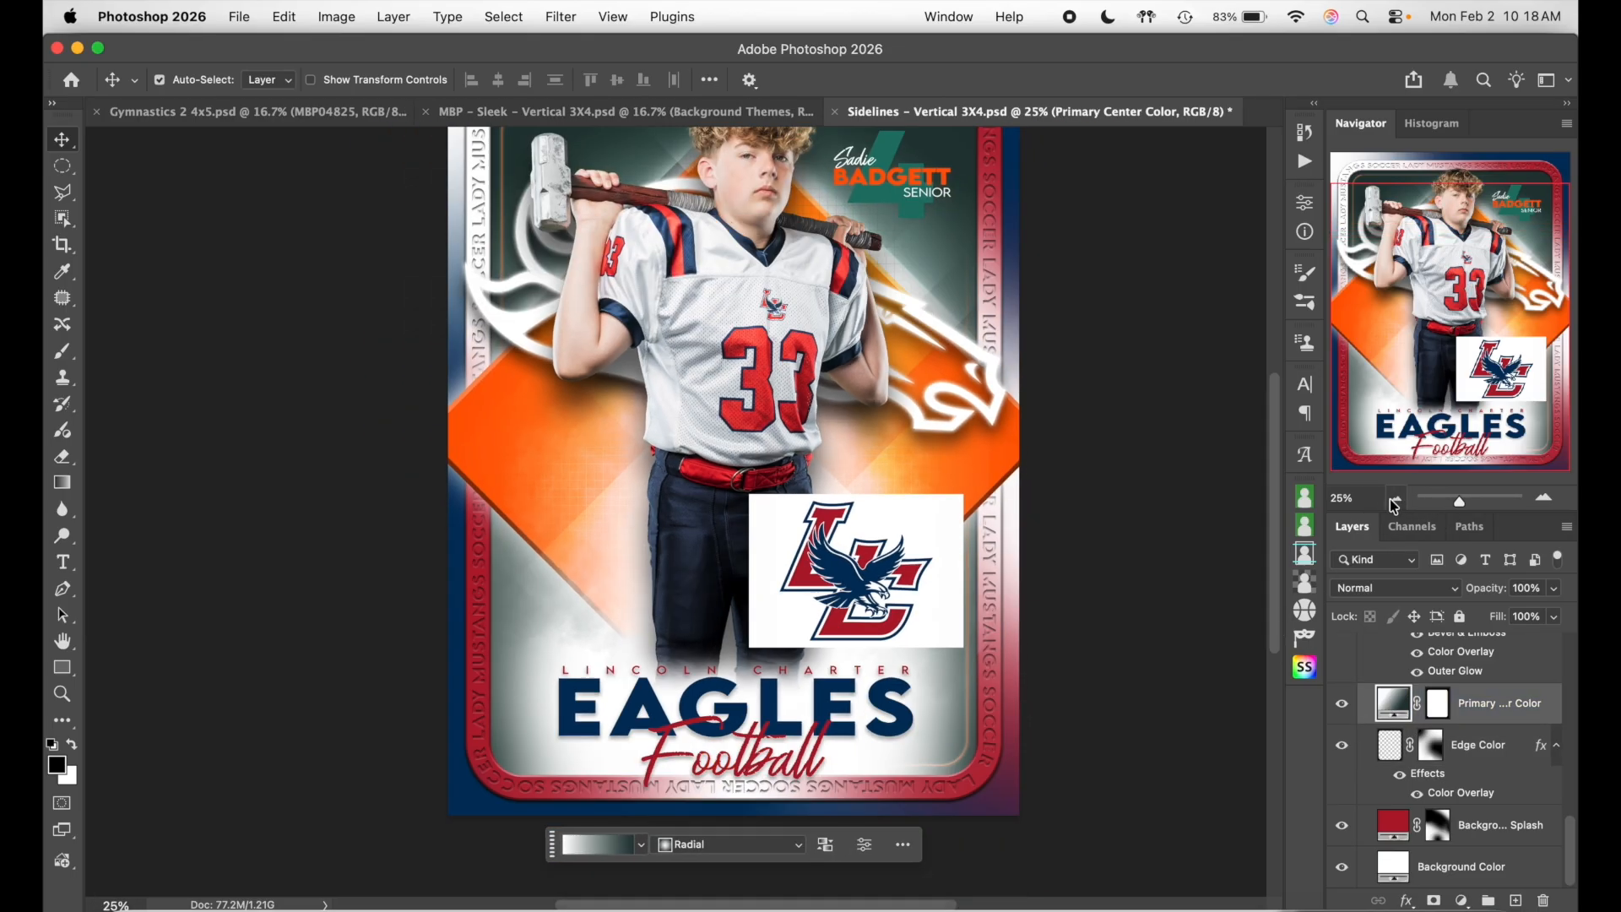
scroll(1224, 544, up, 1)
scroll(1224, 545, left, 1)
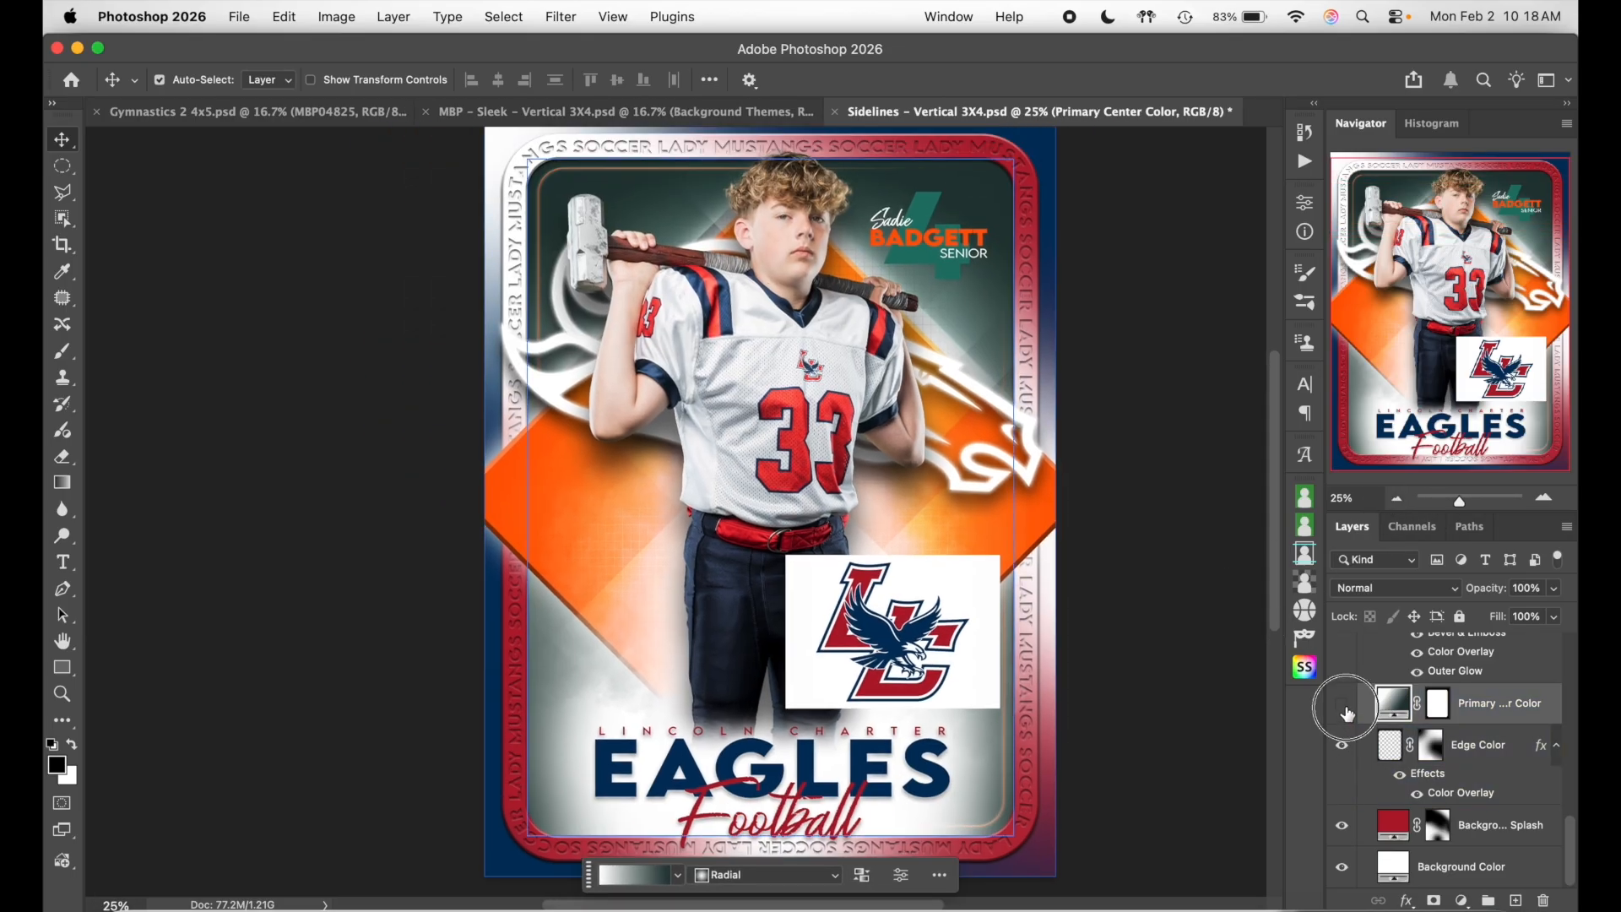
click(1342, 704)
click(1343, 704)
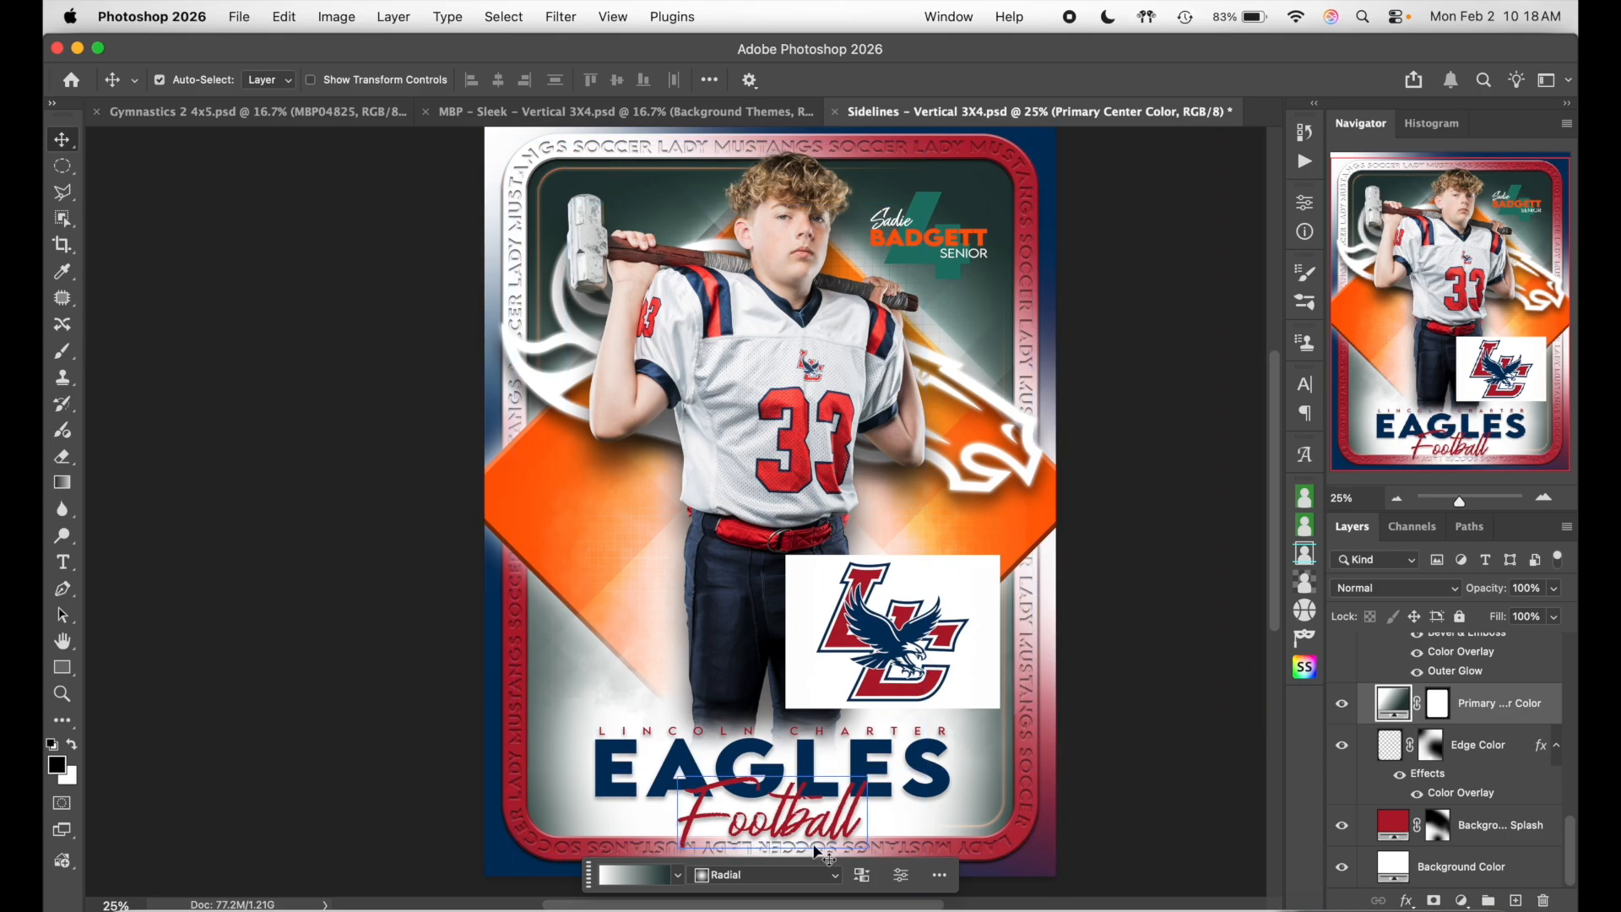
- Inspect the Primary Center Color gradient settings, then compare the layer on and off again
click(1372, 731)
double_click(1394, 706)
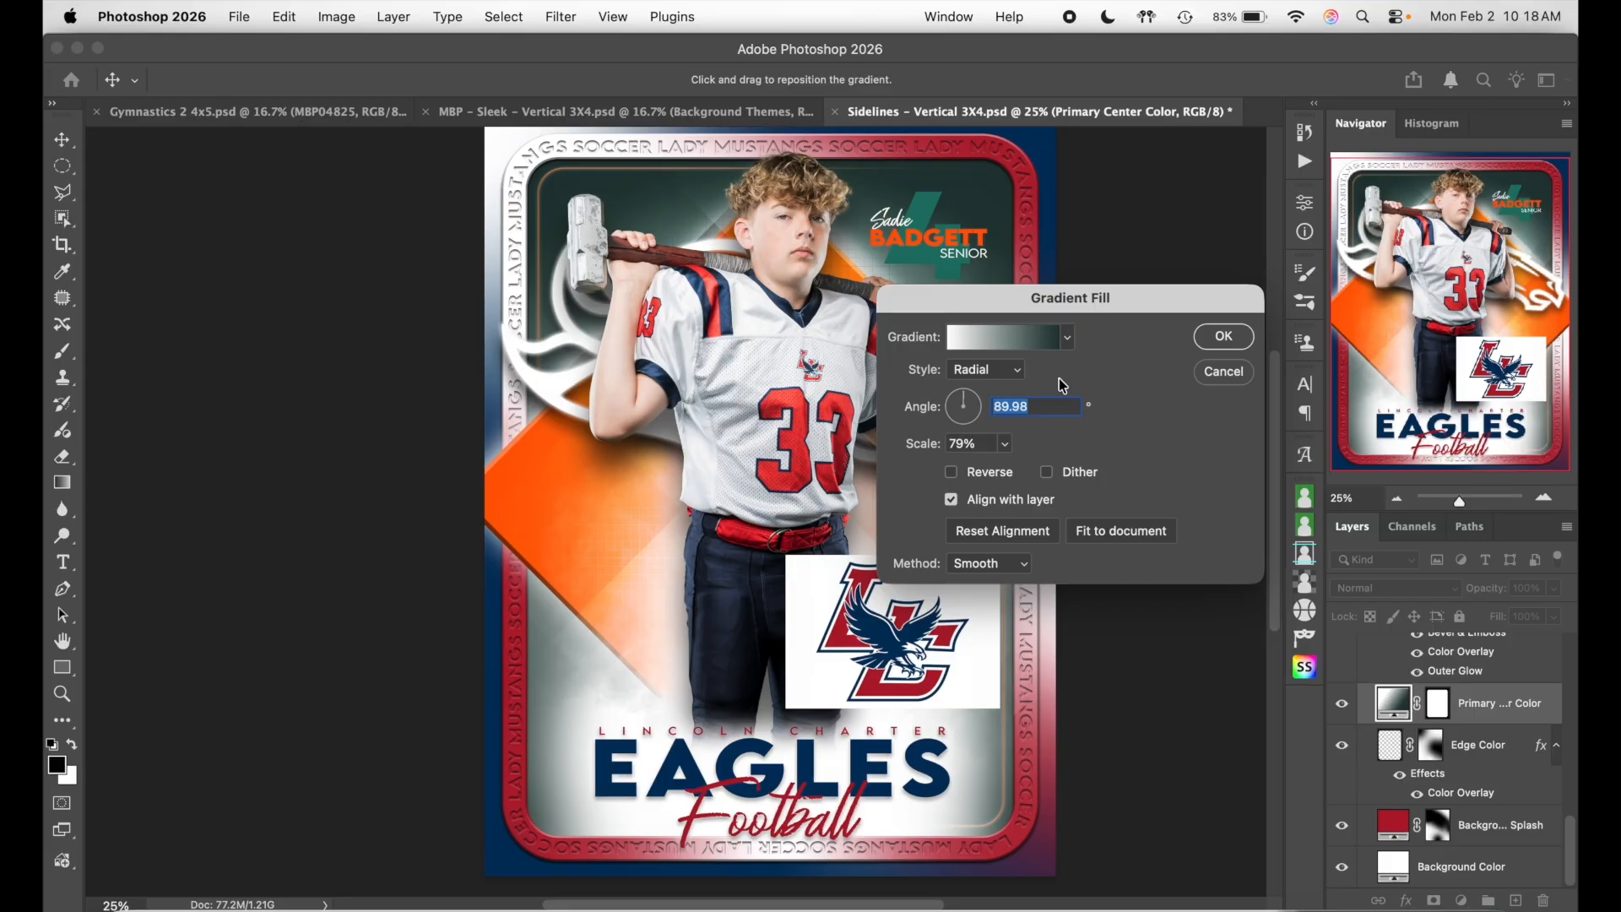
click(1213, 338)
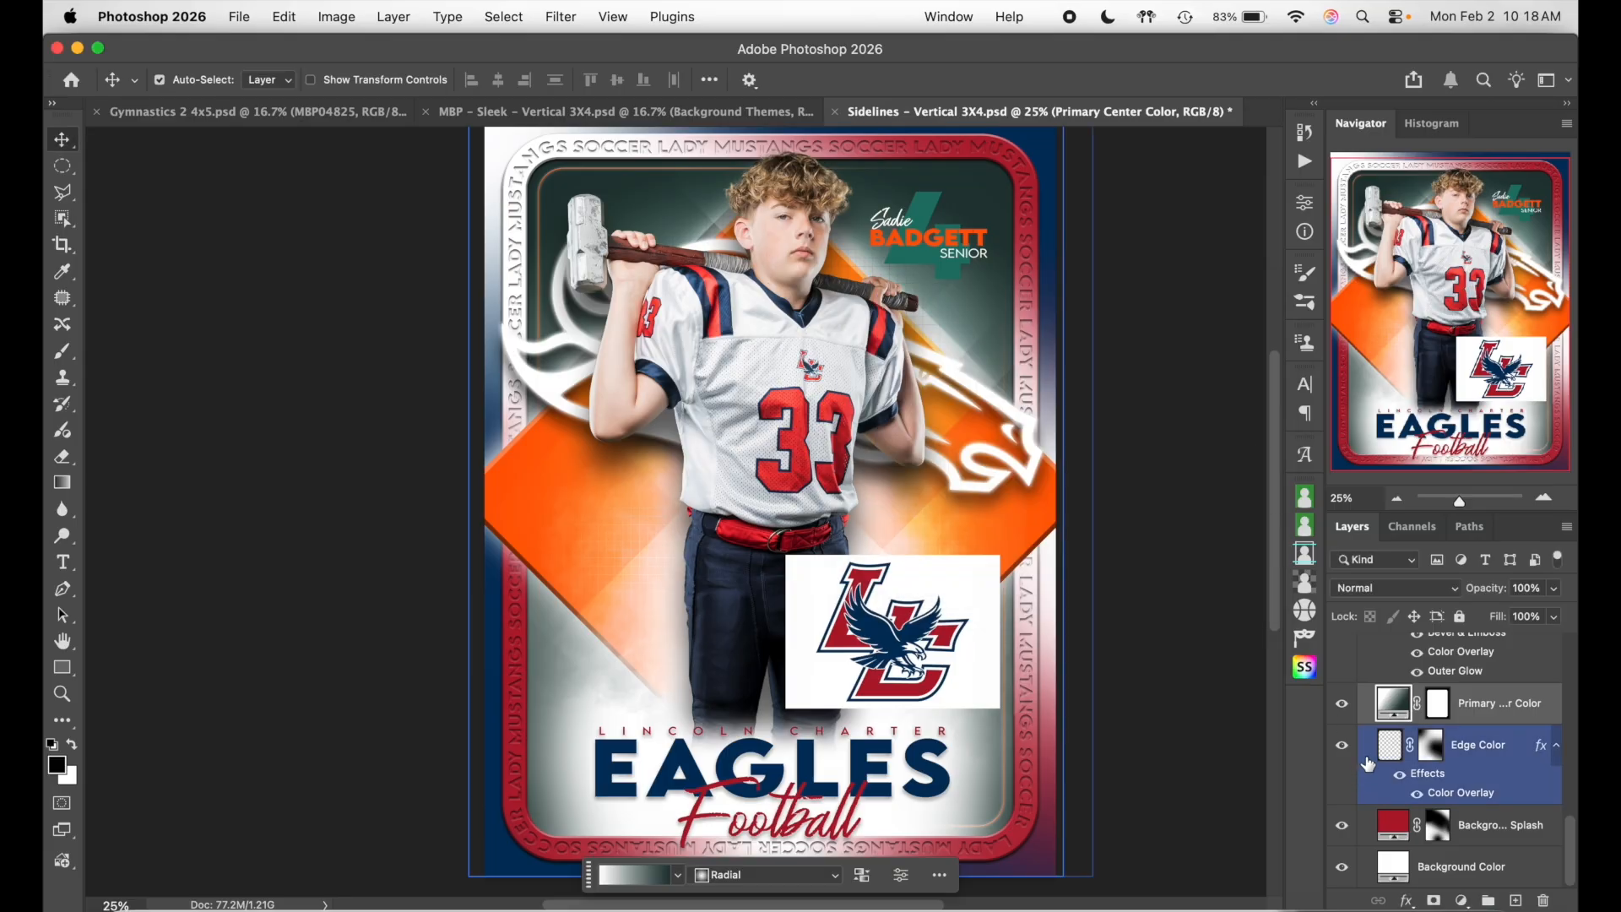
click(1343, 705)
click(1342, 704)
click(1342, 704)
click(1342, 704)
- Set the gradient's outer stop to navy 00315c, then lighten it to a brighter blue
double_click(1408, 708)
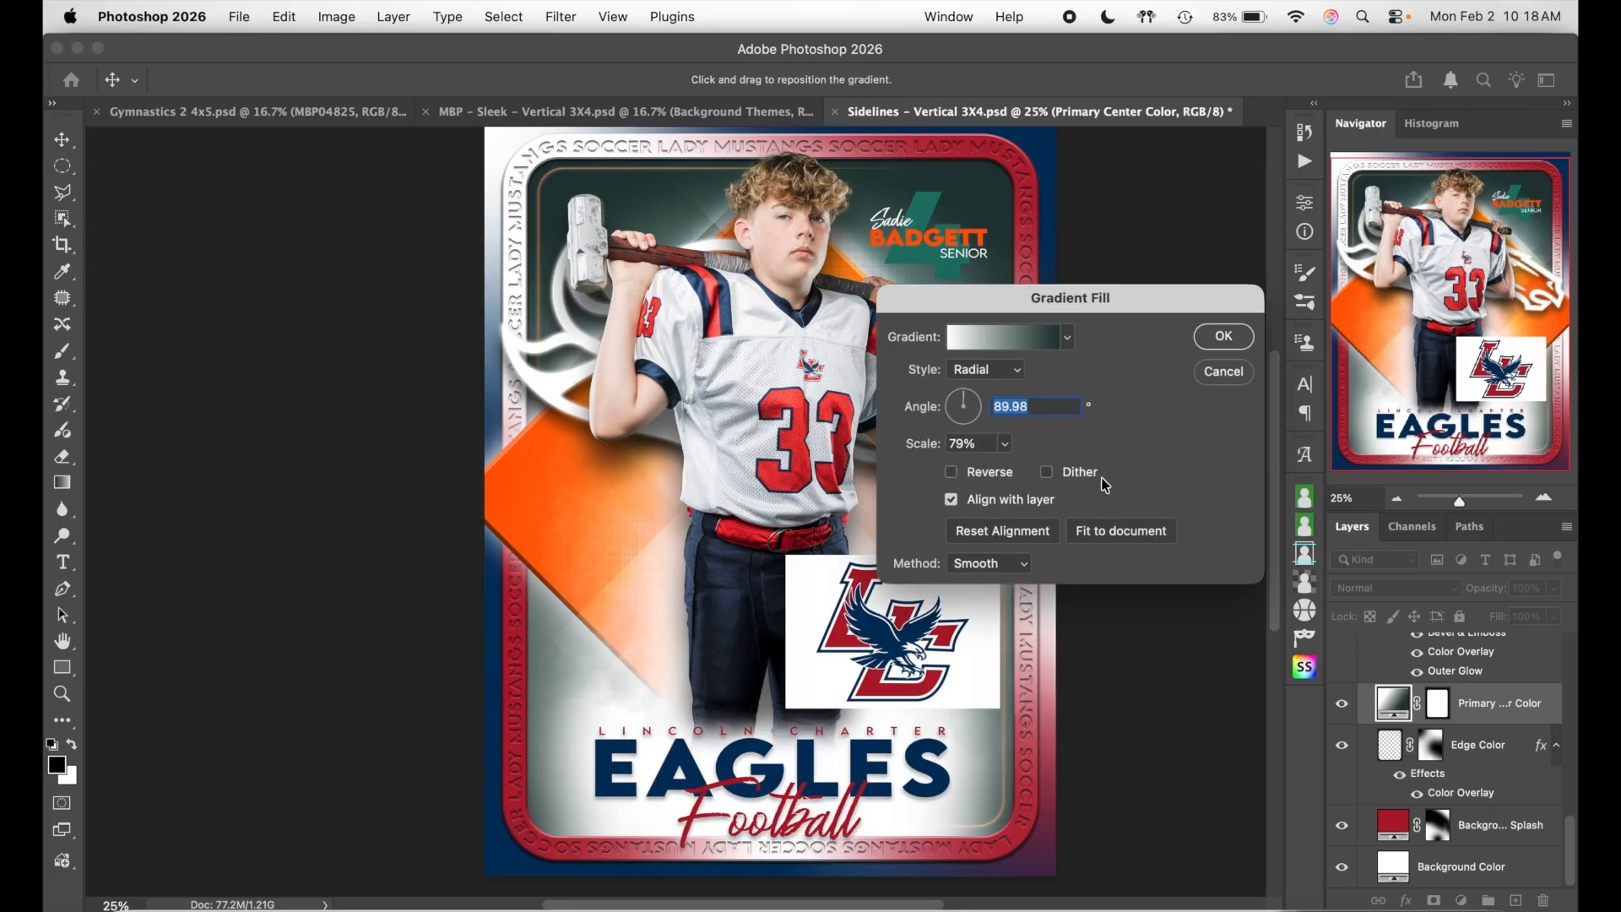
scroll(803, 498, right, 3)
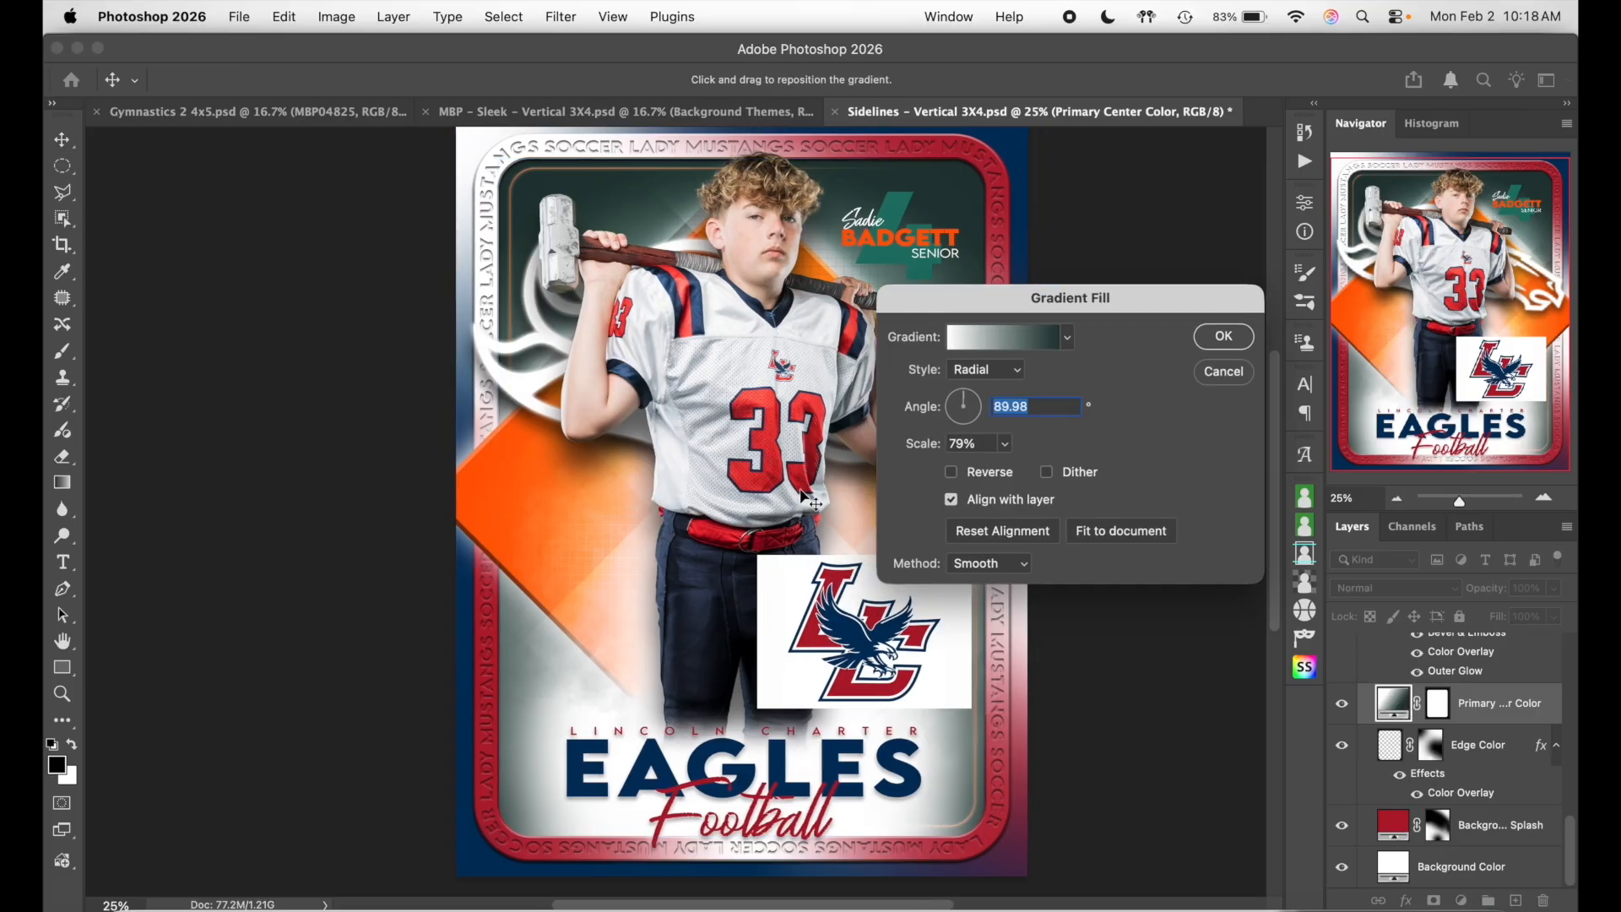
click(1055, 339)
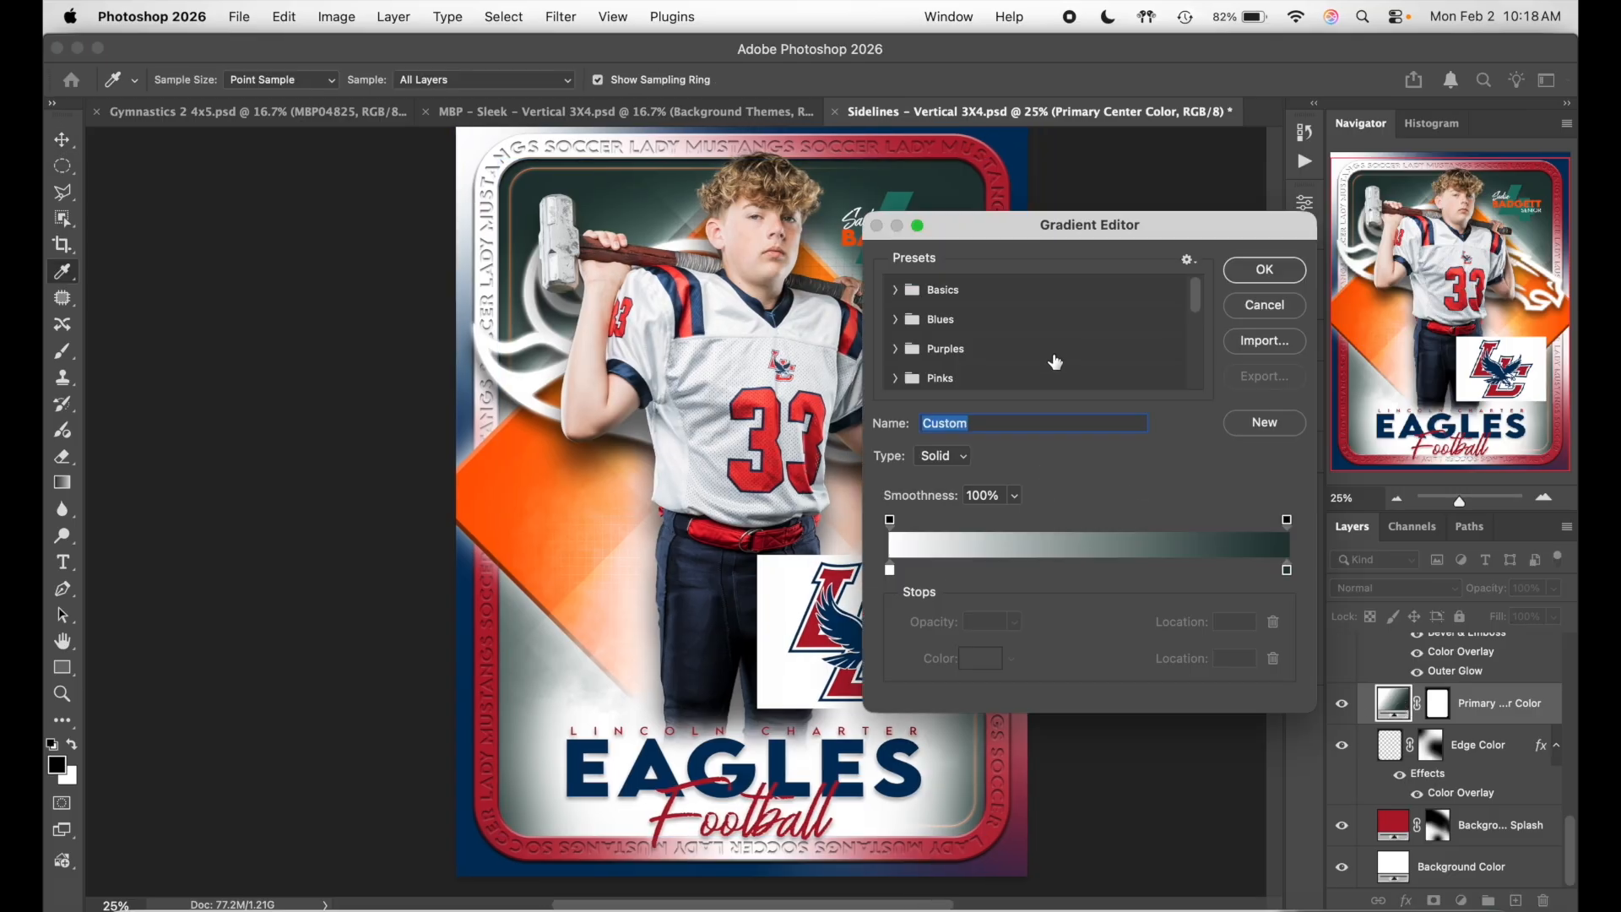
double_click(1287, 572)
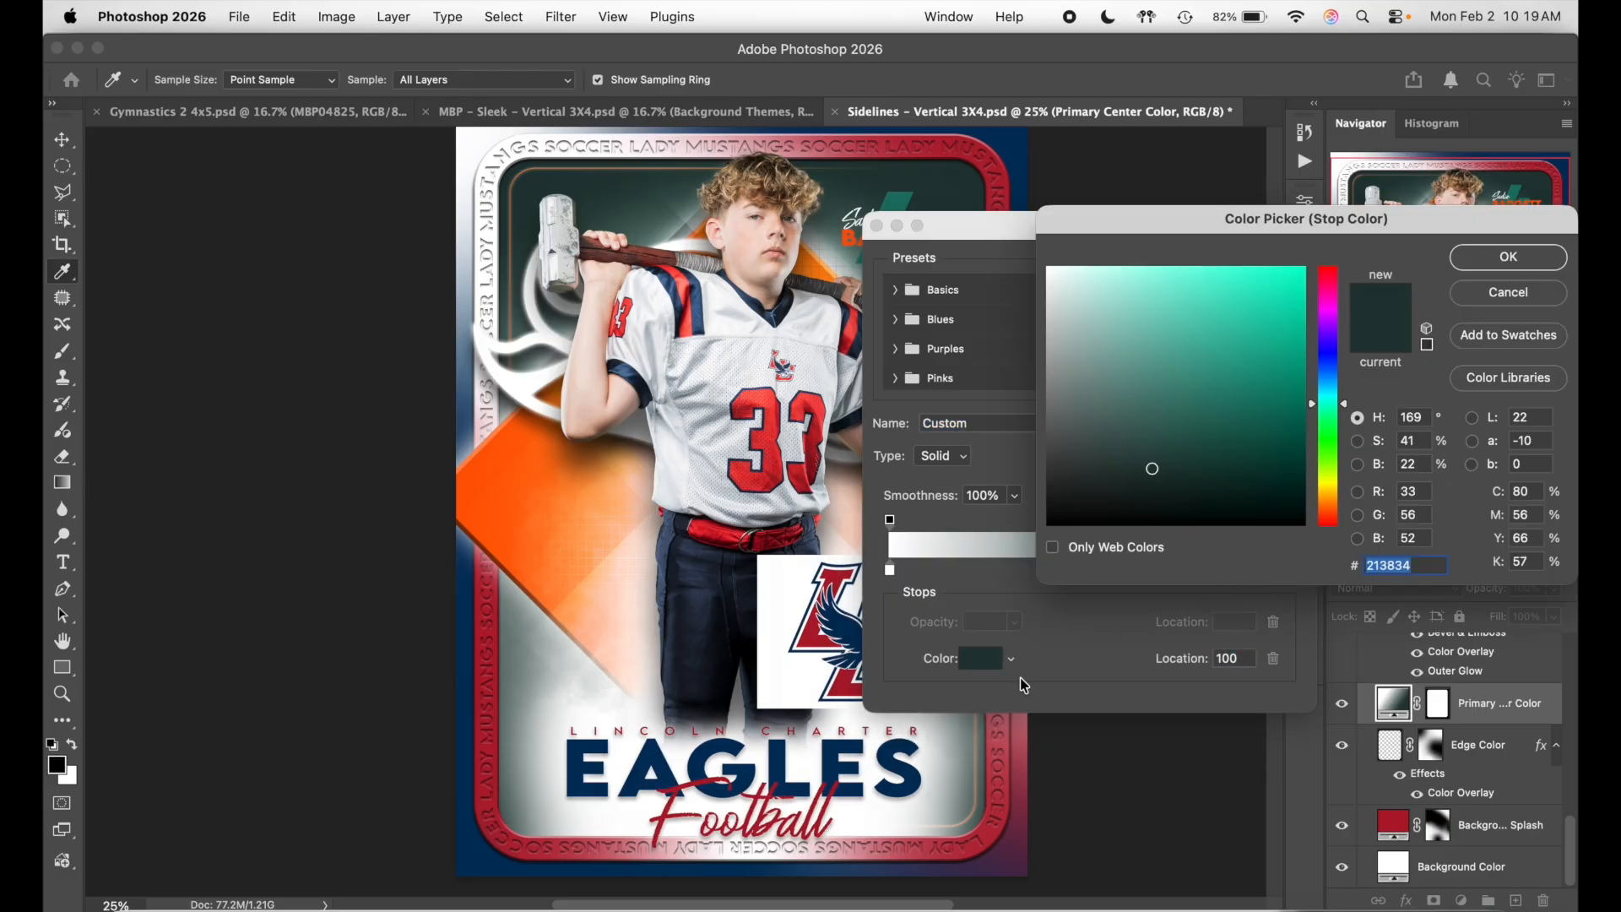
text(00315c)
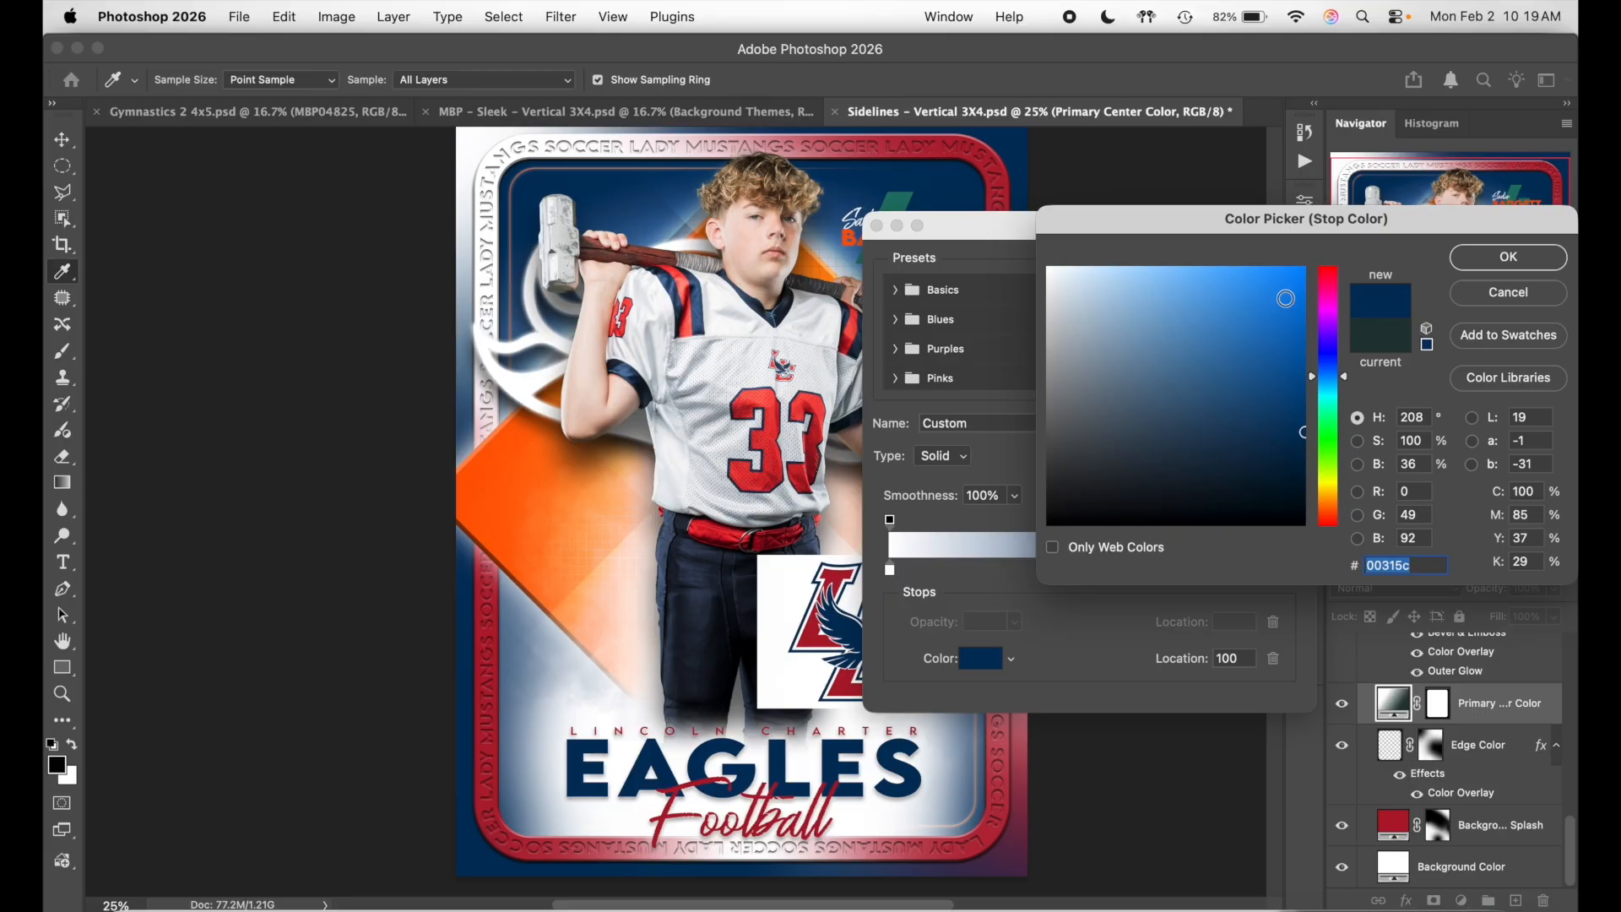
click(1286, 400)
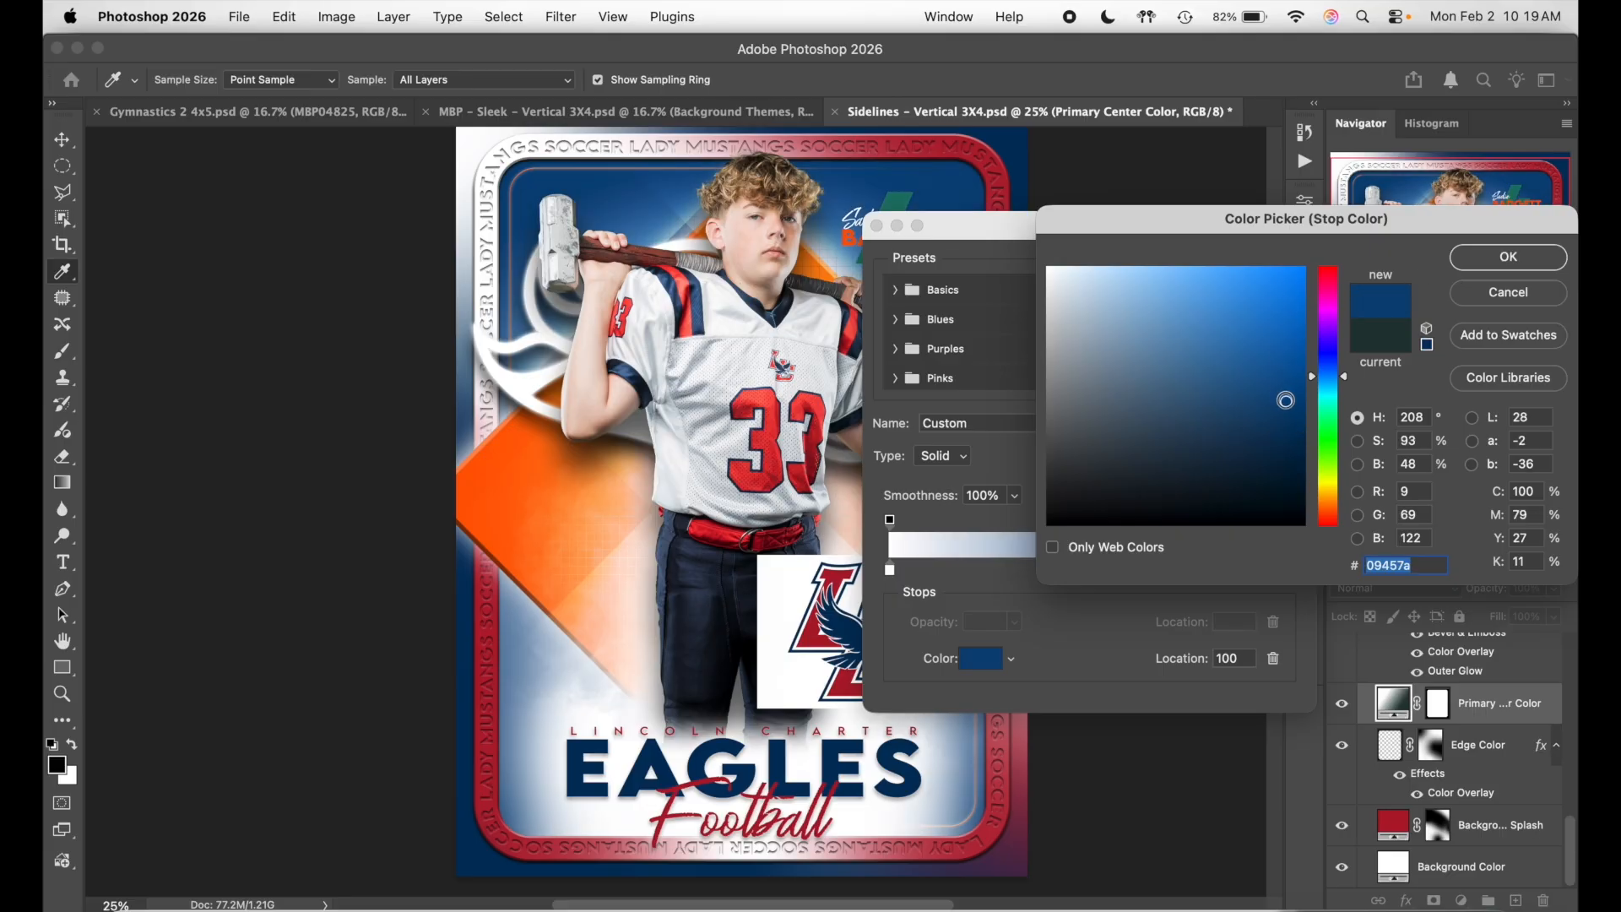
click(1285, 379)
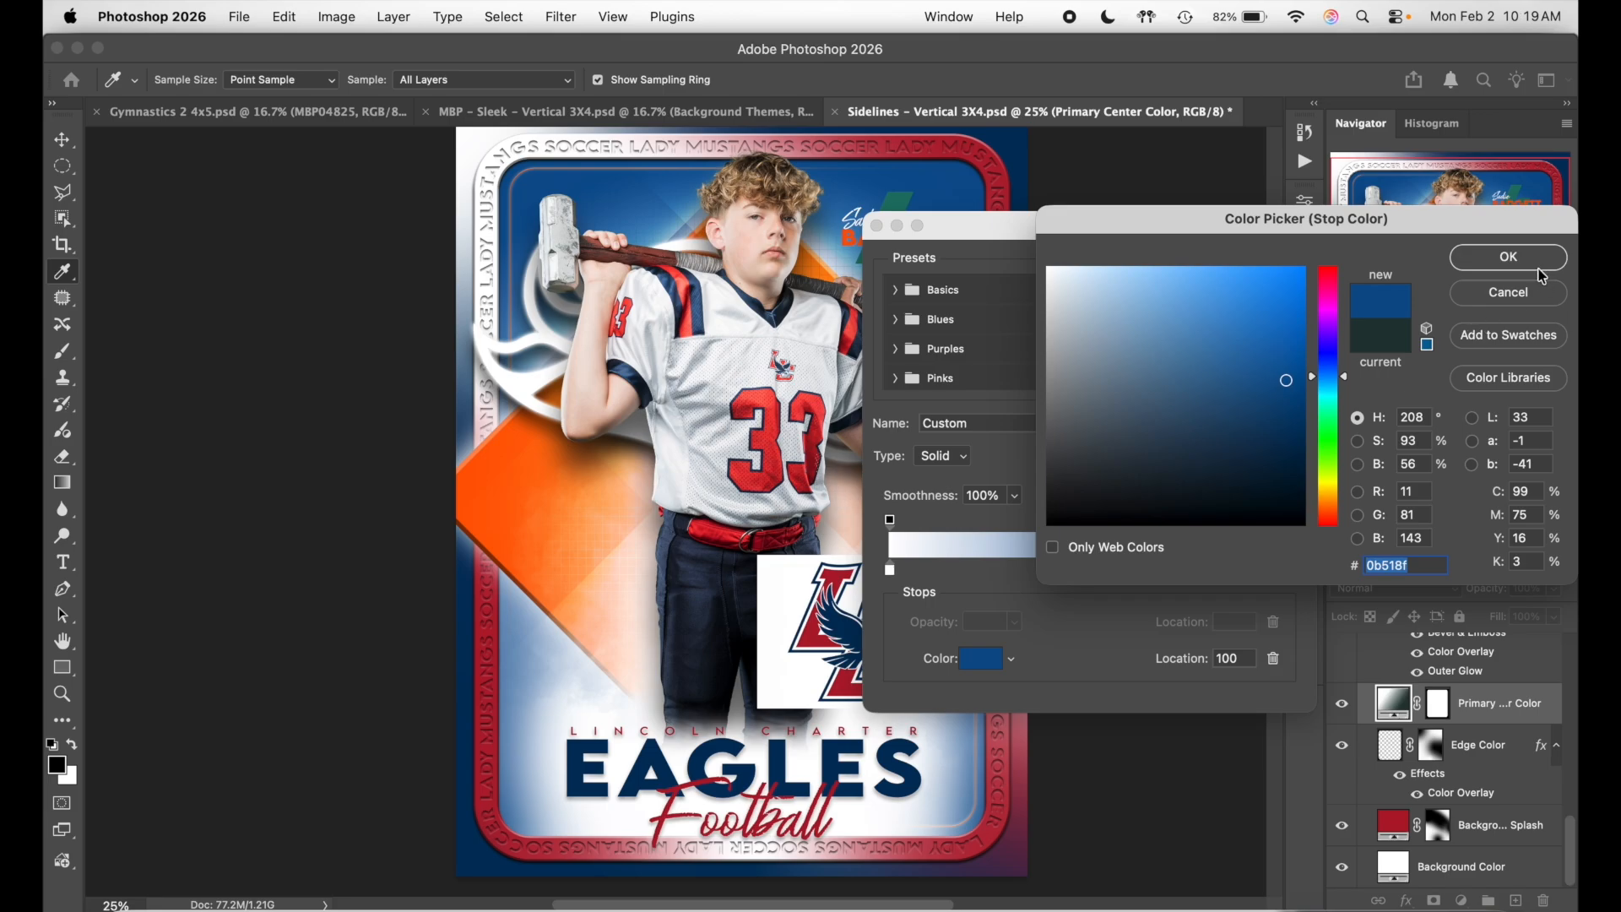
click(1539, 272)
click(1300, 277)
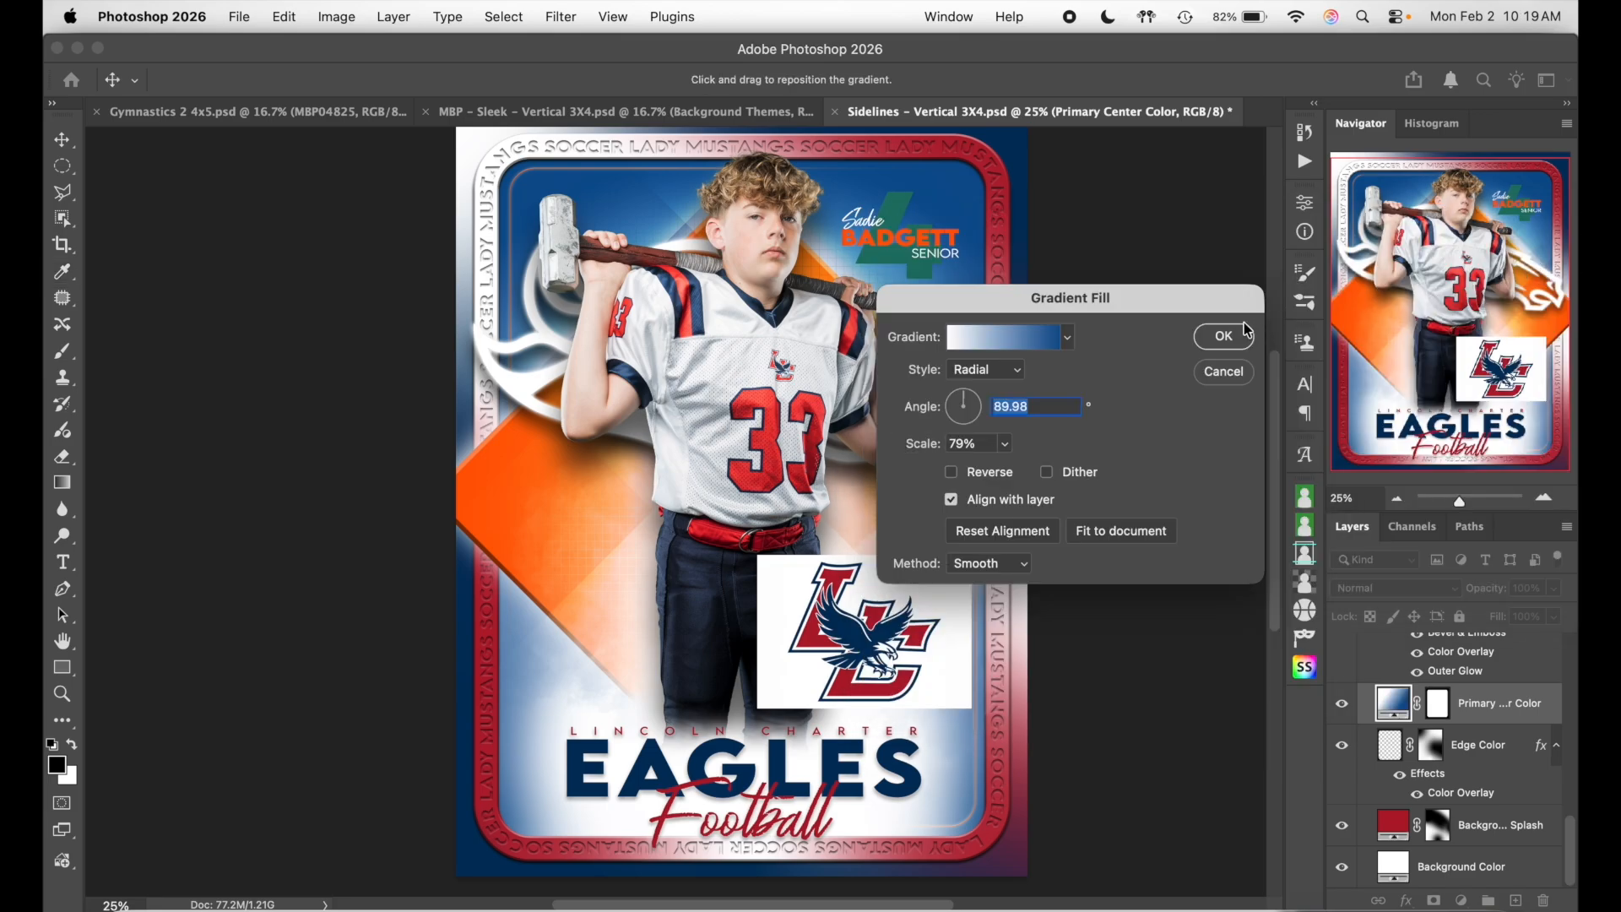
- Resample the end stop's navy from the logo and darken it slightly
click(1045, 342)
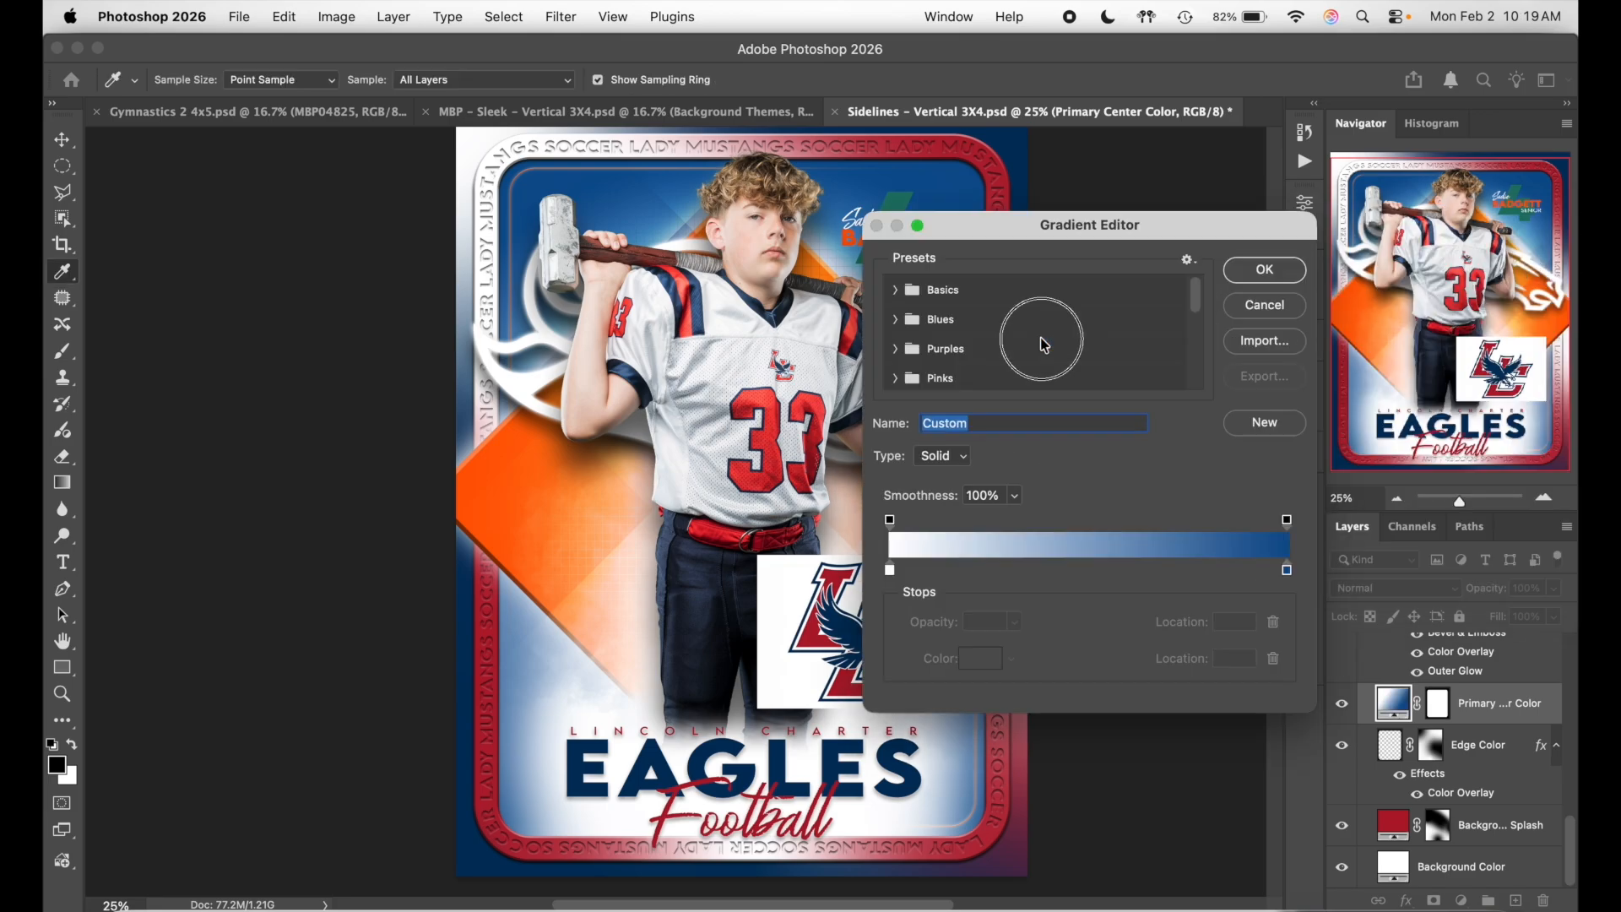
click(1288, 572)
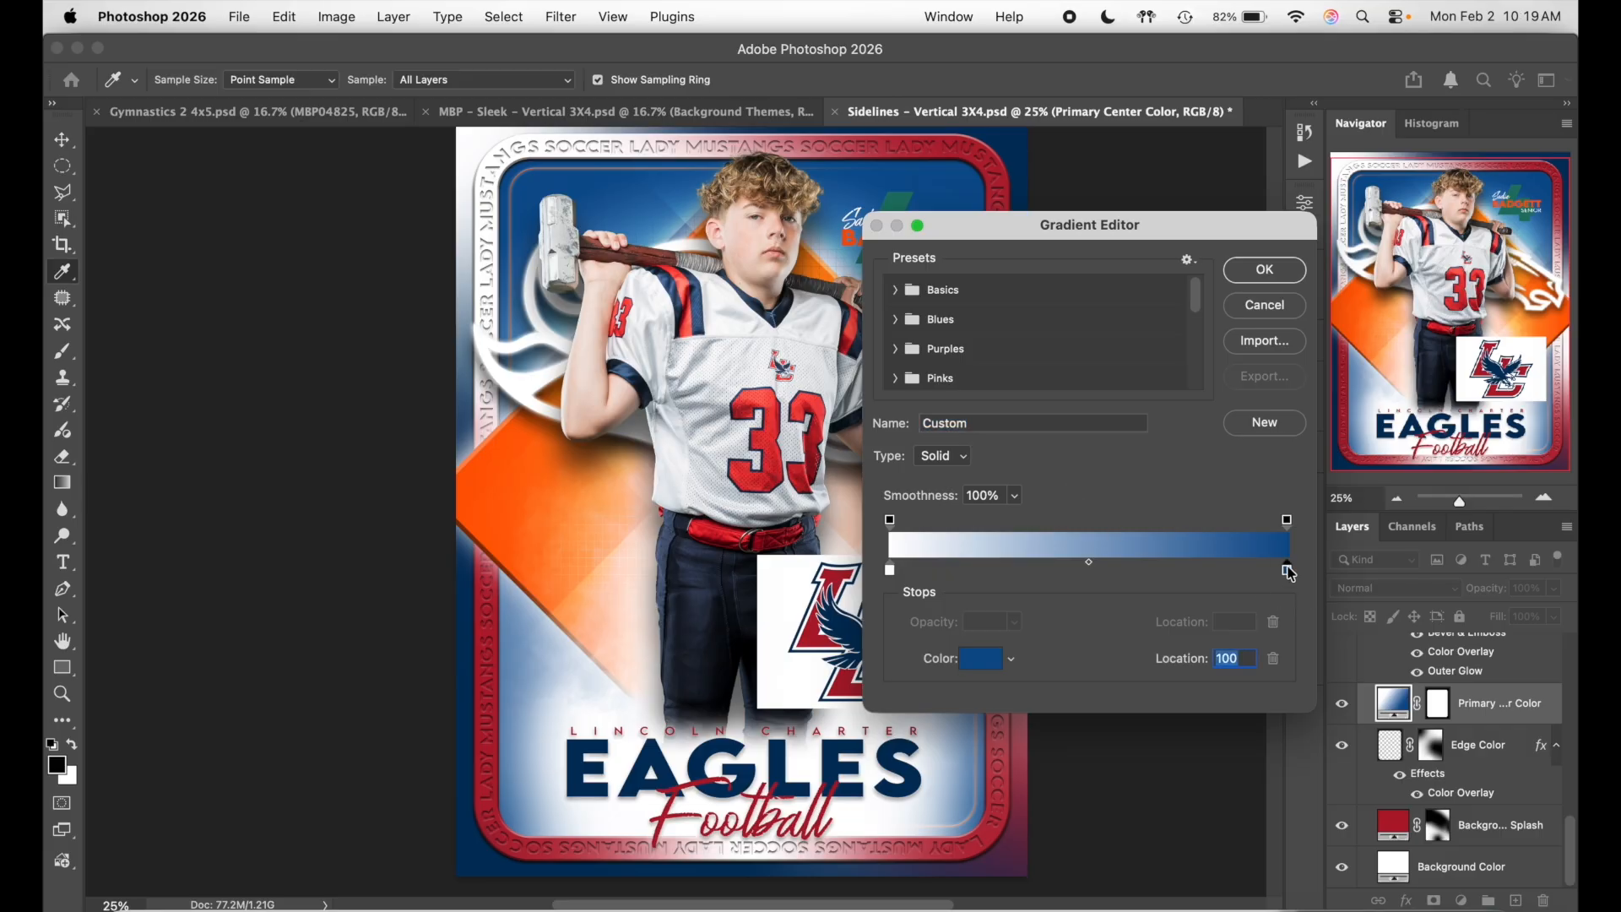
click(857, 616)
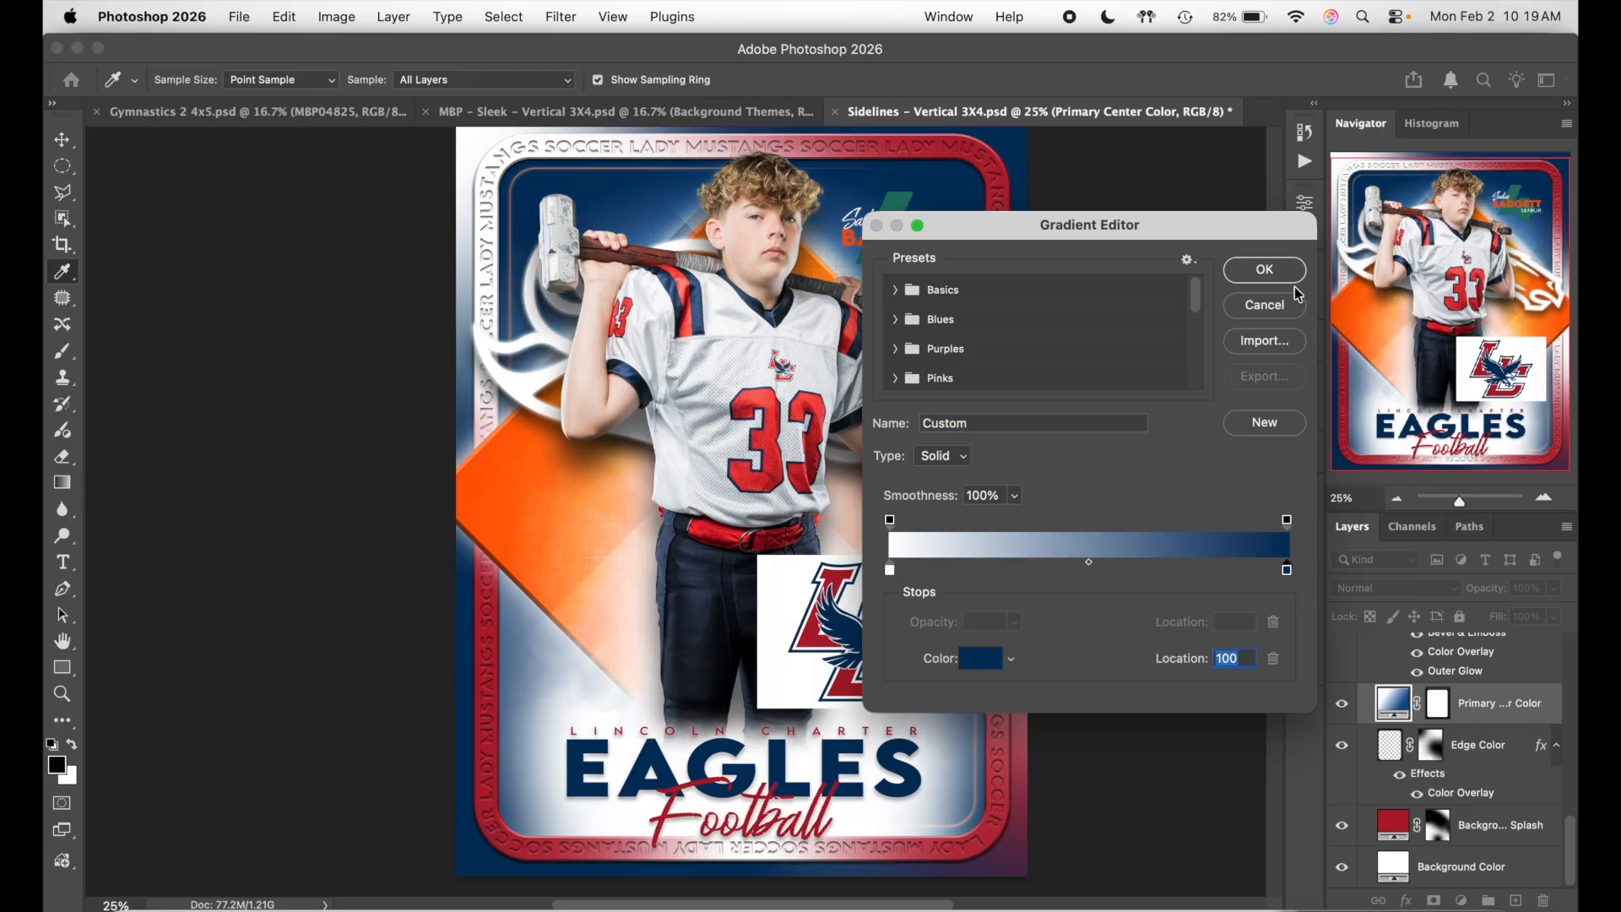
click(1284, 280)
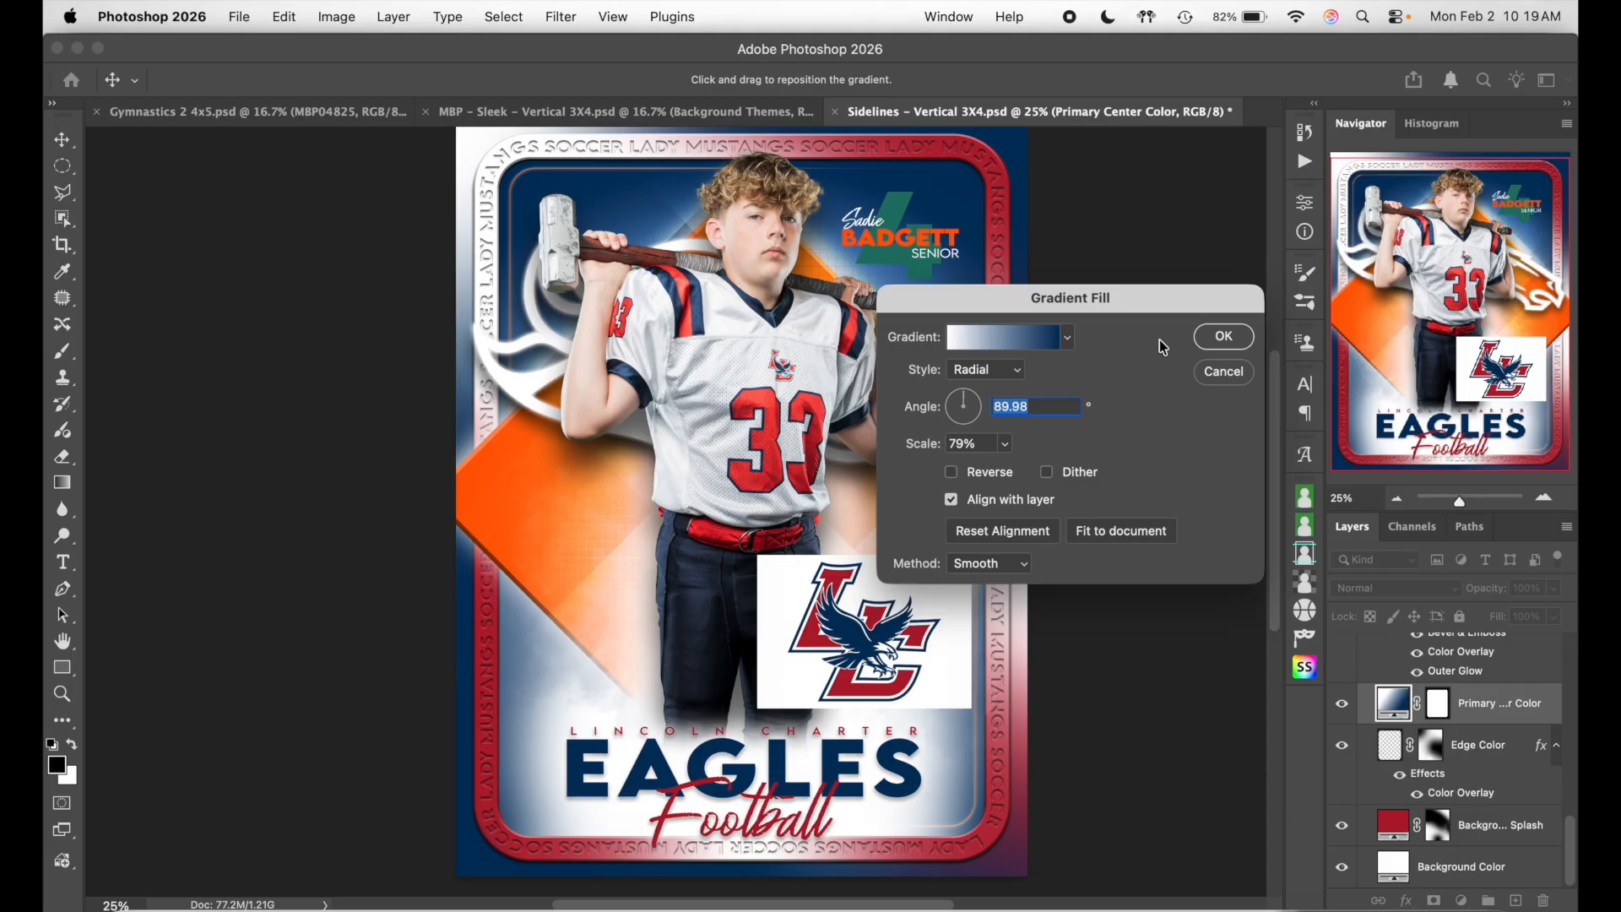
click(1045, 347)
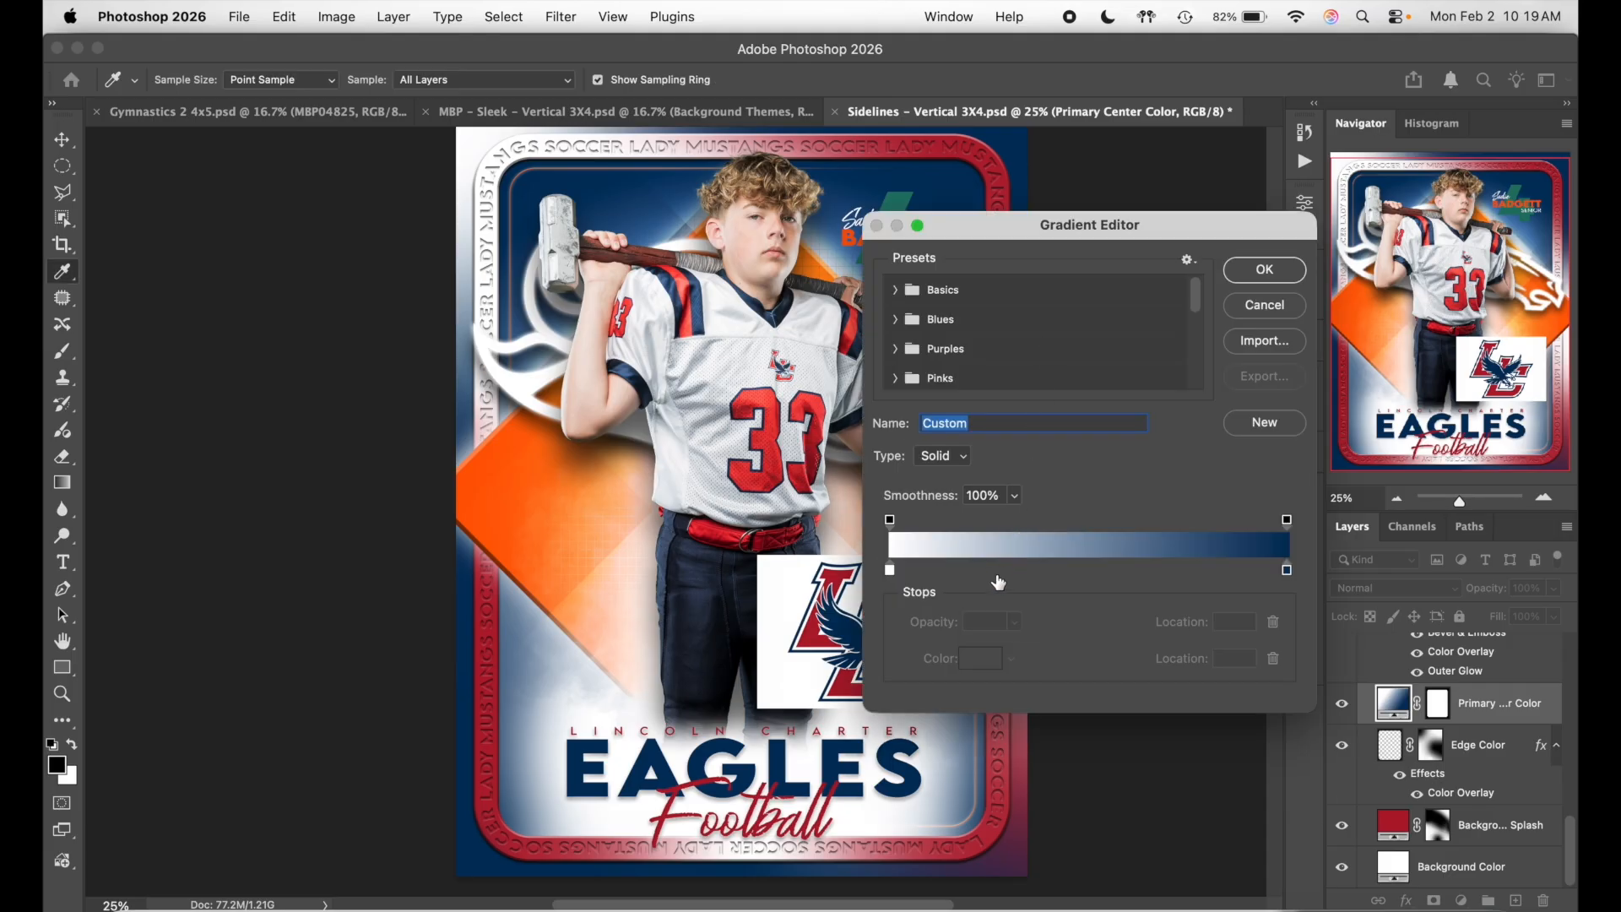
click(1288, 574)
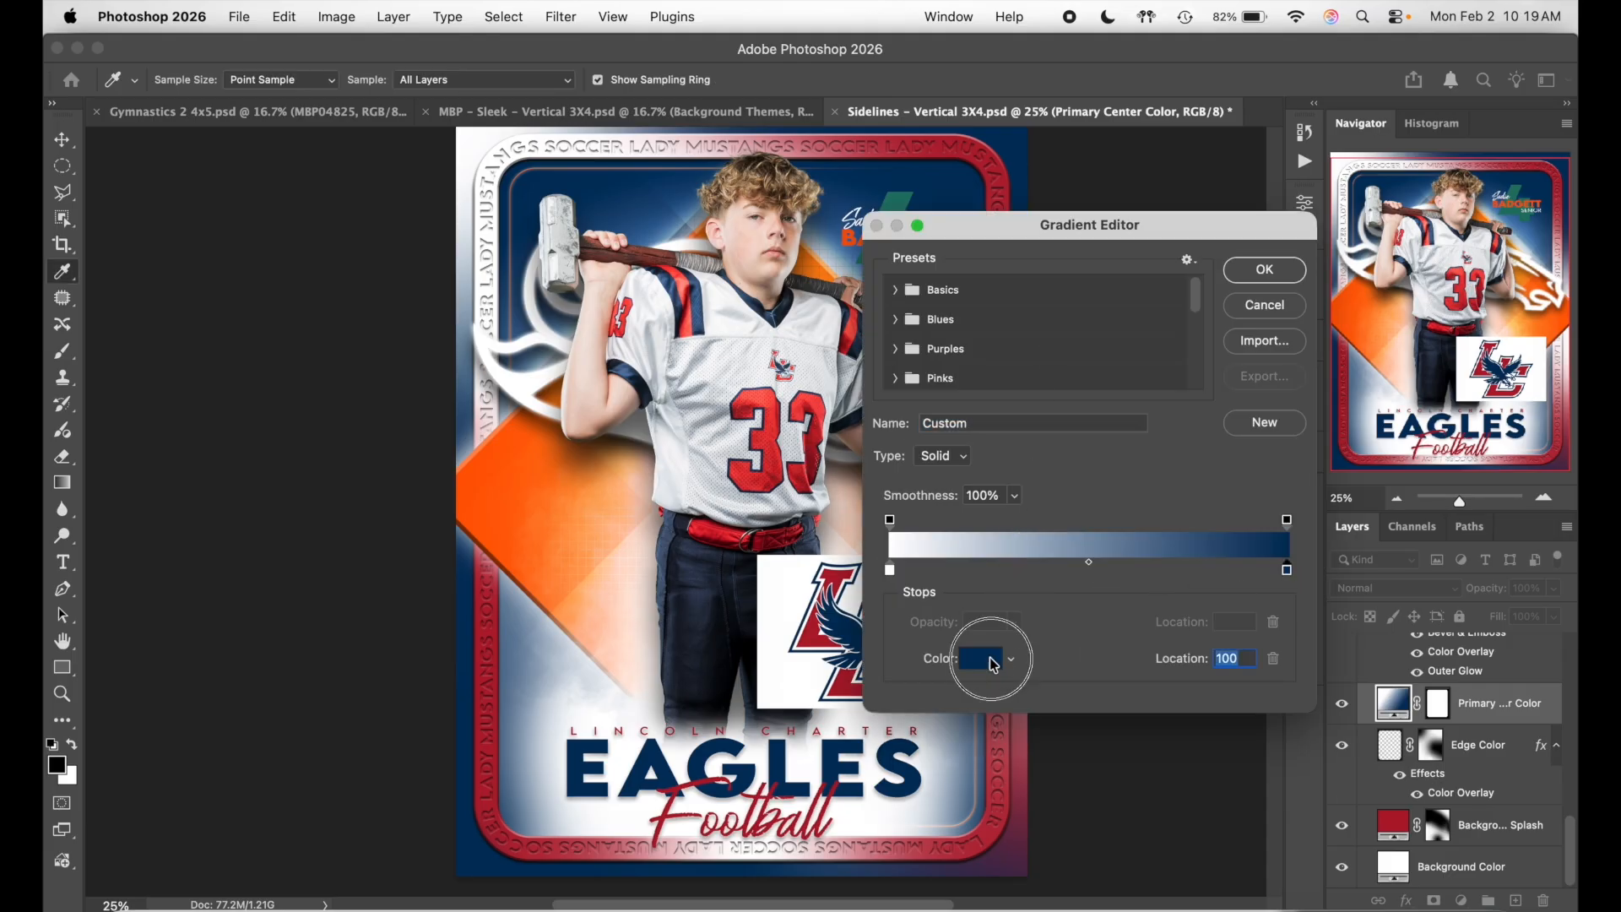
click(982, 658)
drag(1300, 445, 1349, 453)
click(1301, 462)
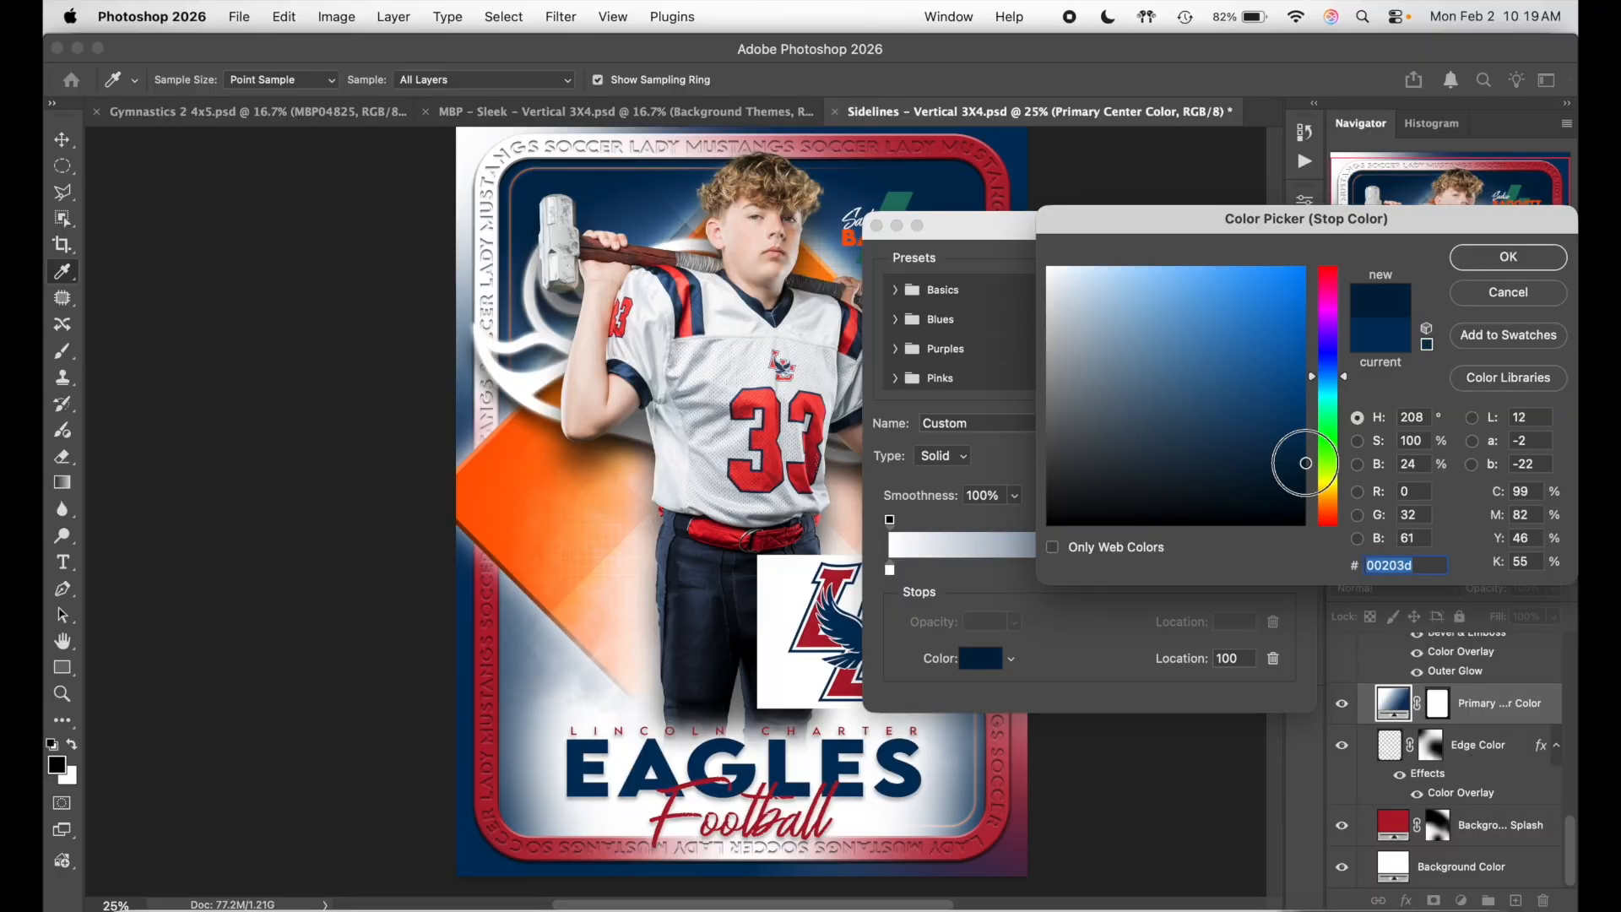
click(1494, 260)
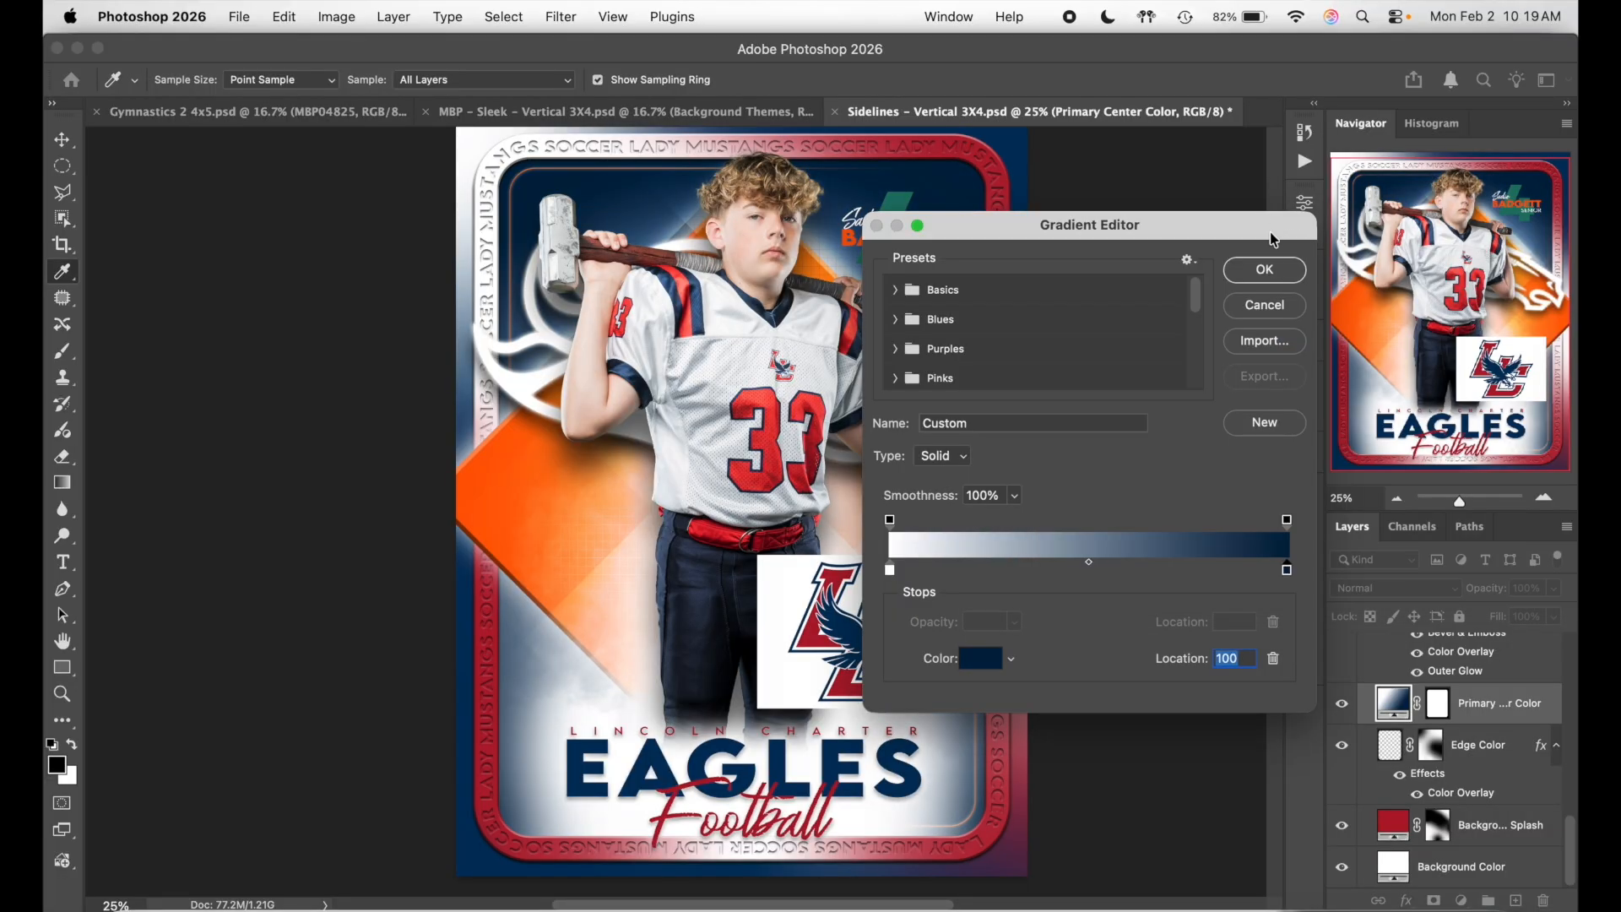
click(1261, 268)
- Apply the navy radial gradient fill to the card
click(1228, 339)
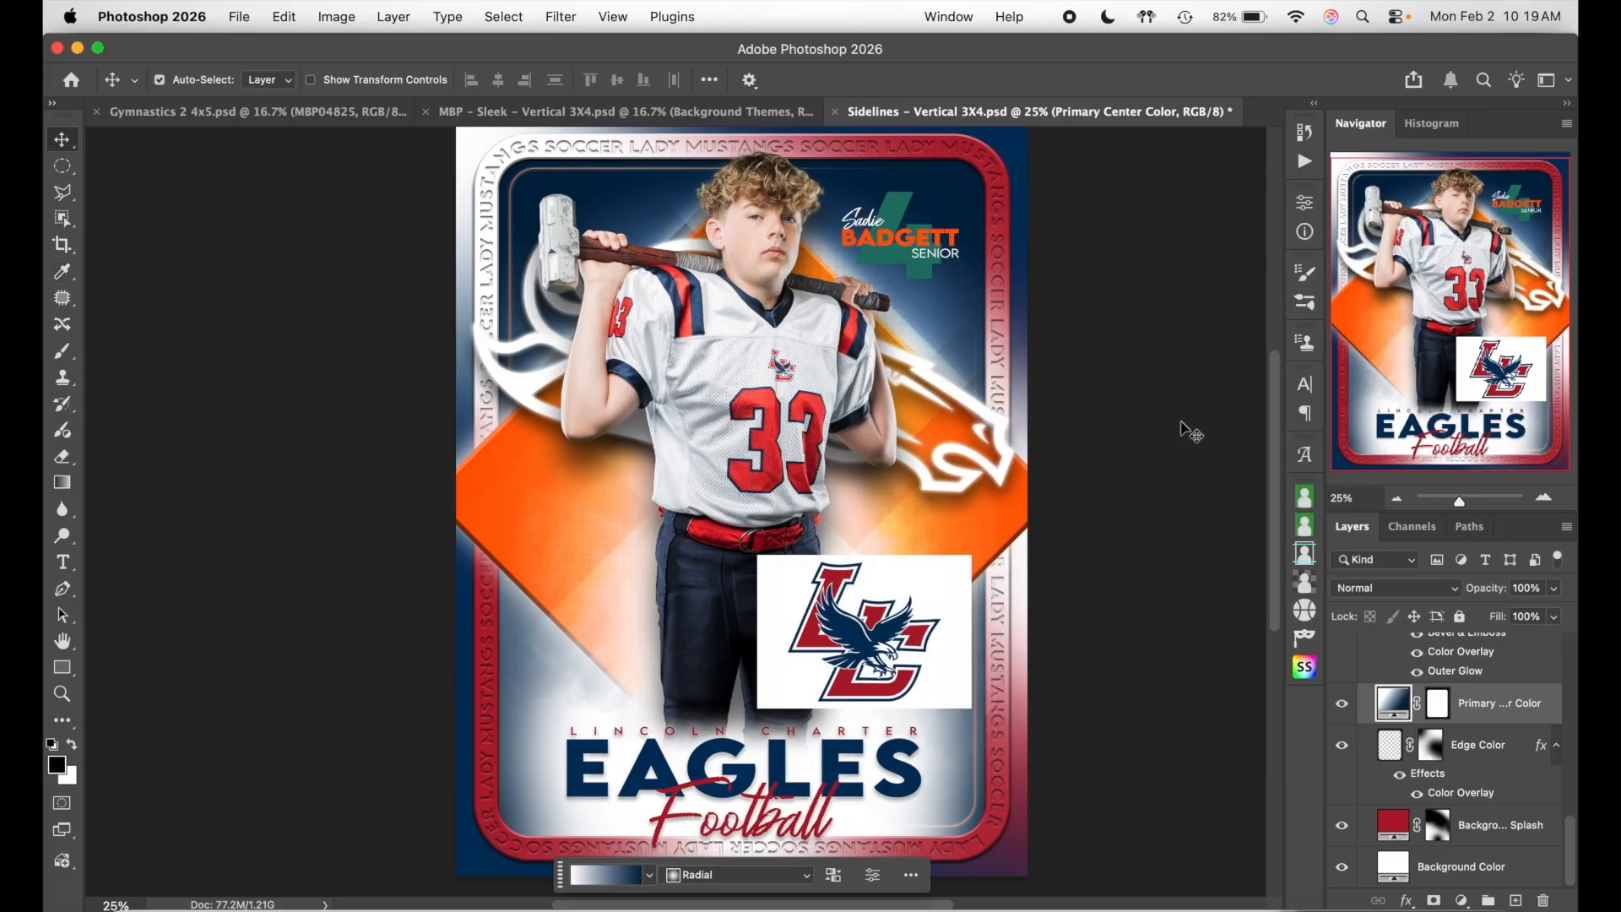
click(1426, 740)
scroll(1427, 740, up, 3)
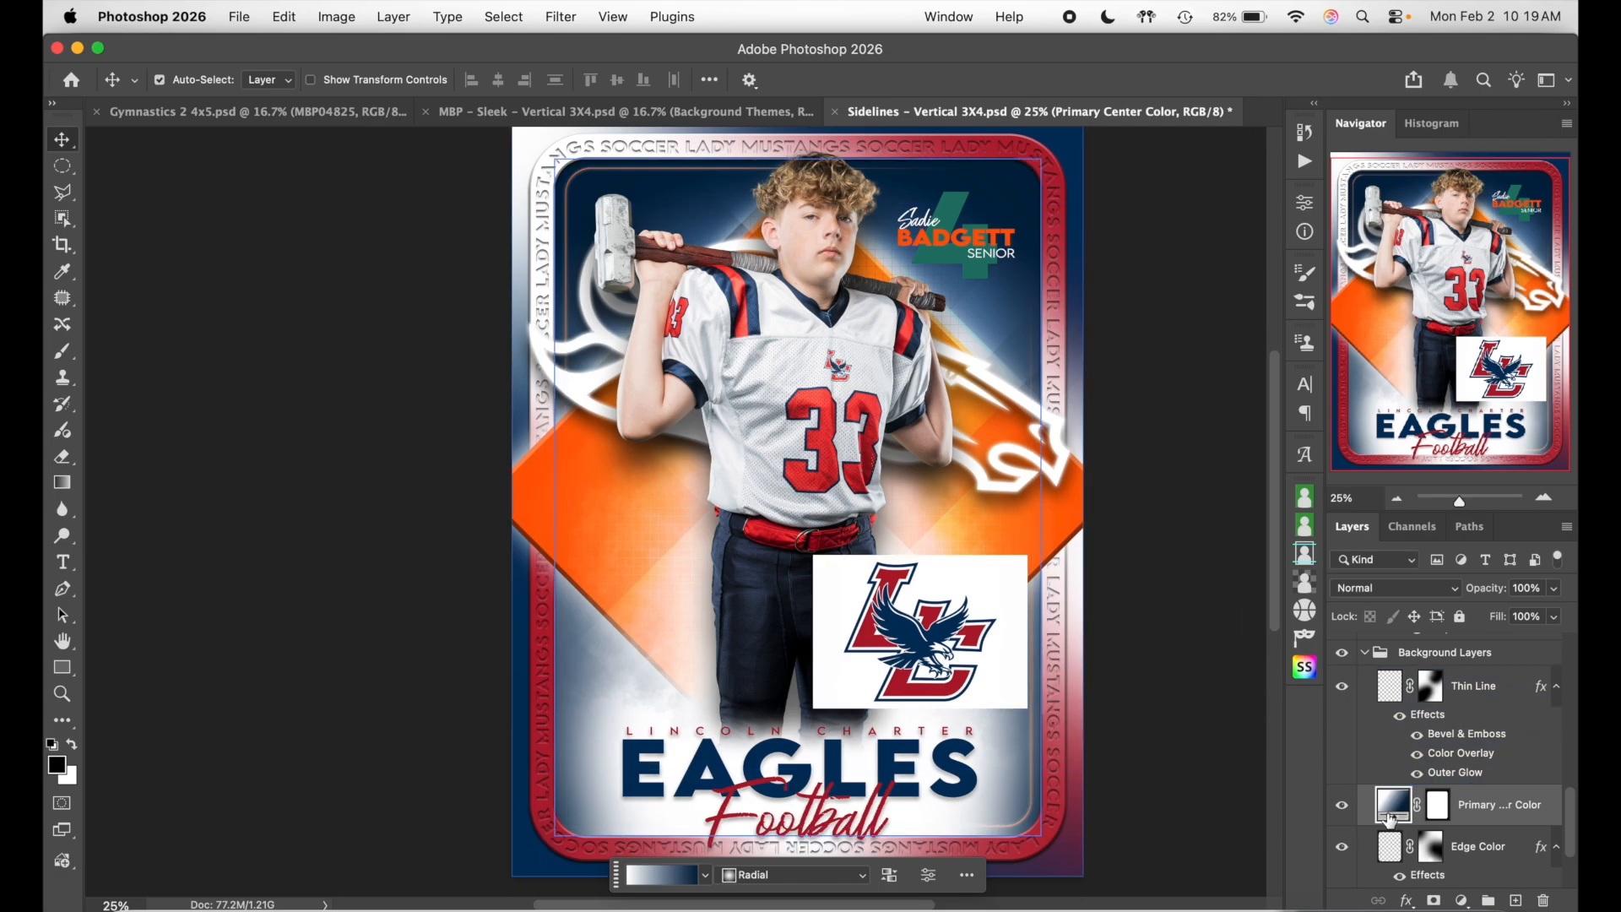
click(1505, 698)
- Set the Thin Line layer's Color Overlay to the red sampled from the logo
double_click(1504, 686)
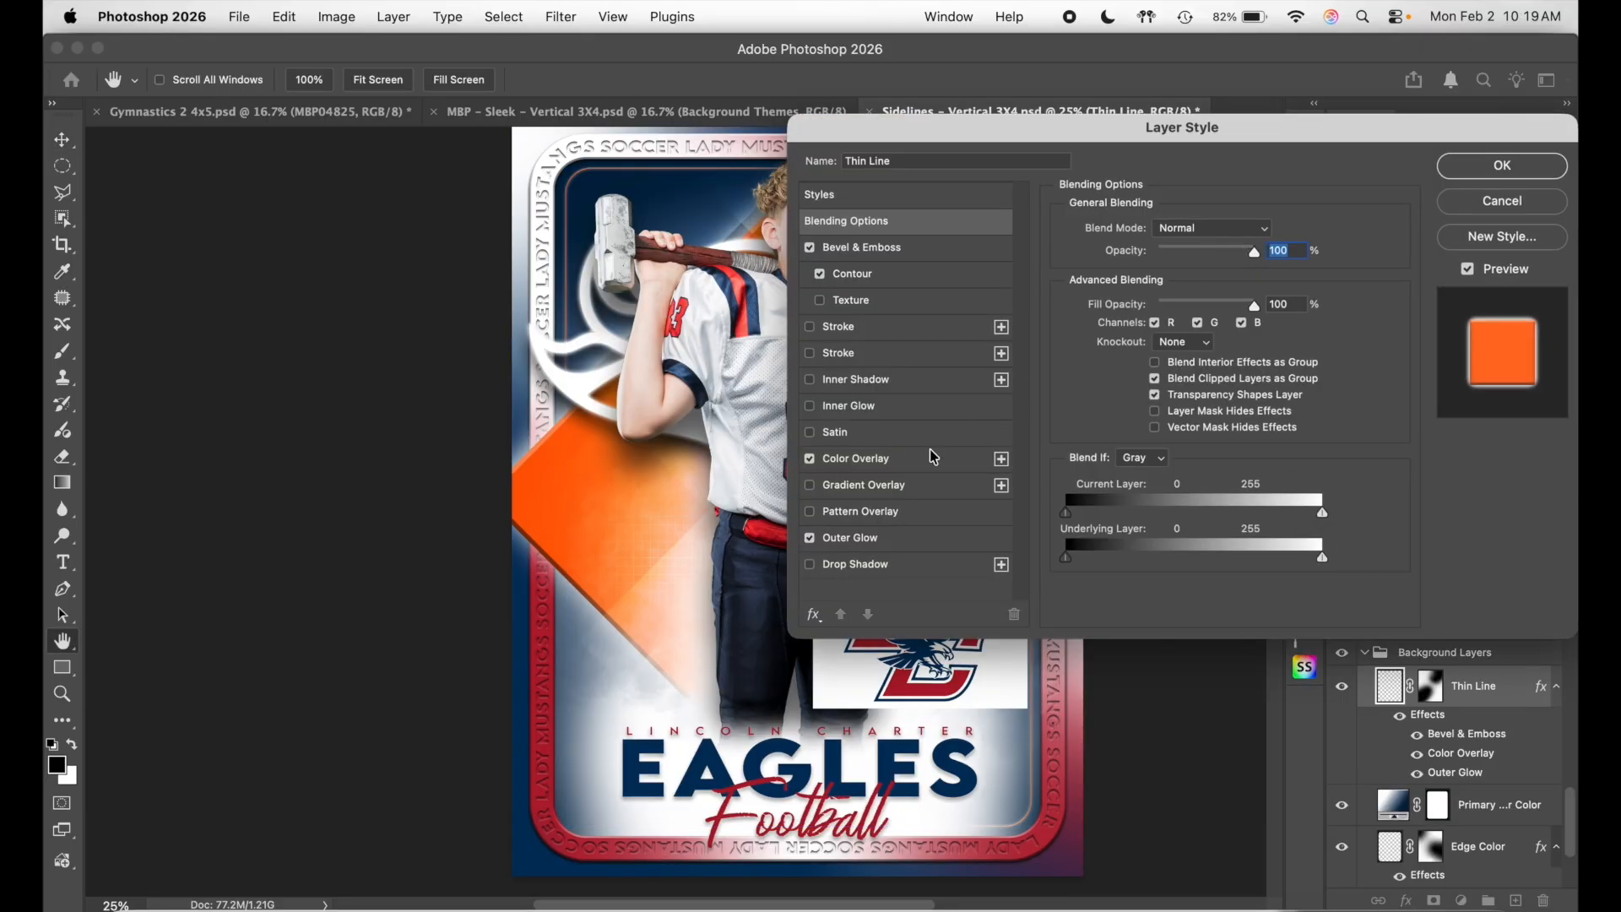
click(910, 468)
click(1269, 241)
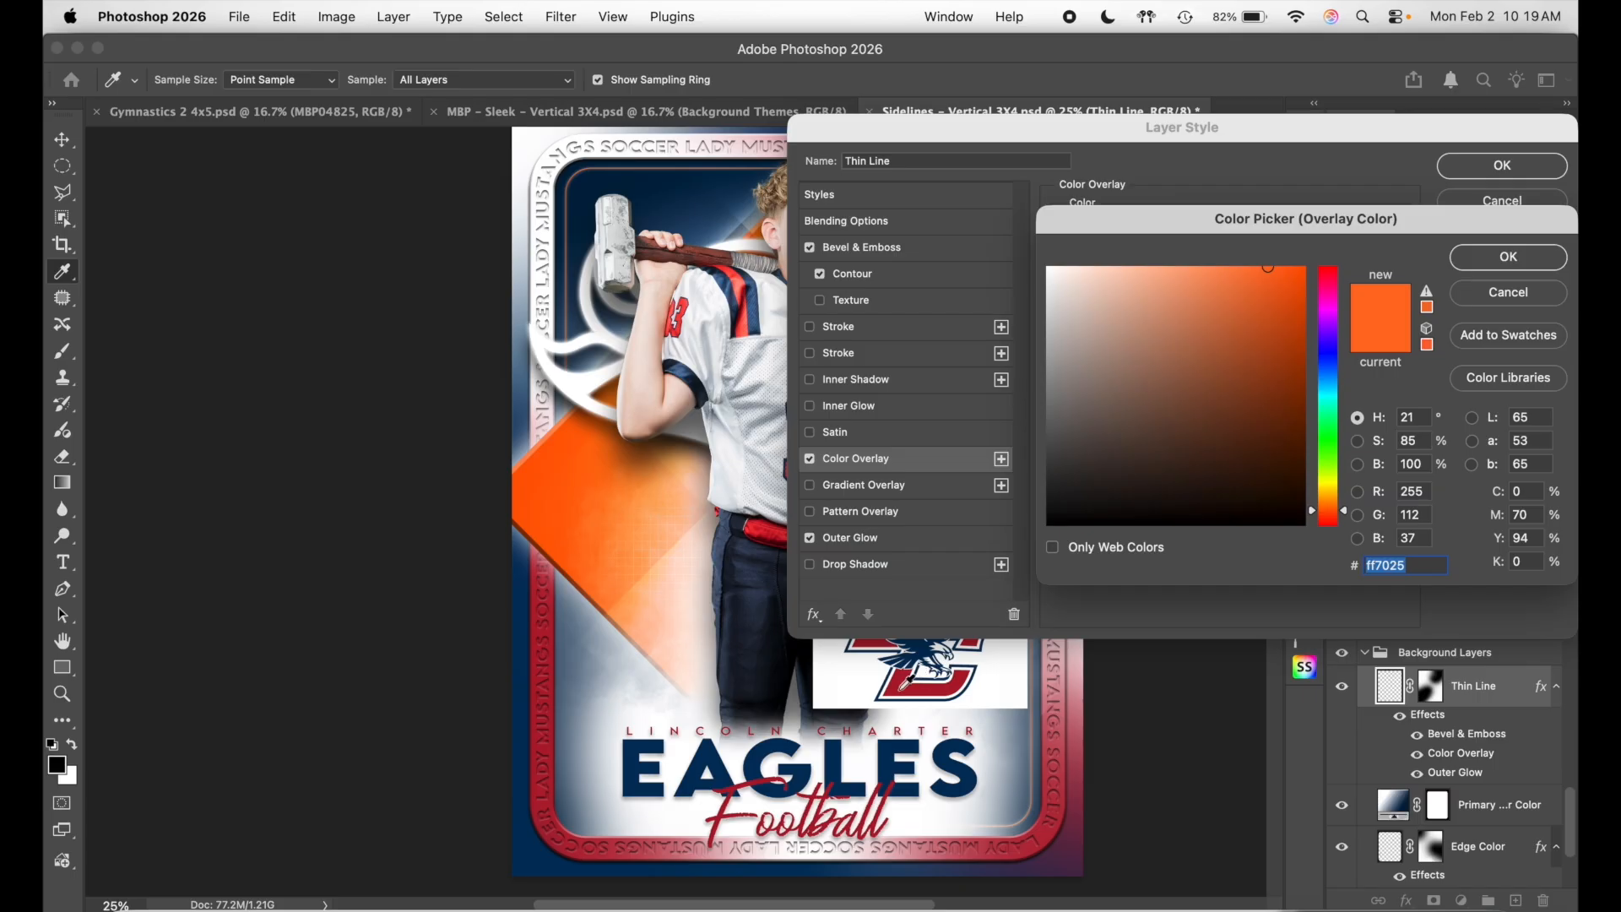
click(907, 683)
click(1508, 257)
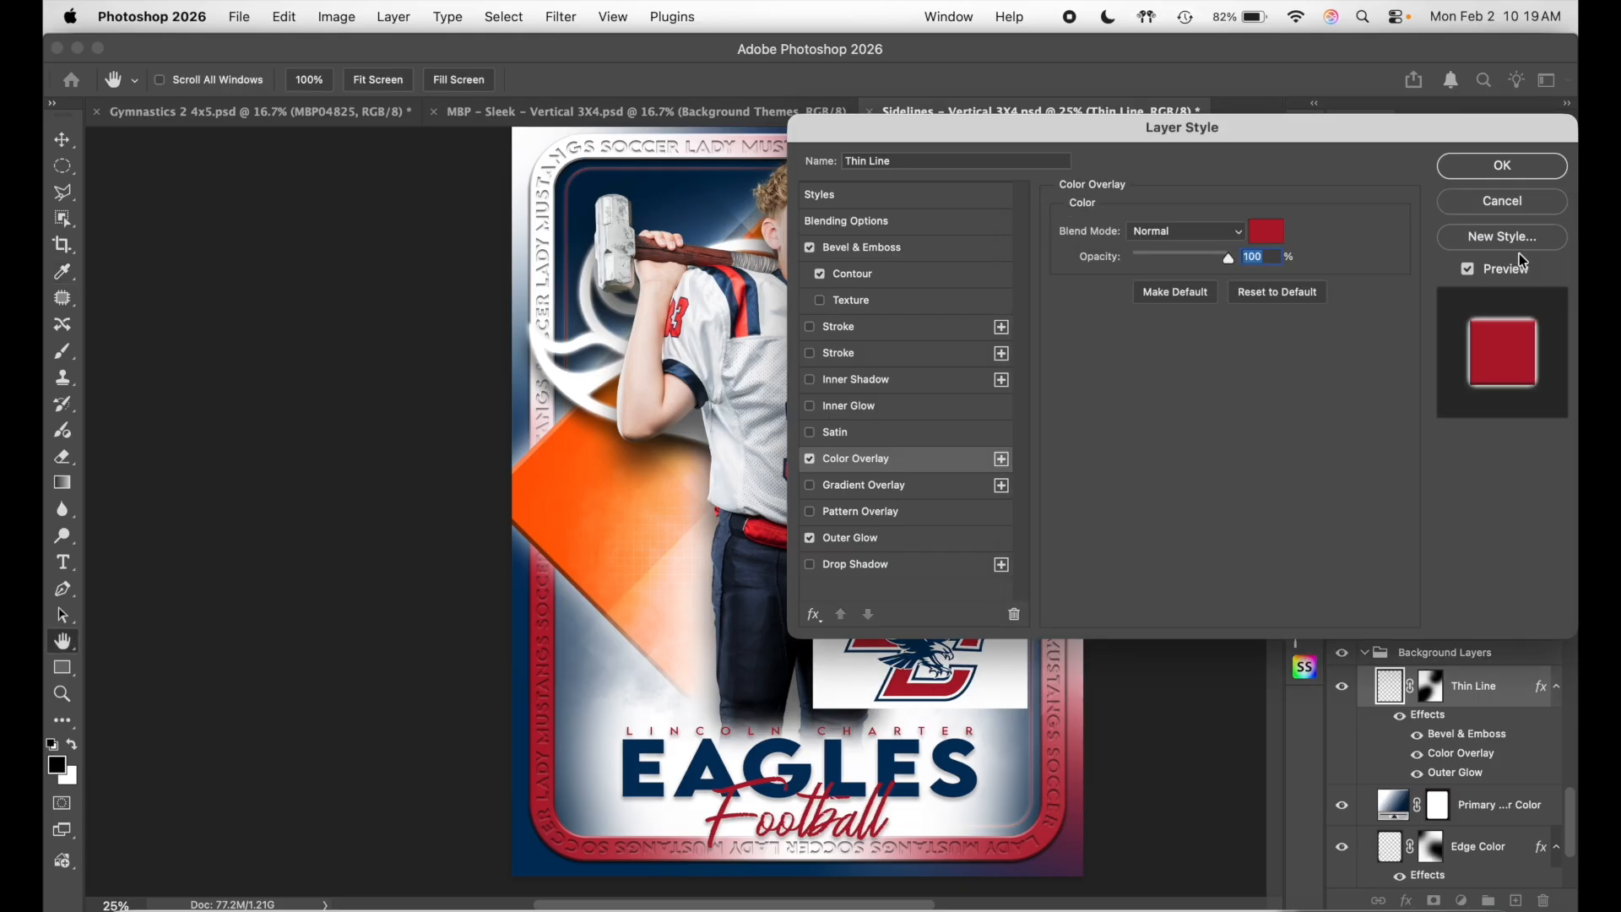
- Change the Thin Line's Outer Glow colour to pink #ff687b and apply the style
click(916, 541)
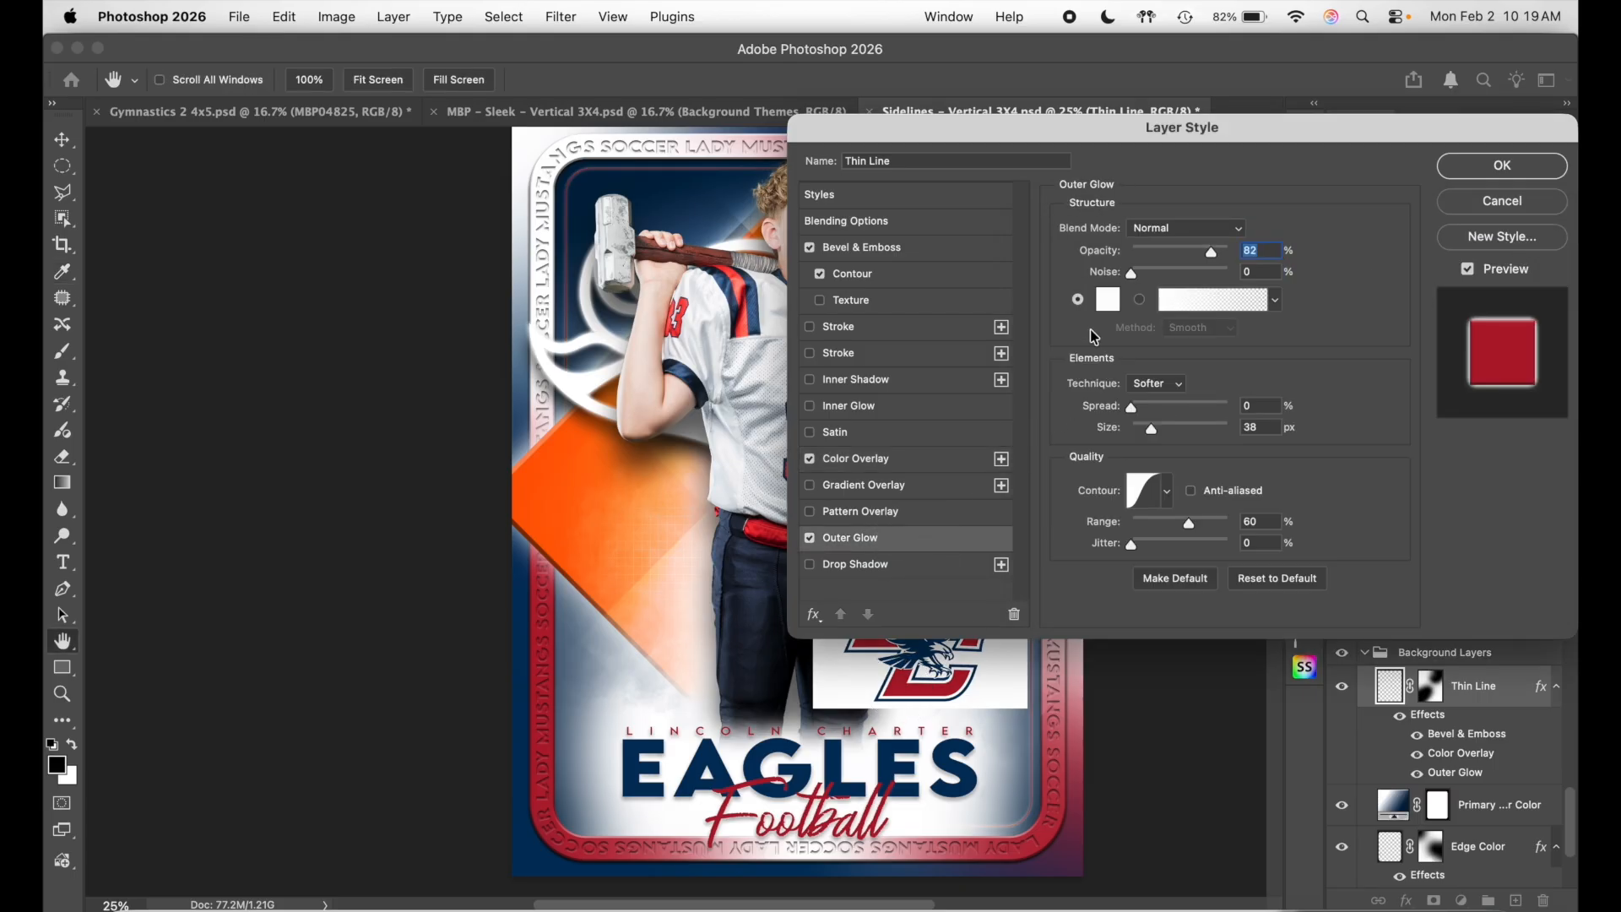
click(1115, 304)
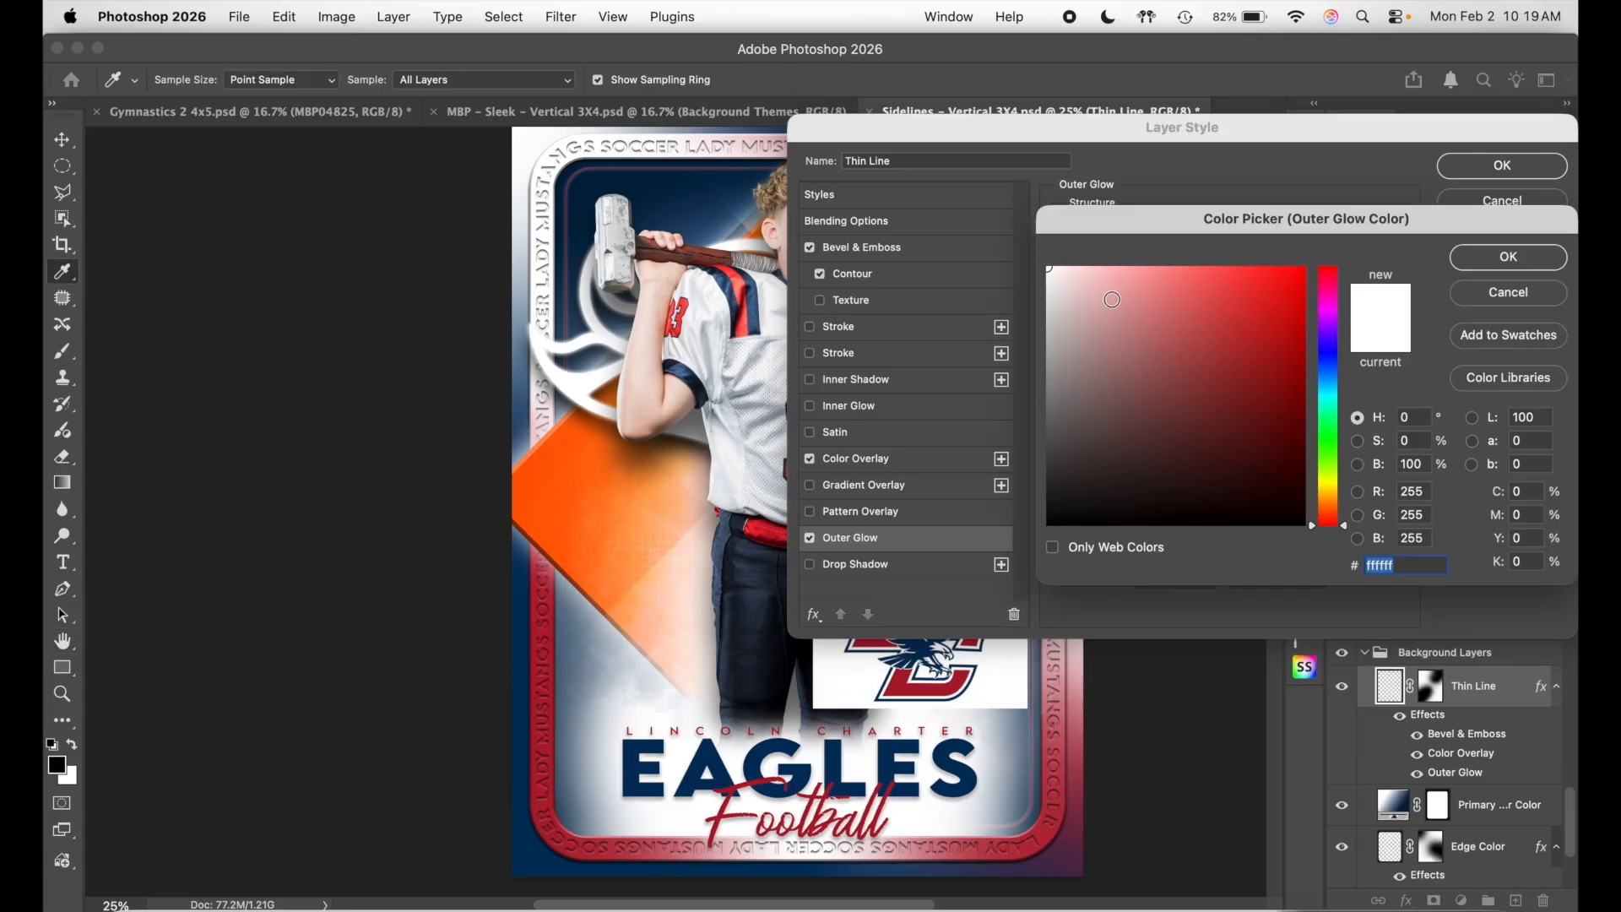
click(905, 680)
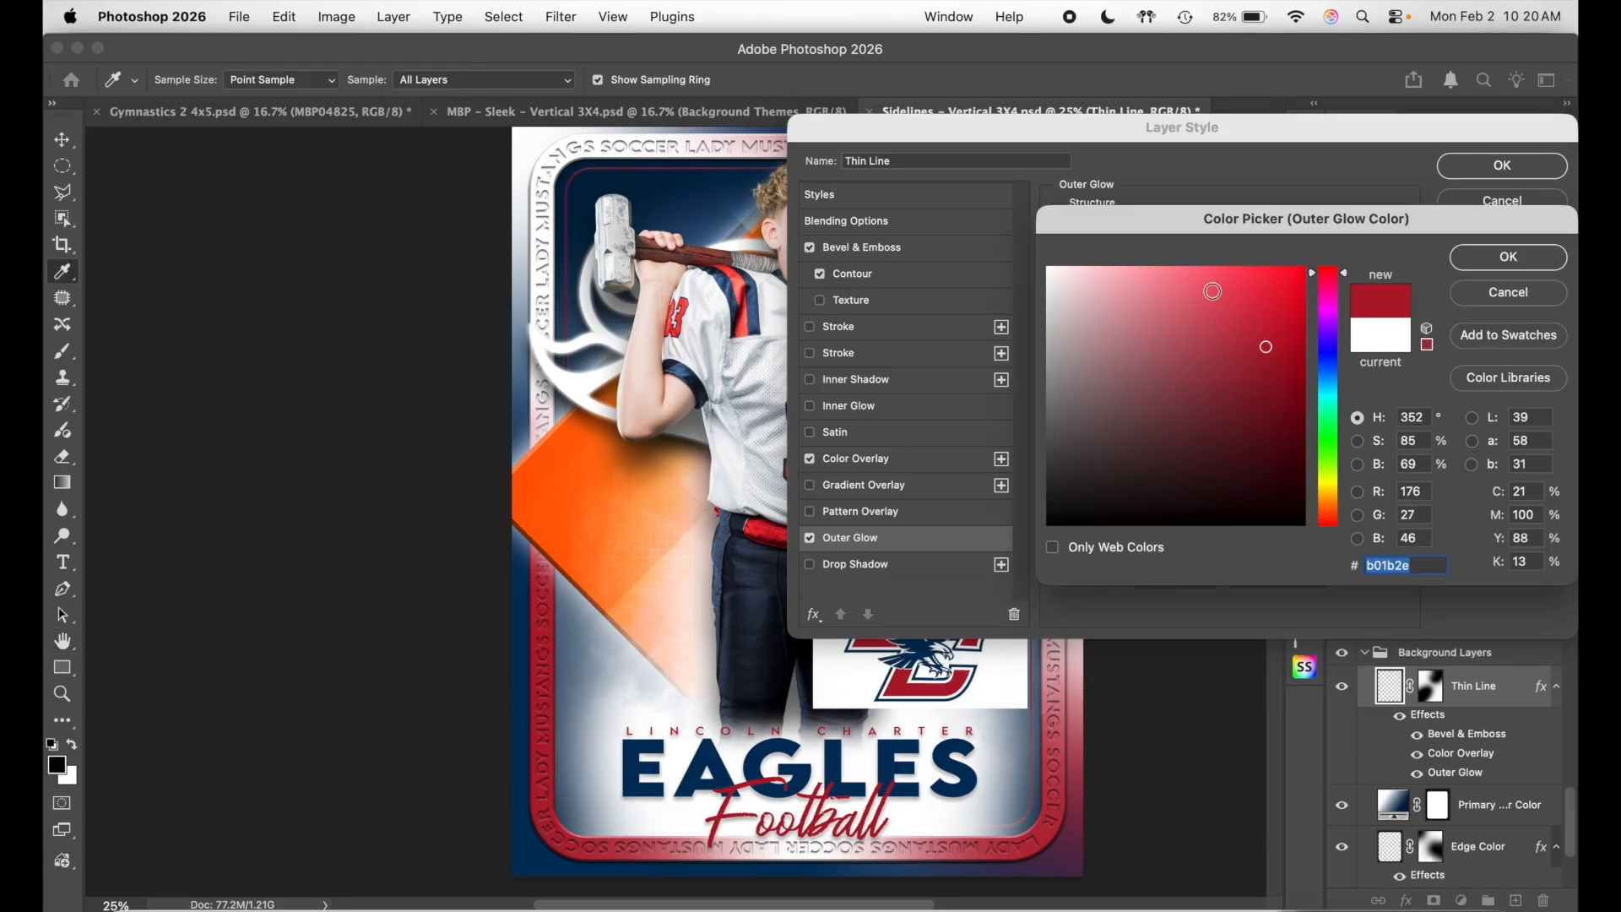
drag(1212, 291, 1199, 243)
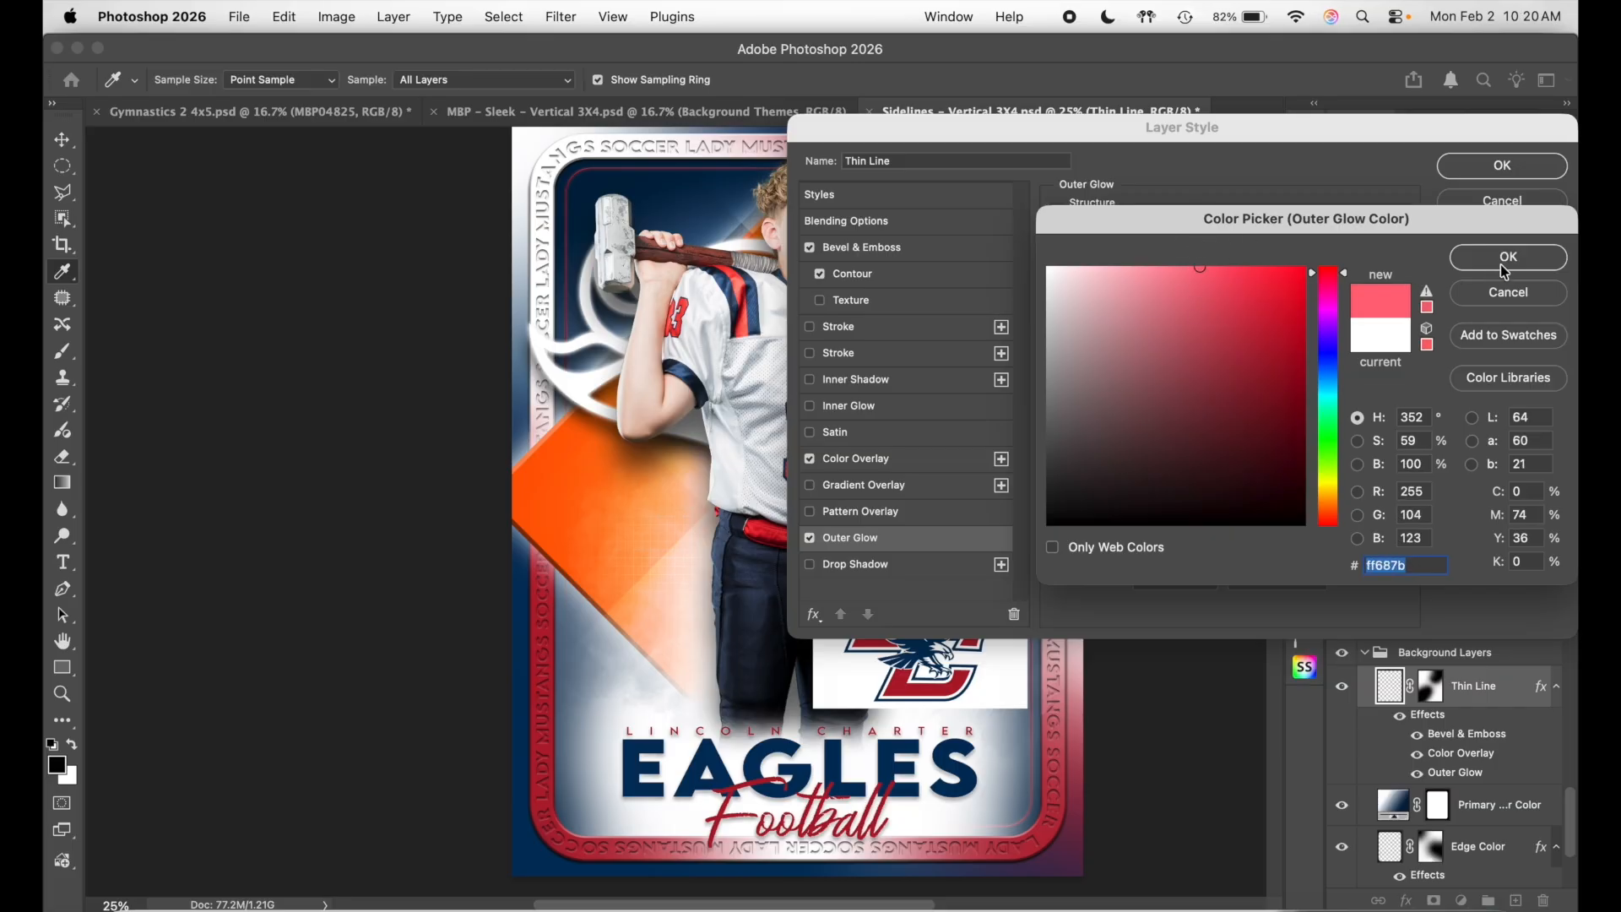
click(1508, 259)
click(1542, 173)
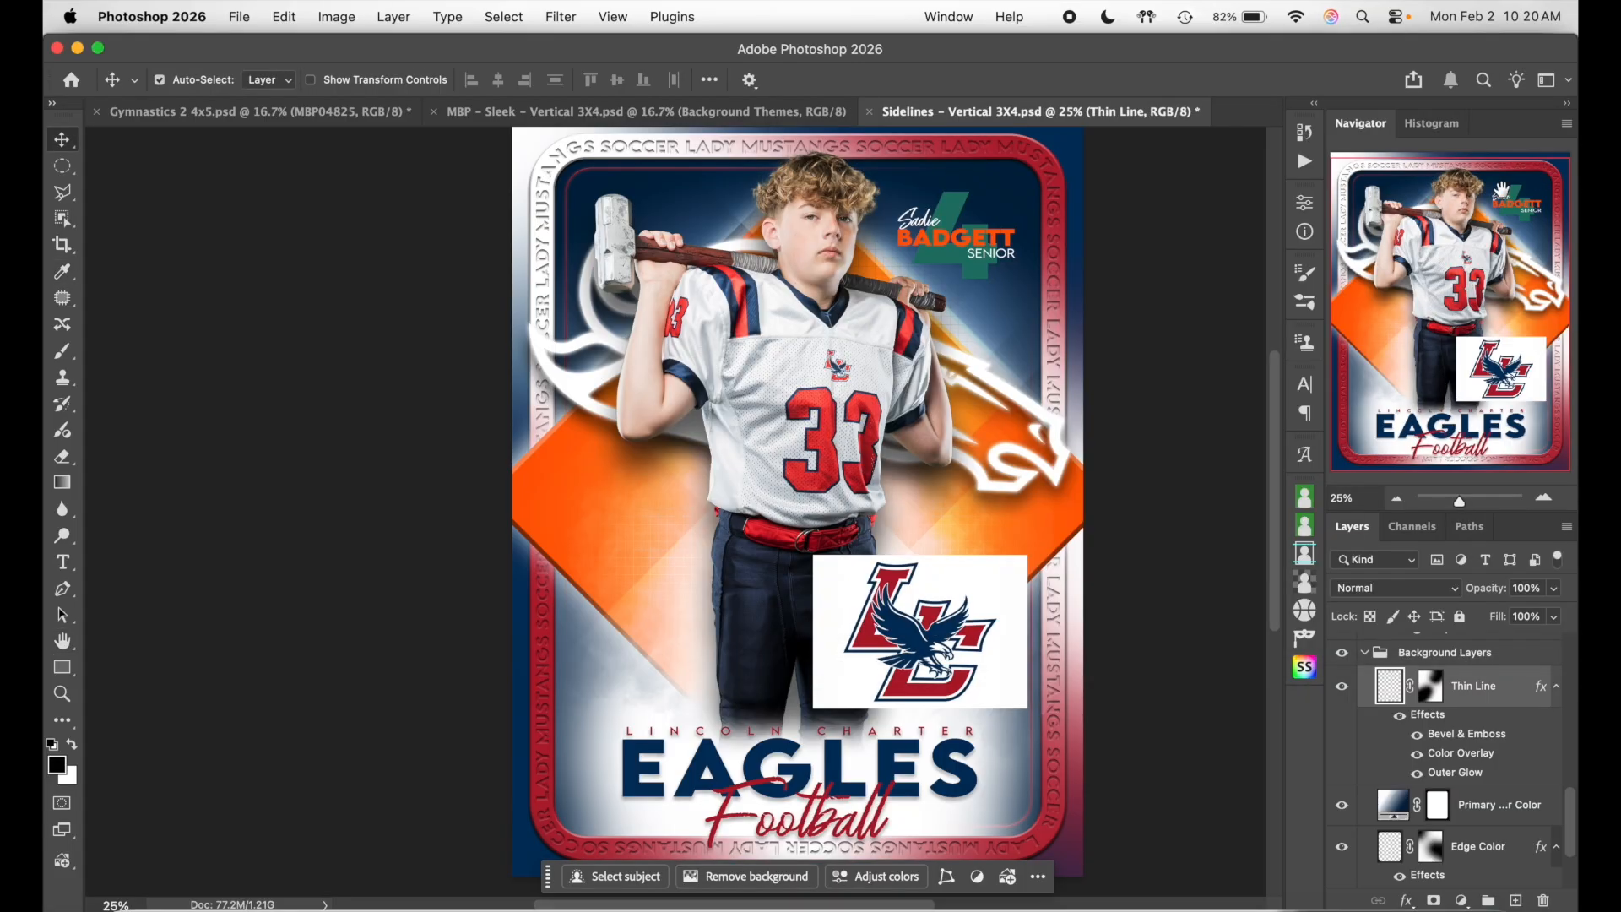
click(1544, 498)
key(super+equal)
scroll(947, 460, up, 10)
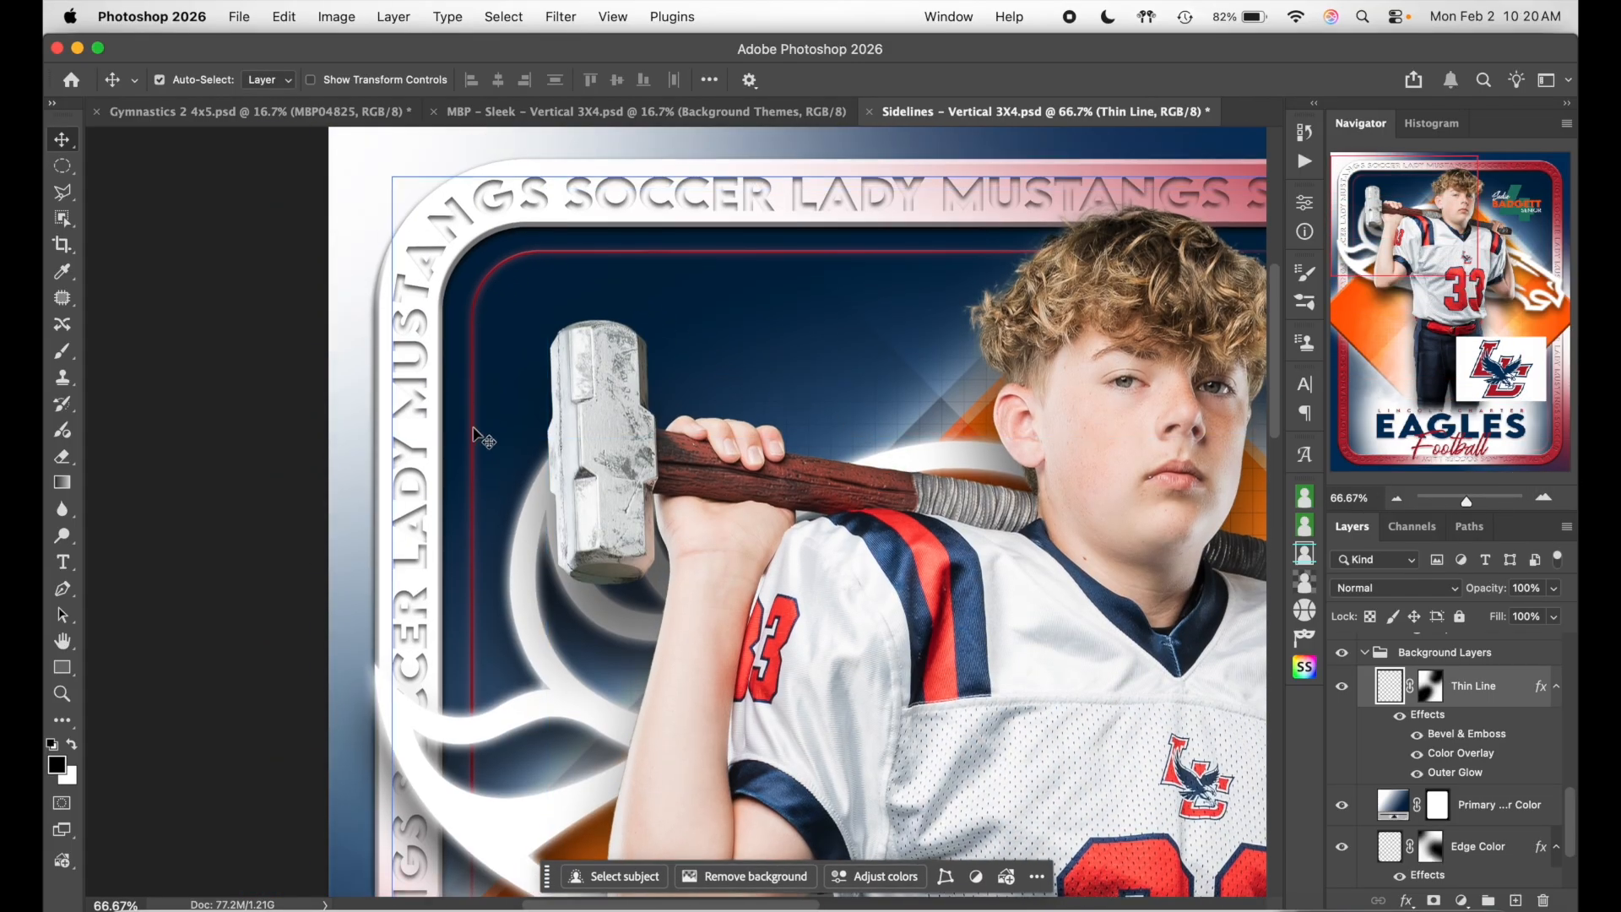
click(1397, 498)
click(1396, 498)
click(1396, 498)
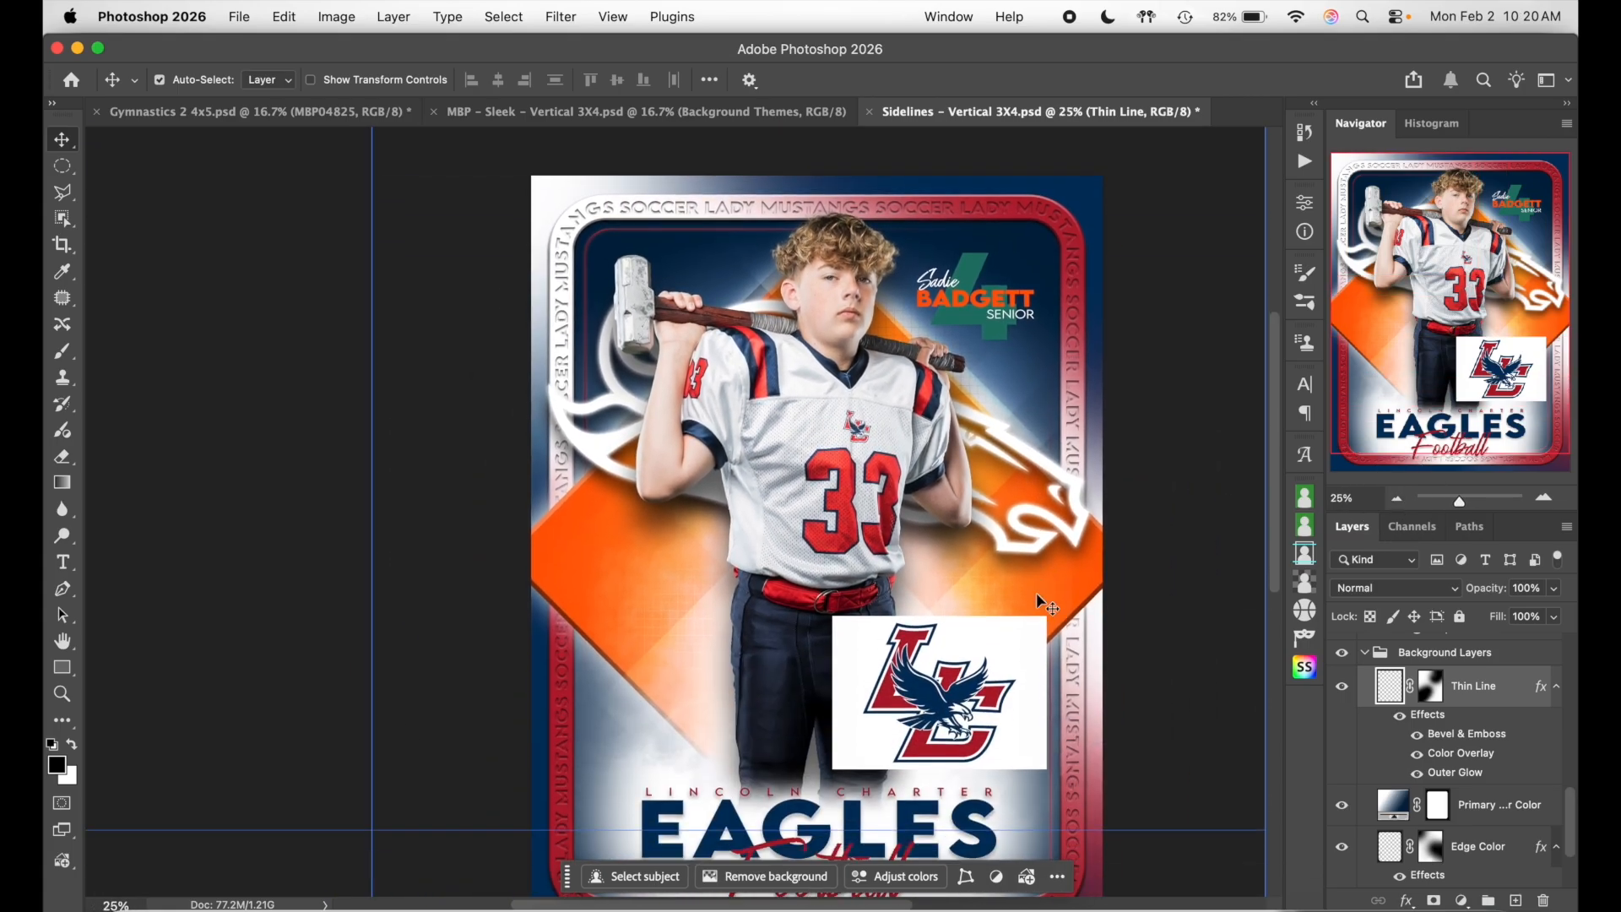
scroll(1036, 600, right, 2)
scroll(1036, 601, down, 1)
scroll(1455, 743, down, 1)
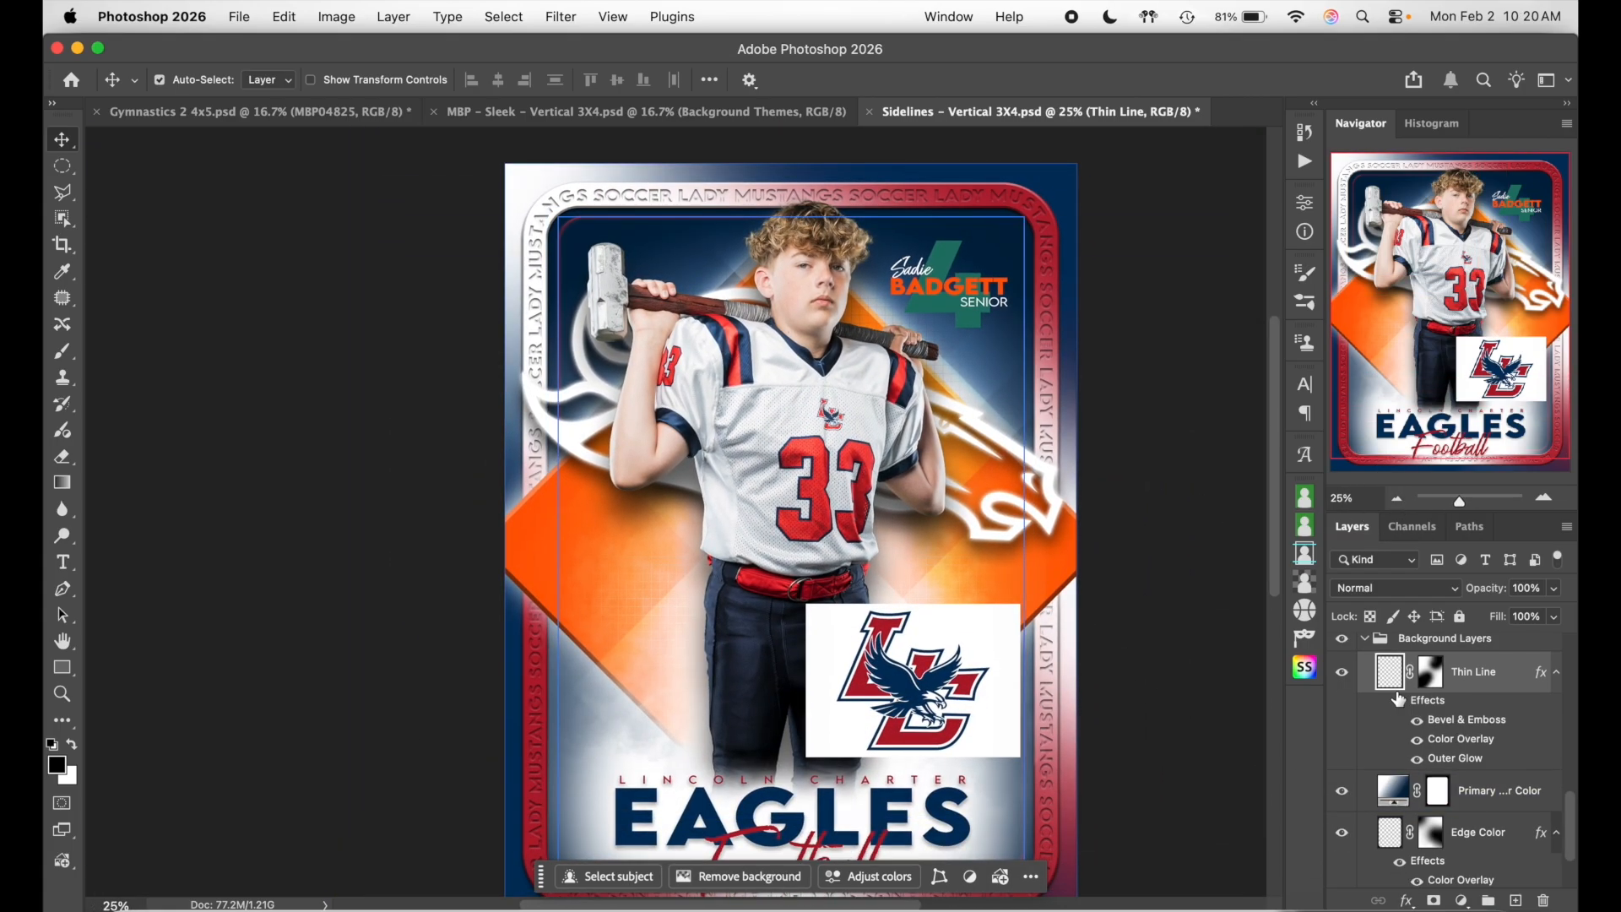
click(1364, 639)
scroll(1443, 718, up, 2)
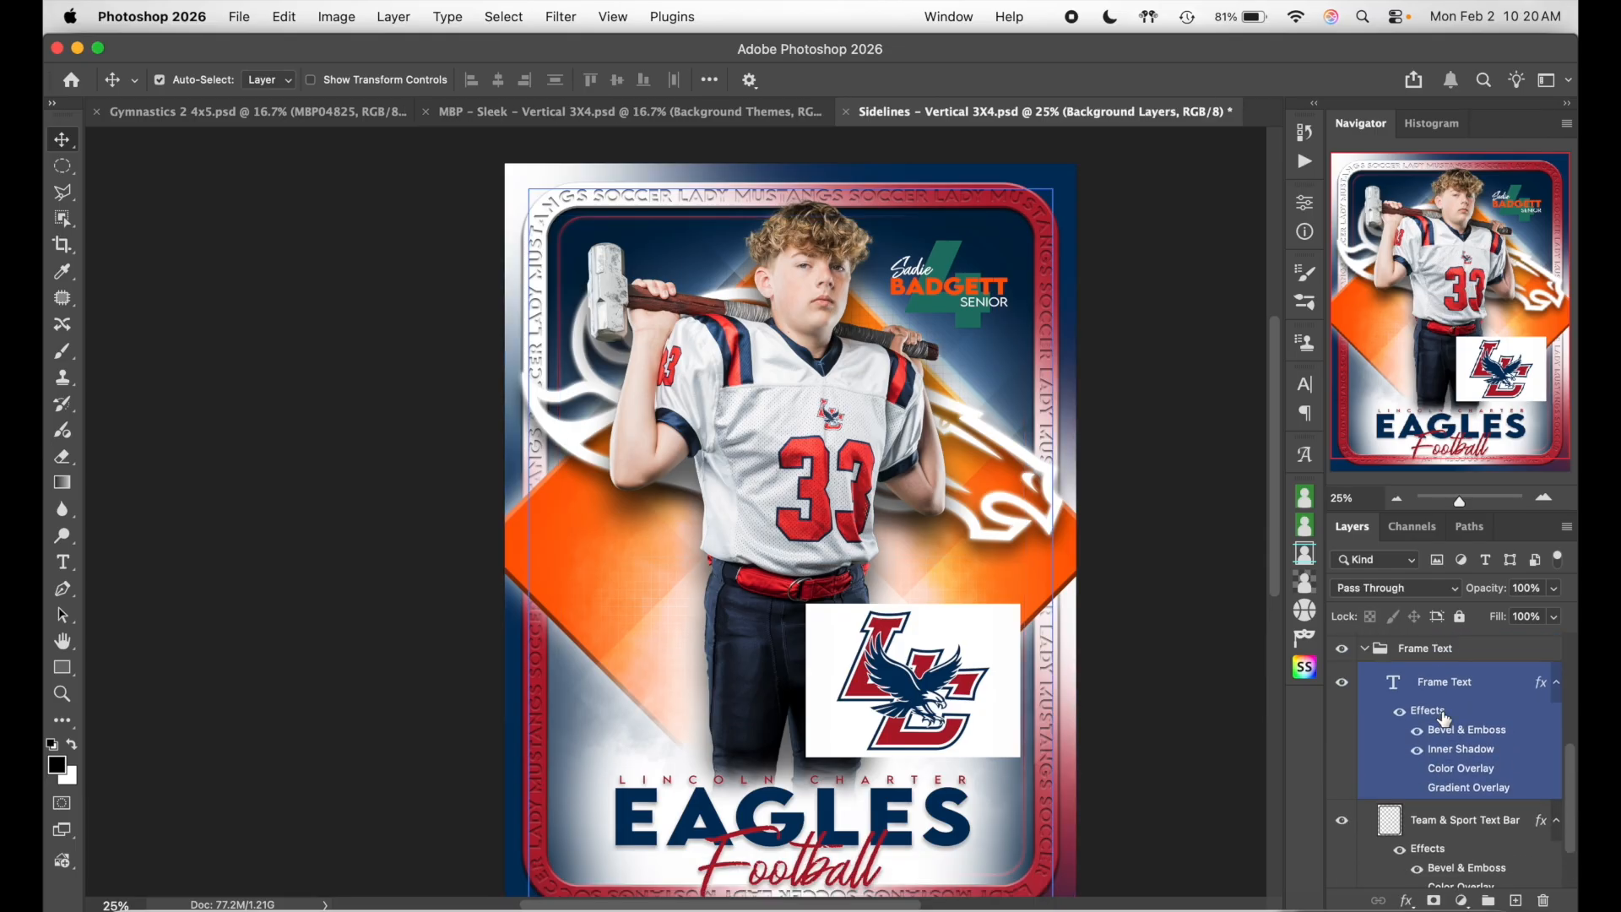
scroll(1444, 718, up, 1)
click(1361, 680)
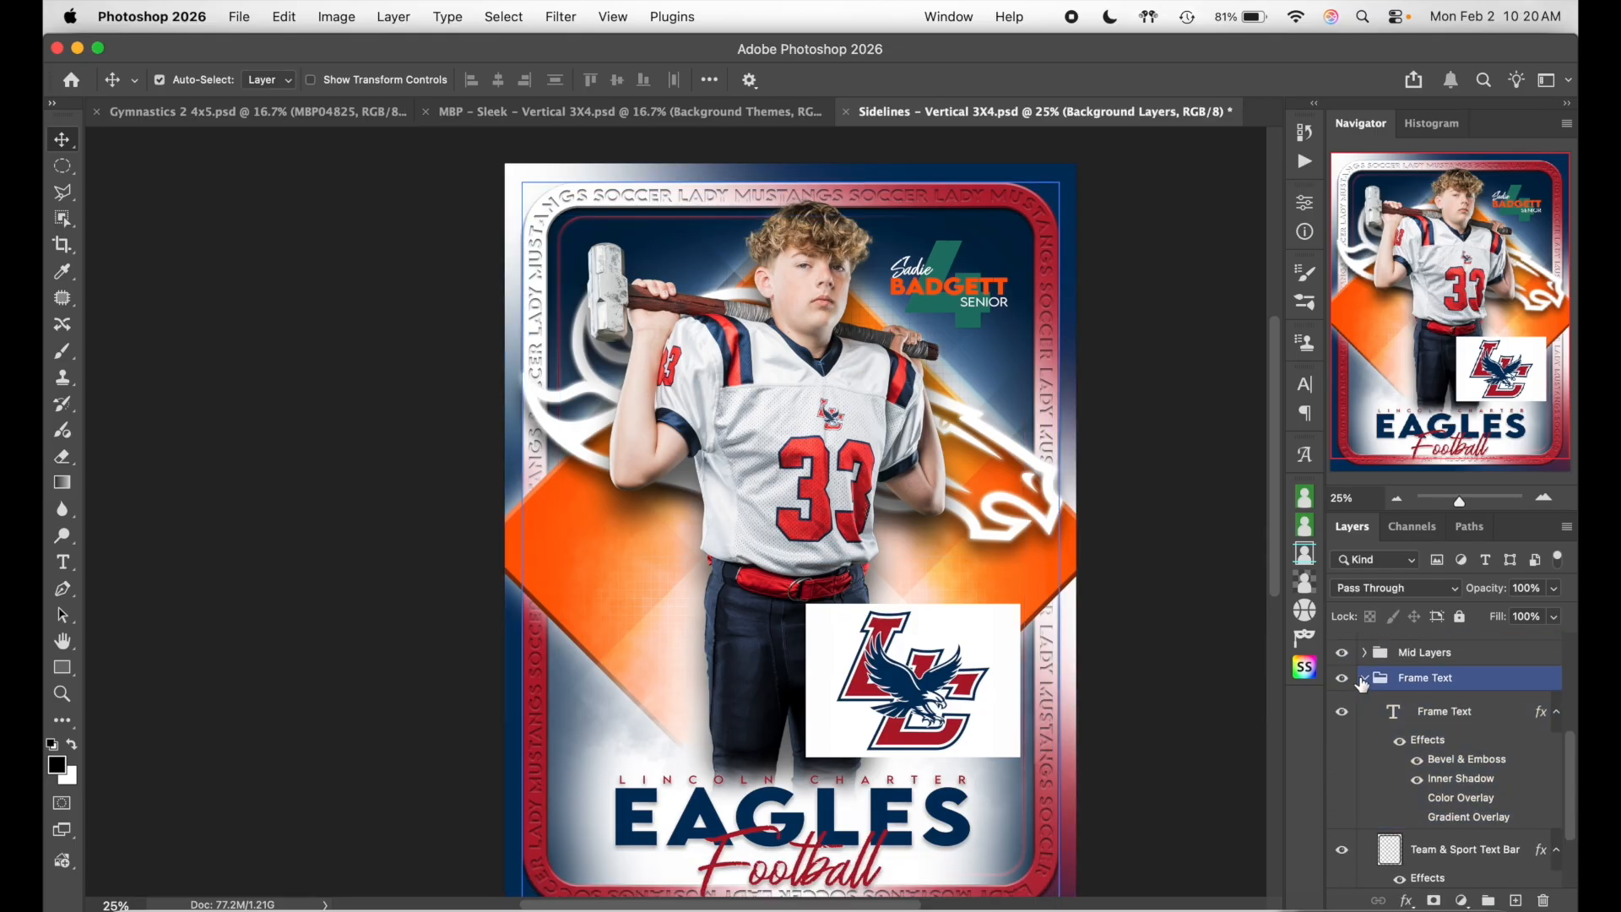
click(1364, 680)
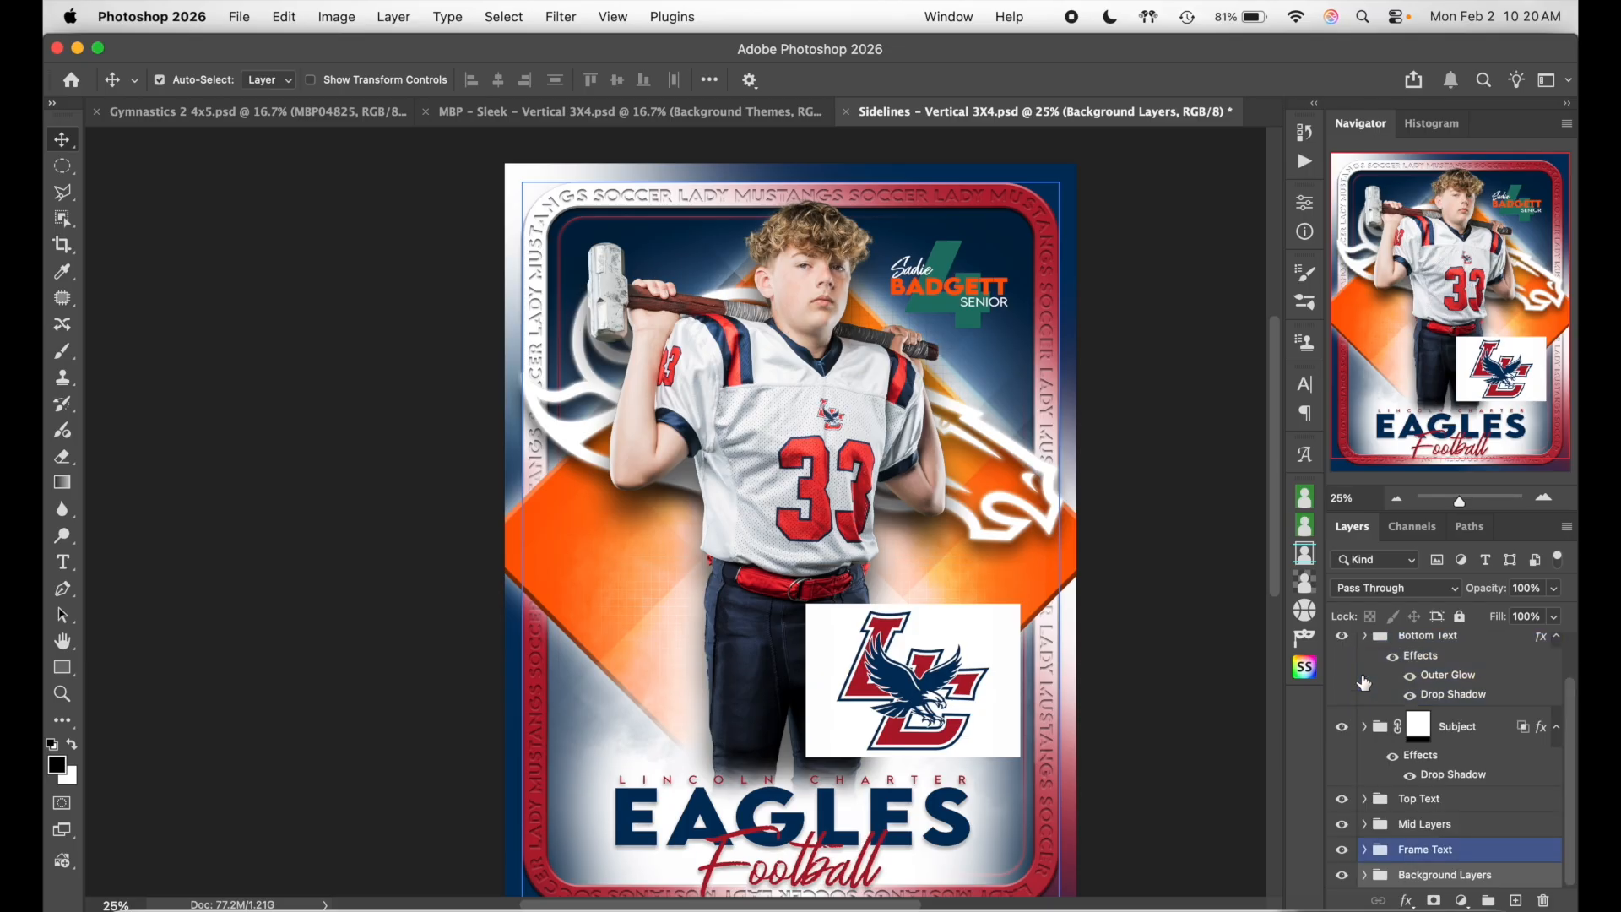
scroll(1403, 720, up, 2)
scroll(1422, 742, down, 2)
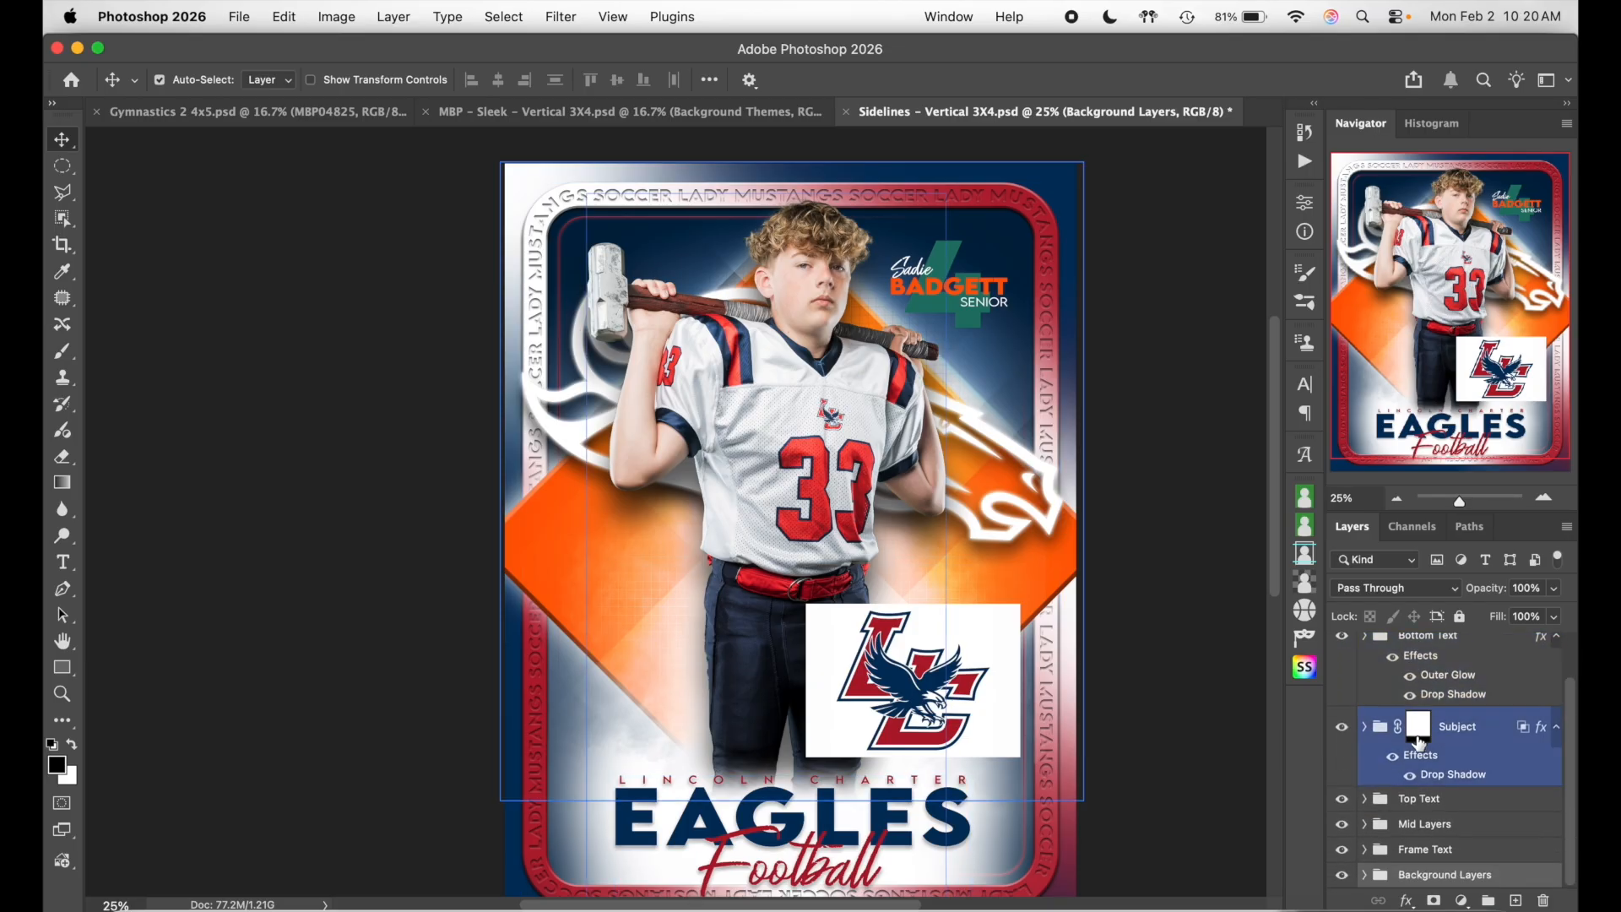
click(1395, 799)
click(1366, 828)
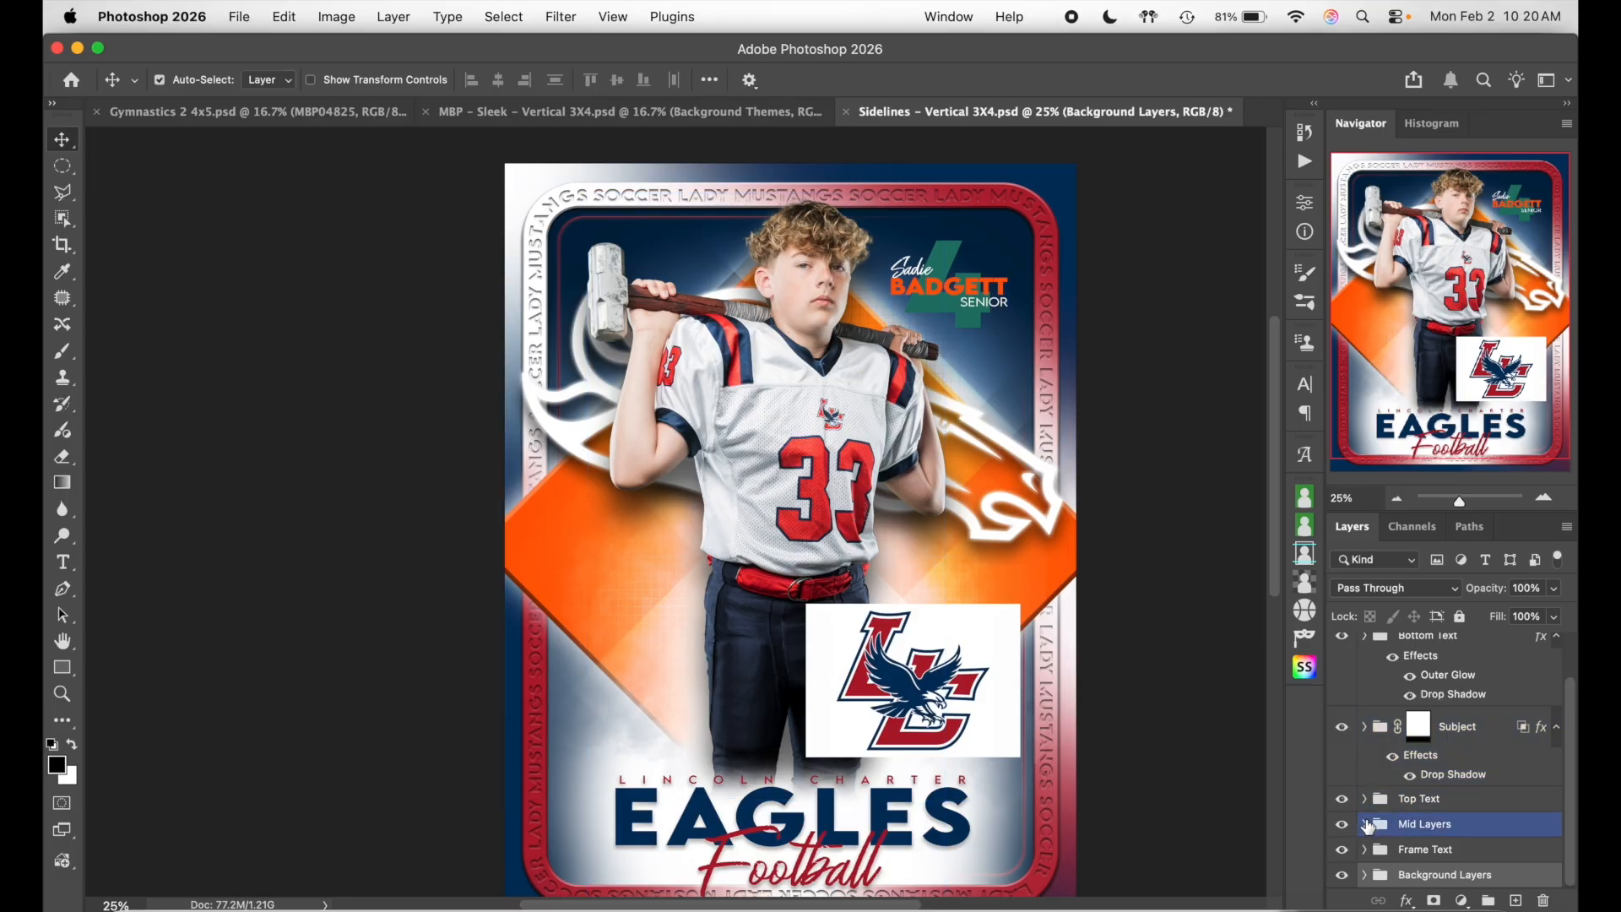
click(1366, 827)
scroll(1435, 802, down, 5)
click(1427, 728)
click(1190, 765)
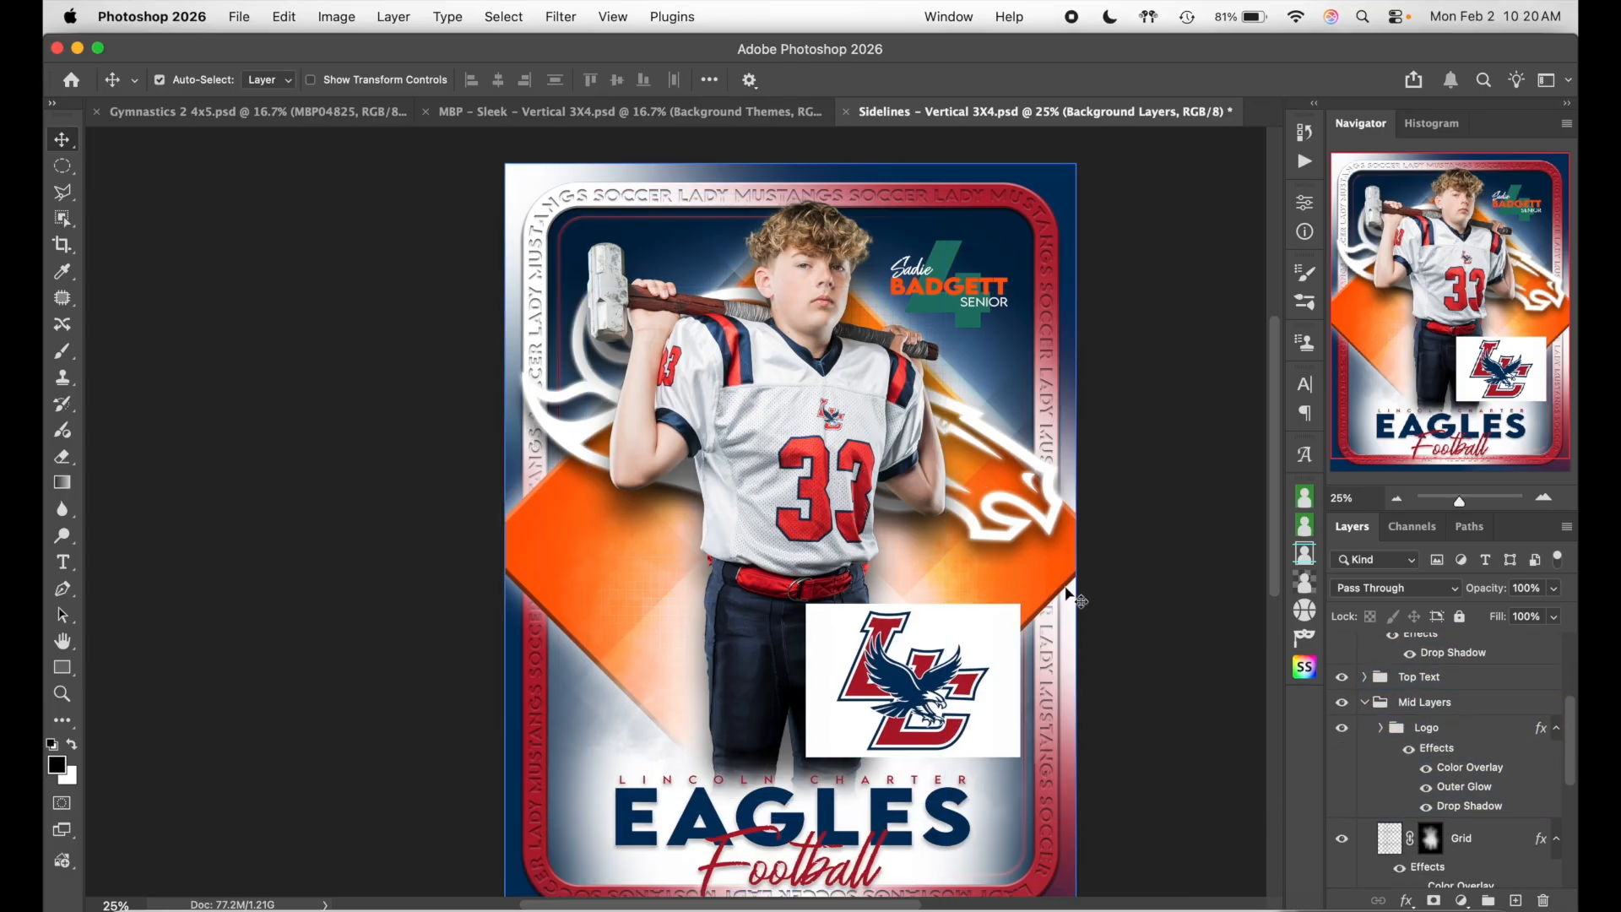
click(954, 681)
- Move the LC logo image into the Mid Layers group and enlarge it across the player's middle
drag(1452, 654, 1475, 701)
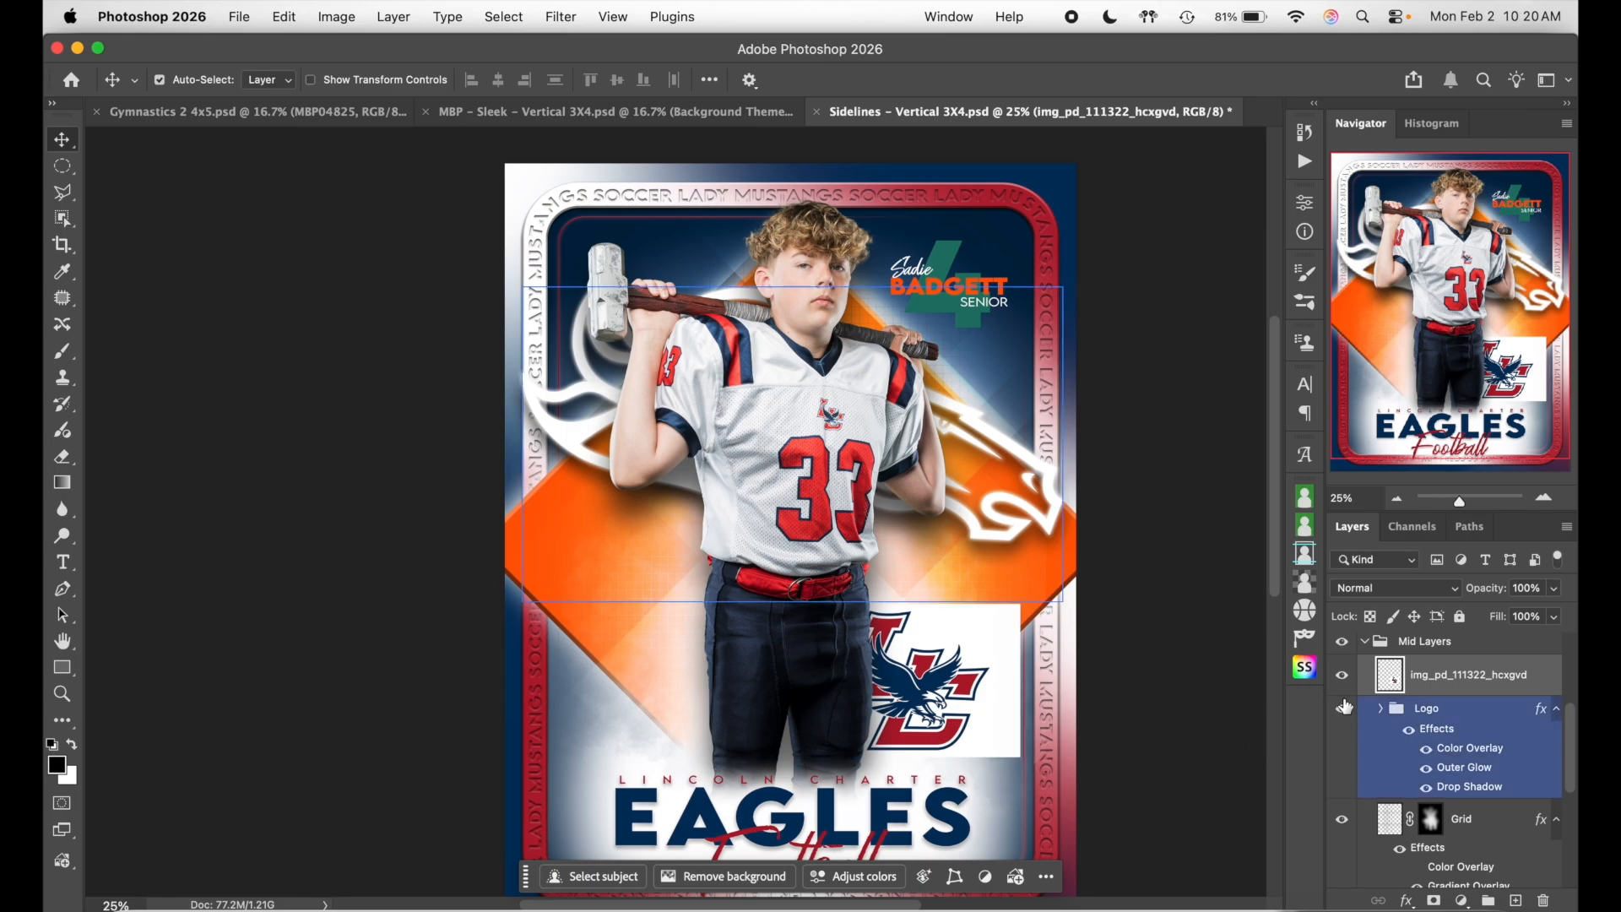
scroll(1452, 760, up, 5)
drag(1473, 743, 1494, 611)
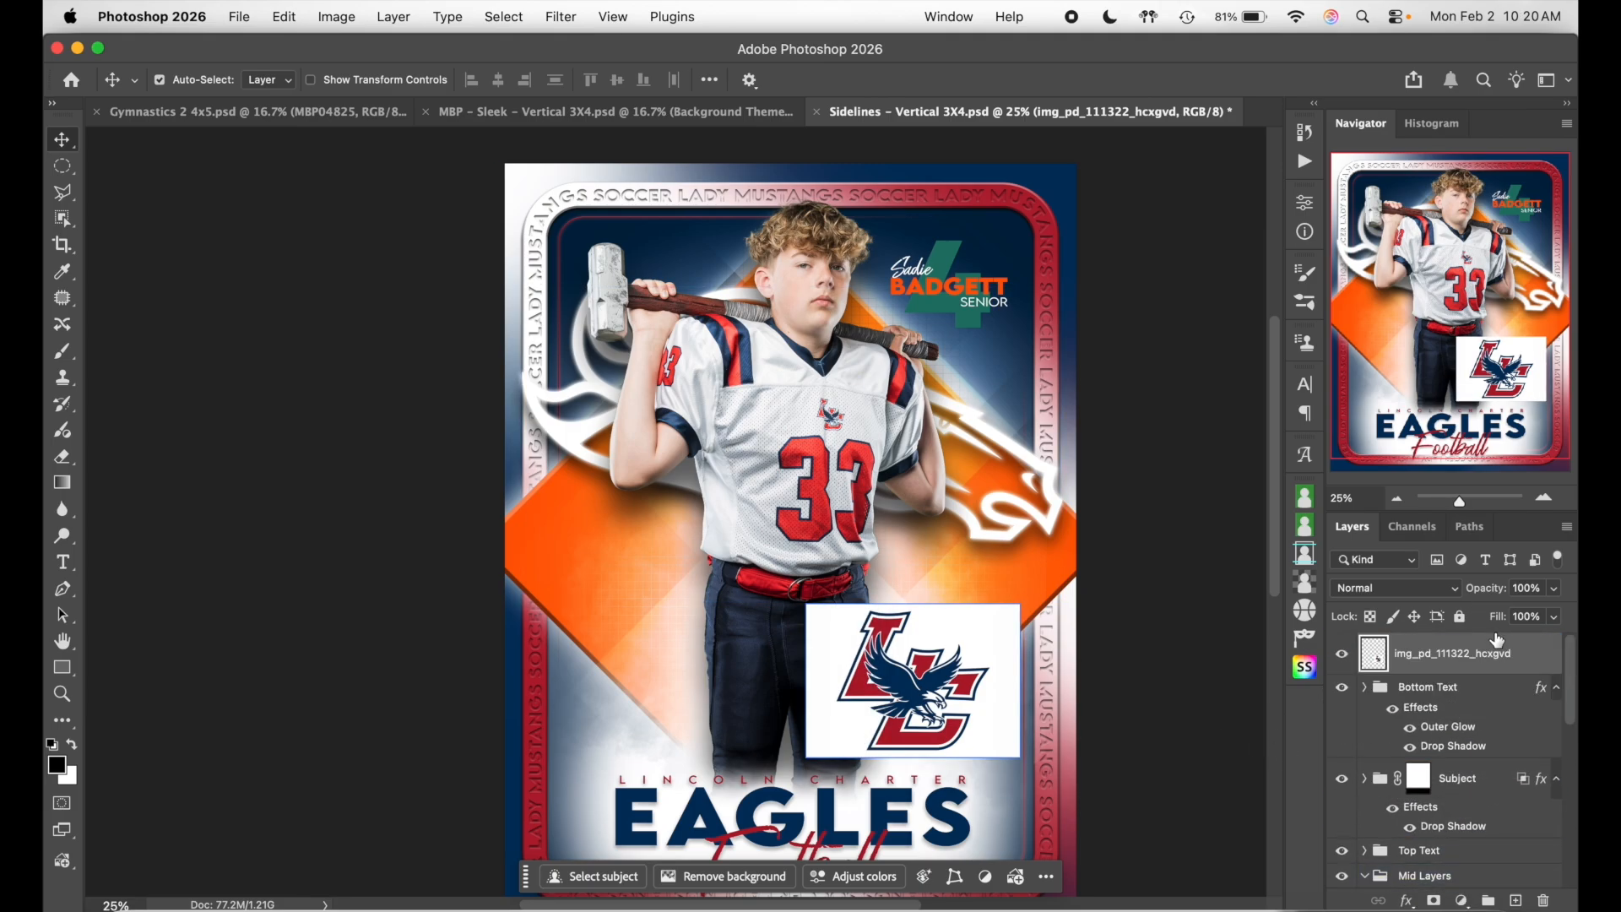
key(super+t)
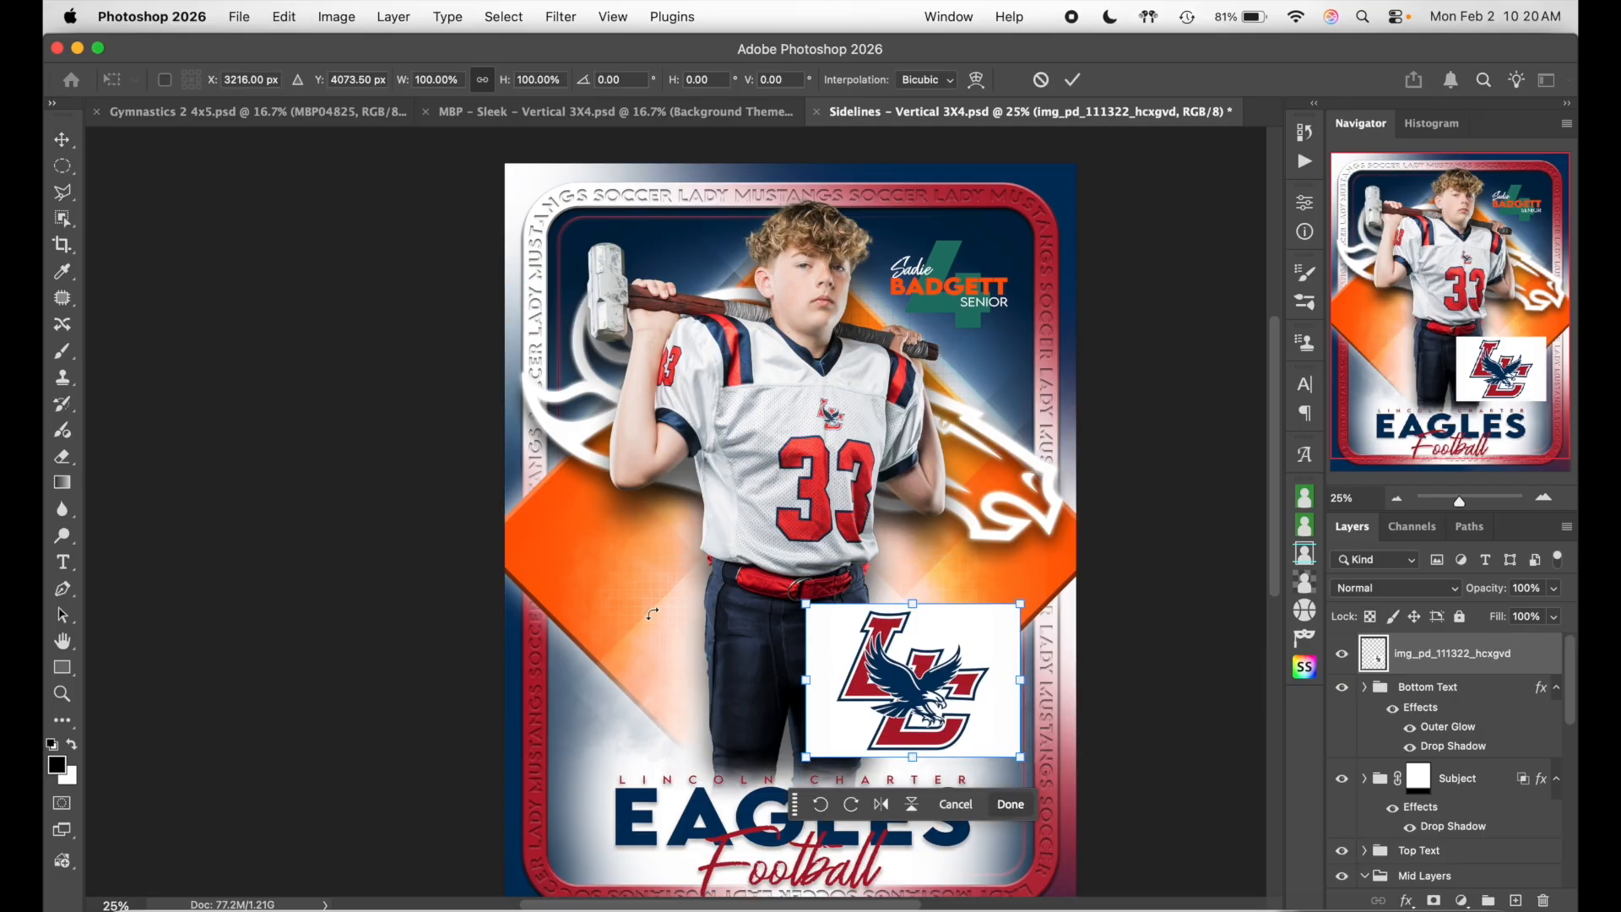
drag(806, 602, 552, 422)
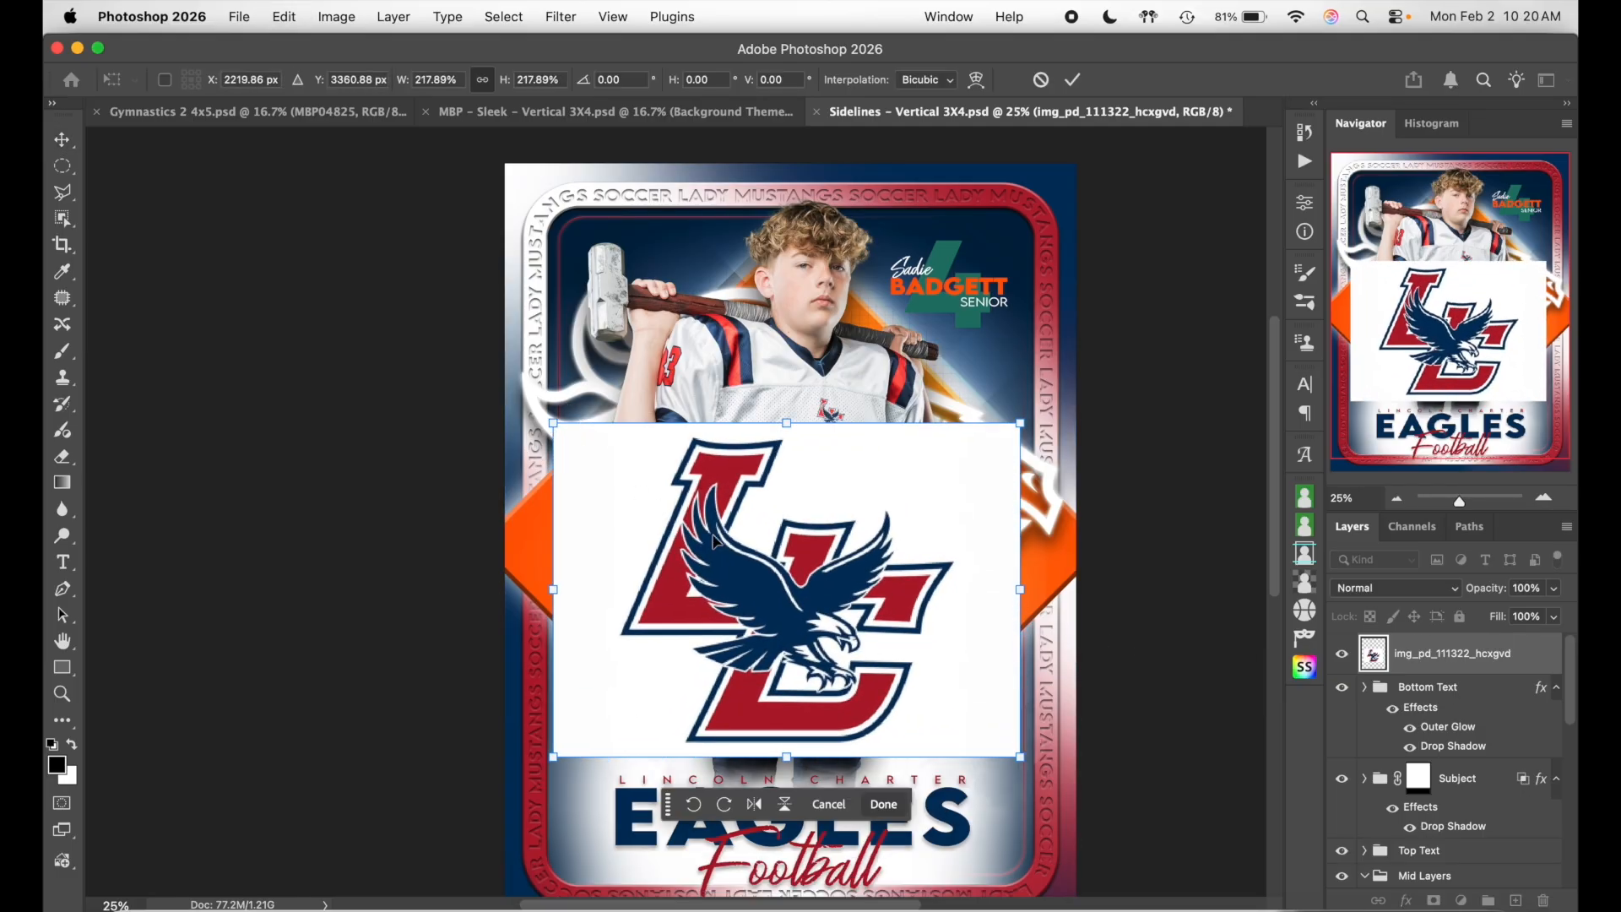
key(Return)
- Duplicate the logo, hide the original, and raise the copy over the player's torso
key(super+j)
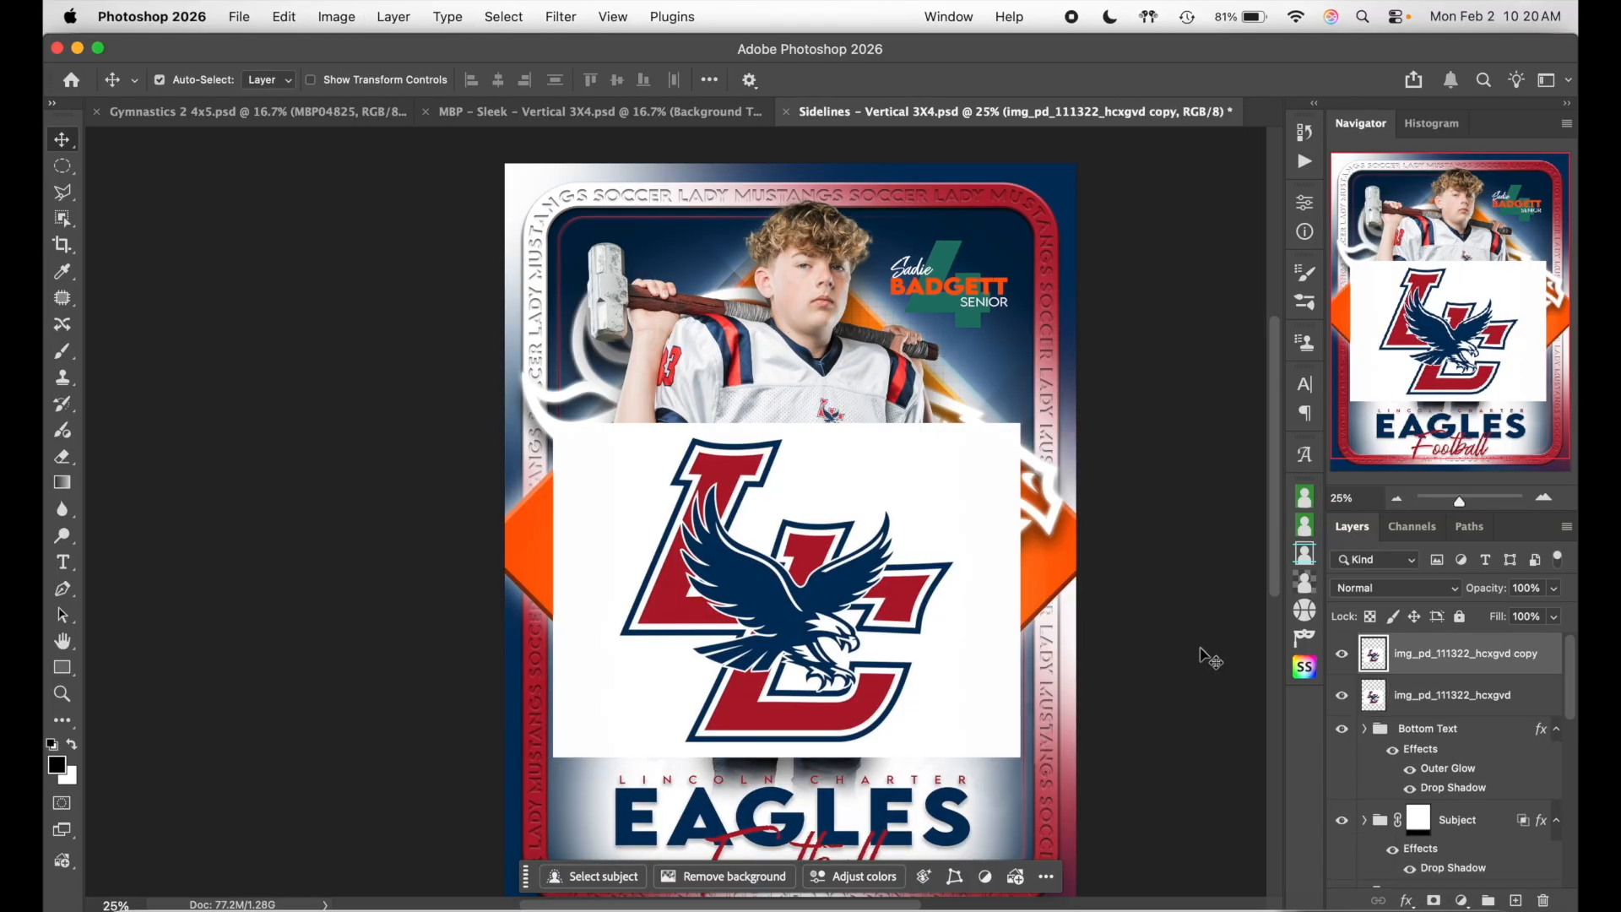
click(1343, 695)
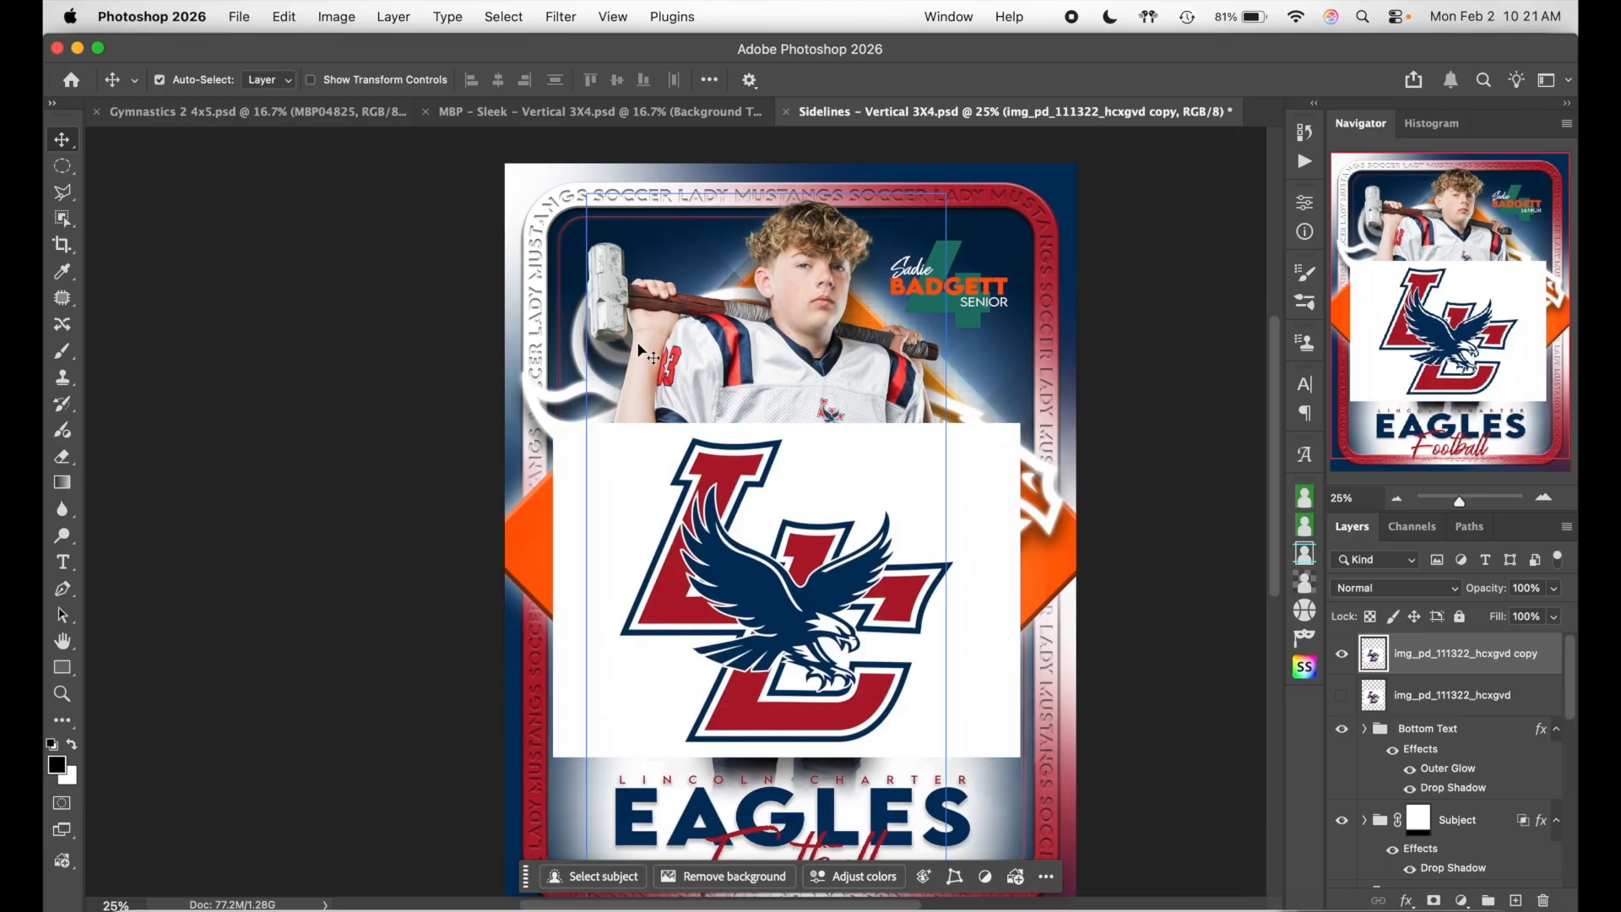
drag(952, 505, 940, 426)
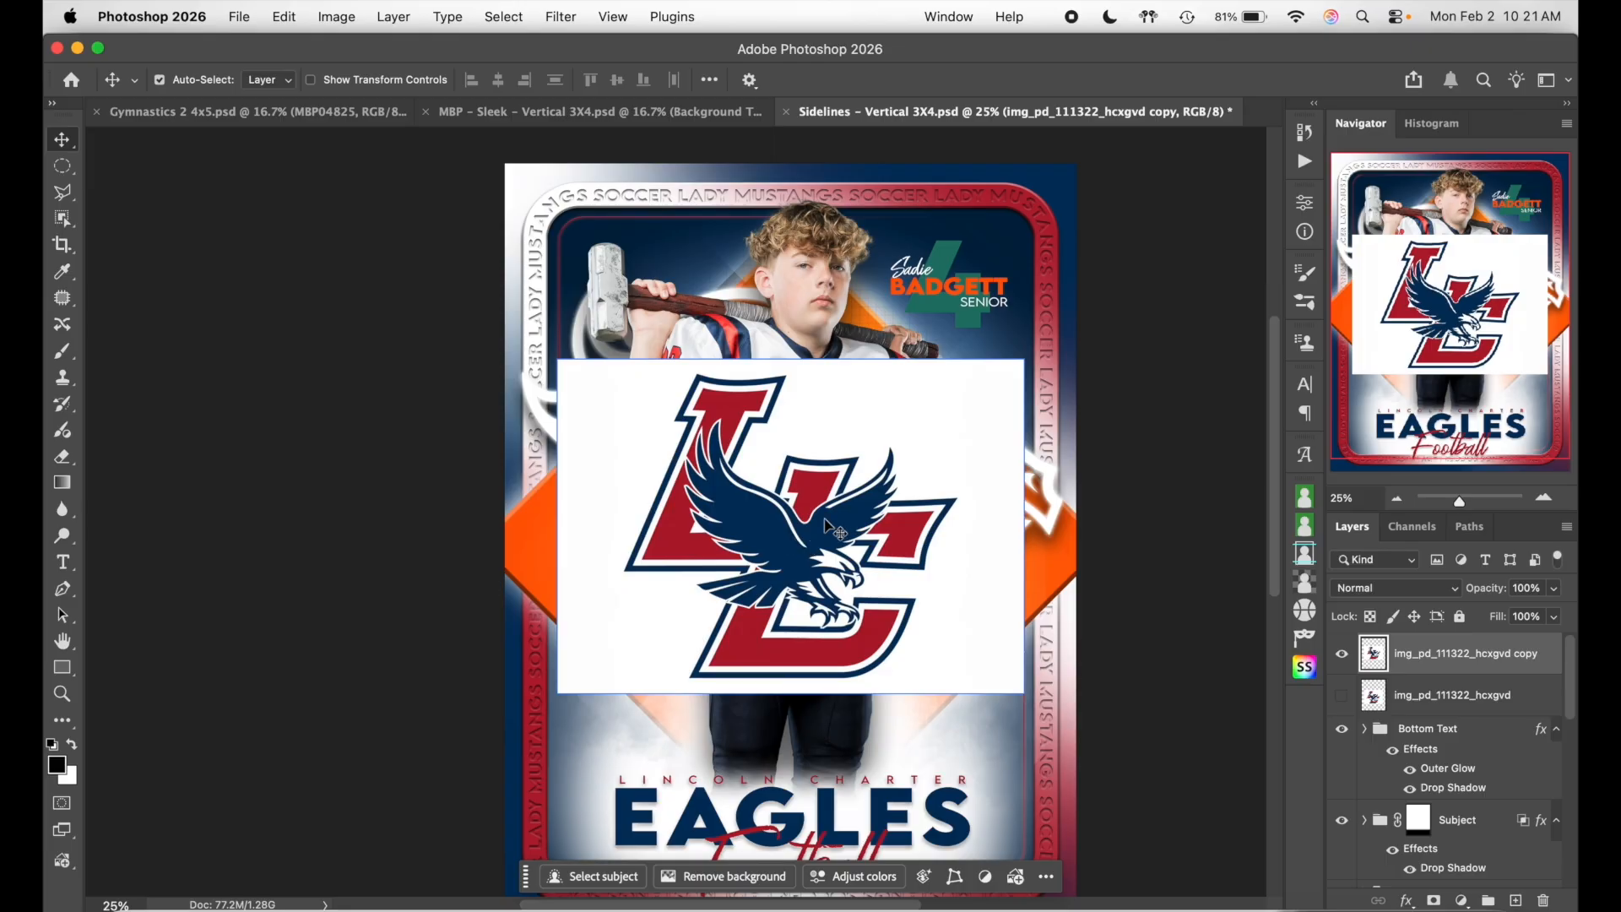
- Split and adjust the logo copy's Blend If white slider to knock out its white box
double_click(1550, 664)
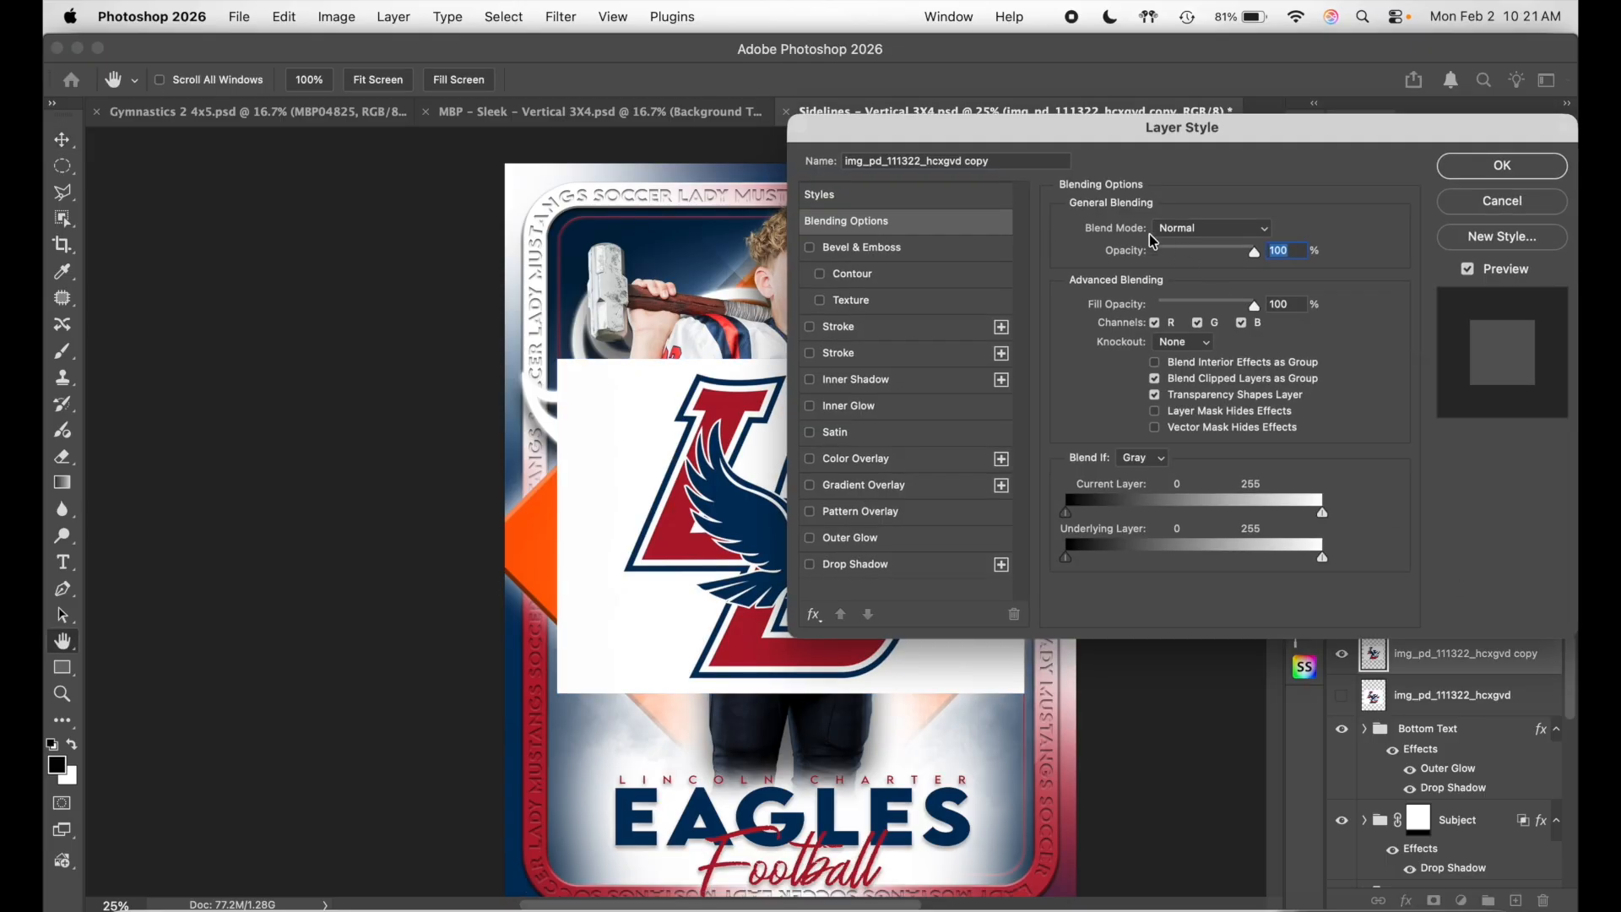
scroll(651, 360, right, 5)
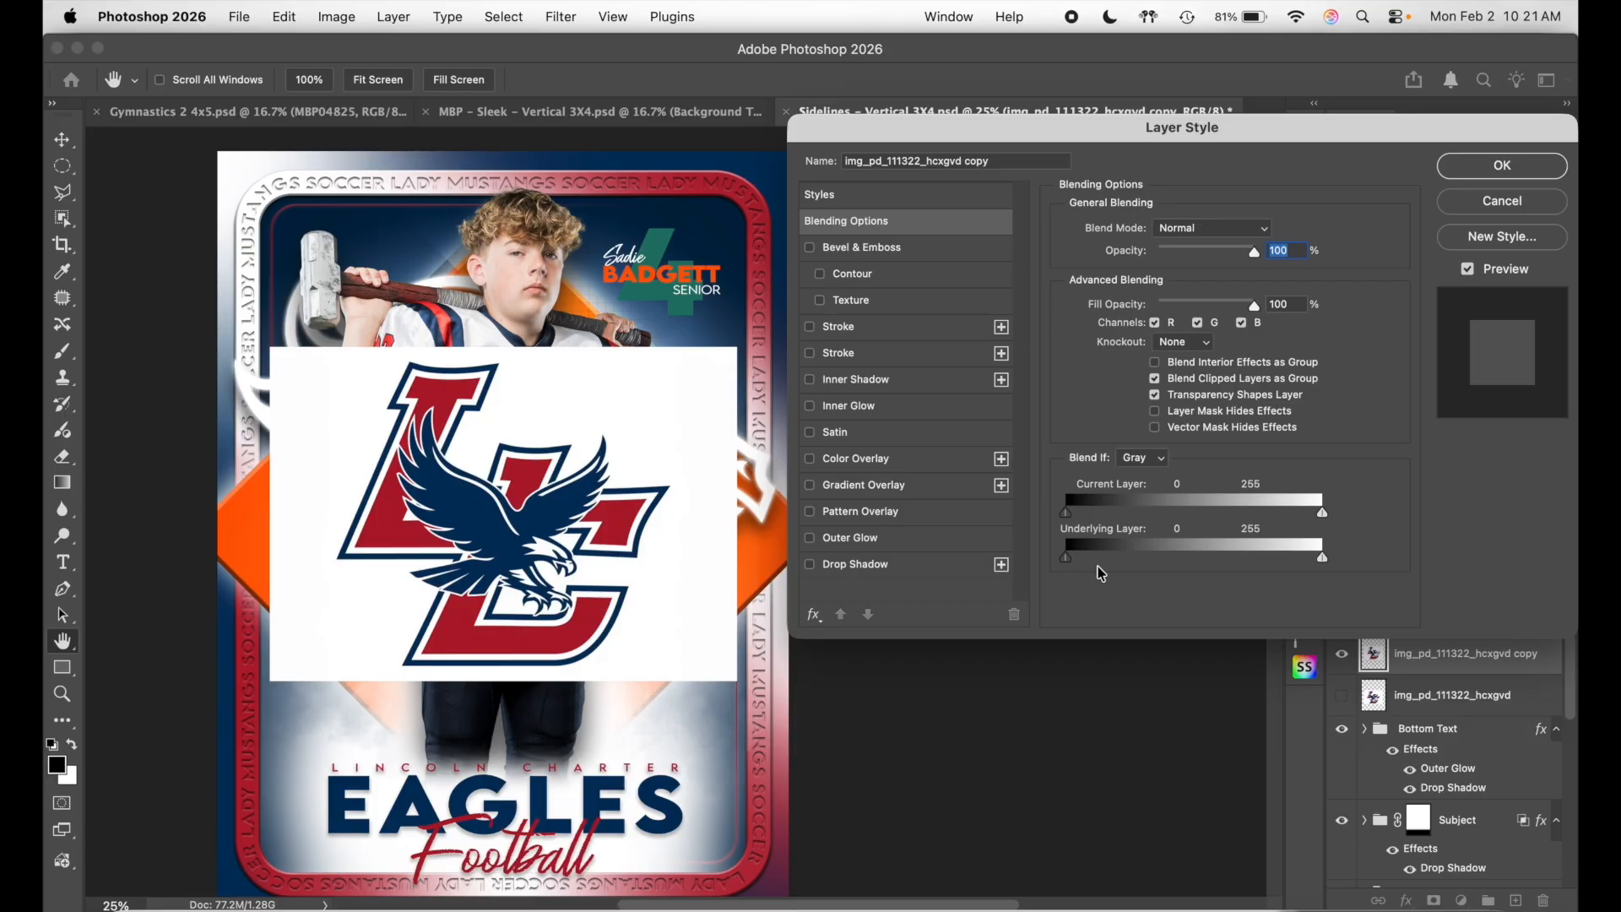
drag(1095, 521, 1024, 514)
drag(1322, 511, 1289, 521)
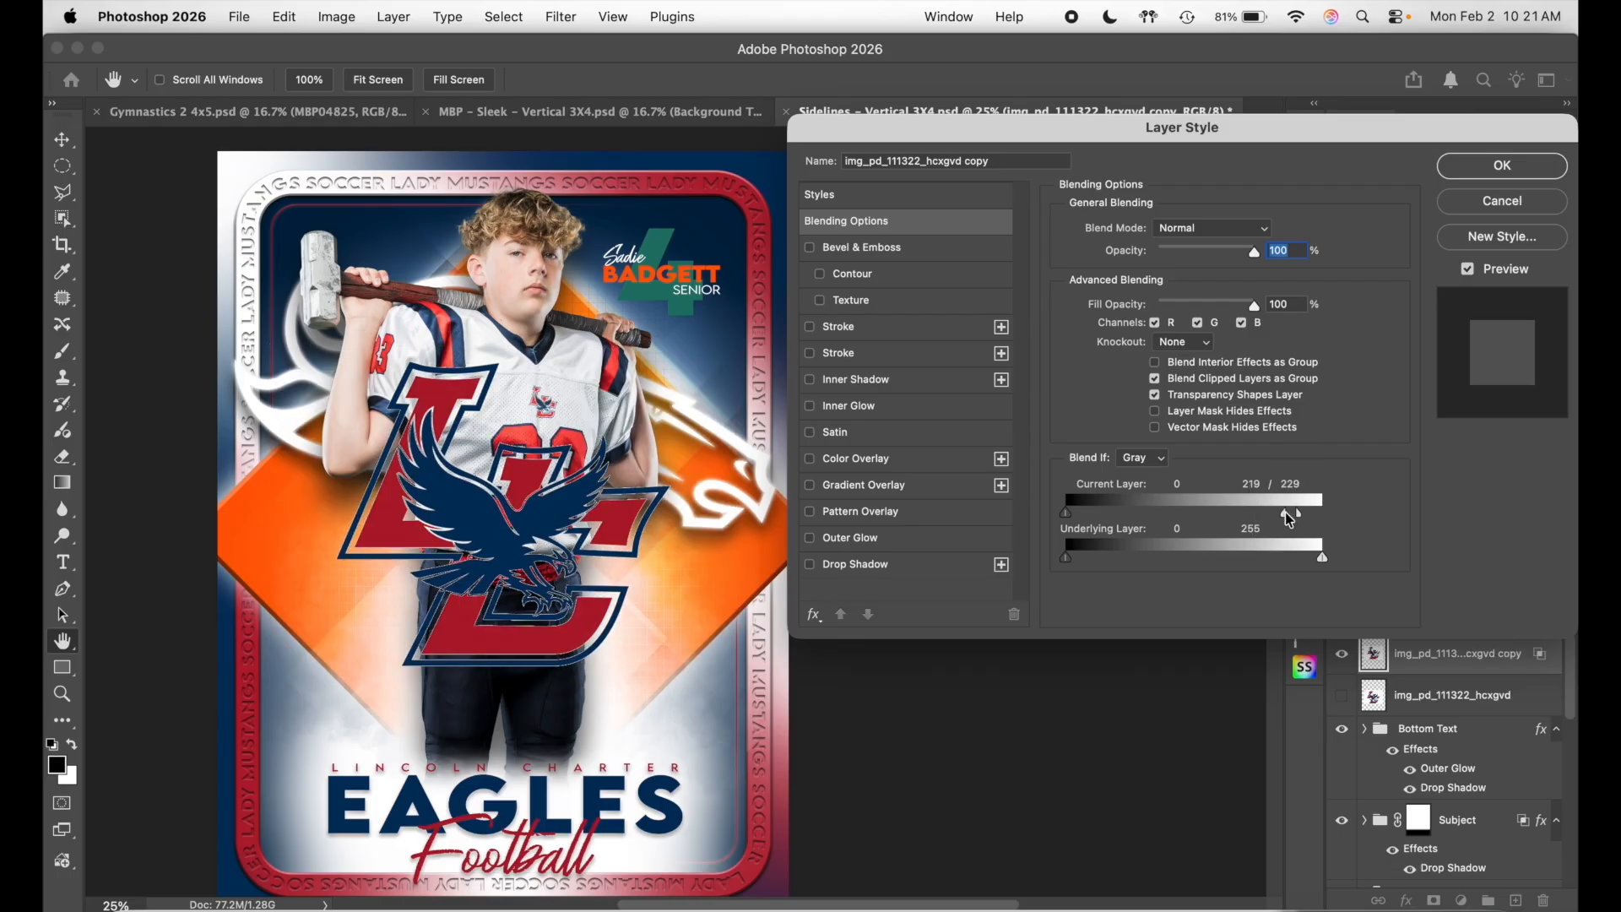
drag(1287, 519, 1156, 516)
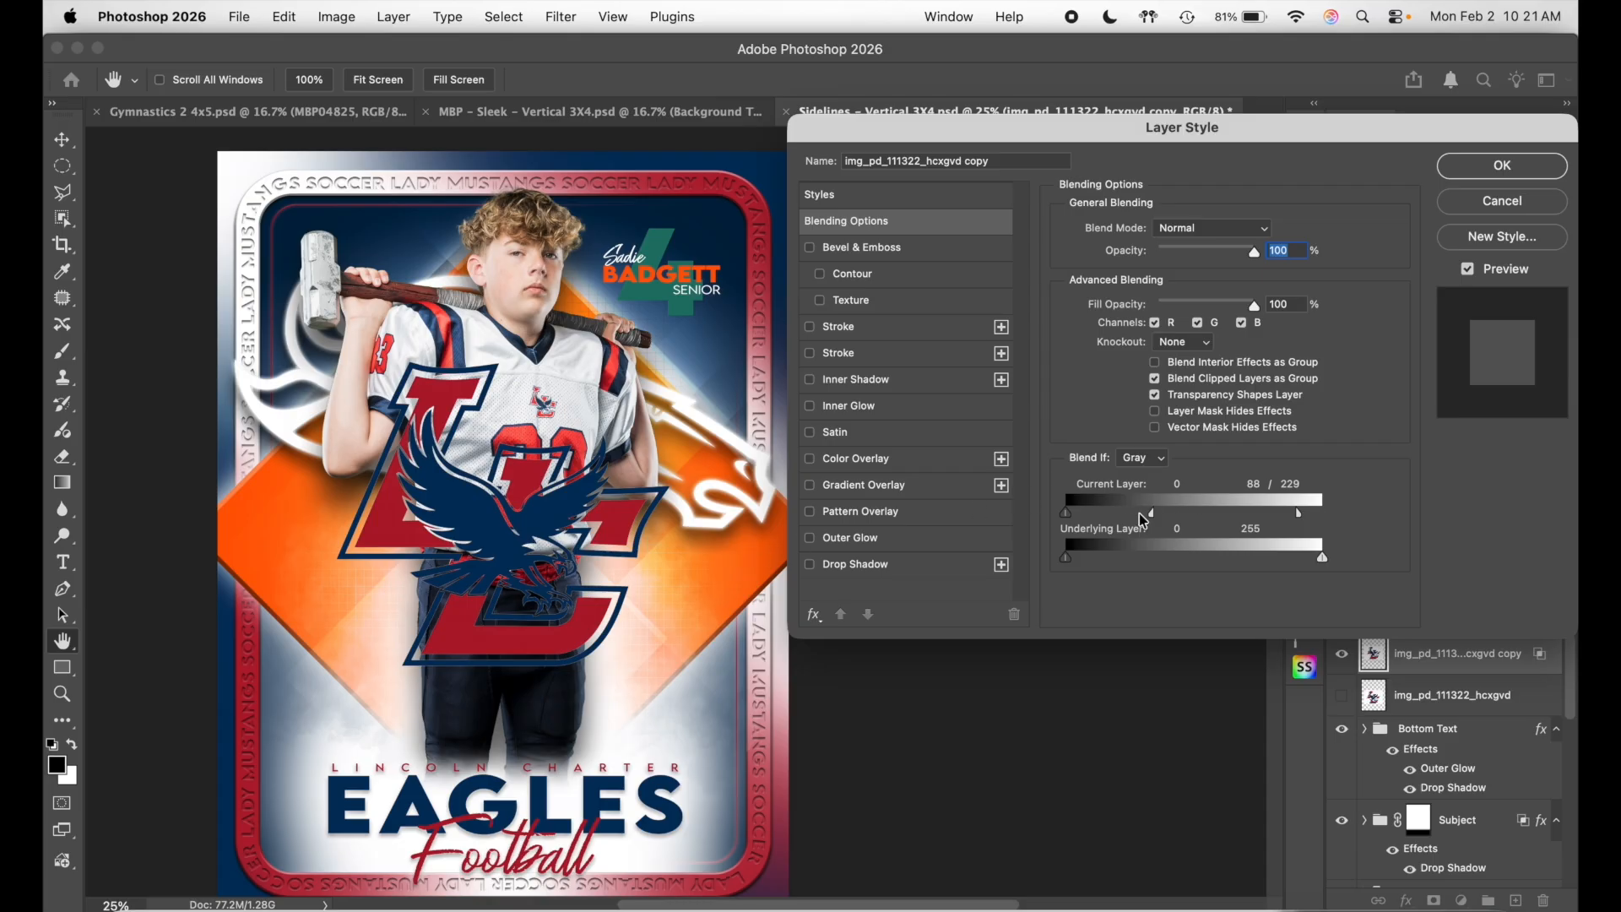
drag(1152, 518, 1101, 513)
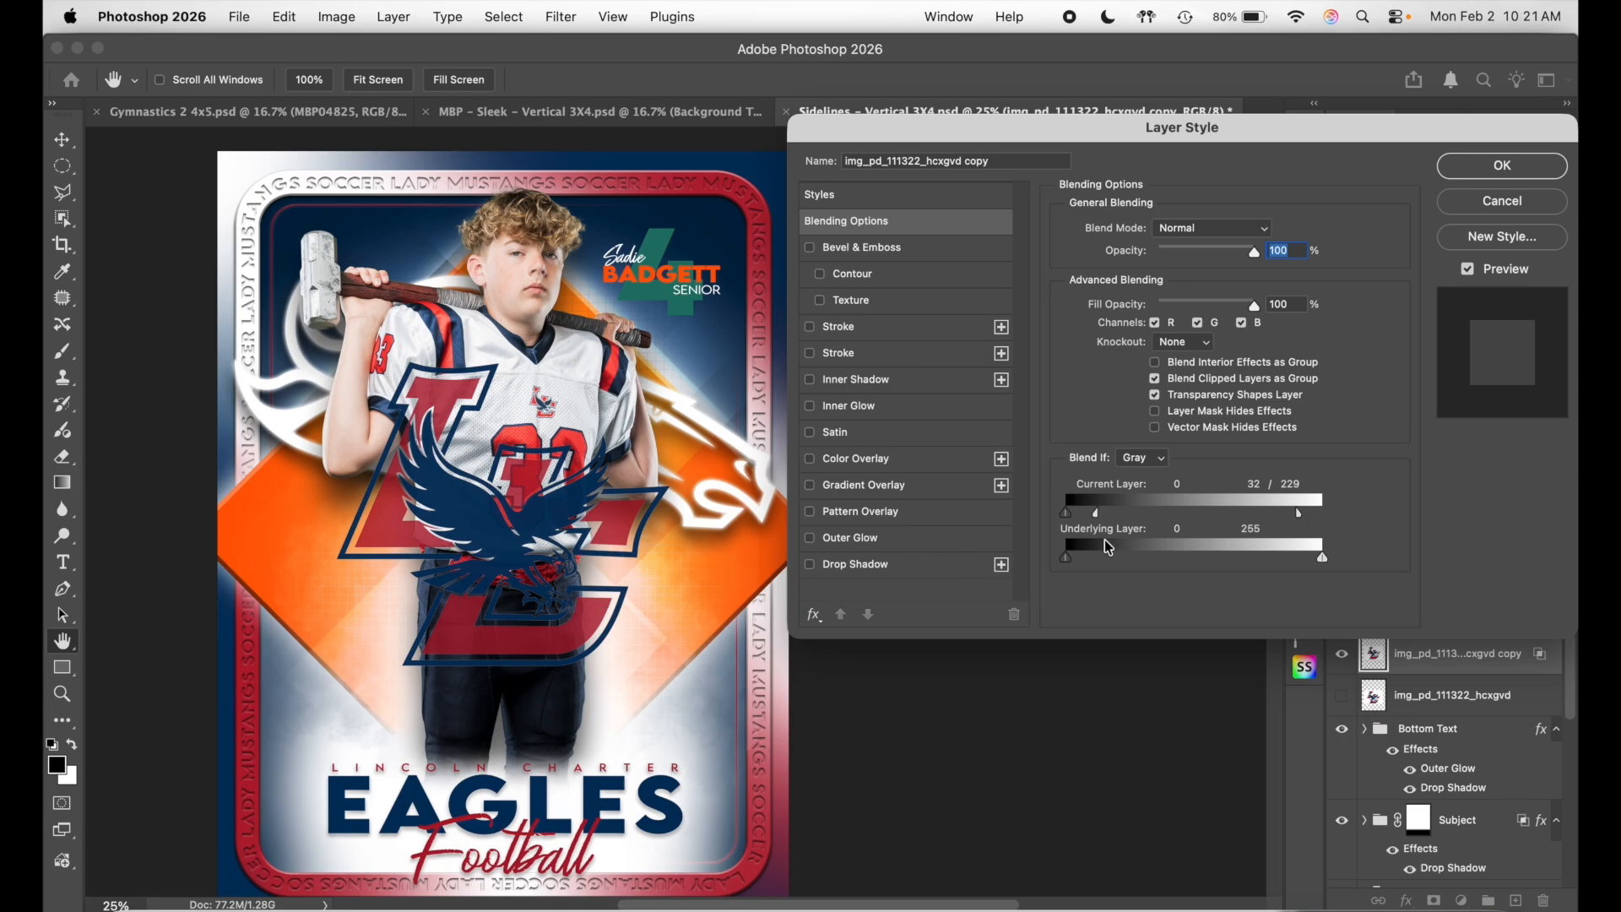
drag(1100, 516, 1154, 522)
drag(1300, 520, 1201, 523)
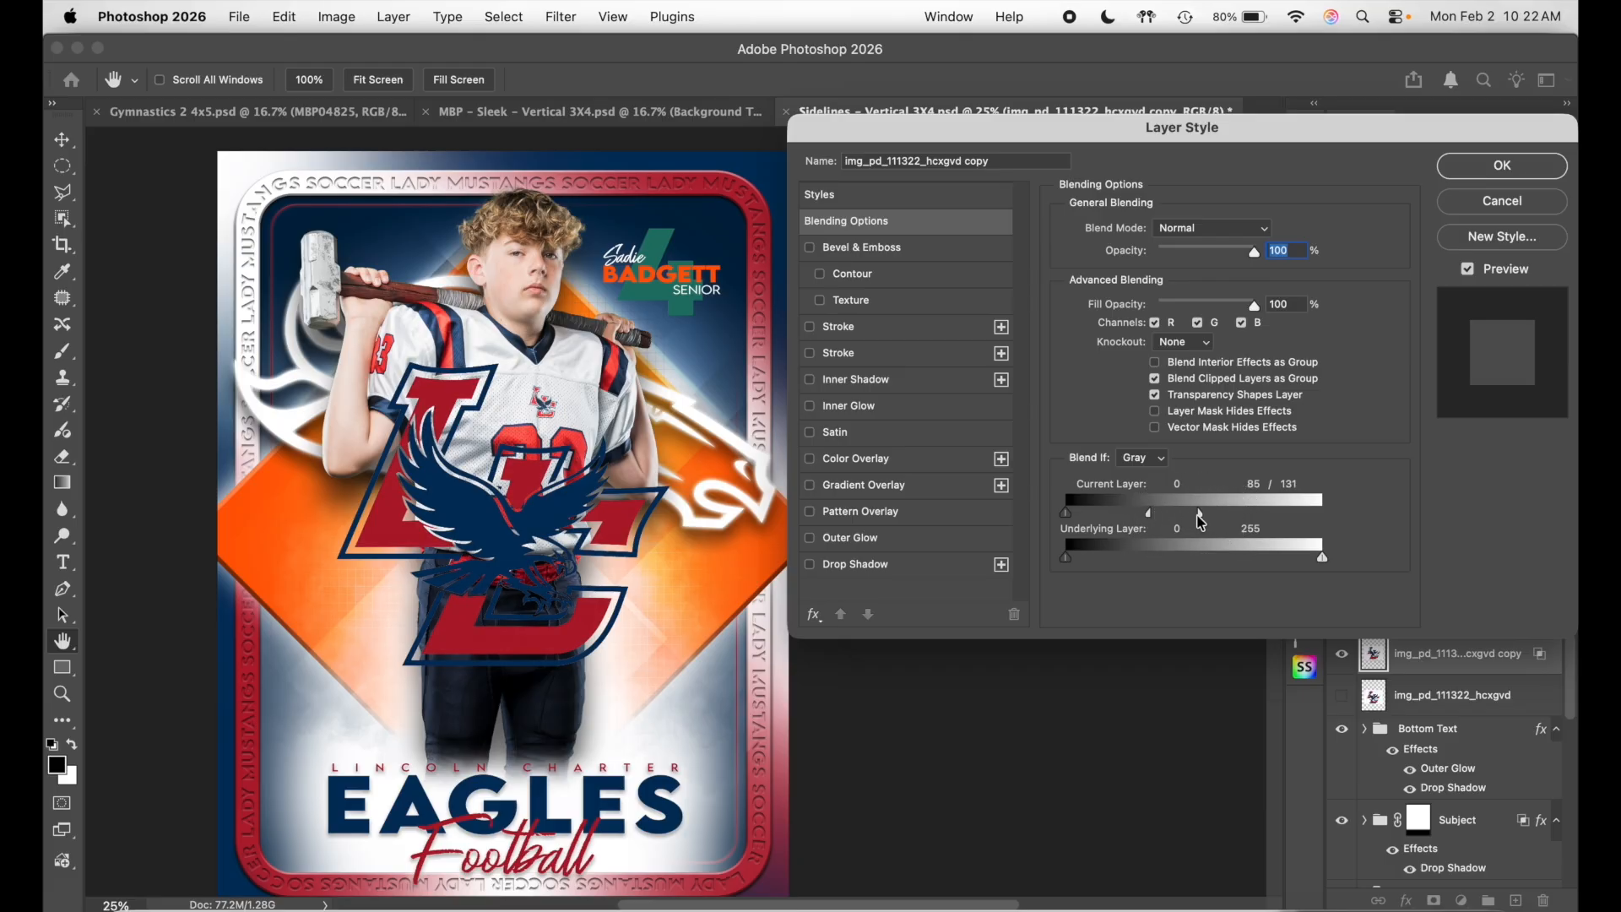
click(1545, 168)
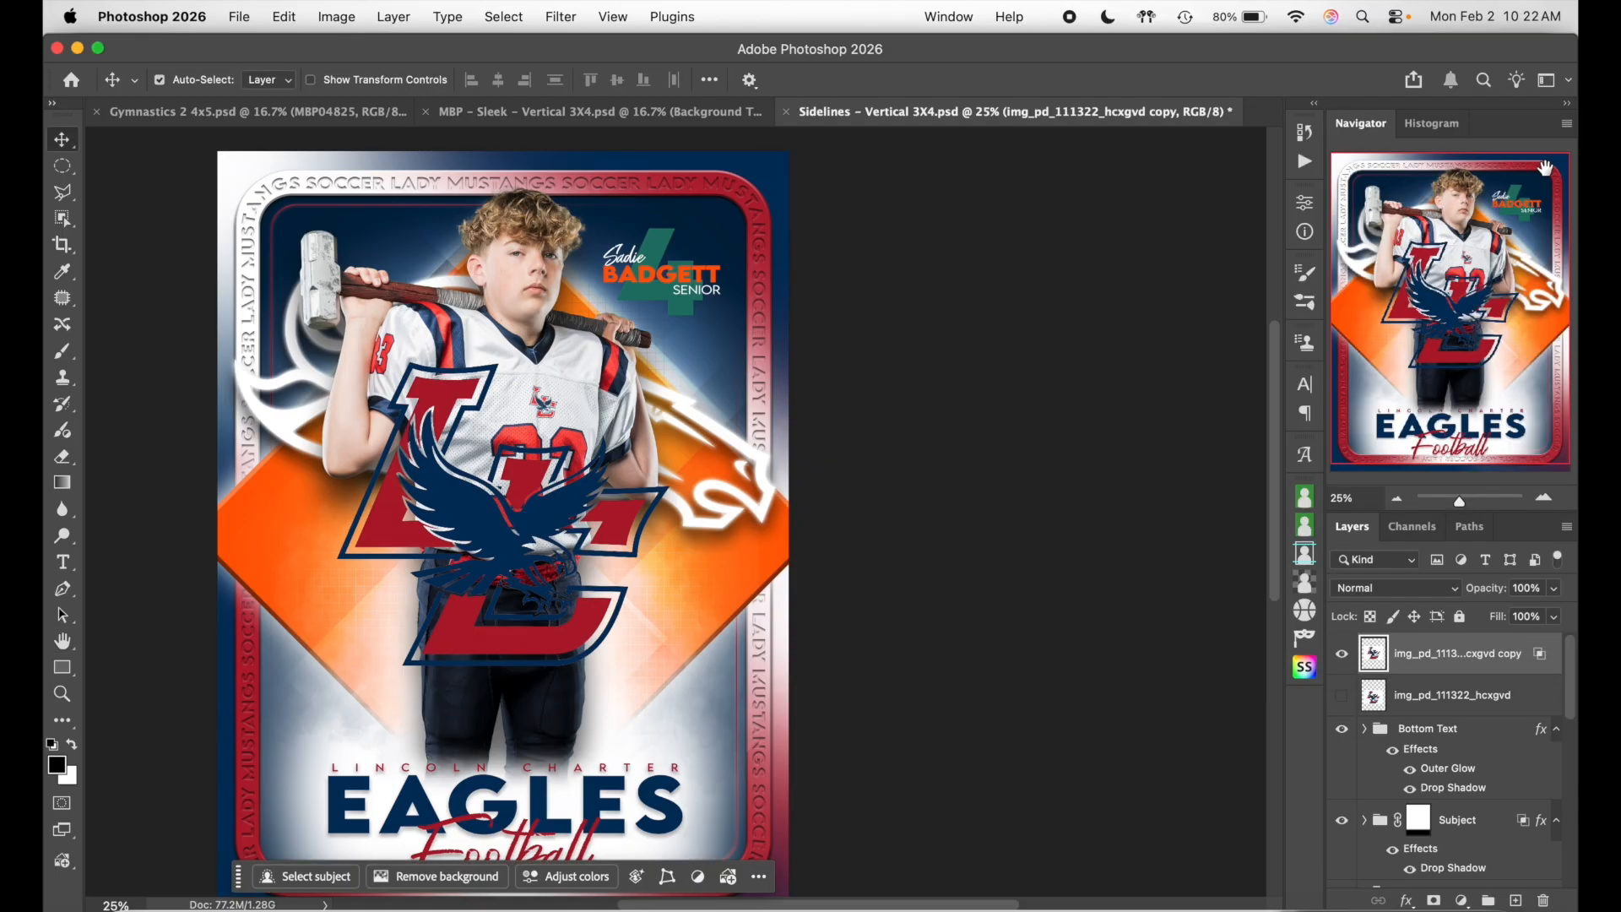
- Add a new top layer and stamp the visible card into 'Layer 1 (merged)'
click(1517, 855)
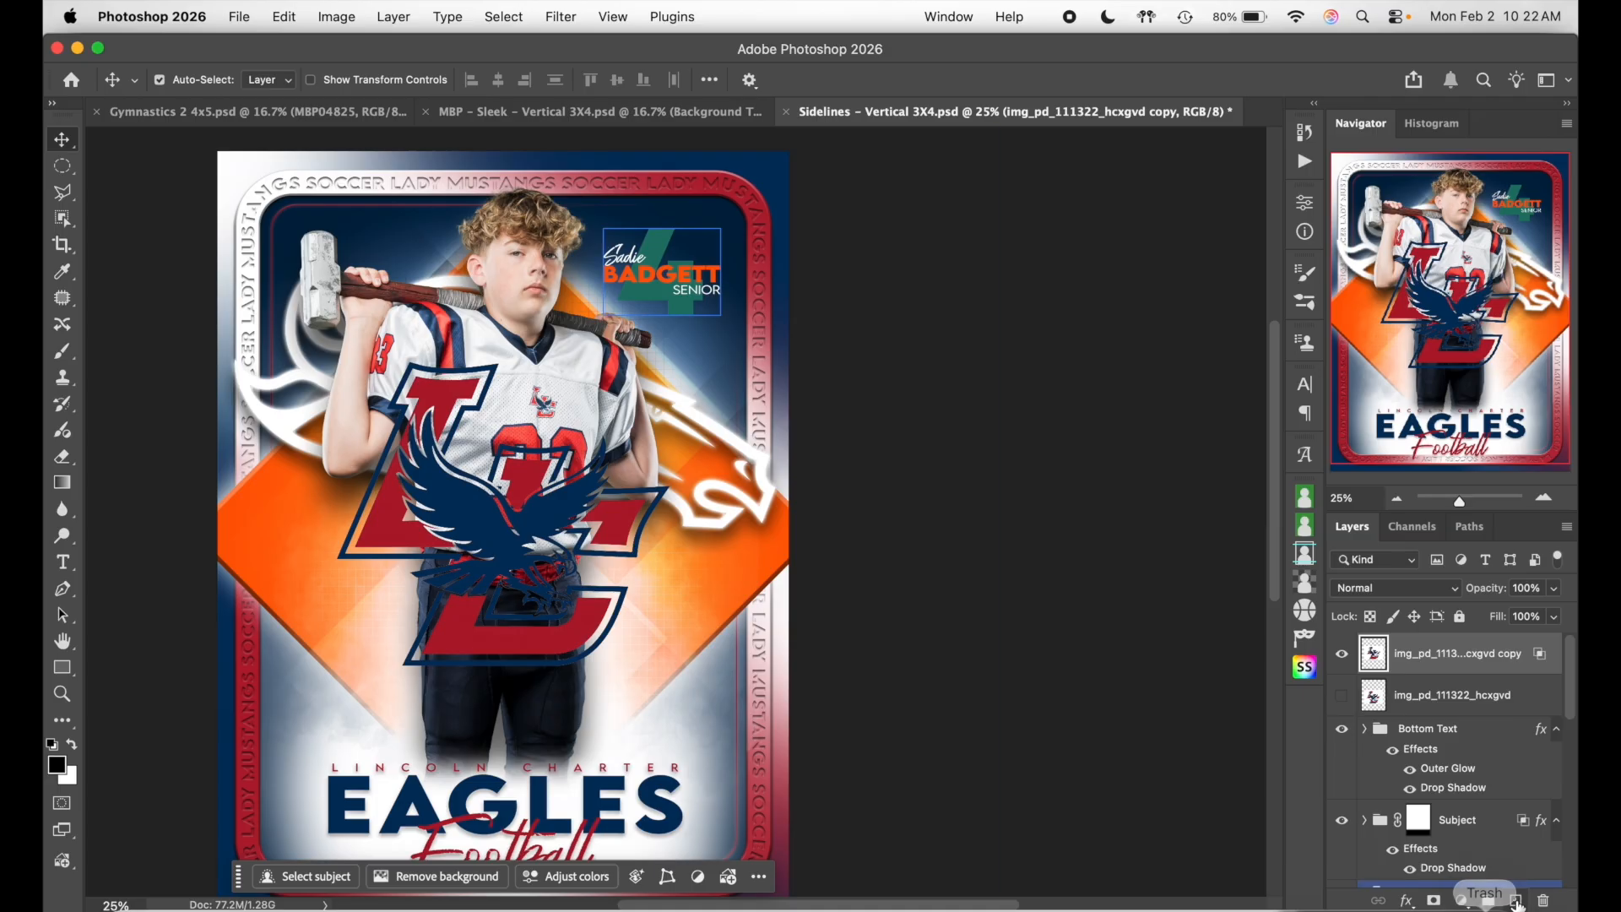
click(1517, 900)
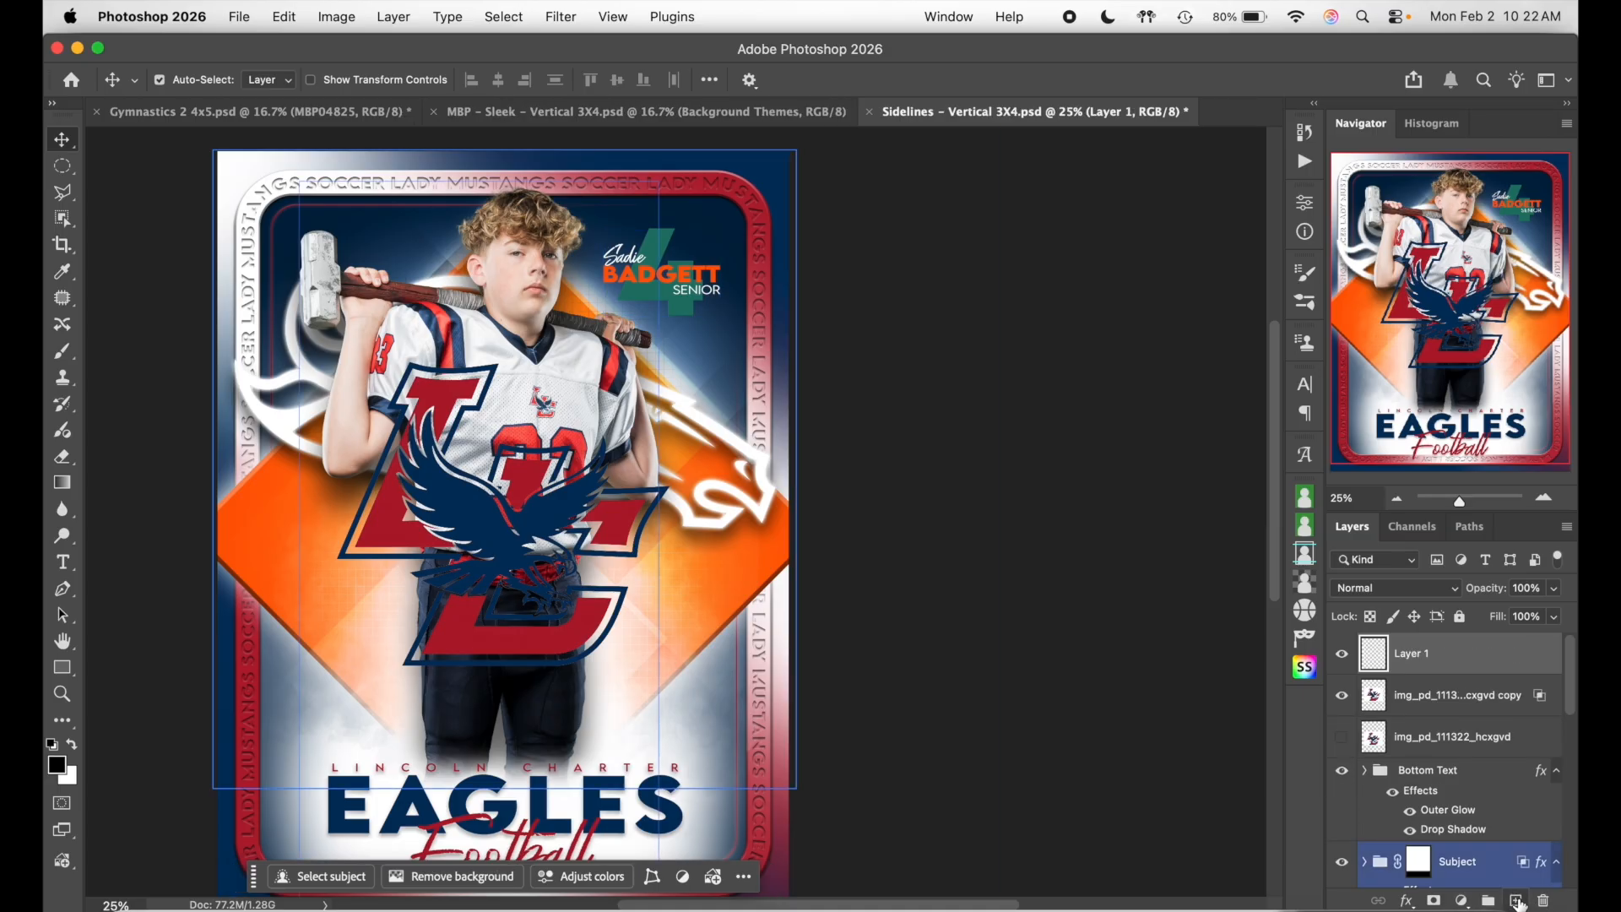
super+click(1480, 703)
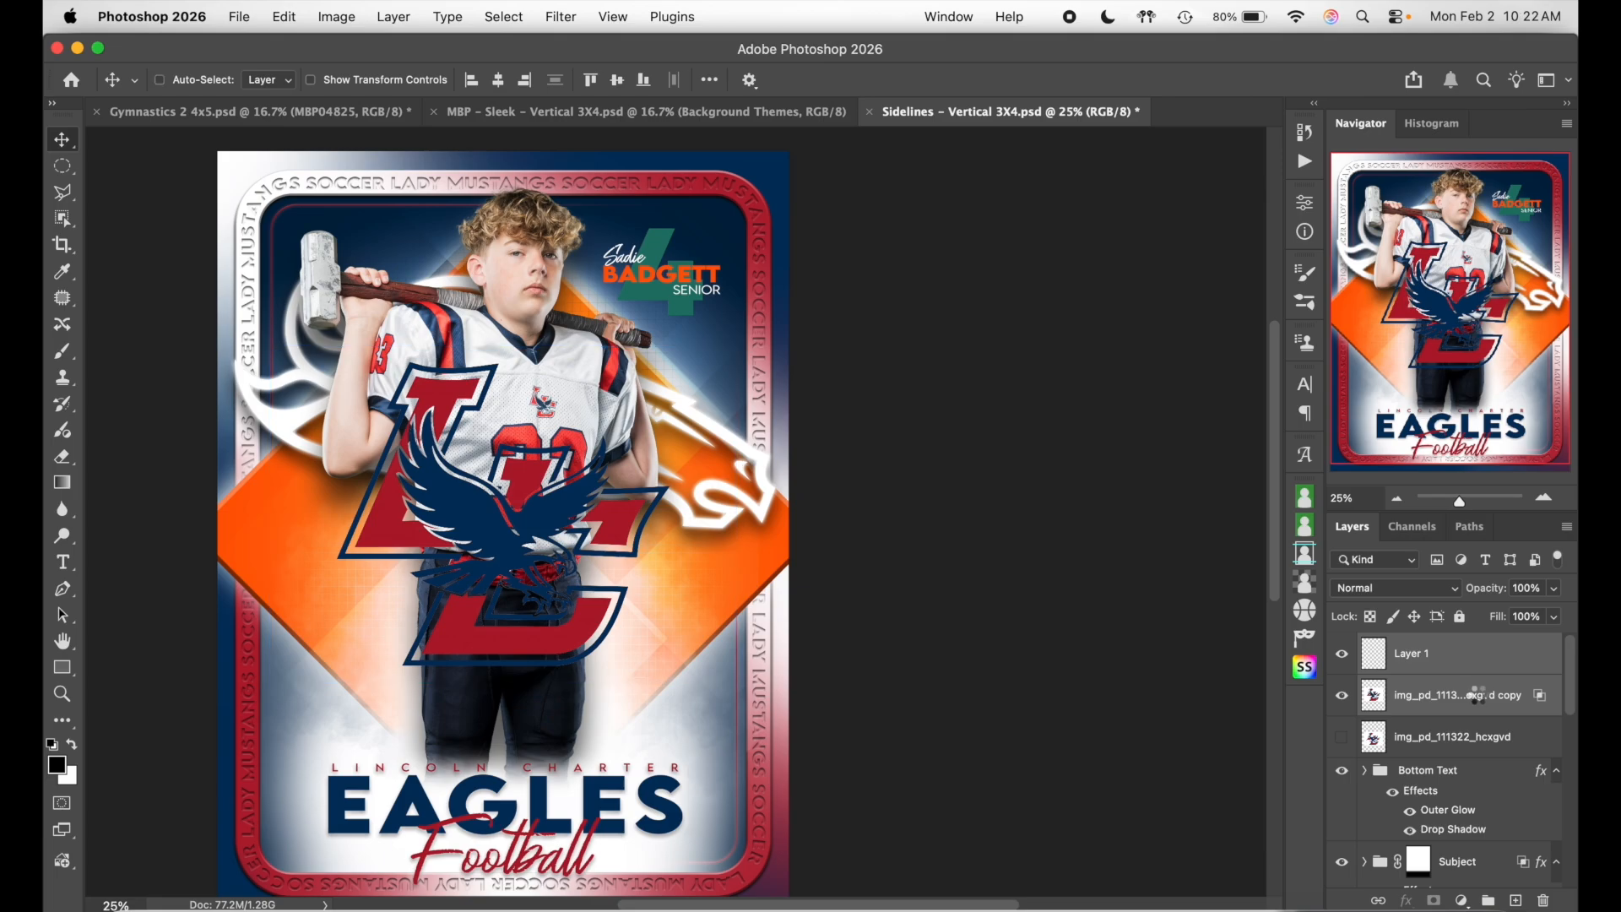
key(super+z)
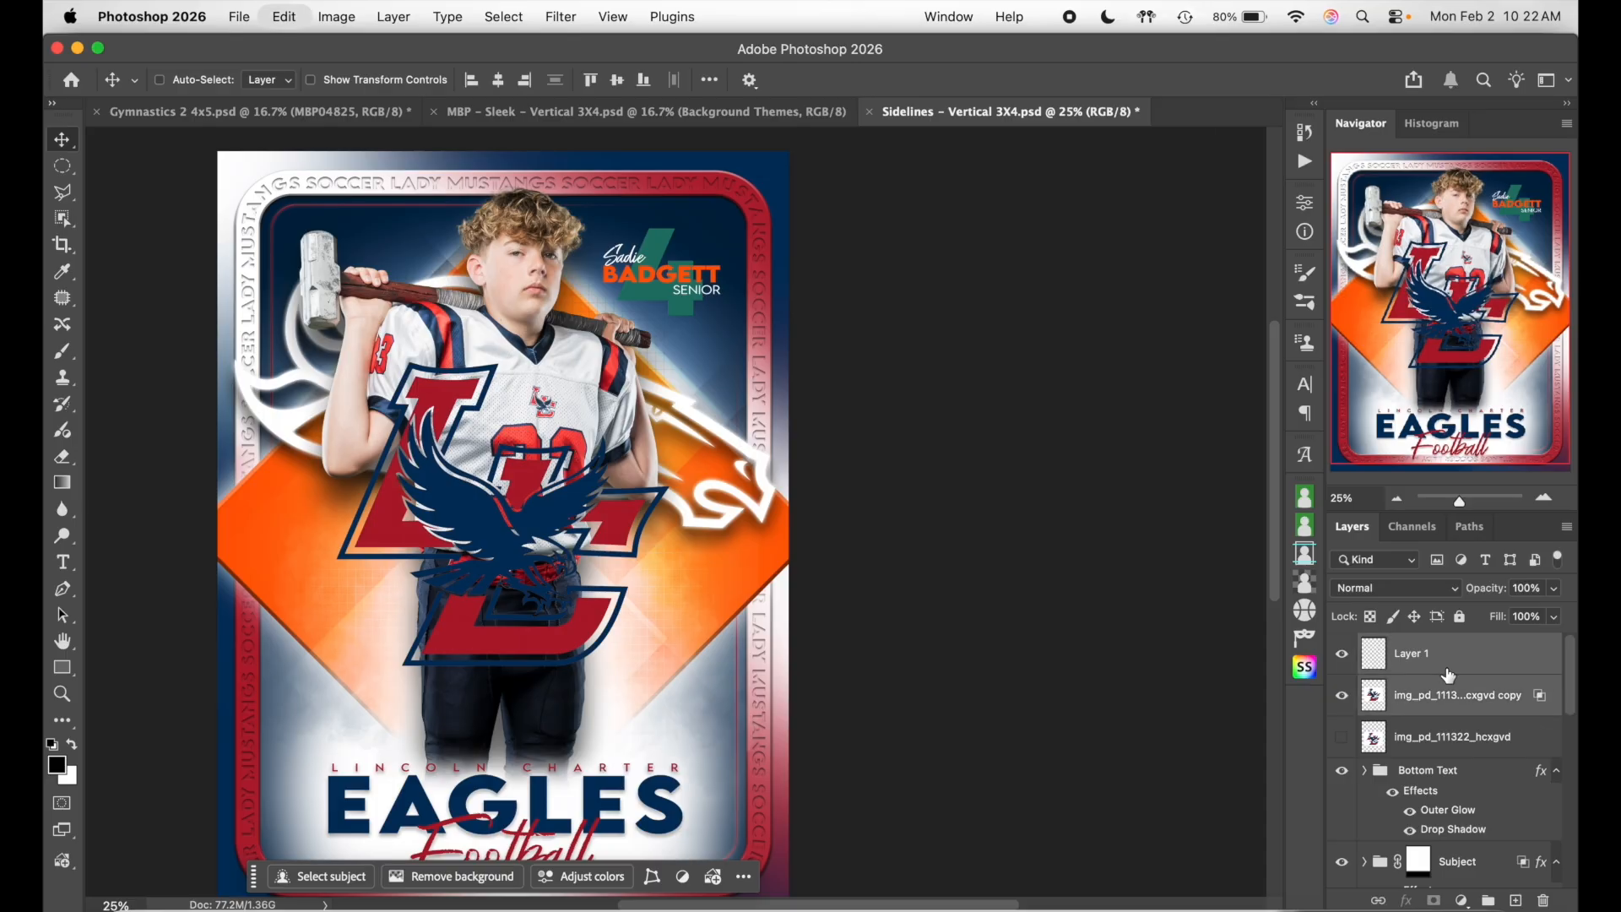
key(super)
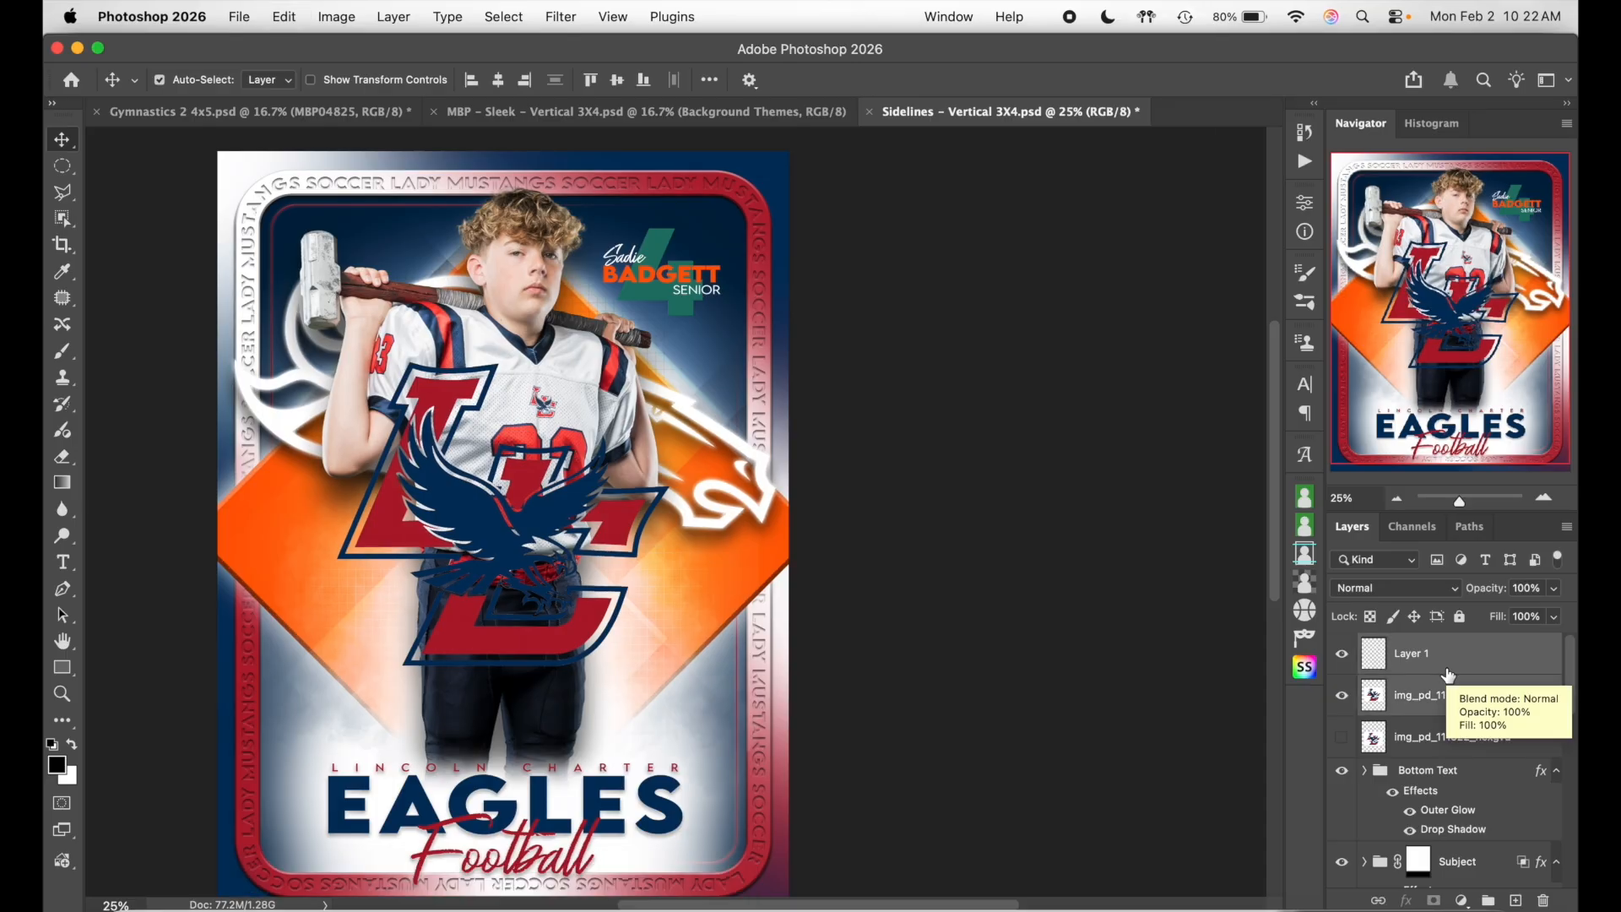
key(super+alt+e)
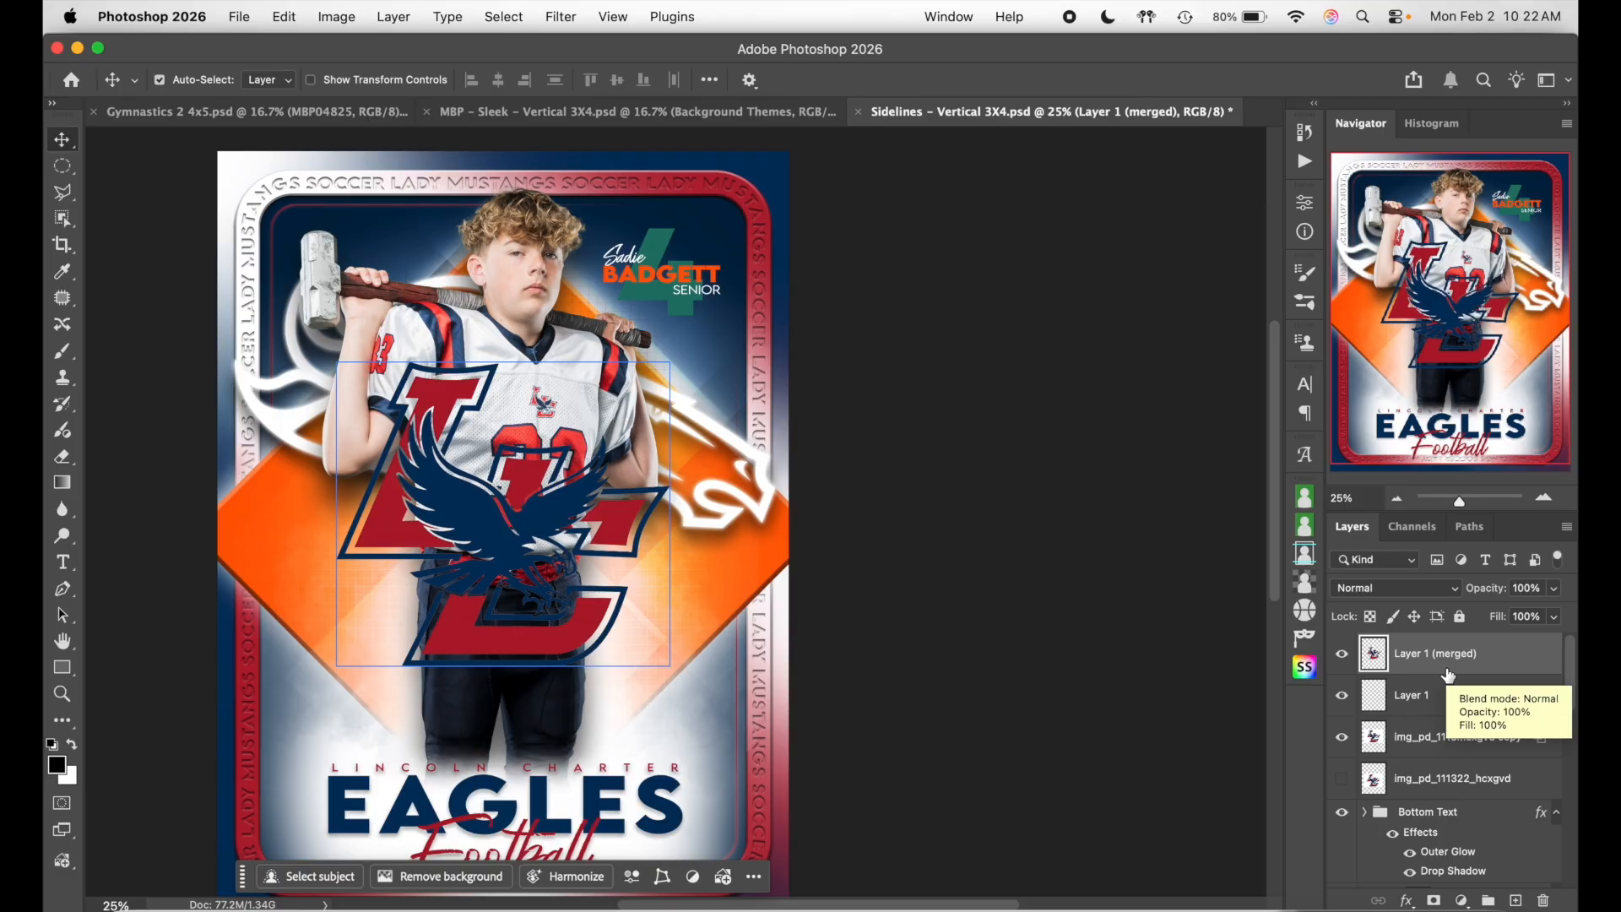
- Delete the empty Layer 1 and the logo copy, then check the merged logo layer
click(1435, 695)
shift+click(1465, 741)
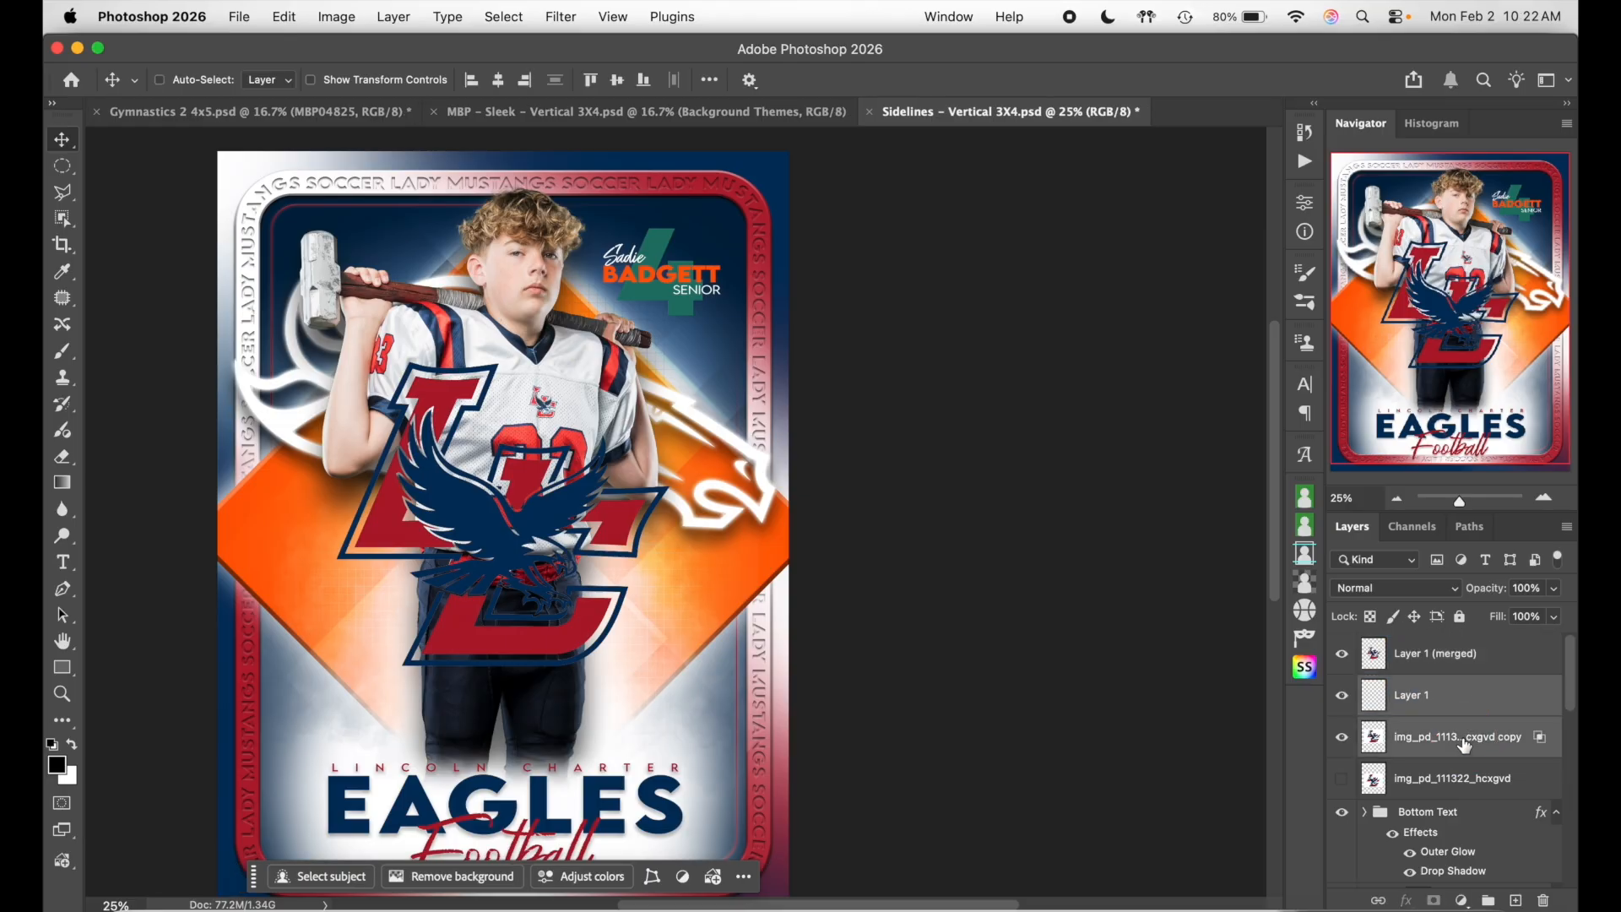
key(BackSpace)
shift+click(1435, 653)
click(1342, 654)
click(1342, 654)
click(1342, 654)
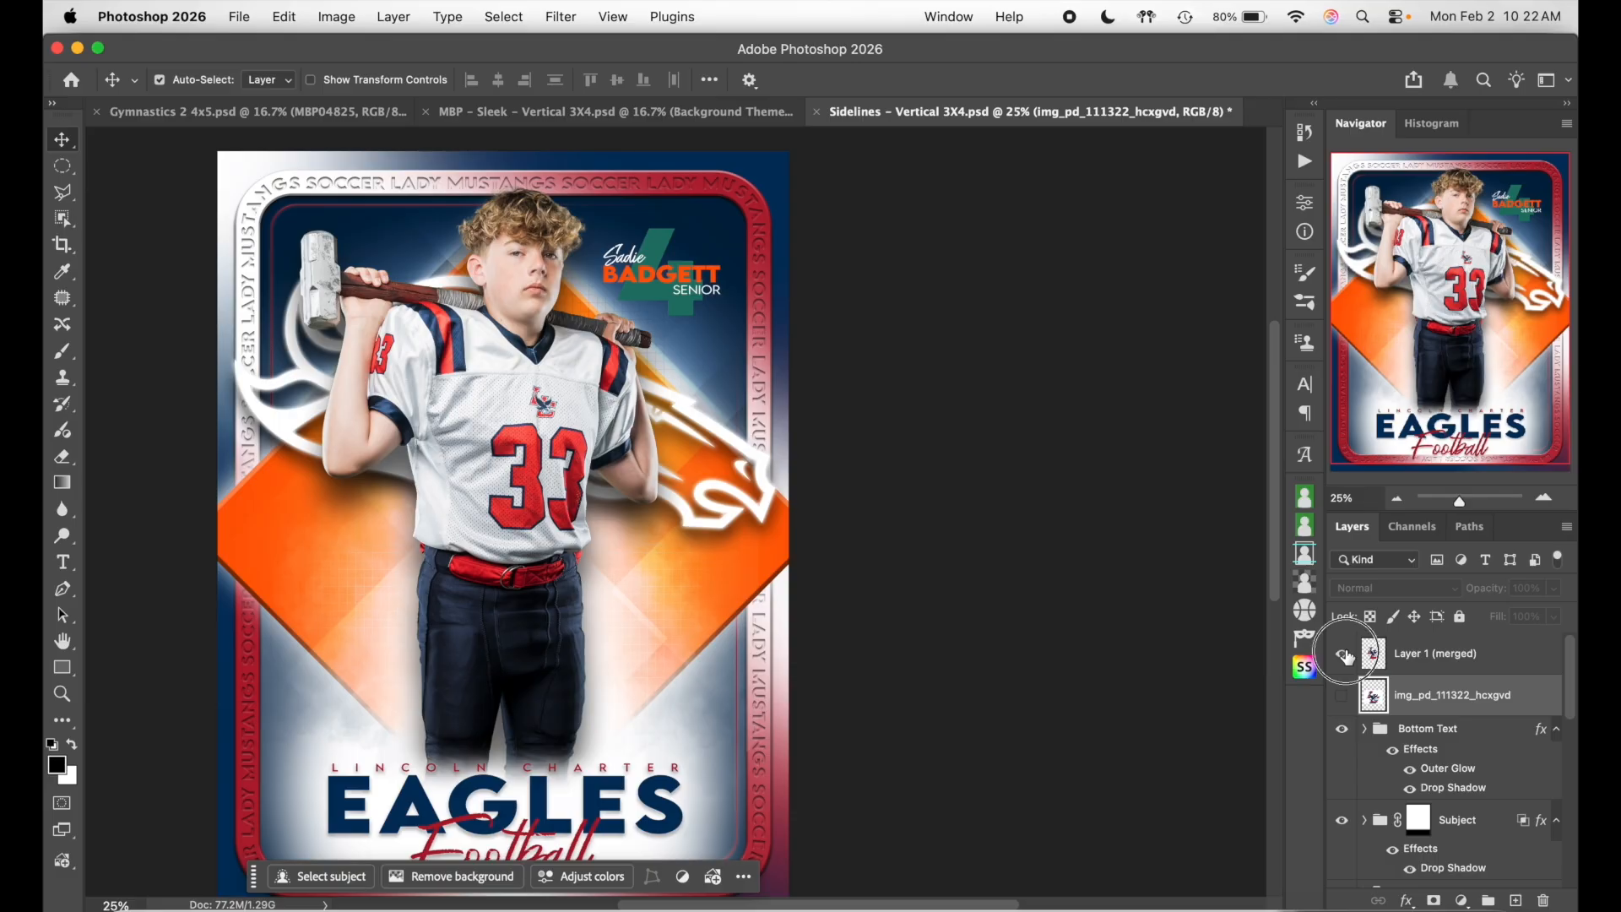
click(1342, 654)
double_click(1501, 664)
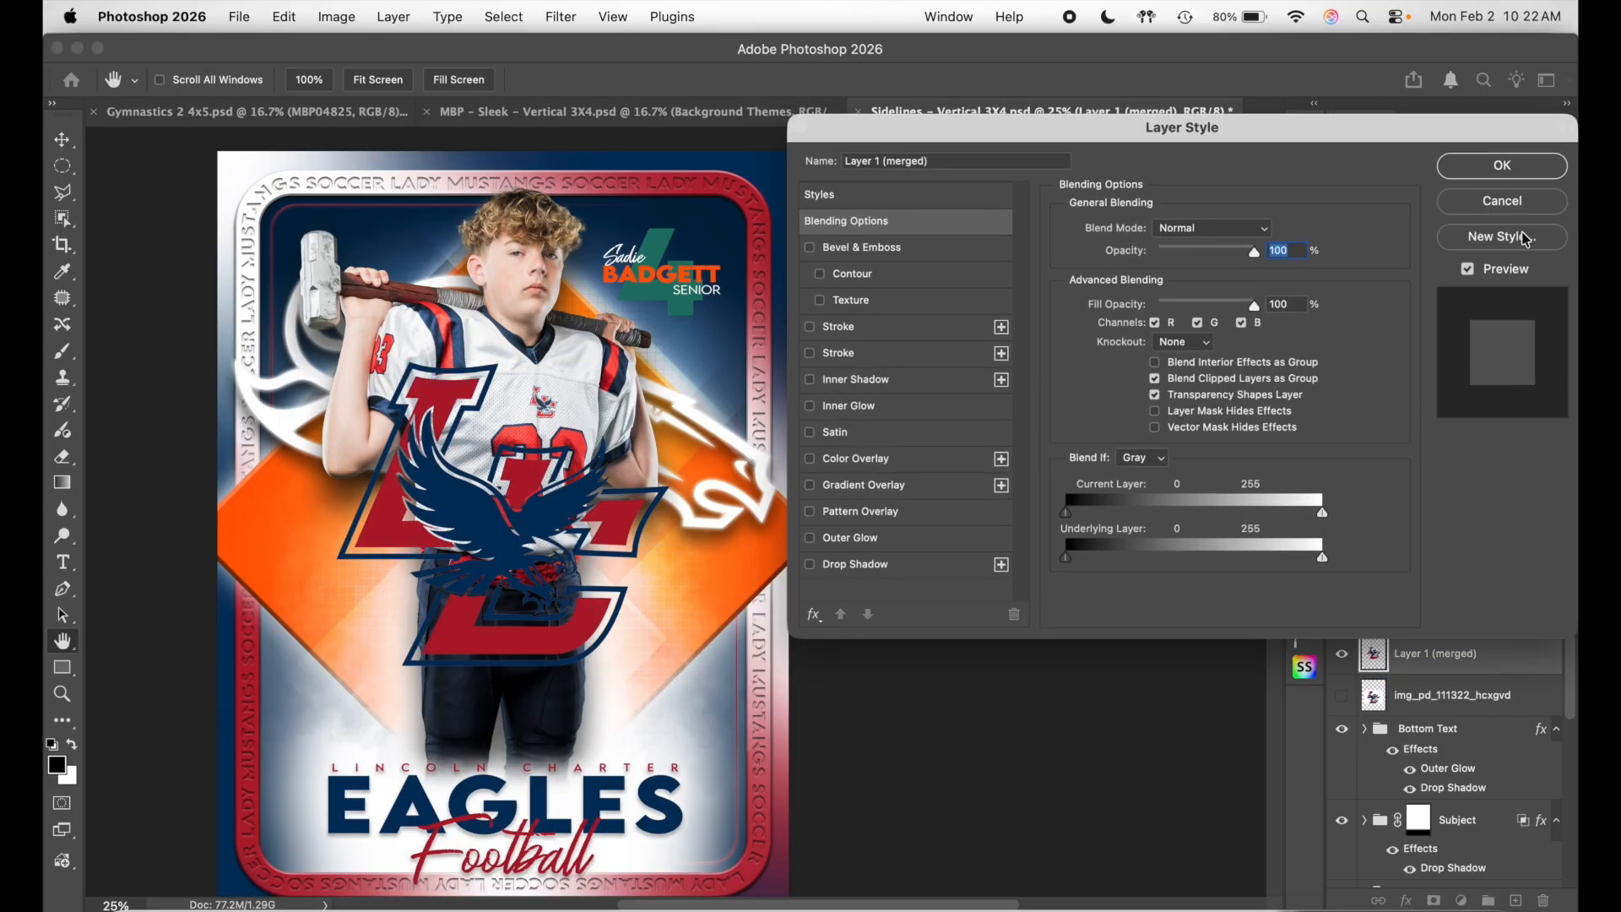
click(1509, 164)
- Move the merged logo into the Logo group and hide the Sample graphic
drag(1520, 665, 1424, 705)
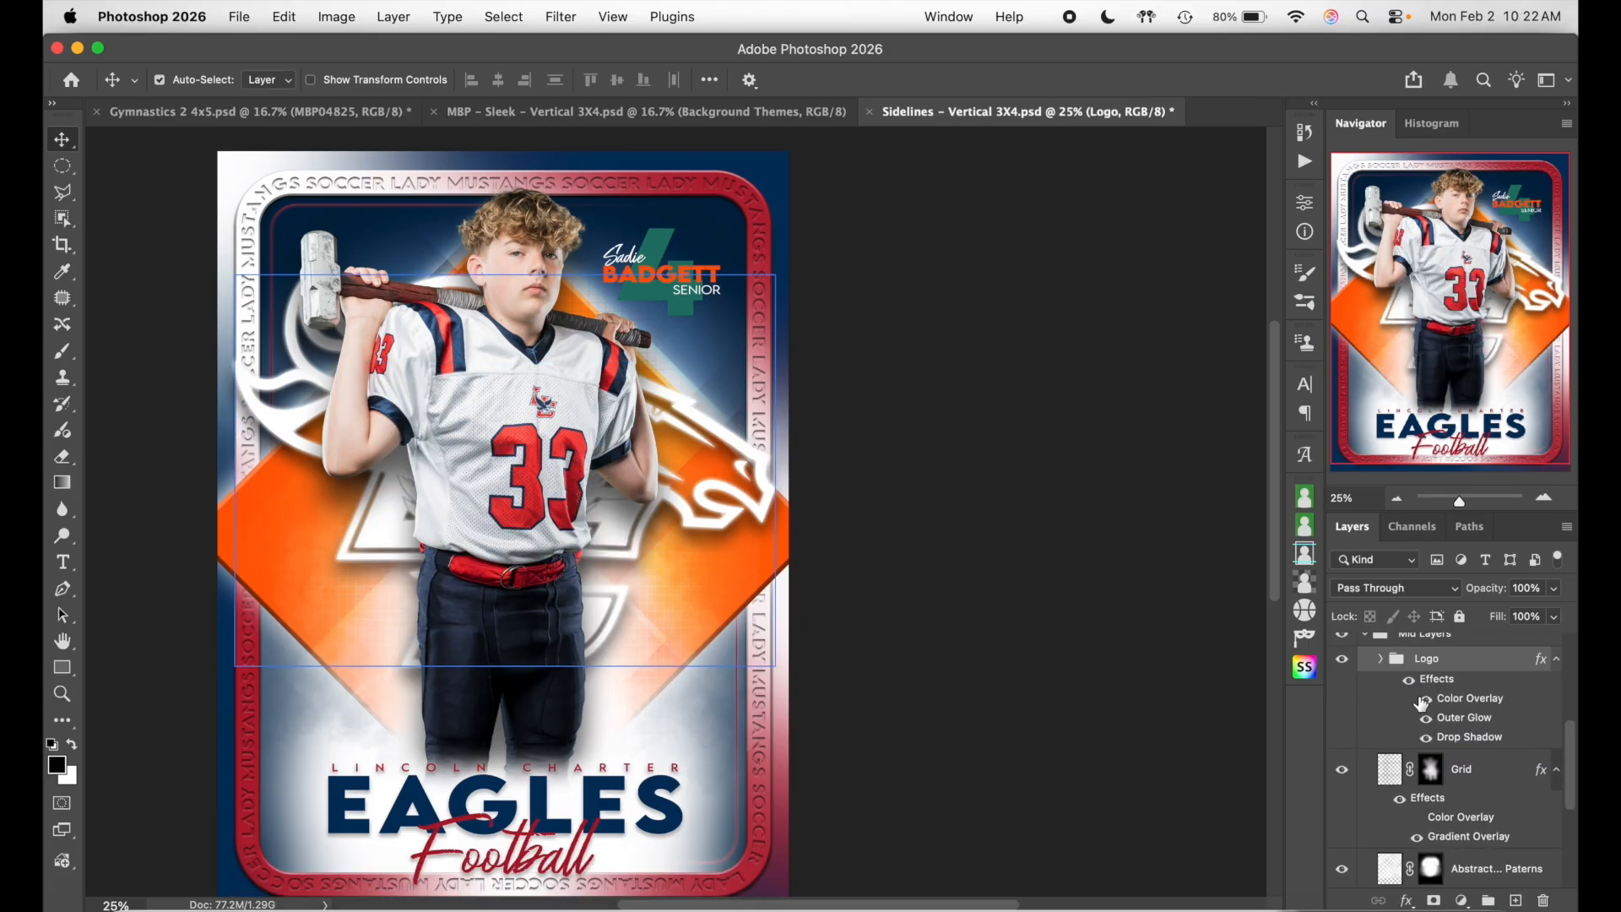
click(1382, 659)
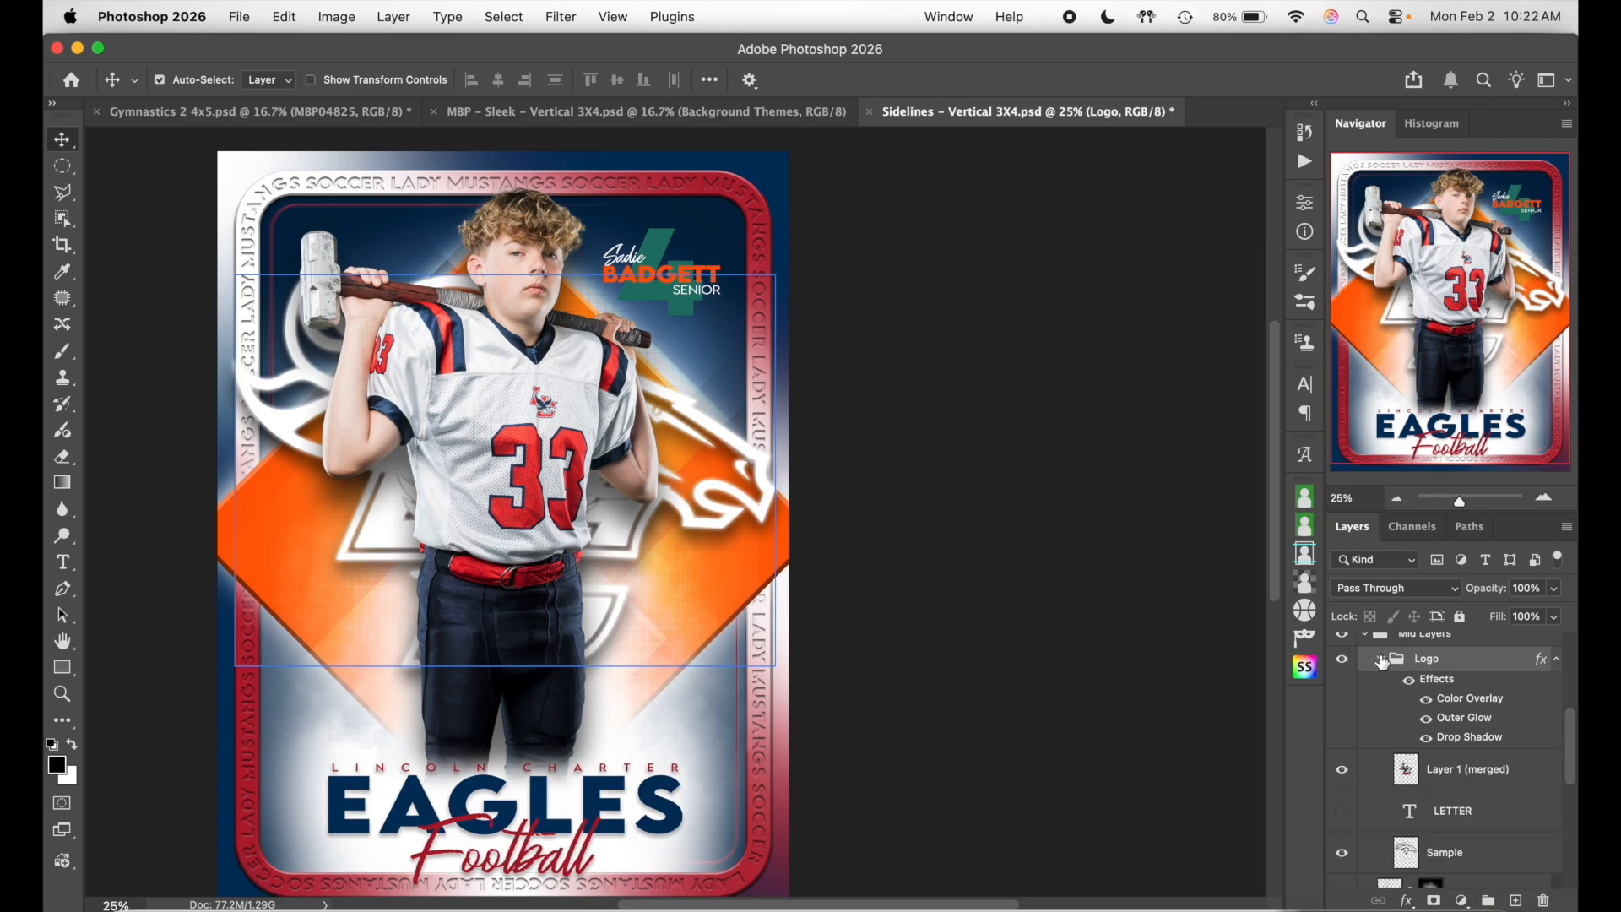
click(1342, 852)
click(1473, 769)
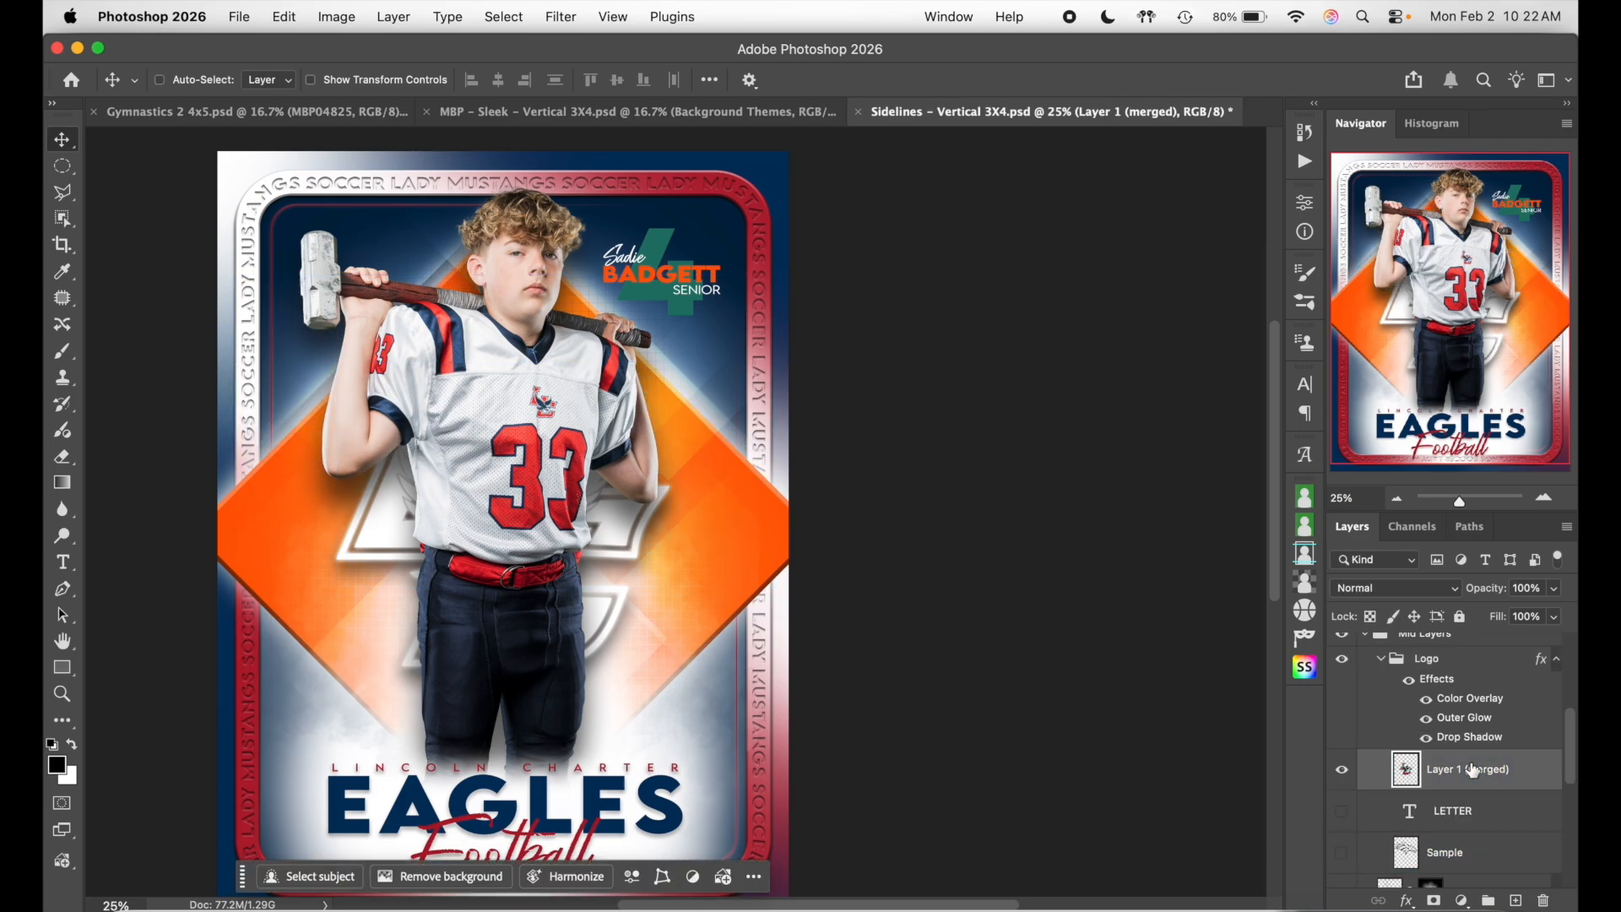
- Scale the merged logo to about 155% and position it behind the player
key(super+t)
drag(502, 662, 504, 818)
drag(517, 606, 535, 568)
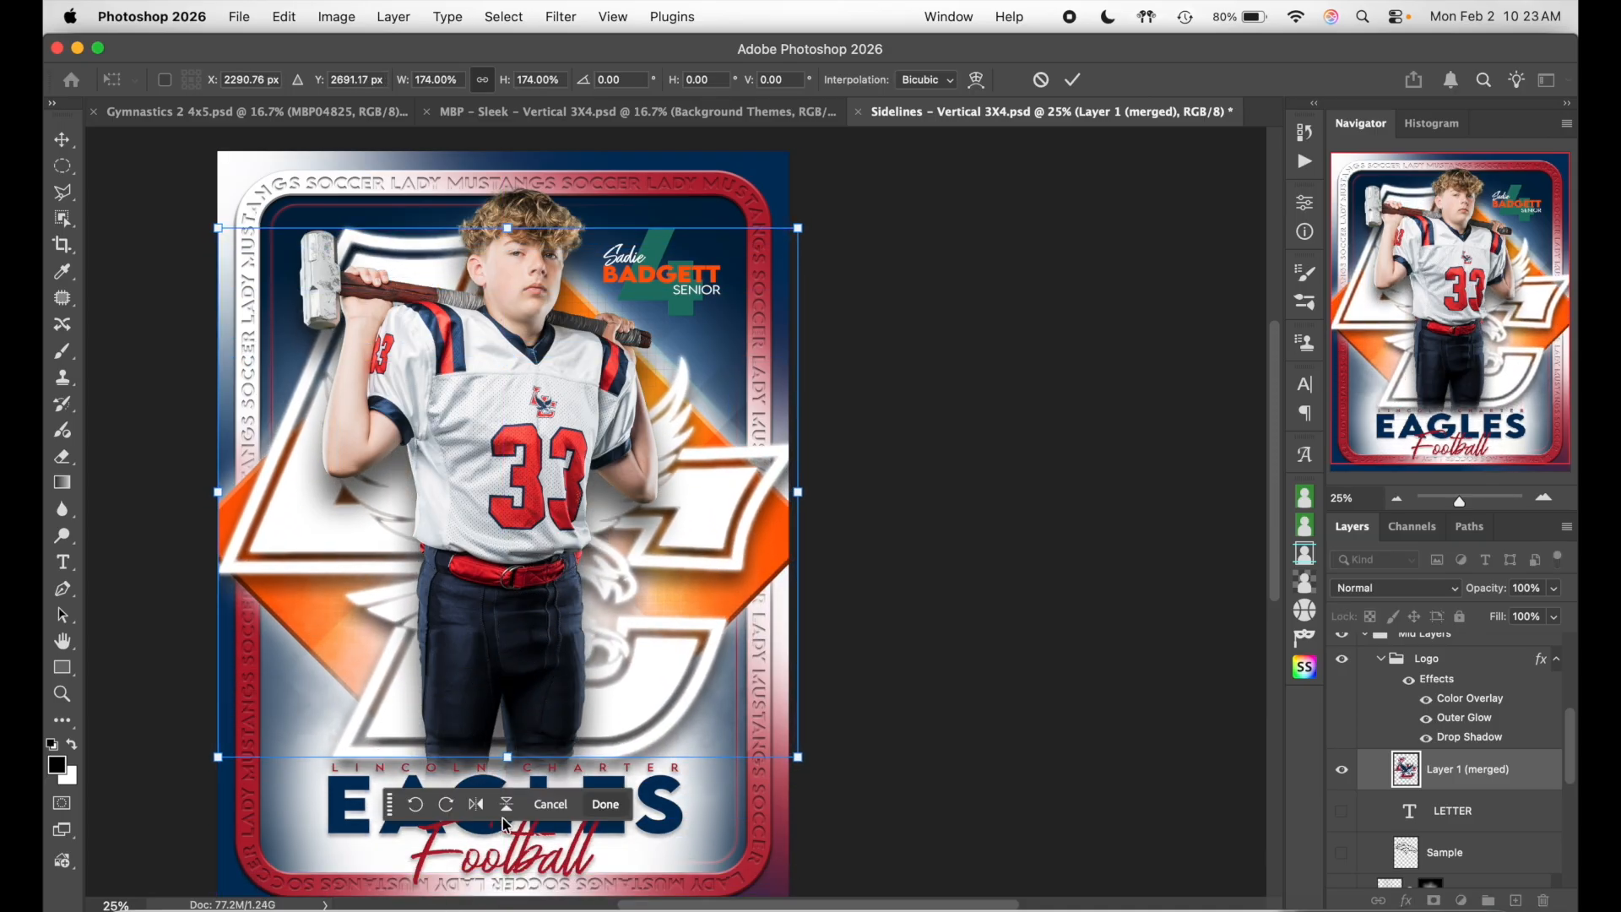
drag(507, 759, 508, 699)
drag(542, 639, 539, 641)
drag(538, 643, 540, 643)
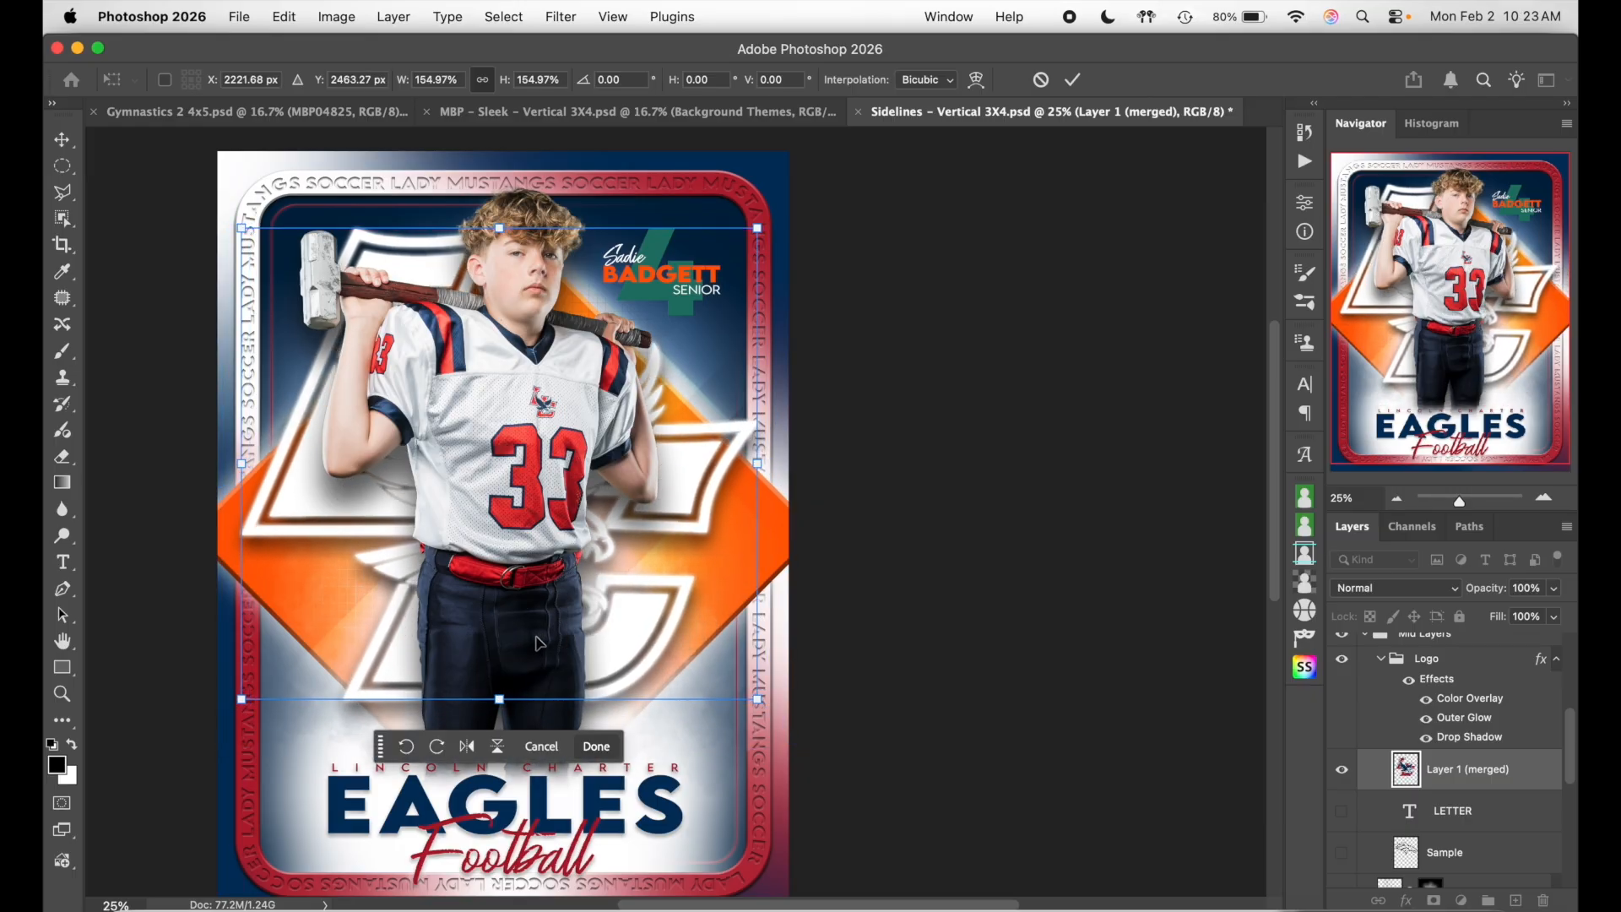
click(596, 746)
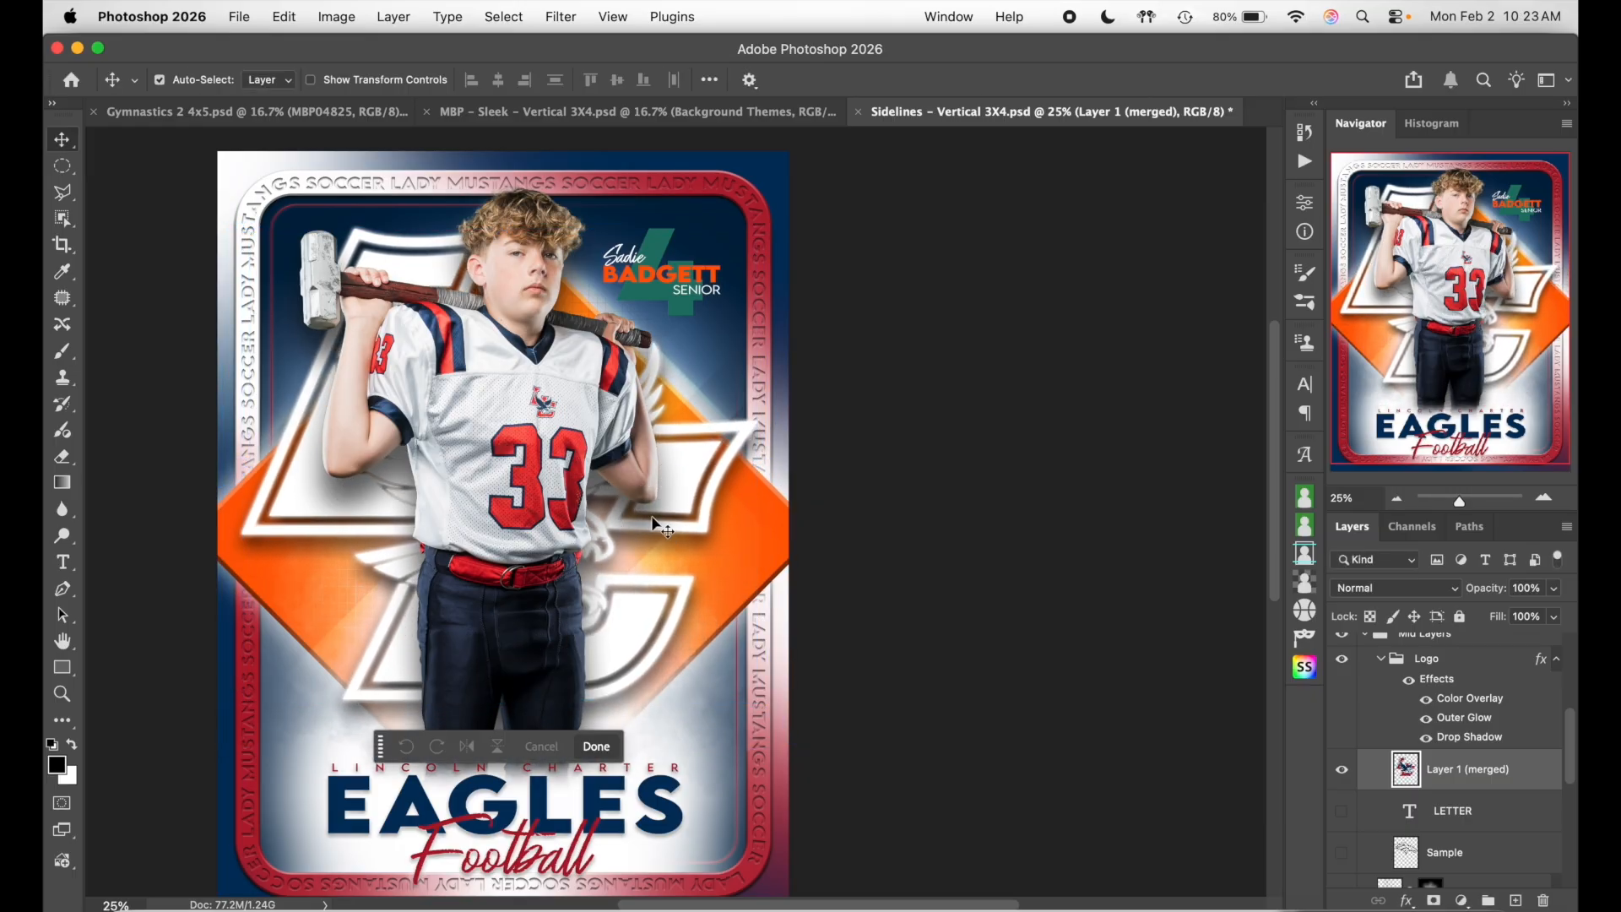
- Try a red in the Logo group's Color Overlay, but keep it white and confirm
click(1485, 711)
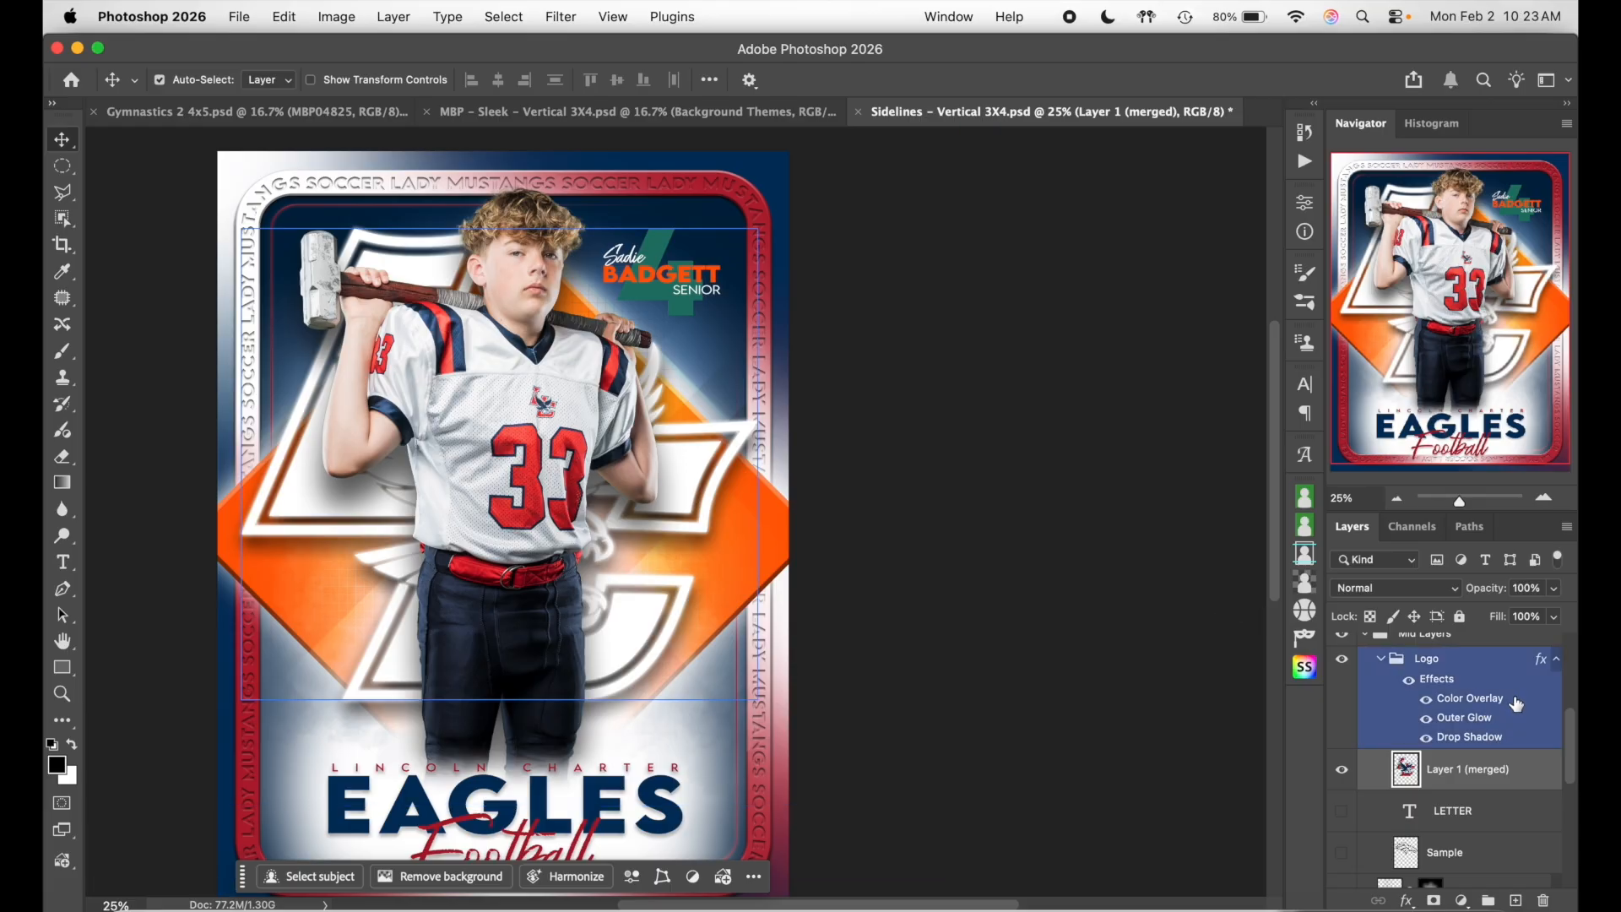
double_click(1516, 703)
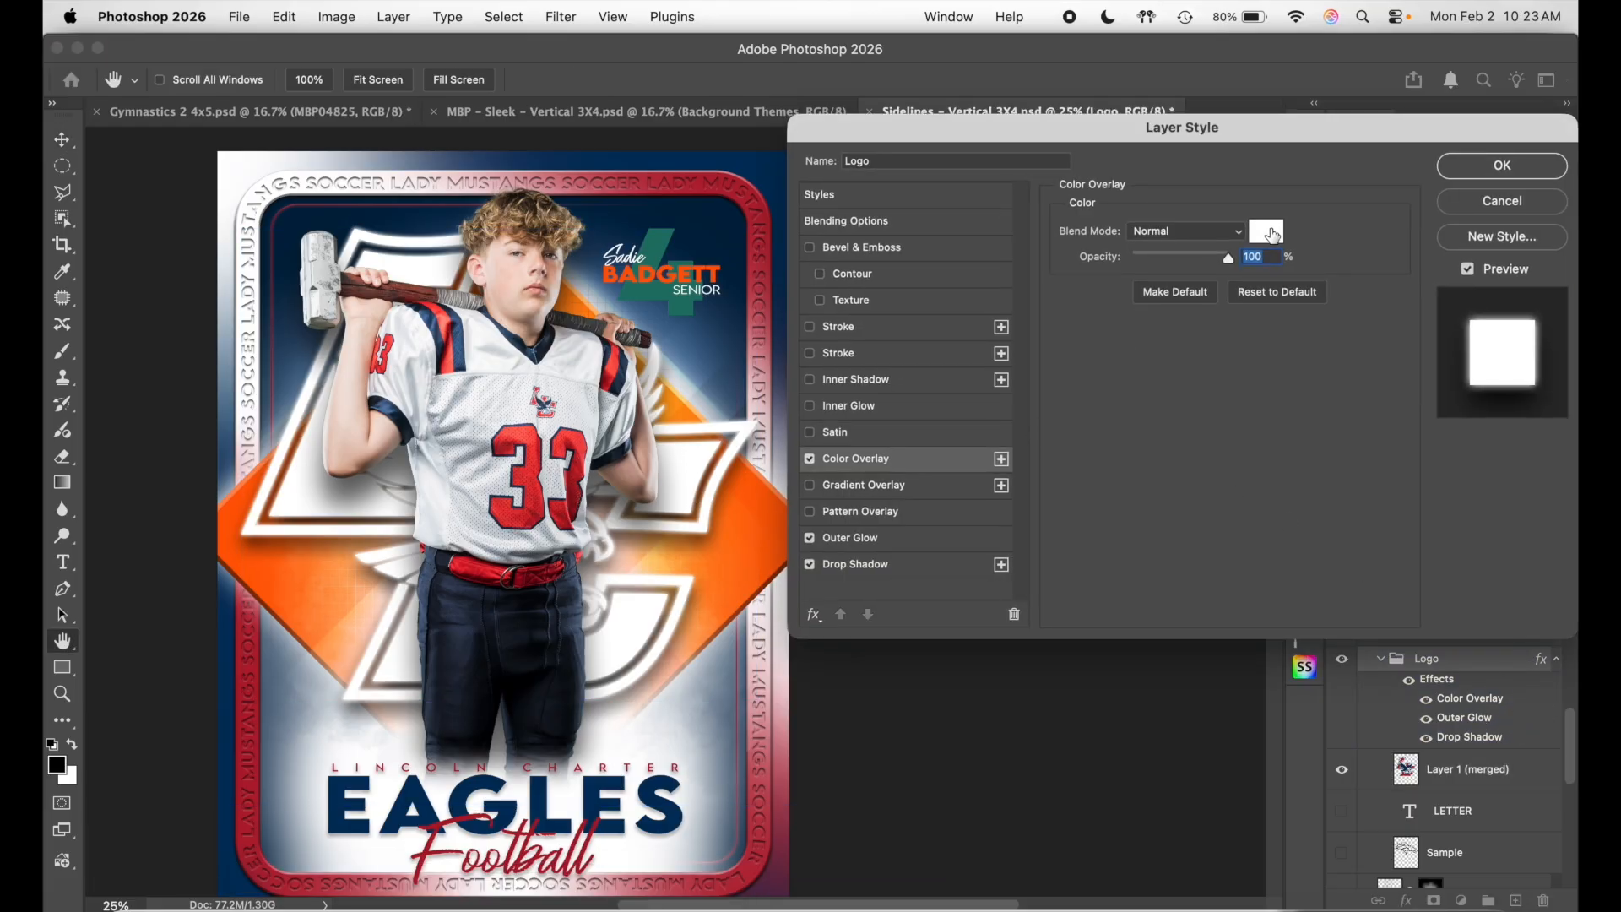
click(1272, 235)
drag(1182, 327, 1216, 229)
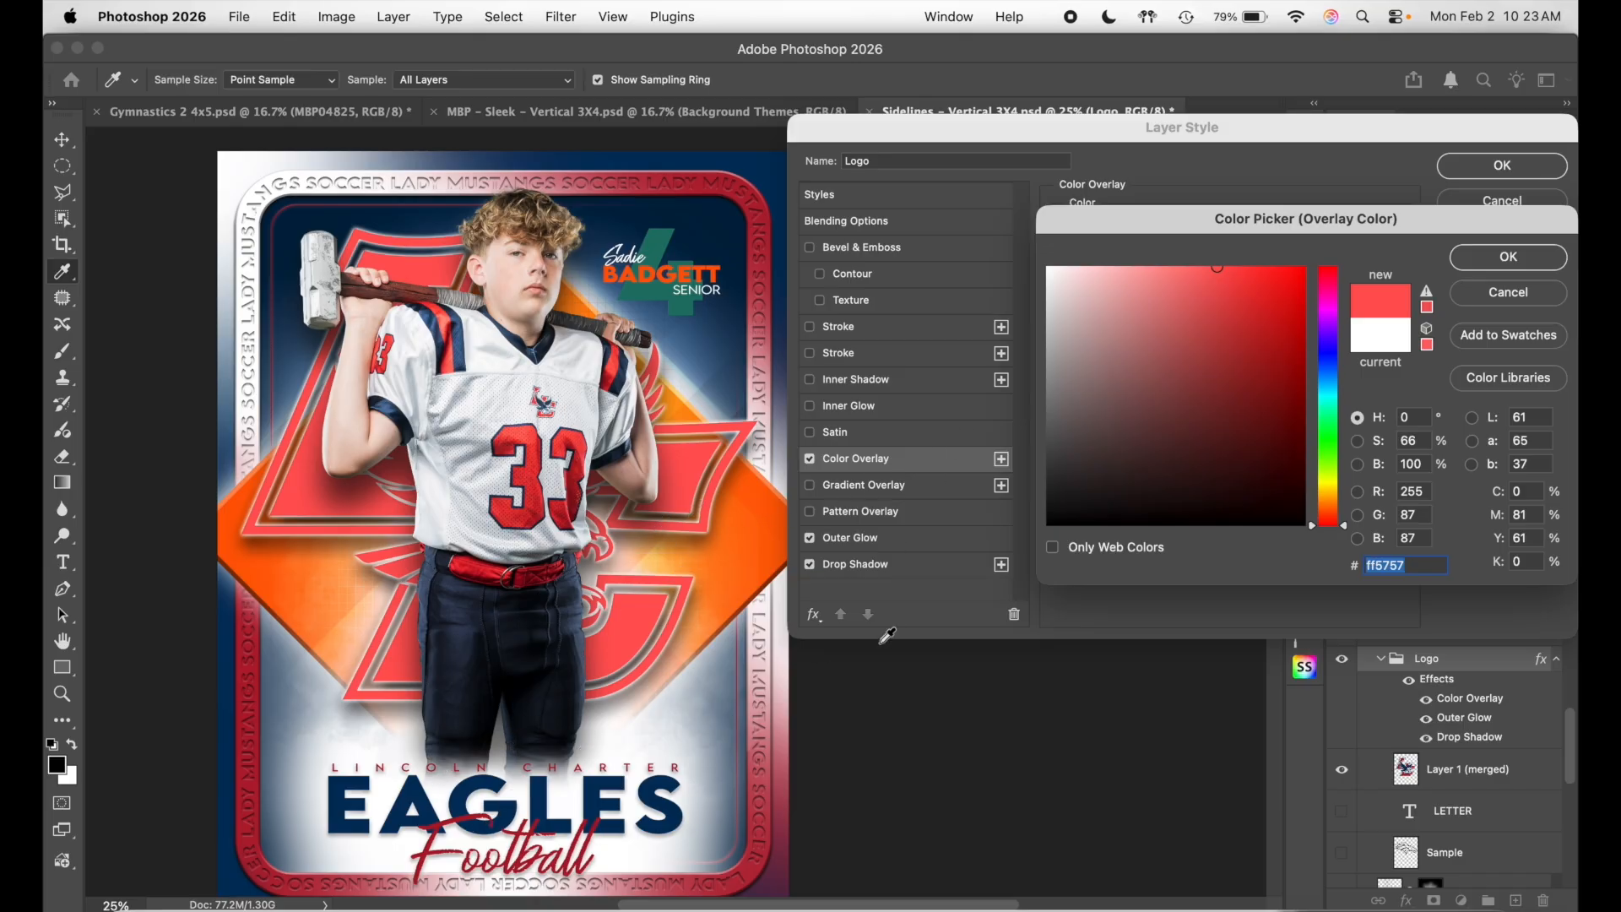
click(1528, 296)
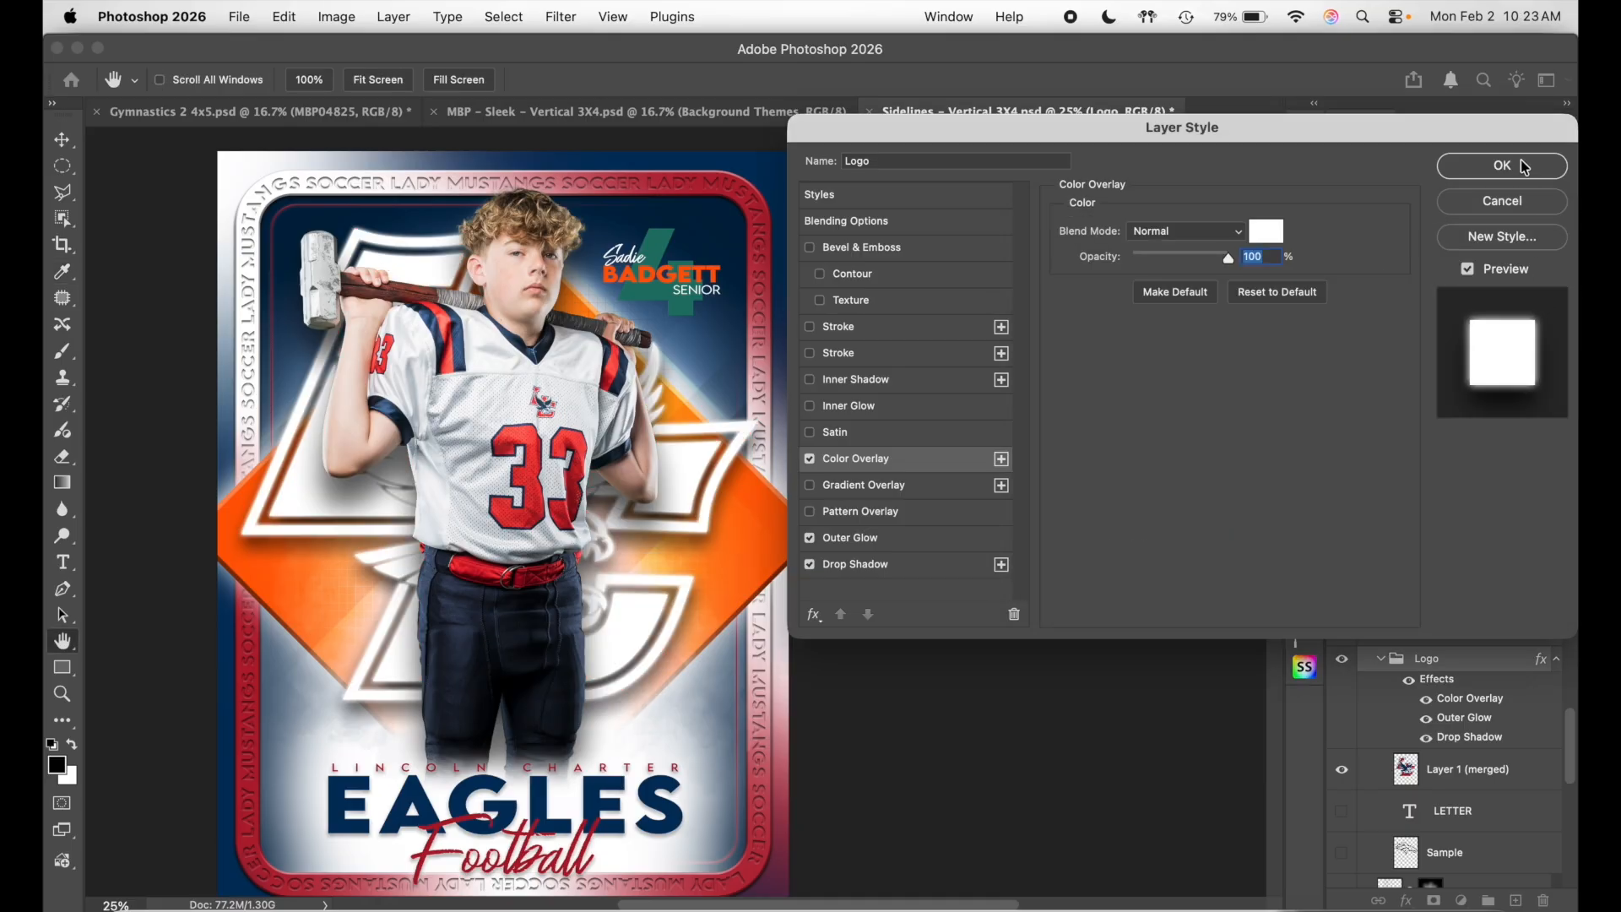
click(1525, 168)
scroll(1351, 660, up, 5)
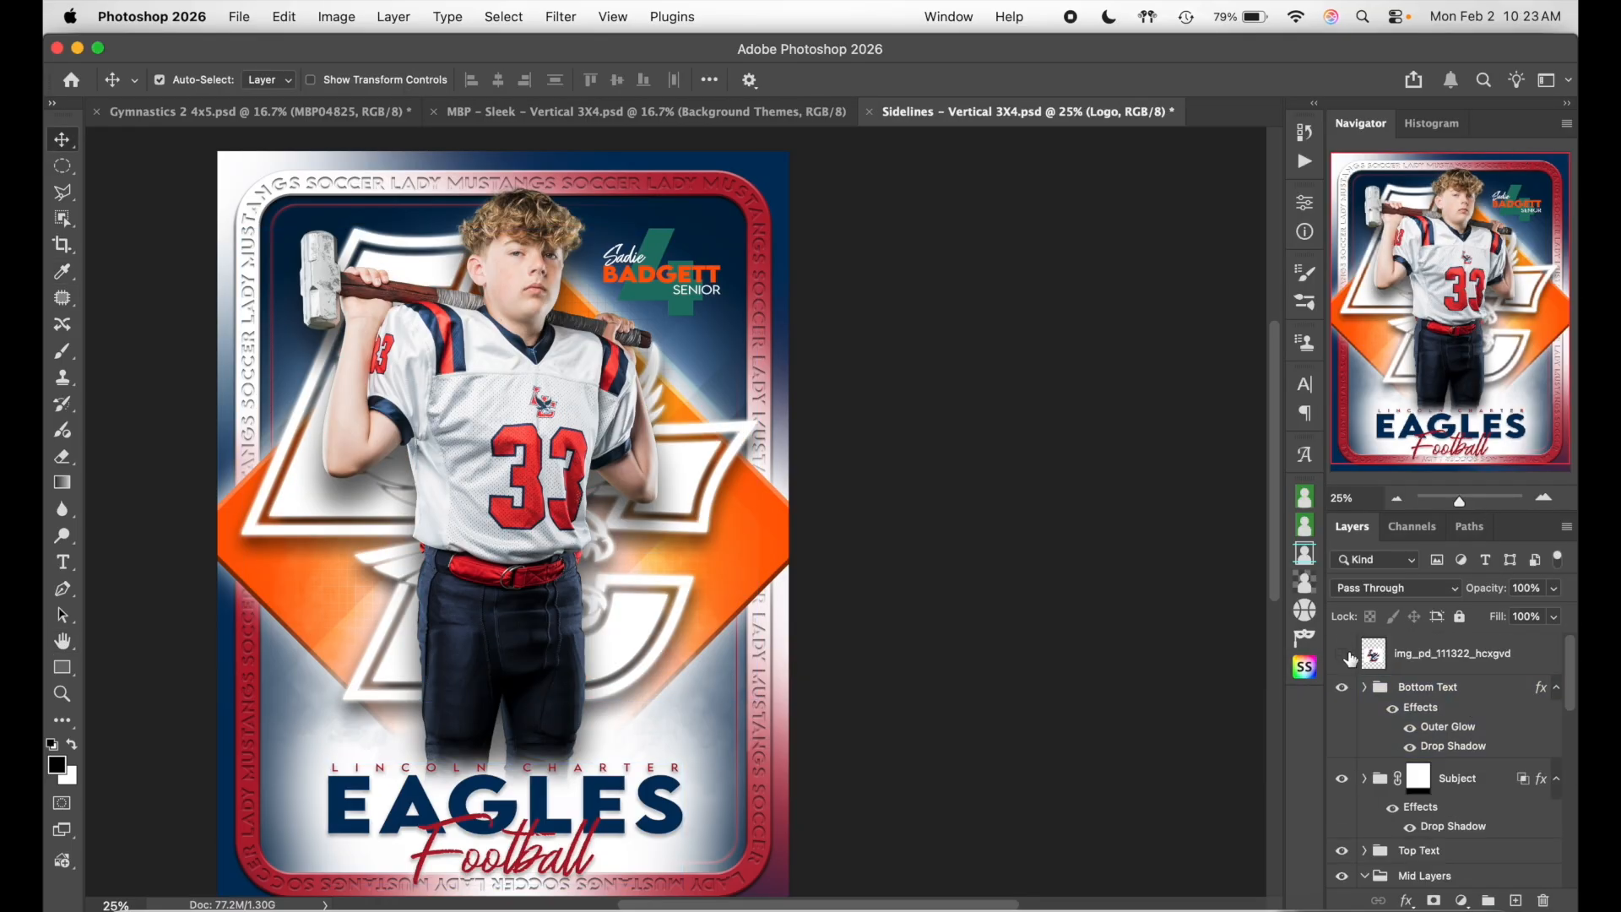
- Show the img_pd logo layer and shrink it to about 32% at the bottom-right
click(1344, 655)
key(super+t)
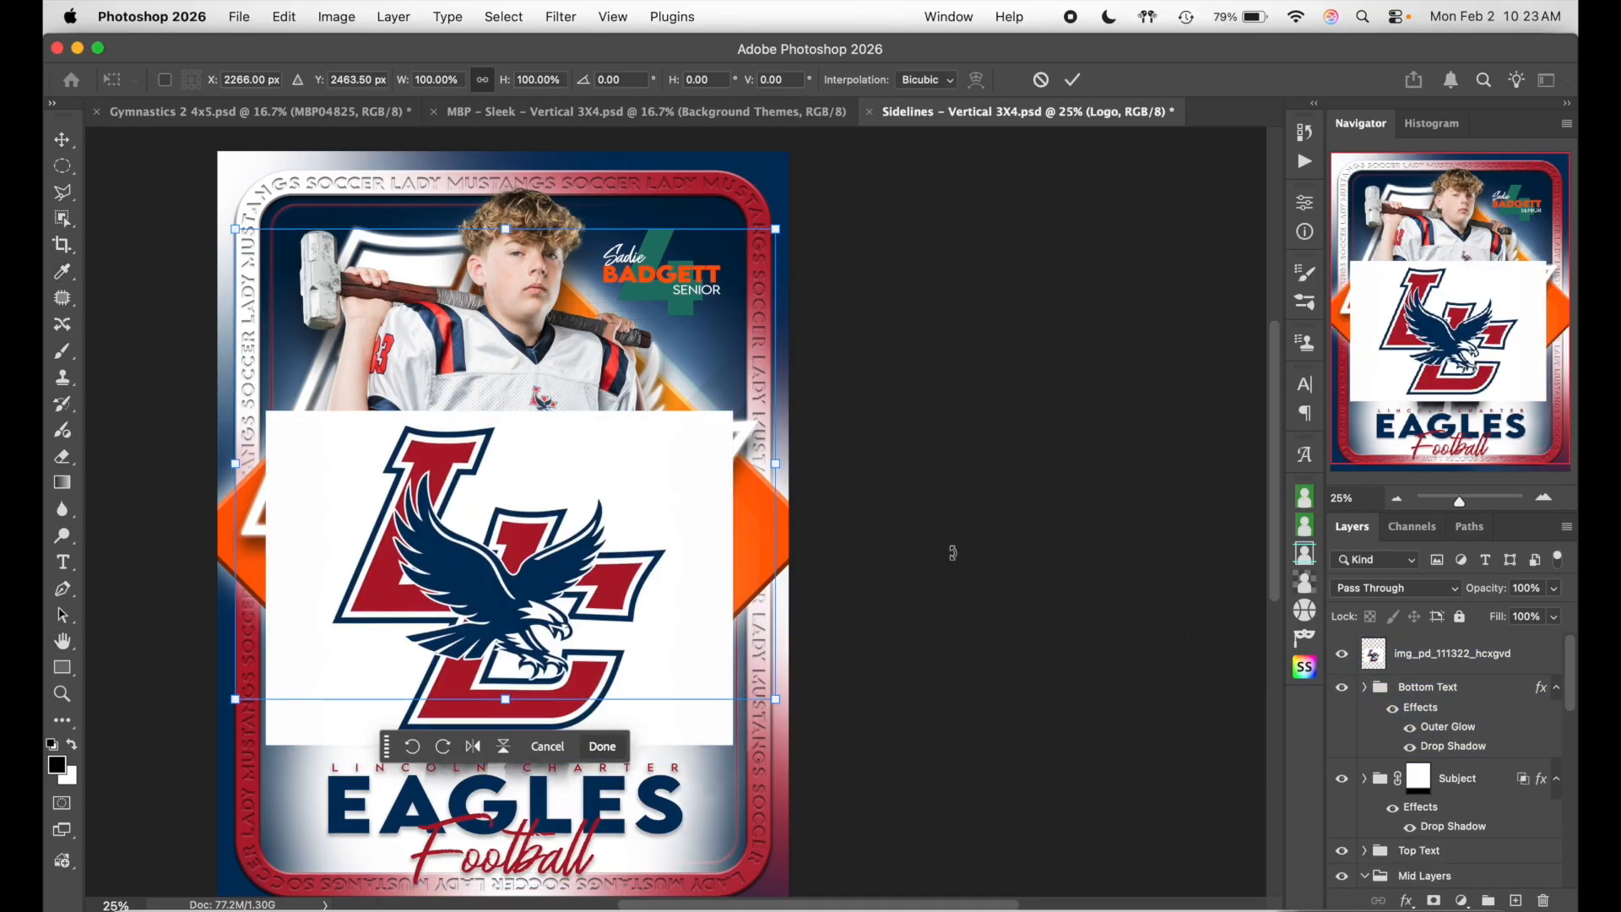
click(1481, 660)
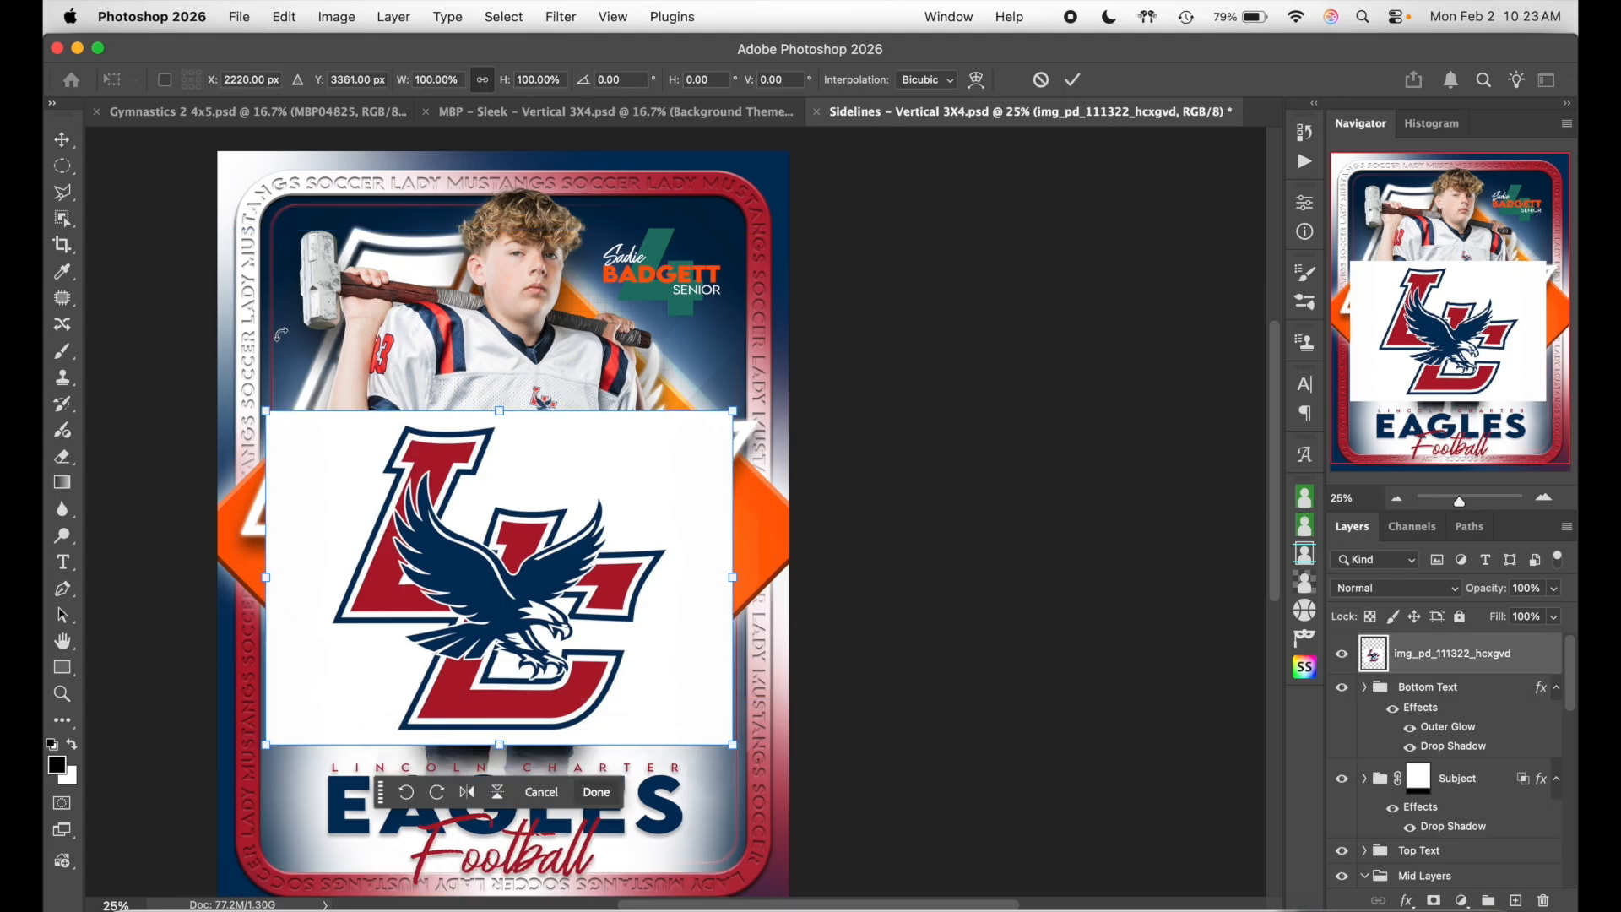
drag(264, 407, 583, 638)
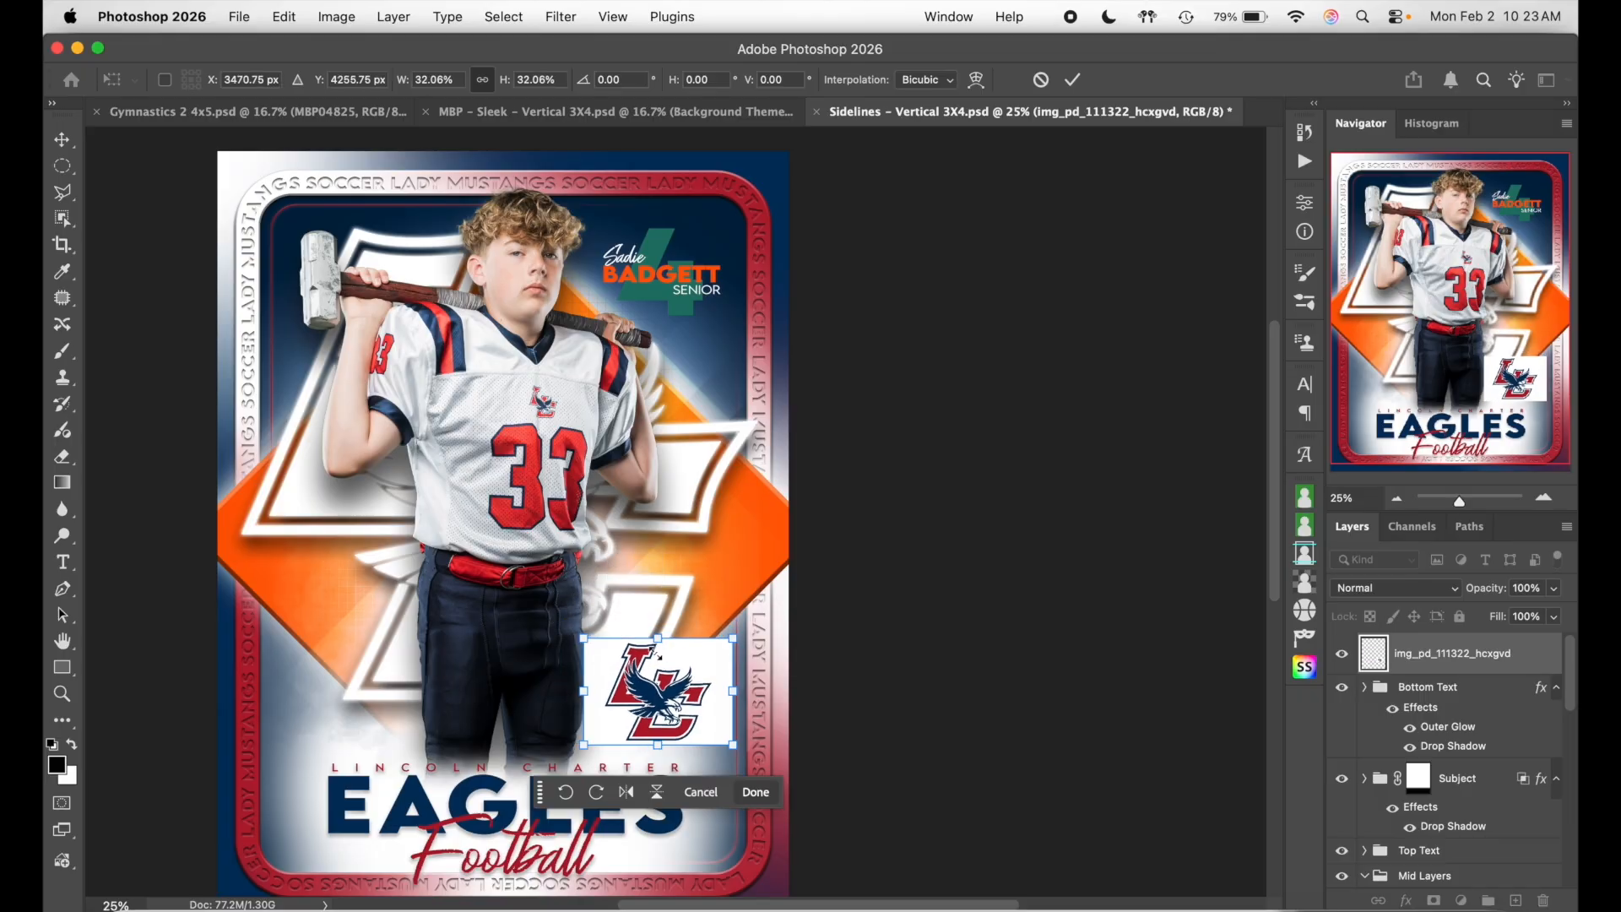
key(Return)
scroll(1497, 667, down, 8)
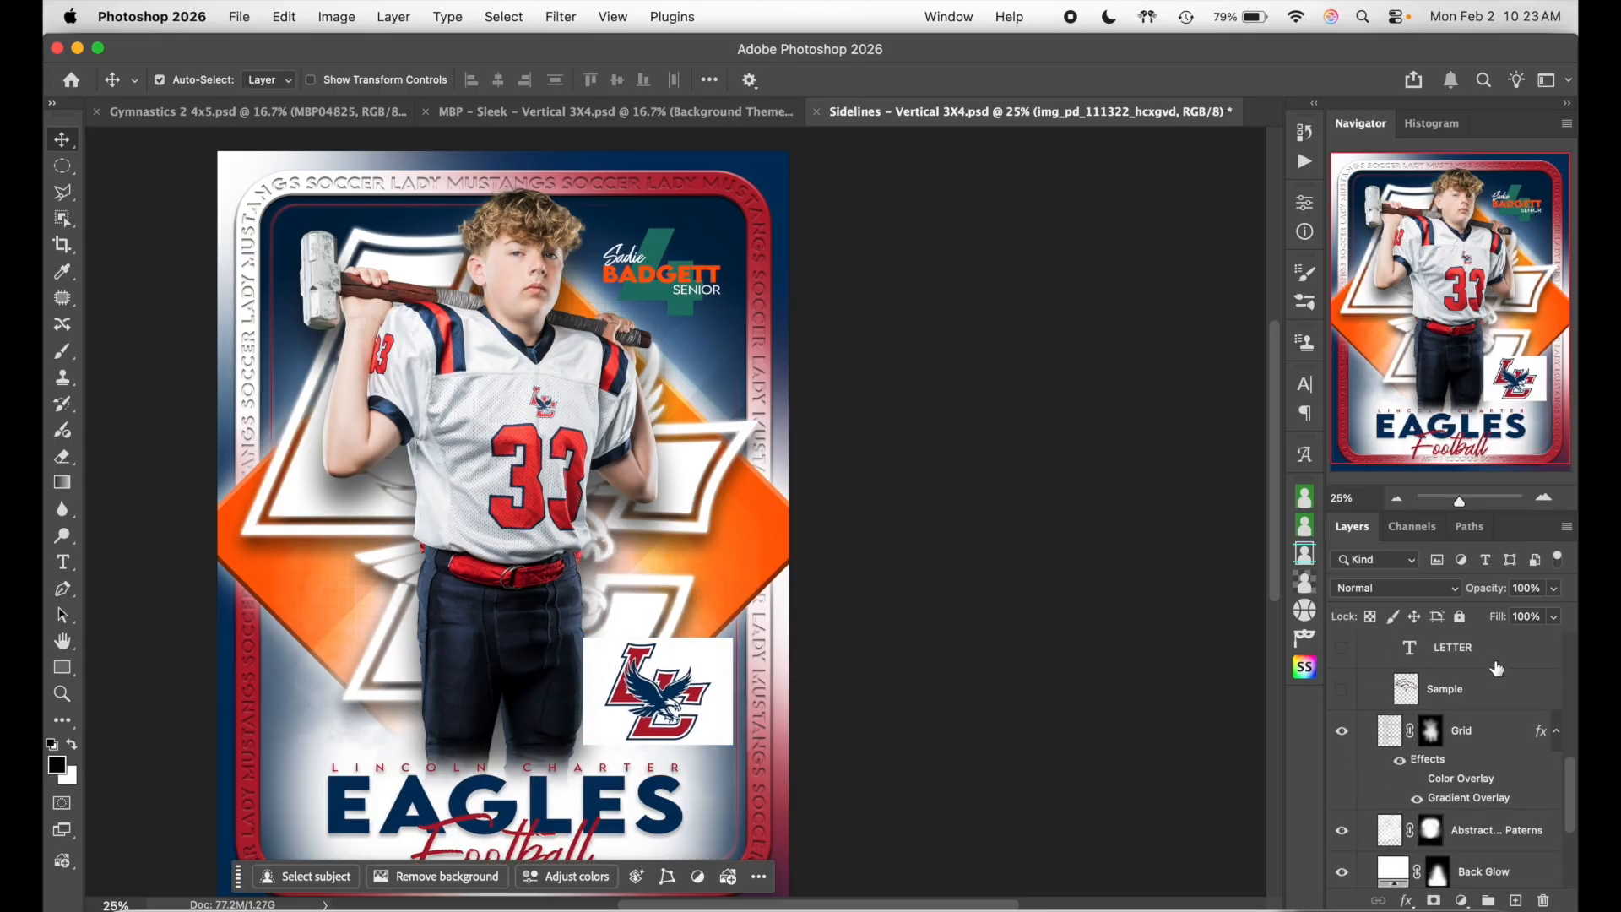
scroll(1496, 666, up, 1)
click(1499, 664)
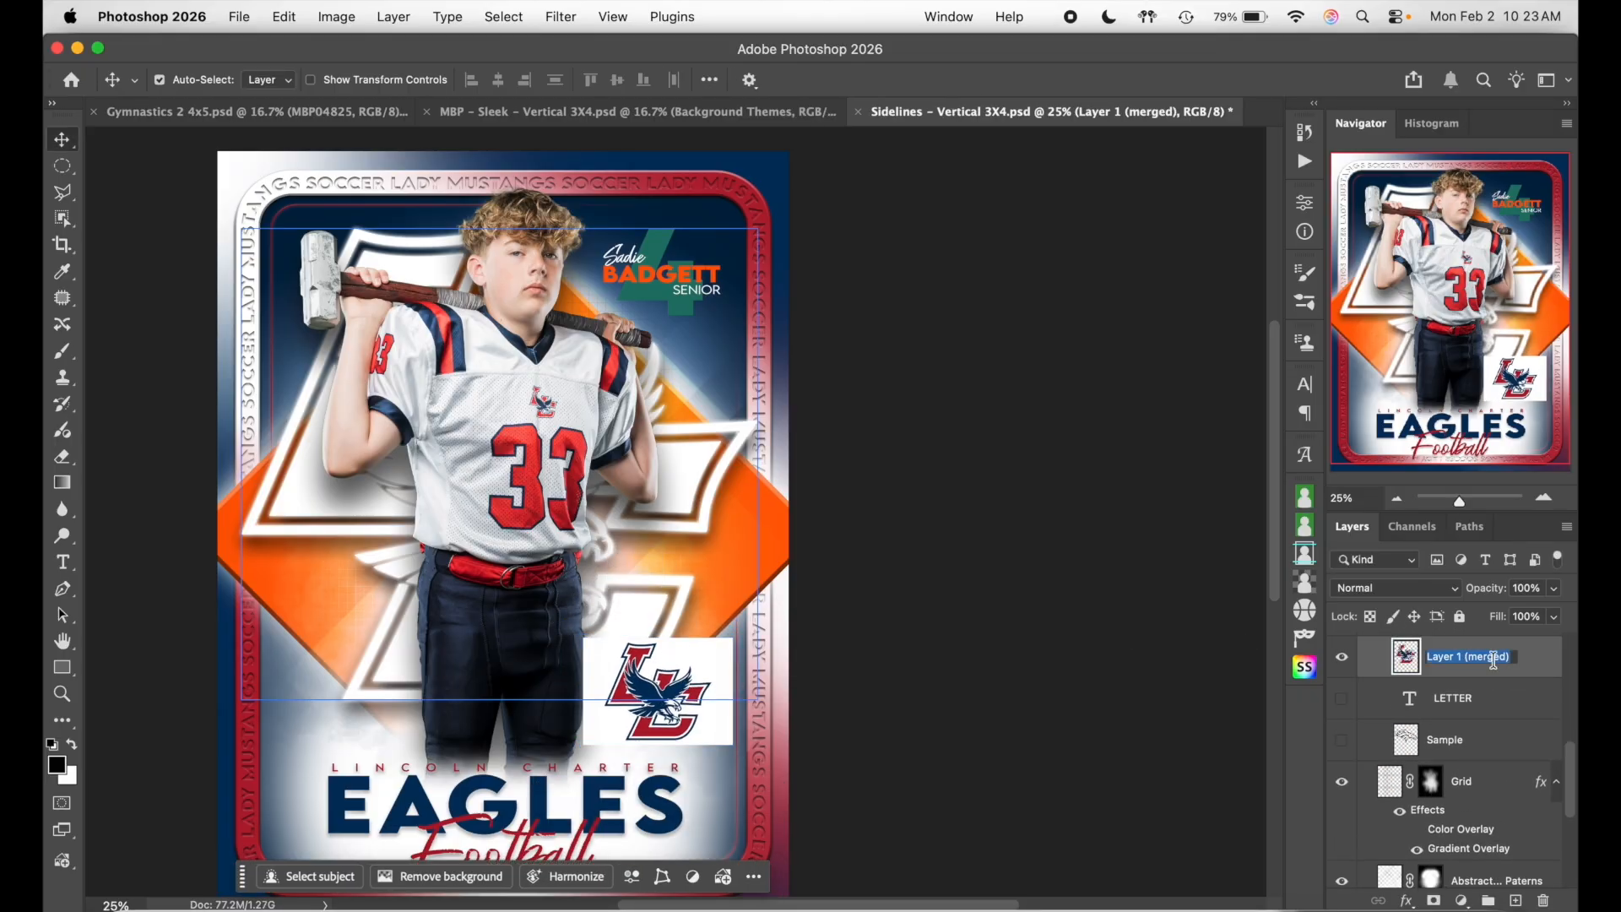
- Give the Logo group a Color Overlay in the logo's navy, sampled with the eyedropper
drag(1536, 680, 1508, 753)
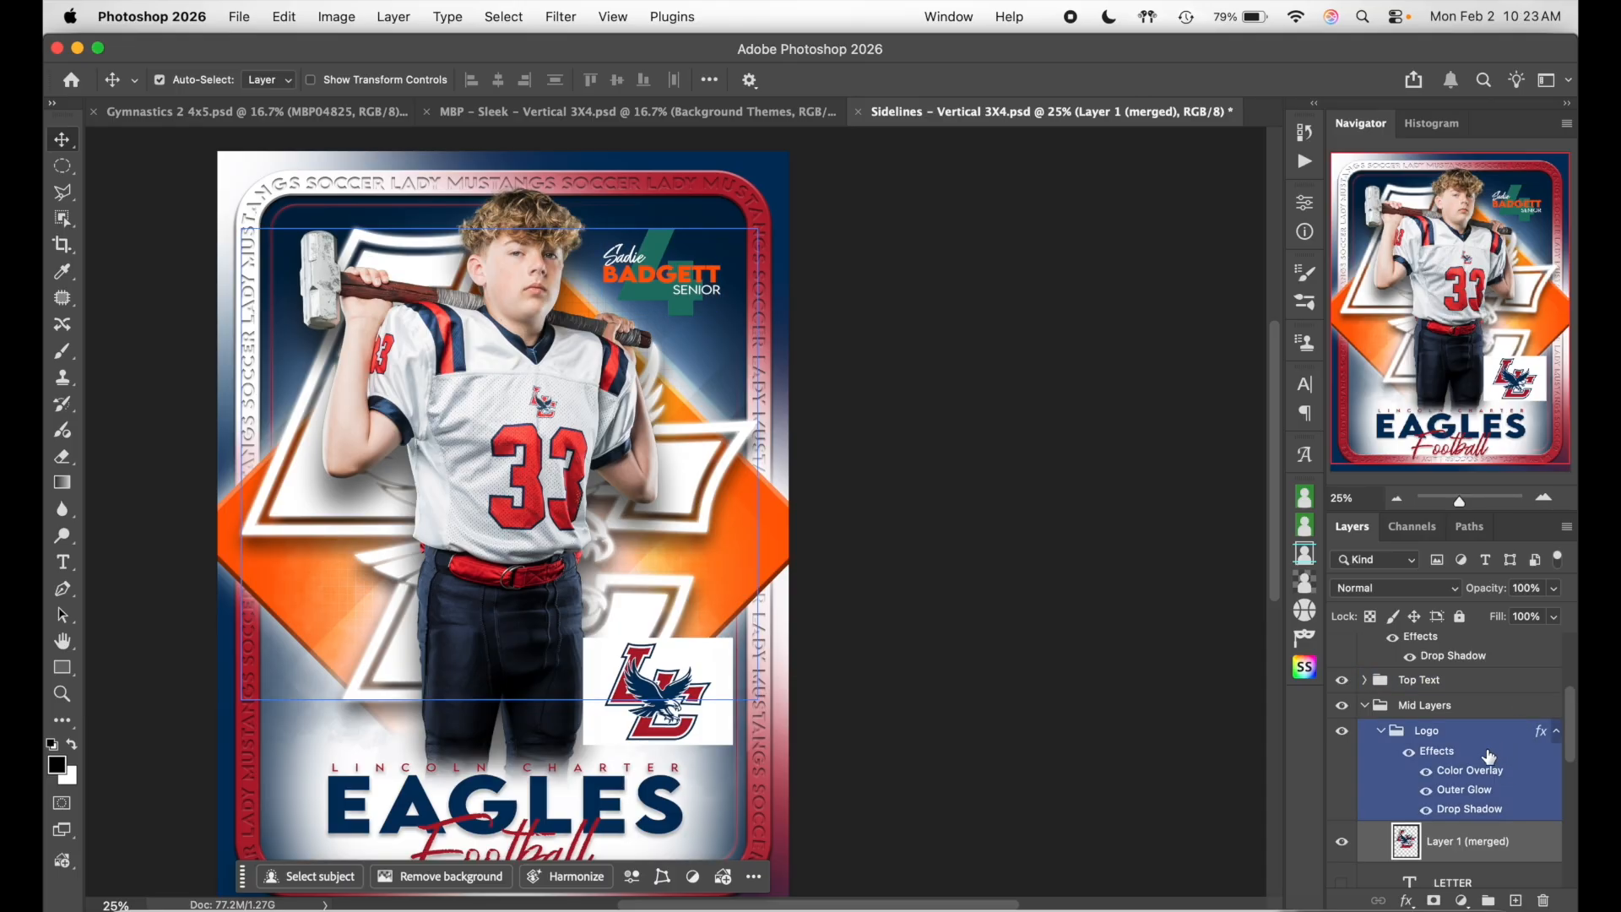
double_click(1490, 756)
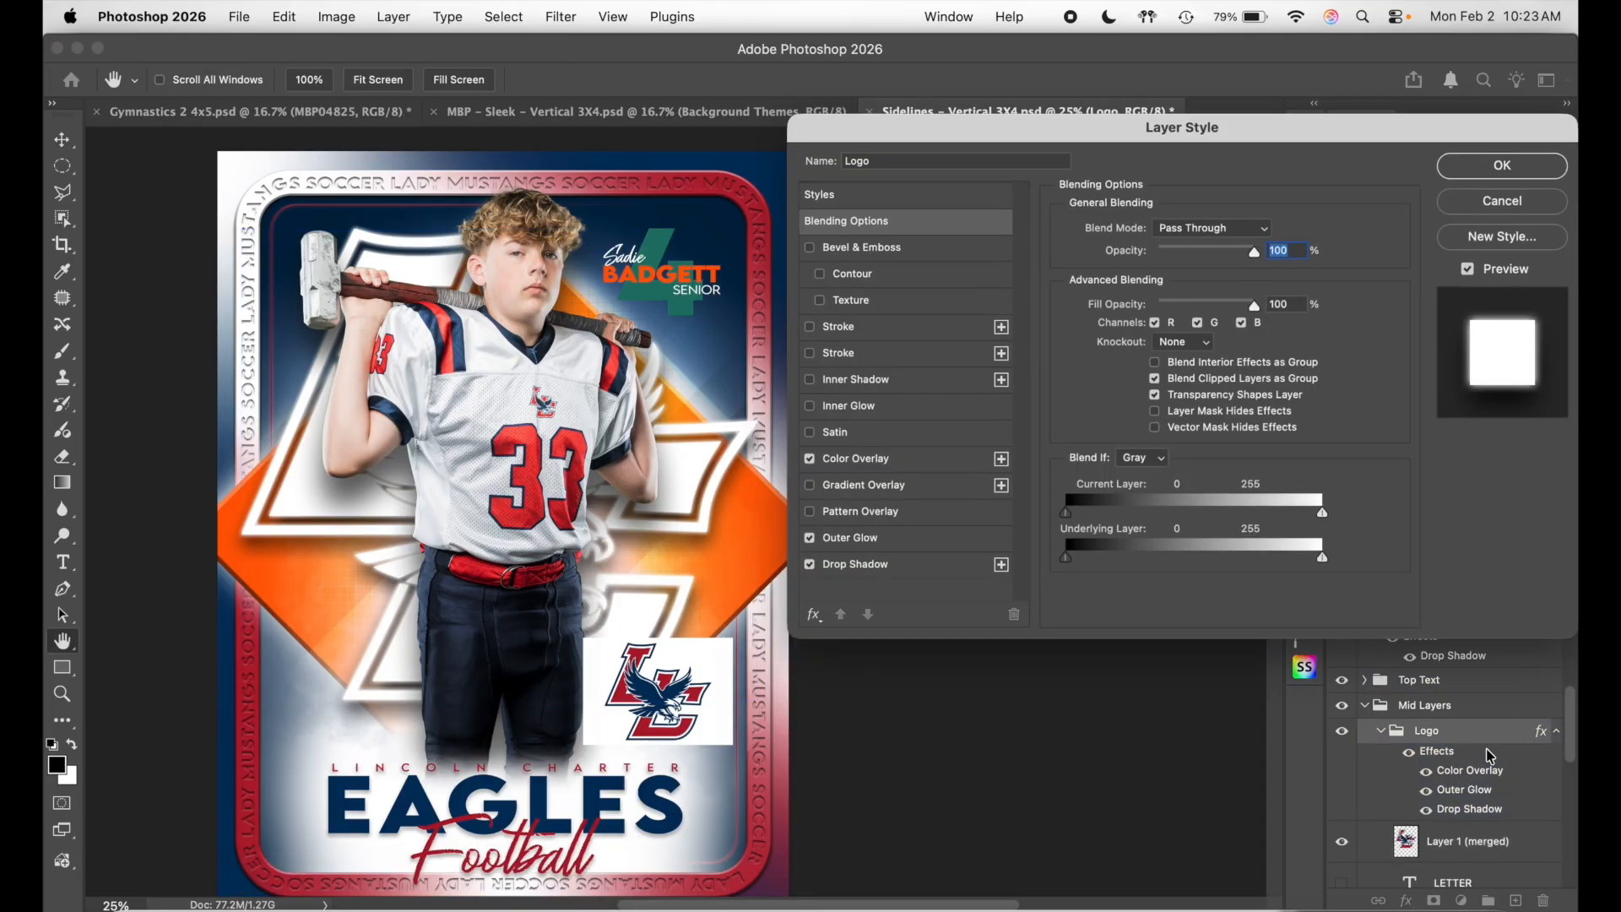
click(910, 470)
click(1267, 233)
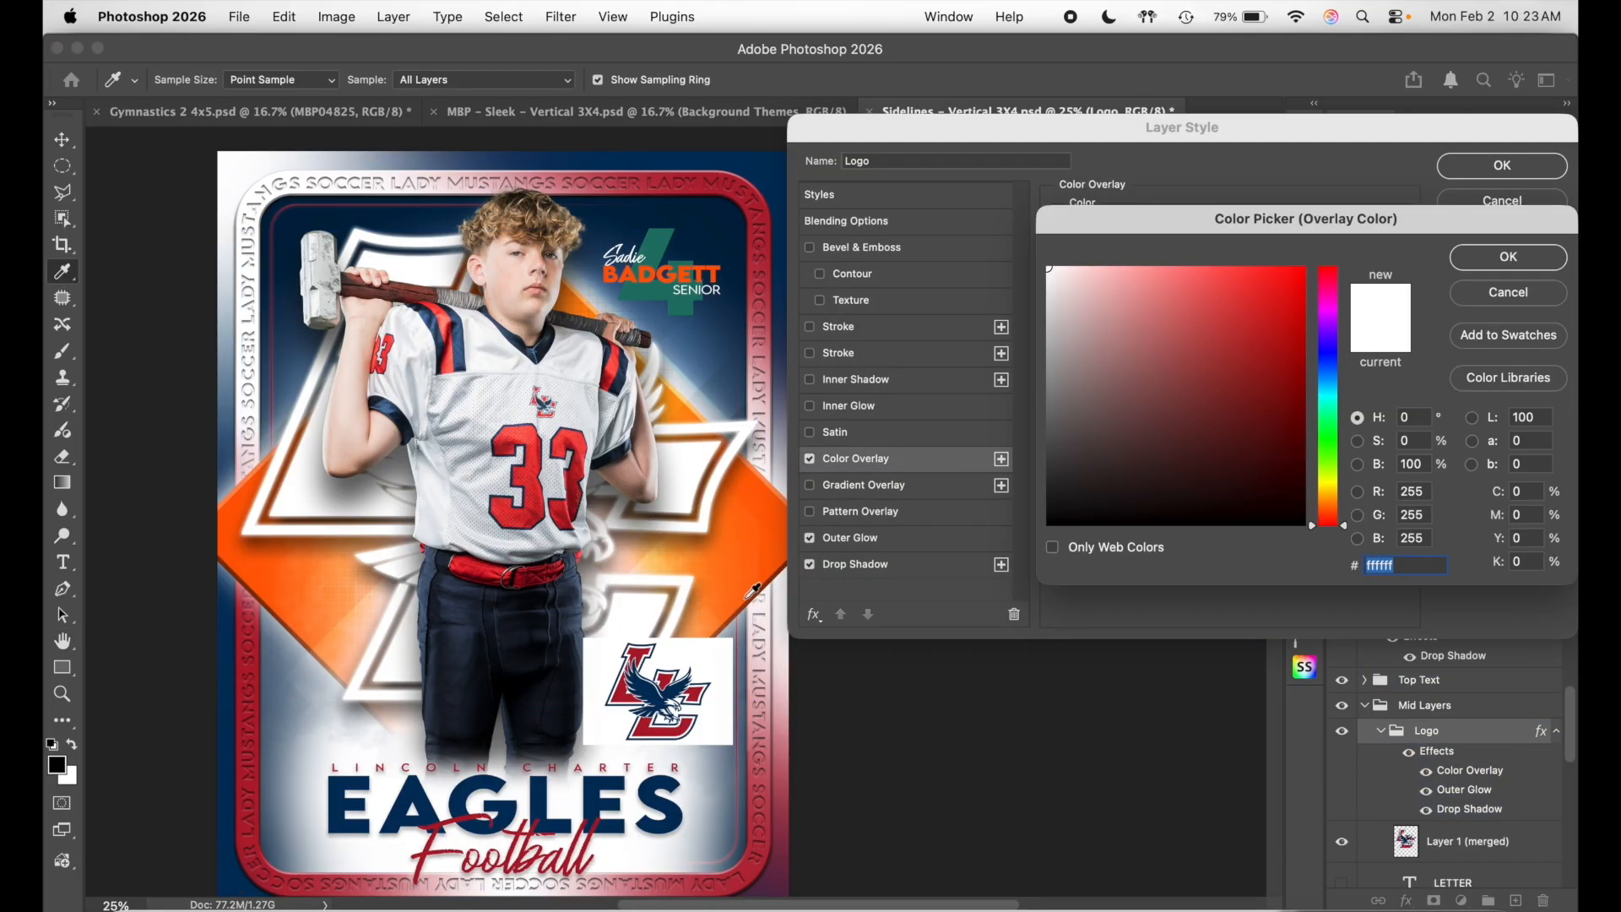
click(622, 695)
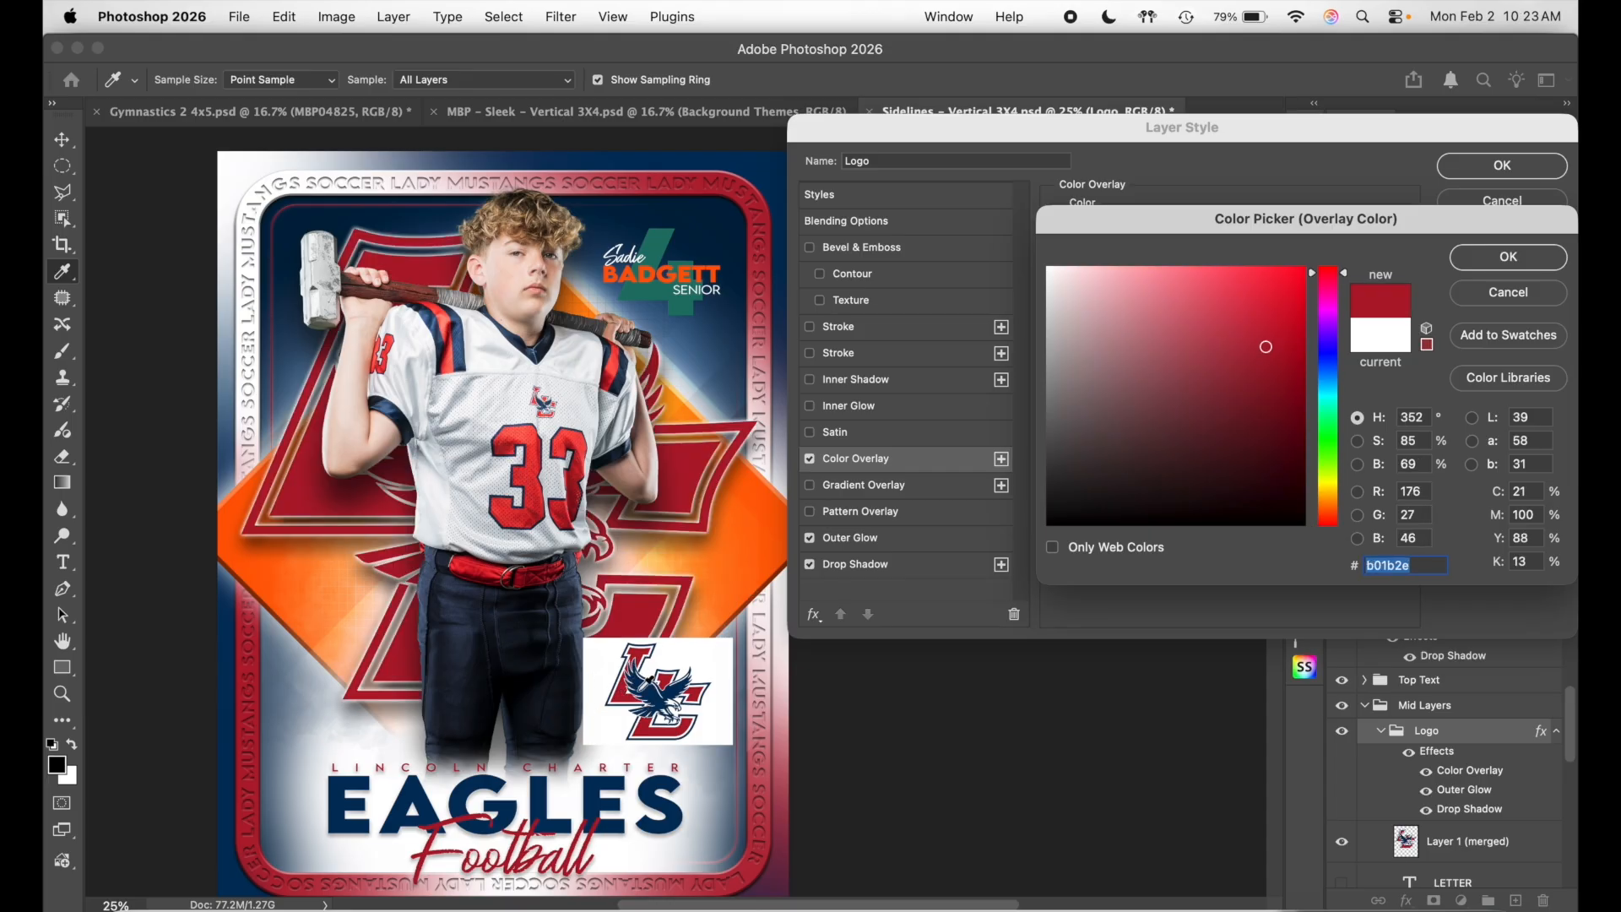
click(649, 684)
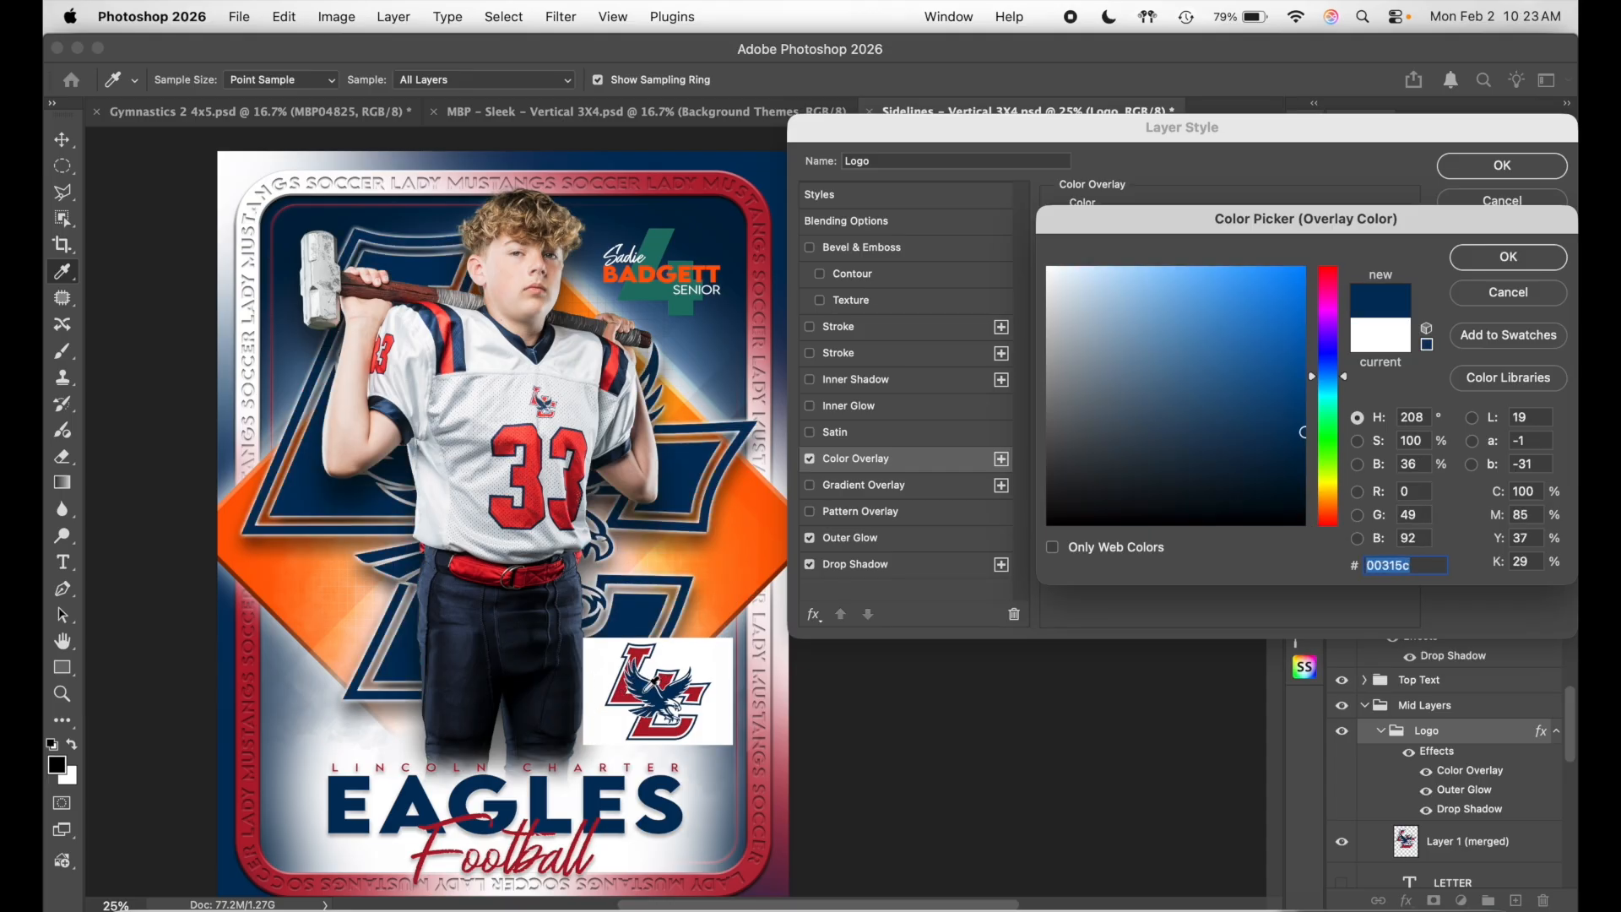
click(628, 691)
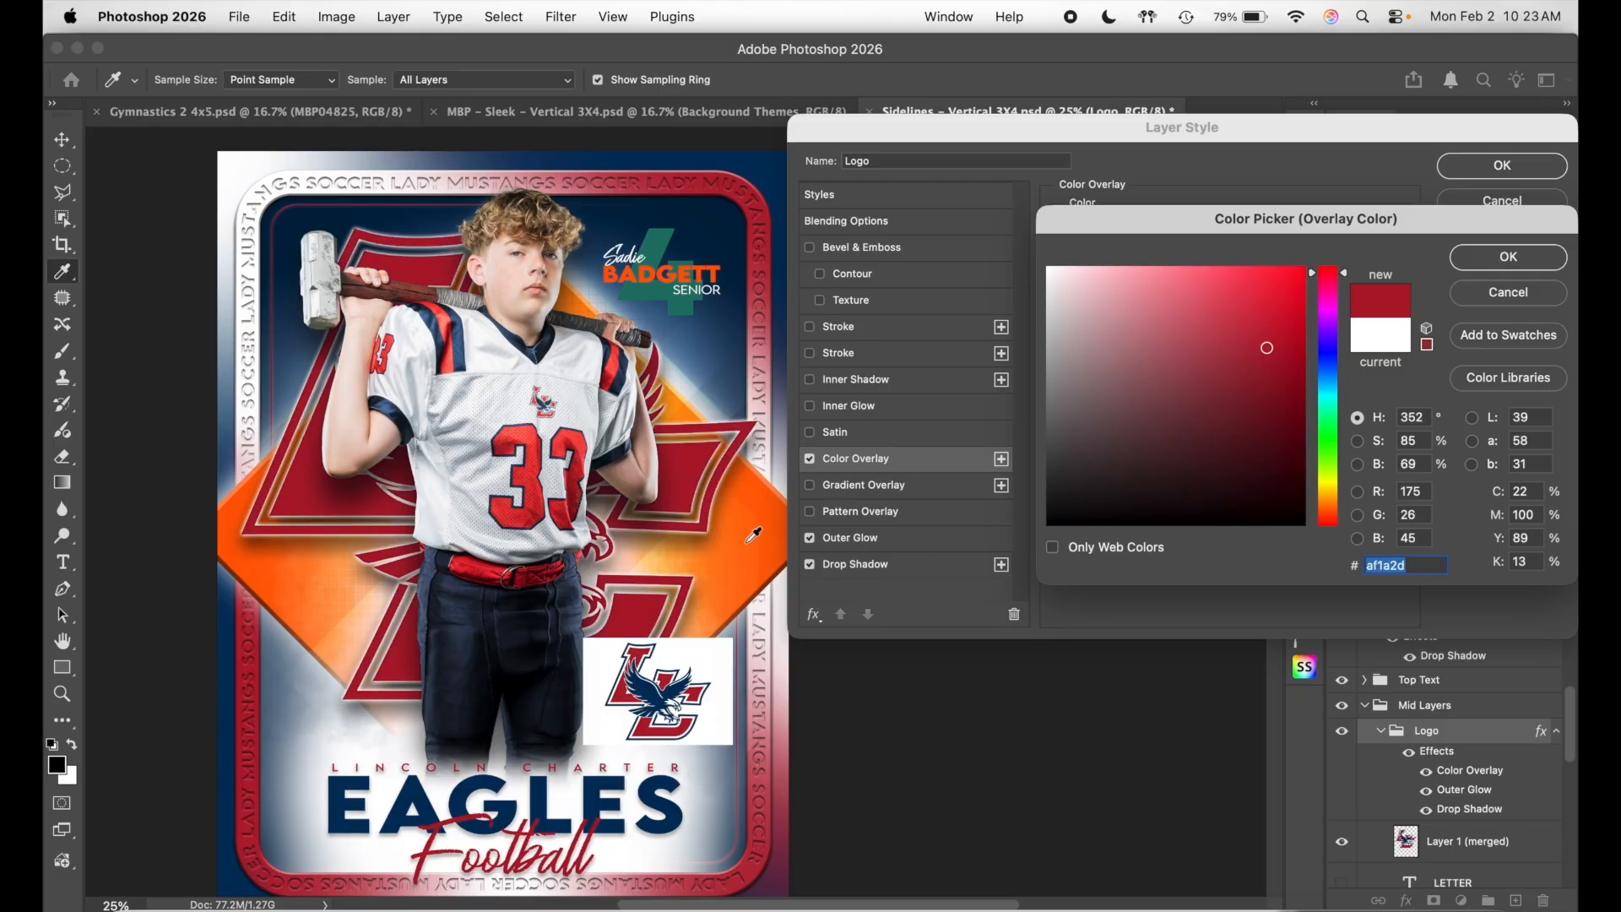
click(651, 683)
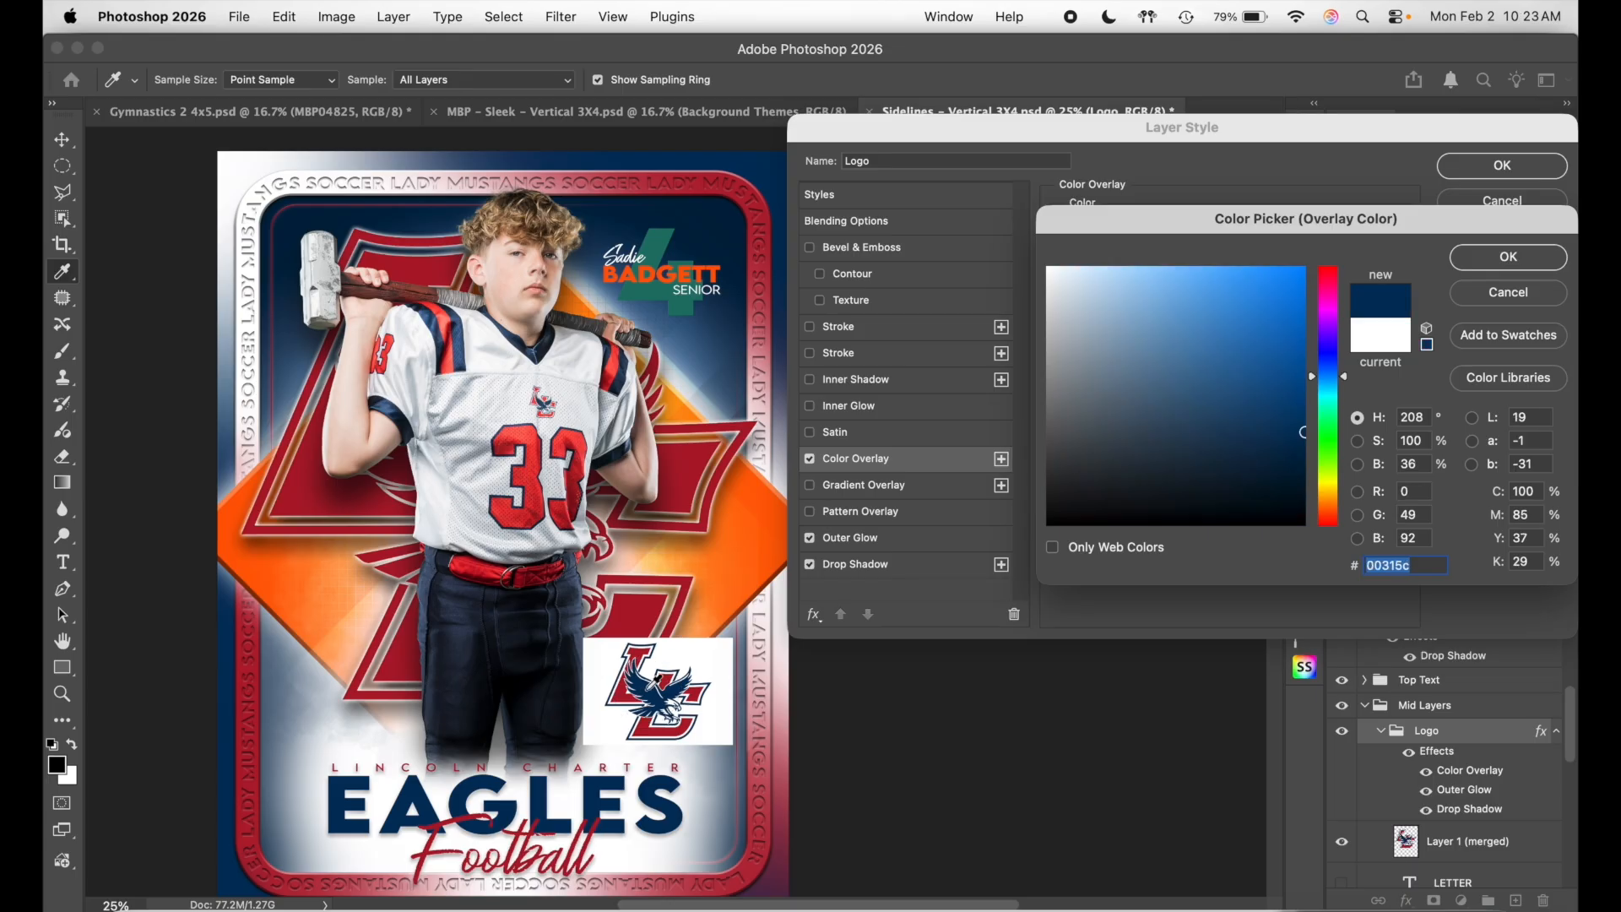
click(1486, 270)
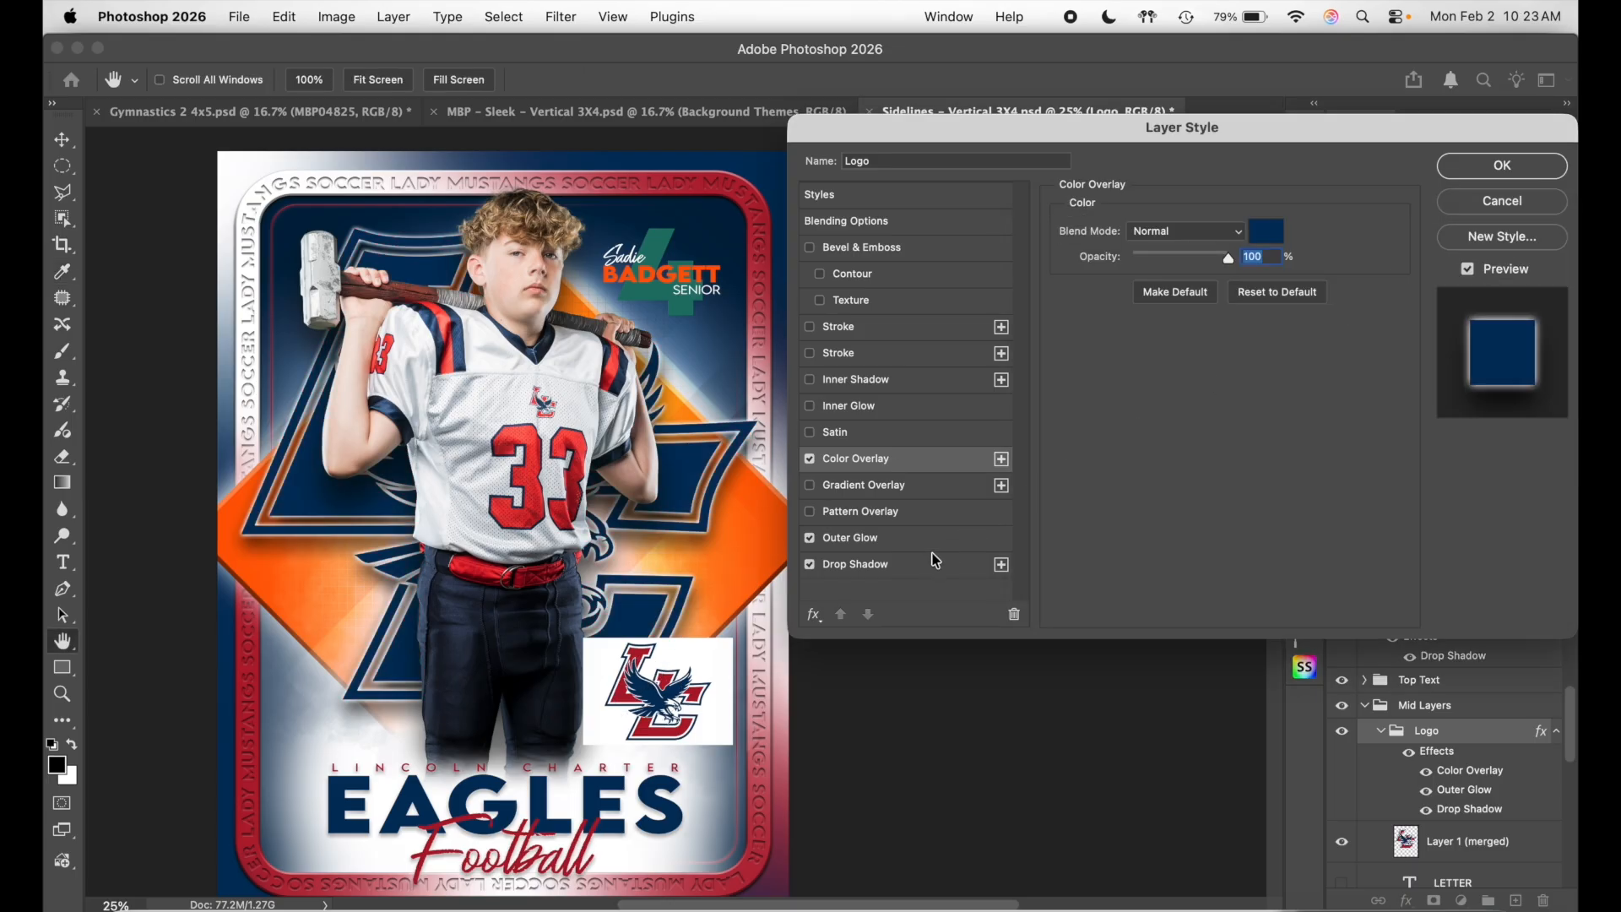
- Change the Logo group's Outer Glow colour from white to a brighter blue (#0f5a9c)
click(924, 541)
click(1108, 300)
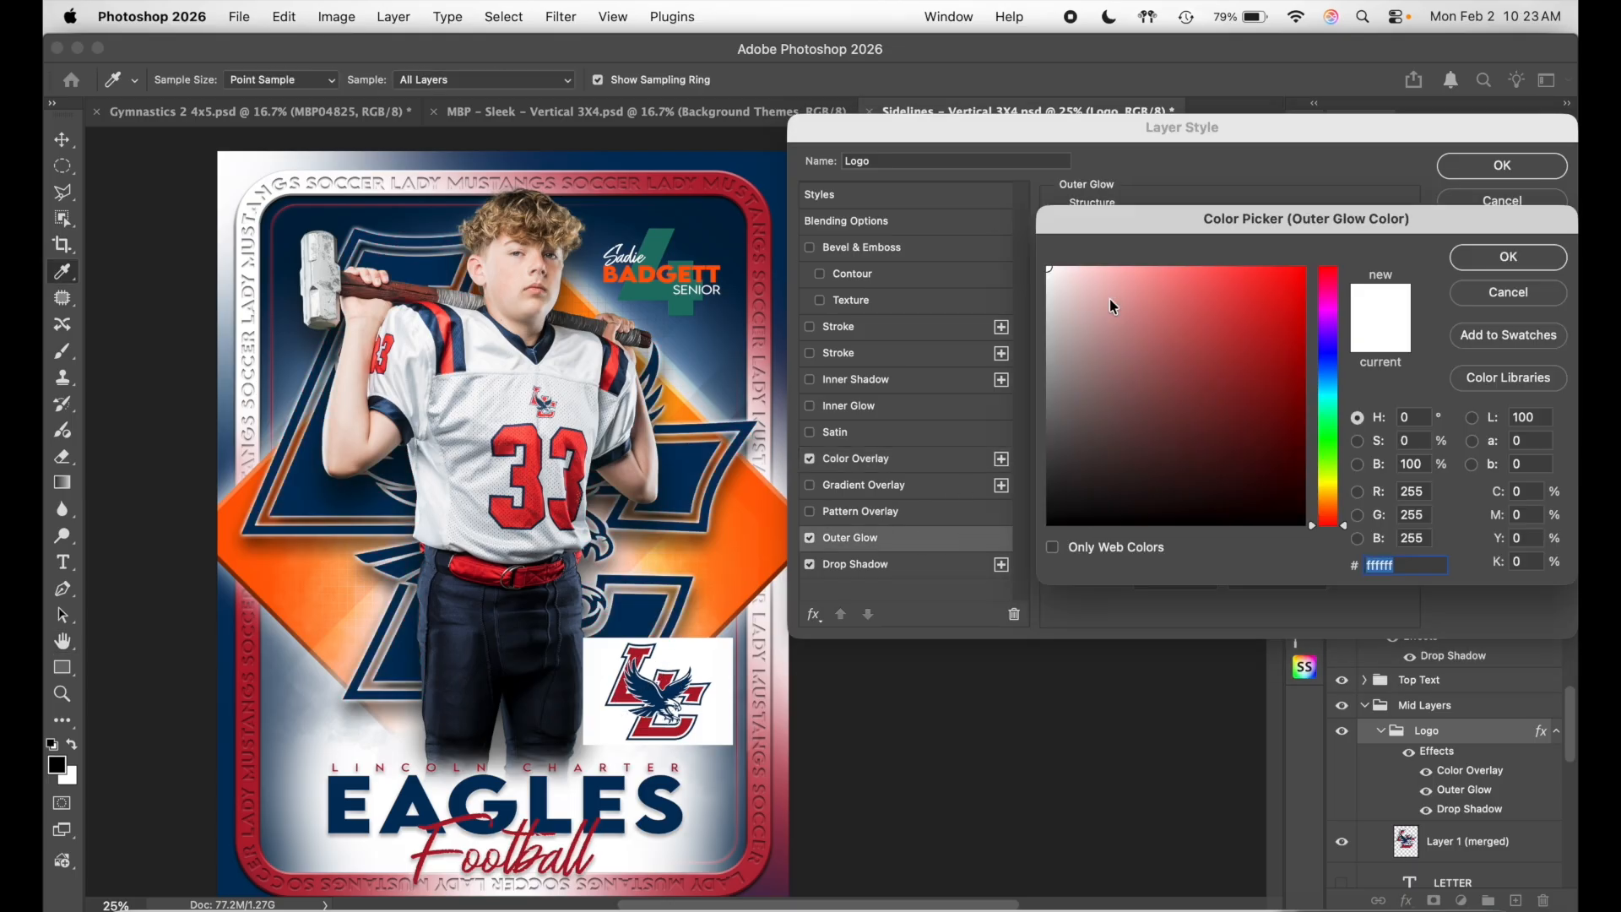
click(681, 682)
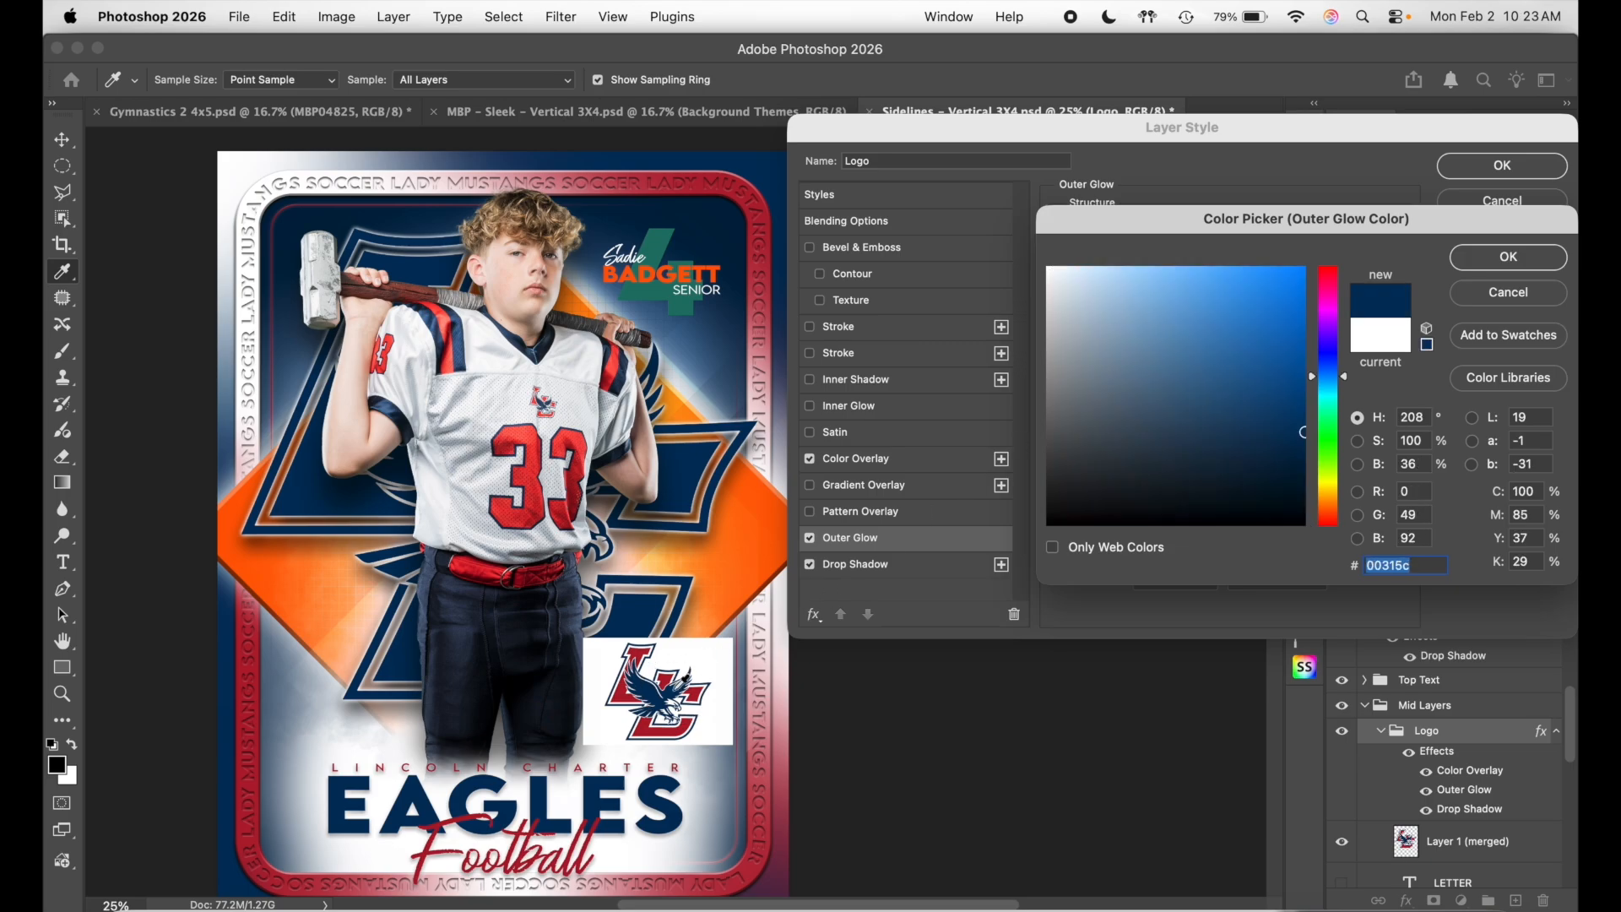
drag(1221, 321, 1280, 361)
click(1552, 257)
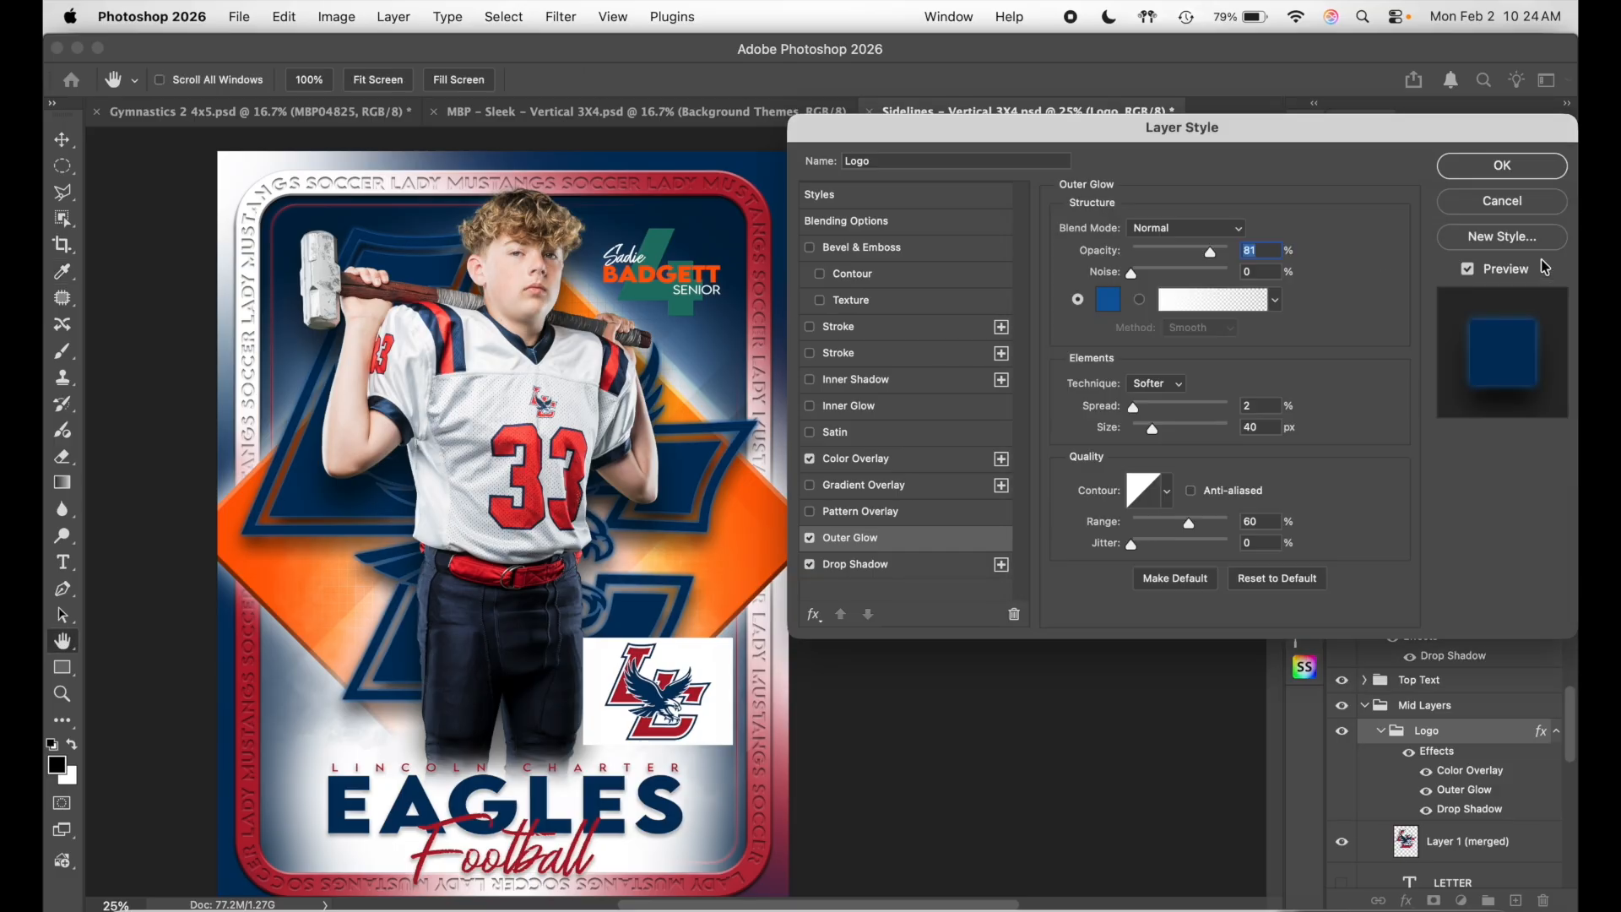
click(1500, 167)
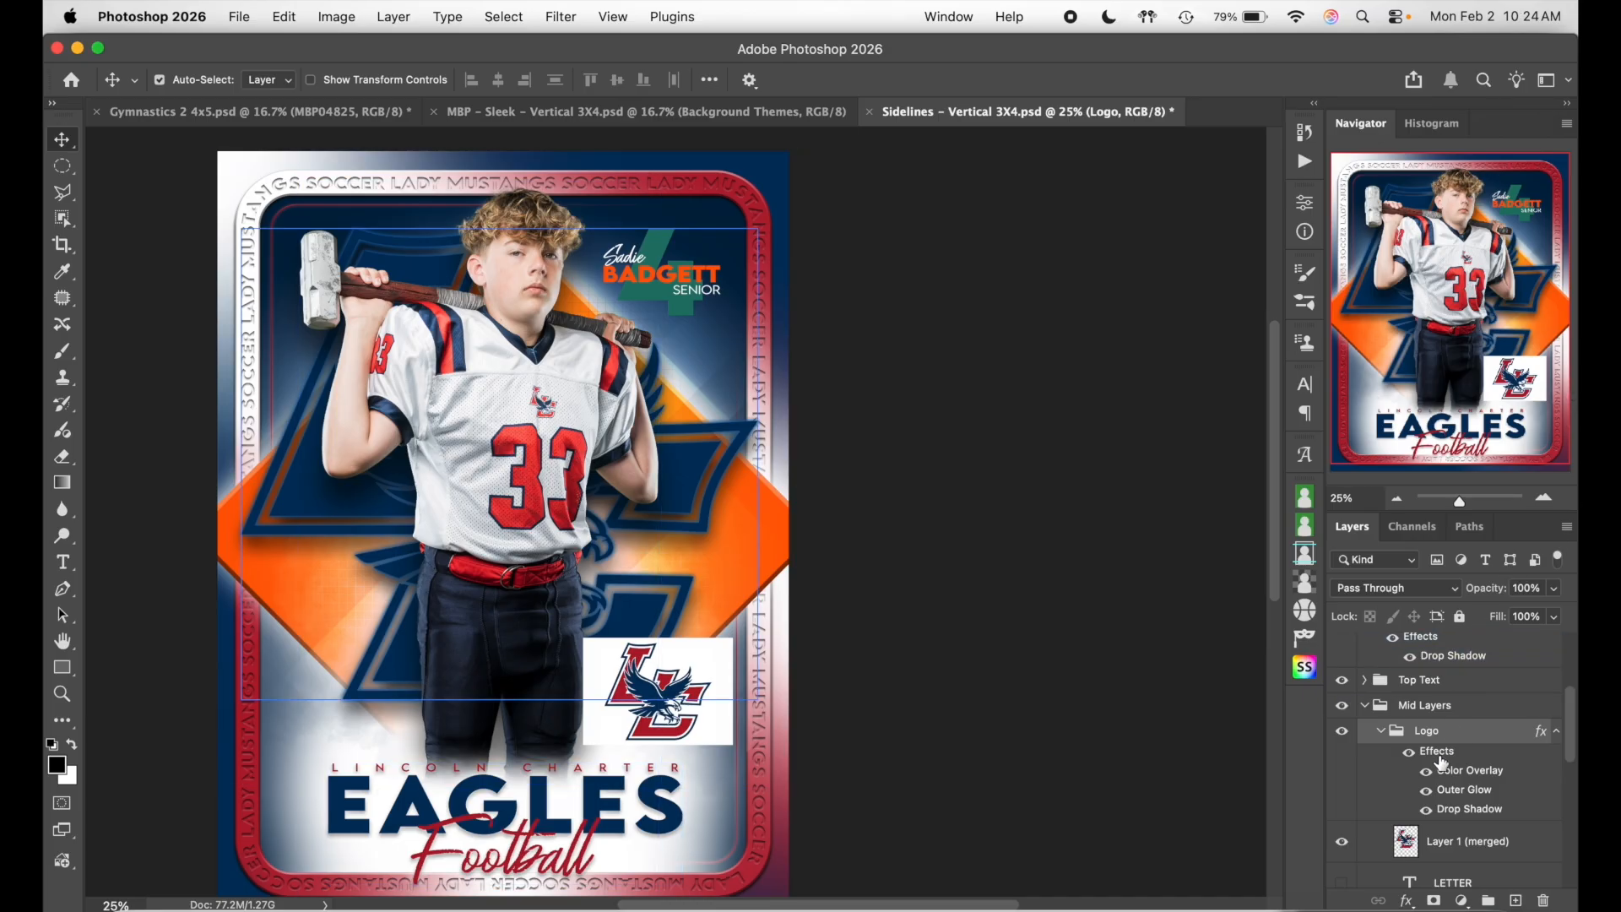
scroll(1441, 763, down, 2)
- Hide the merged Layer 1, show the LETTER layer and replace its letter with 33
click(1339, 790)
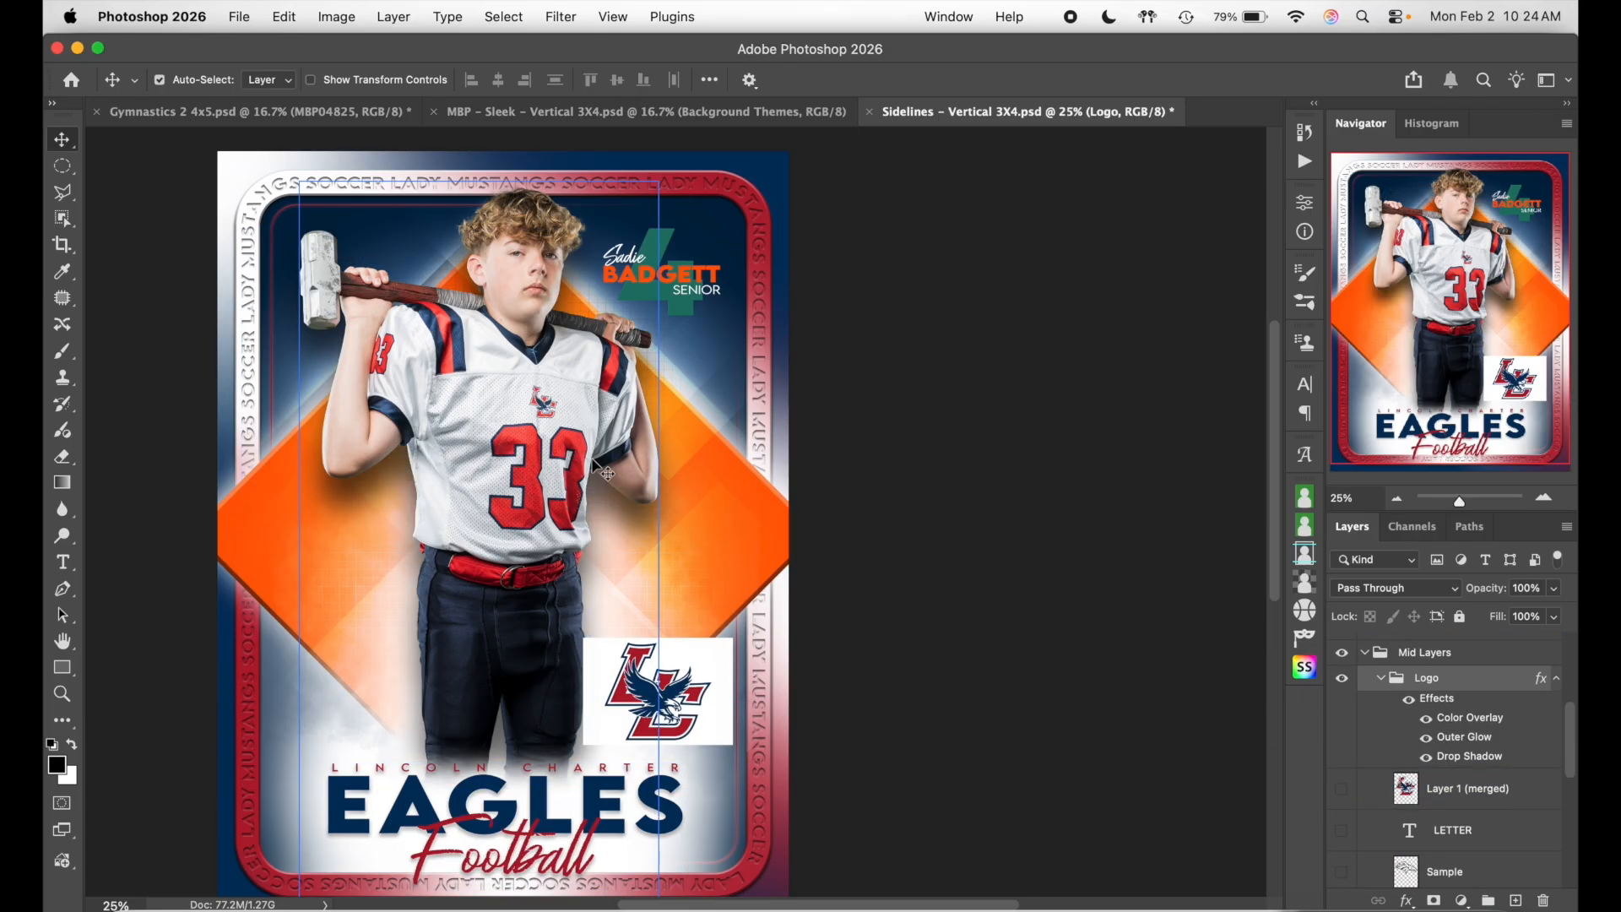
click(1340, 831)
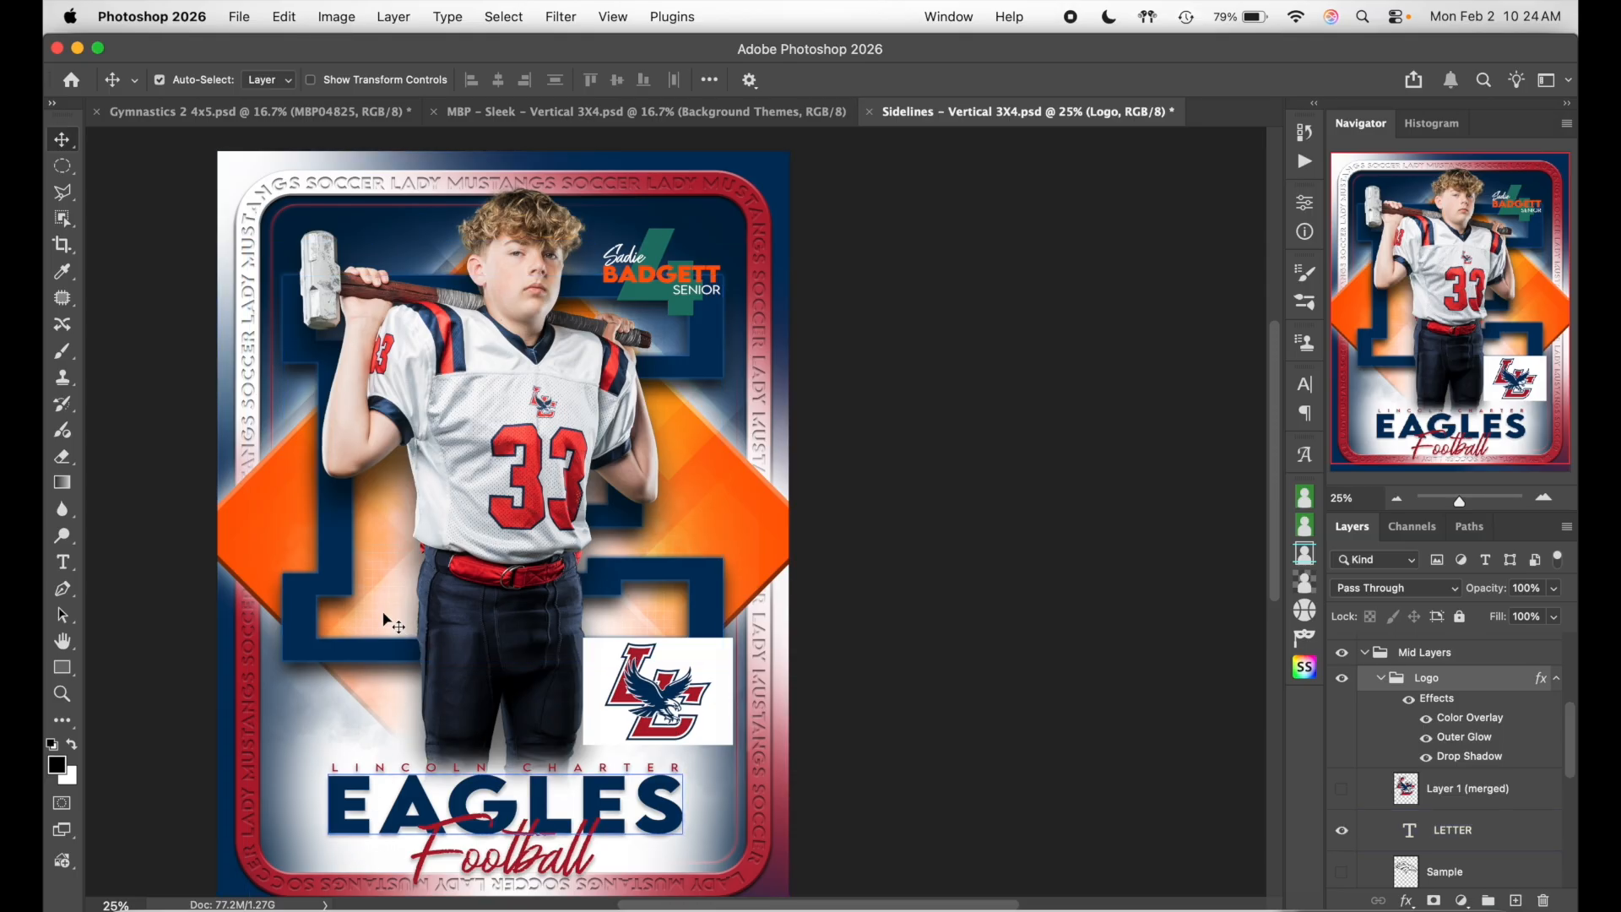
double_click(388, 551)
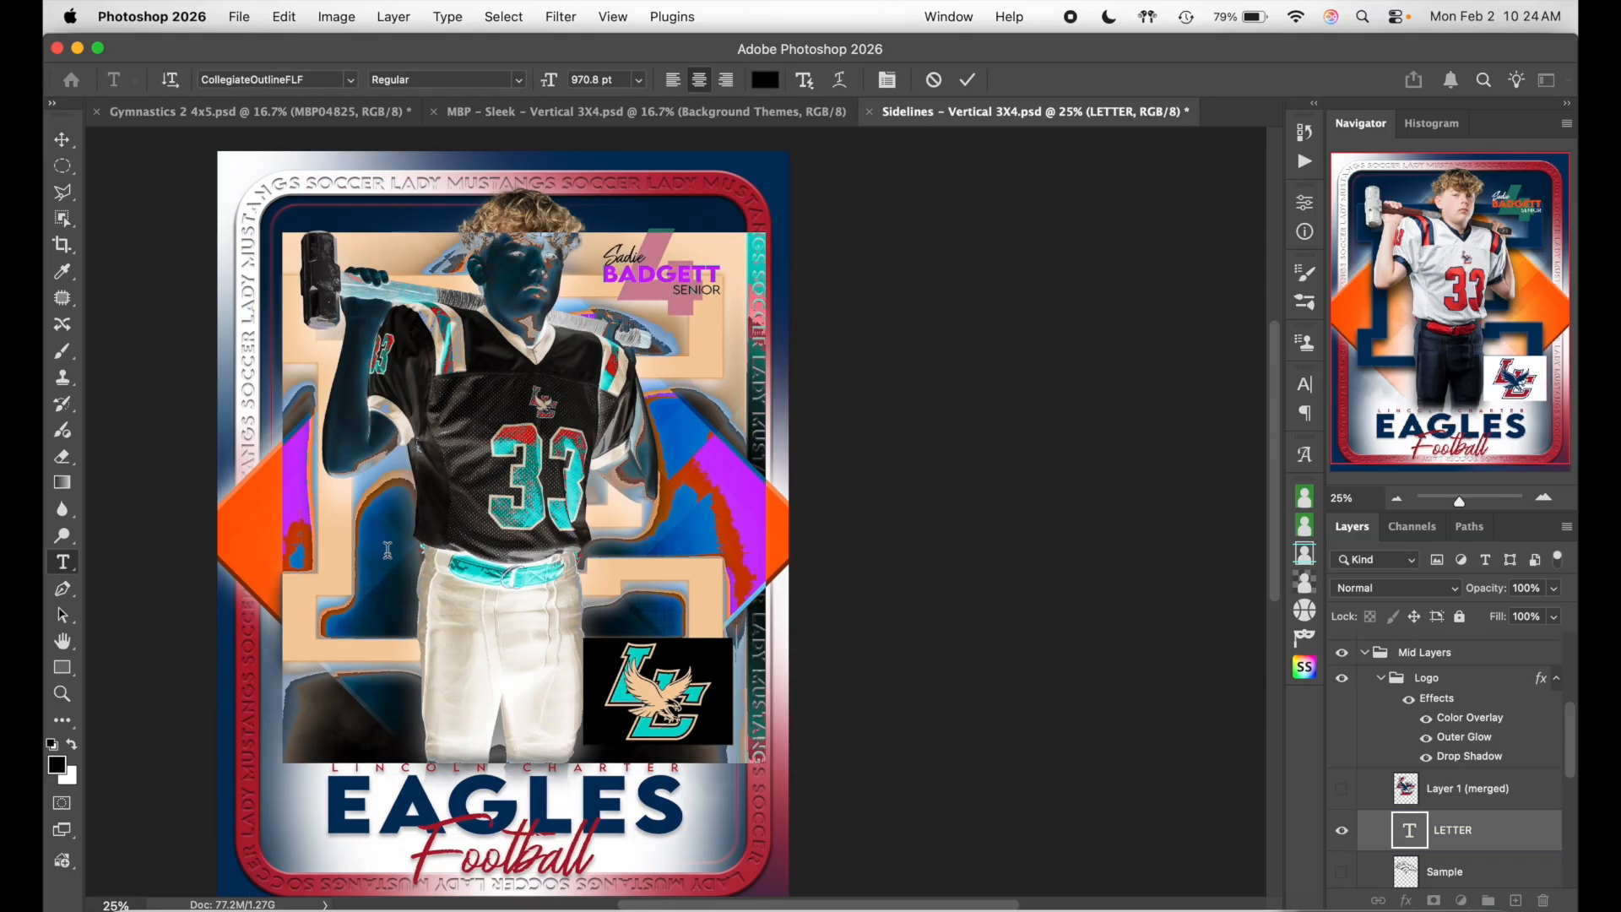
click(387, 550)
key(BackSpace)
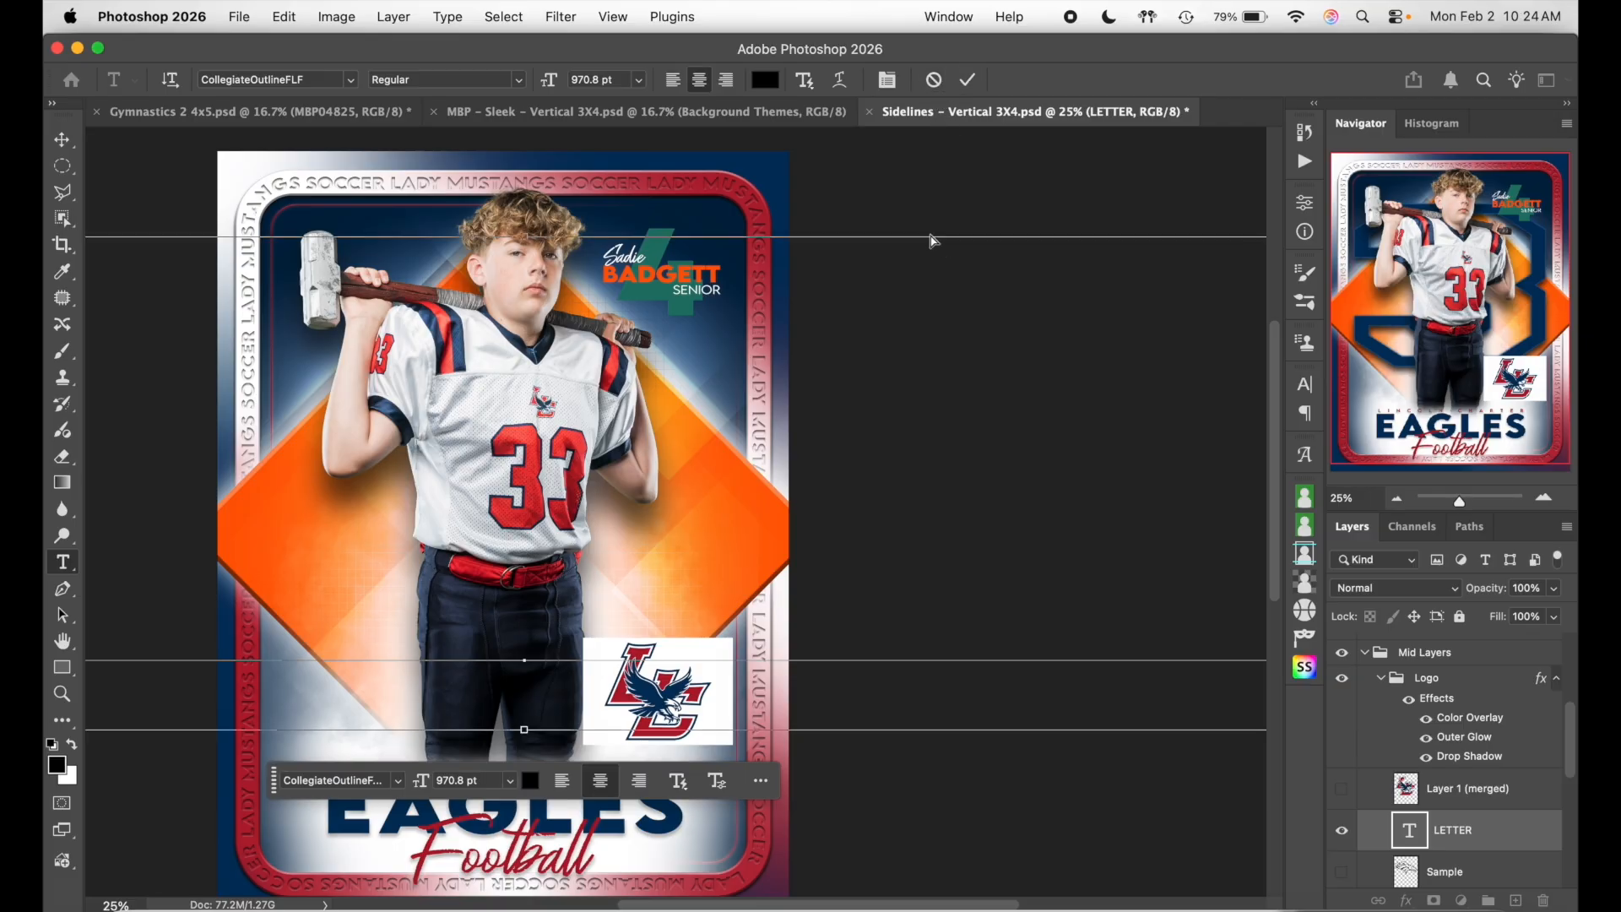
- Set the 33 text's tracking to 0 for tighter spacing
key(super+a)
click(1304, 385)
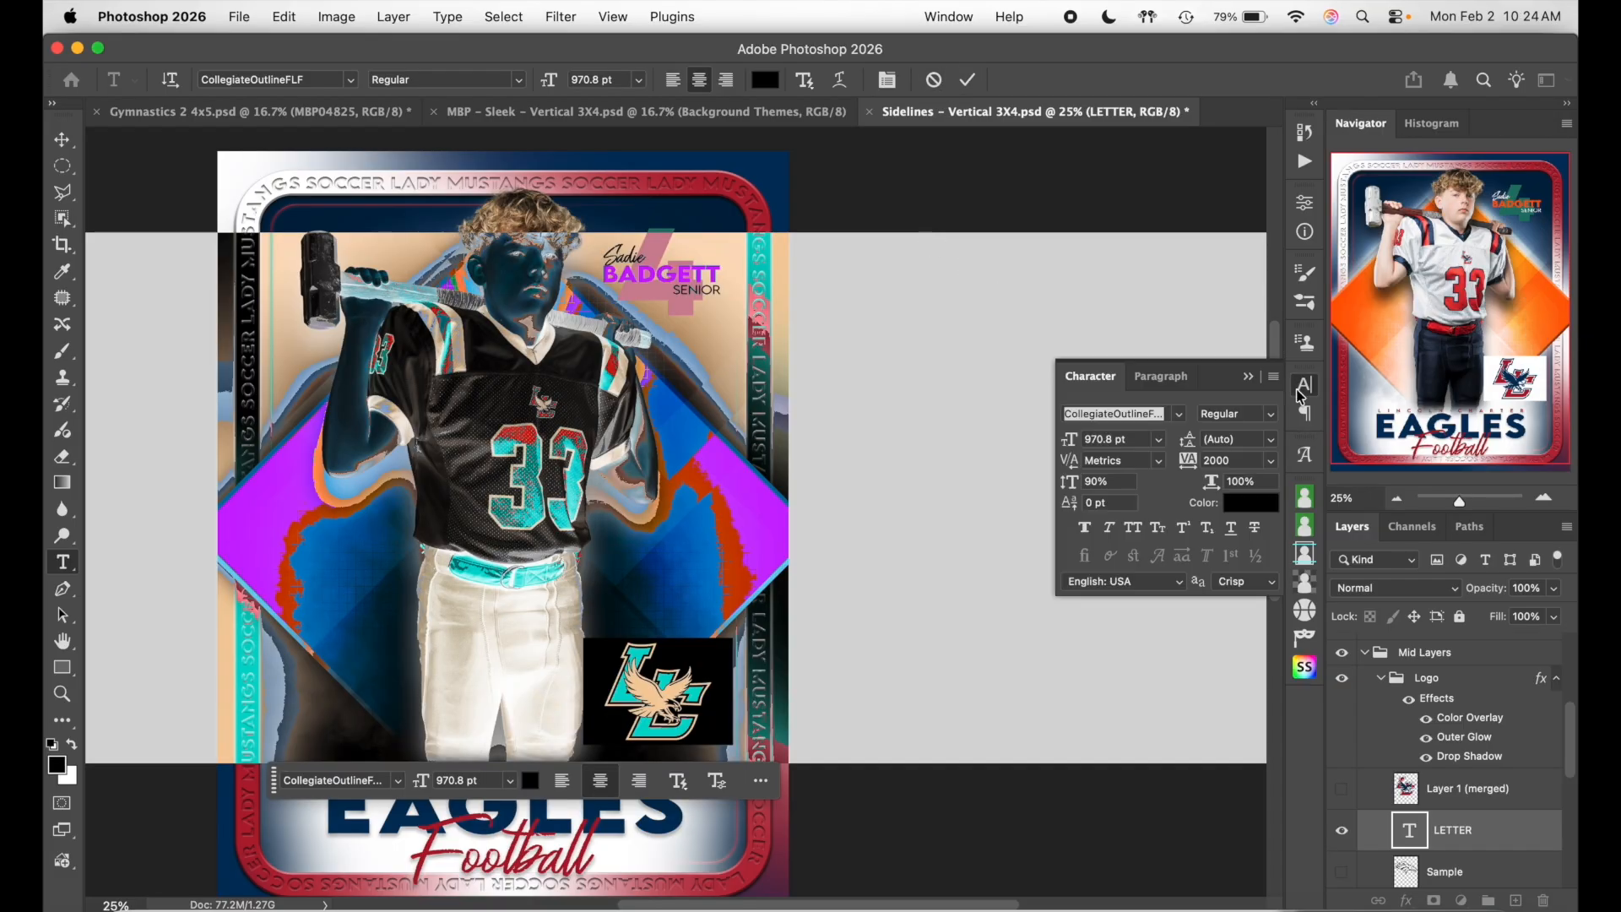
text(0)
key(Return)
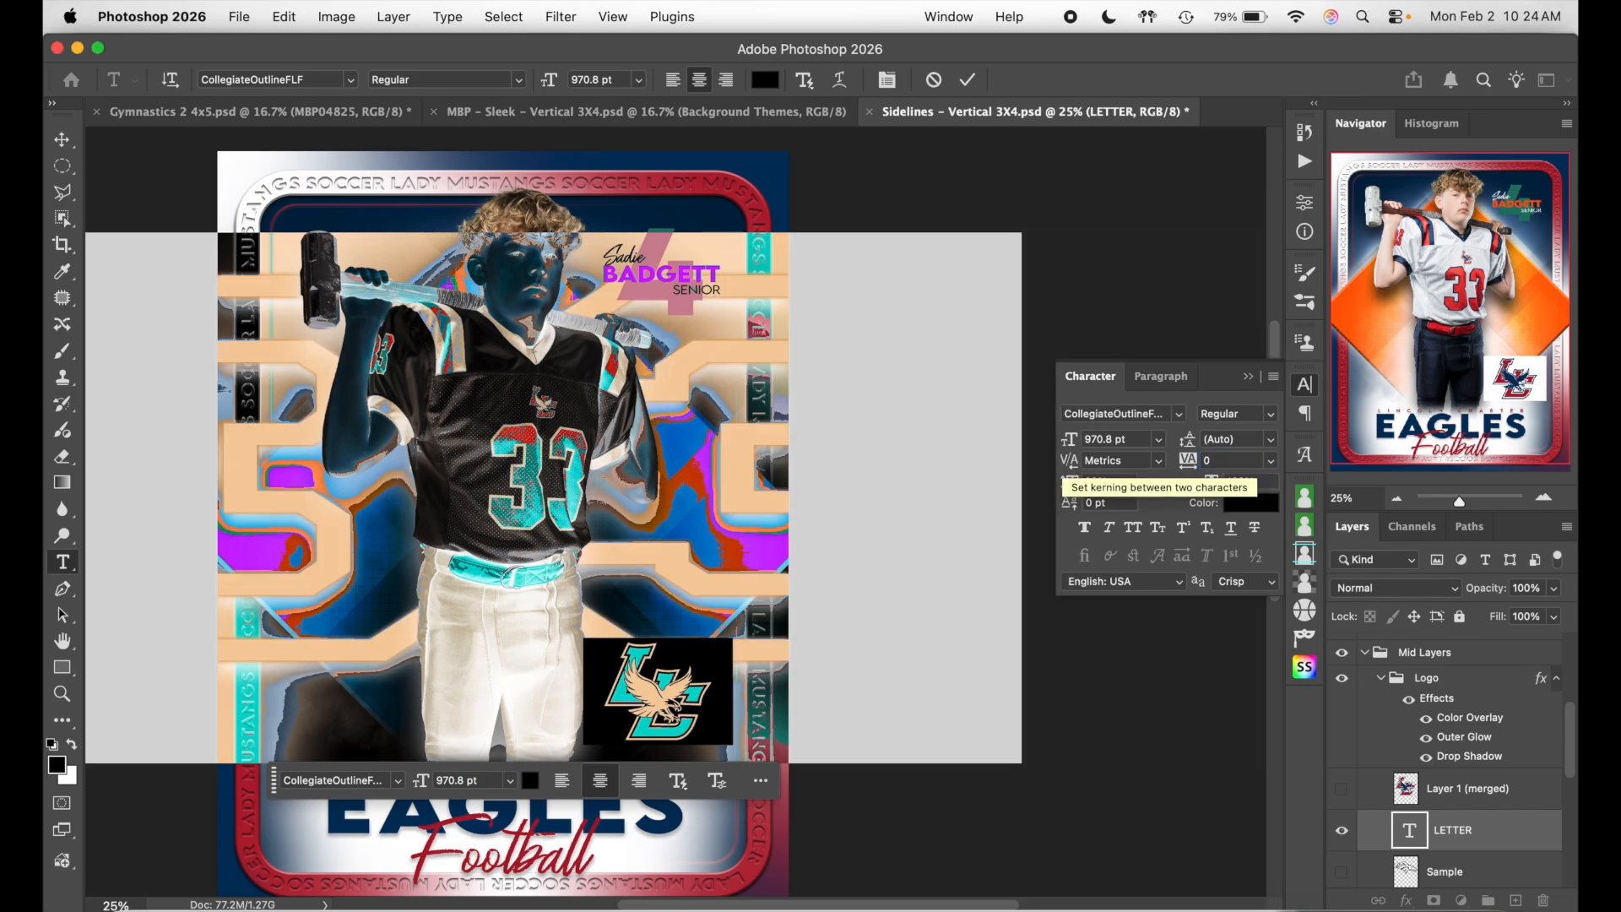
click(968, 80)
key(v)
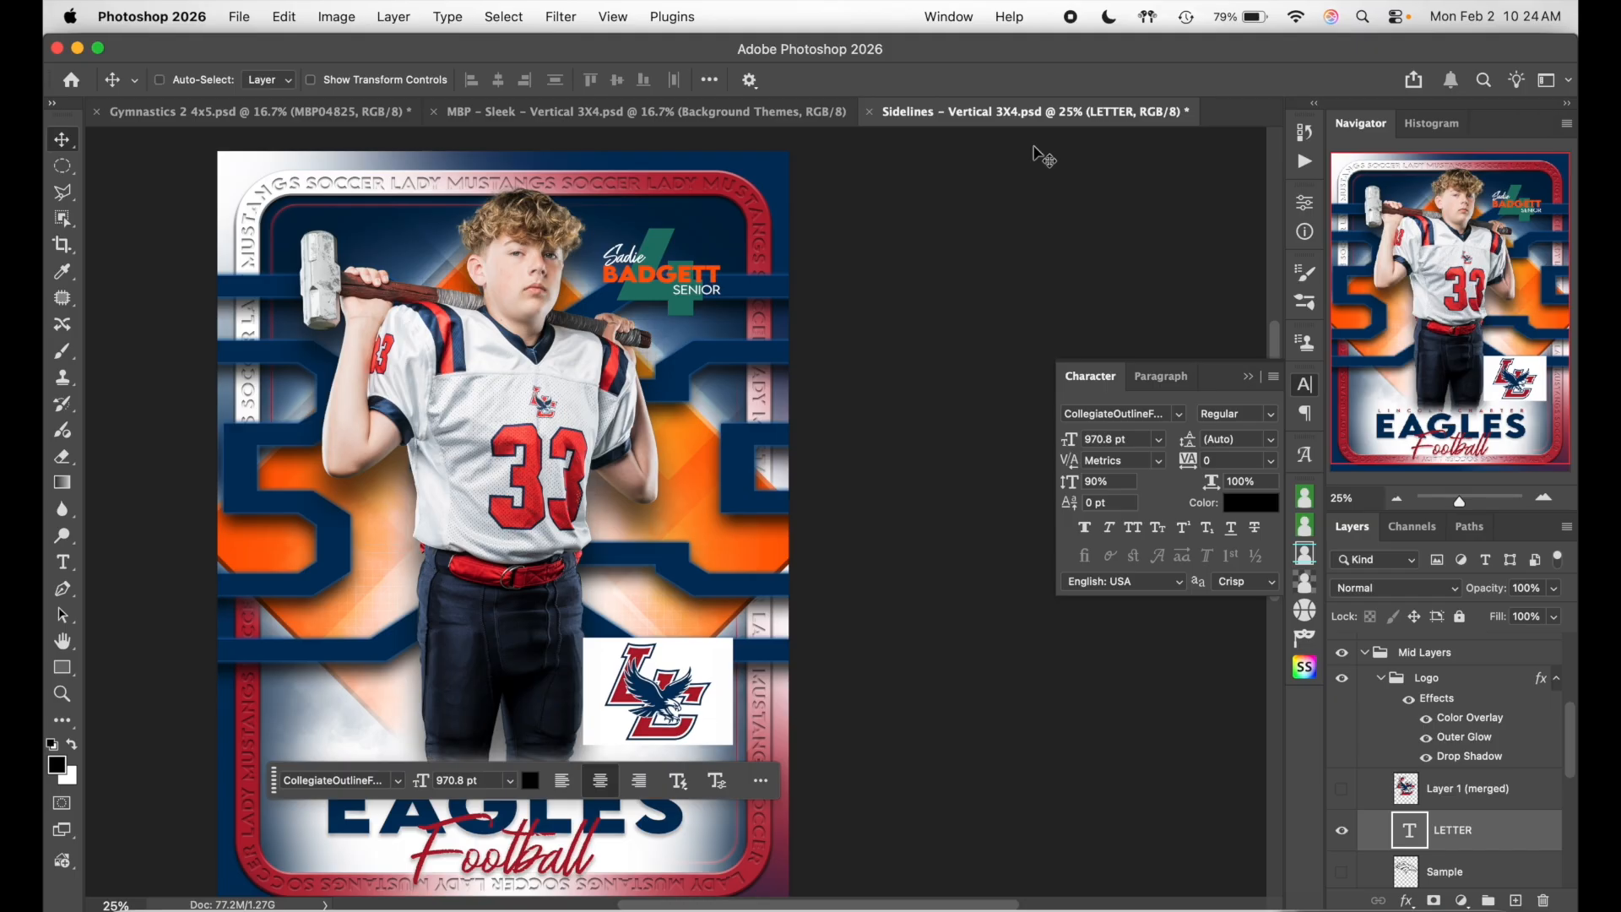
- Scale the 33 down to about 53% behind the player, nudge it left, then hide it
key(super+t)
drag(533, 729, 595, 499)
drag(664, 450, 663, 578)
key(Left)
key(Left)
key(Left)
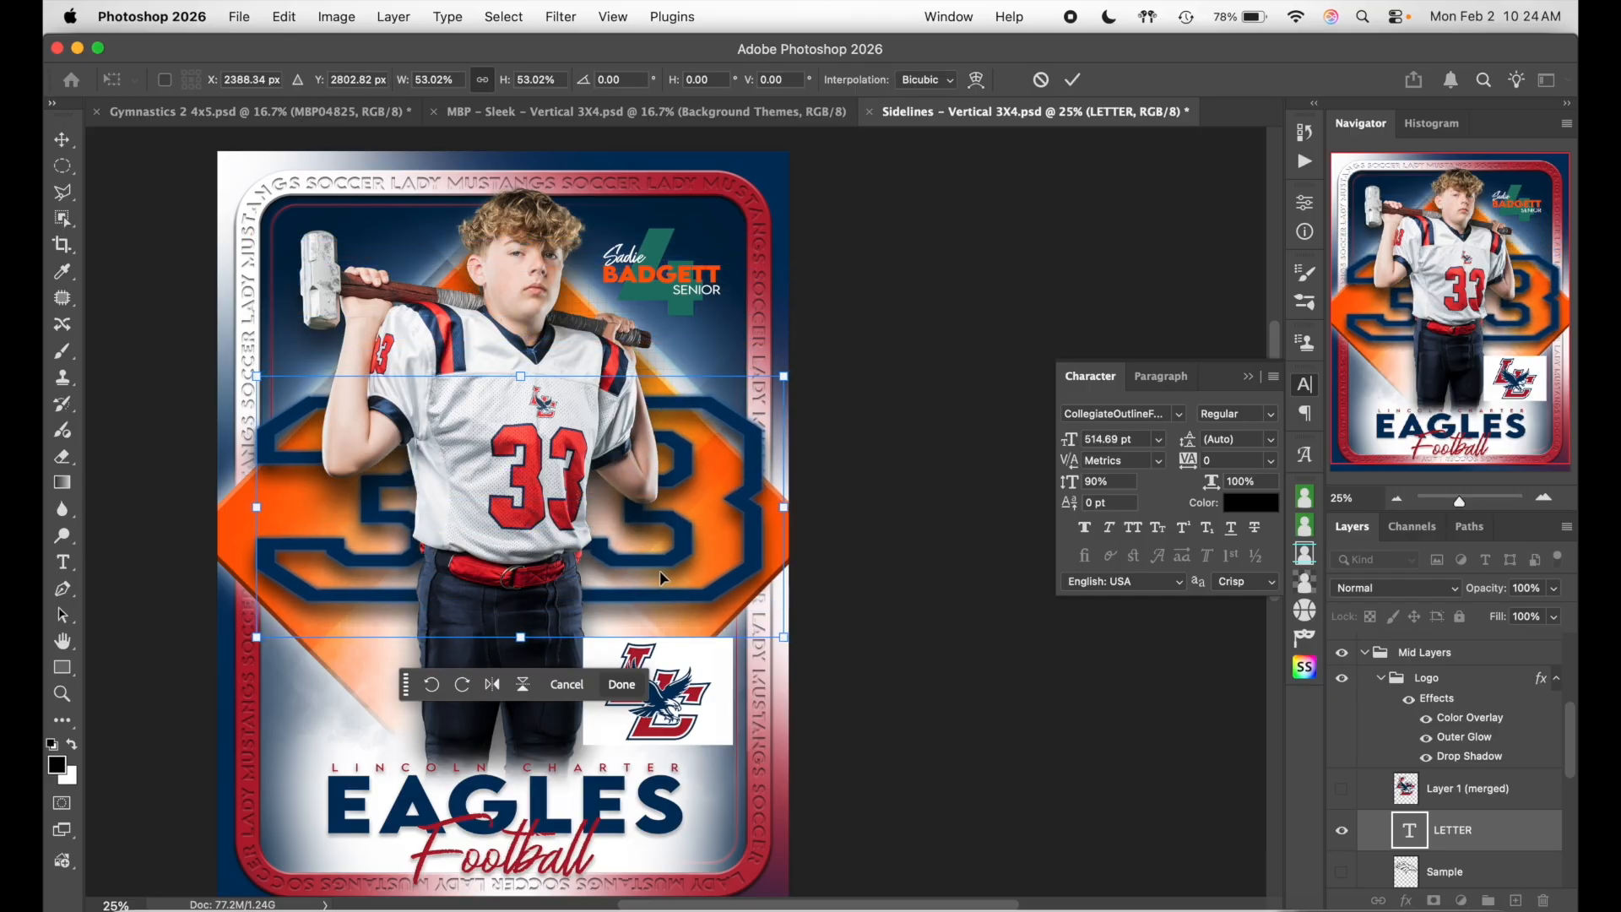
click(1073, 79)
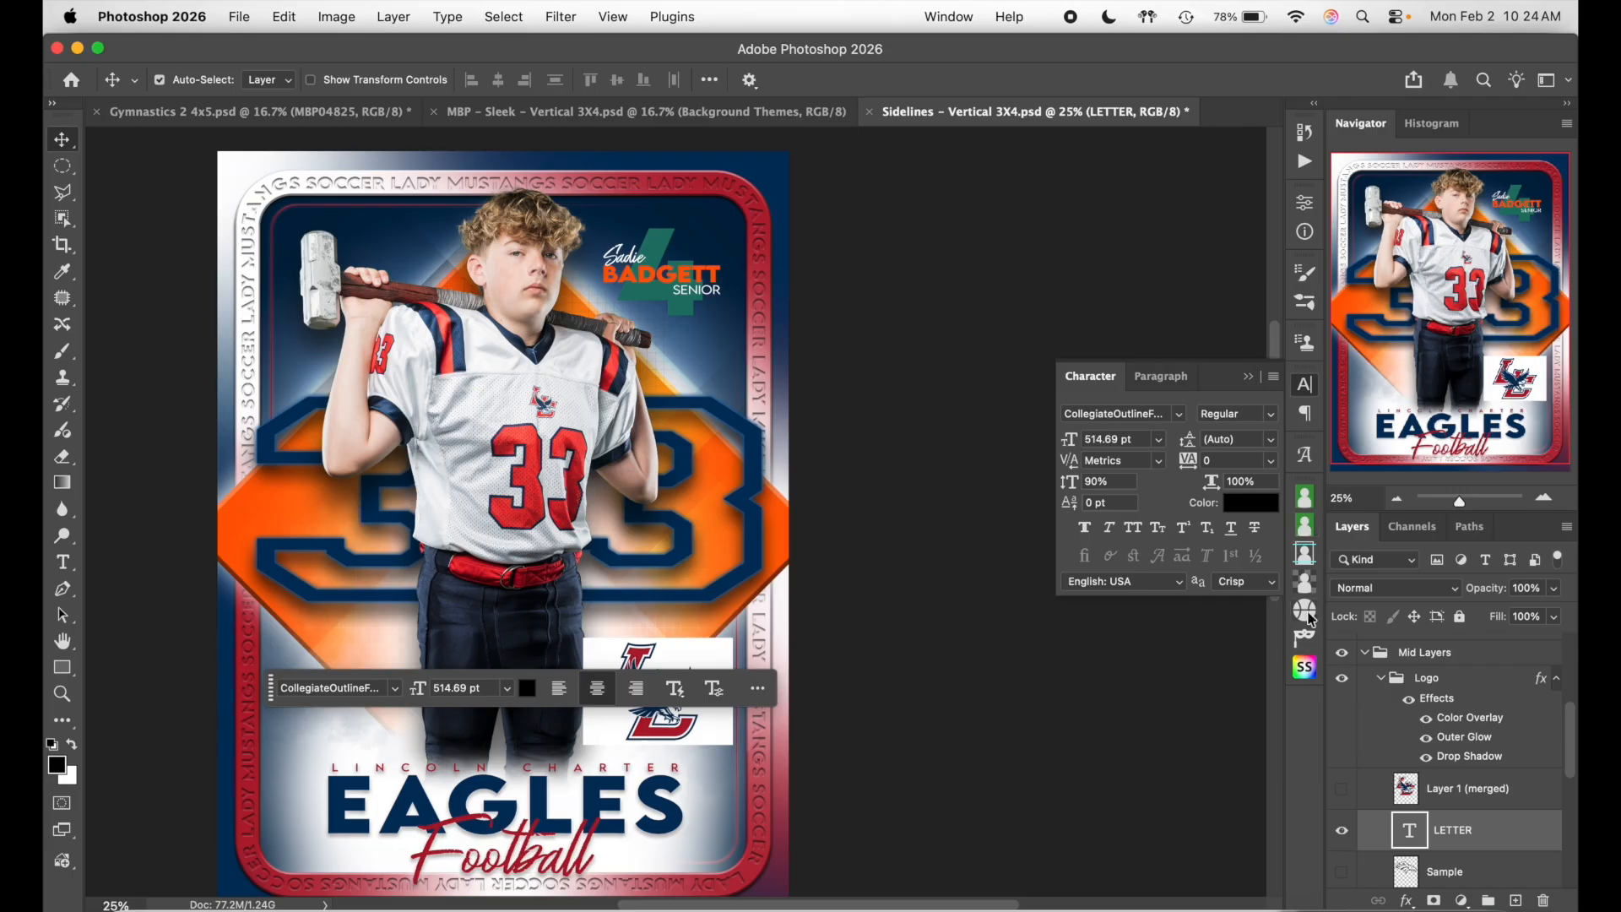
scroll(1423, 834, down, 2)
click(1341, 757)
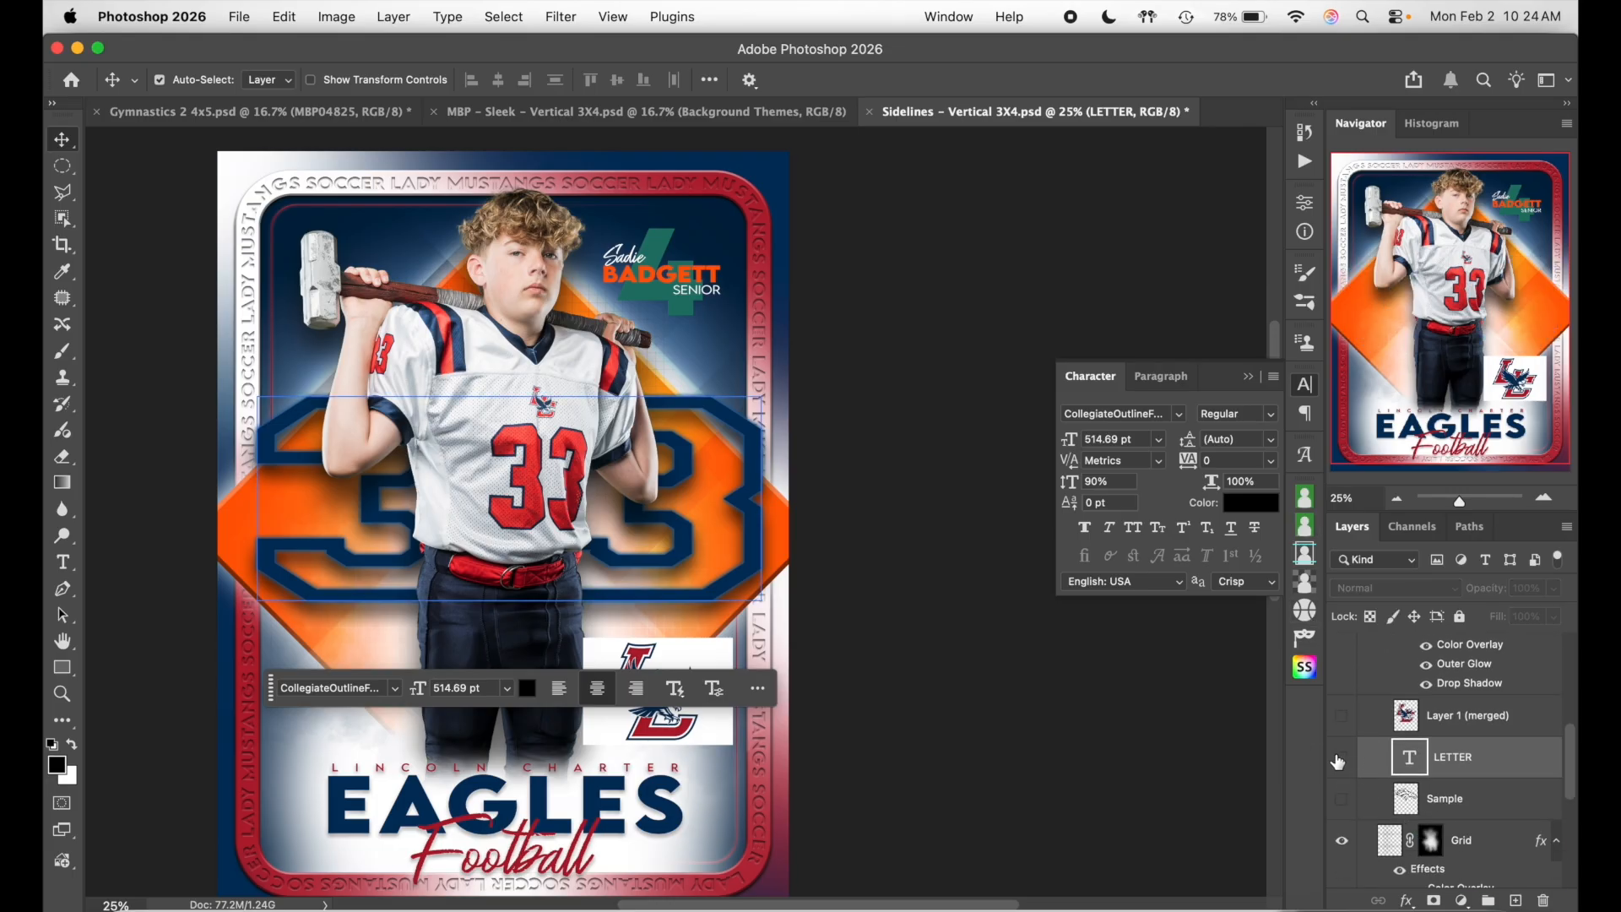
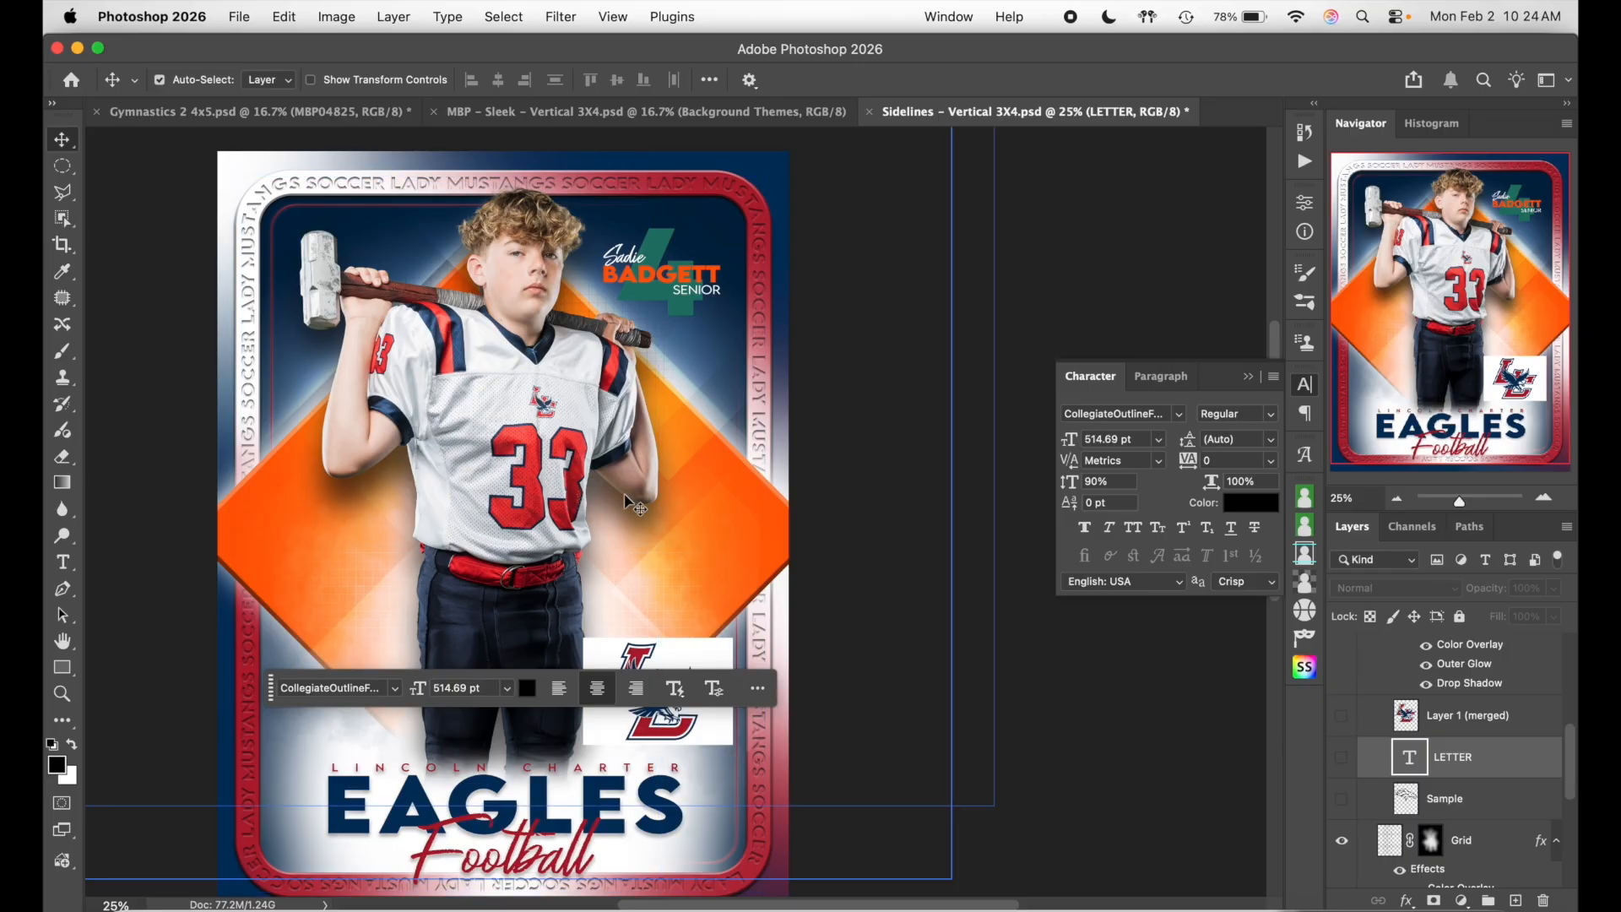
- Show the large navy logo layer, Layer 1 (merged), behind the player
click(1343, 717)
click(1369, 726)
scroll(1391, 726, up, 3)
click(1391, 713)
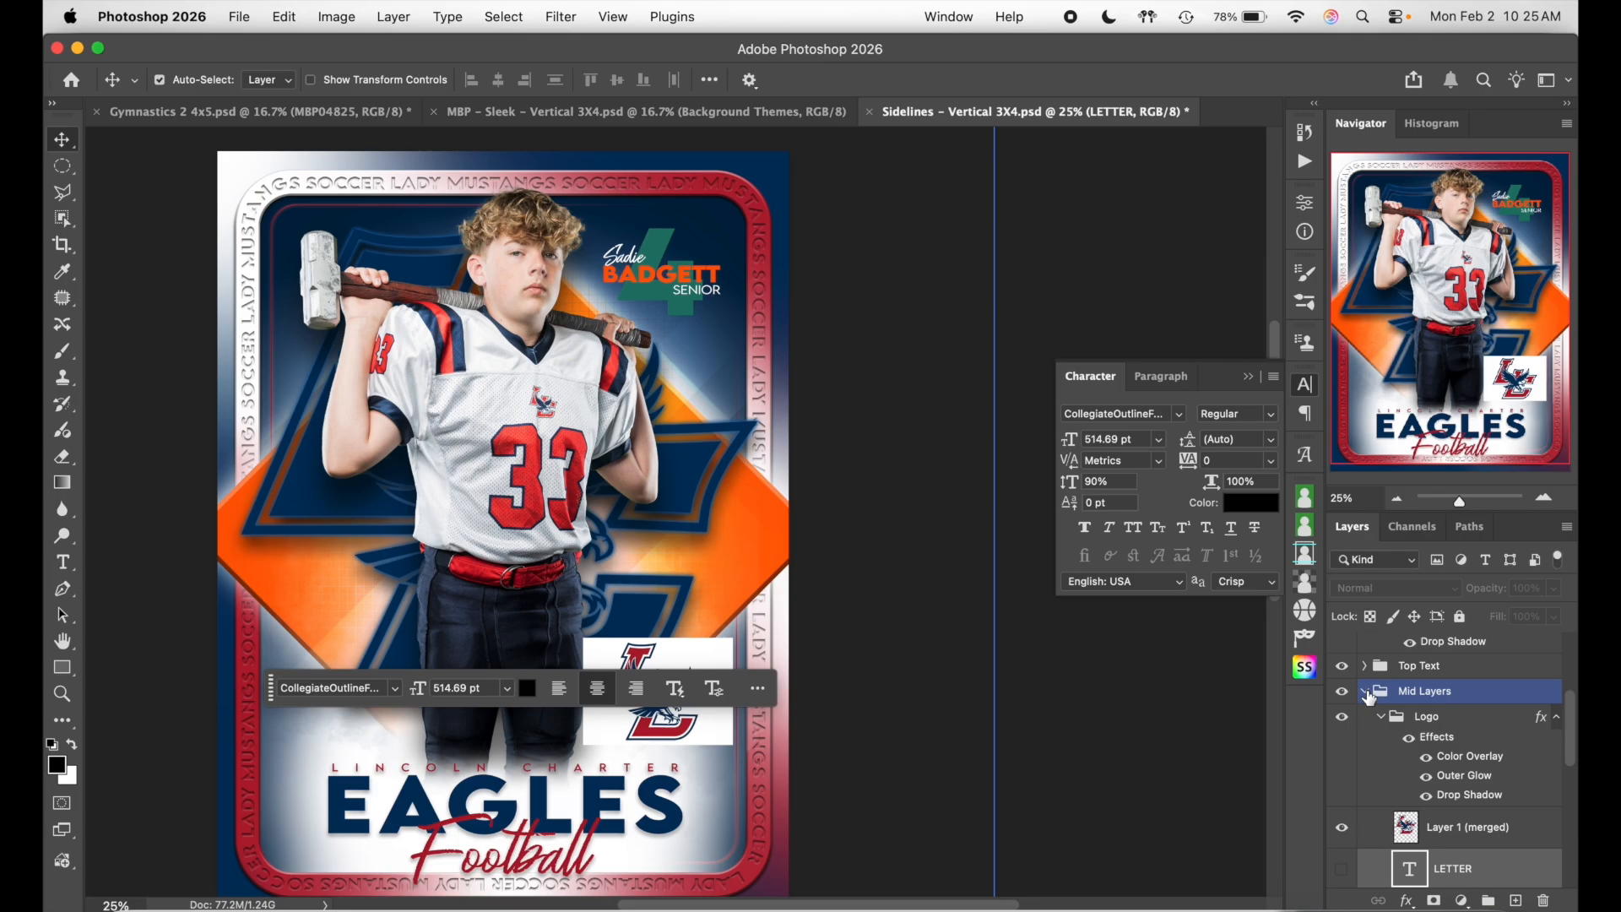
scroll(1393, 718, down, 3)
click(1398, 722)
scroll(1398, 722, up, 2)
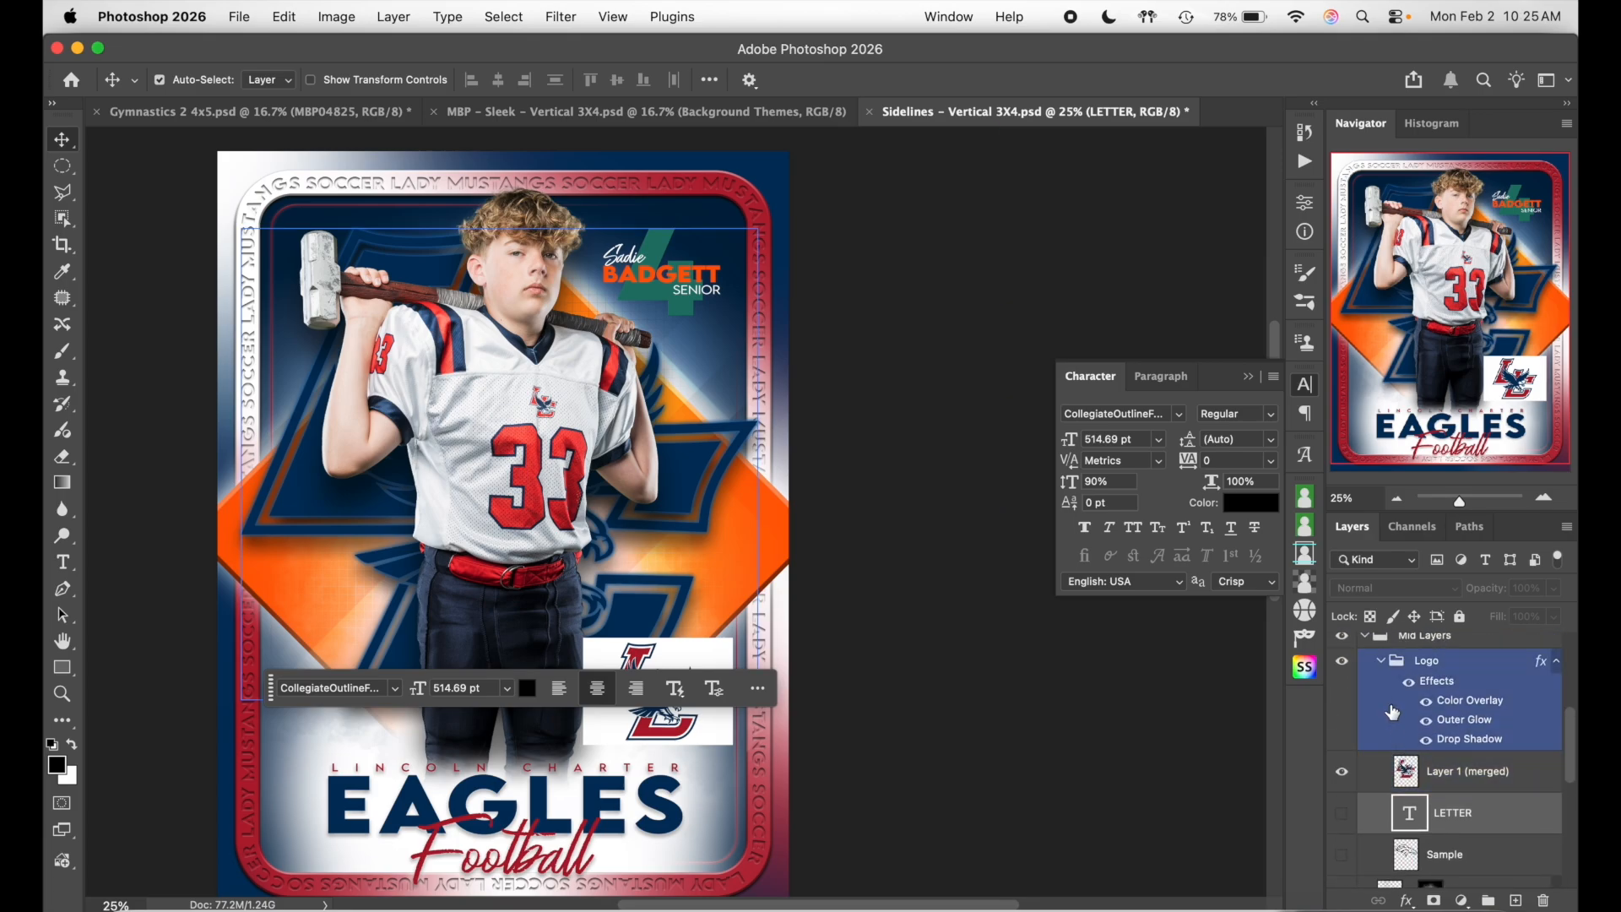
click(1384, 667)
click(1430, 771)
- Toggle the Grid layer's visibility repeatedly to compare the card with and without it
click(1344, 773)
click(1344, 774)
click(1342, 775)
click(1342, 775)
click(1341, 775)
click(1342, 775)
click(1341, 775)
click(1341, 775)
click(1342, 775)
click(1342, 775)
click(1341, 775)
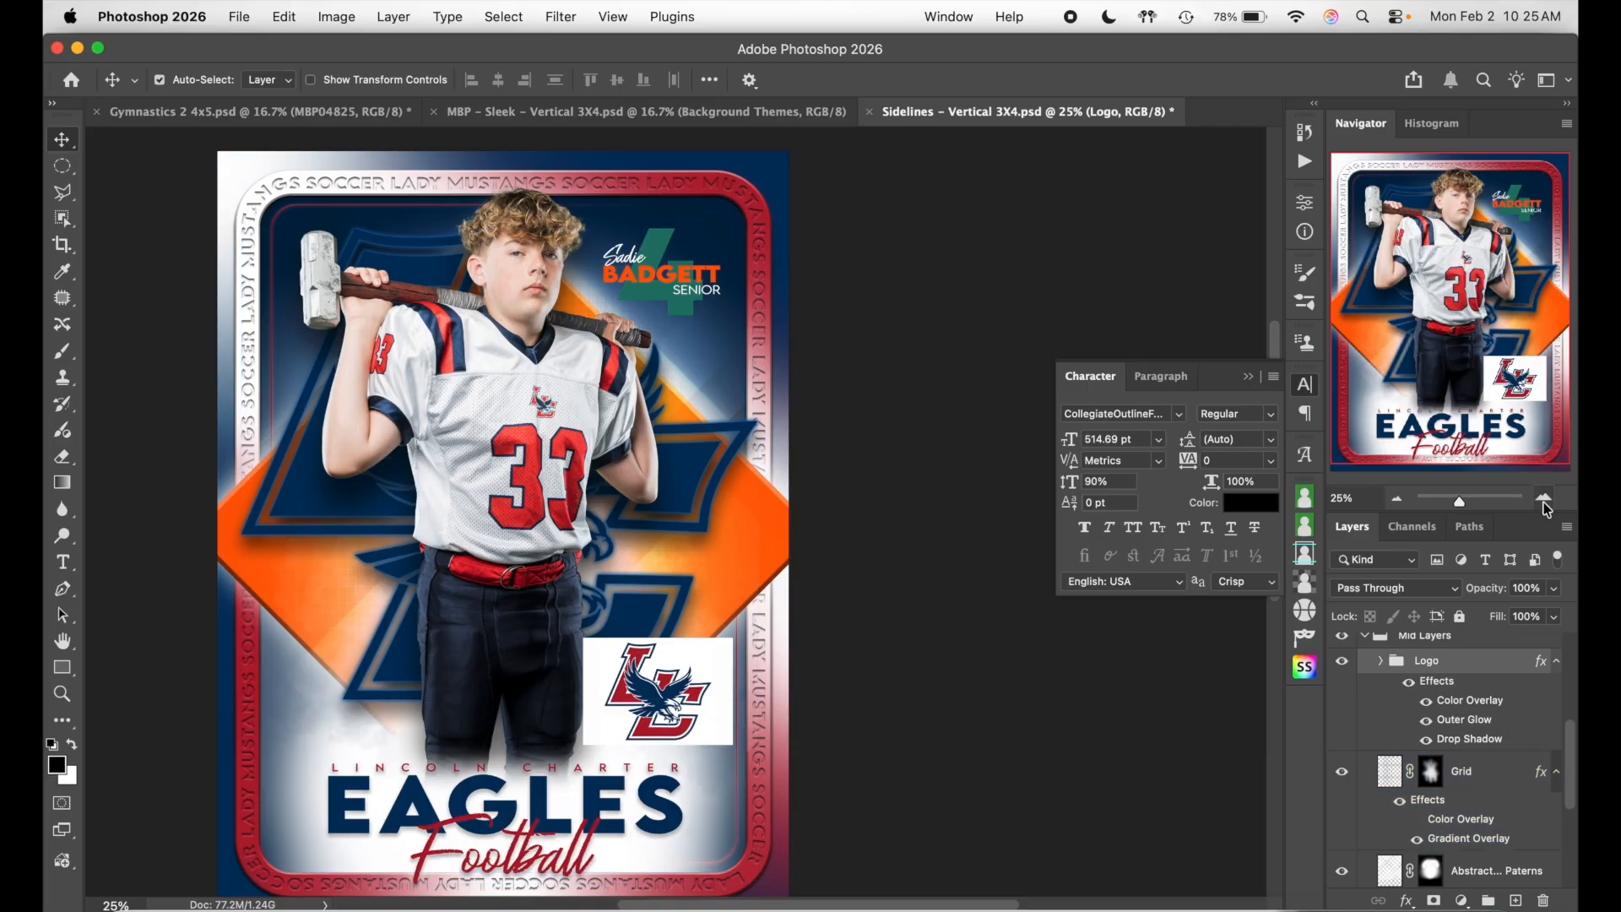
- Zoom the card to 100% and recheck it with and without the Grid layer
click(1544, 498)
click(1544, 498)
click(1544, 498)
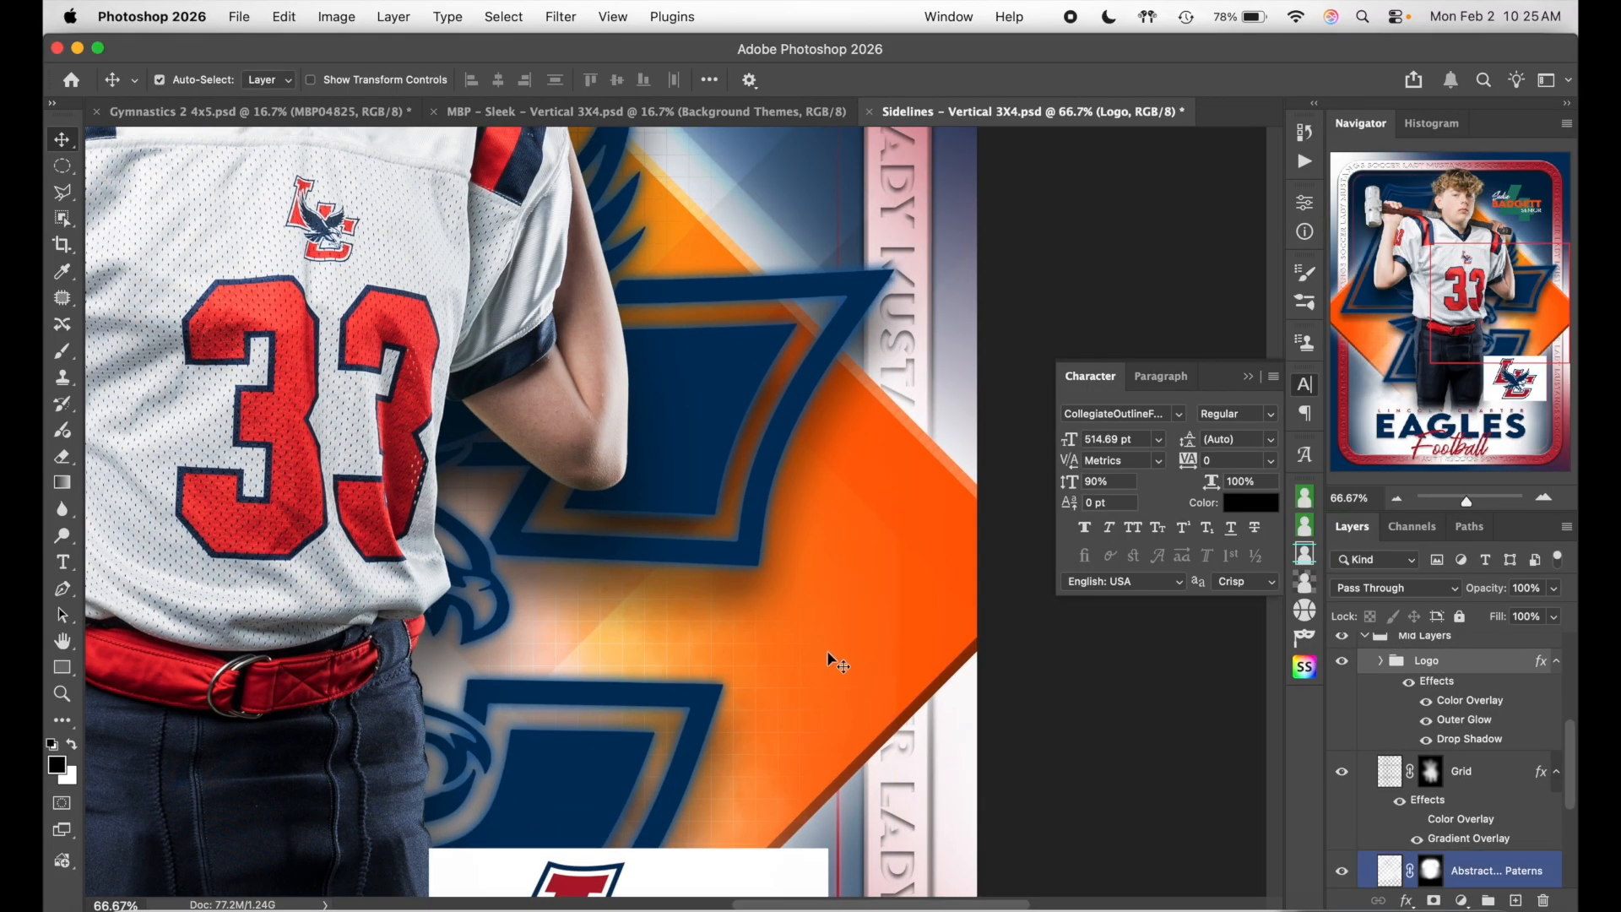
click(1544, 498)
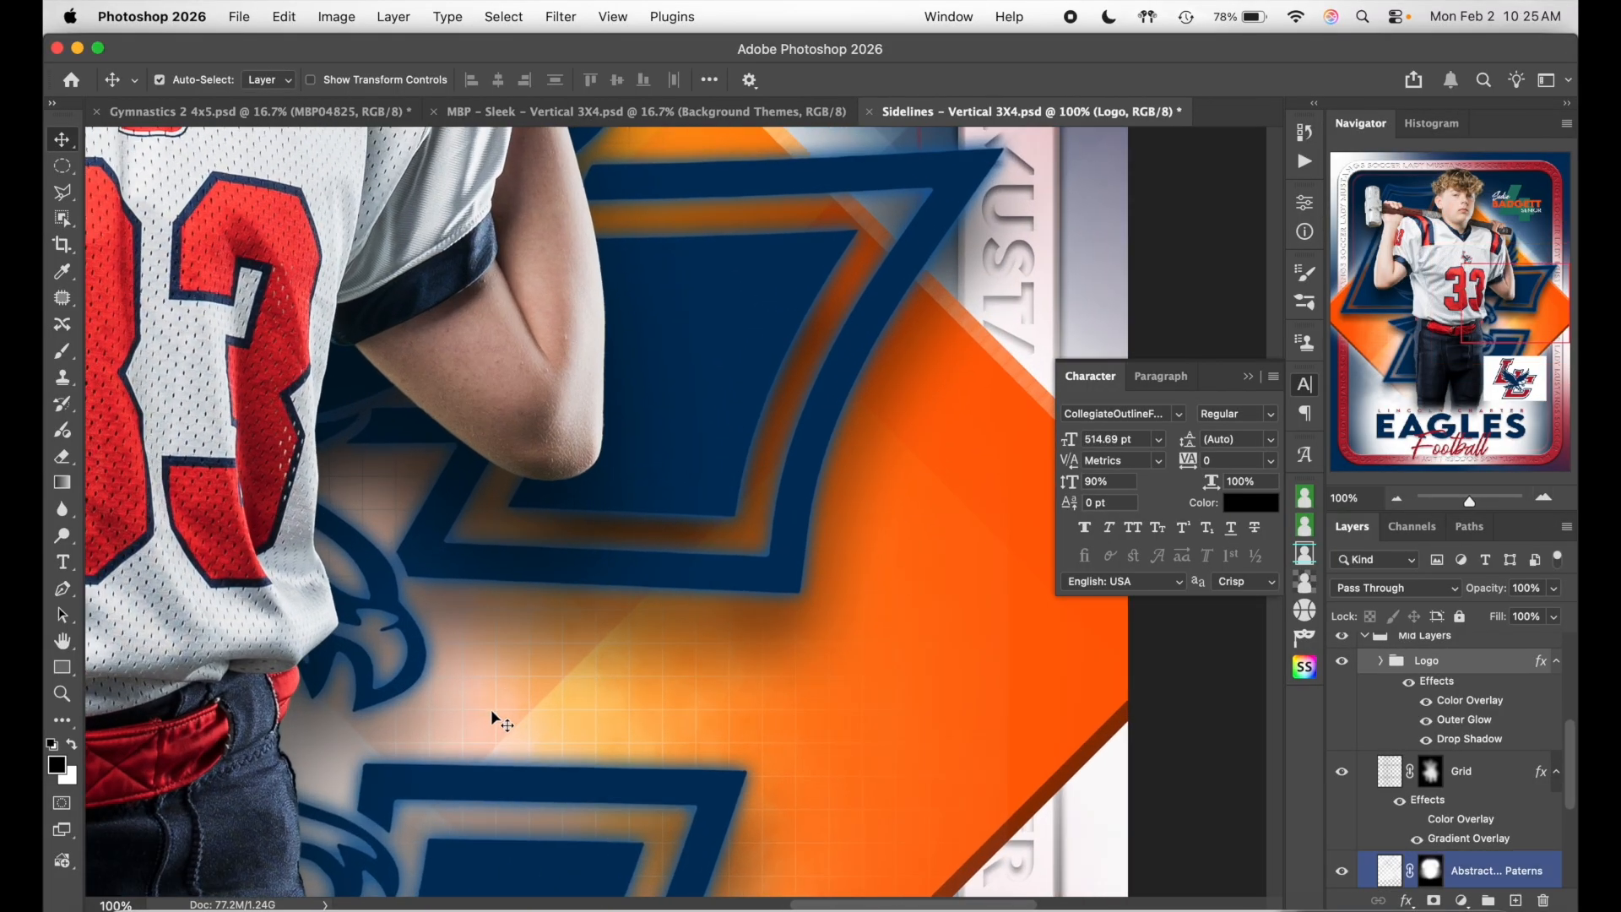
scroll(658, 655, up, 10)
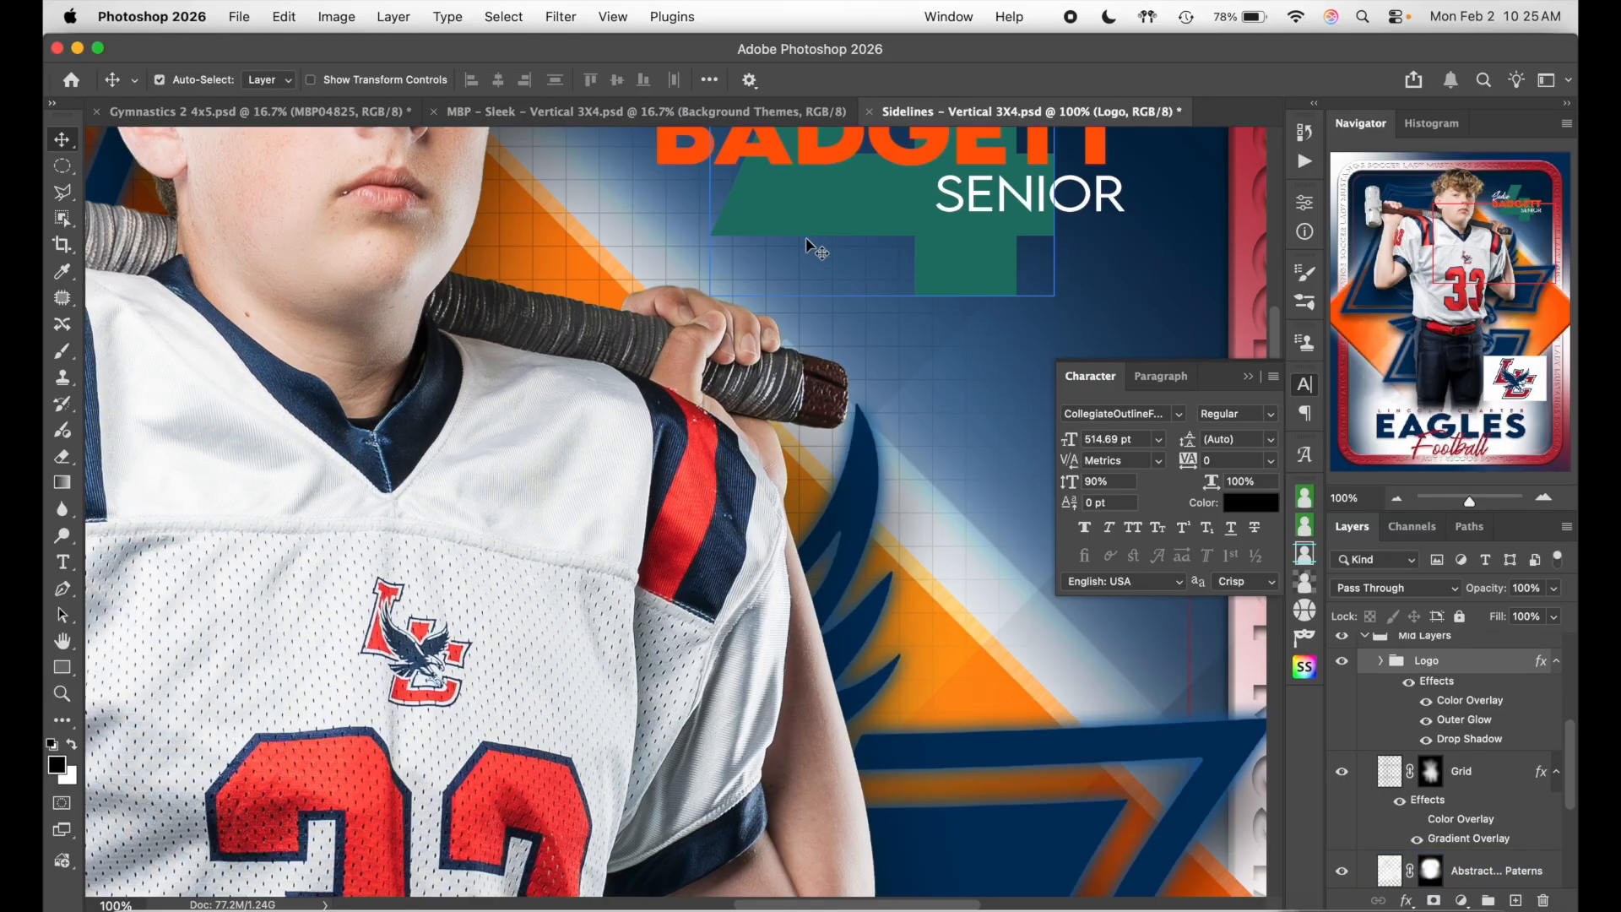
scroll(743, 257, up, 2)
scroll(859, 525, left, 4)
scroll(859, 525, down, 2)
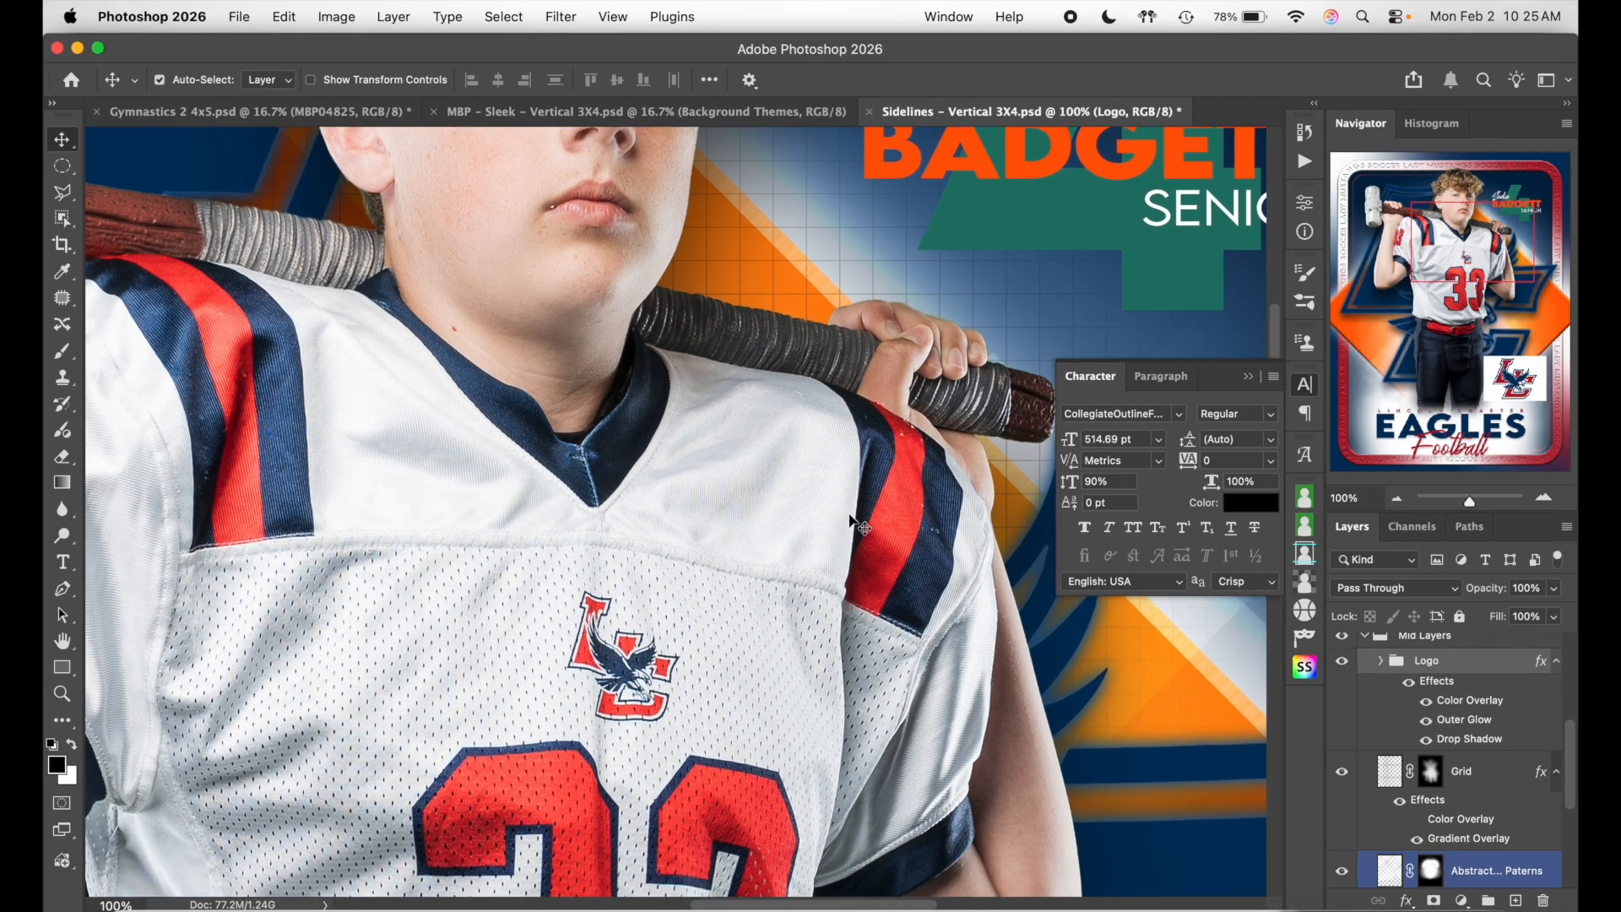
click(1342, 772)
click(1342, 773)
click(1342, 772)
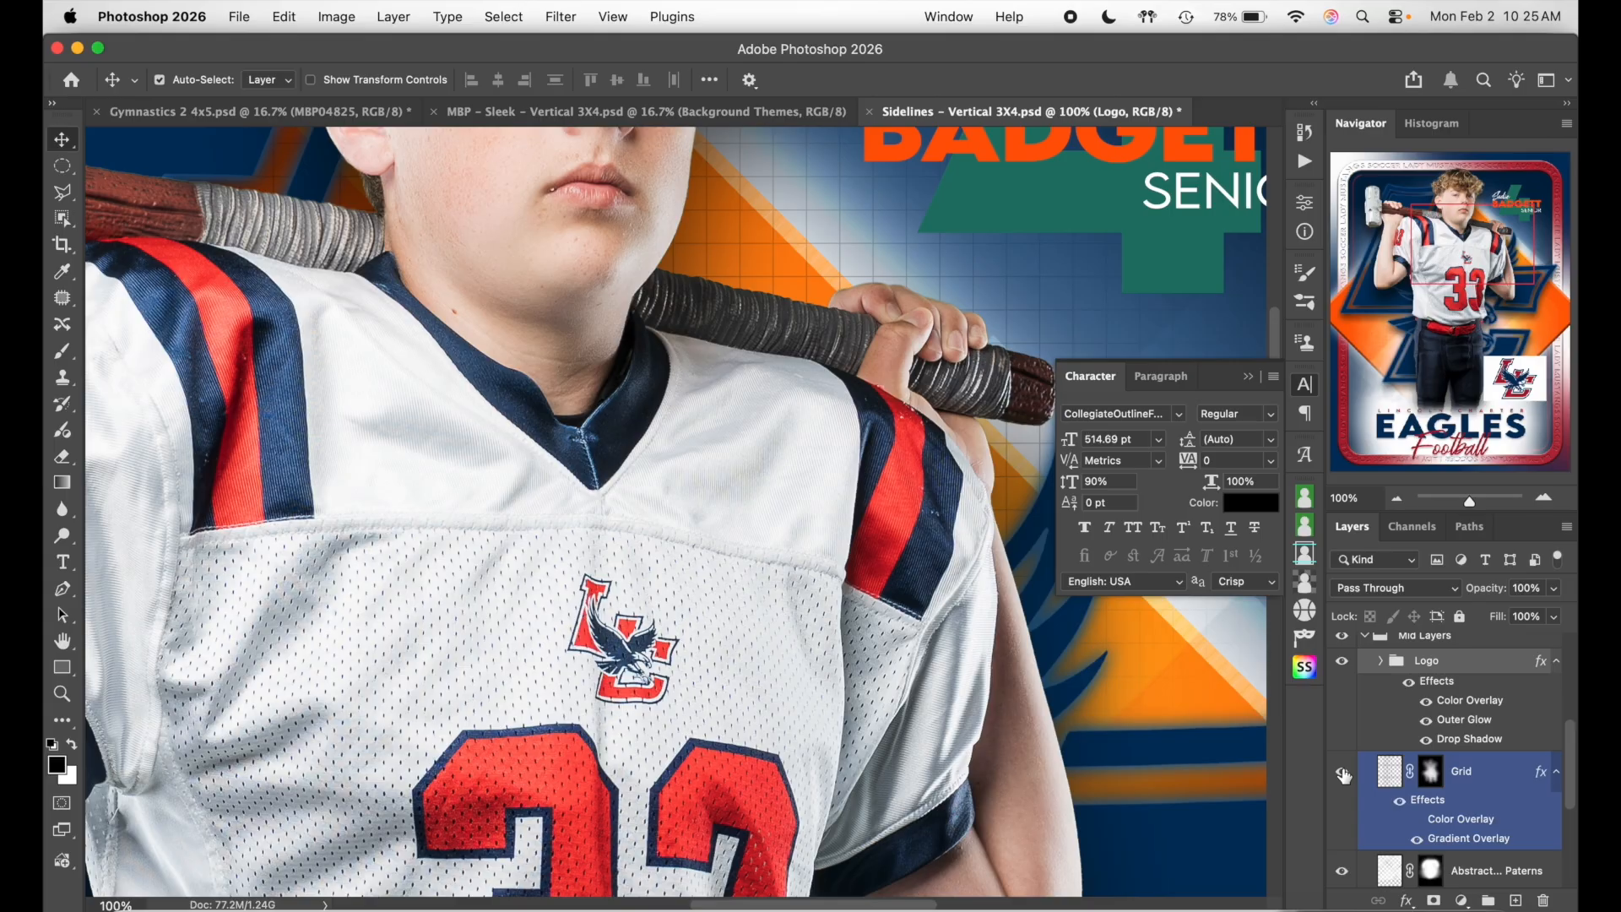
scroll(1106, 666, down, 3)
scroll(1106, 666, right, 2)
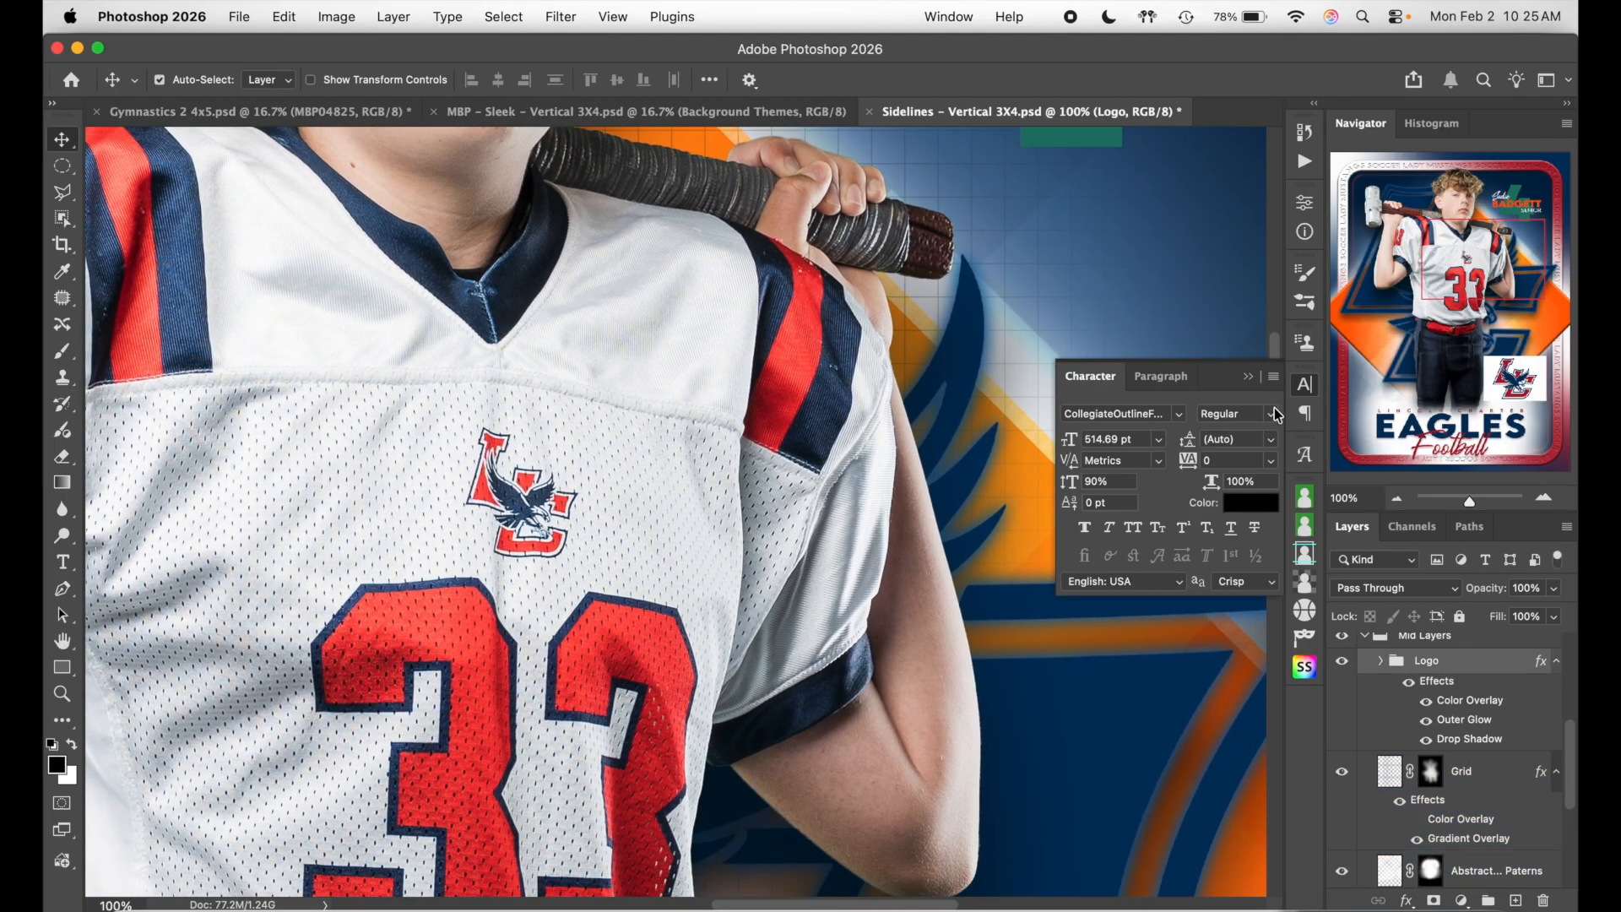
click(1304, 384)
- Bring up the gradient editor for the Grid layer's Gradient Overlay
double_click(1496, 769)
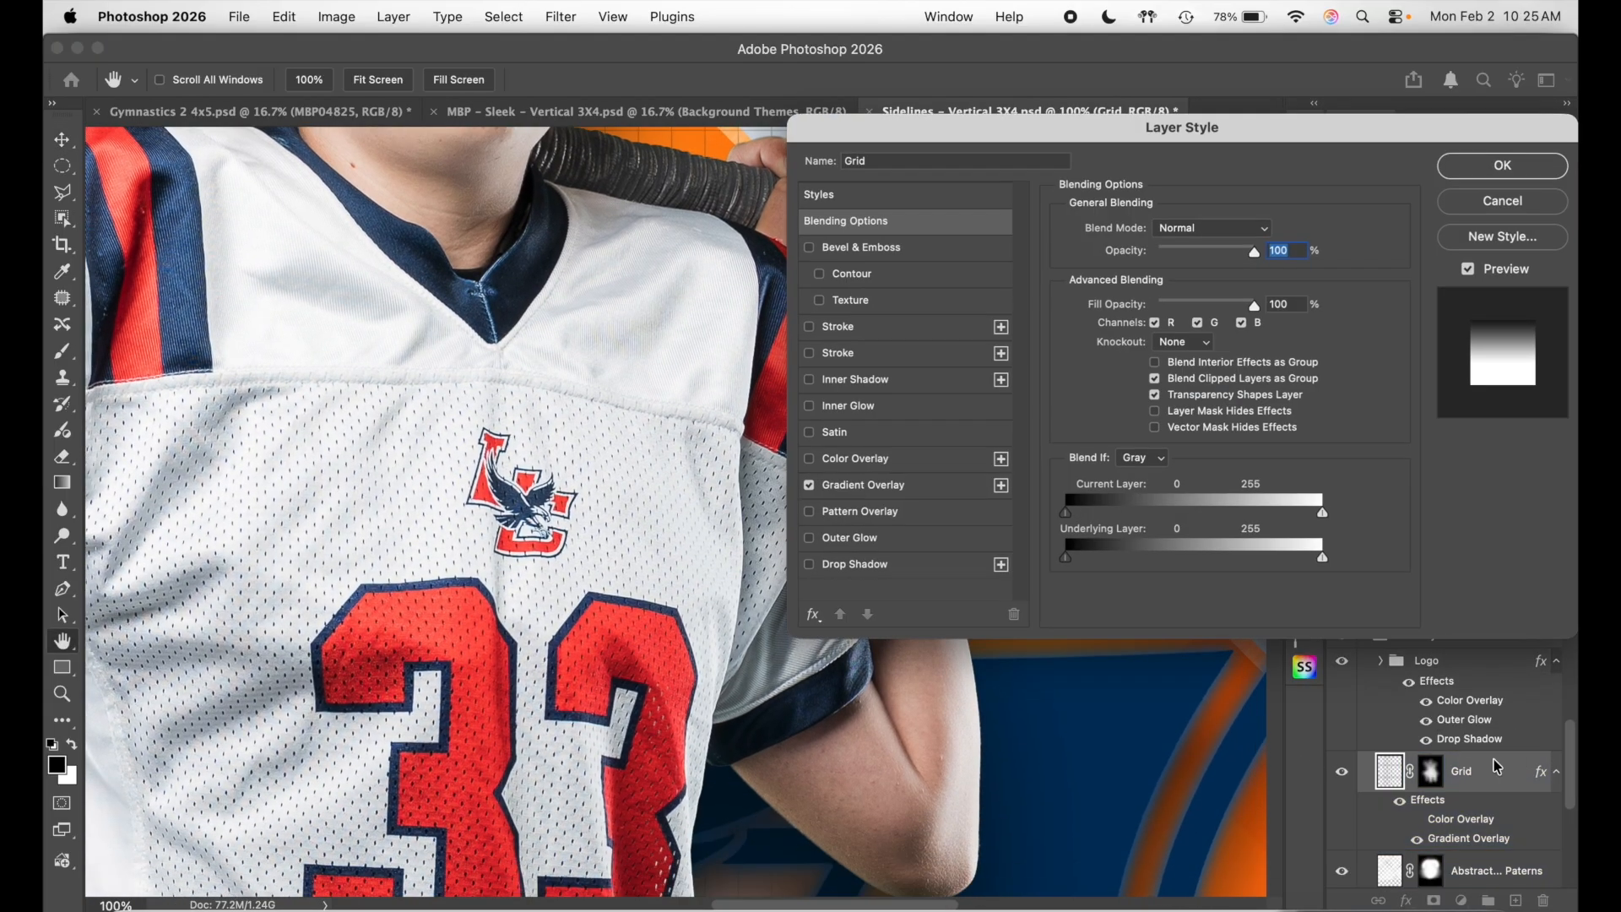
click(960, 488)
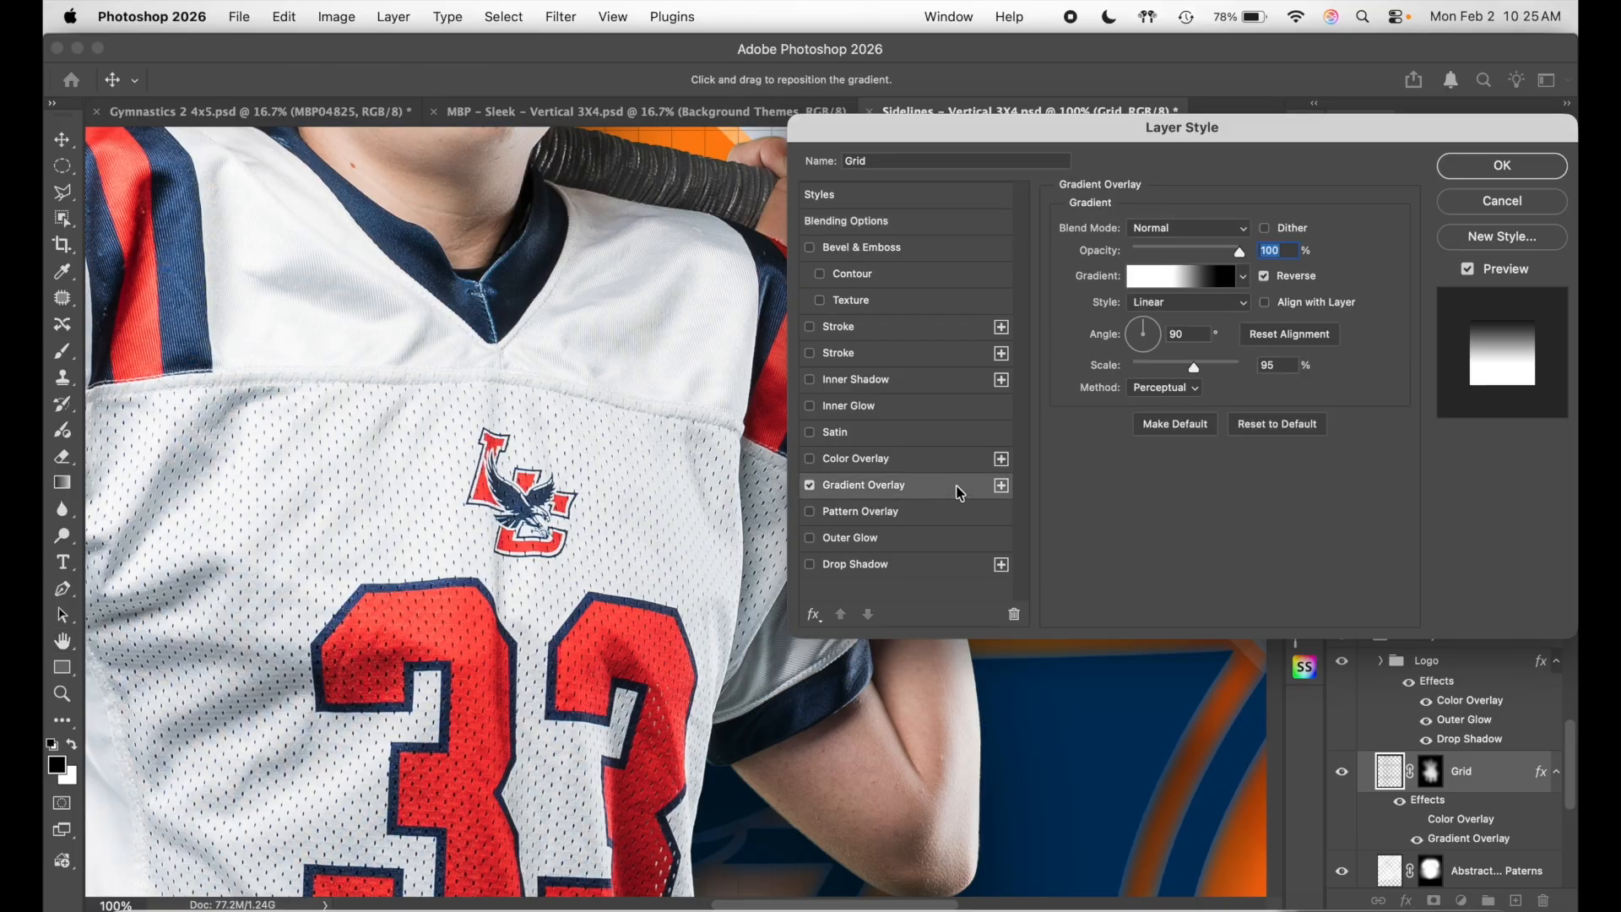
click(1207, 279)
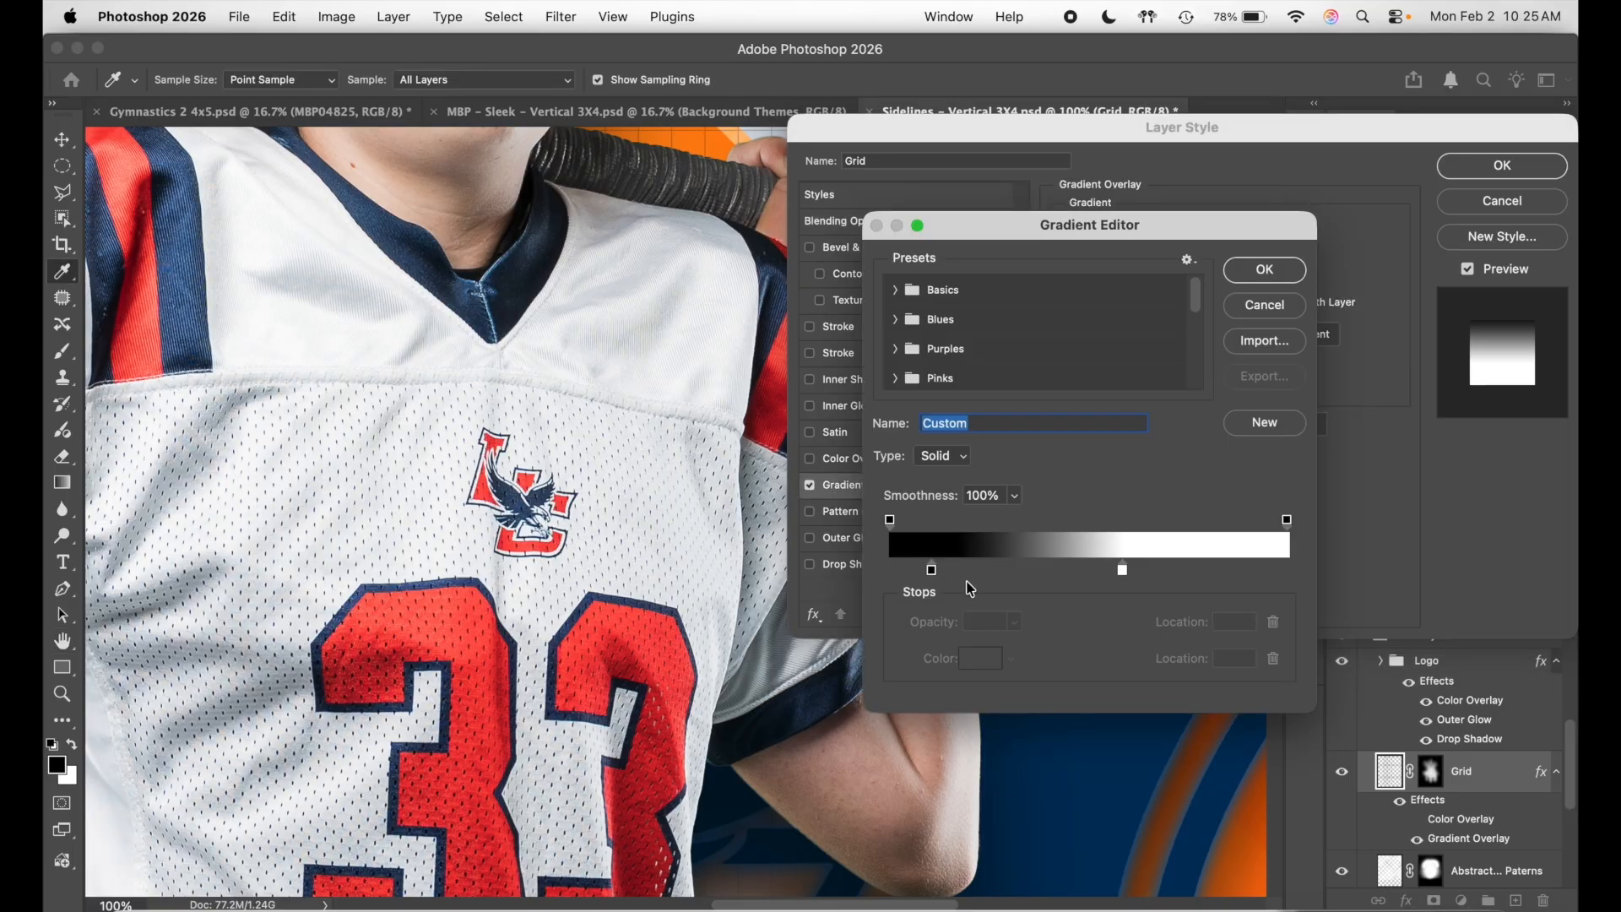
scroll(758, 563, down, 10)
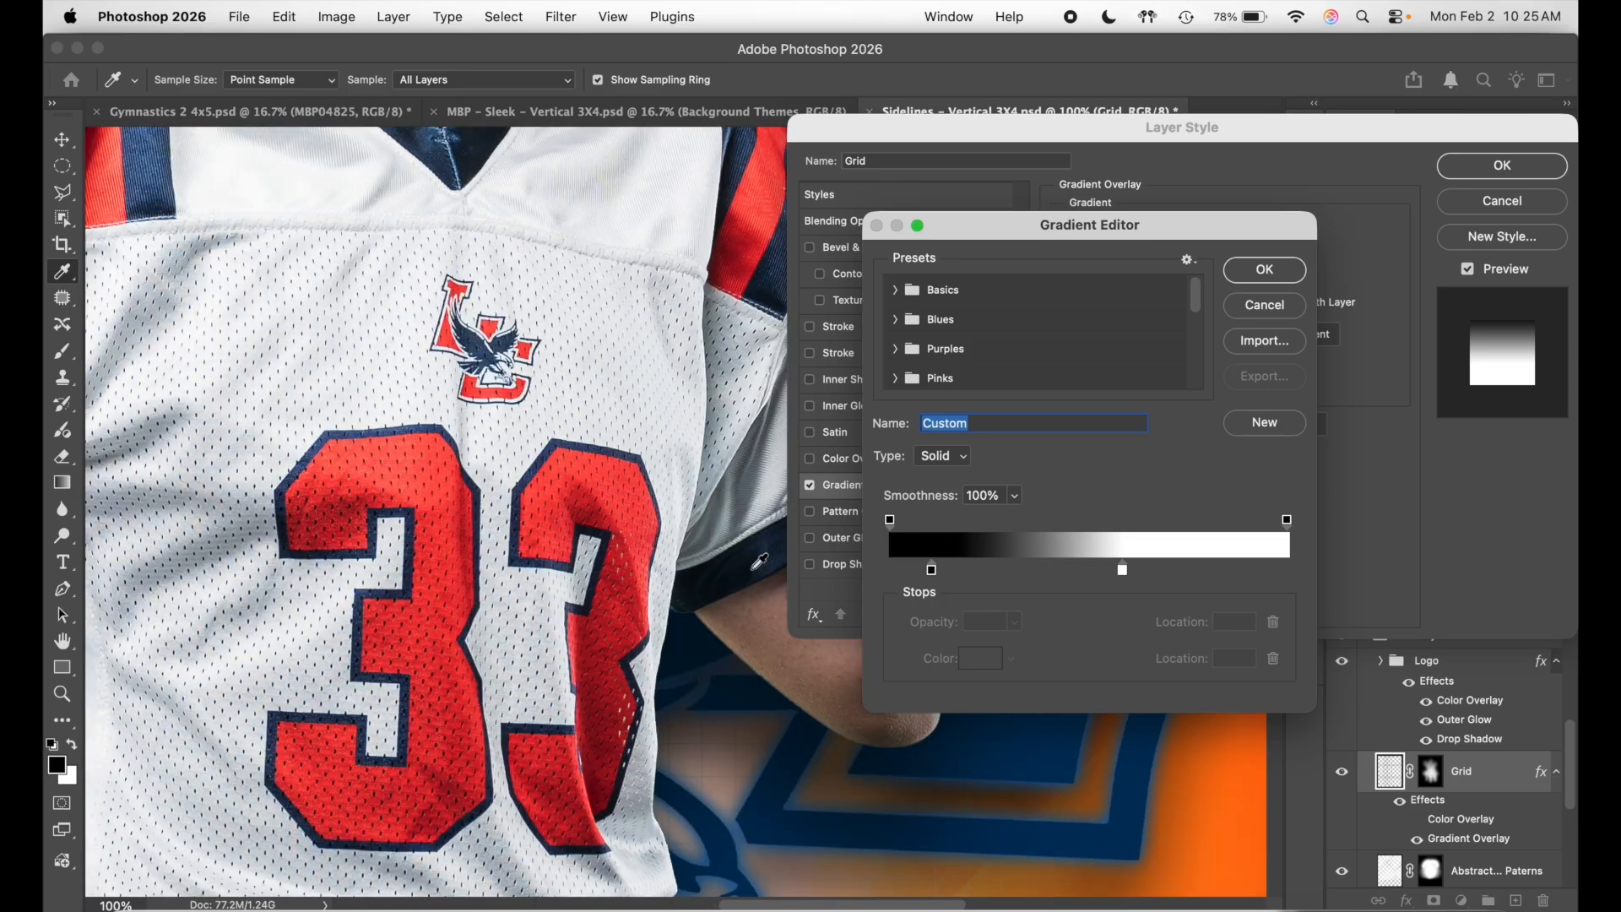
scroll(758, 562, down, 3)
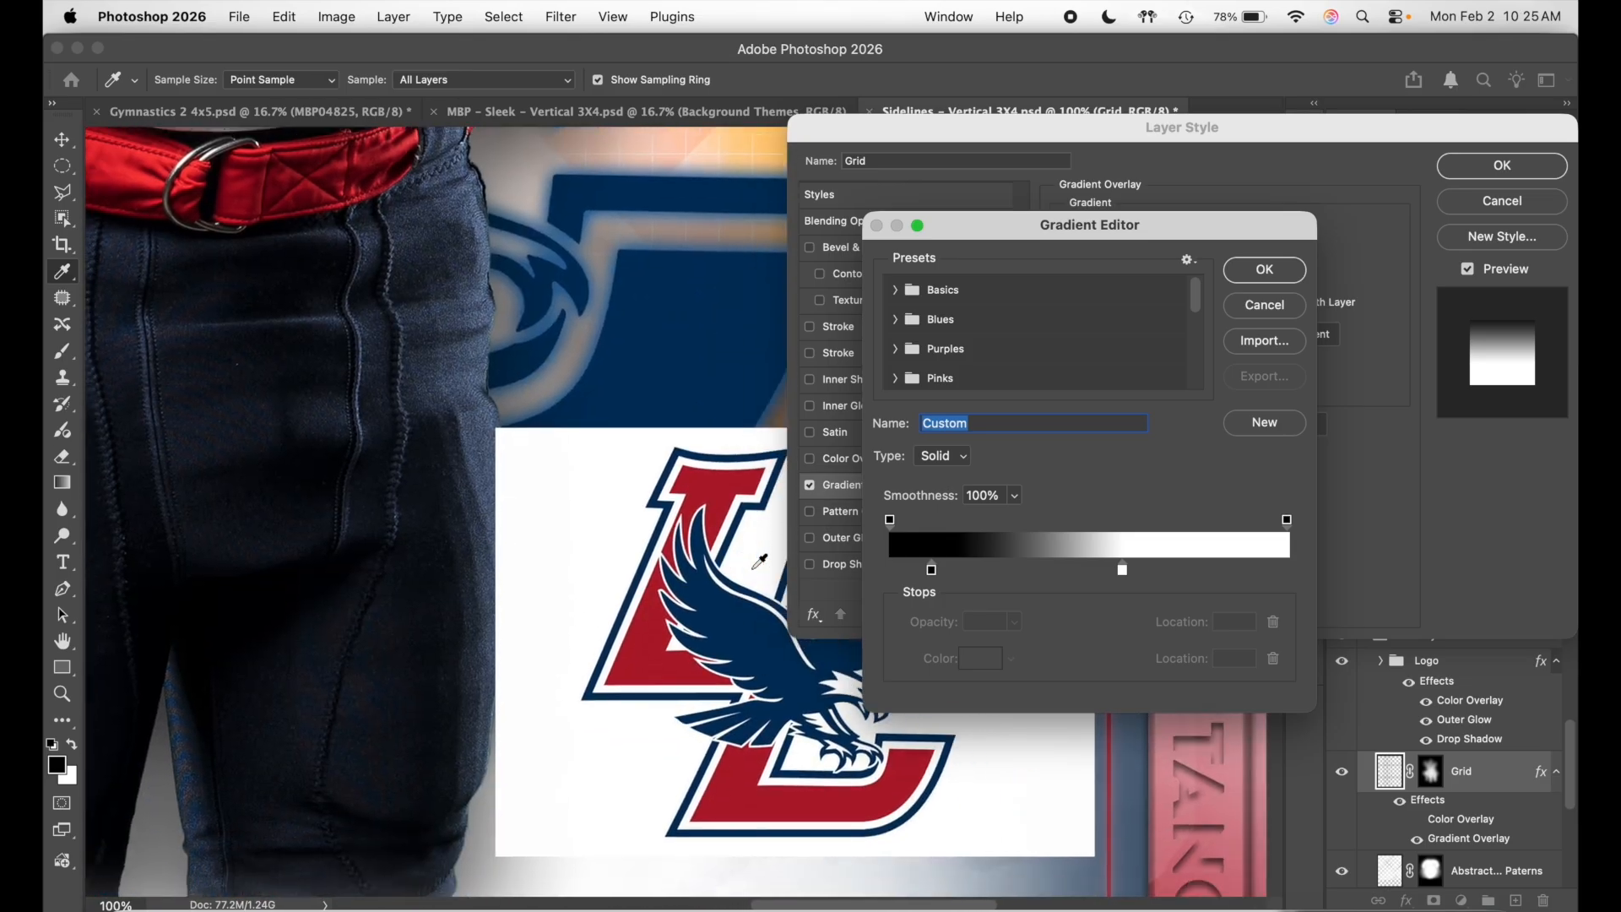
- Recolour the gradient's dark left stop to navy #00223f sampled from the eagle, and apply
click(932, 572)
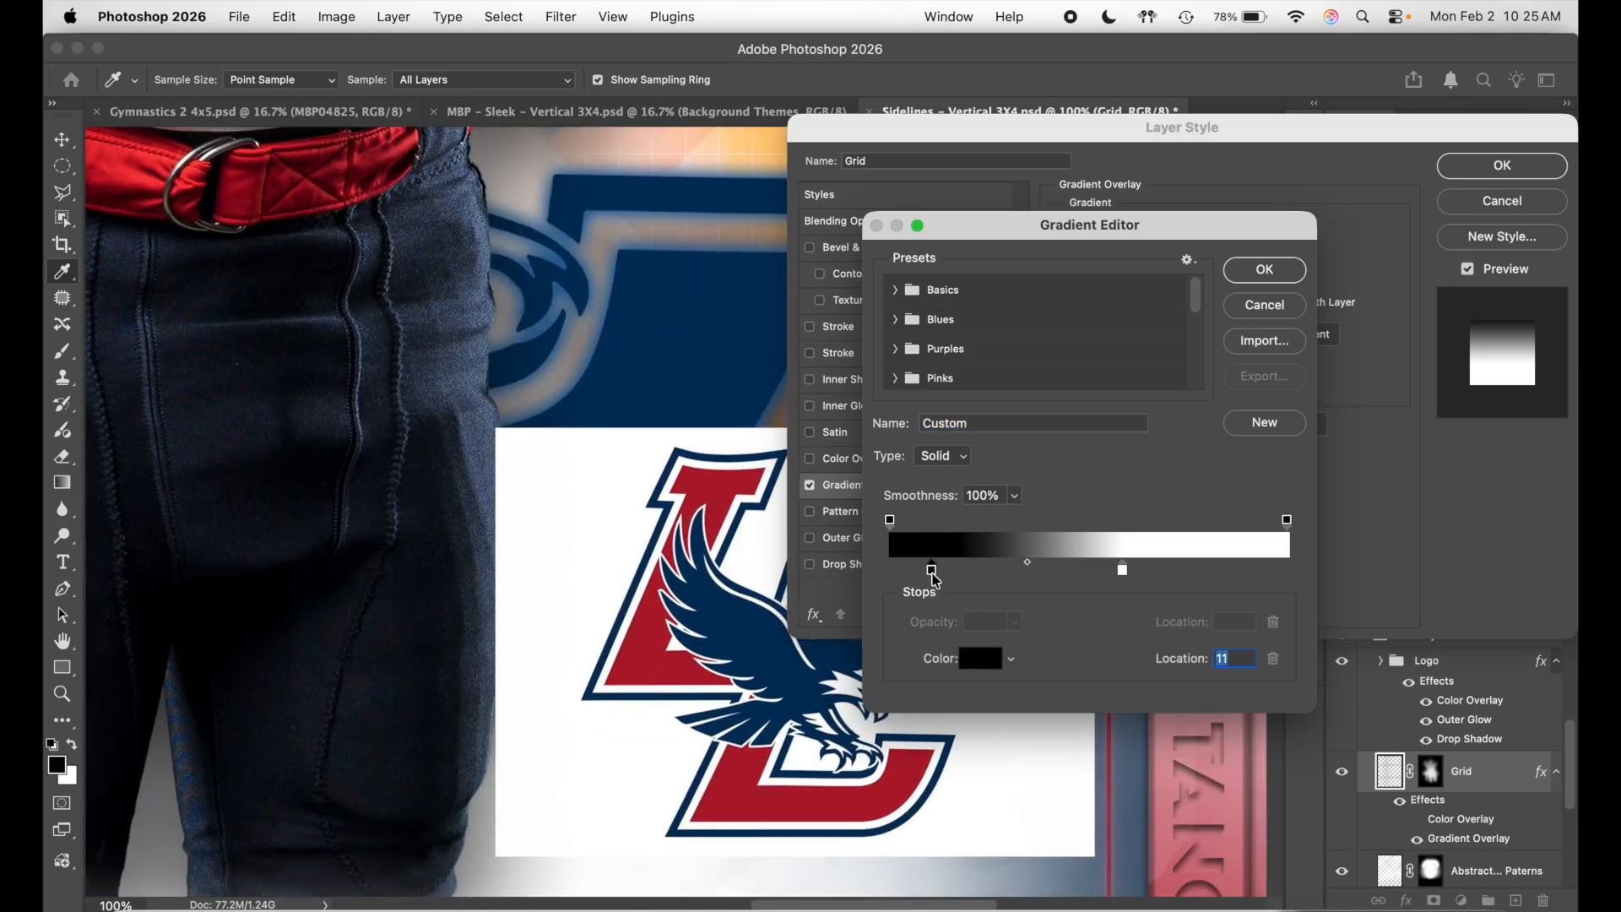
click(973, 658)
click(778, 635)
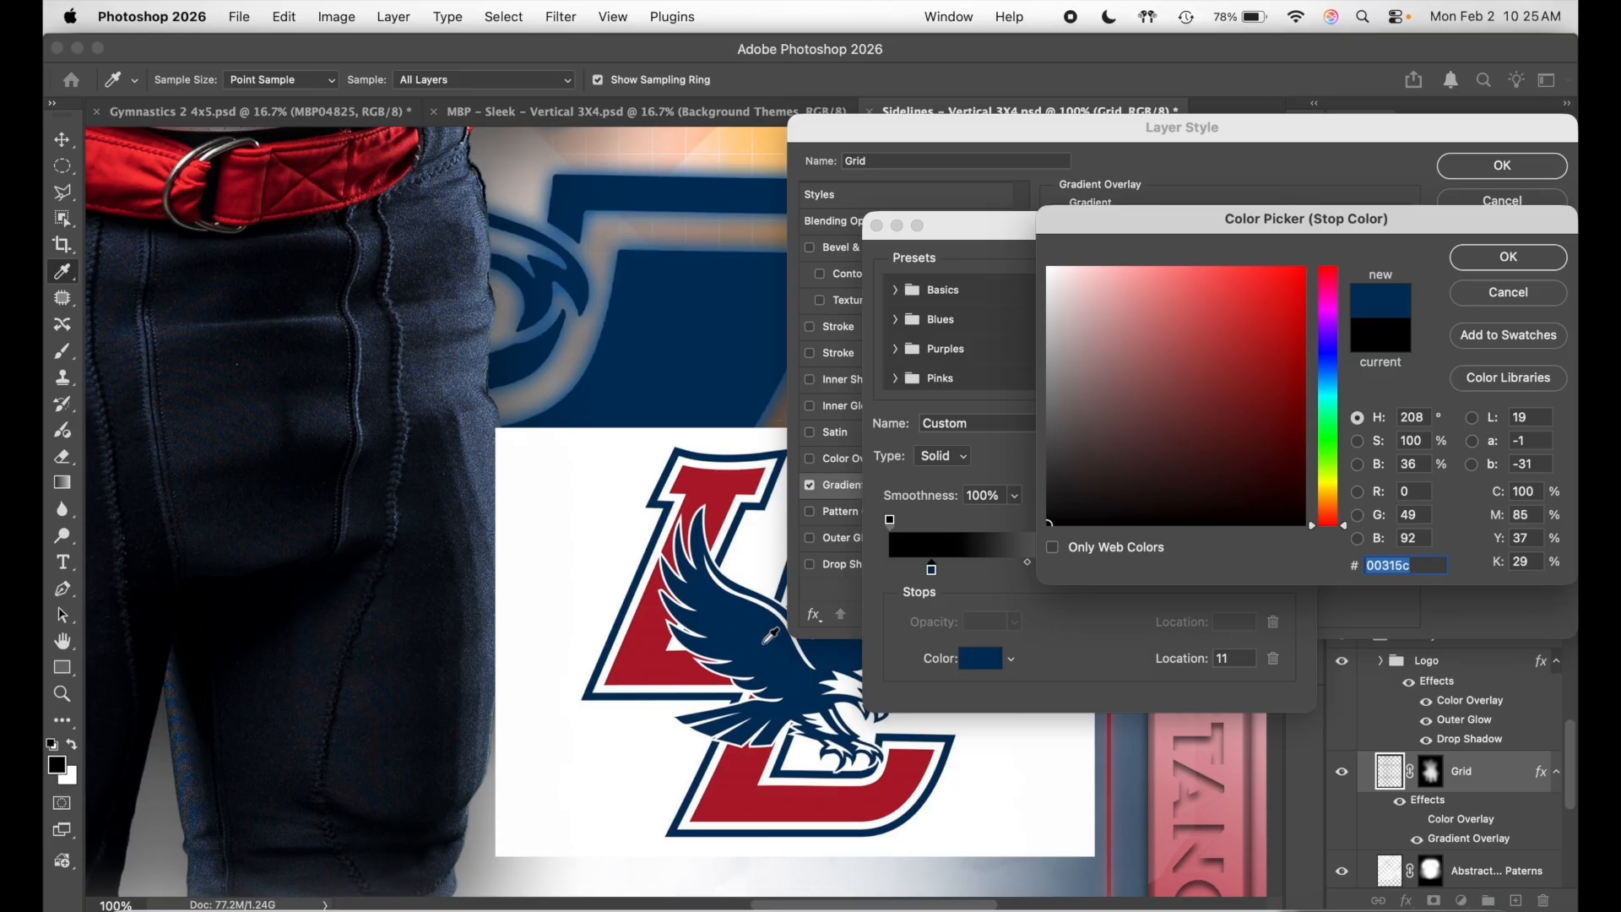
click(1309, 469)
click(1511, 257)
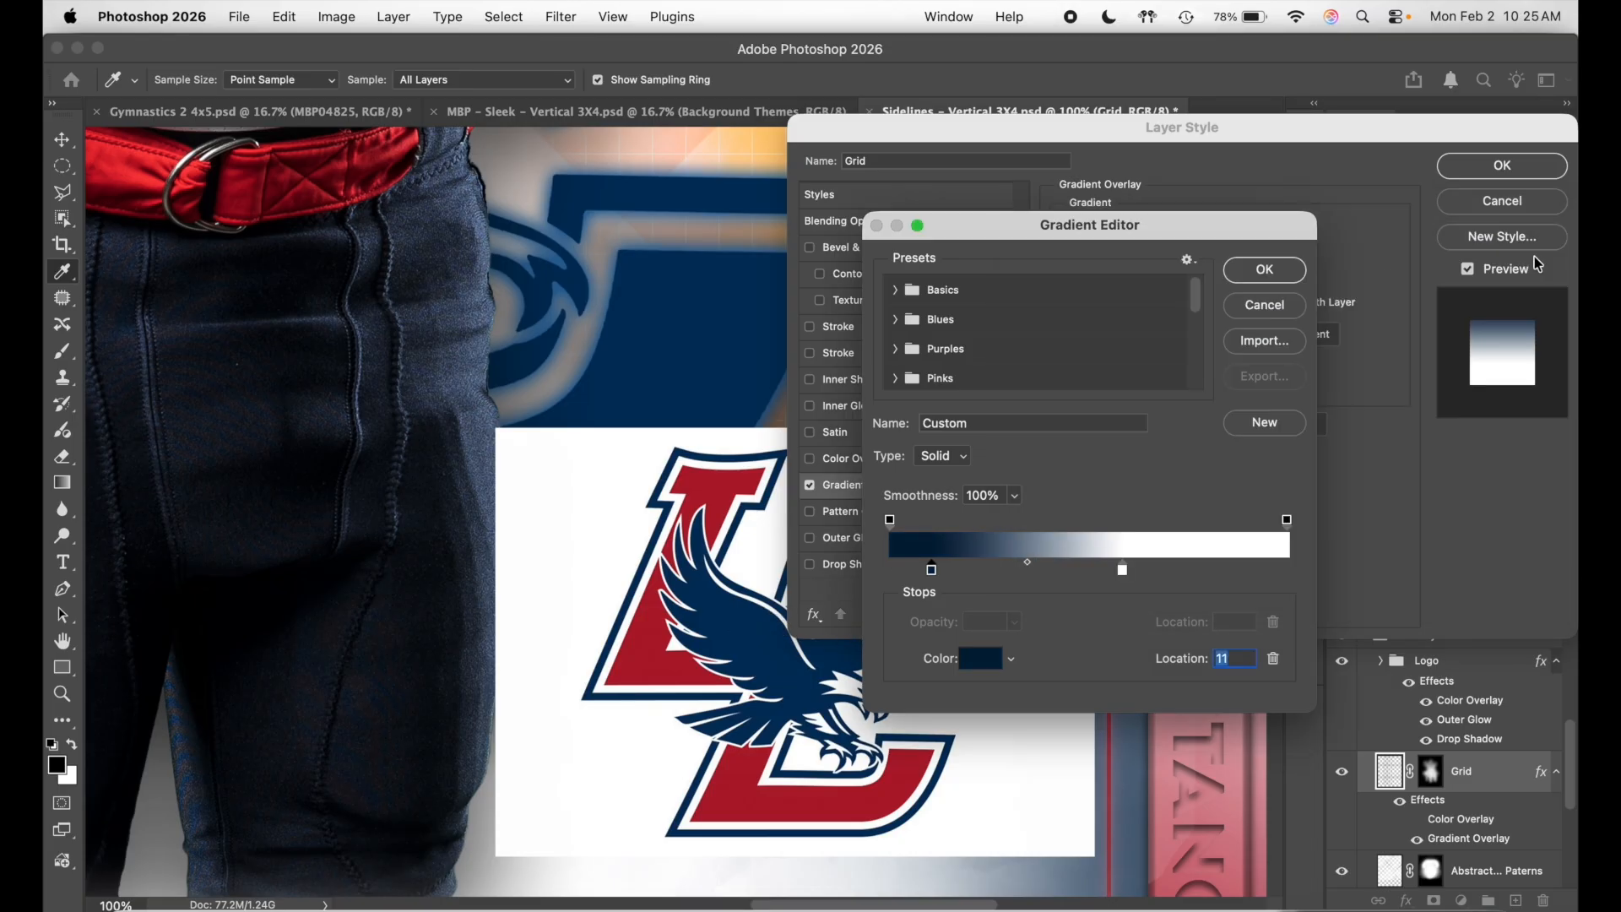
click(1292, 266)
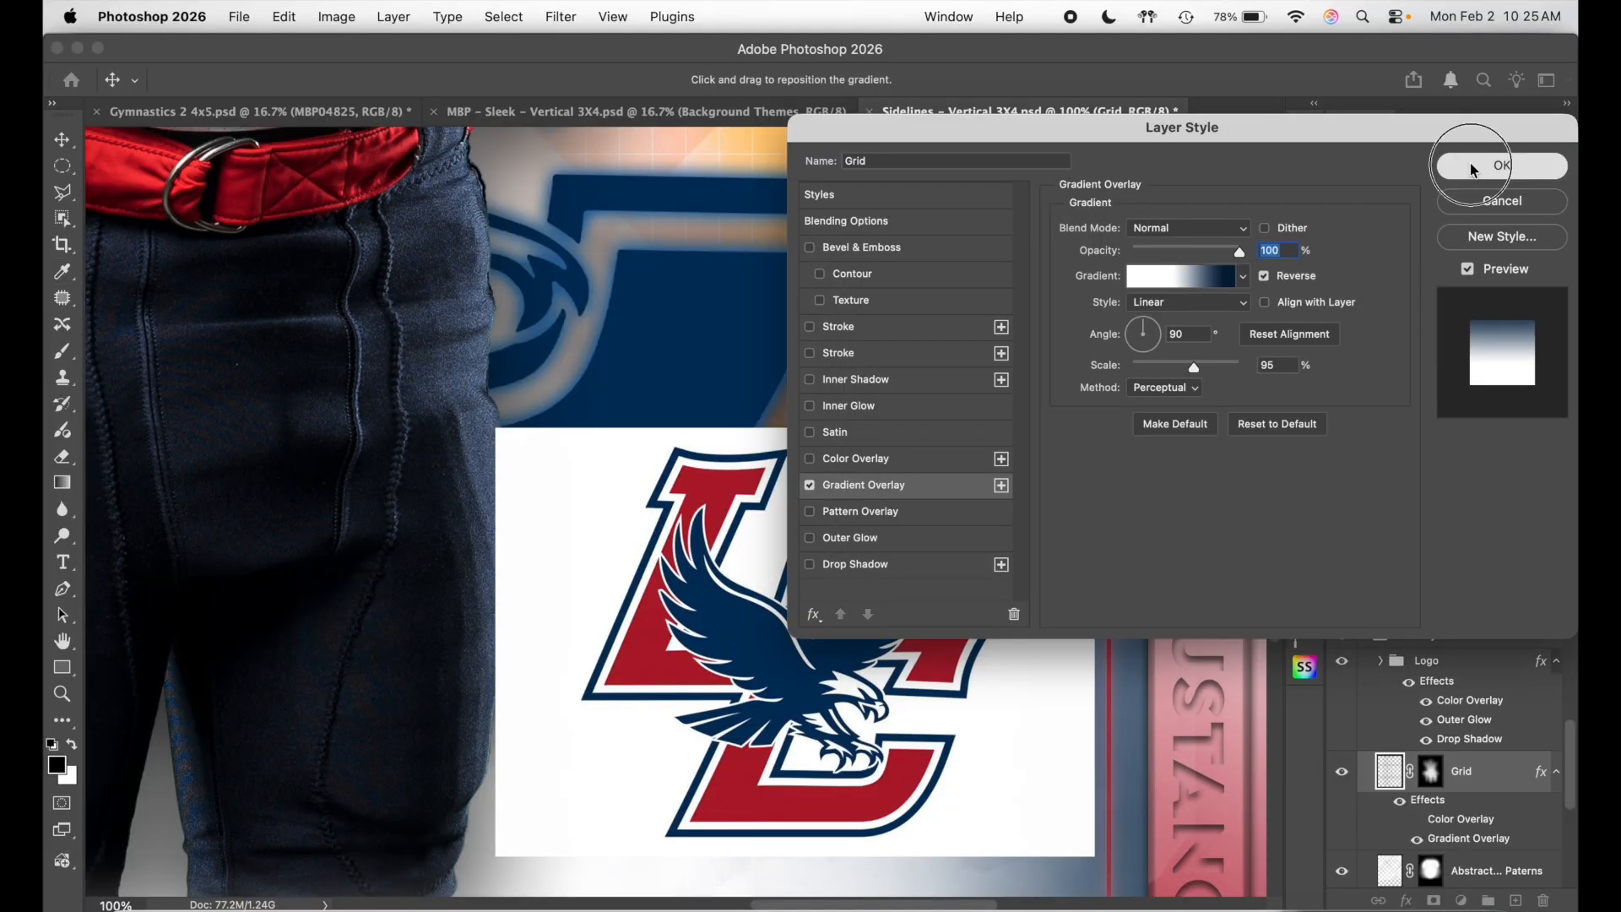
click(1494, 166)
scroll(831, 337, up, 10)
scroll(831, 337, up, 10)
scroll(832, 338, left, 5)
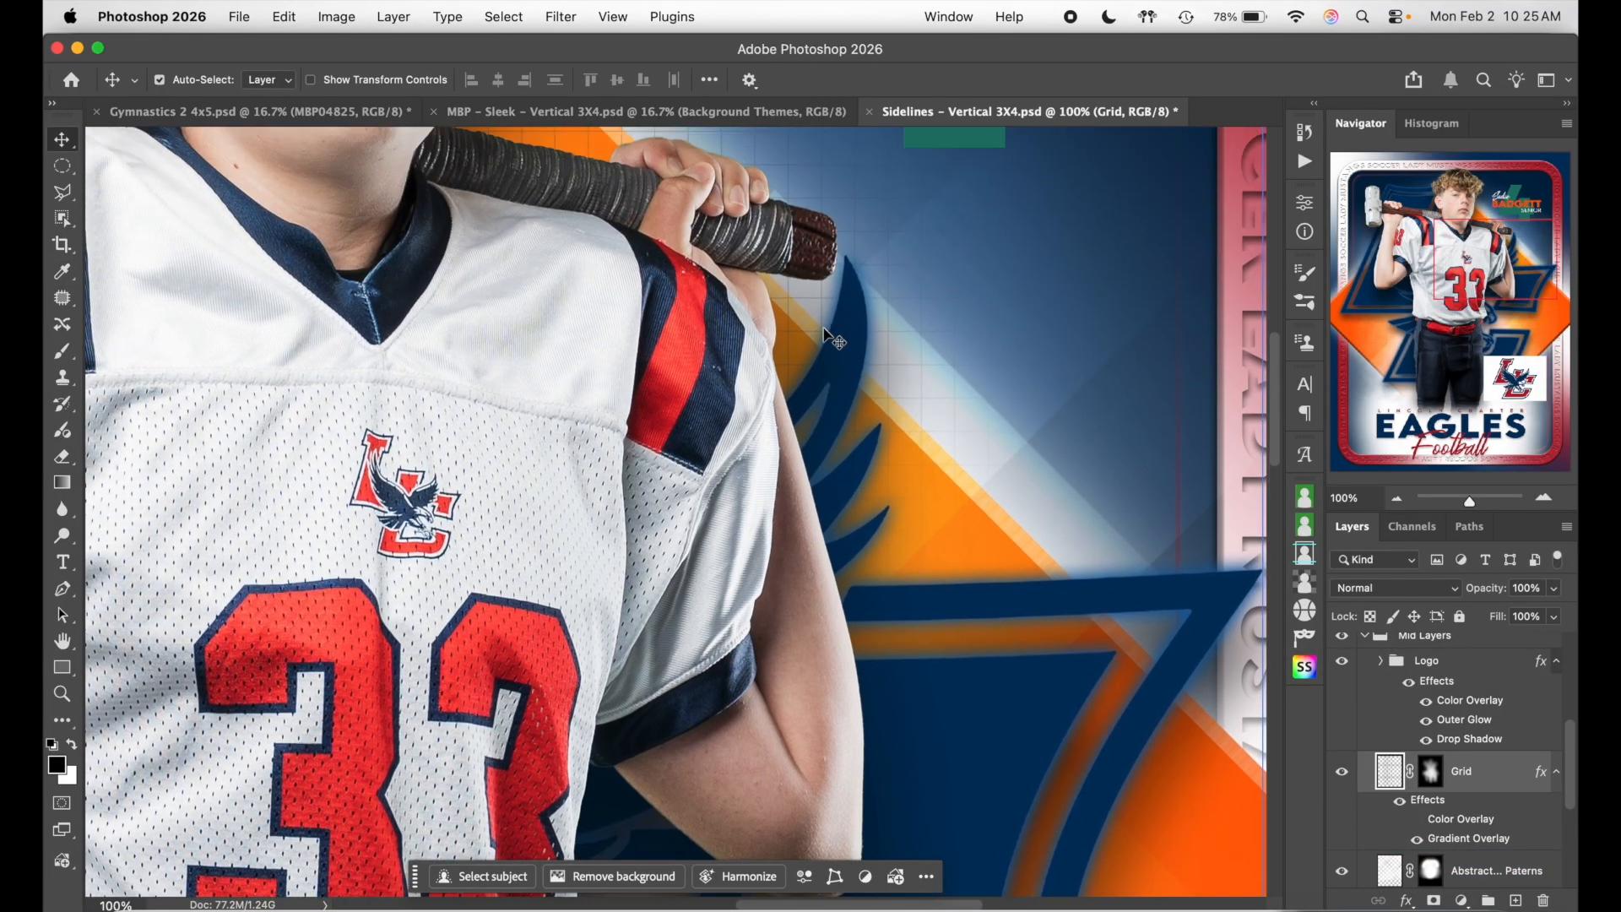
scroll(861, 266, up, 10)
scroll(861, 266, left, 5)
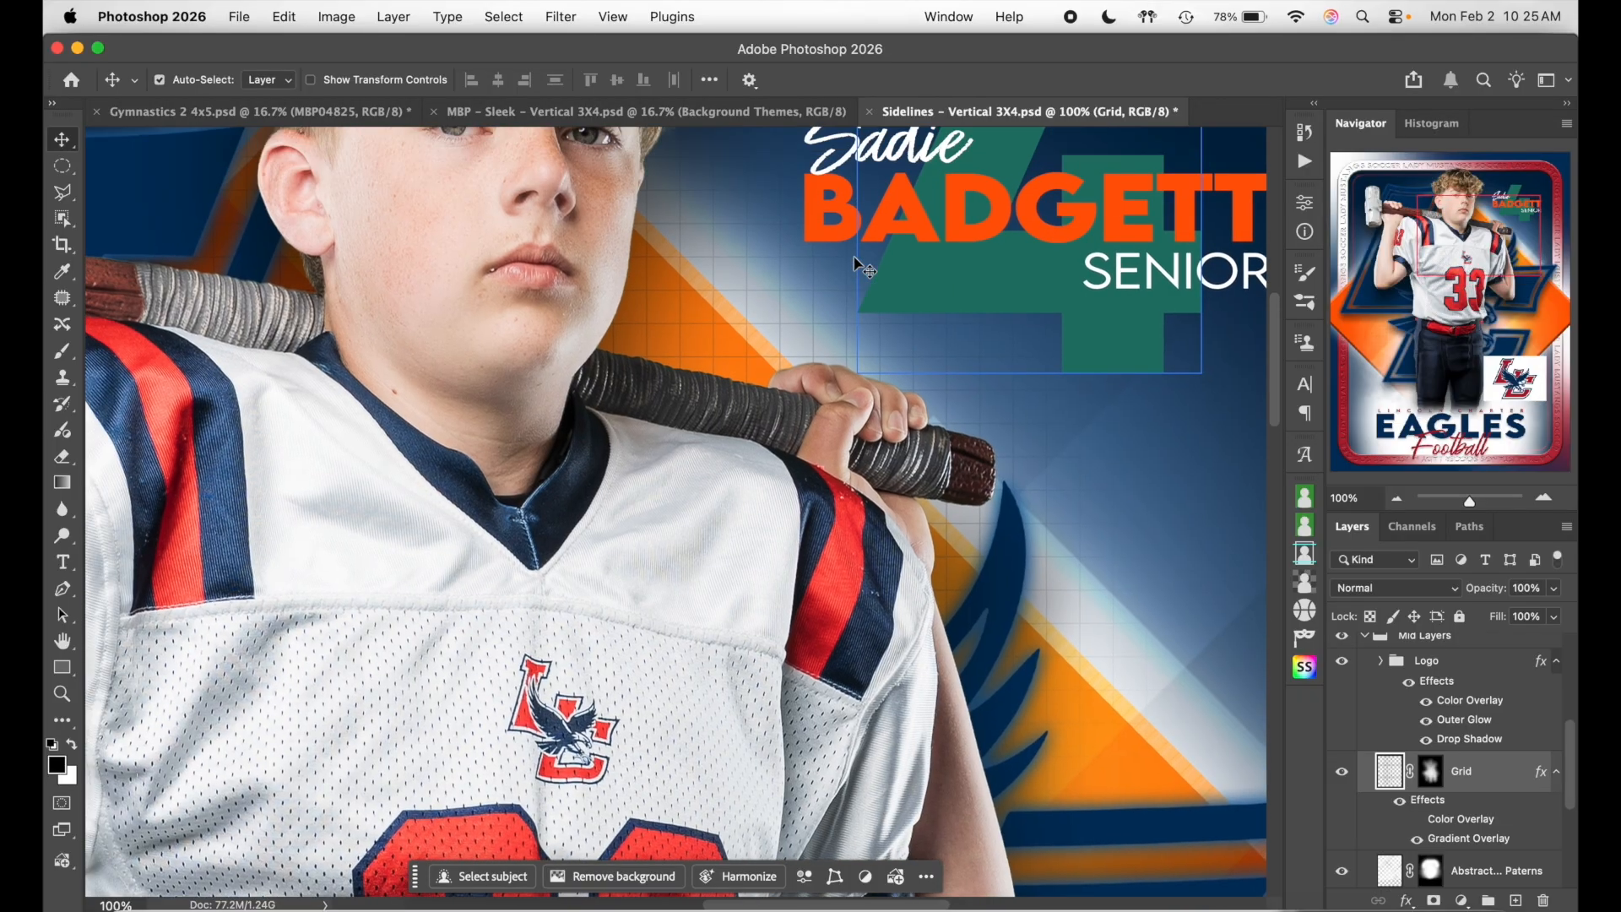
scroll(861, 266, down, 5)
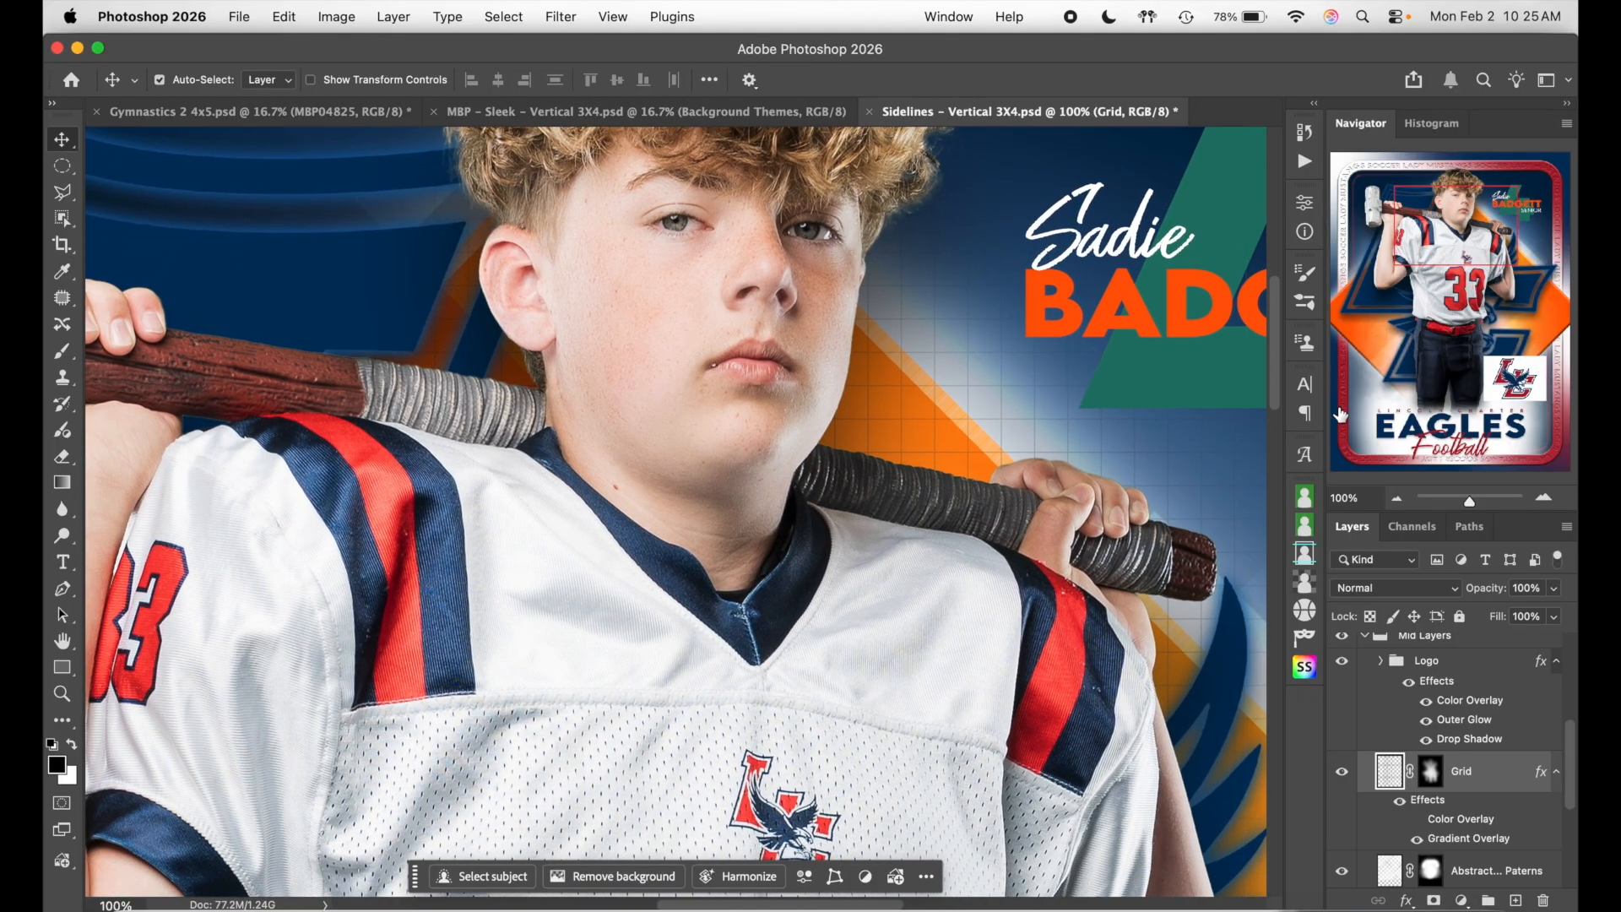
click(1396, 498)
click(1395, 498)
click(1394, 507)
scroll(1038, 598, down, 5)
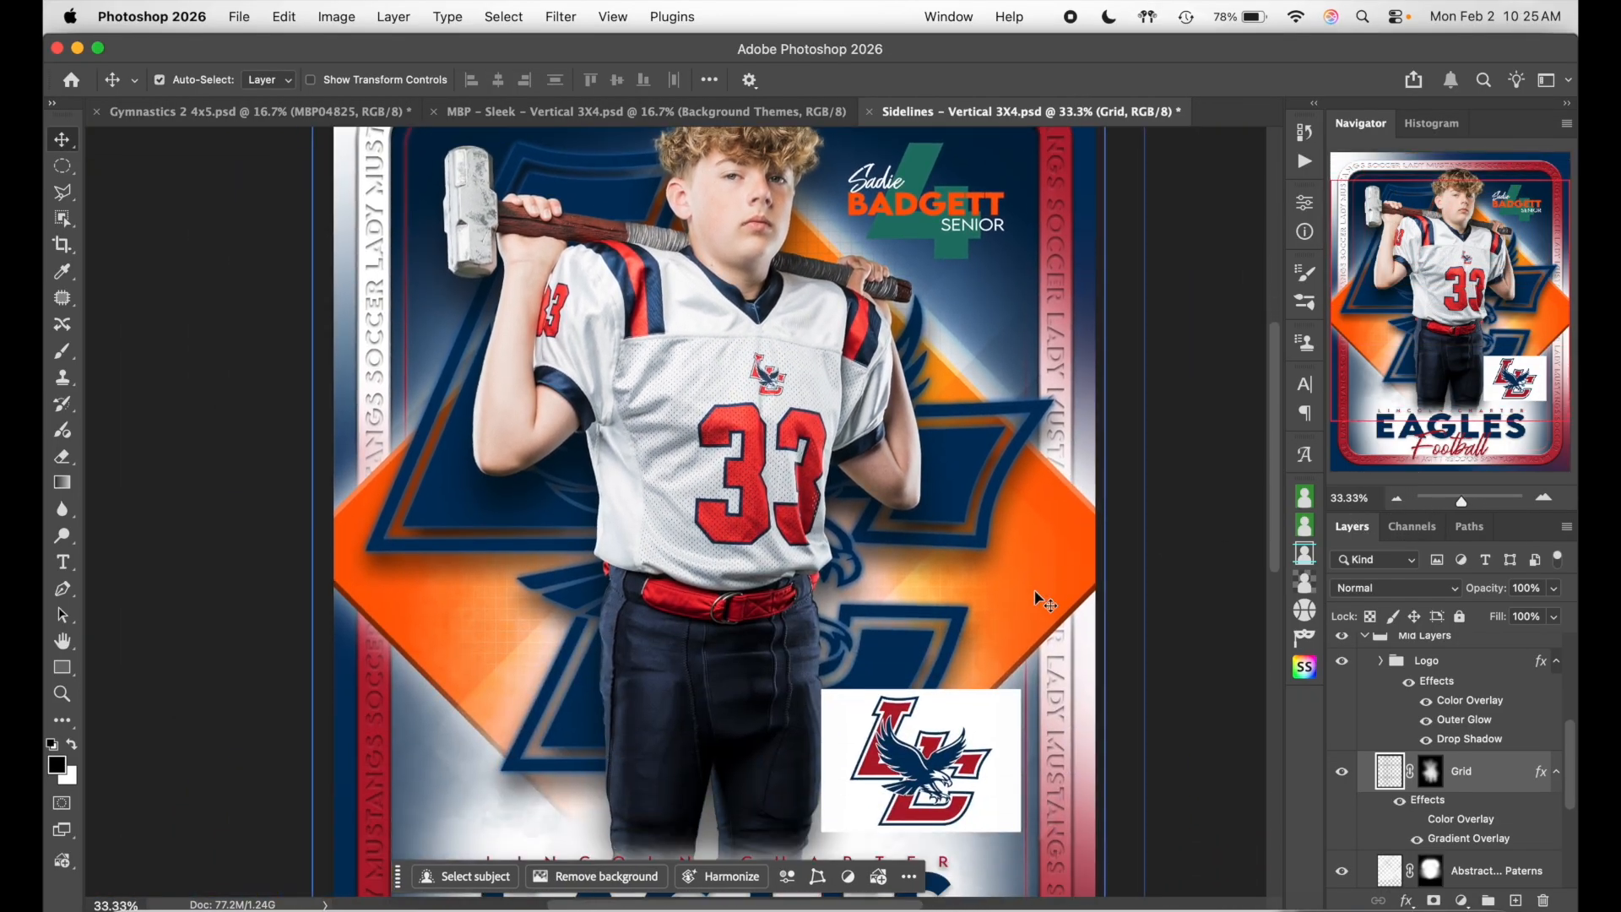
scroll(1458, 787, down, 2)
scroll(1457, 787, down, 1)
click(1425, 793)
click(1342, 791)
click(1342, 792)
scroll(1049, 557, up, 3)
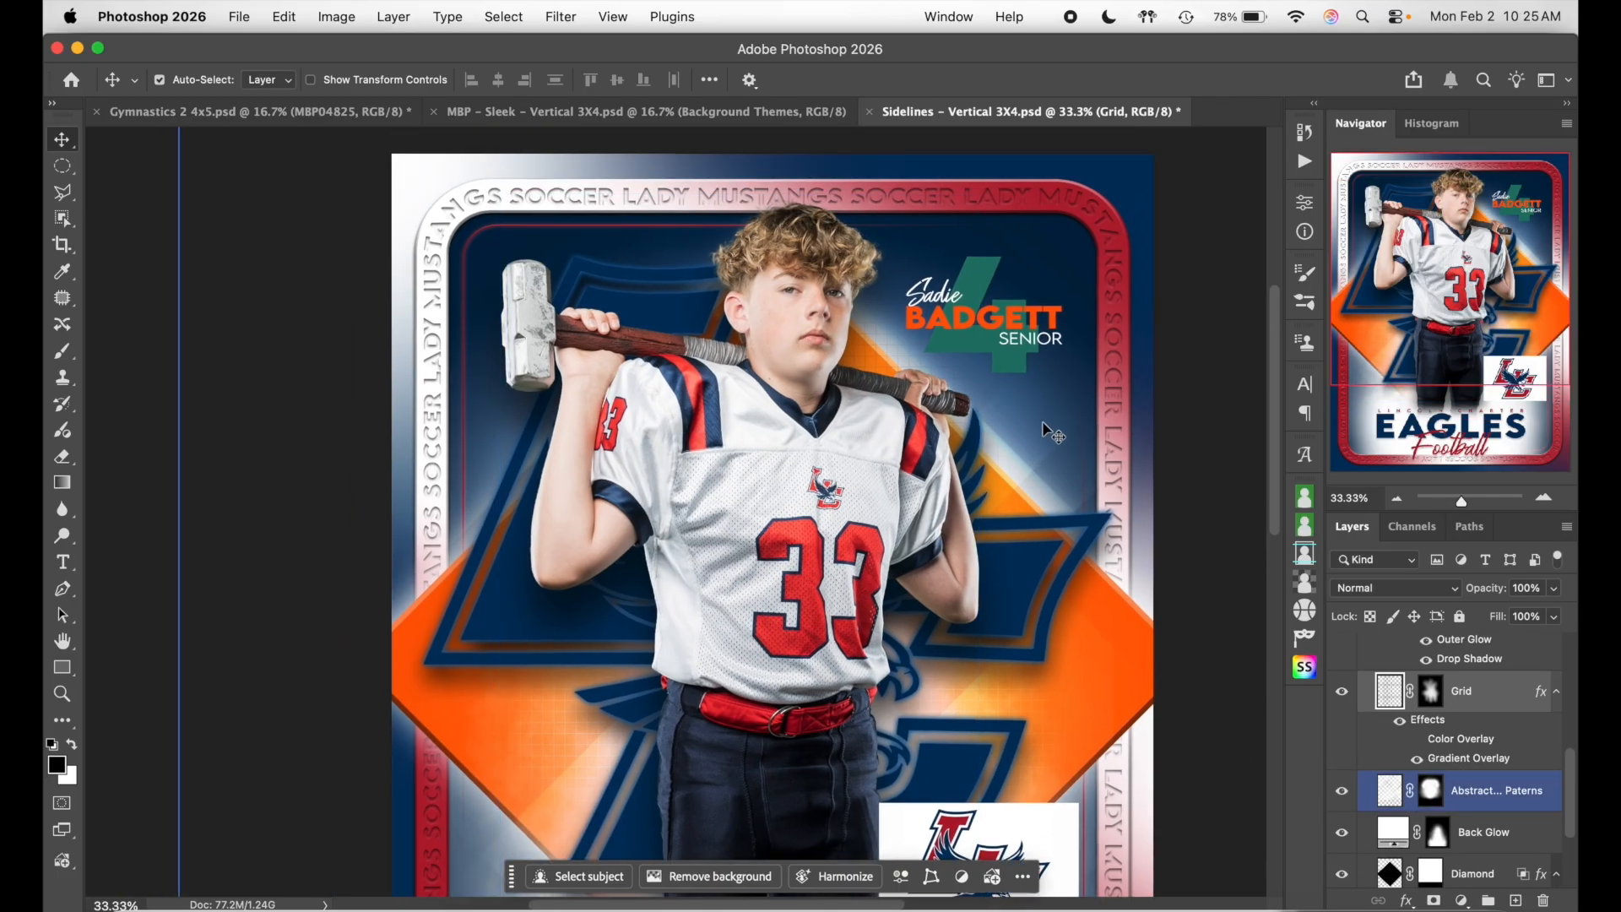
scroll(1047, 433, down, 4)
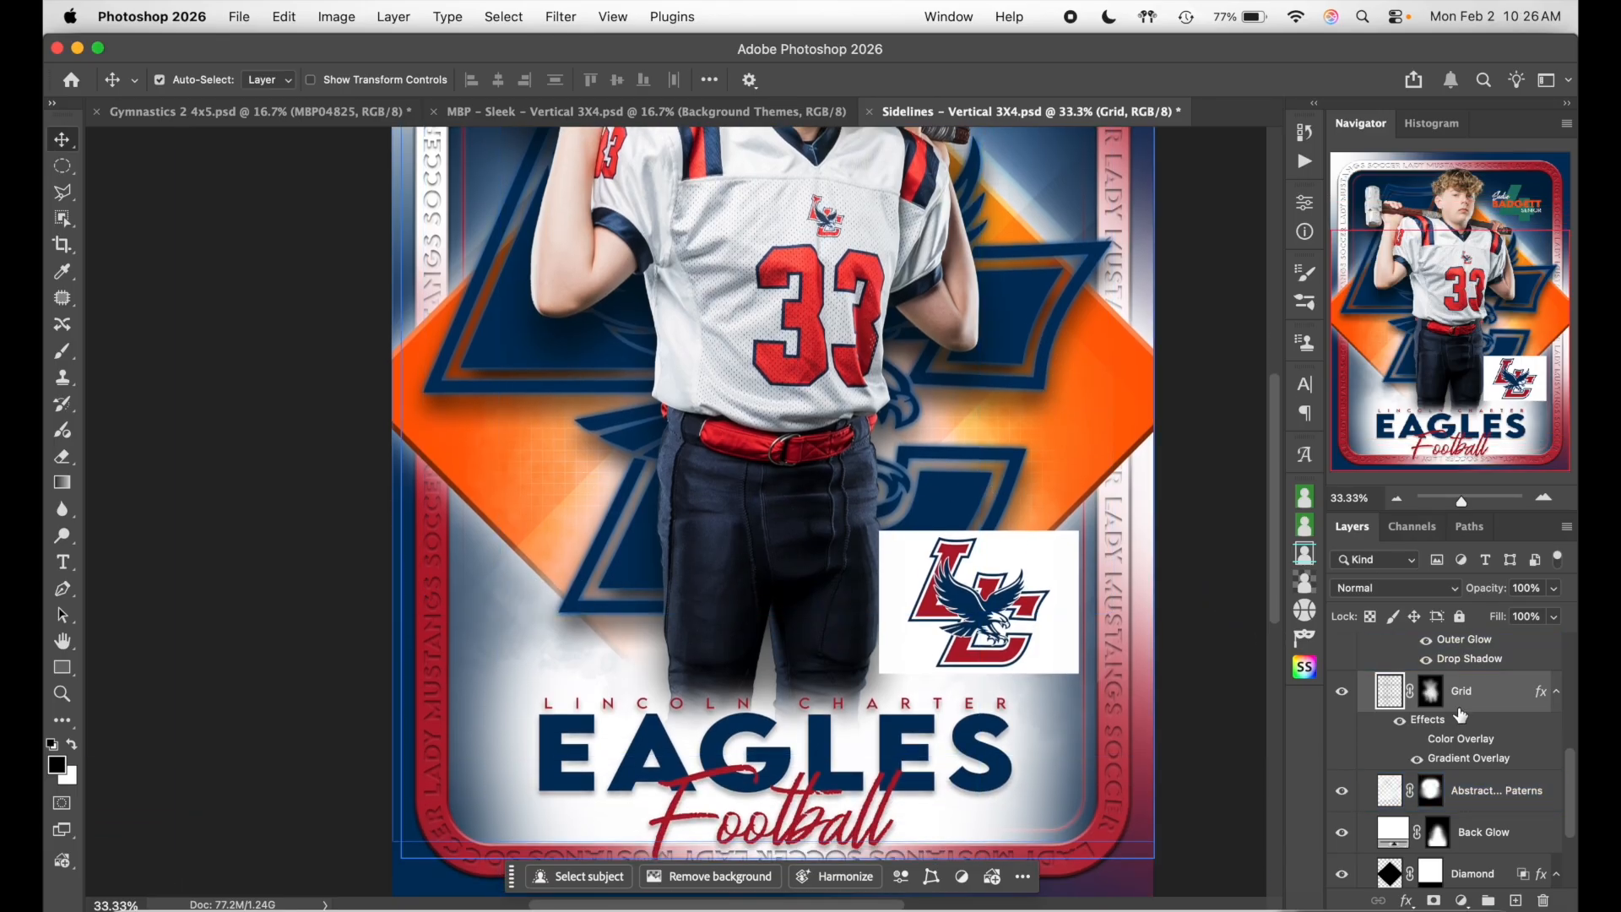
click(1343, 791)
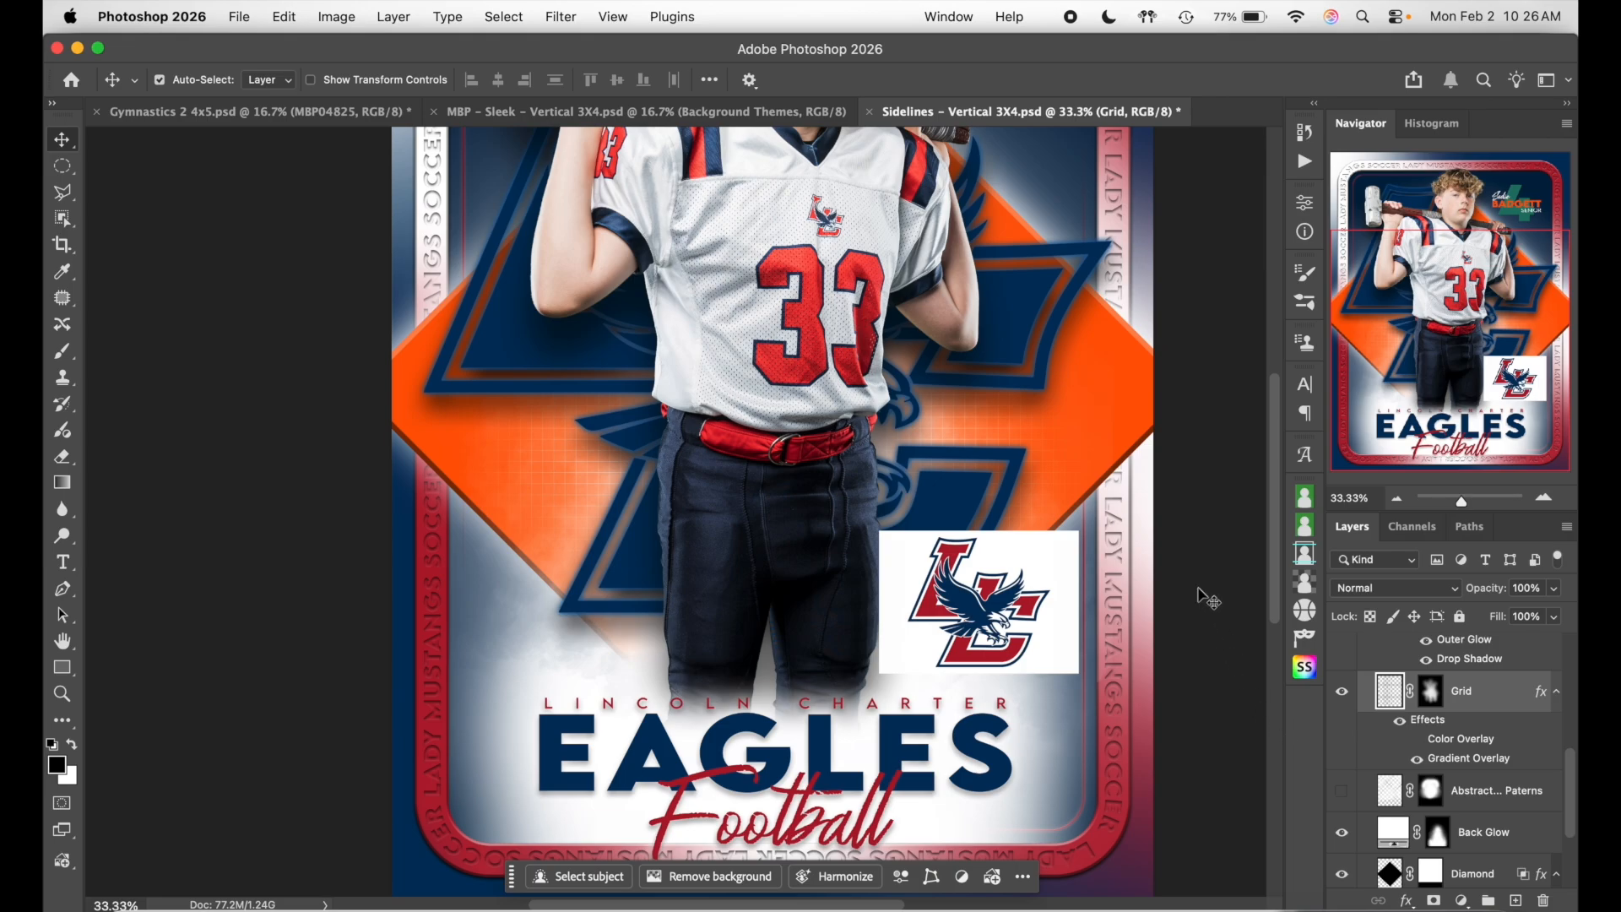
scroll(1209, 601, up, 3)
click(1342, 793)
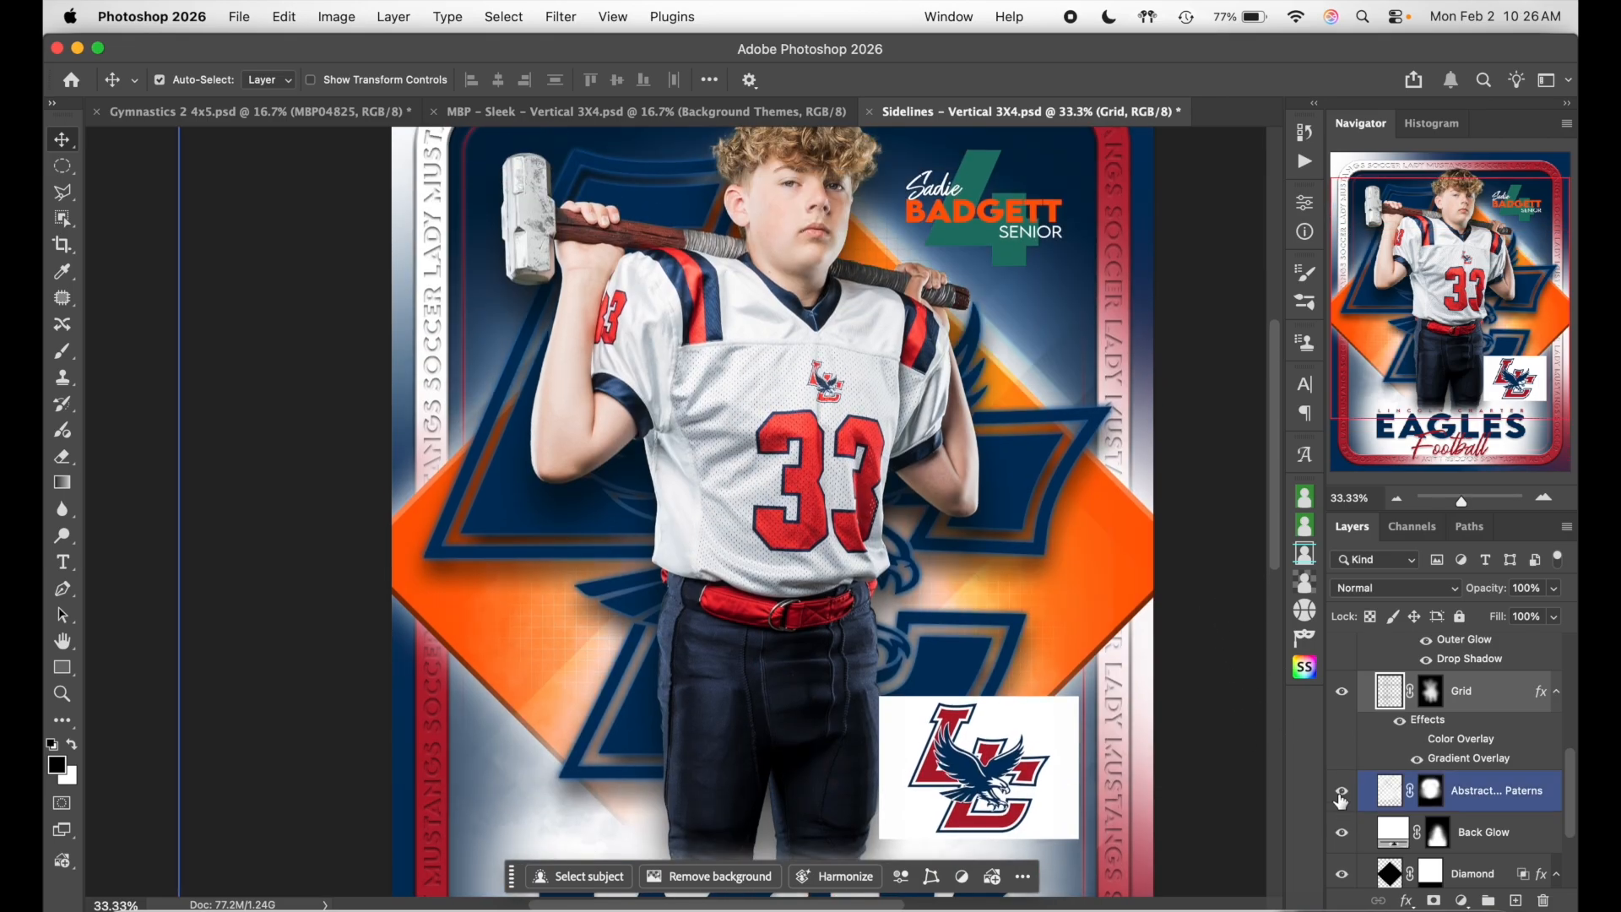
click(1341, 797)
click(1341, 793)
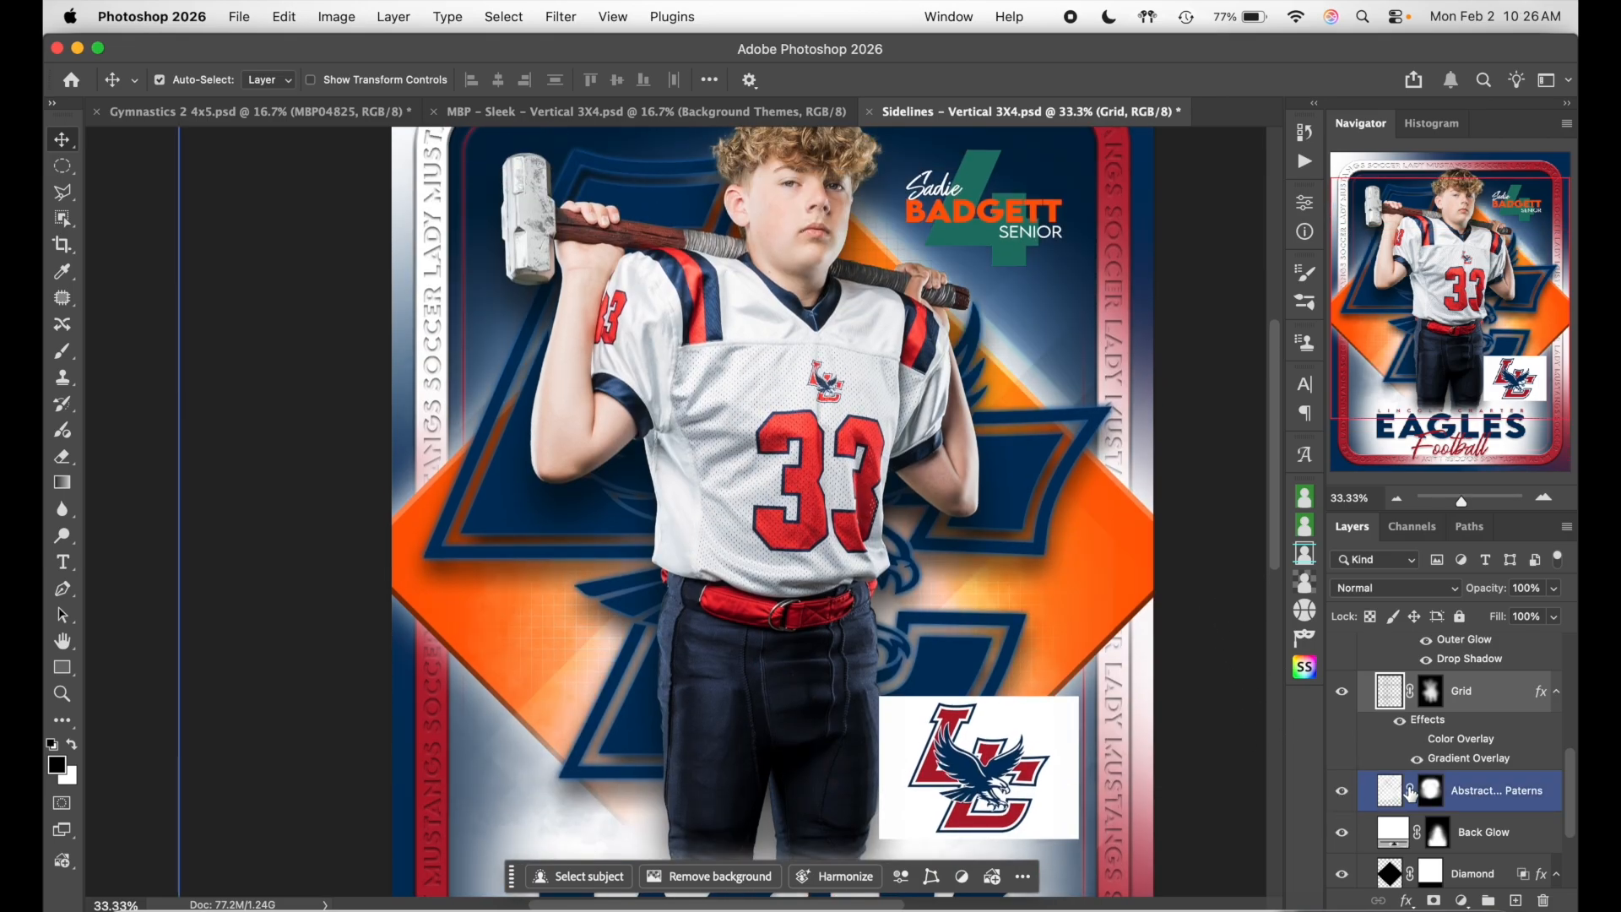
scroll(1517, 796, down, 1)
click(1517, 795)
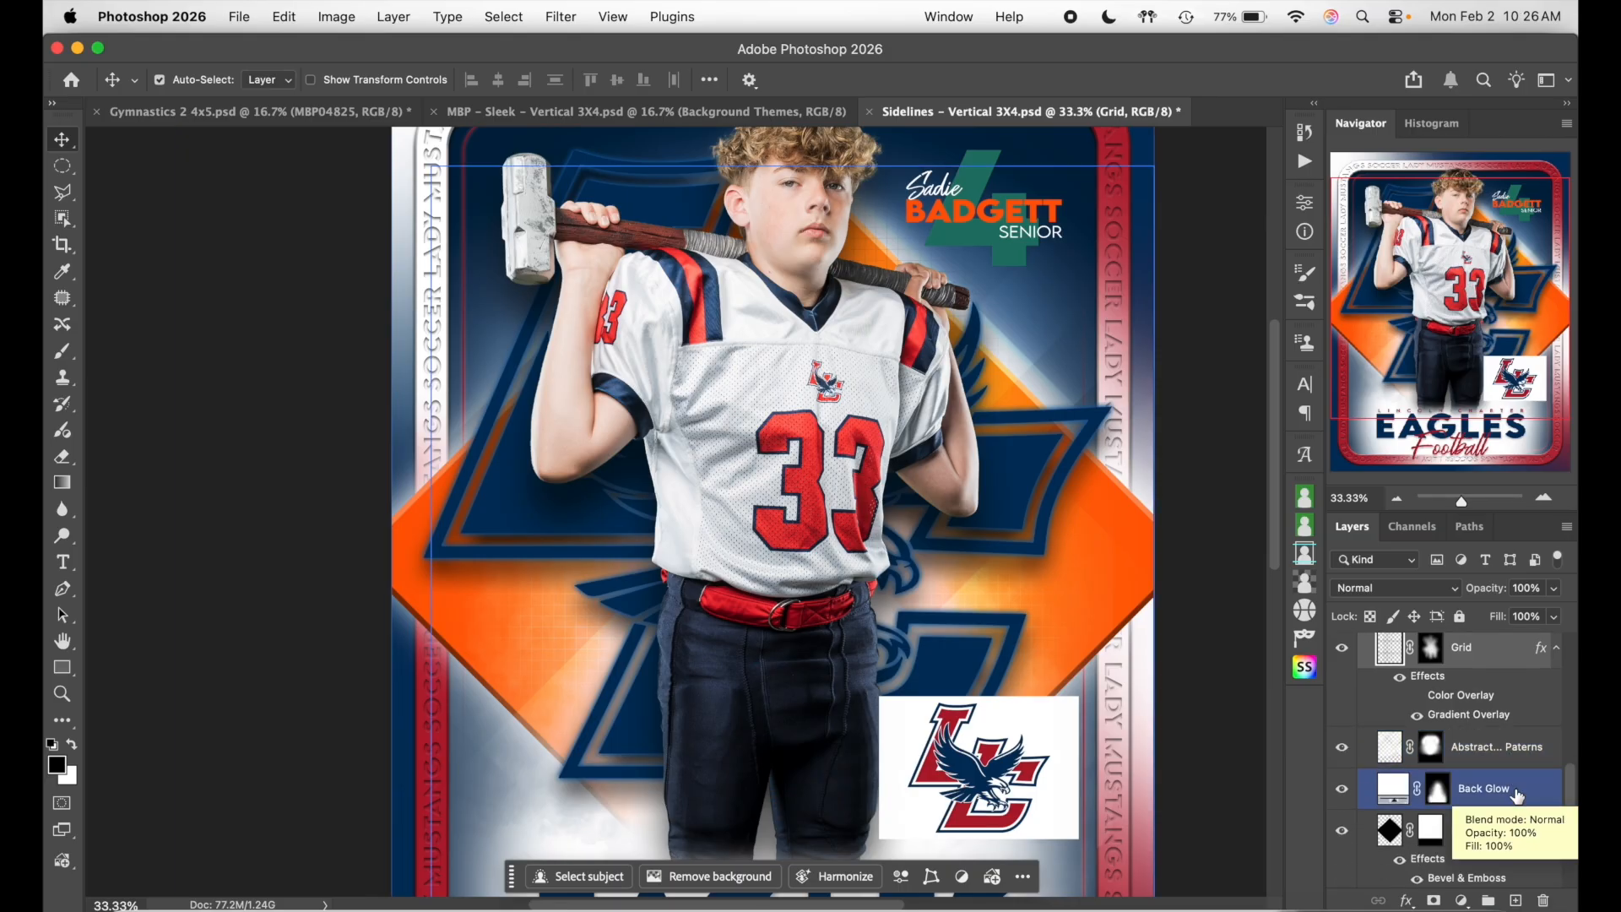
click(1342, 790)
click(1342, 792)
scroll(1342, 791, down, 5)
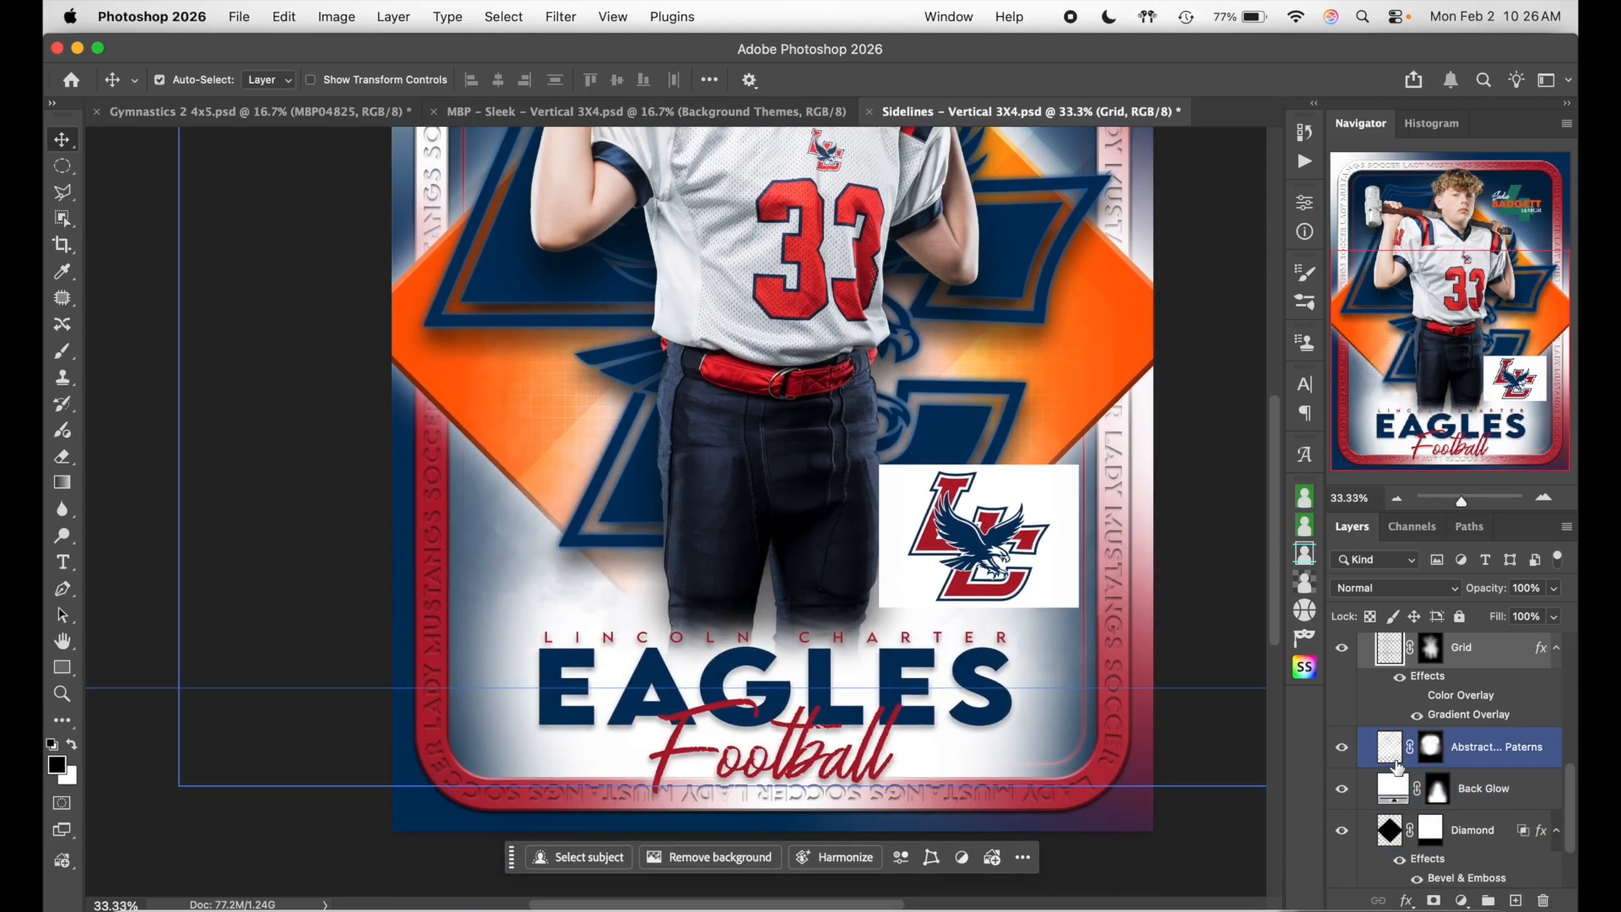
click(1531, 754)
click(1530, 784)
click(1527, 755)
click(1525, 778)
click(1526, 751)
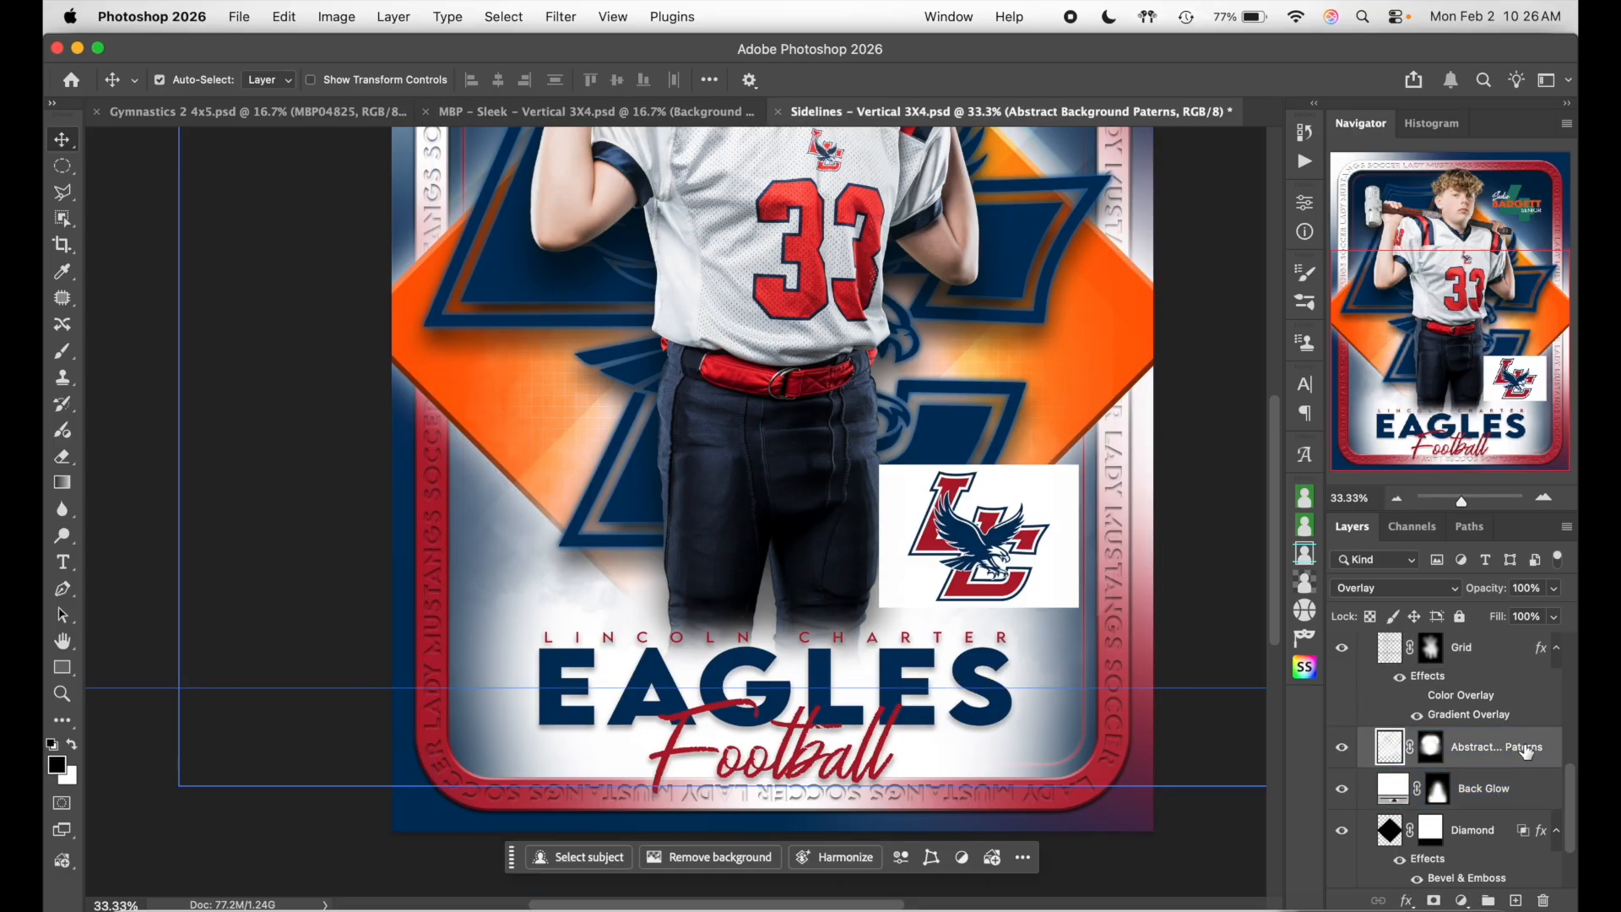
click(1525, 774)
click(1543, 751)
- Try a pure red (ff0000) Color Overlay on the Abstract Background Paterns layer
double_click(1552, 753)
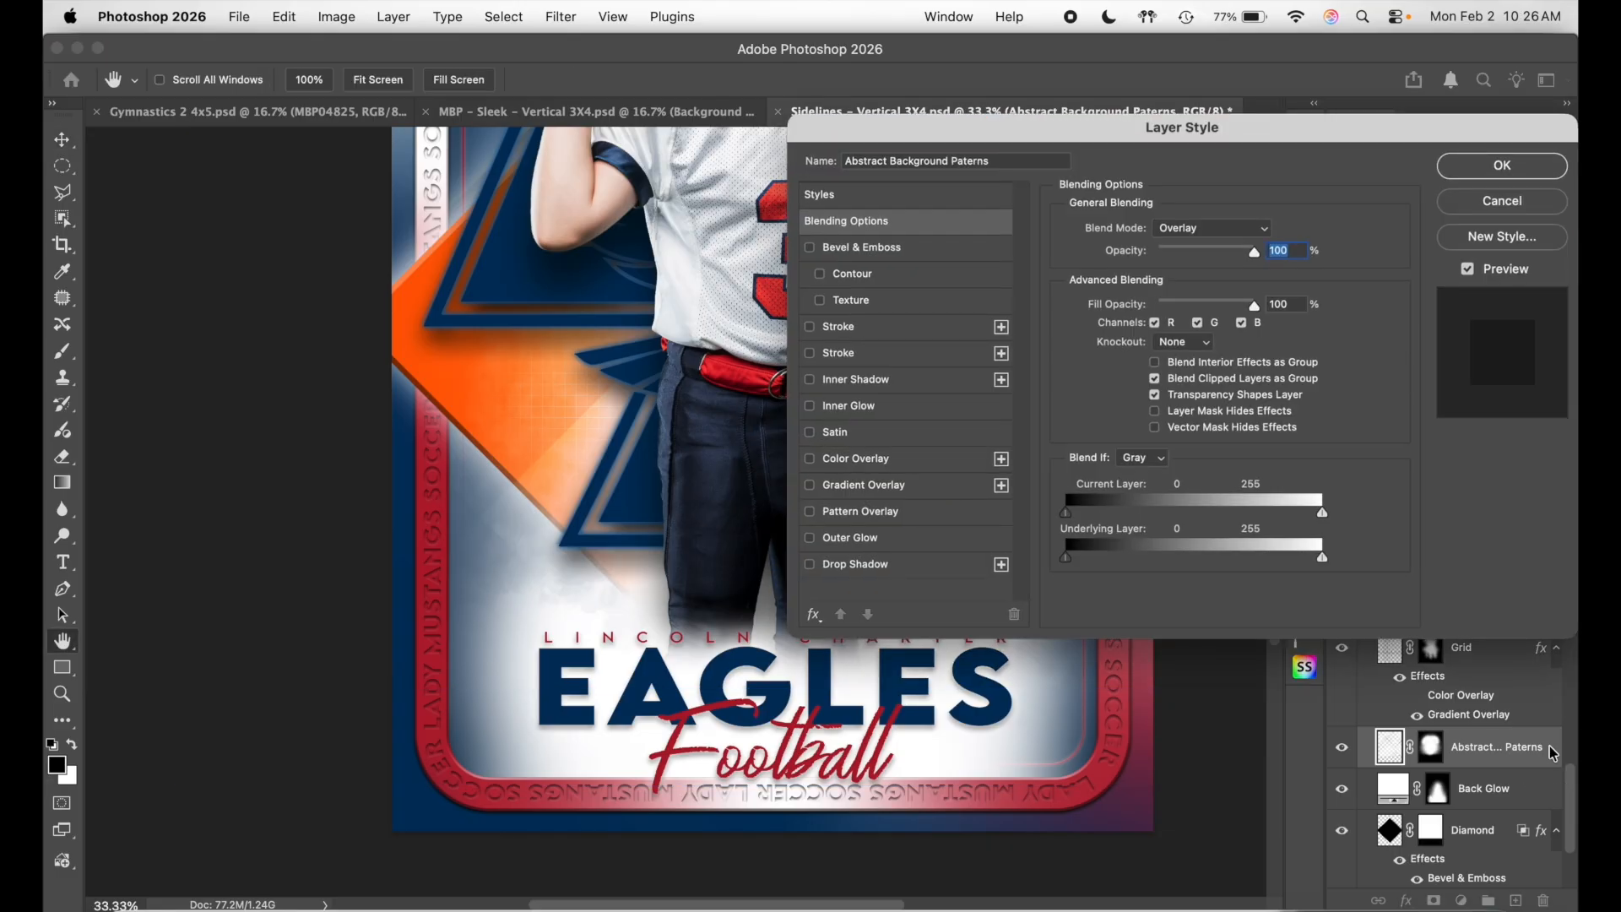
scroll(626, 523, up, 5)
scroll(626, 523, right, 5)
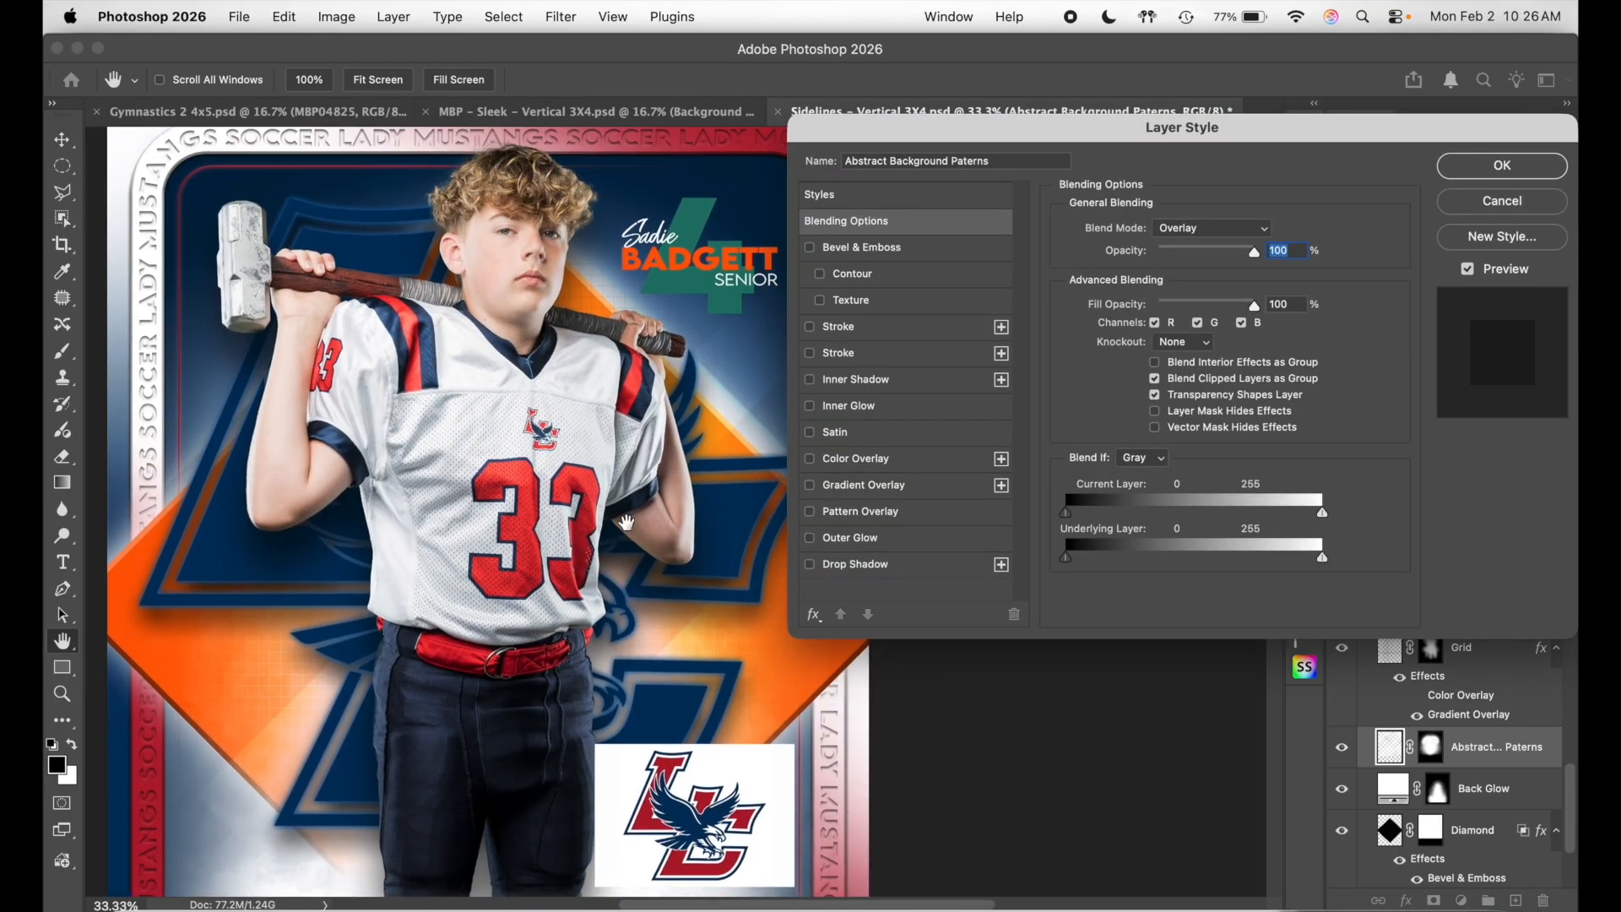
scroll(657, 476, right, 2)
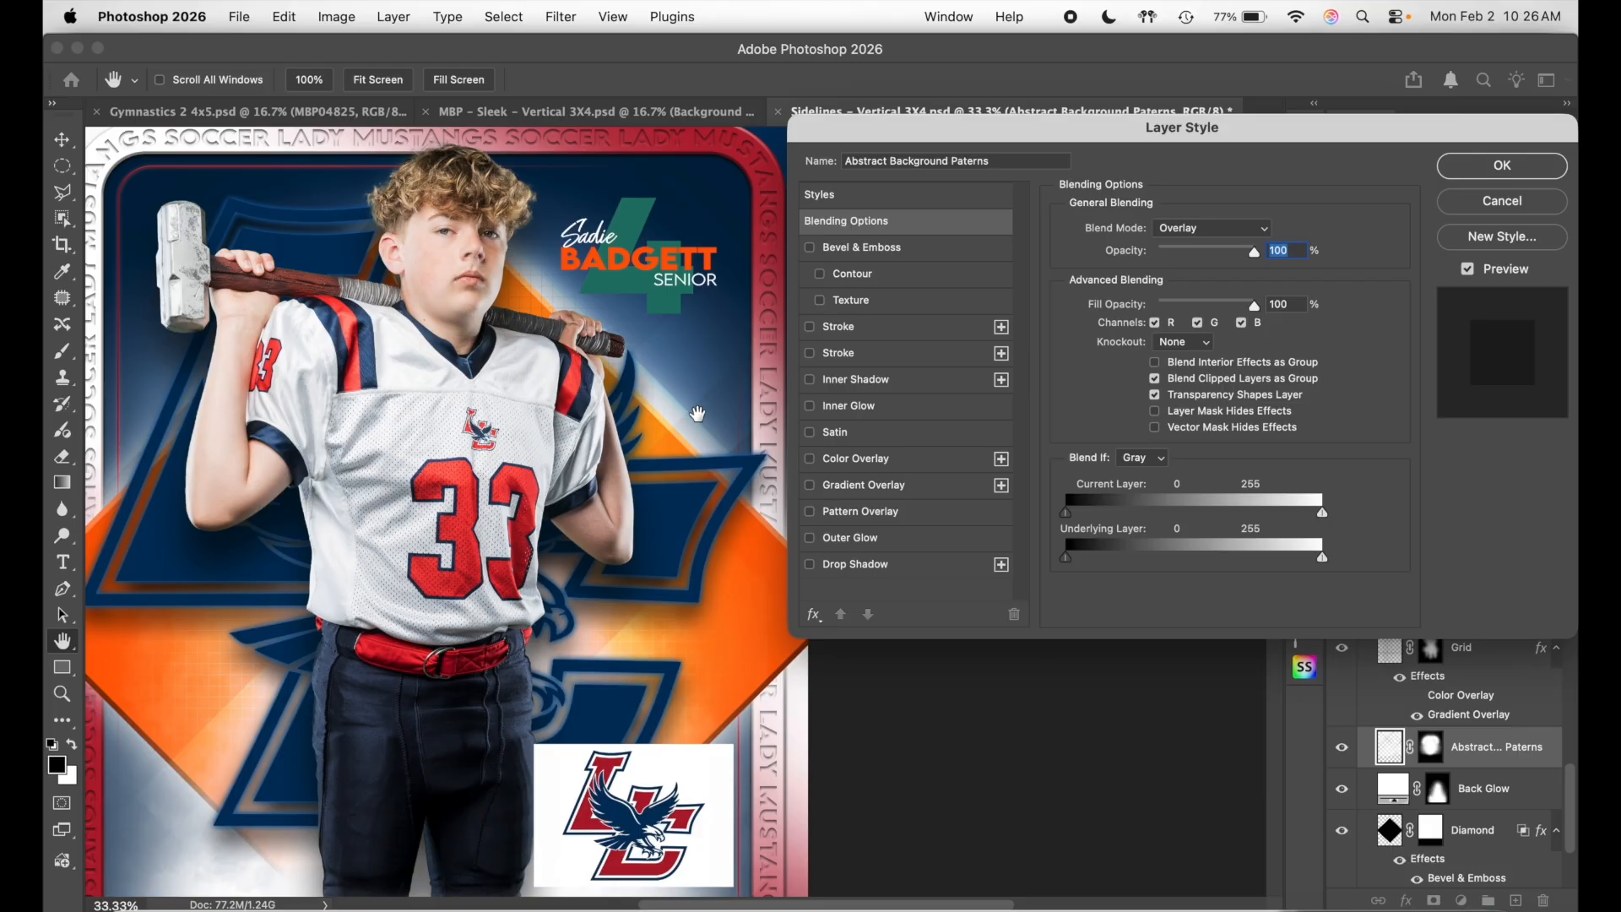
scroll(530, 365, left, 2)
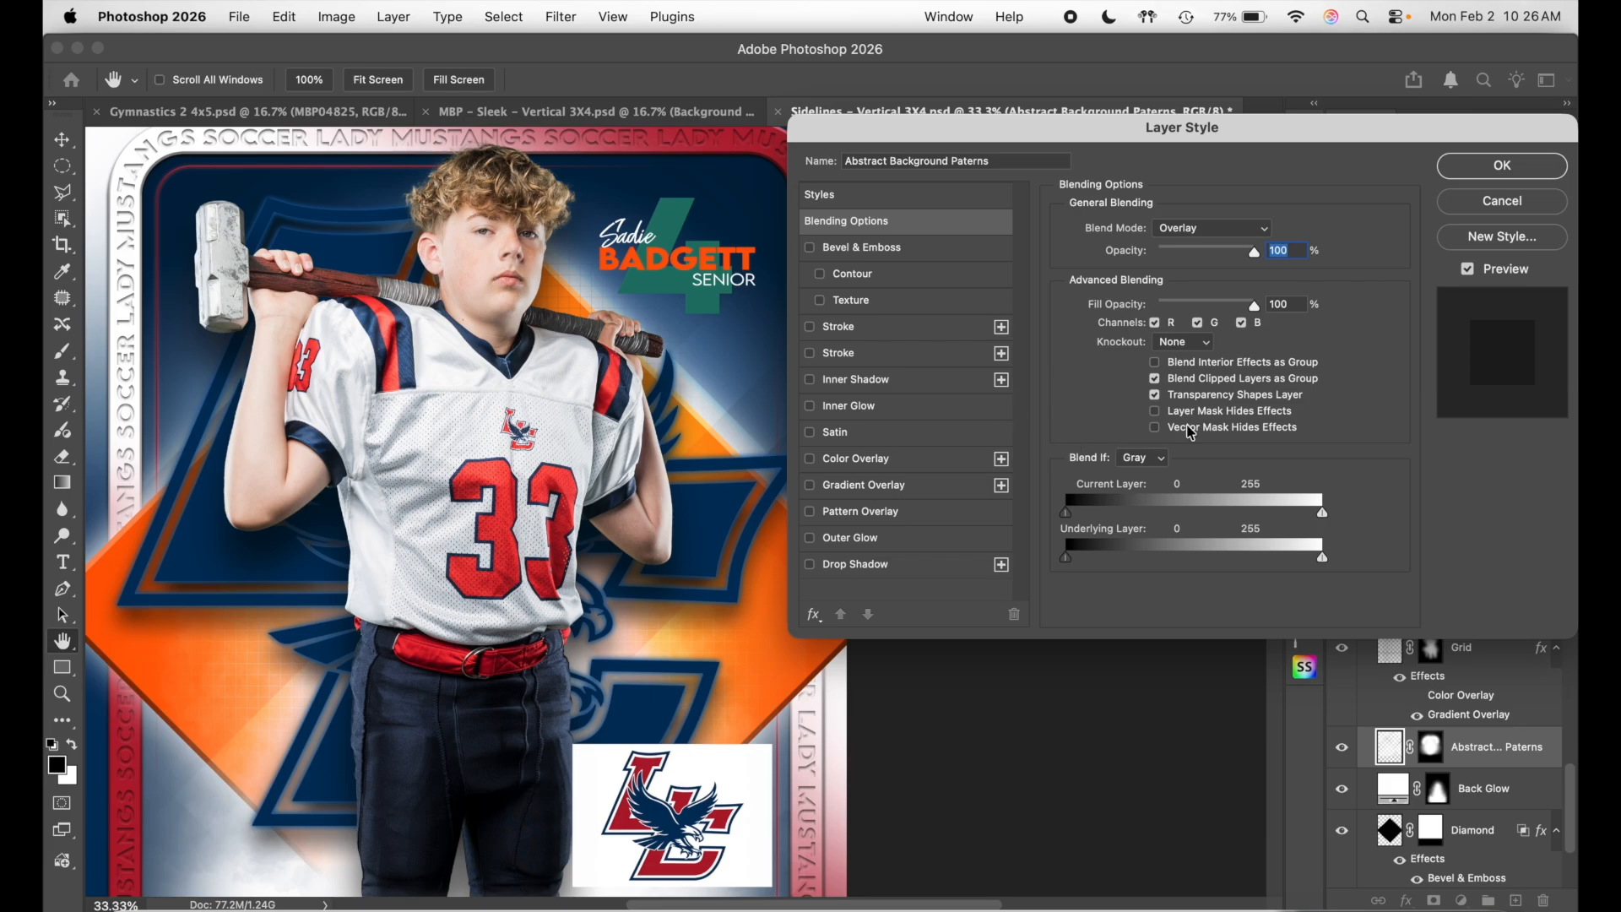
click(856, 458)
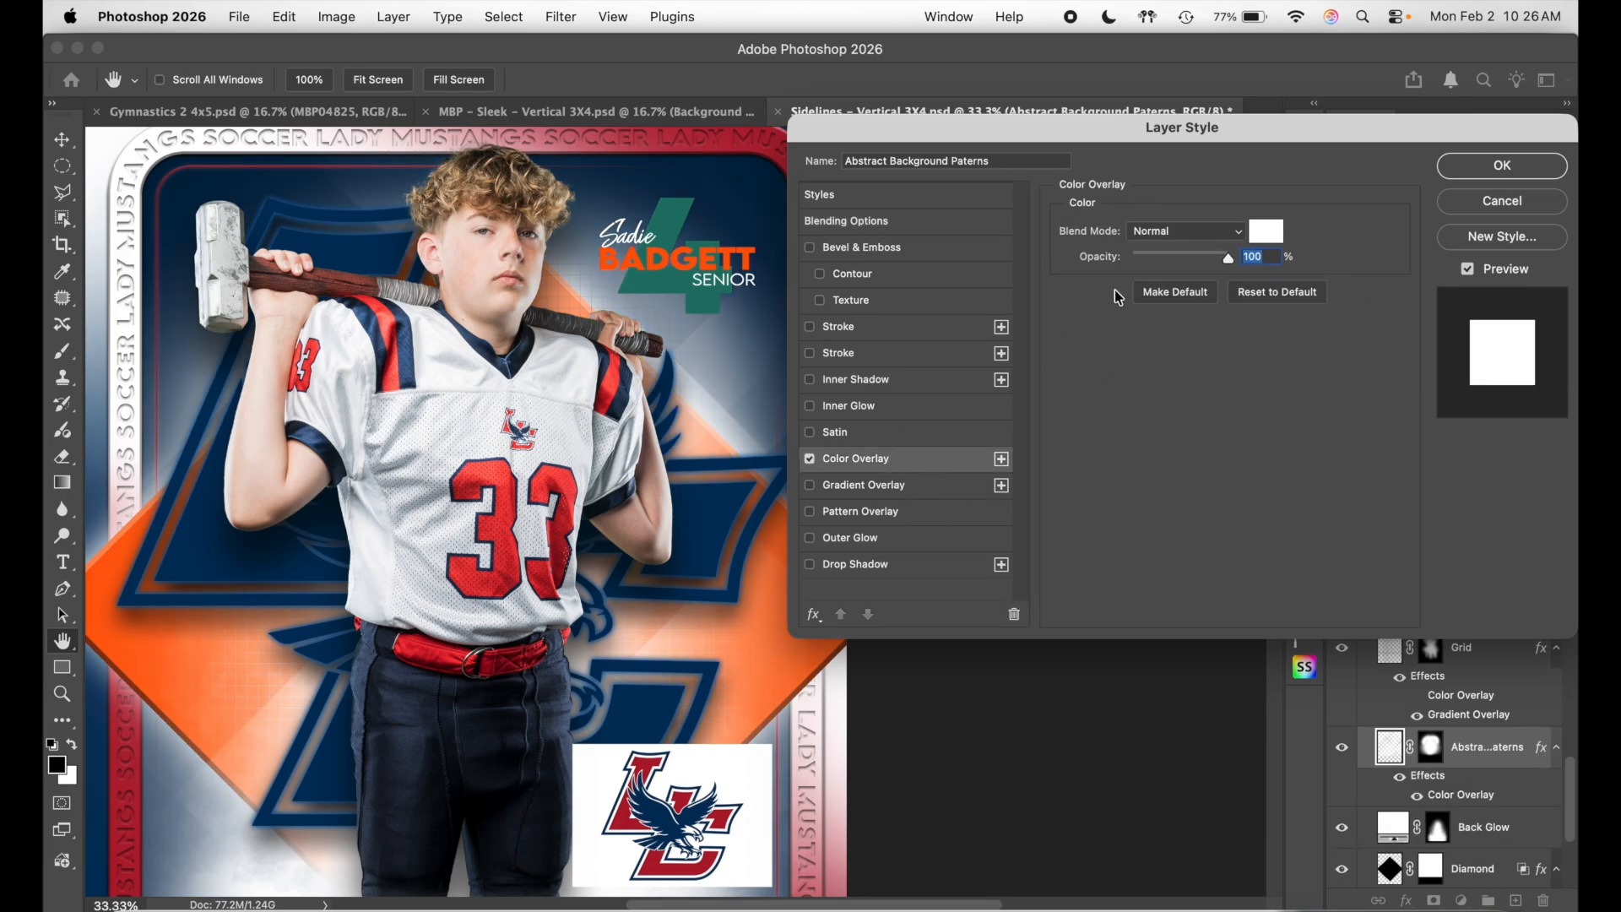
click(1281, 248)
drag(1254, 301, 1305, 267)
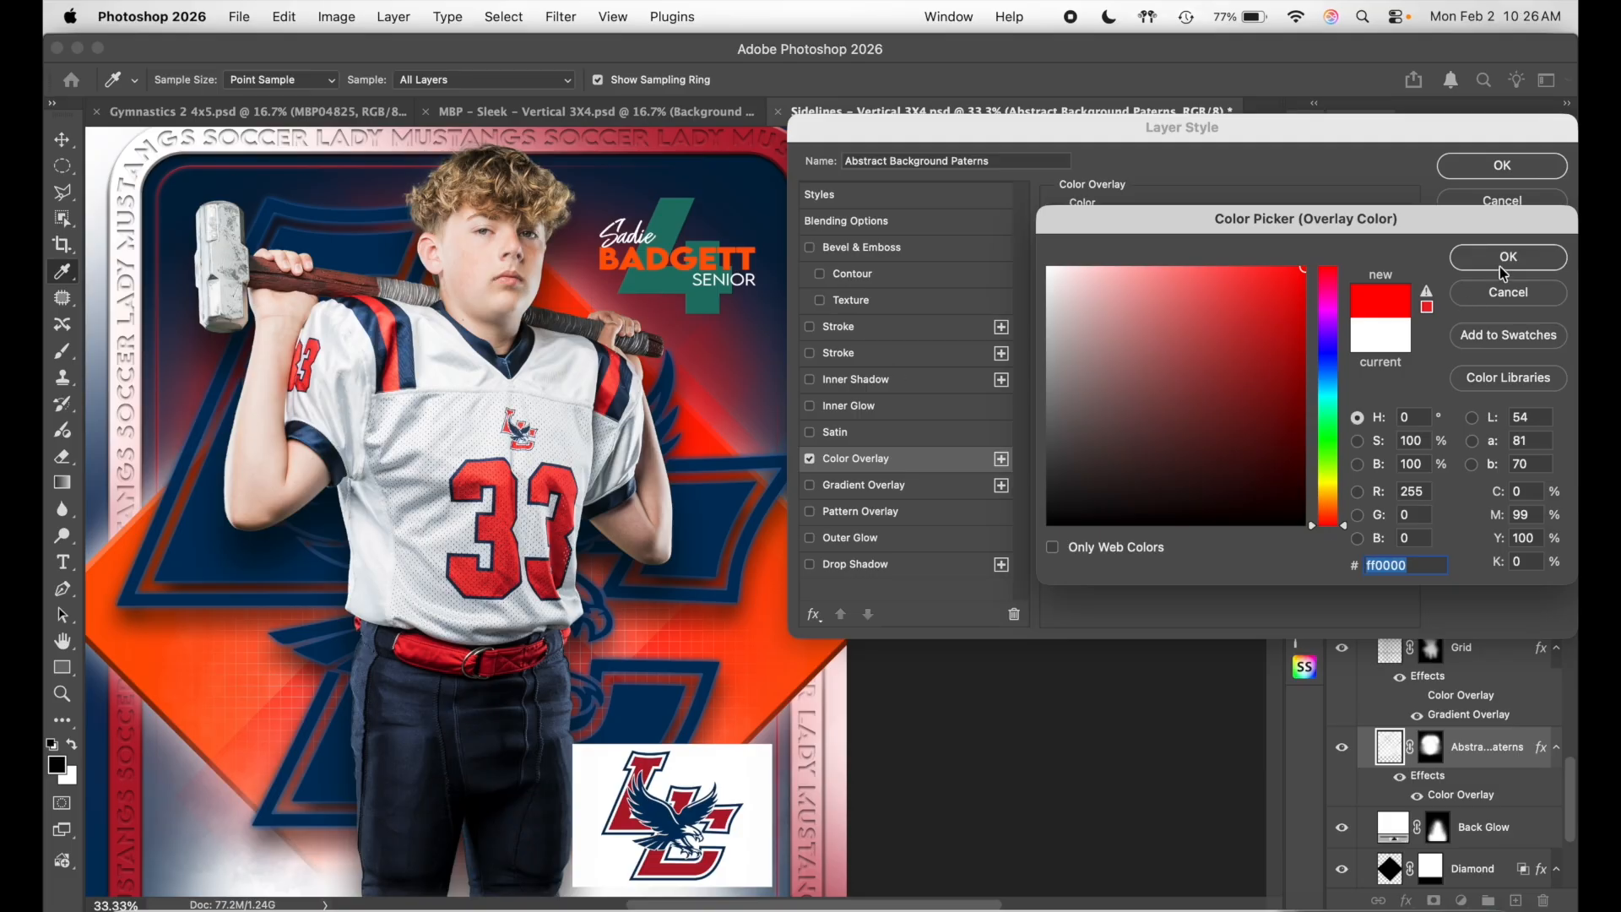
- Discard the red overlay and the layer style changes, then select the Back Glow layer
click(1491, 300)
click(1503, 207)
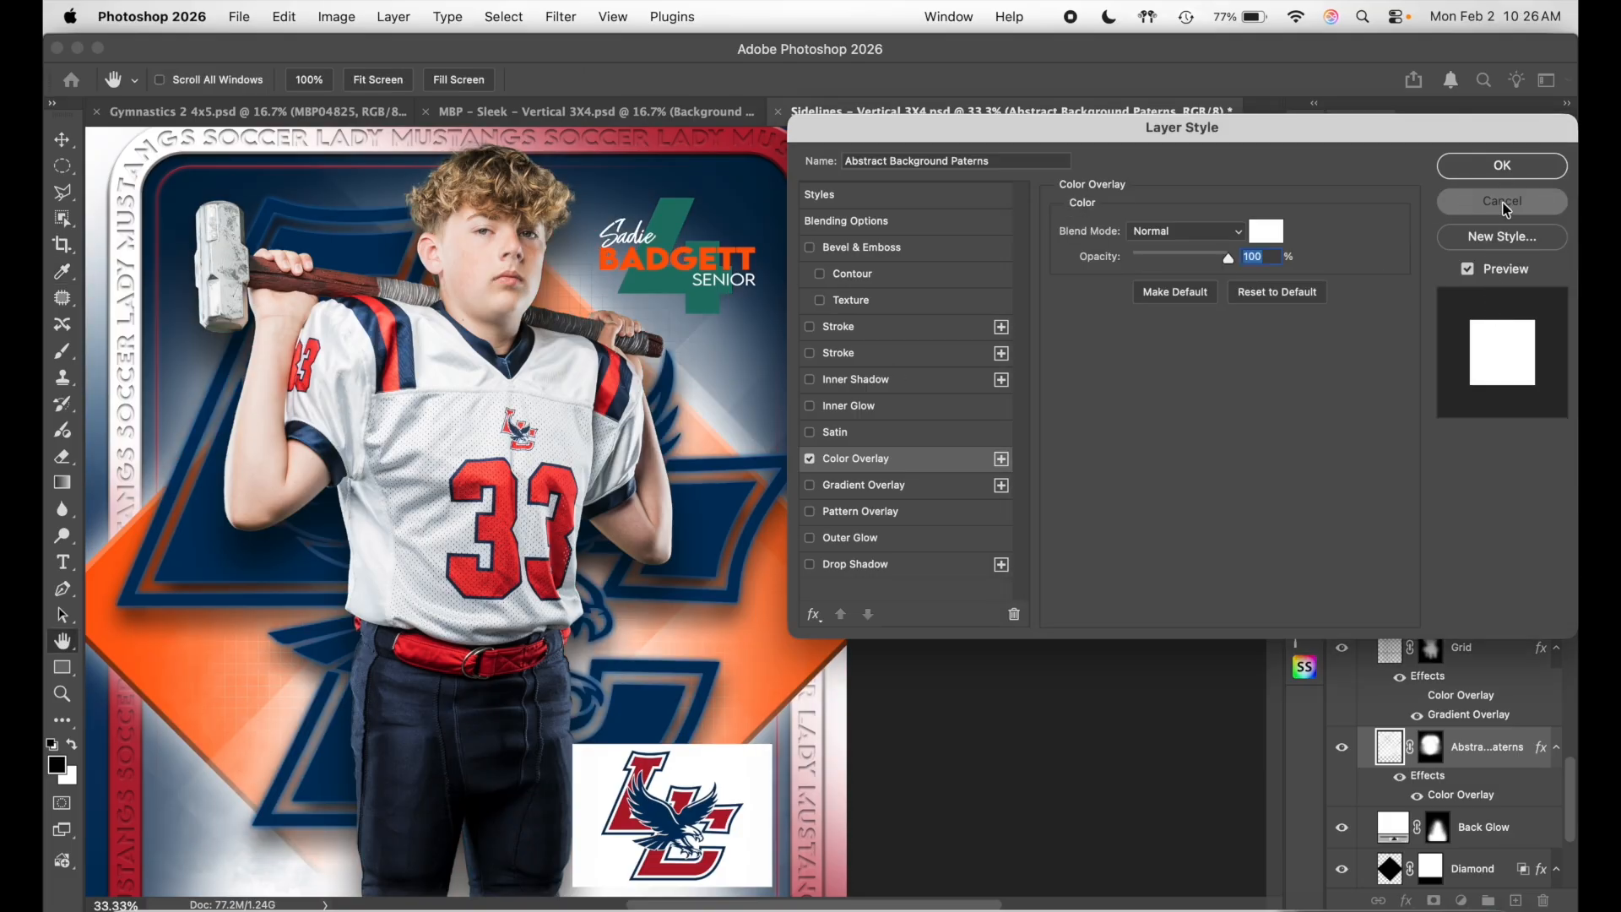
scroll(1452, 742, down, 2)
click(1449, 711)
scroll(548, 506, down, 5)
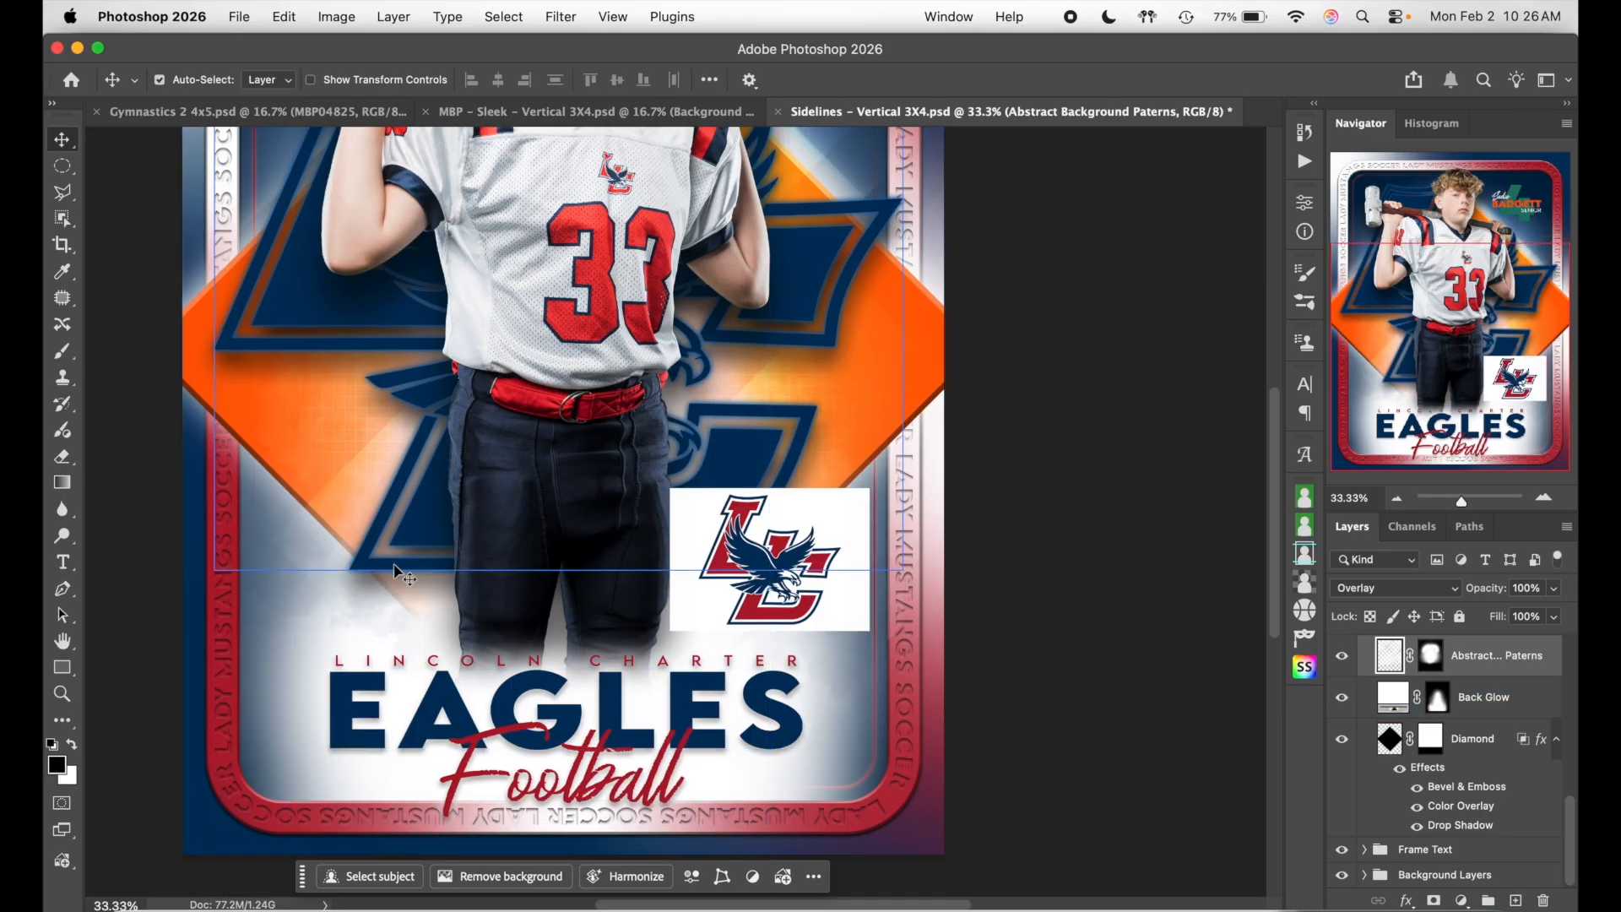
click(1383, 703)
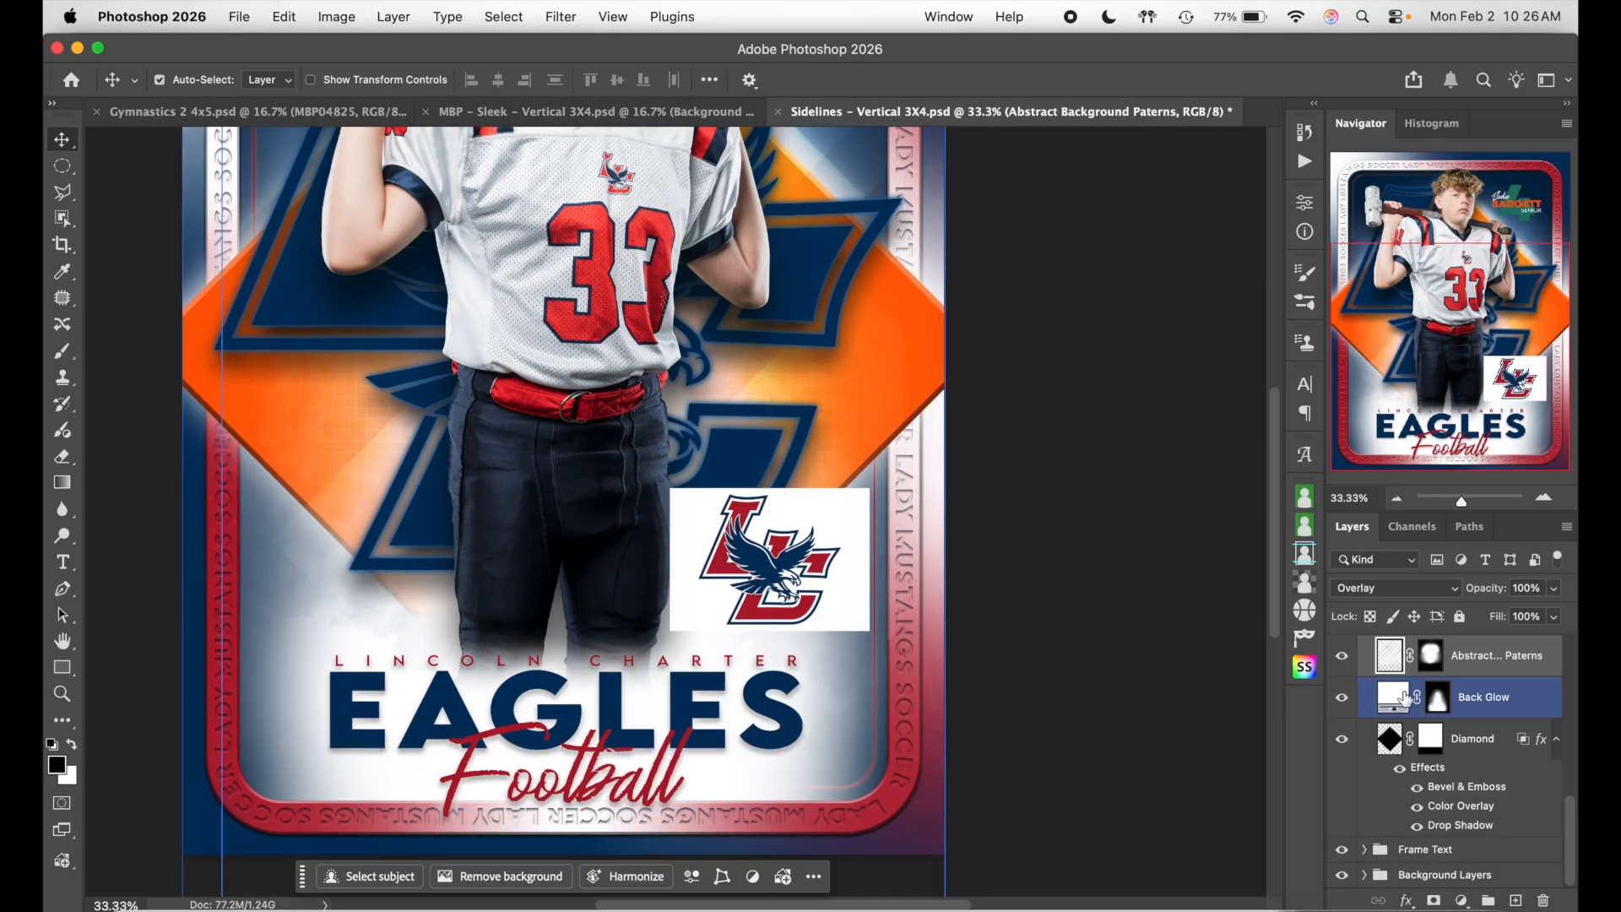
double_click(1391, 699)
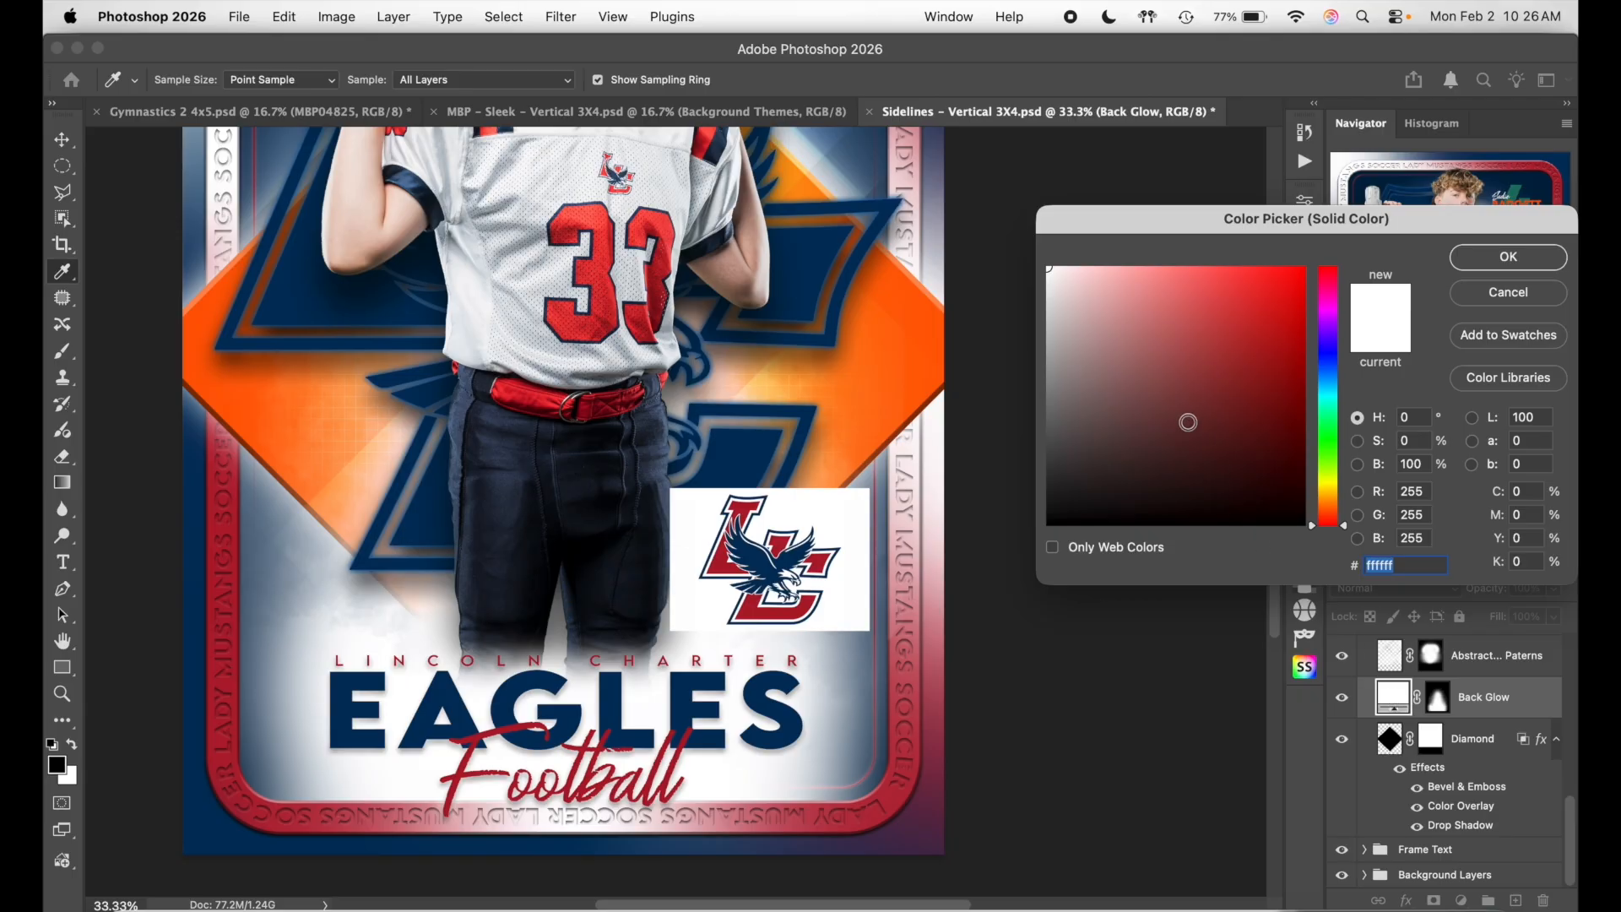
drag(1212, 365, 1410, 205)
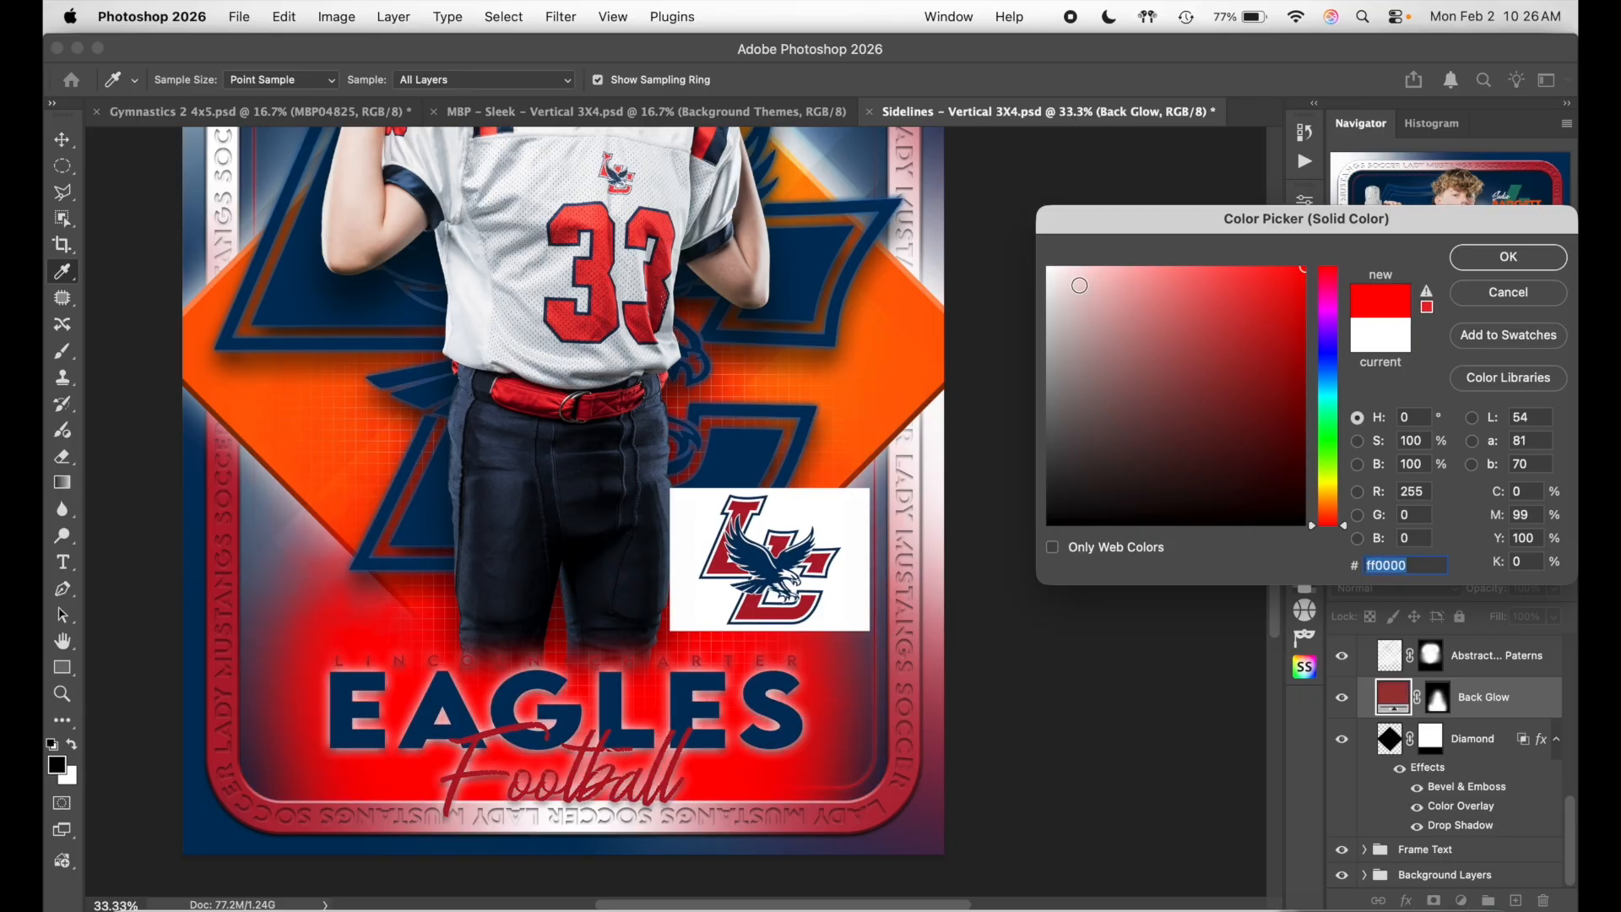
drag(1072, 293, 956, 194)
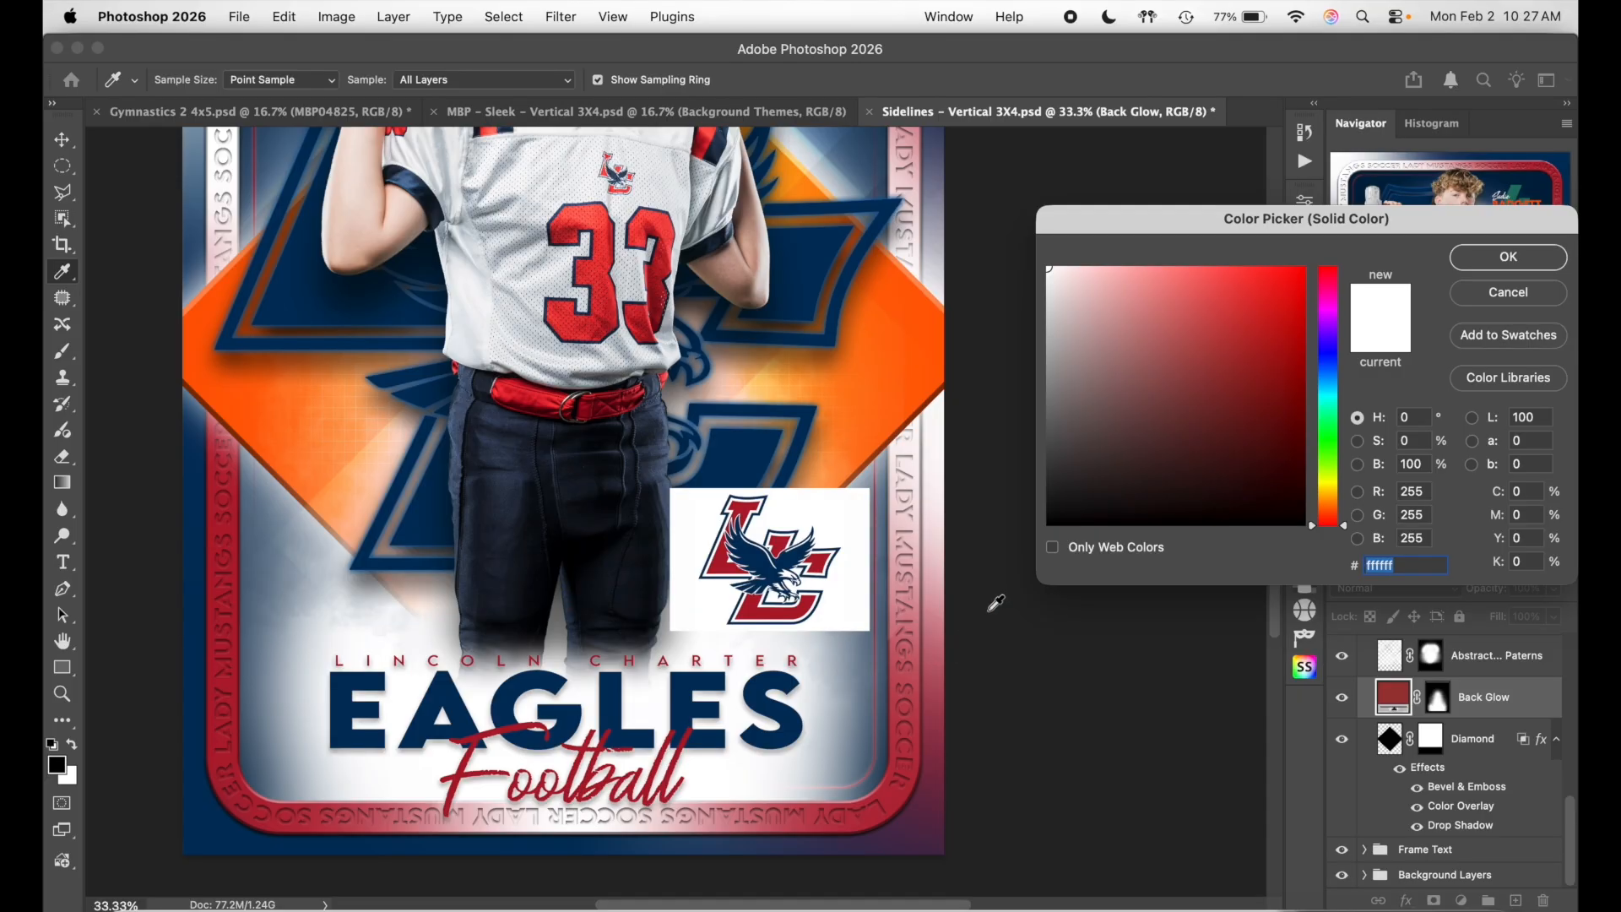
click(1517, 258)
scroll(1150, 675, down, 3)
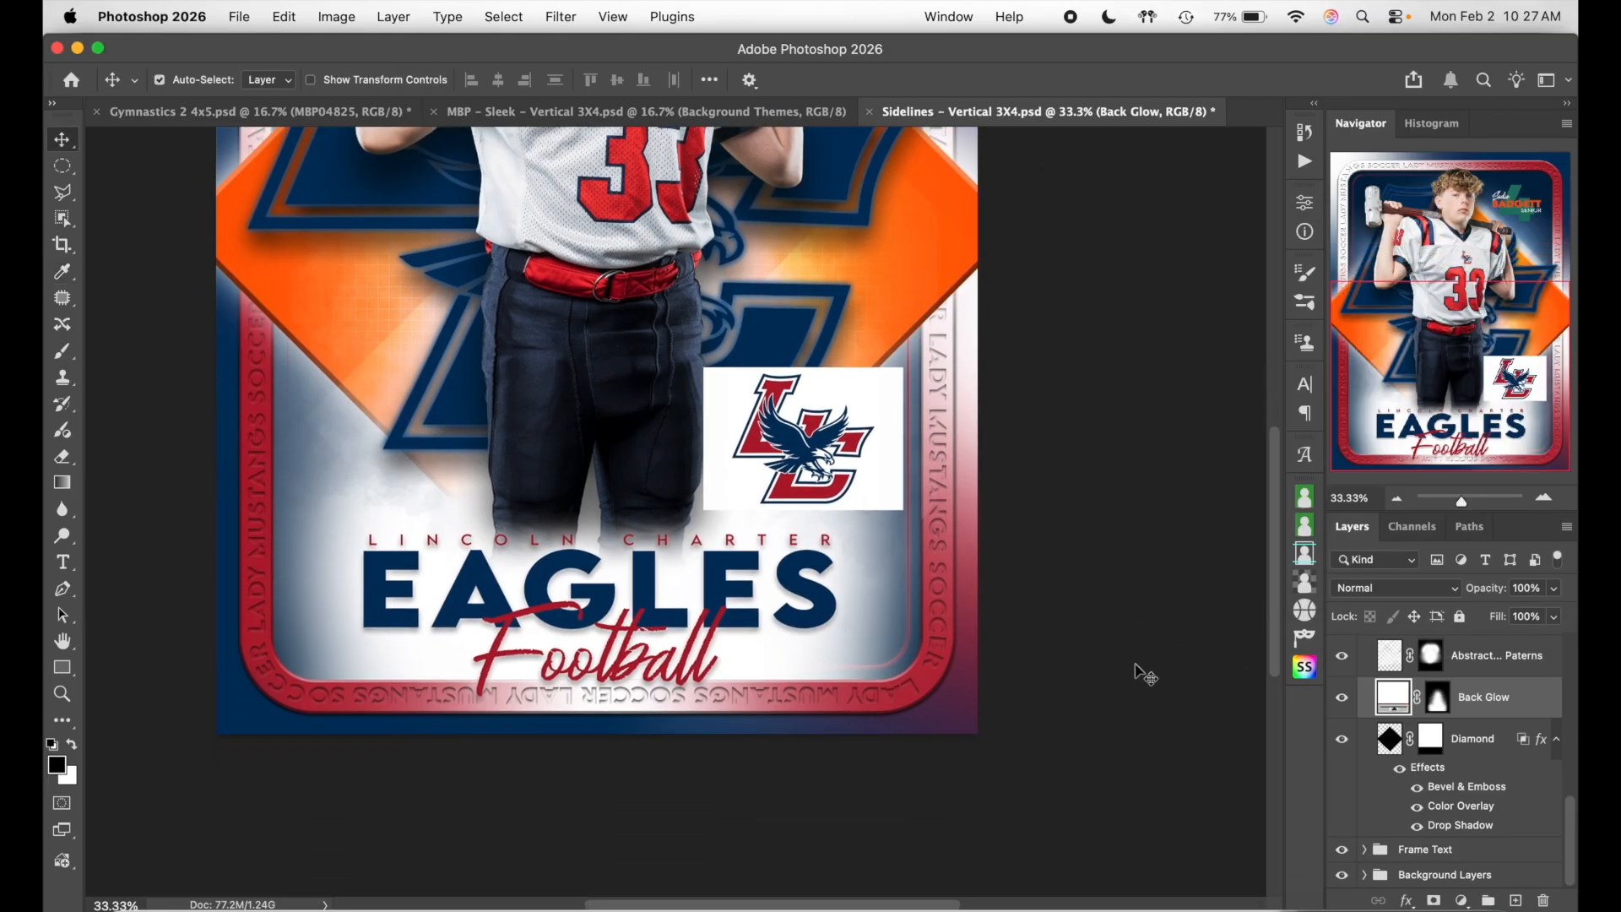
scroll(1145, 675, up, 7)
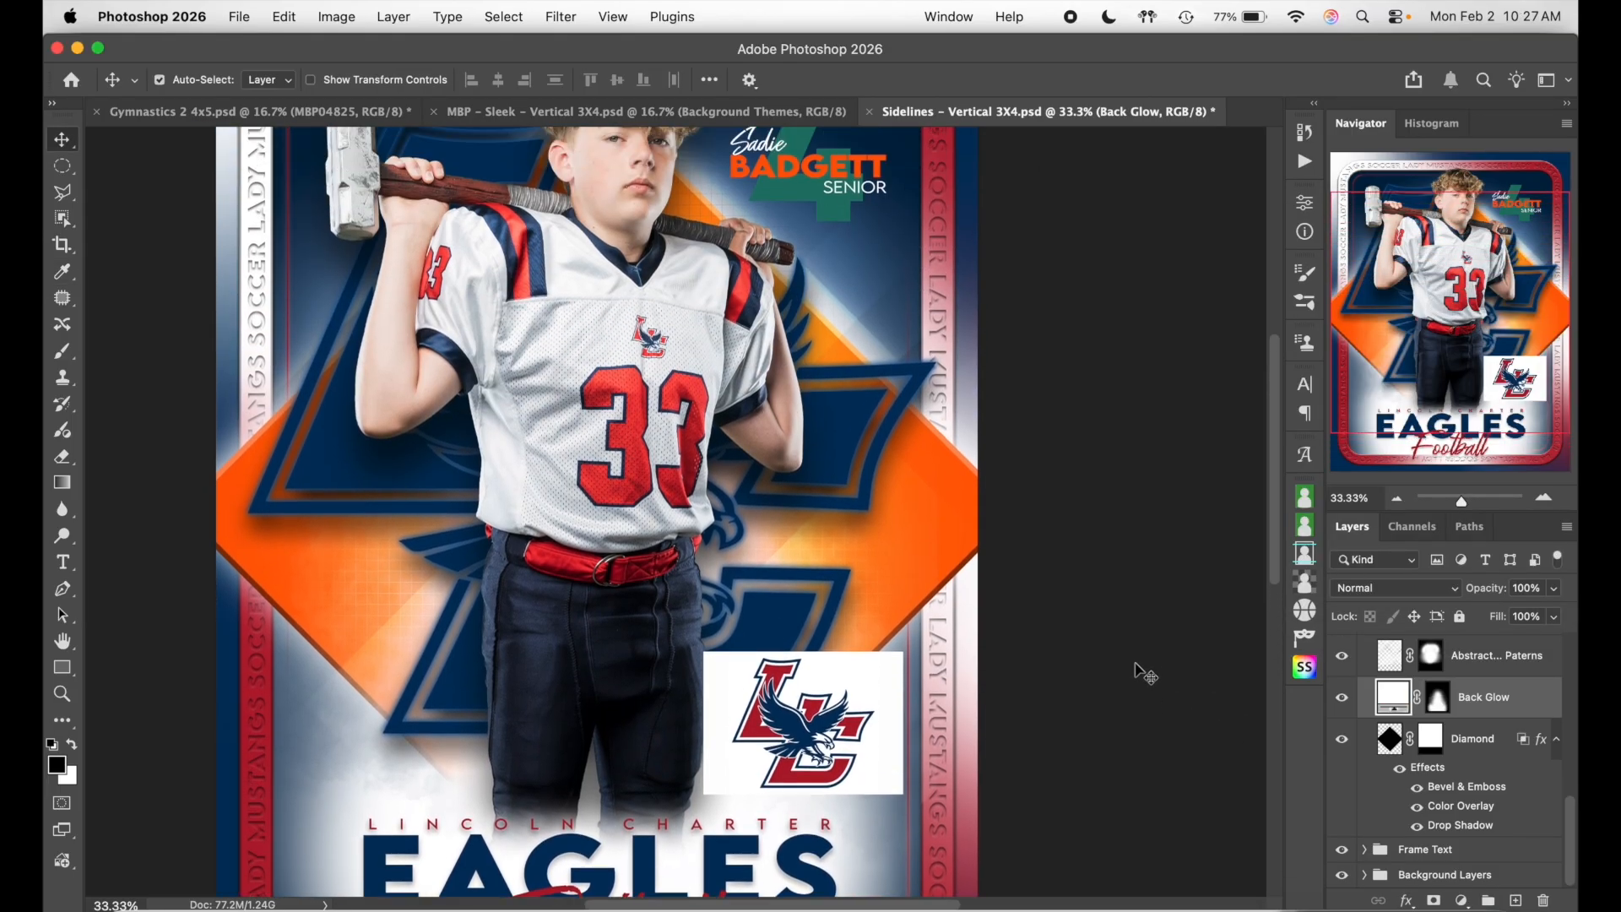
- Select the Diamond layer and review its layer style settings without changing them
click(835, 420)
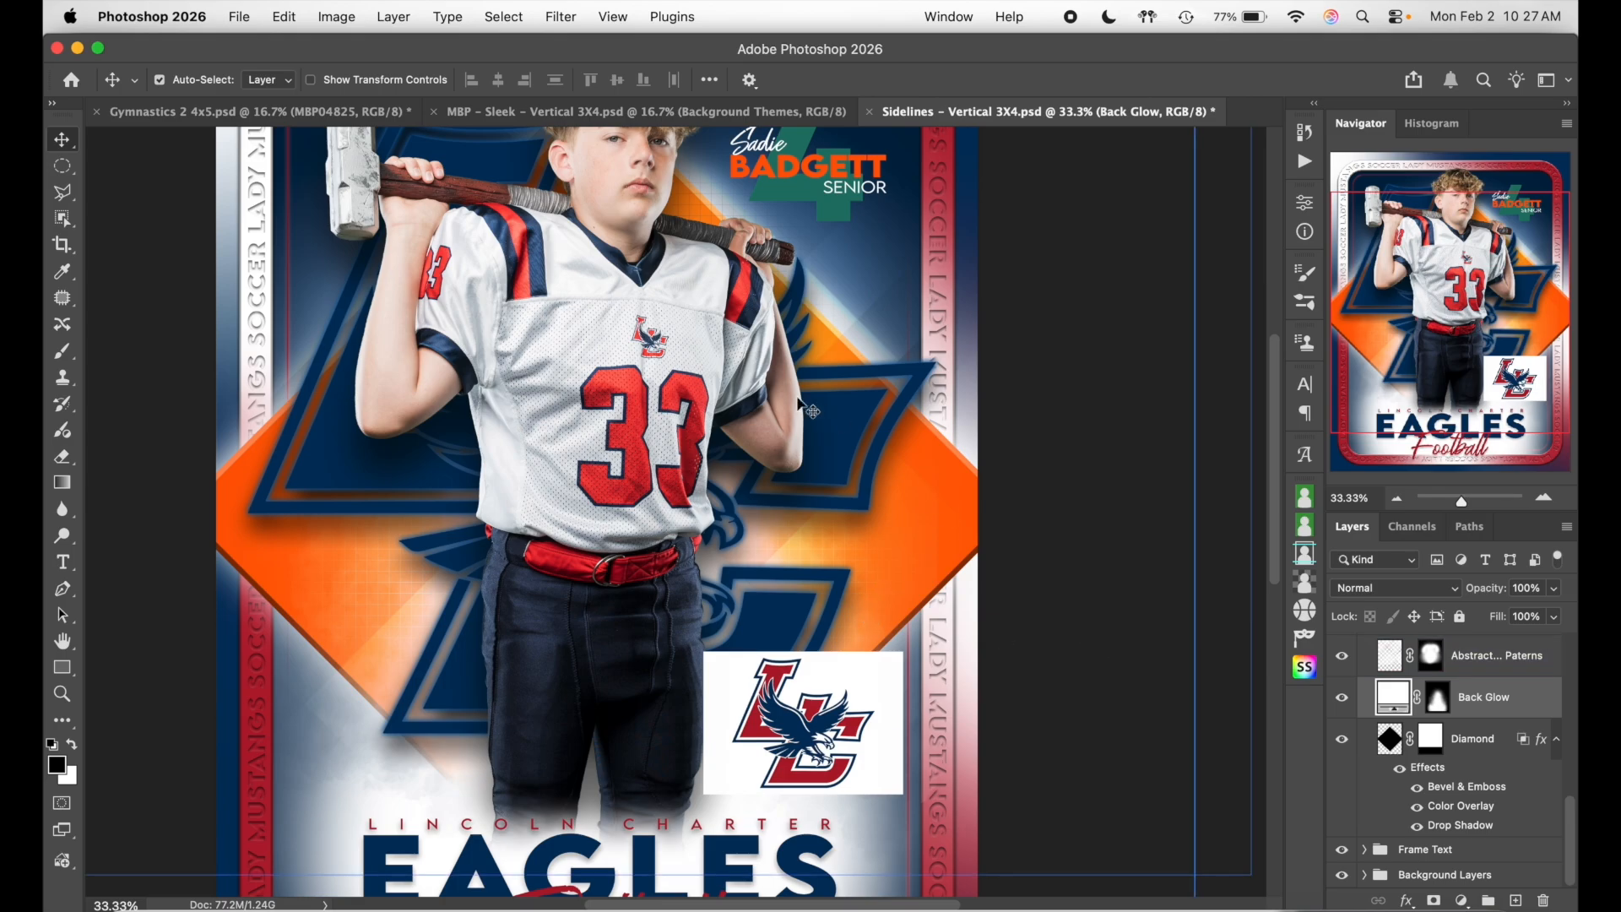
click(1522, 758)
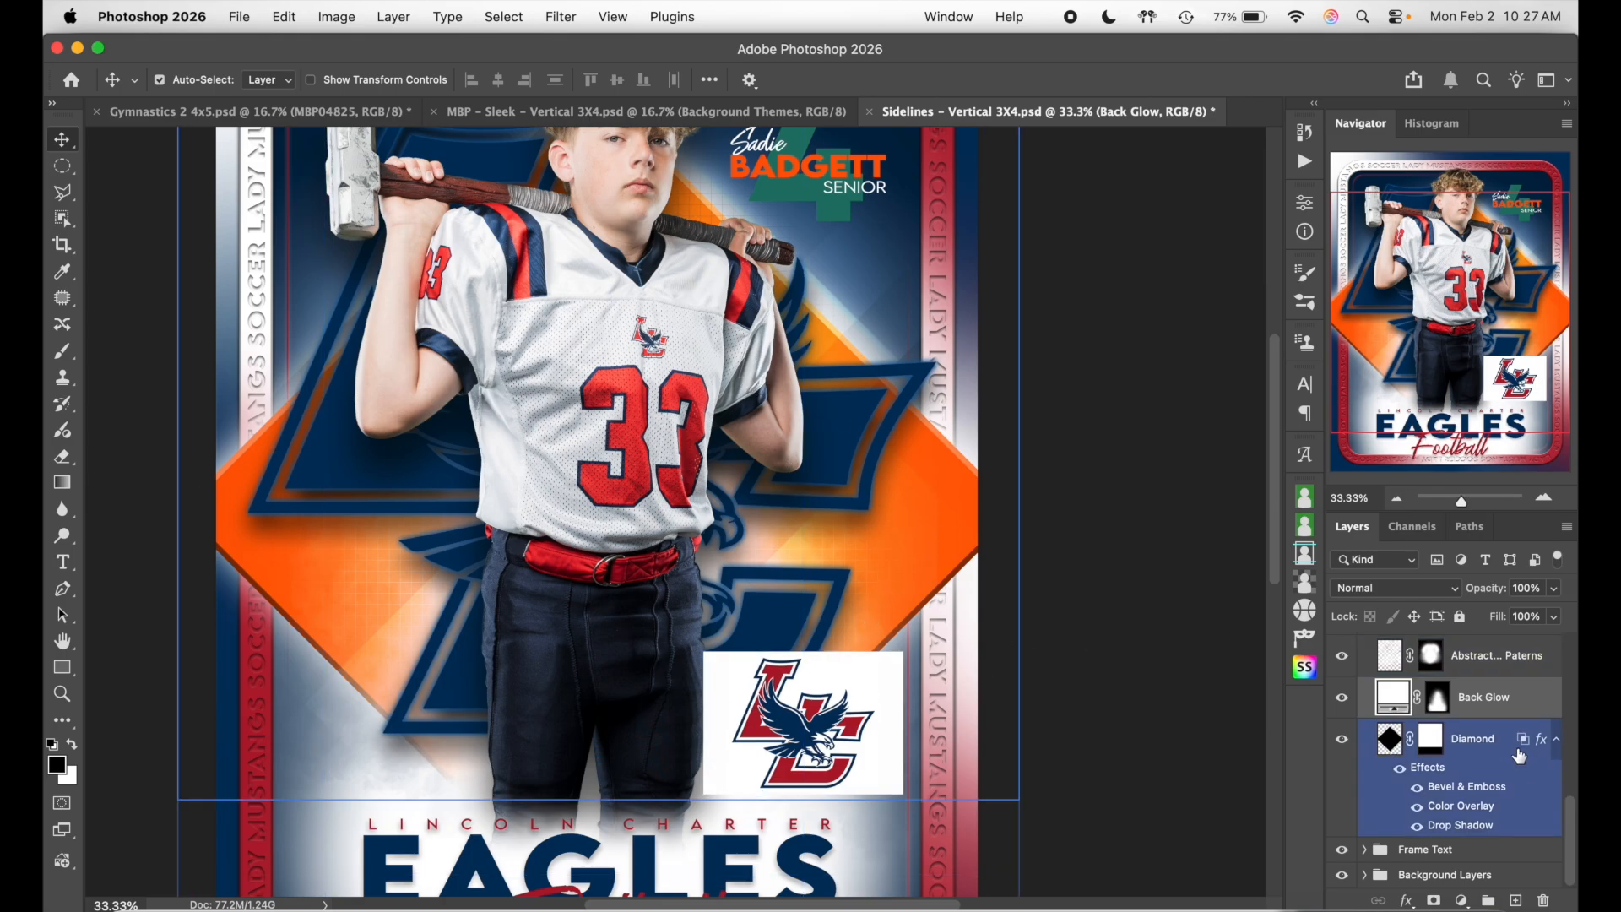
double_click(1493, 752)
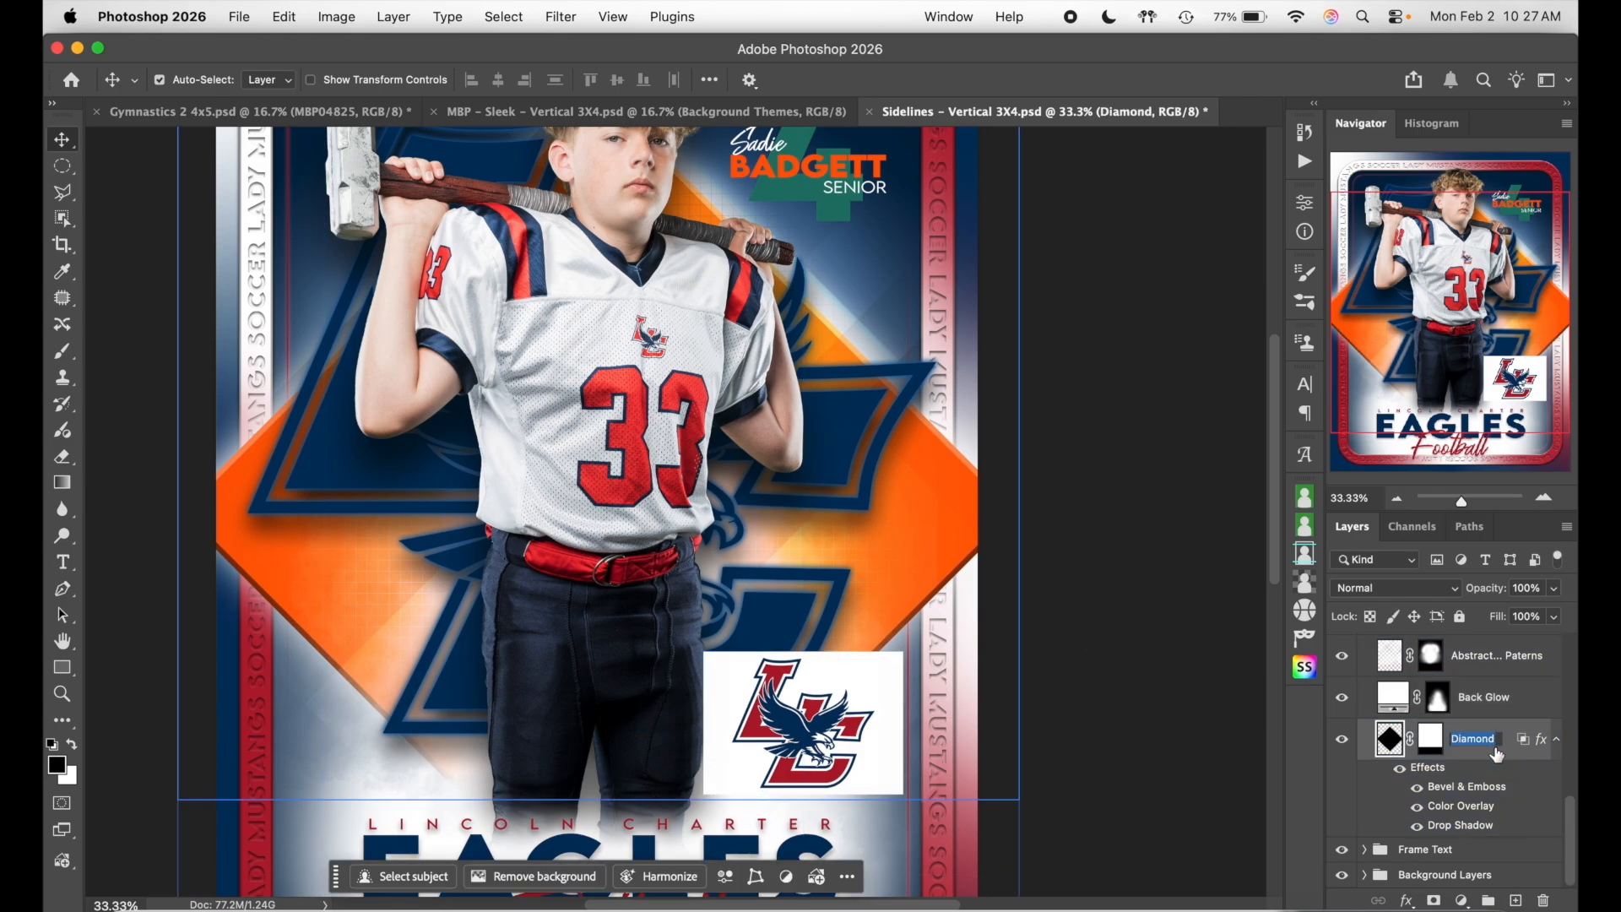
double_click(1508, 756)
drag(825, 677, 762, 639)
scroll(762, 639, down, 3)
scroll(762, 639, right, 3)
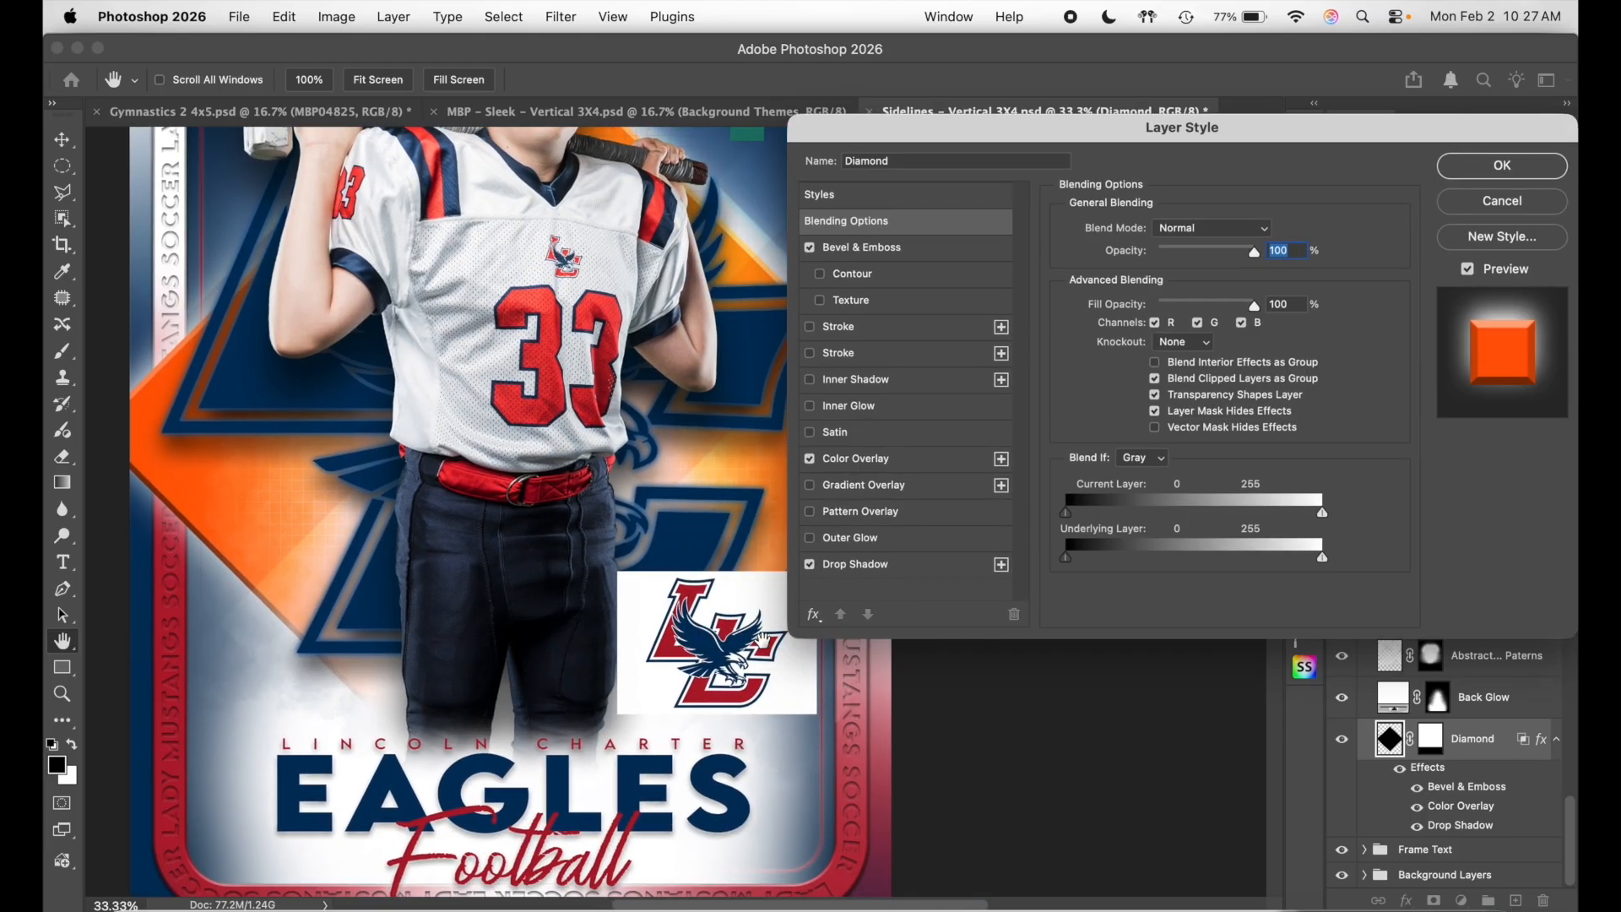
scroll(762, 639, up, 3)
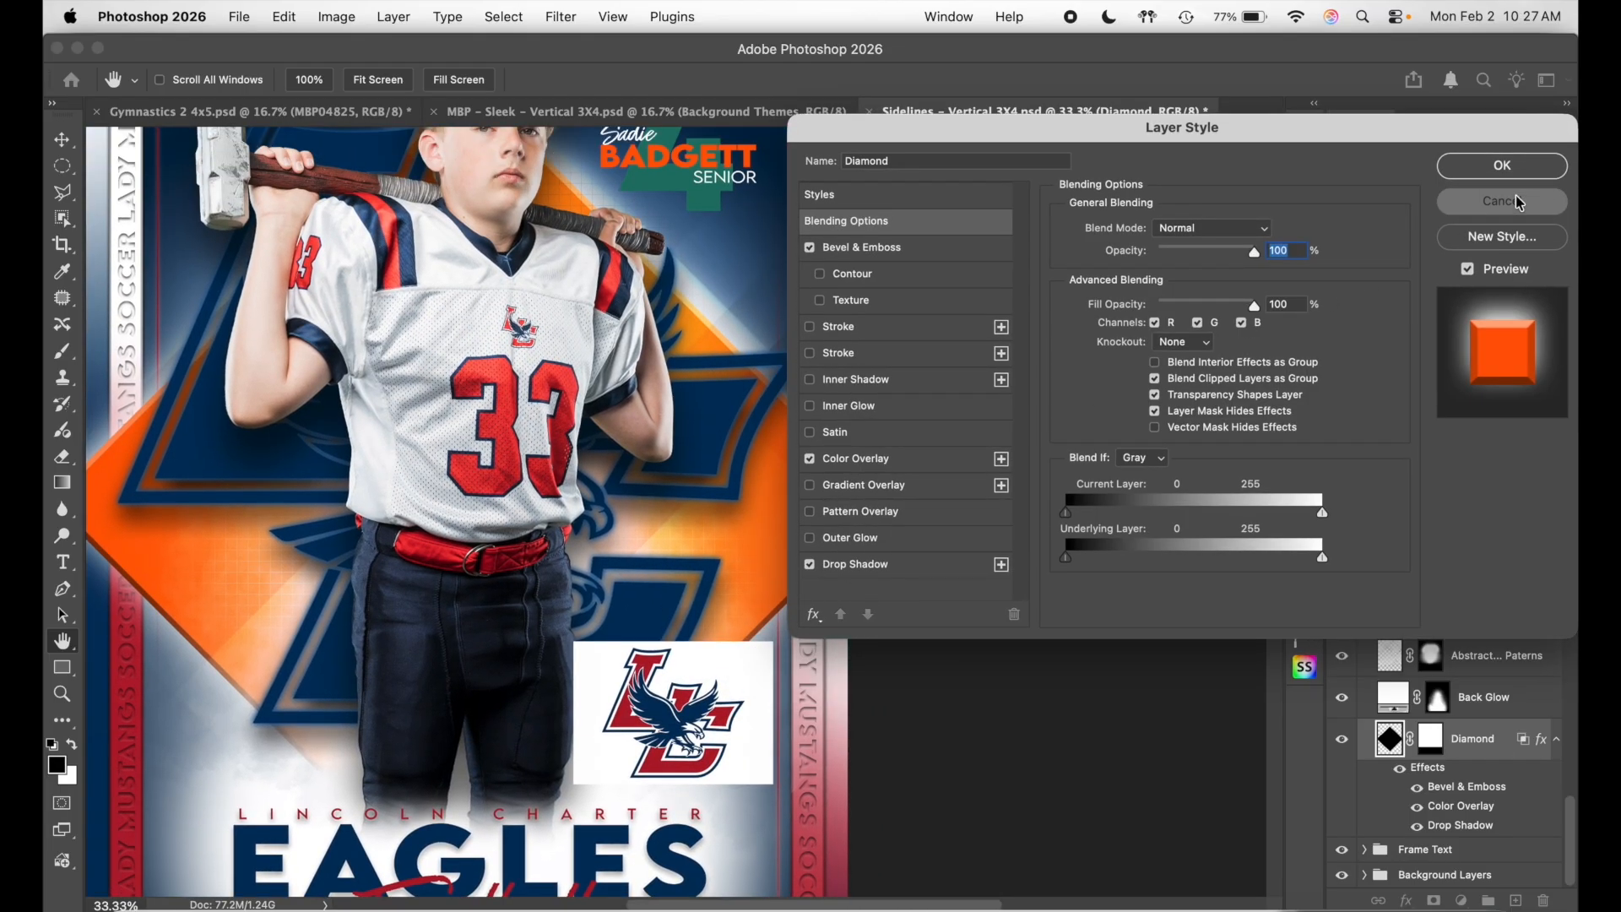
click(1501, 201)
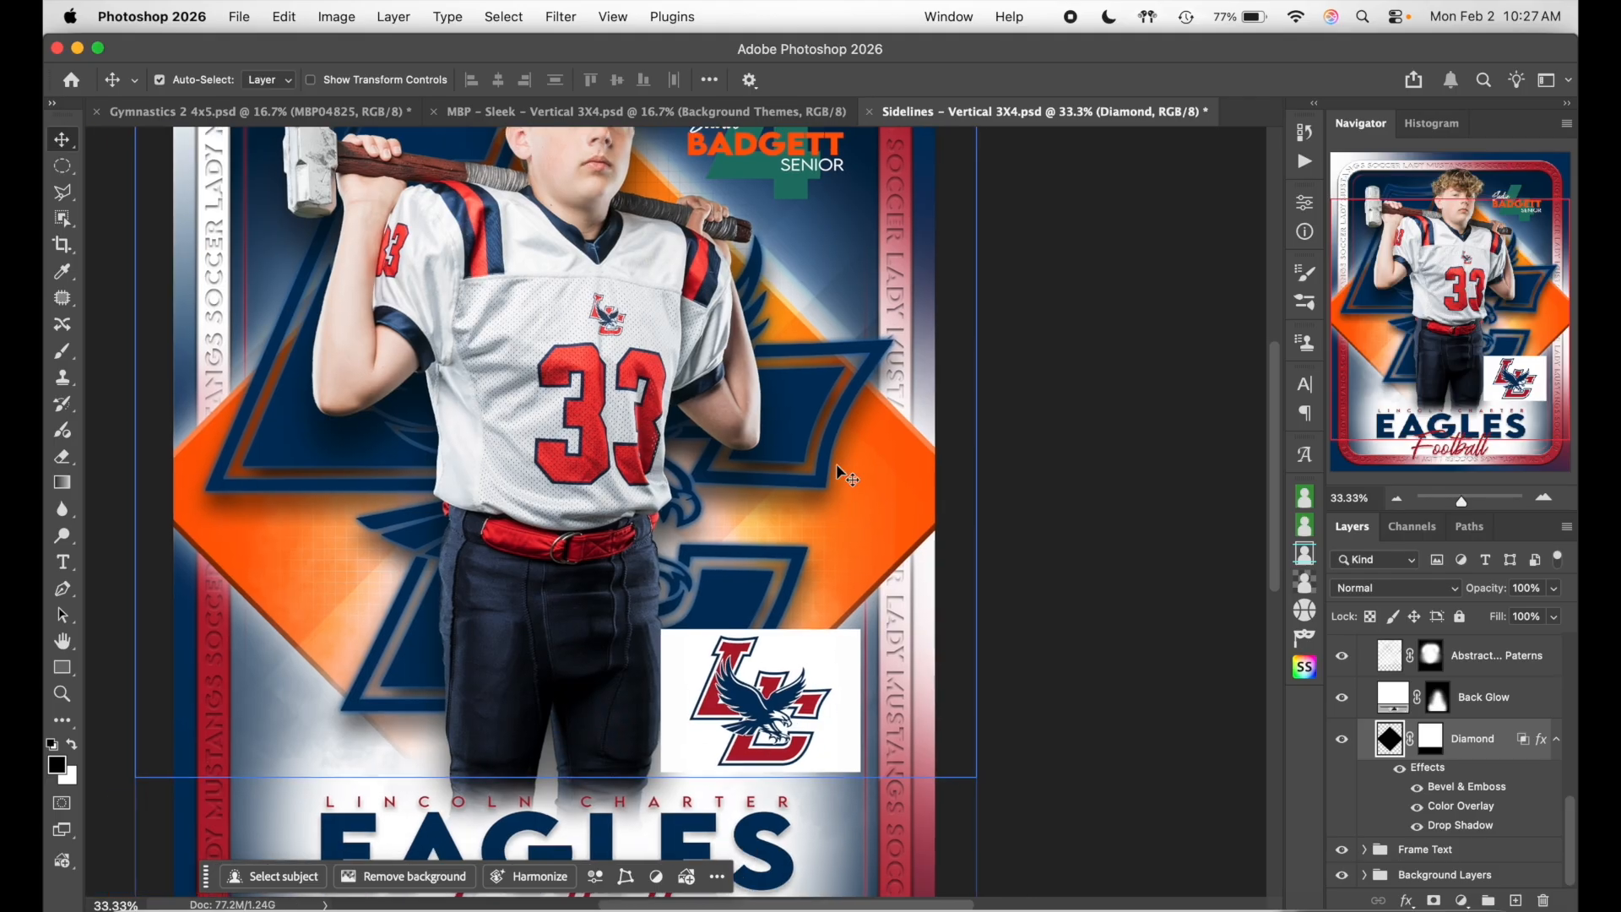
- Toggle the Diamond's bevel and drop shadow effects to compare, leaving both on
double_click(1505, 775)
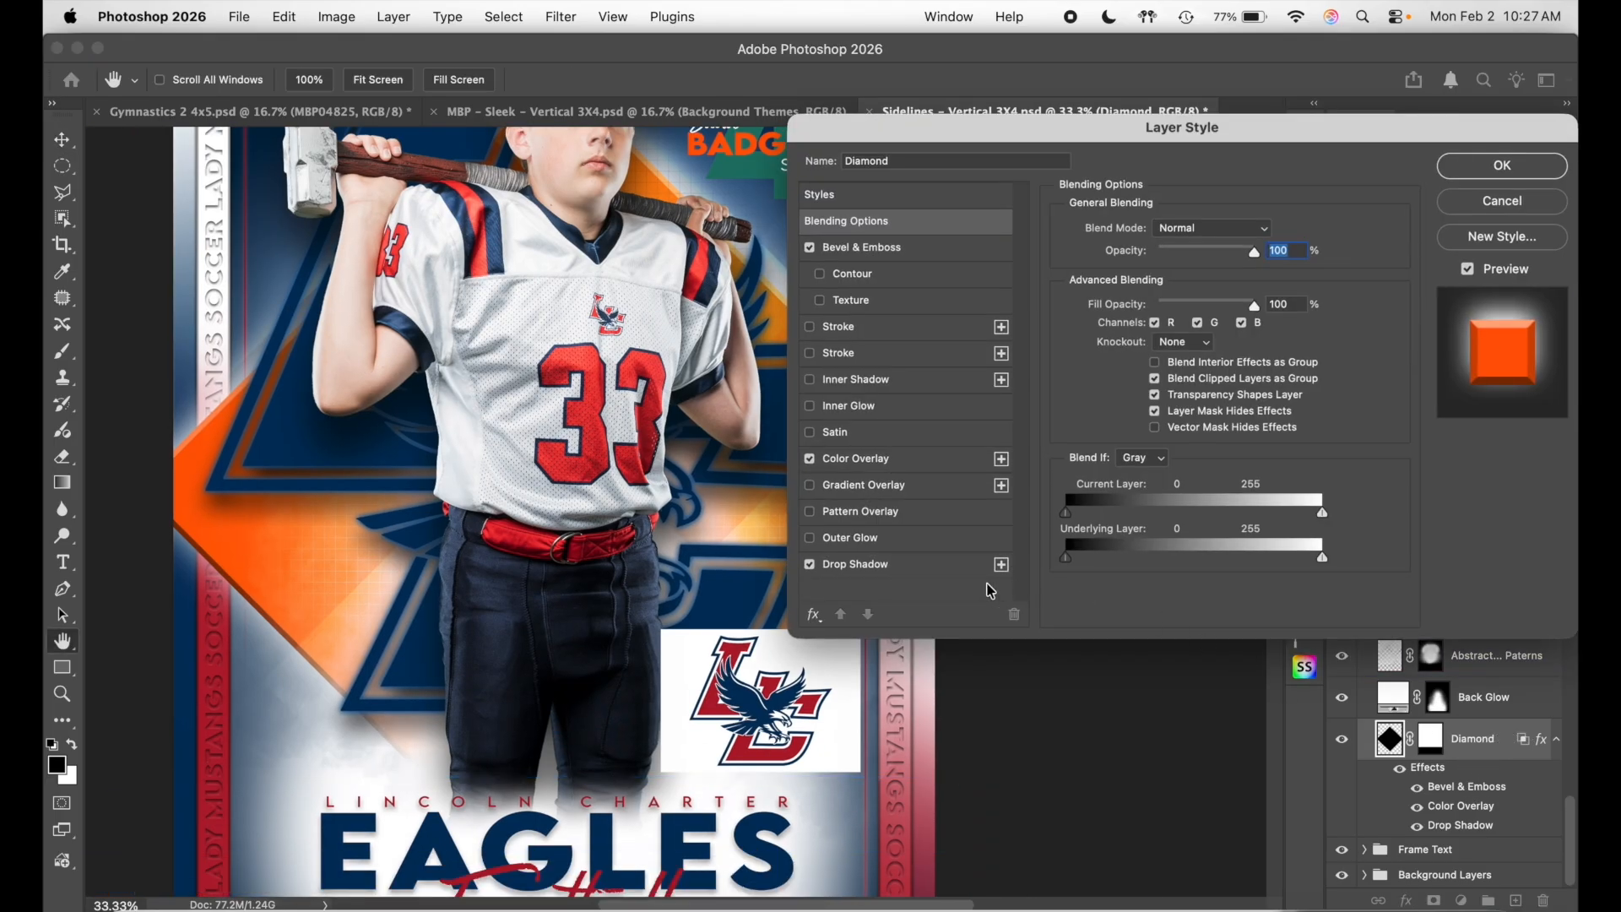
click(929, 460)
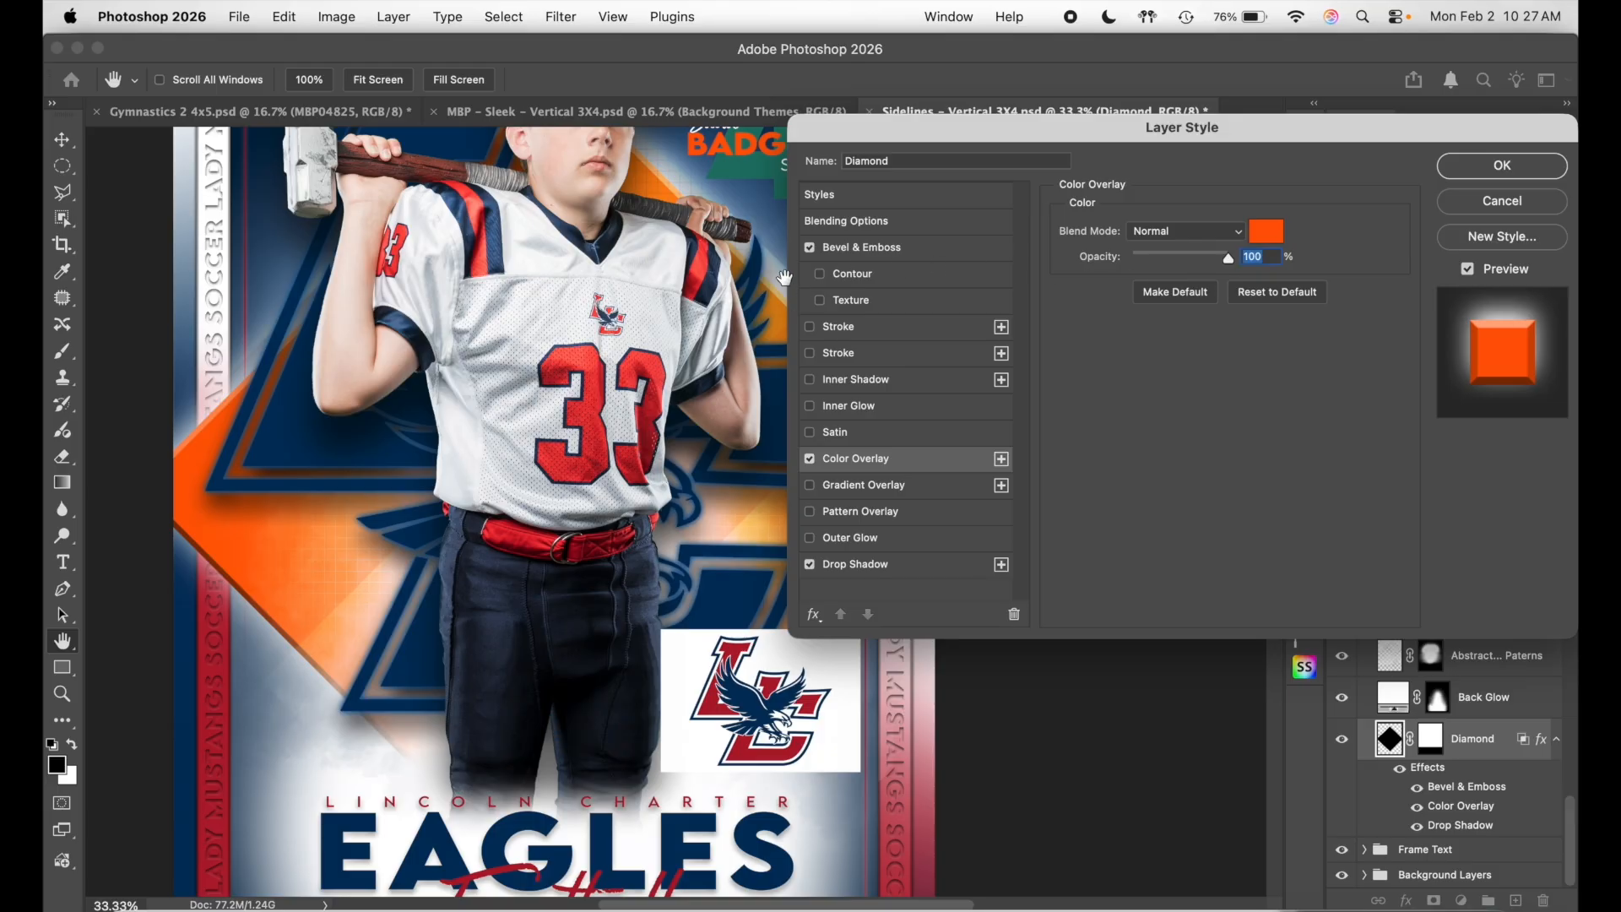
click(811, 248)
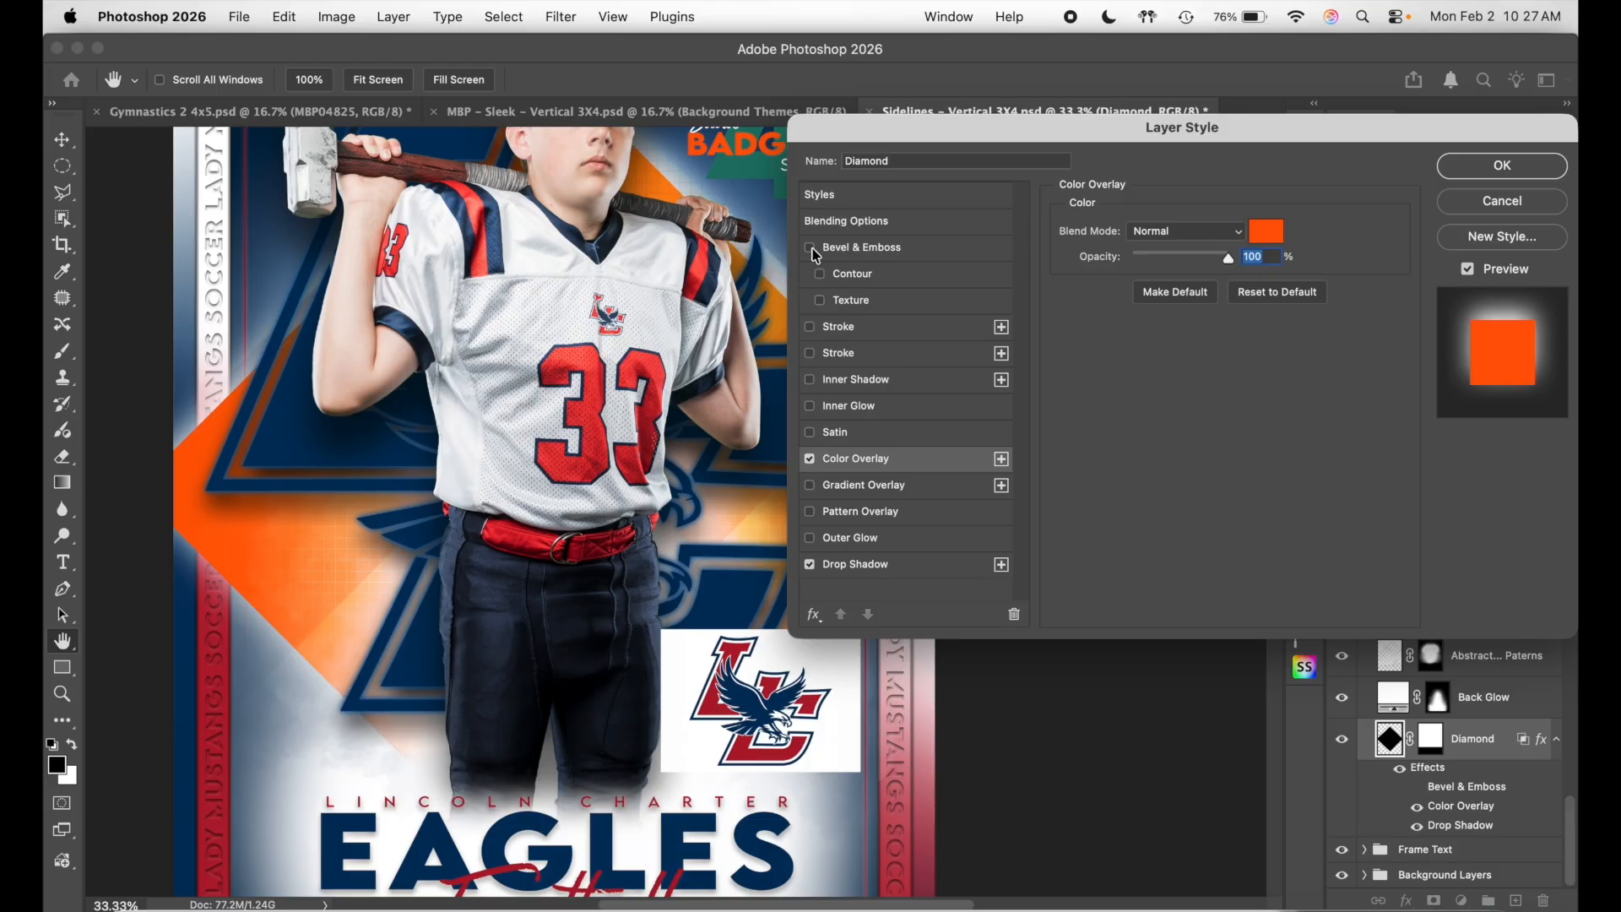
click(811, 248)
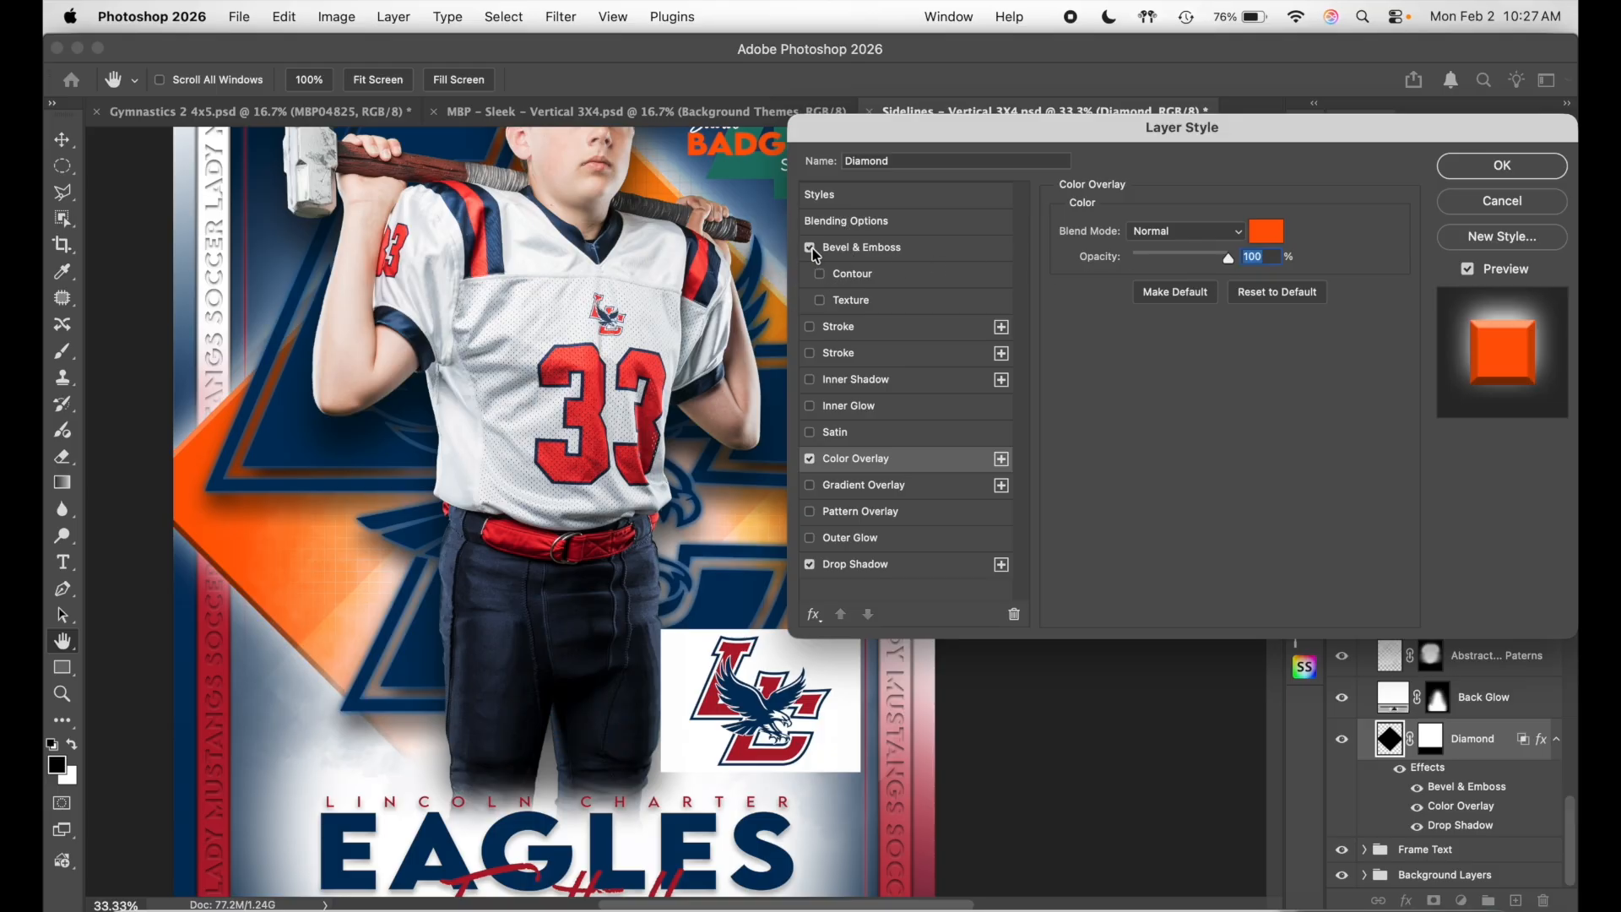
click(810, 564)
click(811, 565)
click(811, 564)
click(810, 565)
- Recolour the Diamond's Color Overlay to the logo's red #b01b2e and apply it
click(1266, 232)
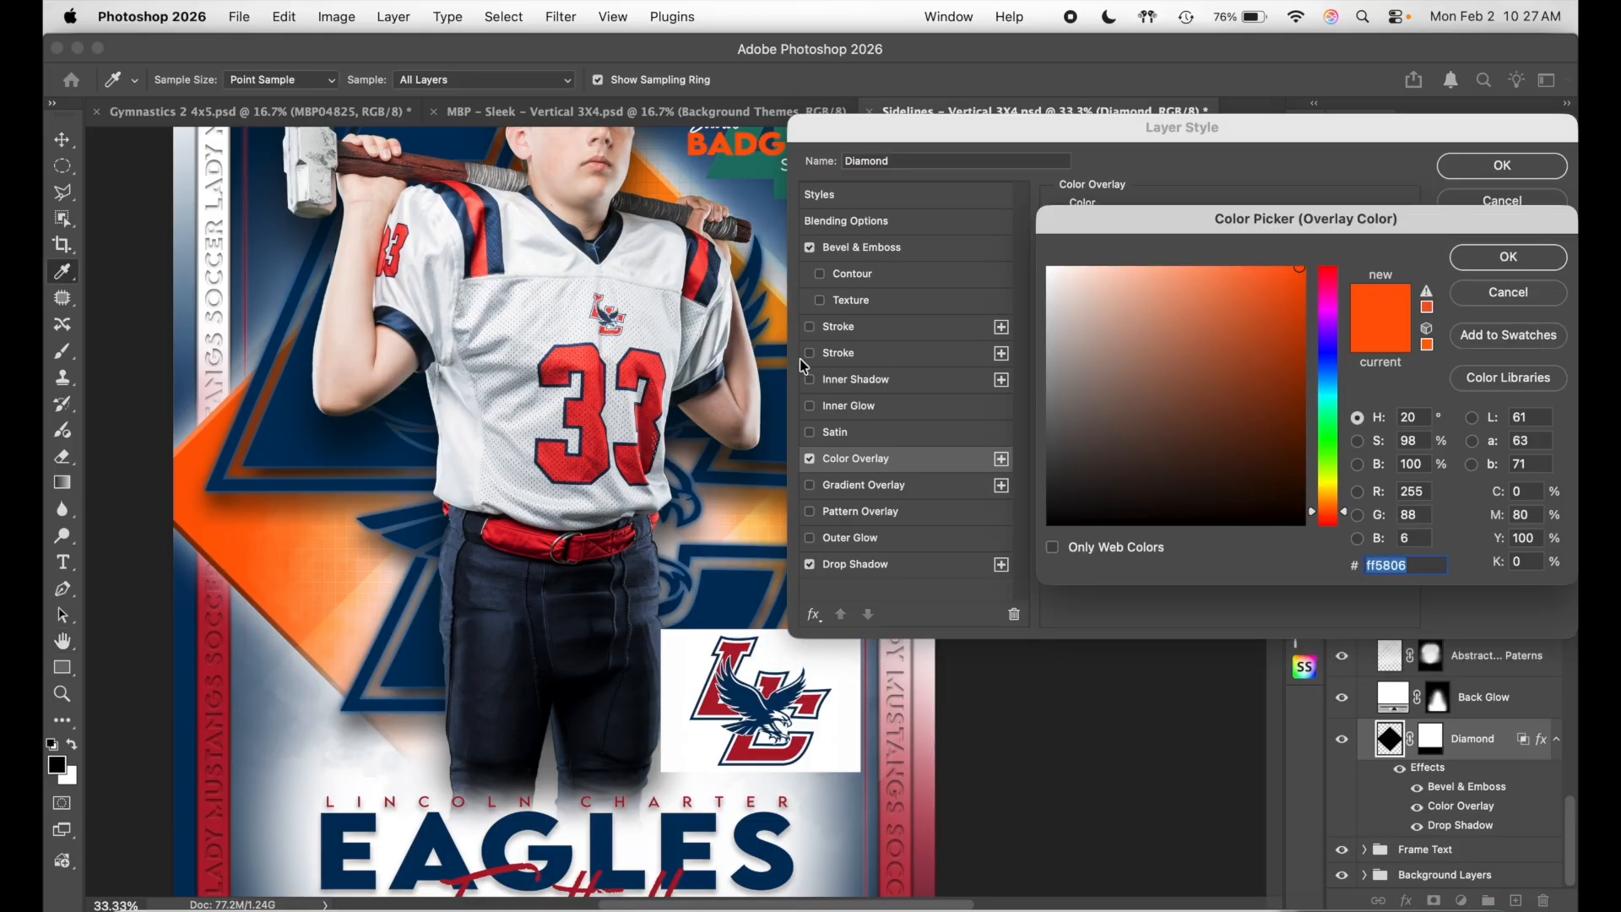
click(709, 707)
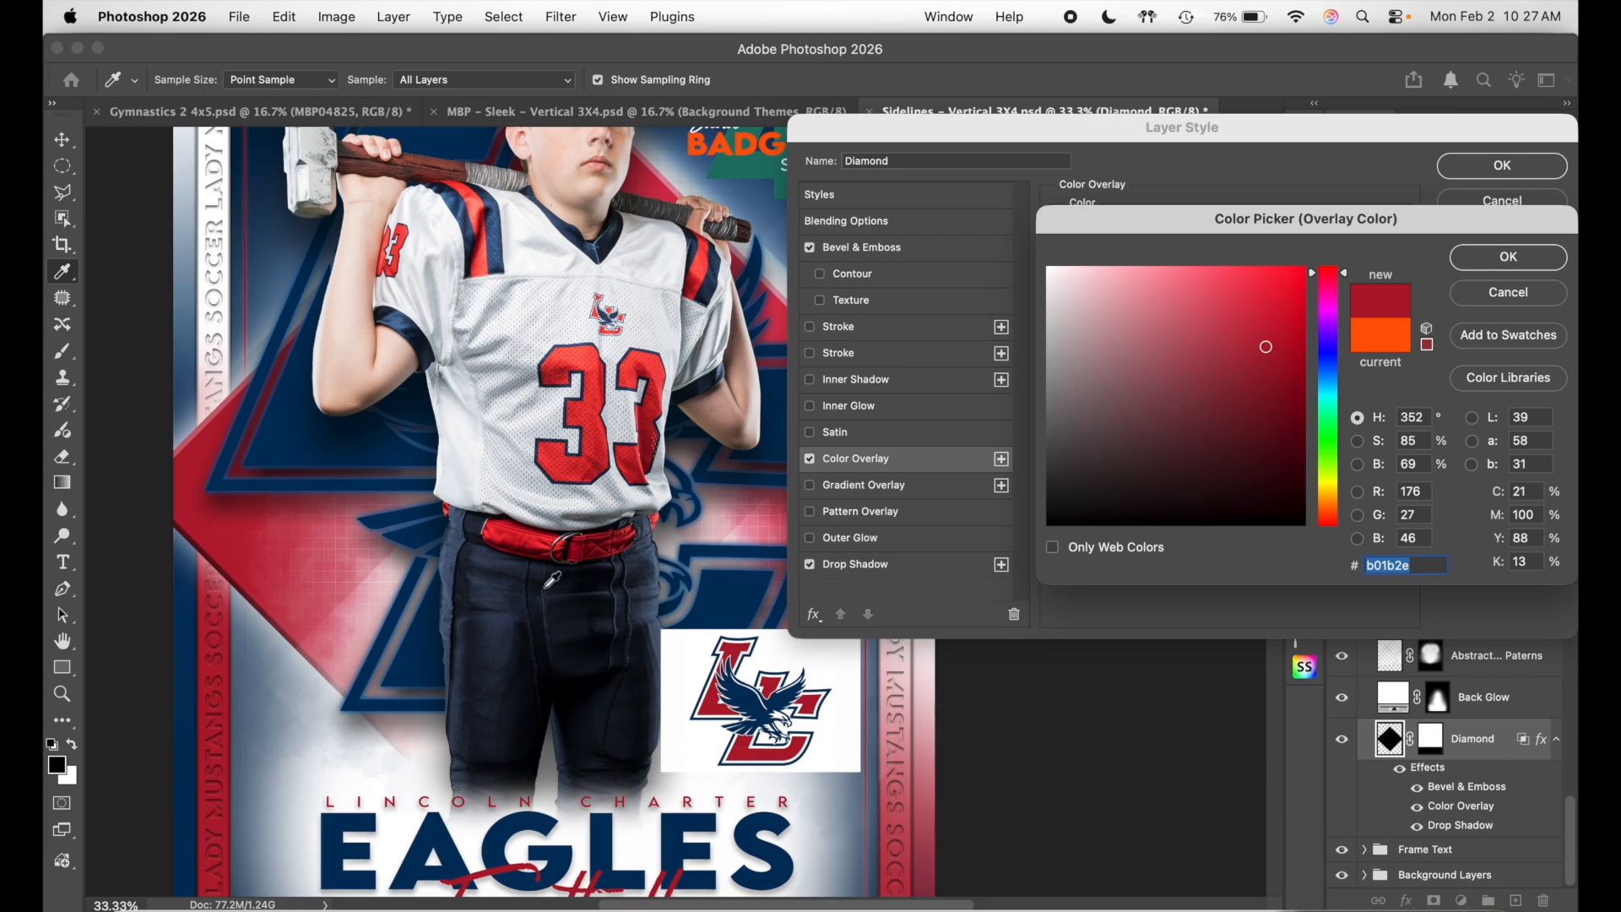
scroll(552, 579, up, 3)
scroll(552, 580, right, 3)
scroll(552, 580, left, 2)
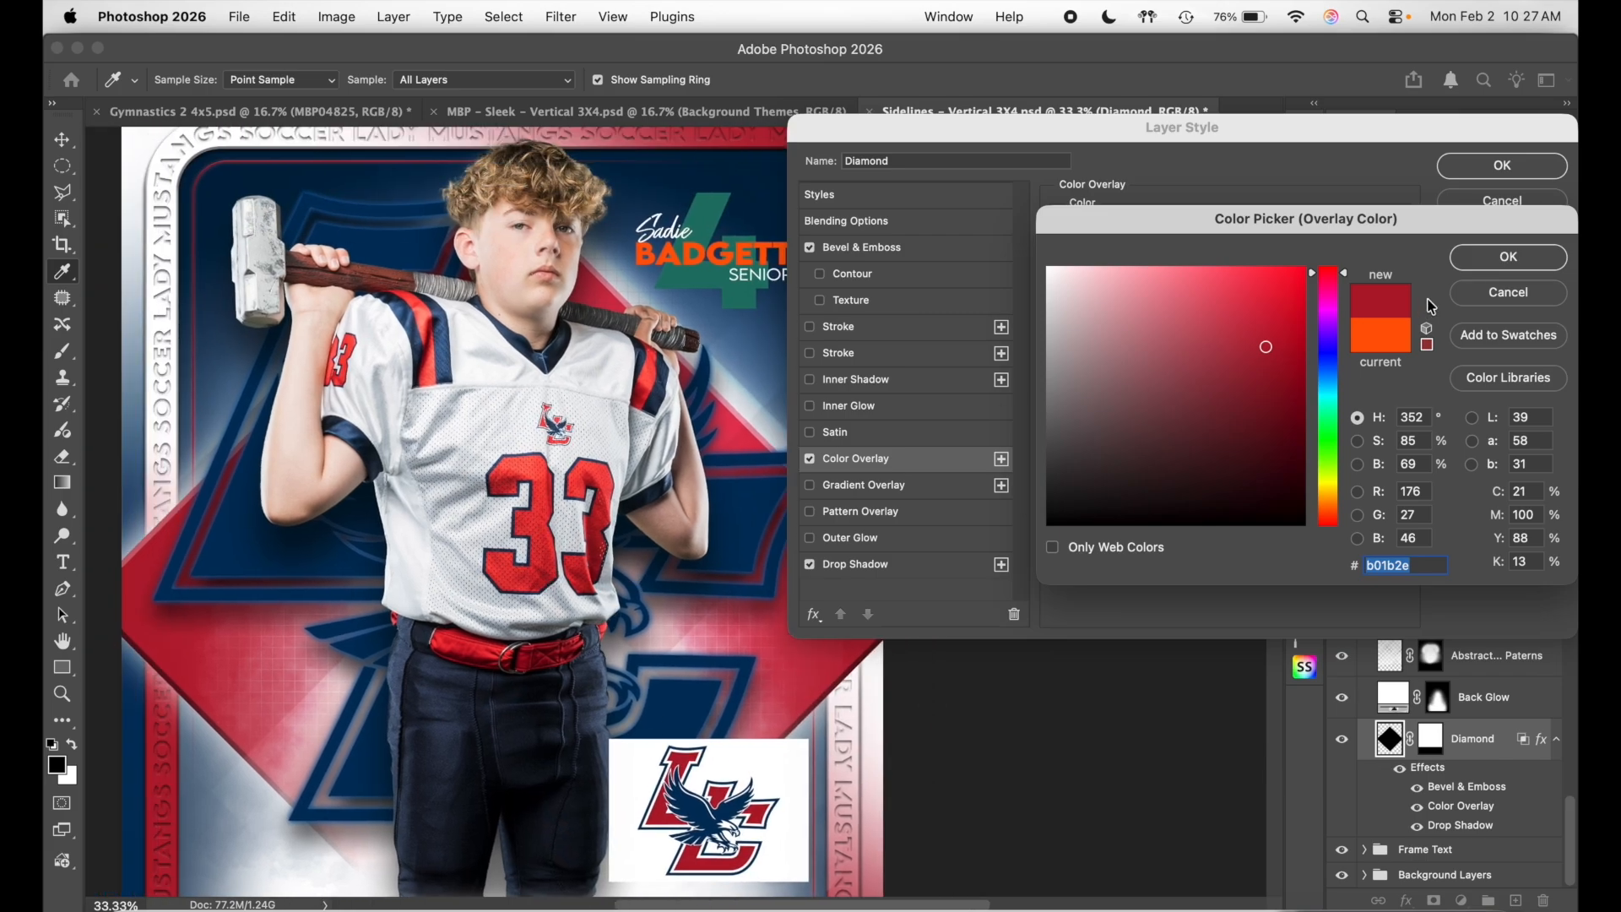
click(1509, 258)
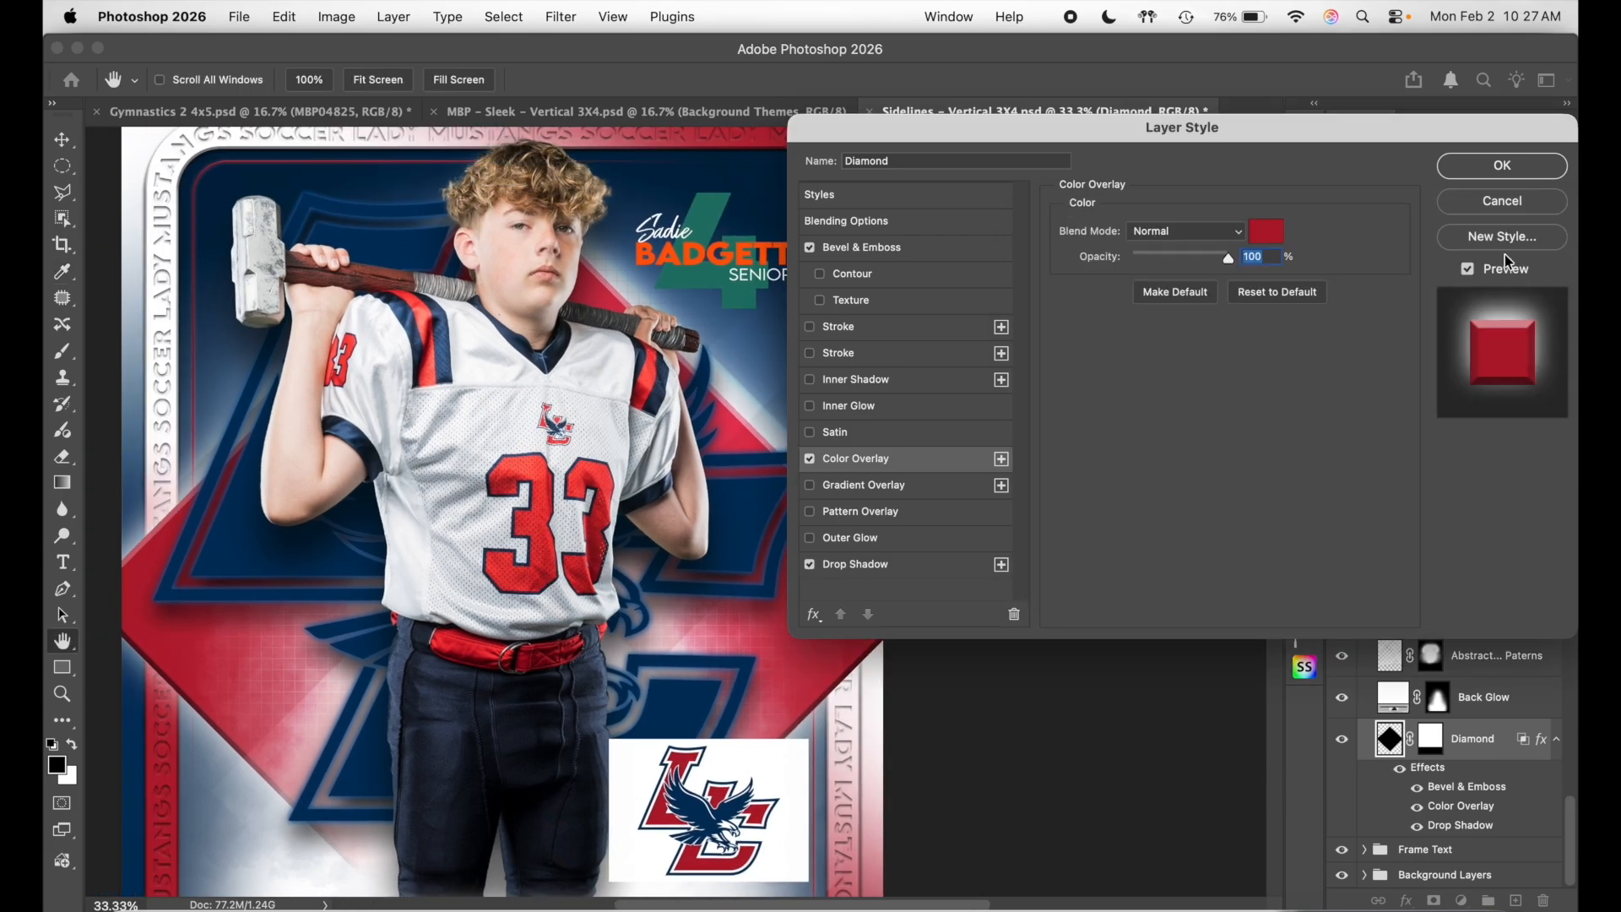
click(1502, 167)
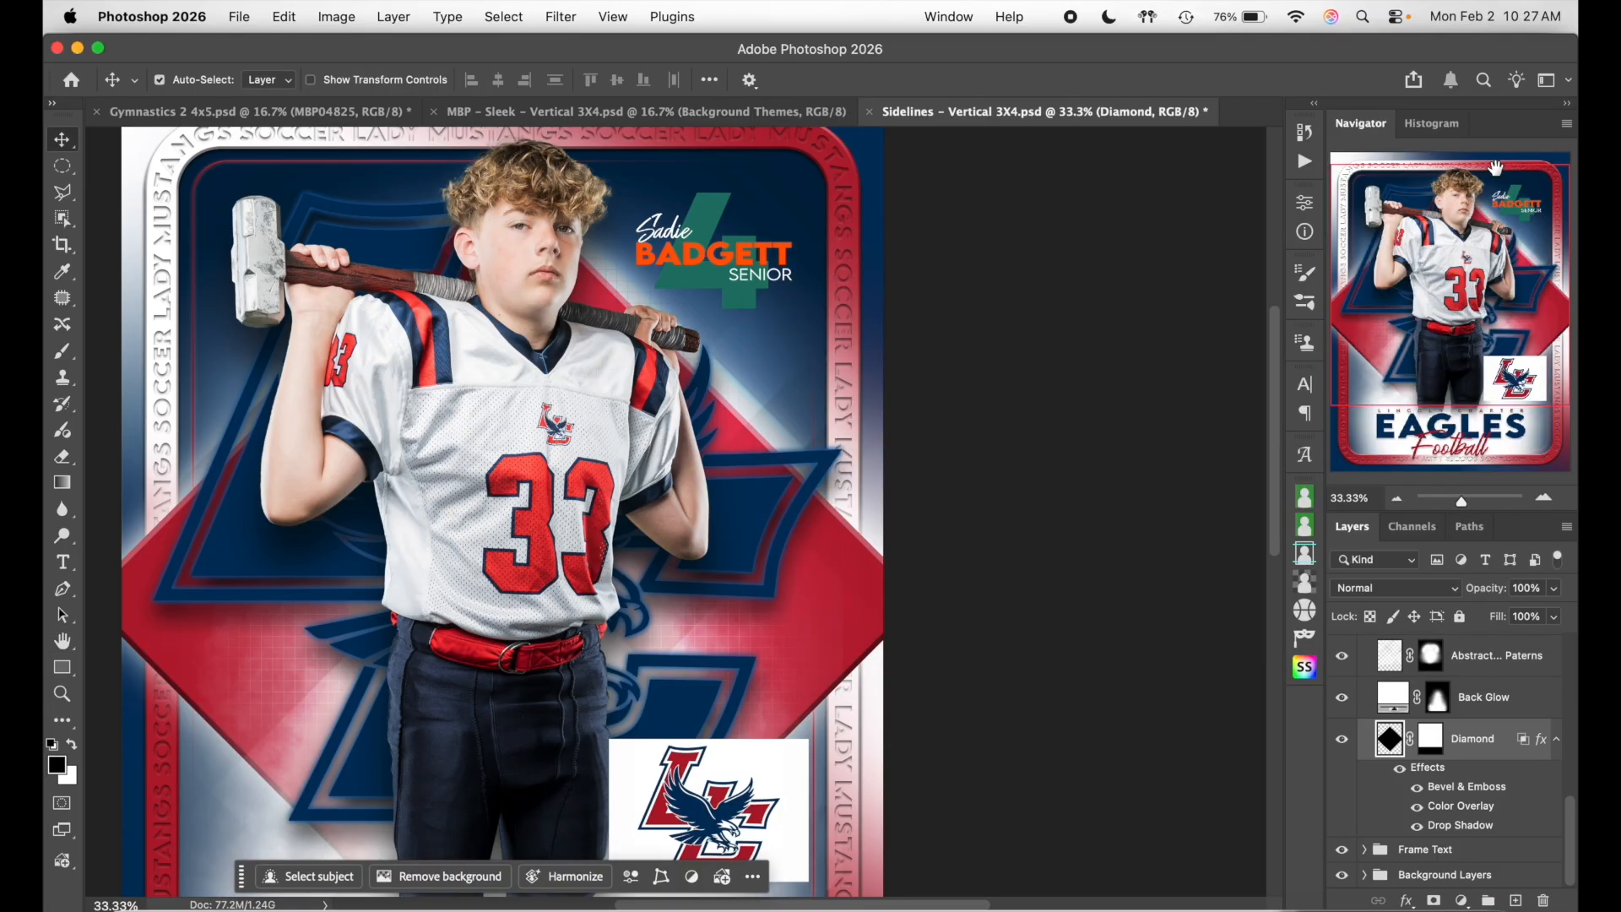
- Collapse the Mid Layers group and briefly hide, then reshow, the img_pd_111322_hcxgvd layer
scroll(1247, 718, down, 4)
scroll(1247, 717, left, 2)
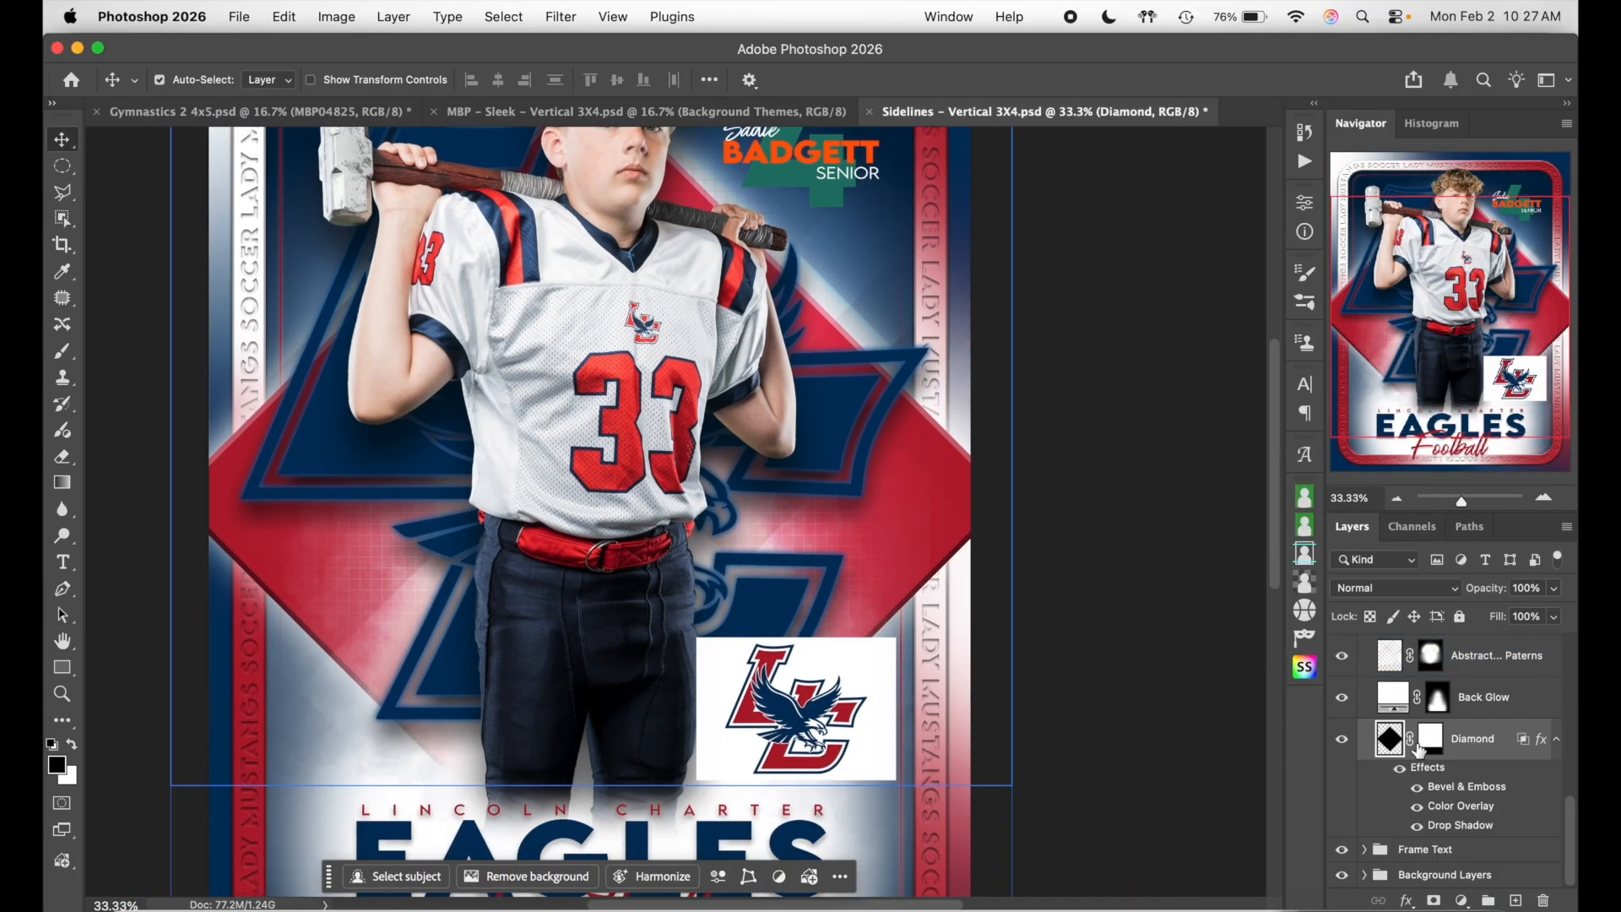
scroll(1419, 750, up, 5)
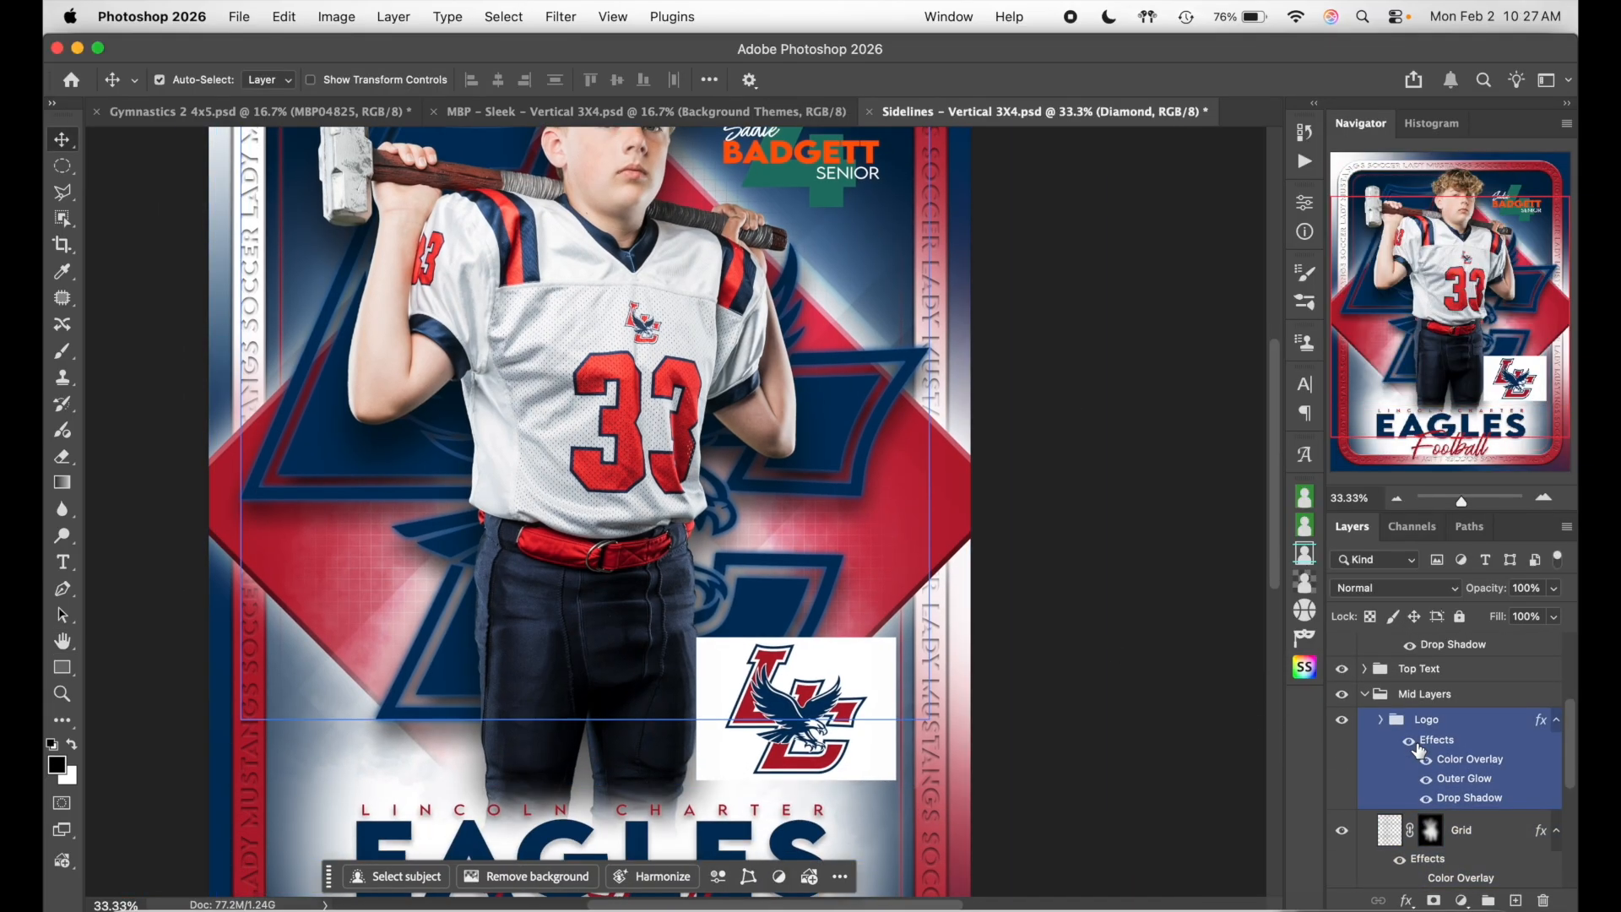
click(1364, 657)
scroll(1410, 716, up, 2)
click(1408, 716)
click(1341, 653)
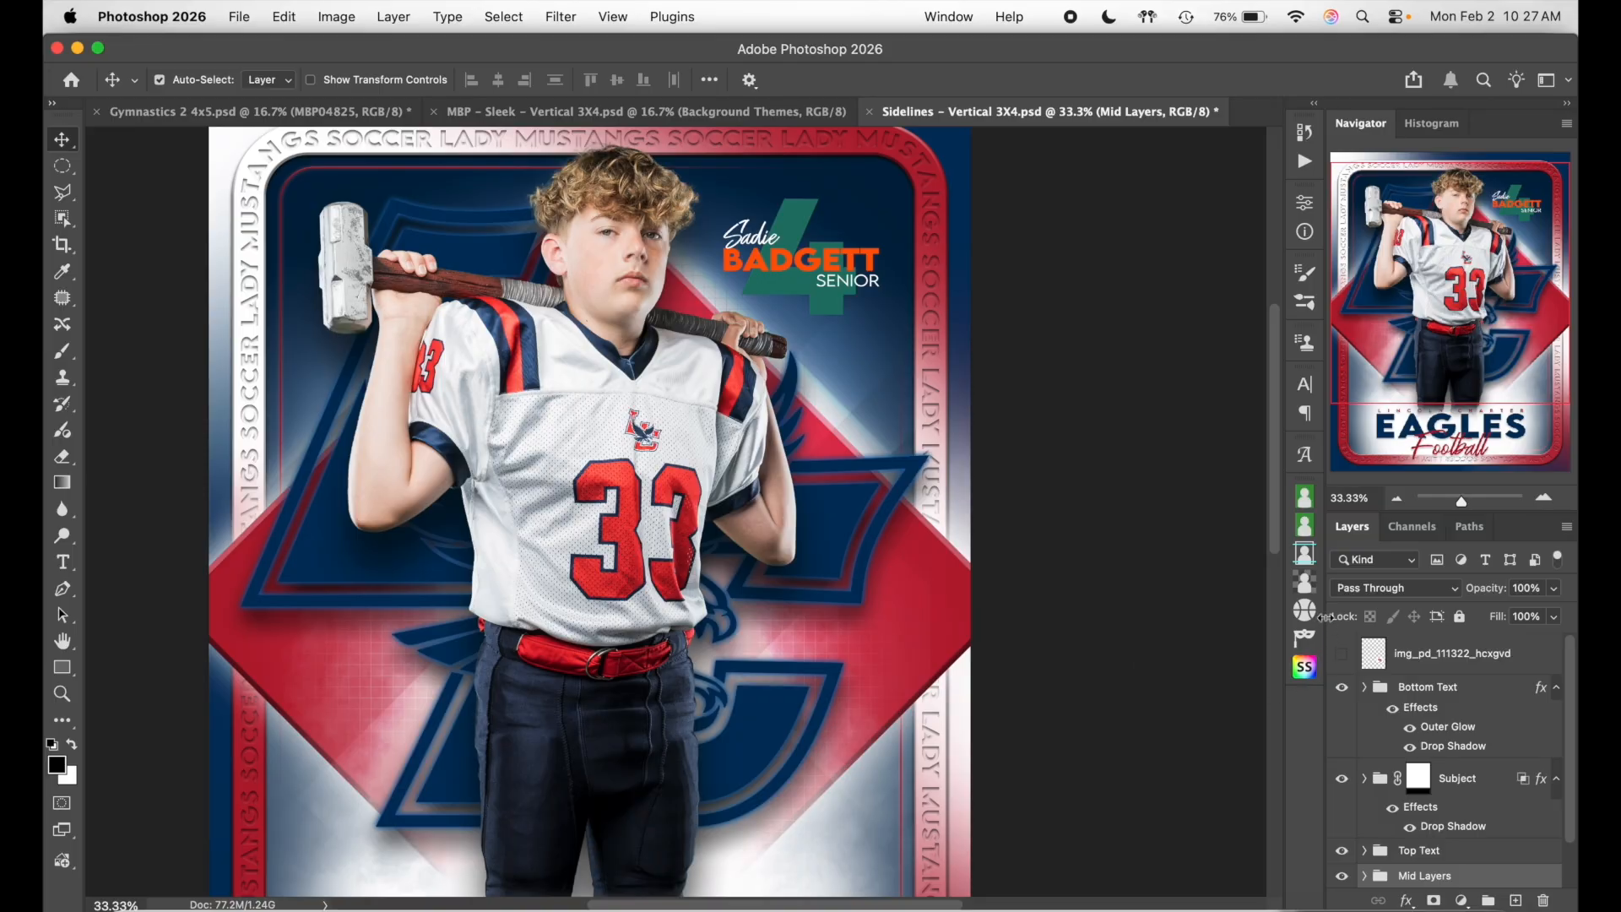
click(1341, 653)
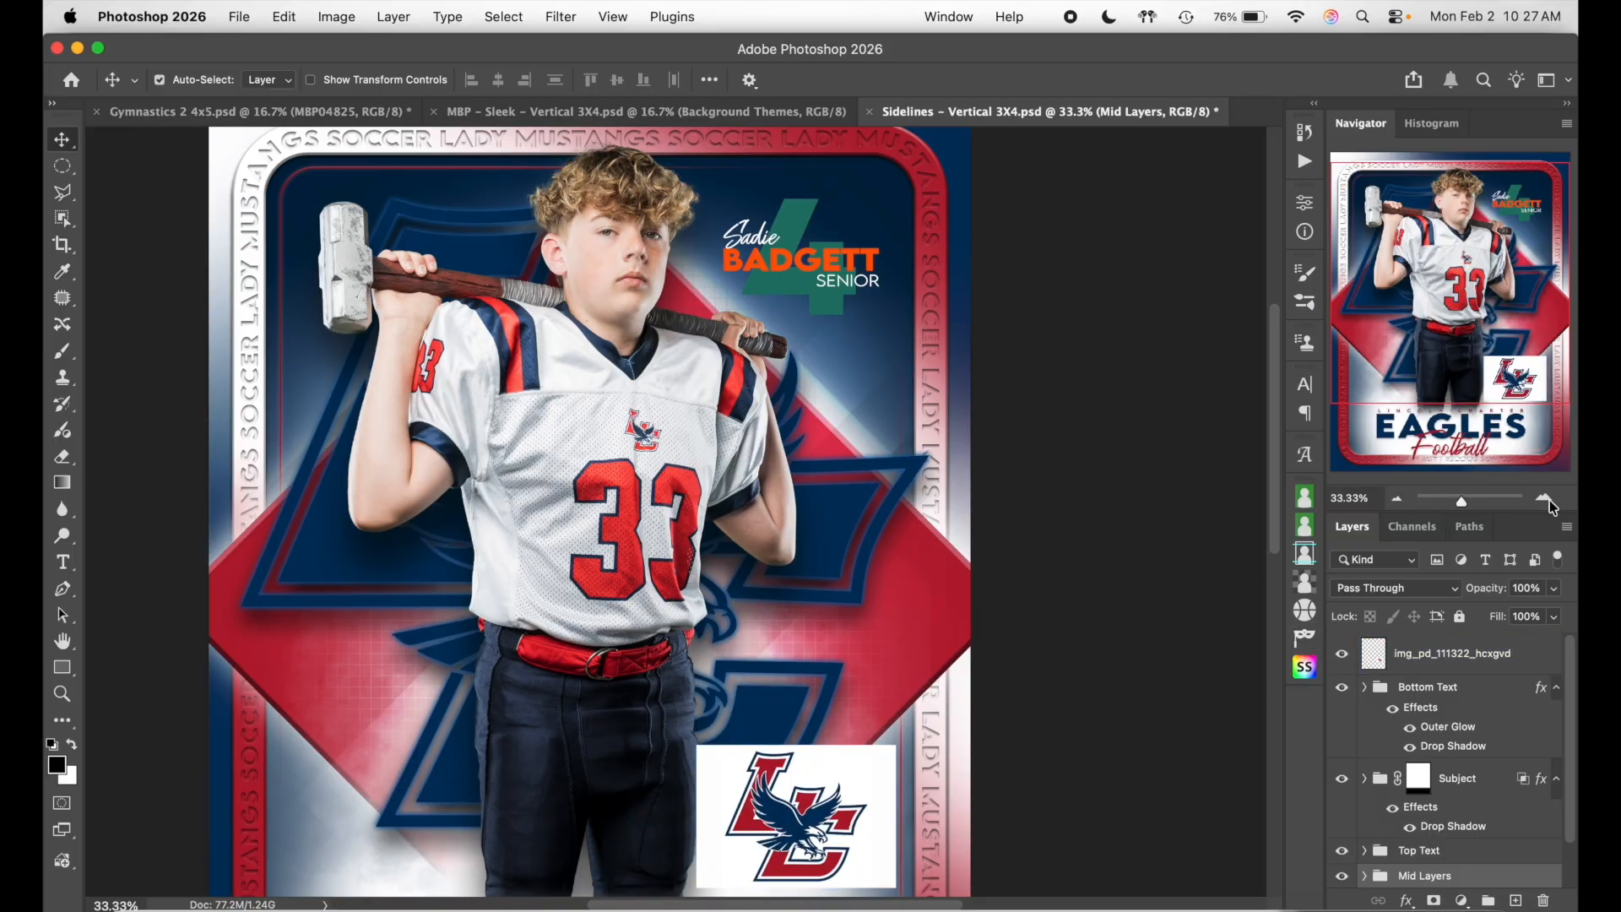
- Expand the Top Text group and begin editing the player's first name
scroll(1452, 675, down, 2)
click(1451, 798)
scroll(954, 540, right, 1)
scroll(953, 540, up, 3)
click(803, 426)
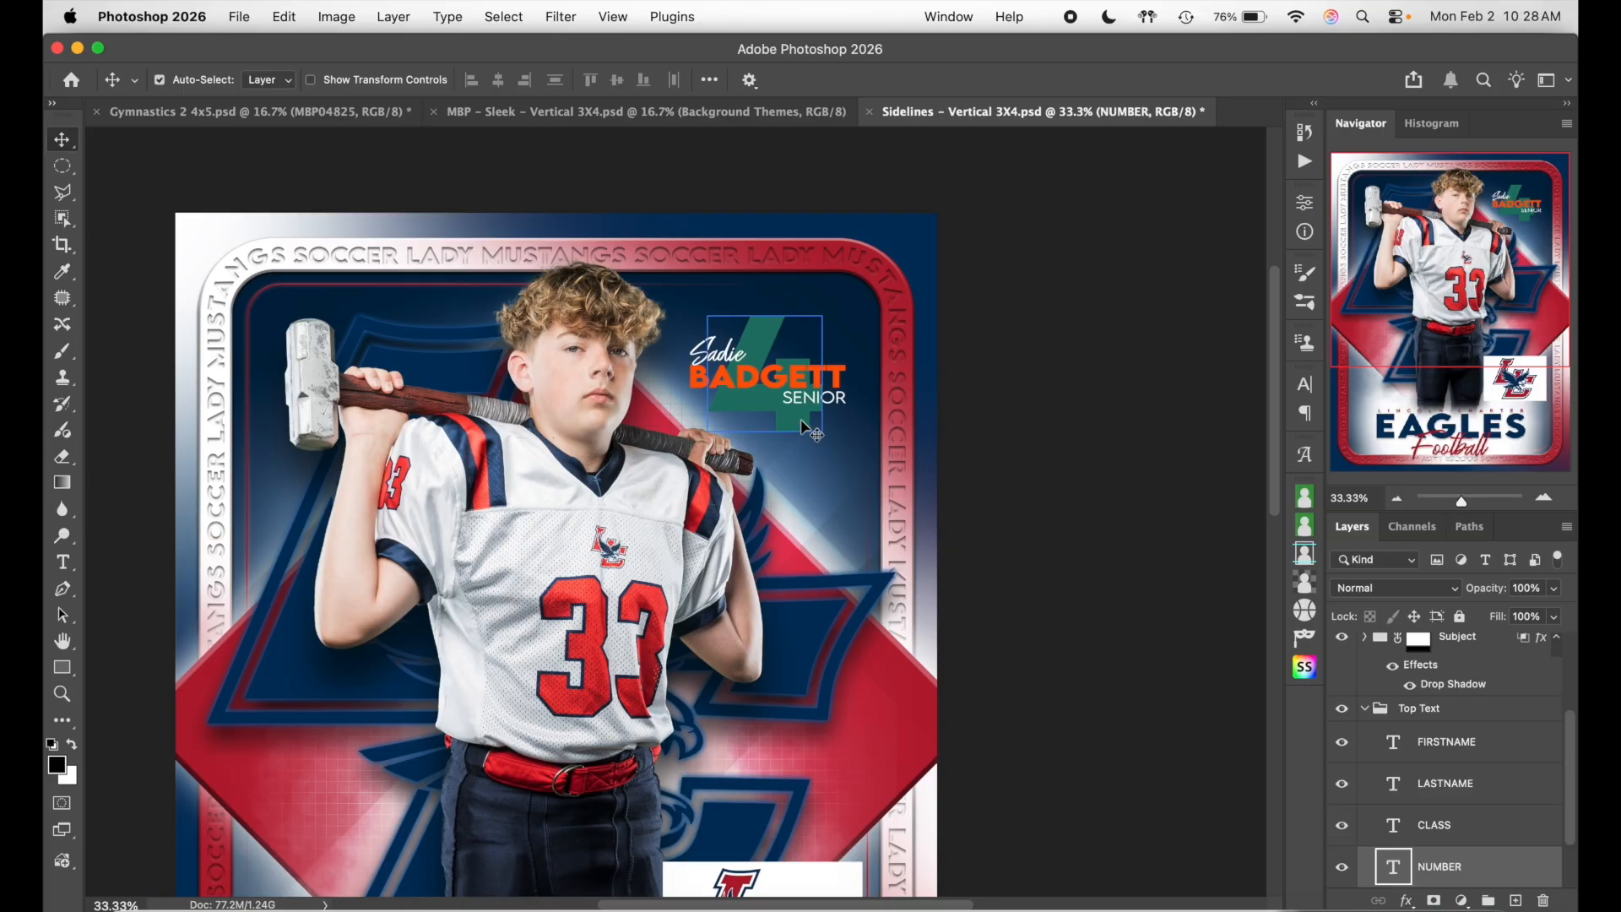
double_click(728, 346)
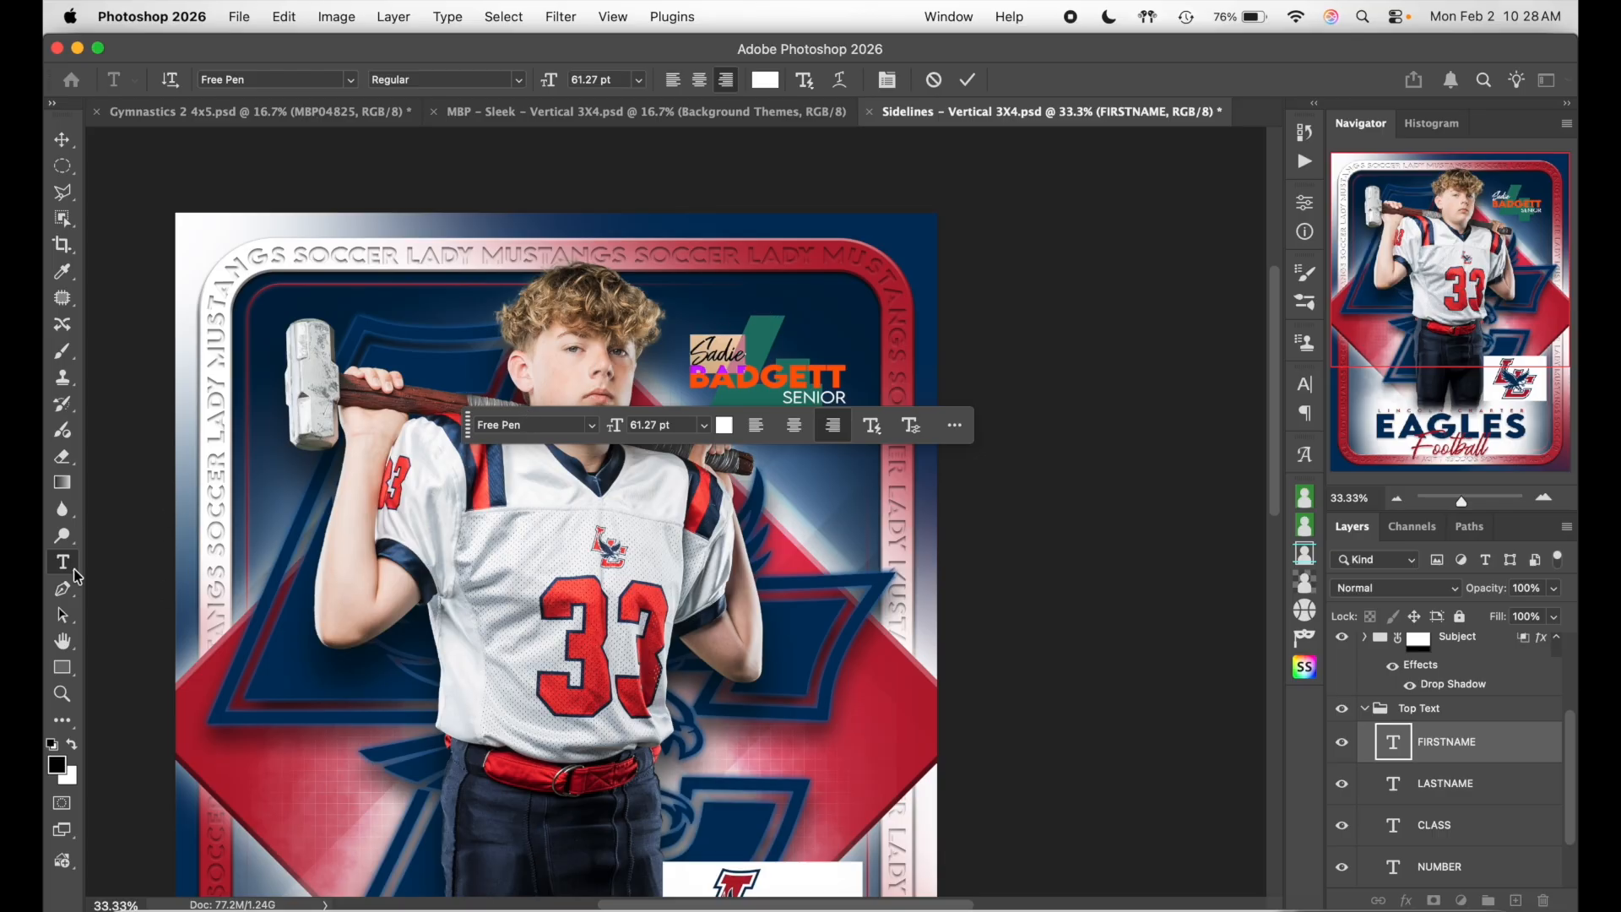
click(967, 80)
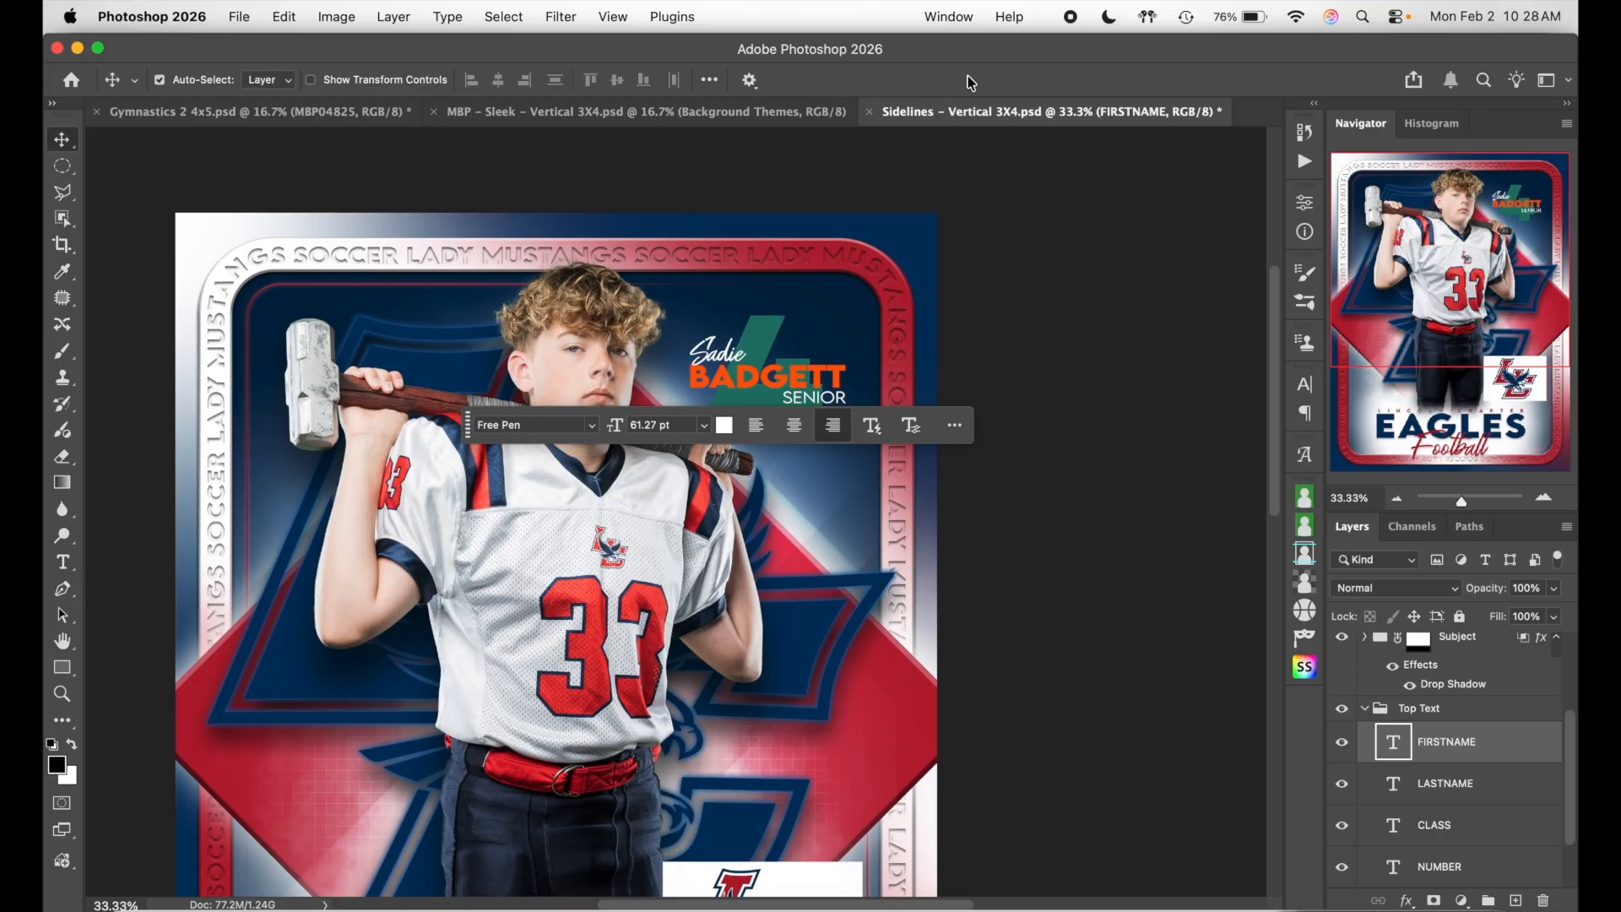
click(63, 561)
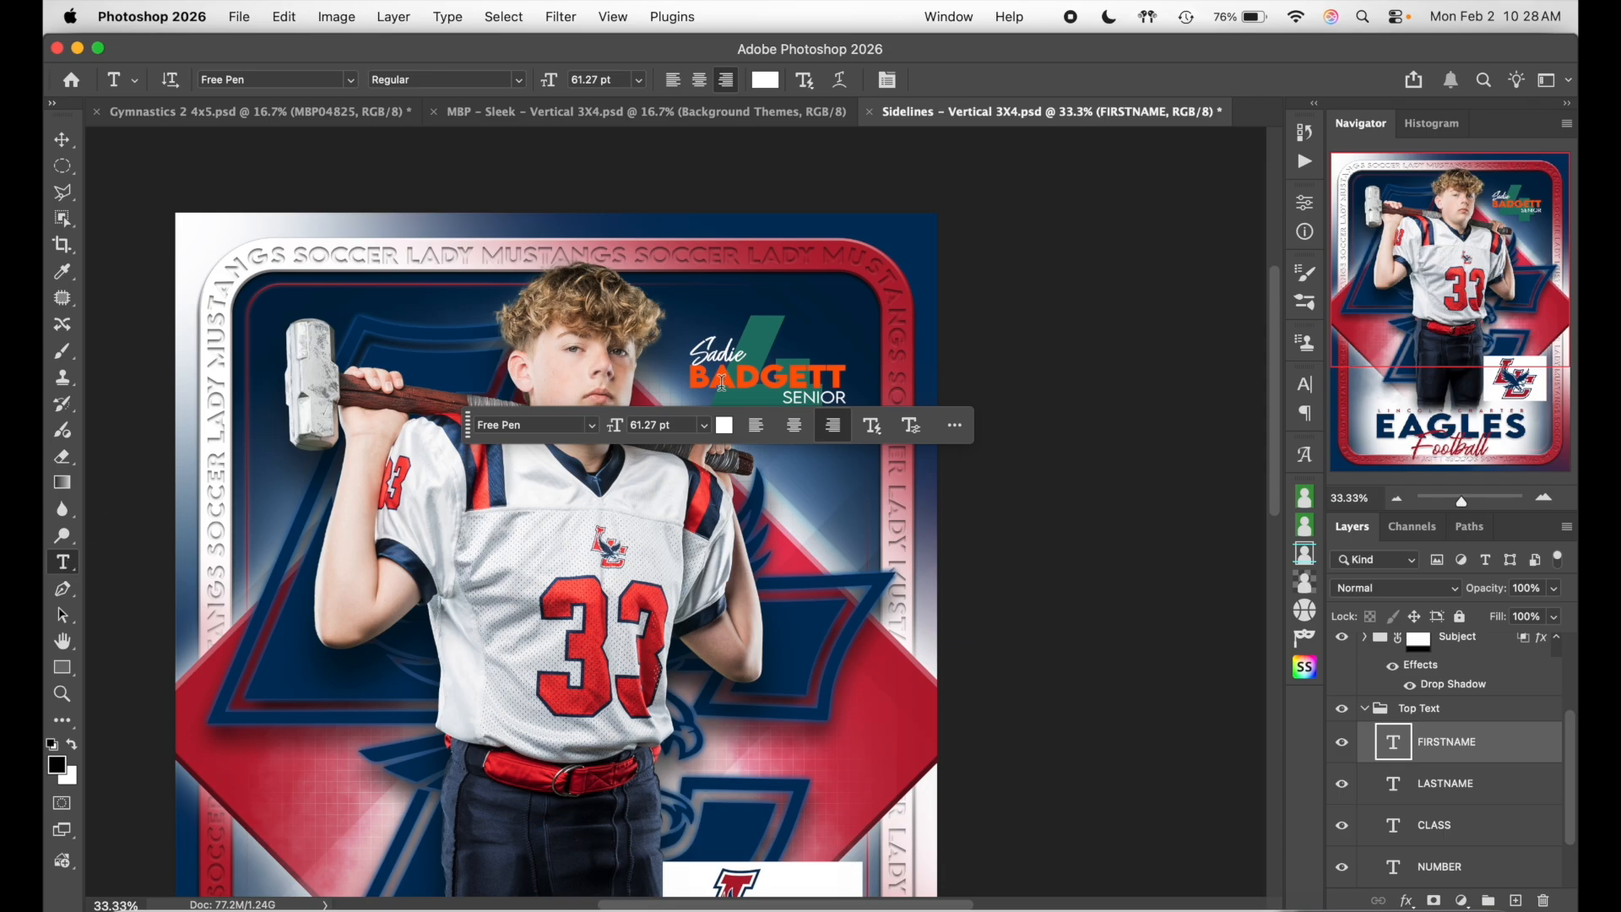
- Replace the script first name and the last name with the new player's names
click(722, 346)
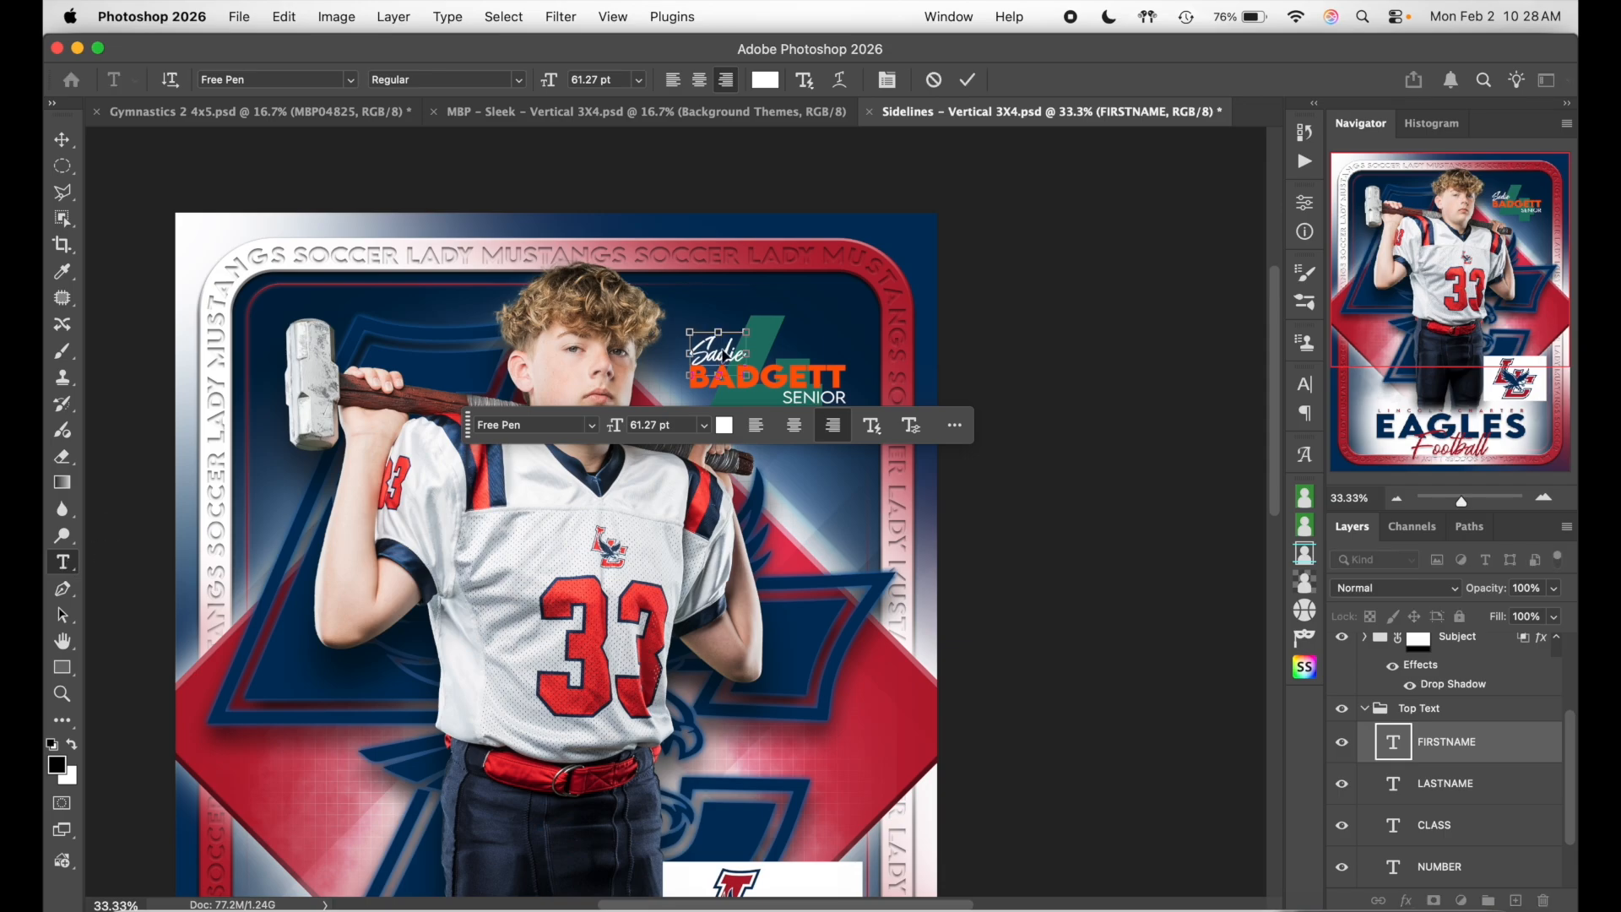
double_click(723, 347)
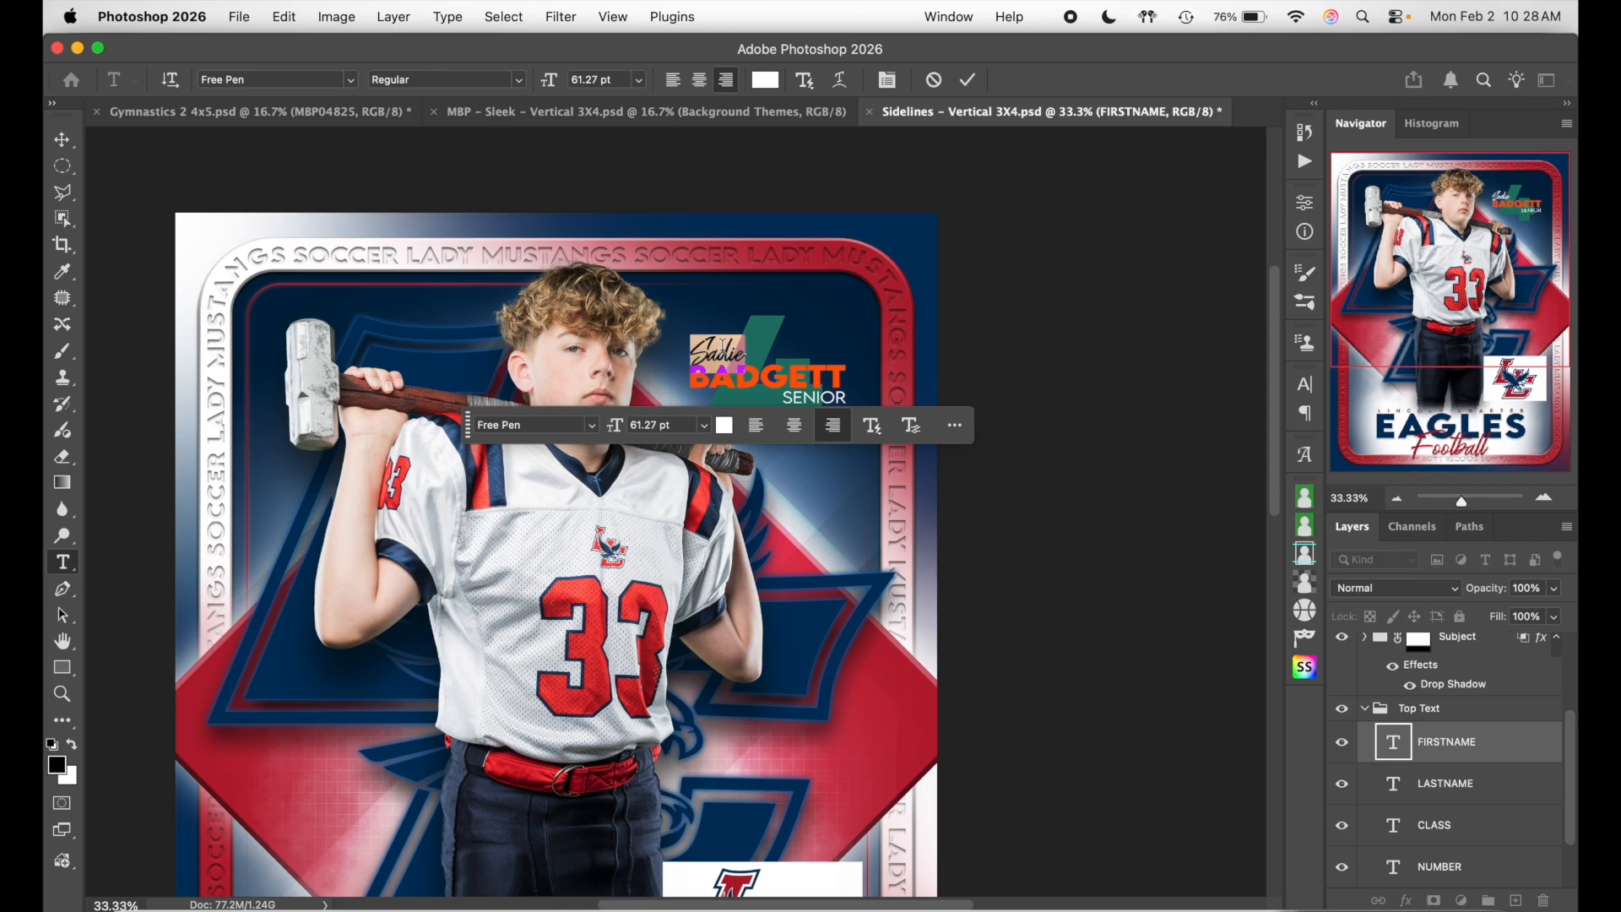
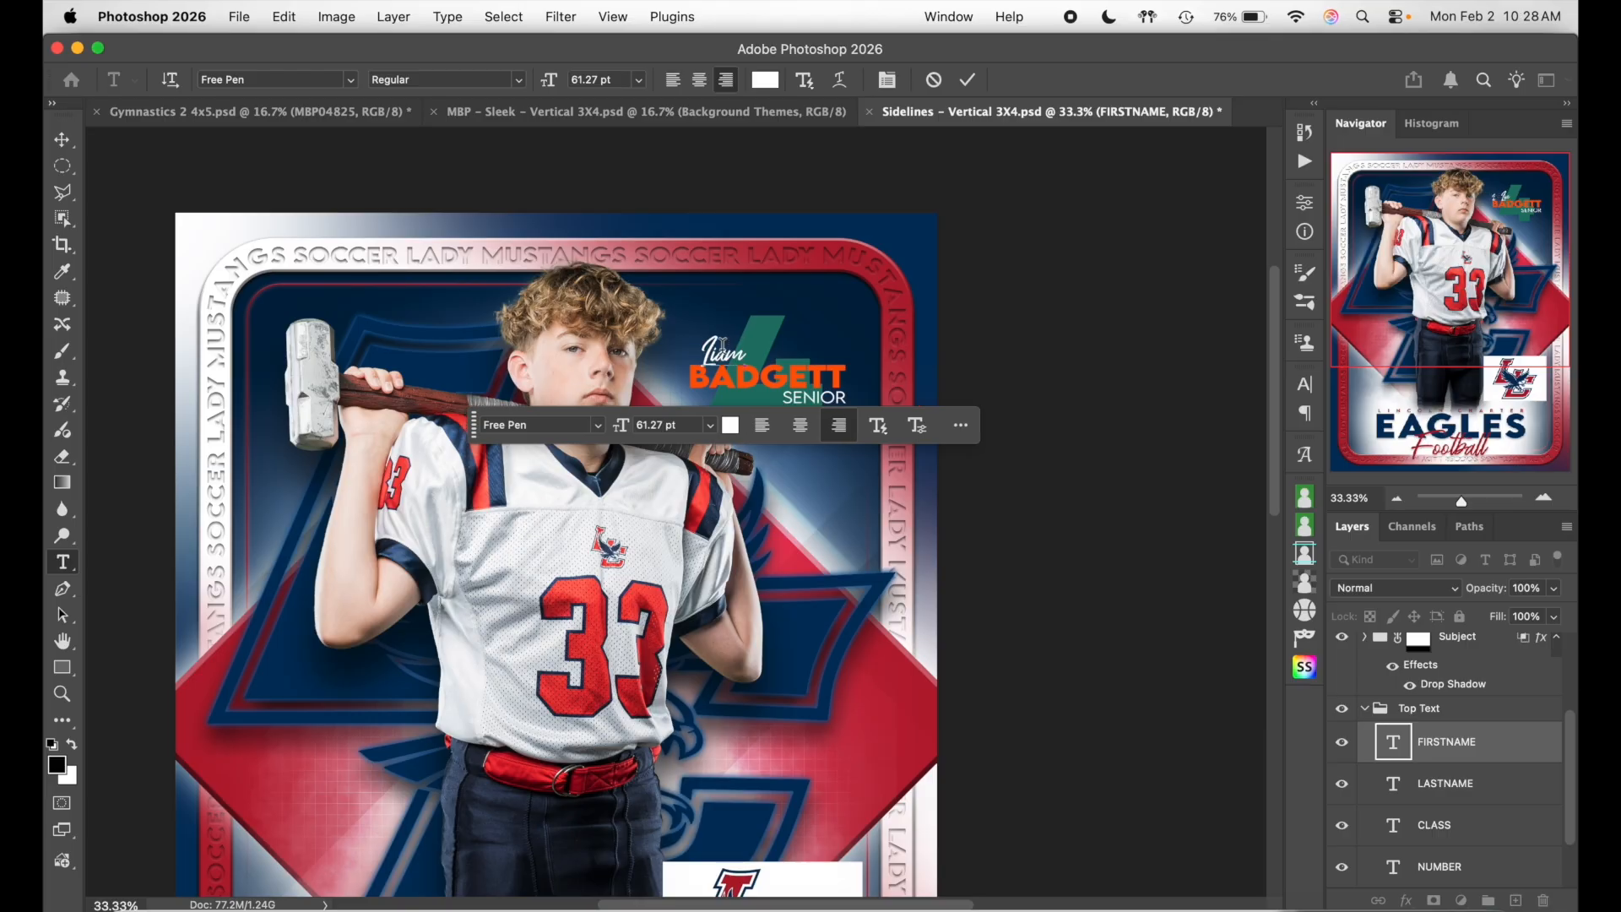
click(969, 74)
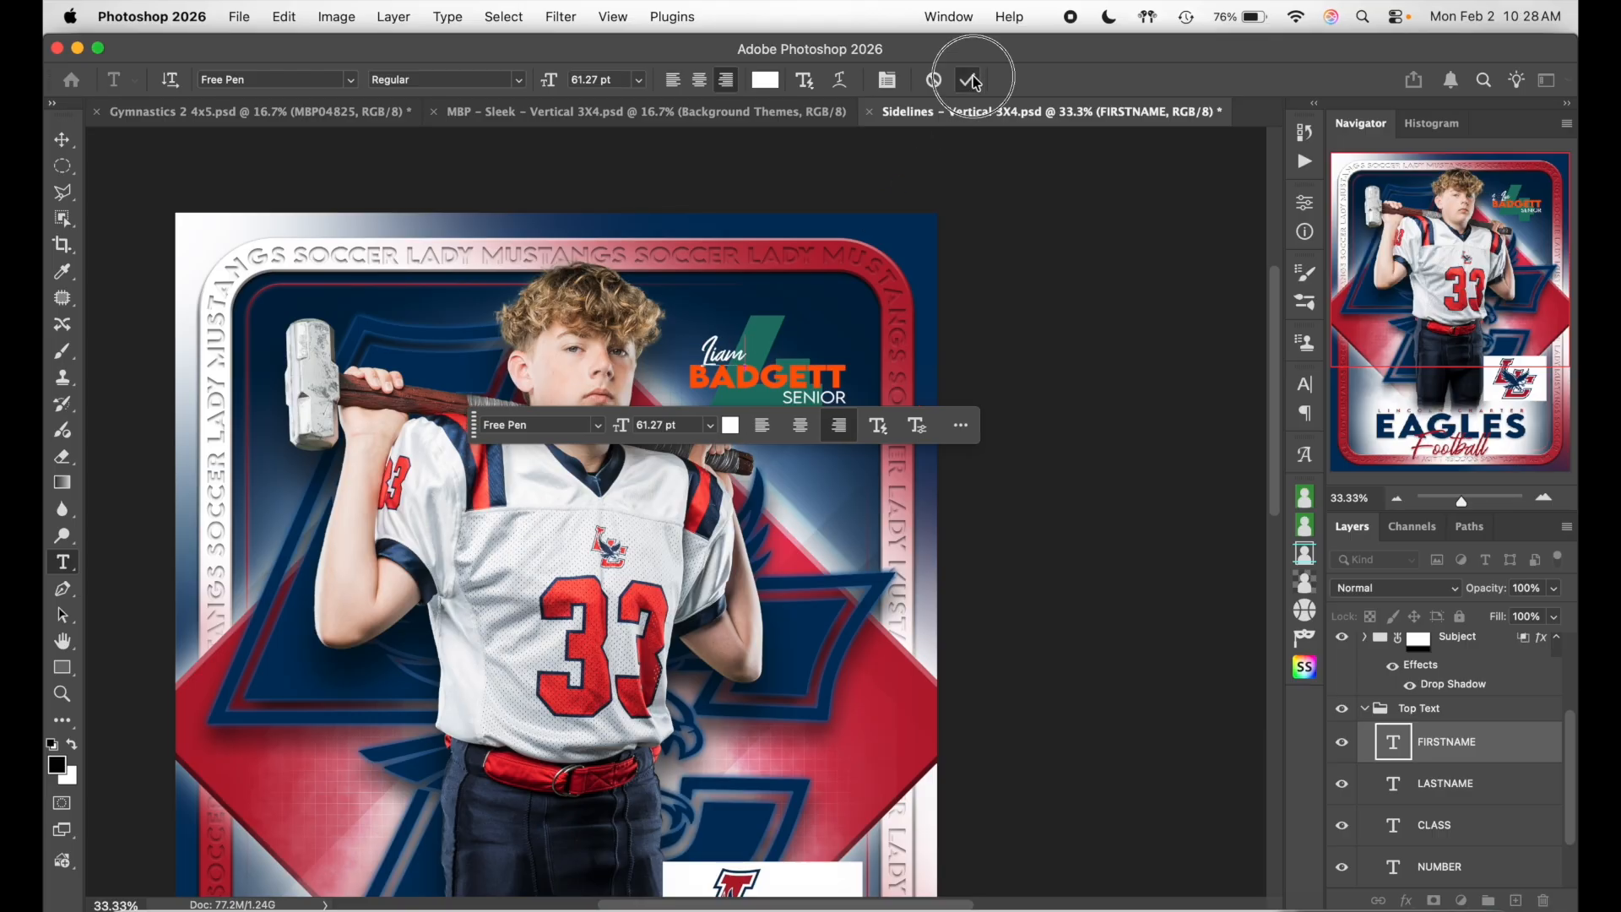
click(811, 375)
double_click(811, 376)
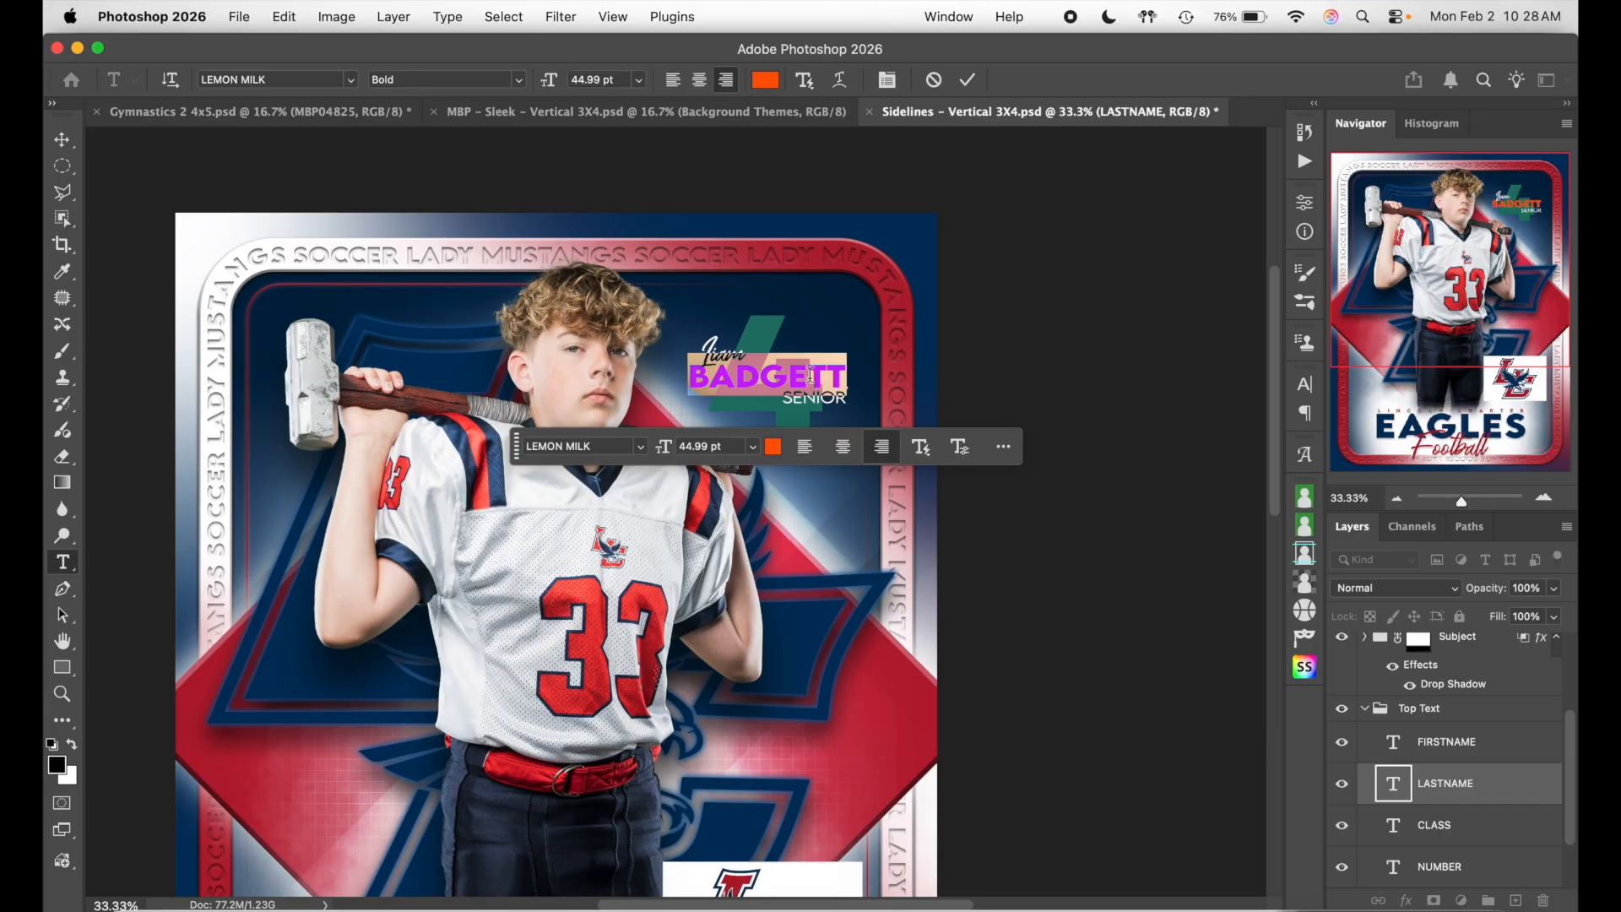
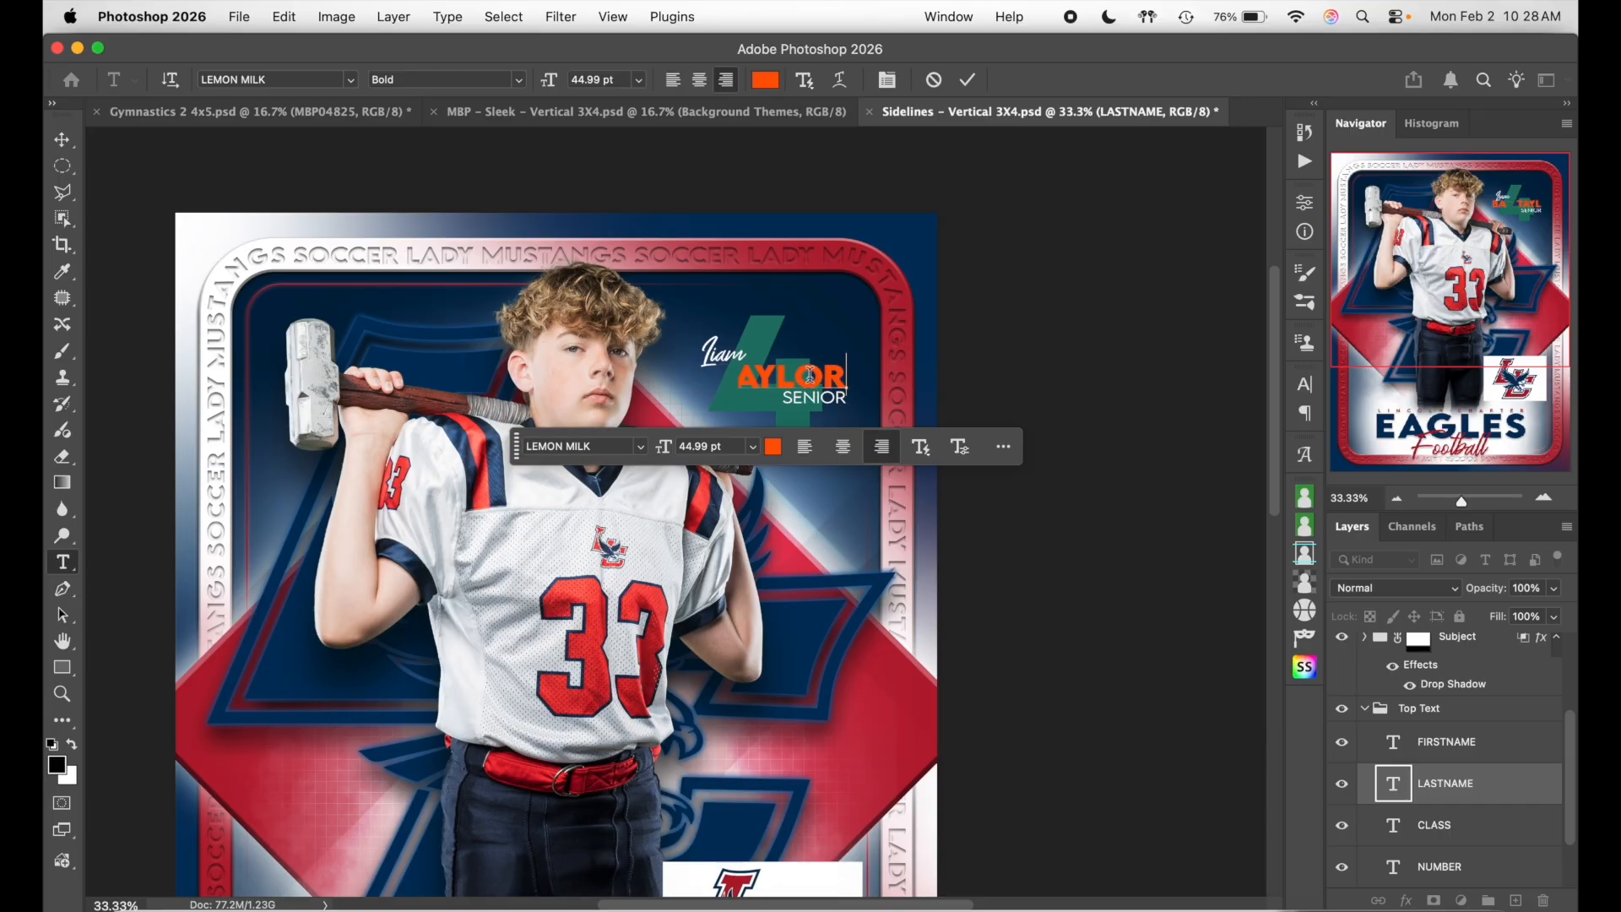
click(968, 79)
- Change the position text from SENIOR to KICKER
scroll(671, 363, down, 2)
scroll(692, 363, down, 1)
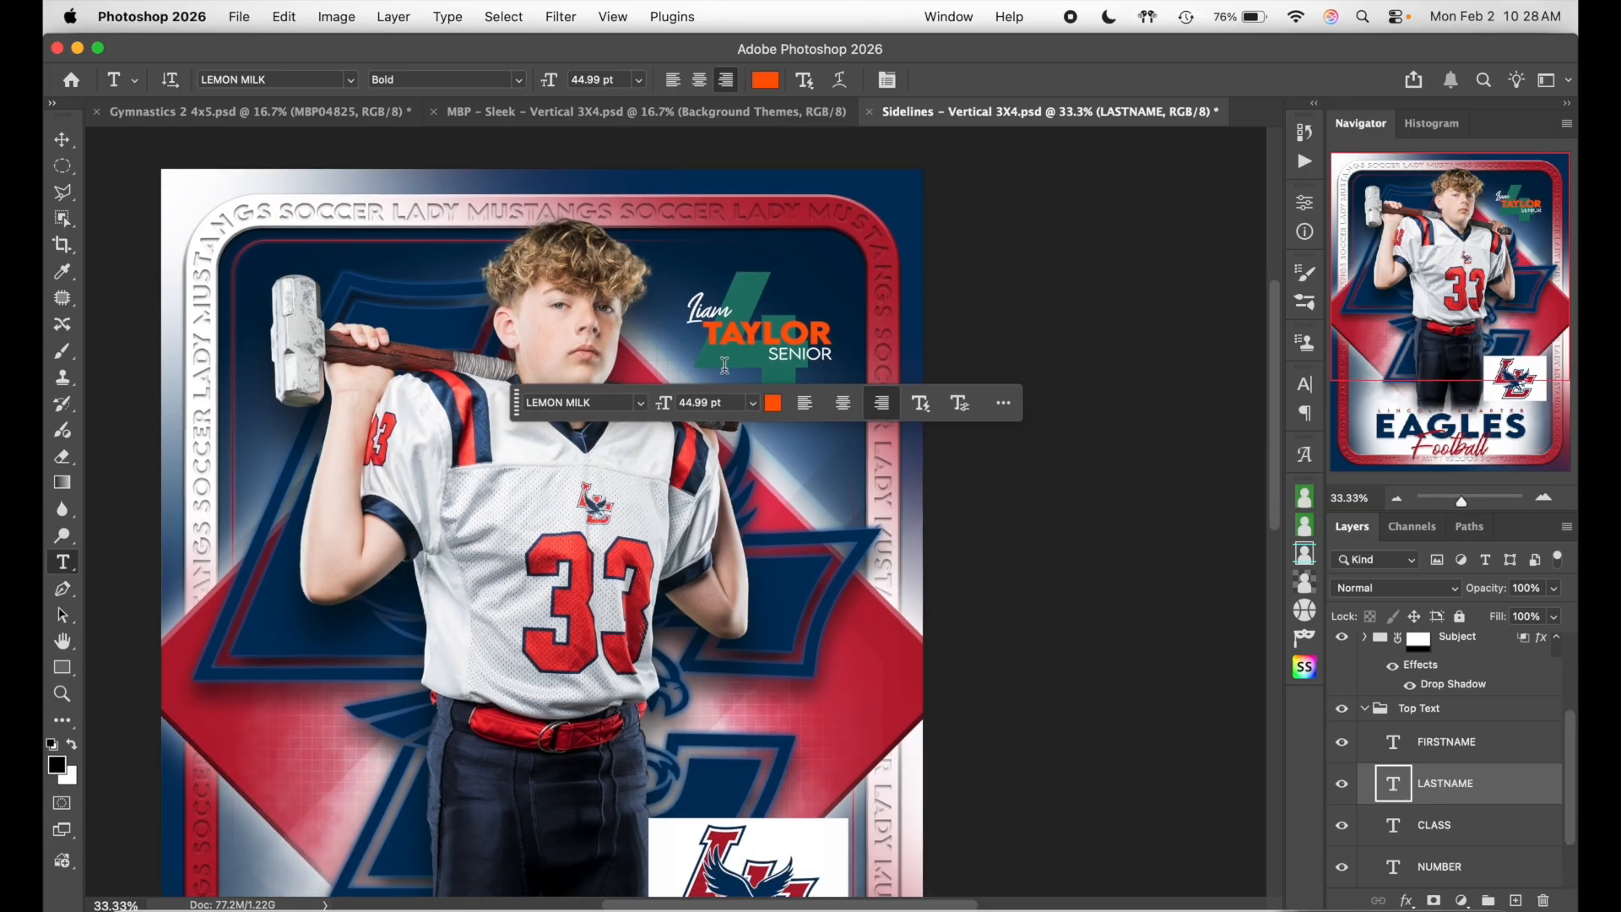
double_click(803, 352)
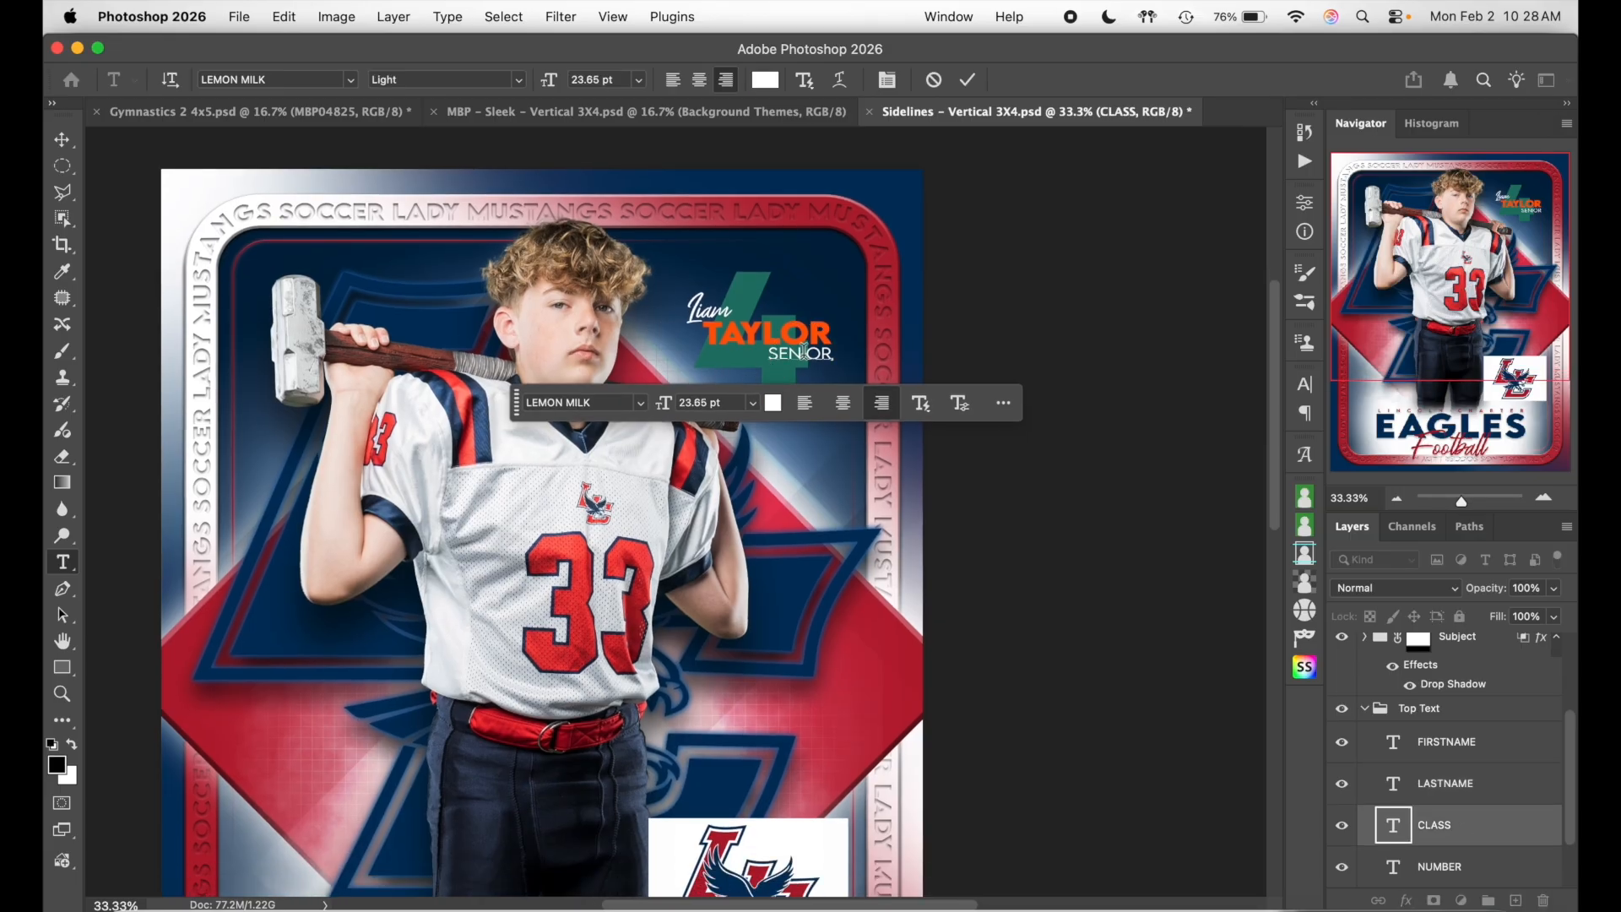
text(KICKER)
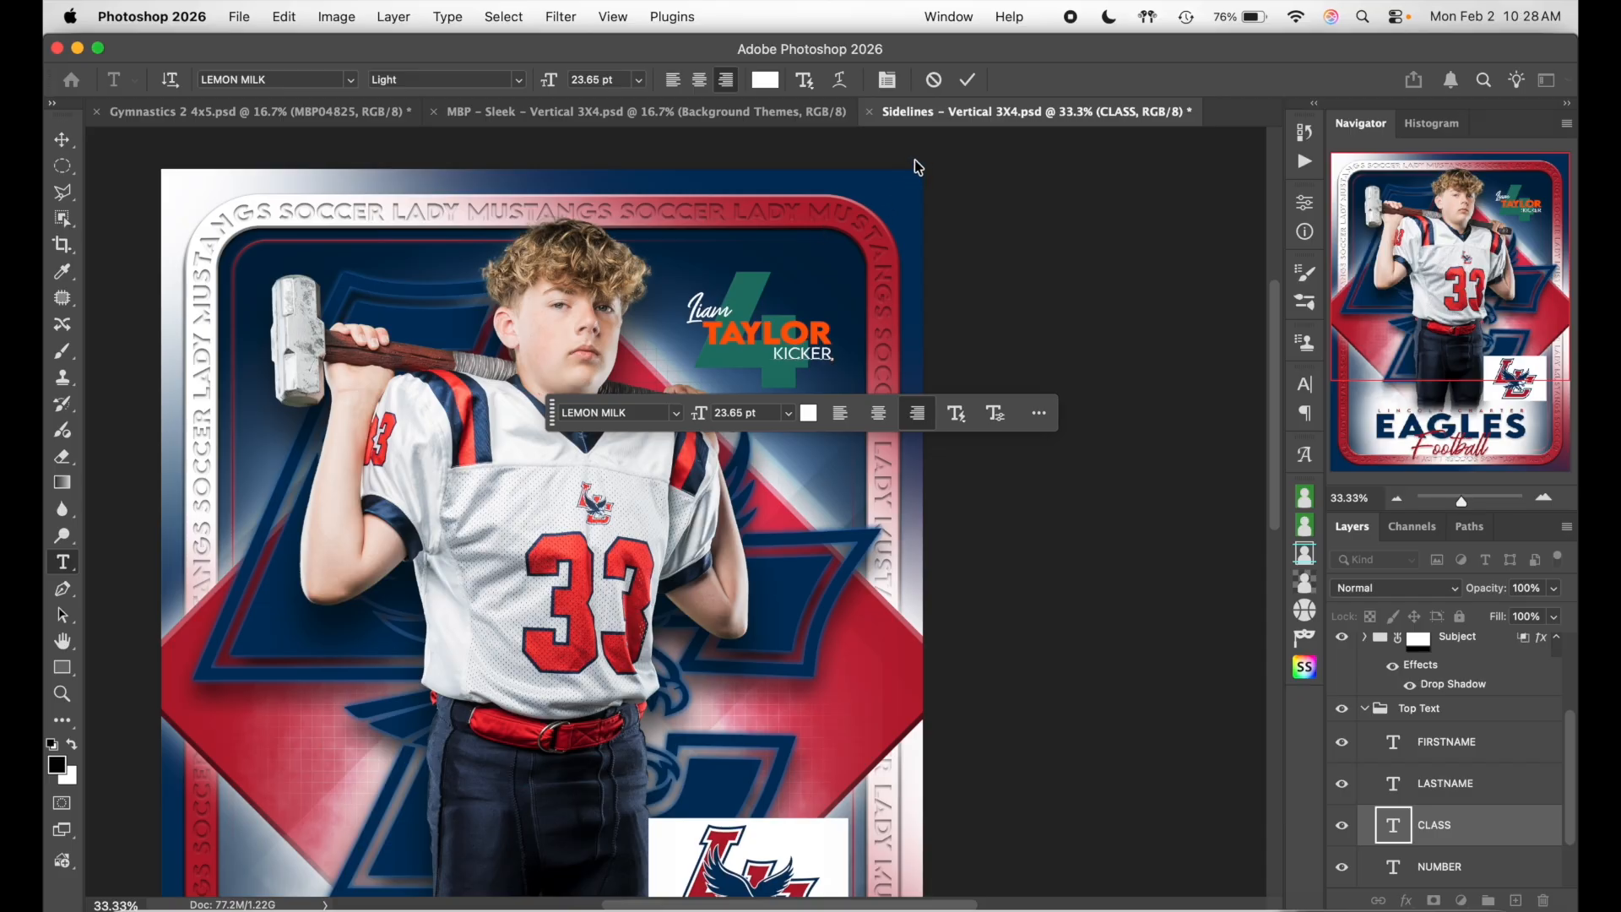
click(968, 79)
click(760, 282)
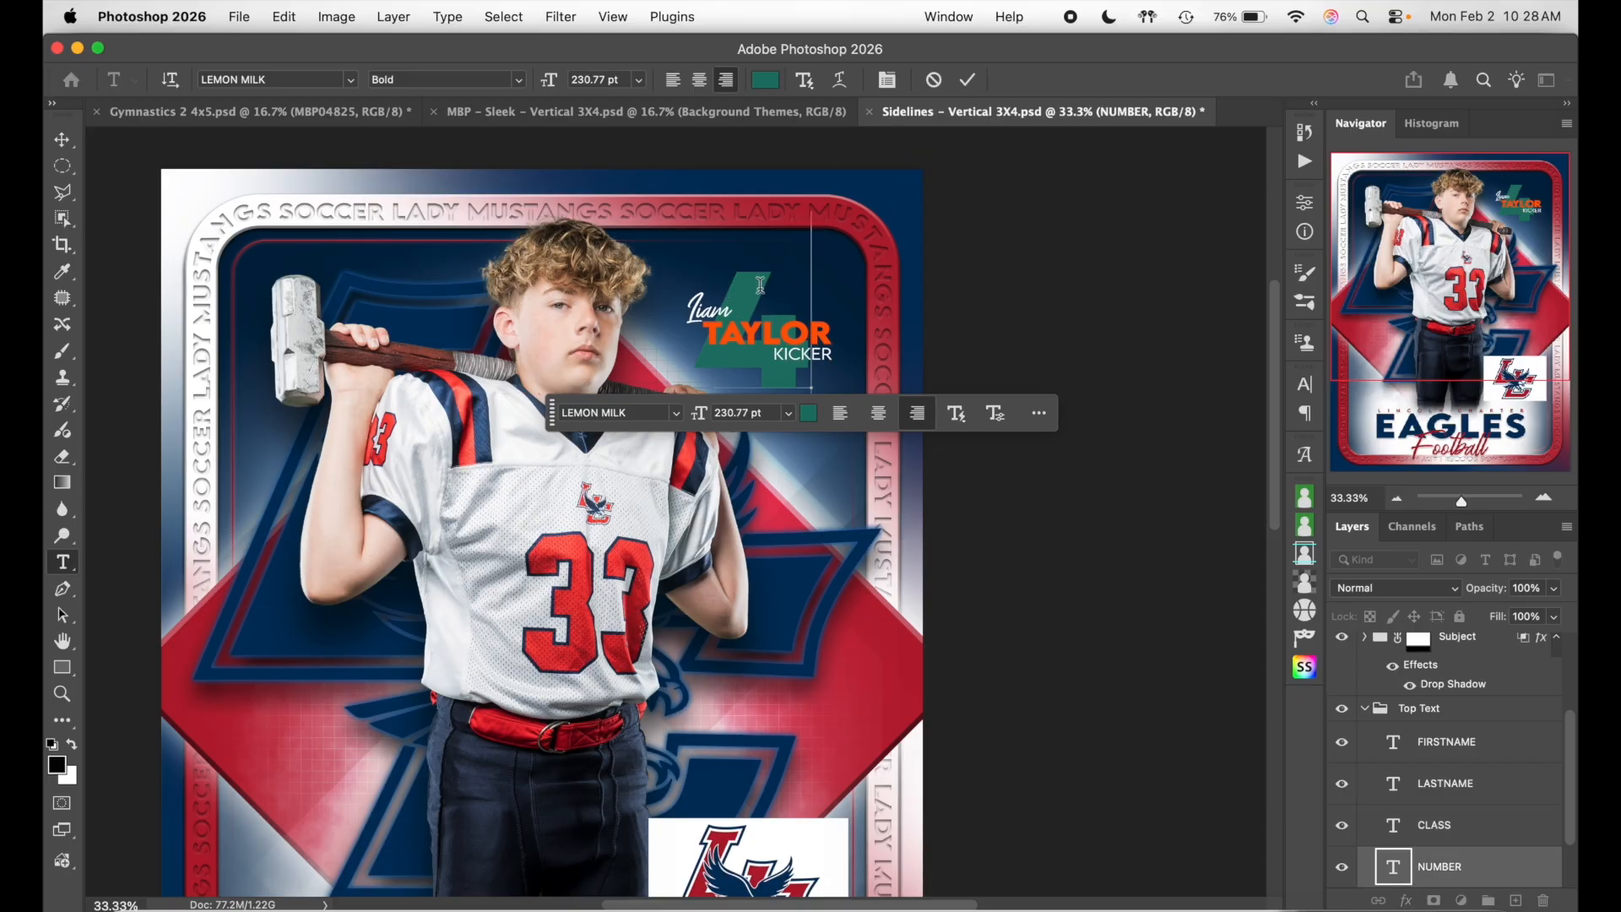
- Replace the big background number 4 with 33 and select it
key(BackSpace)
text(33)
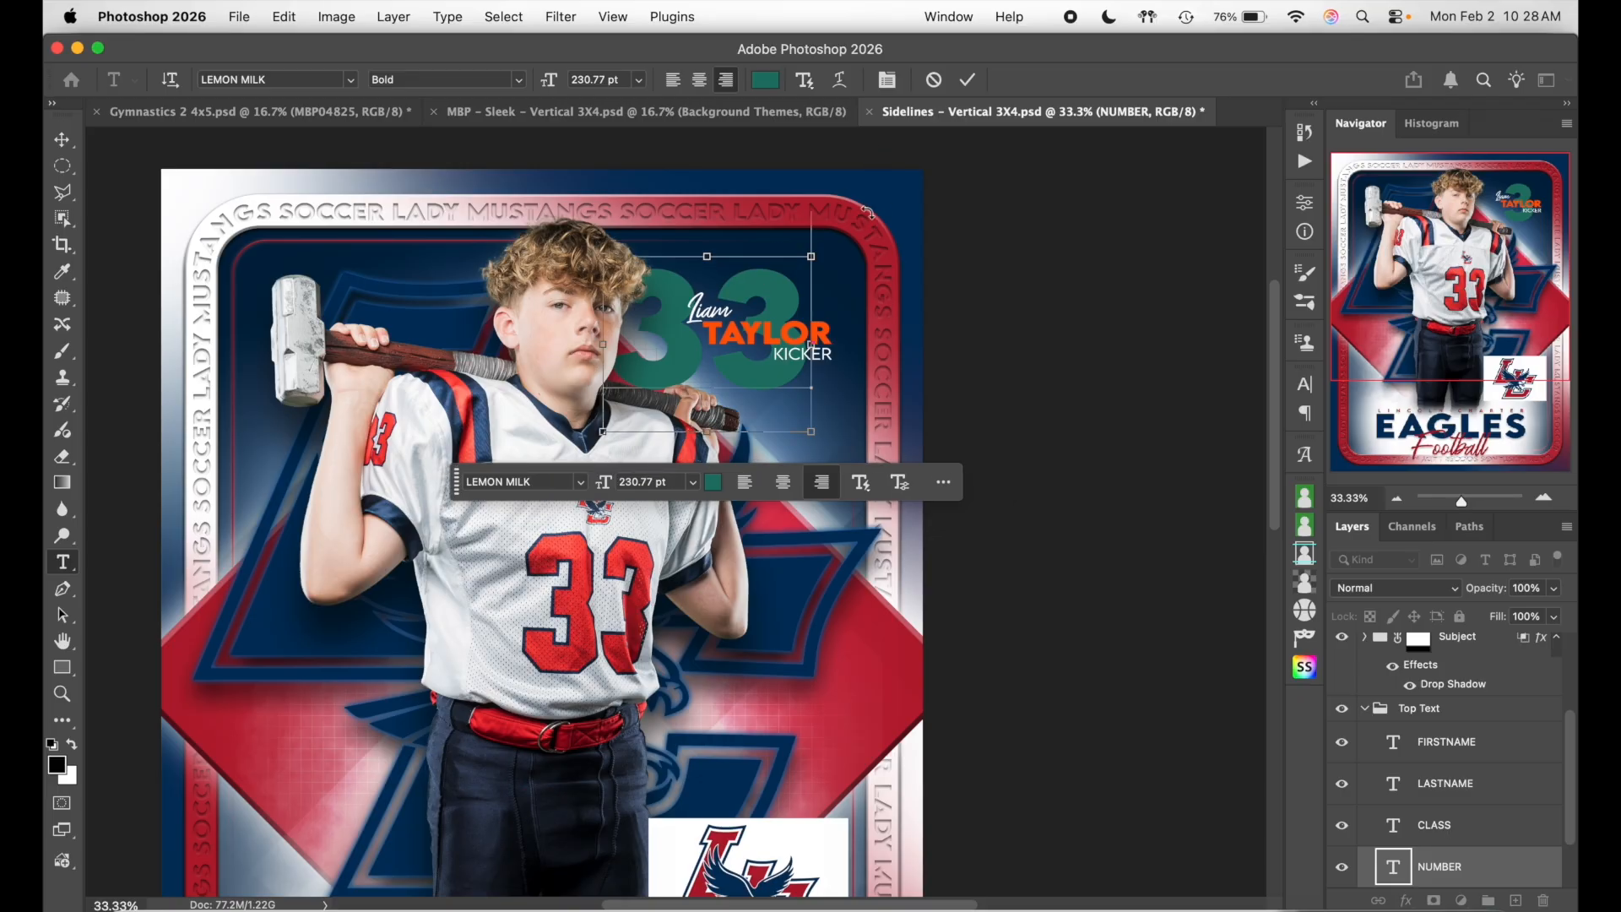
key(super+a)
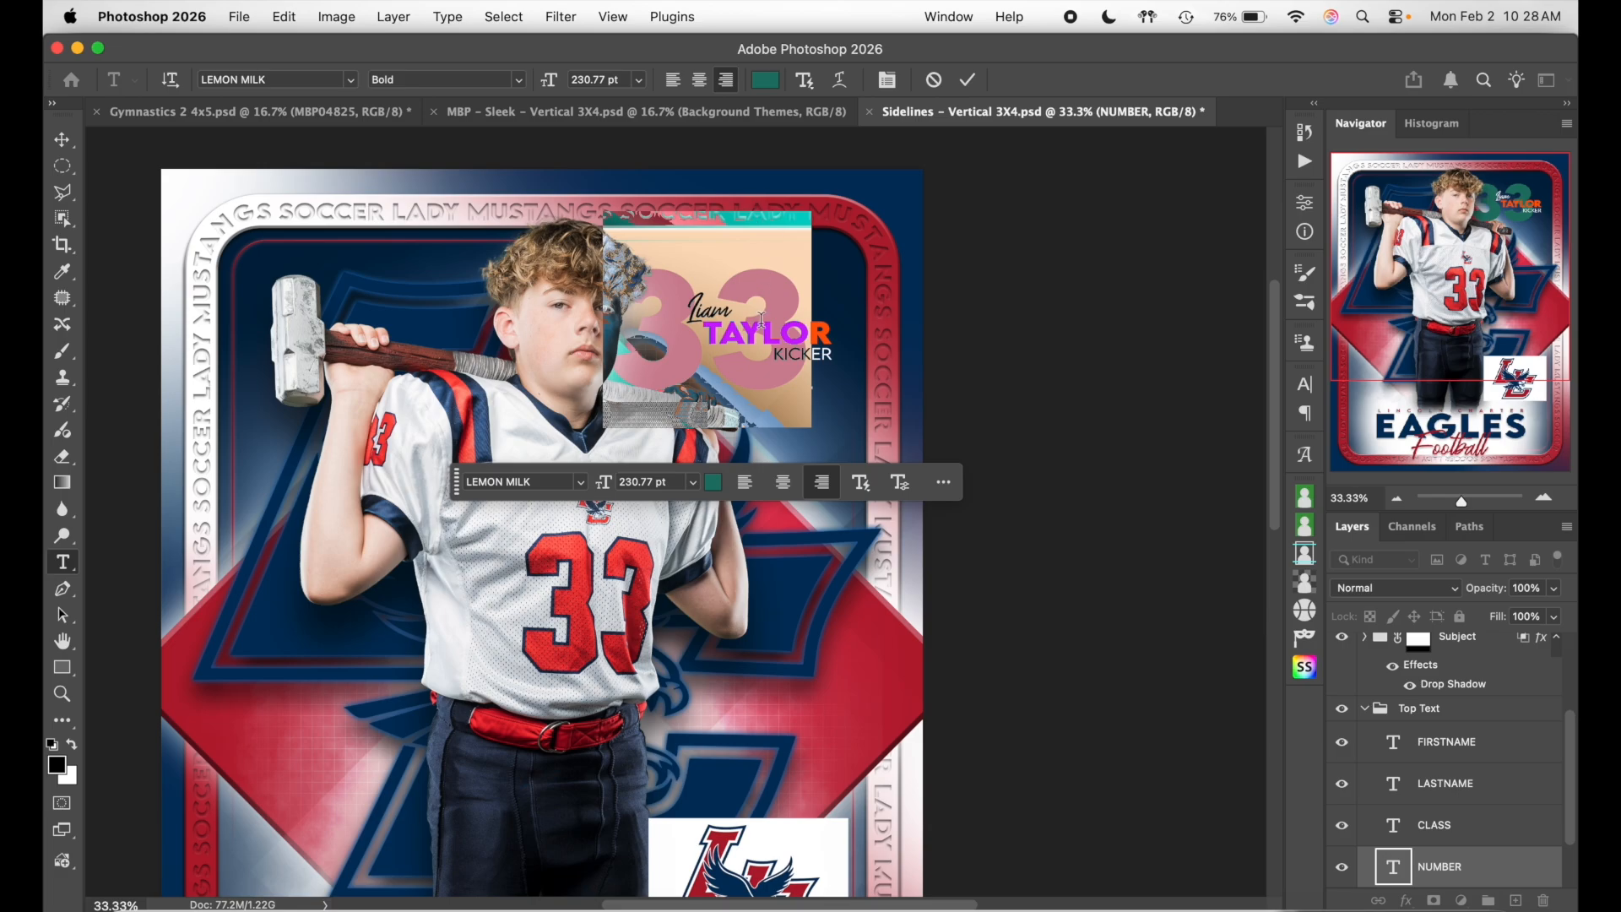
- Recolour the 33 to navy #003665 sampled from the eagle logo and commit
click(768, 87)
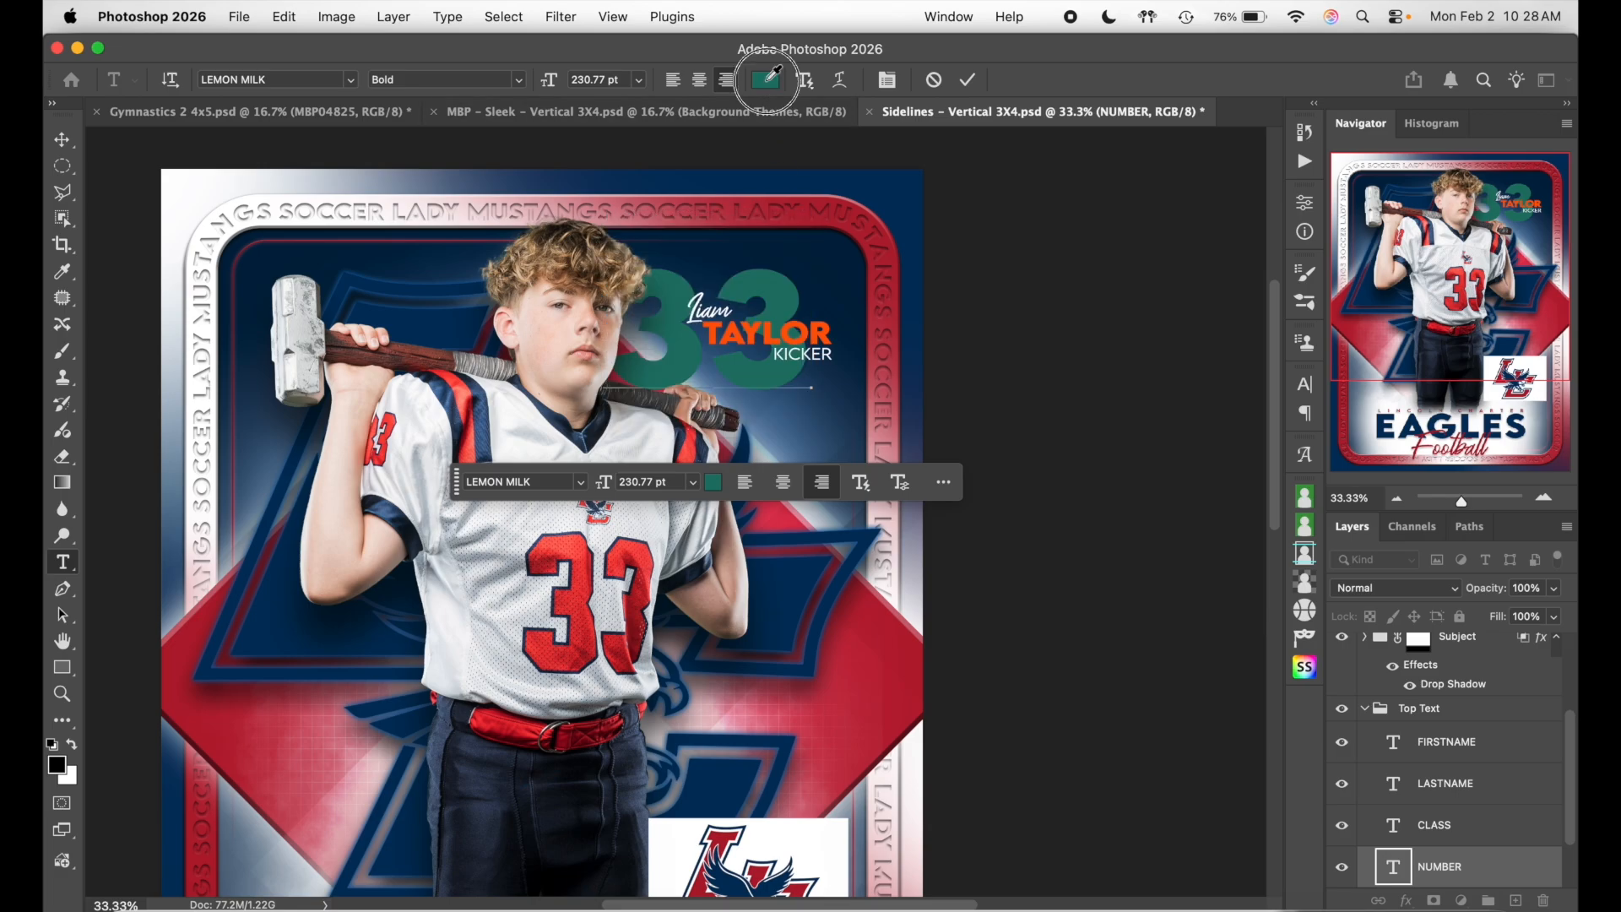
scroll(740, 523, down, 5)
scroll(740, 523, up, 3)
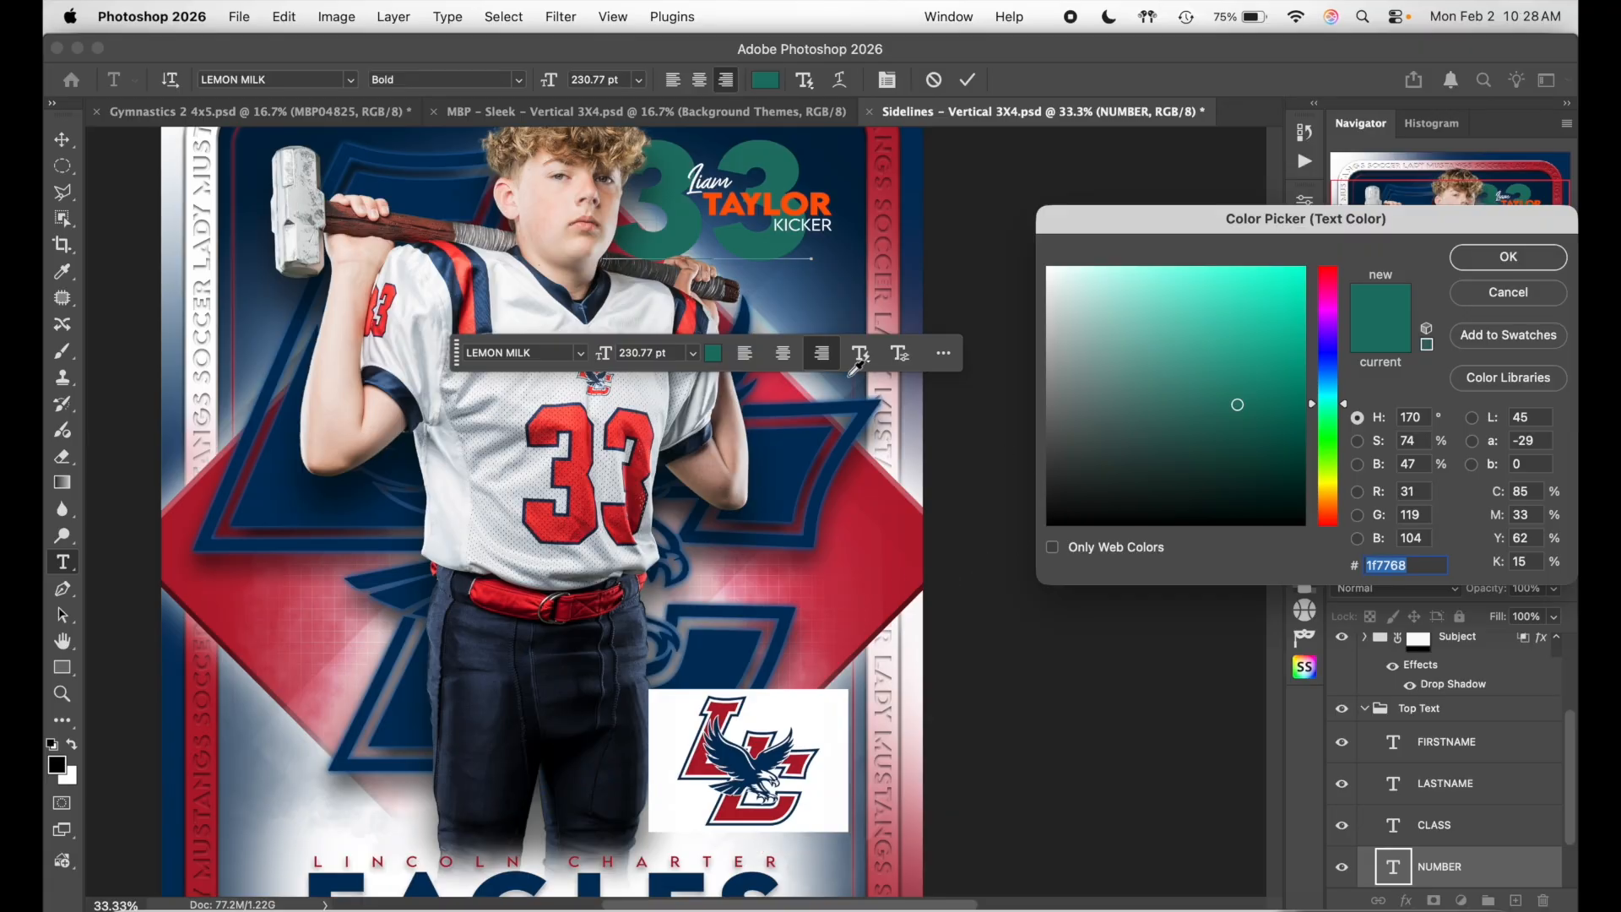
click(740, 769)
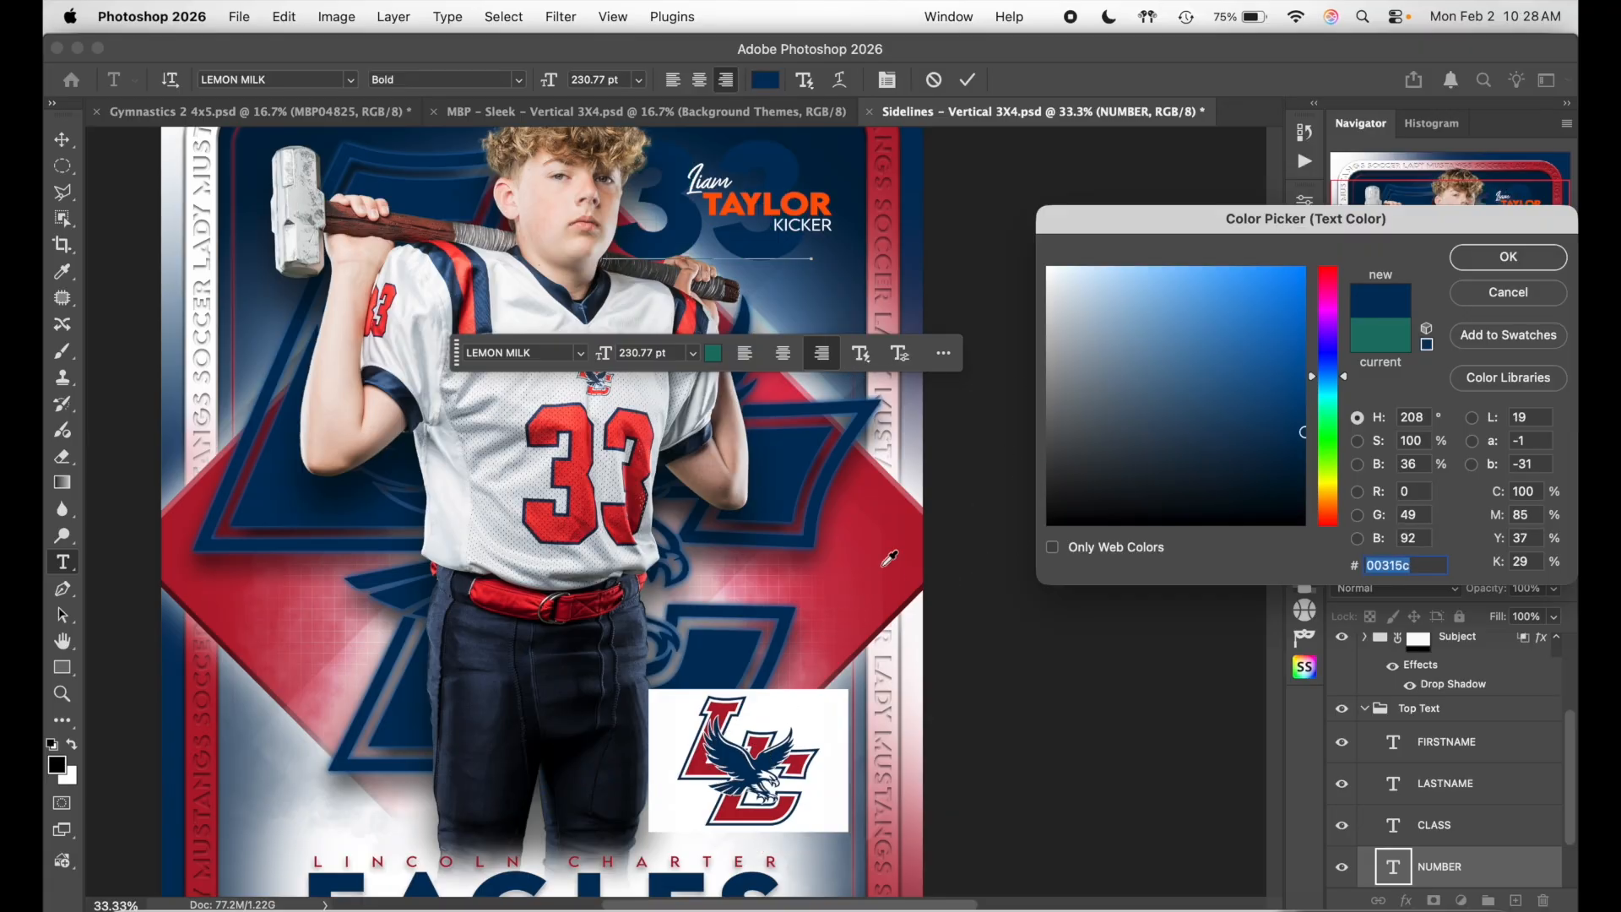
scroll(889, 558, up, 3)
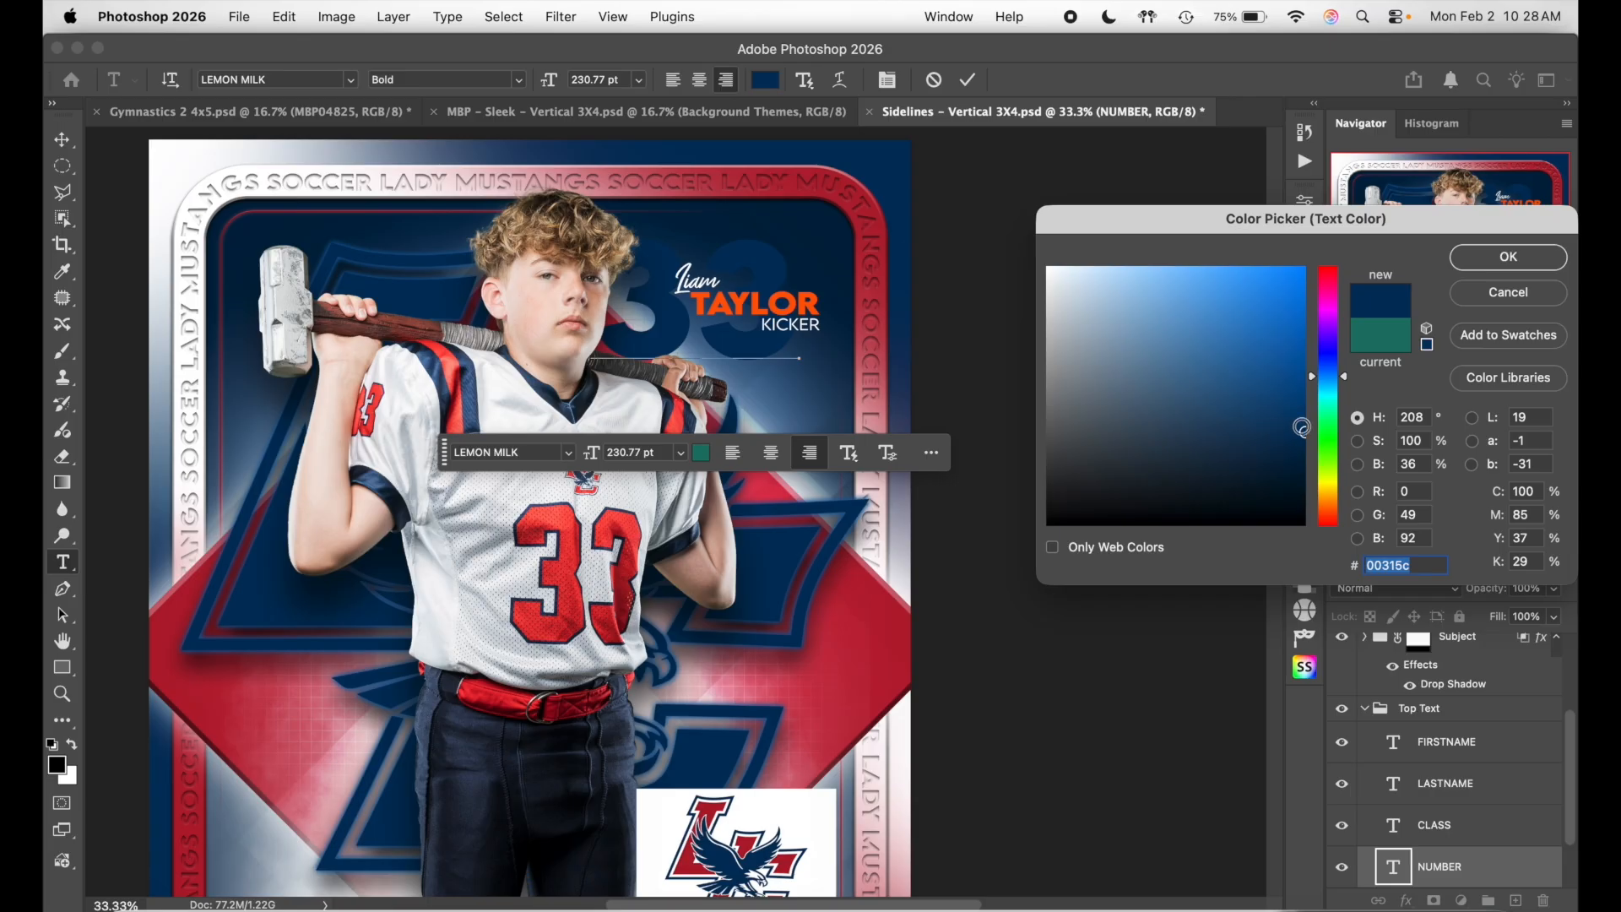
click(1303, 420)
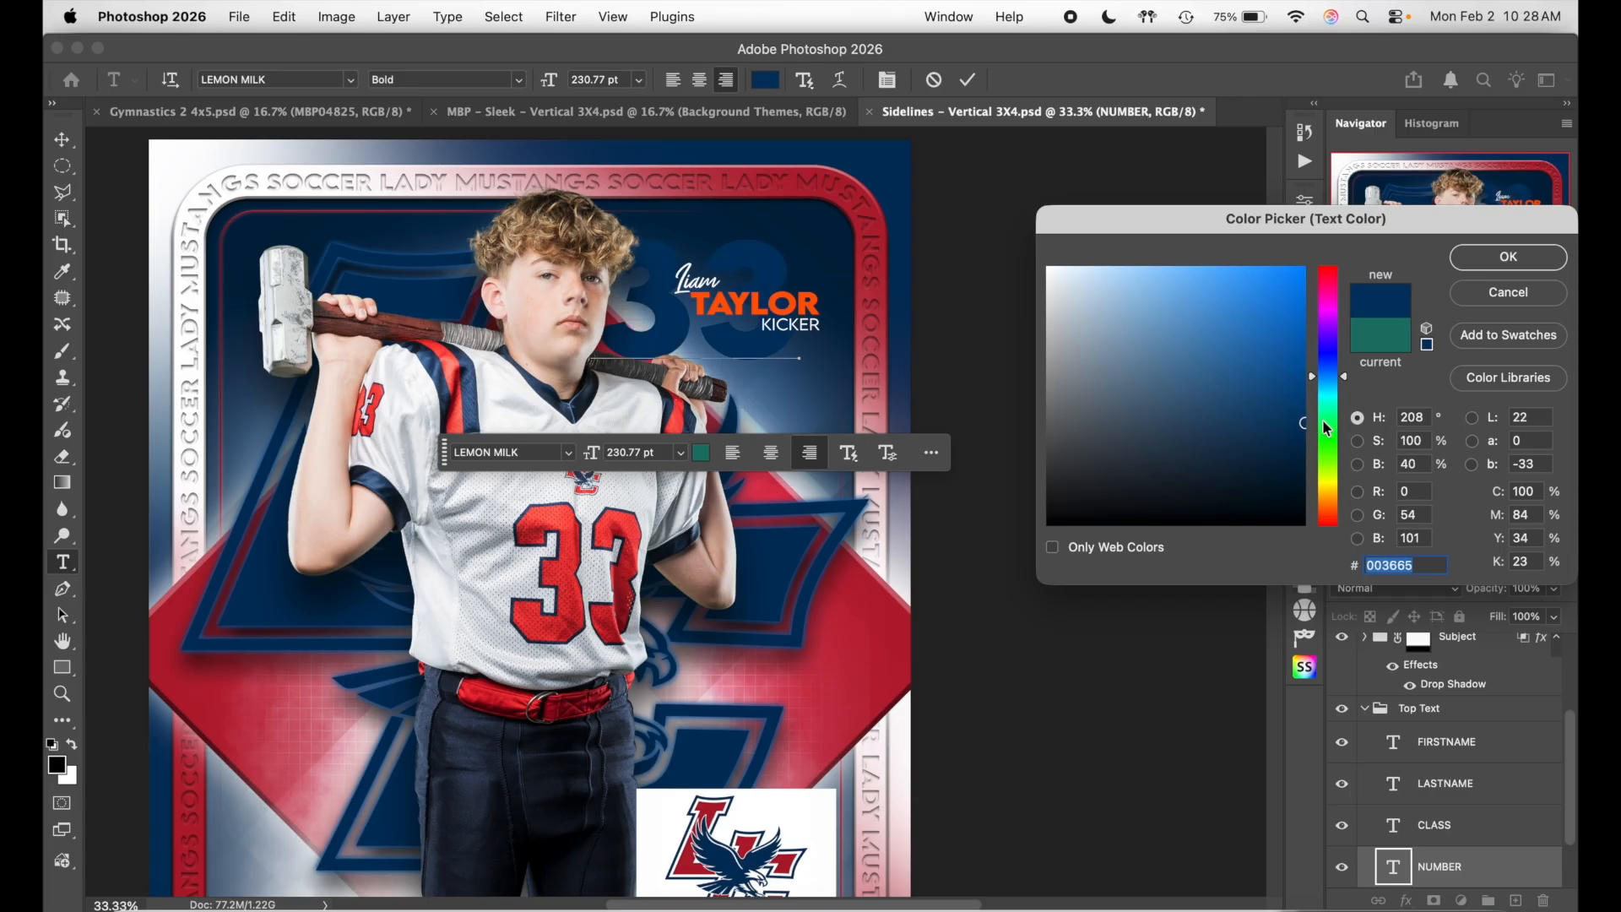
click(1302, 412)
click(1529, 256)
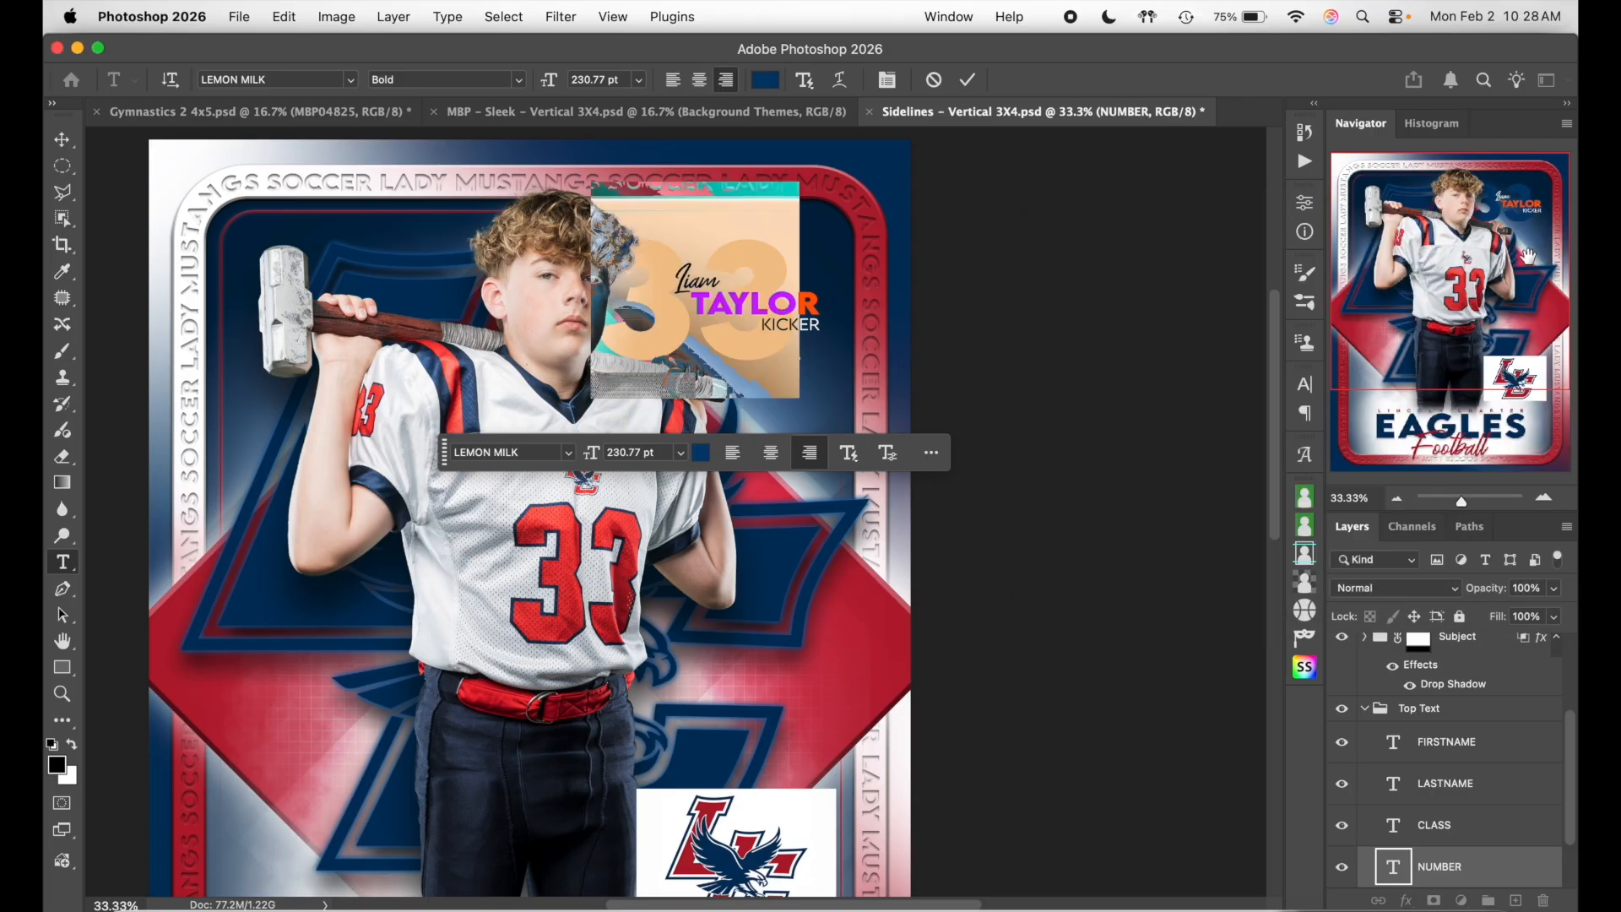
click(967, 80)
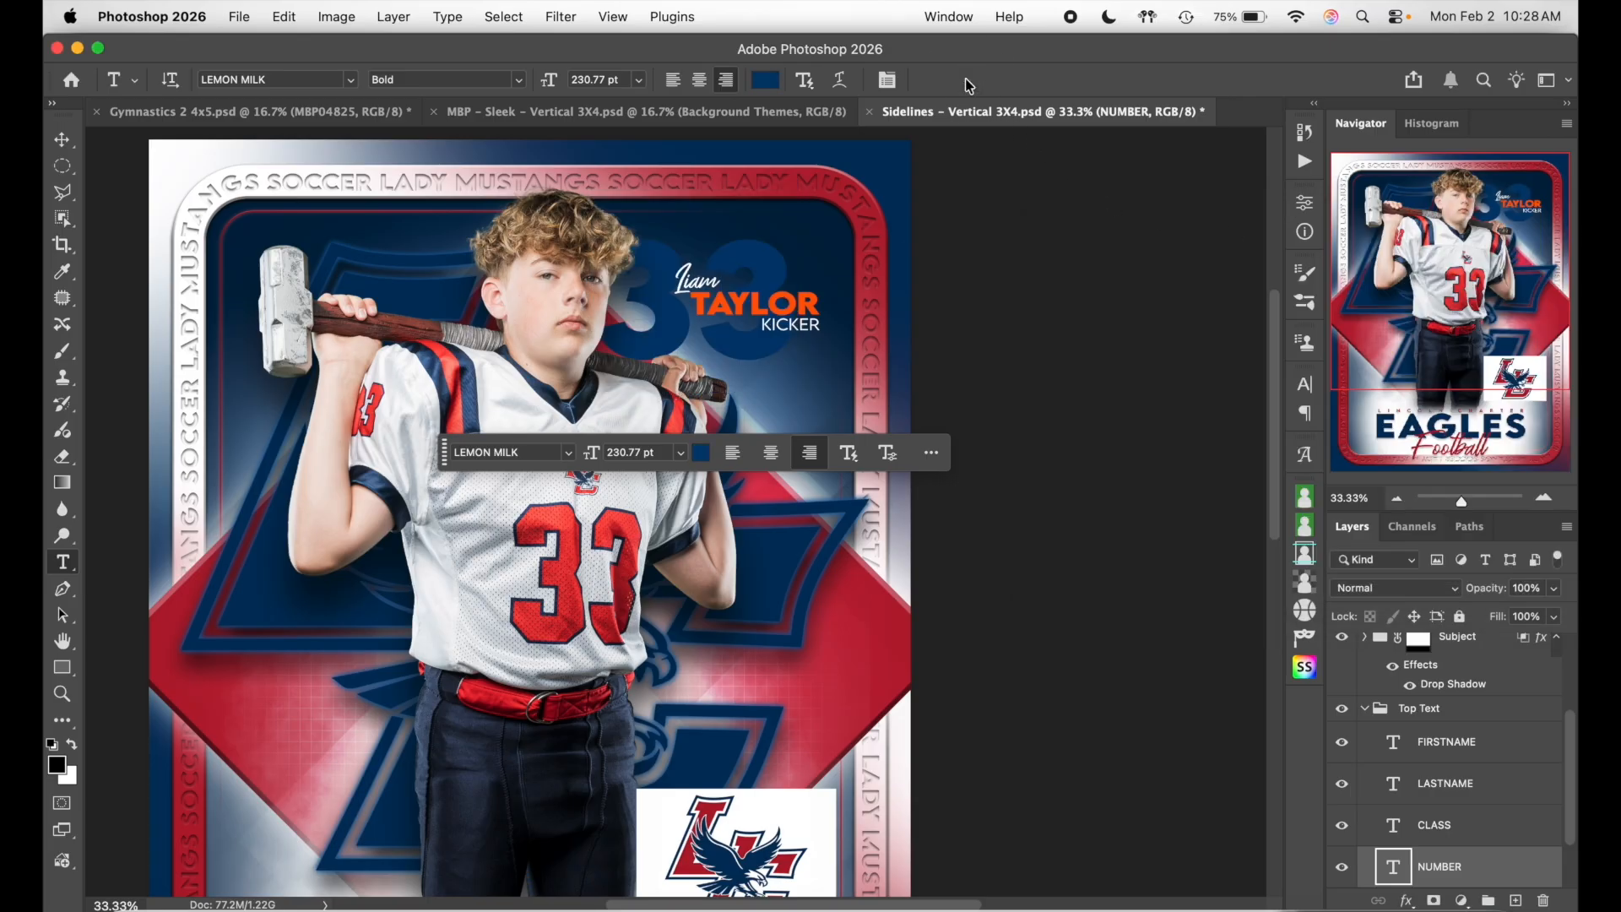
- Shift the 33 slightly right and scale it down to 84.83%
click(62, 140)
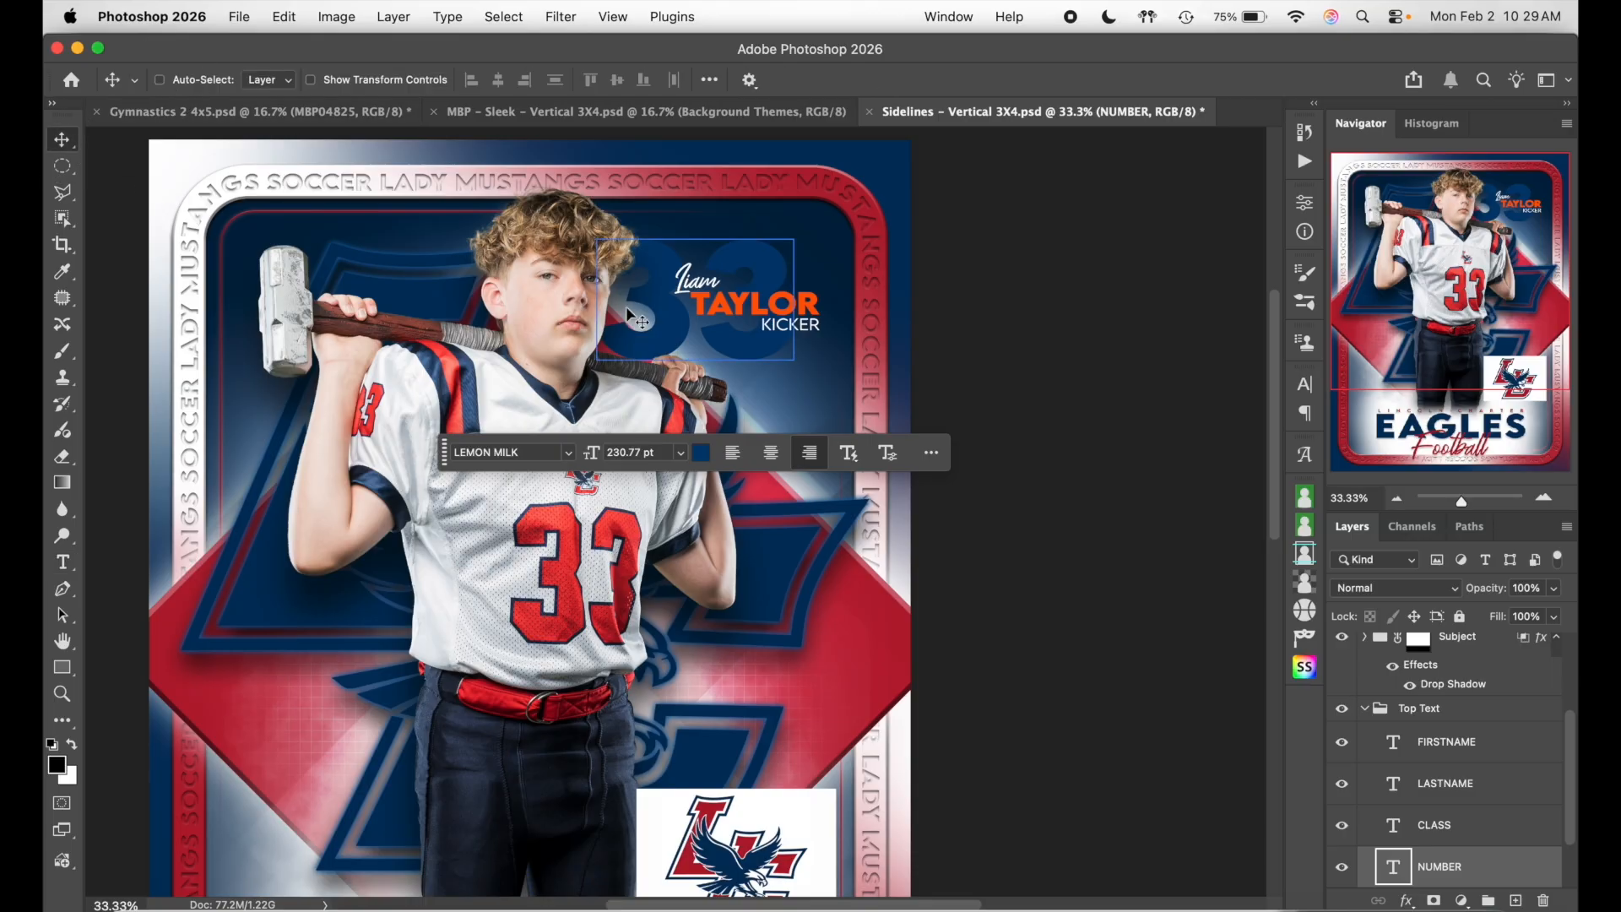
drag(756, 270, 777, 264)
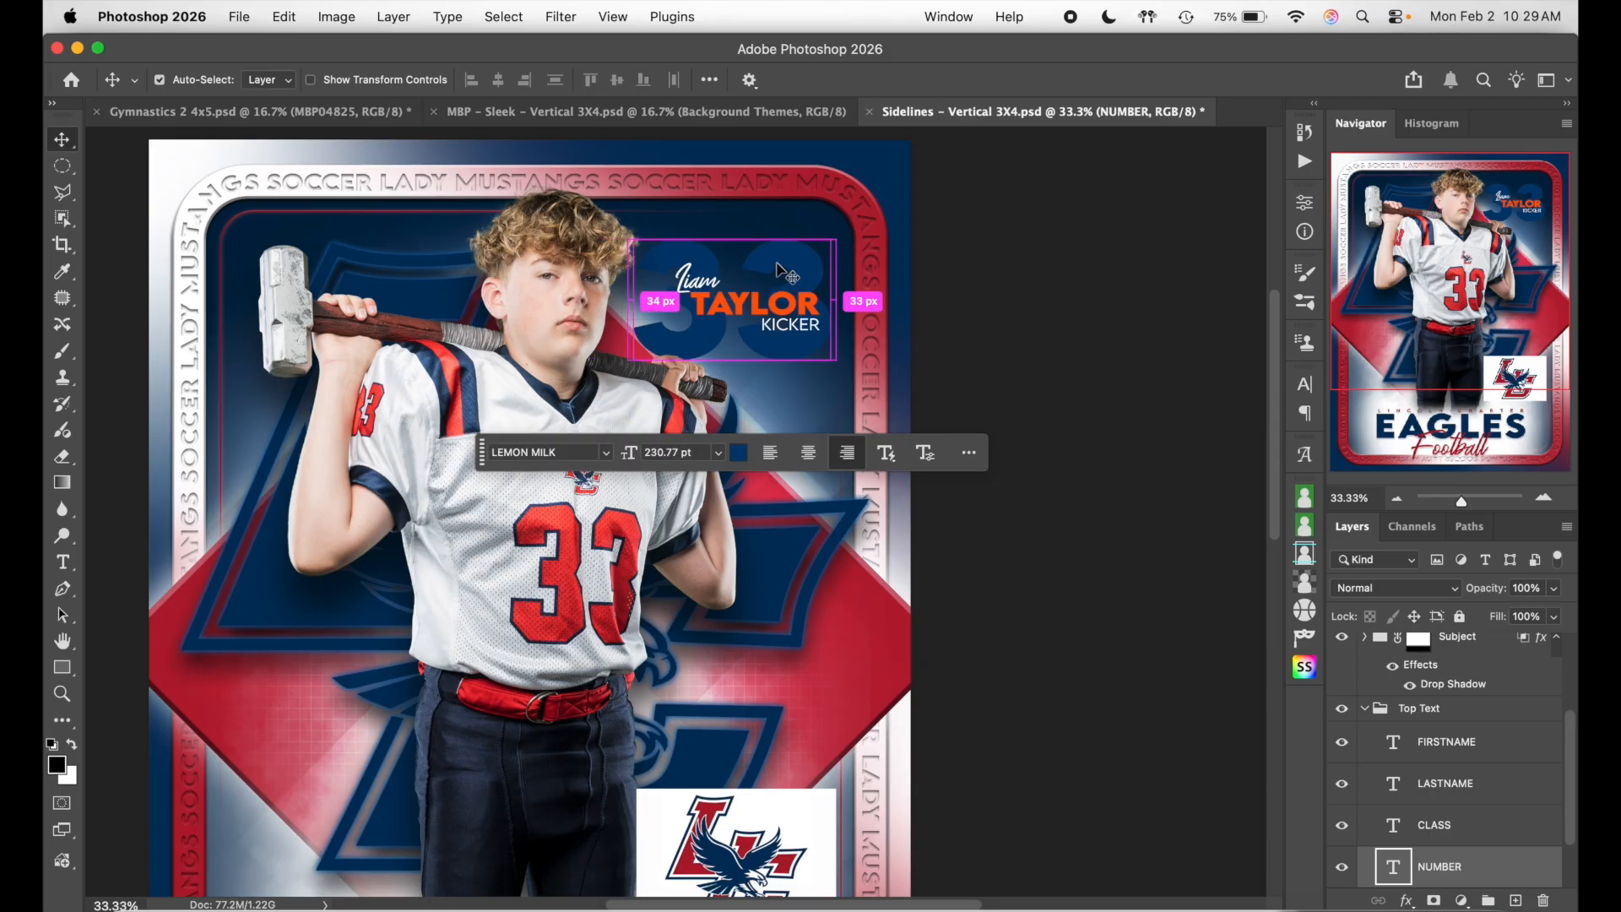
key(super+t)
drag(635, 313, 660, 314)
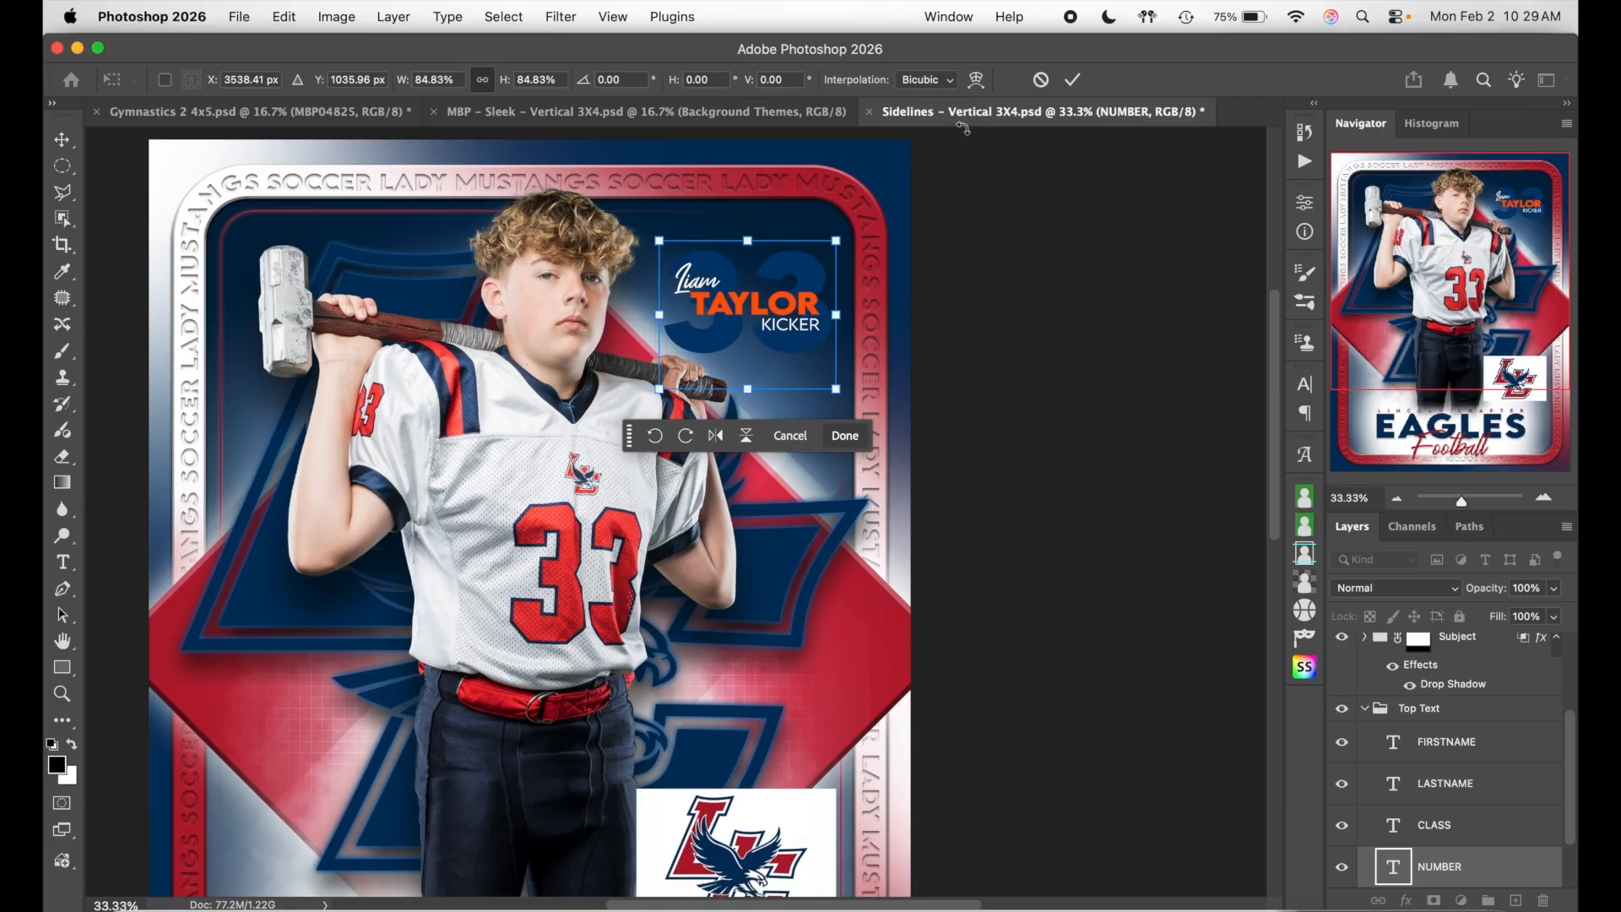
click(1070, 80)
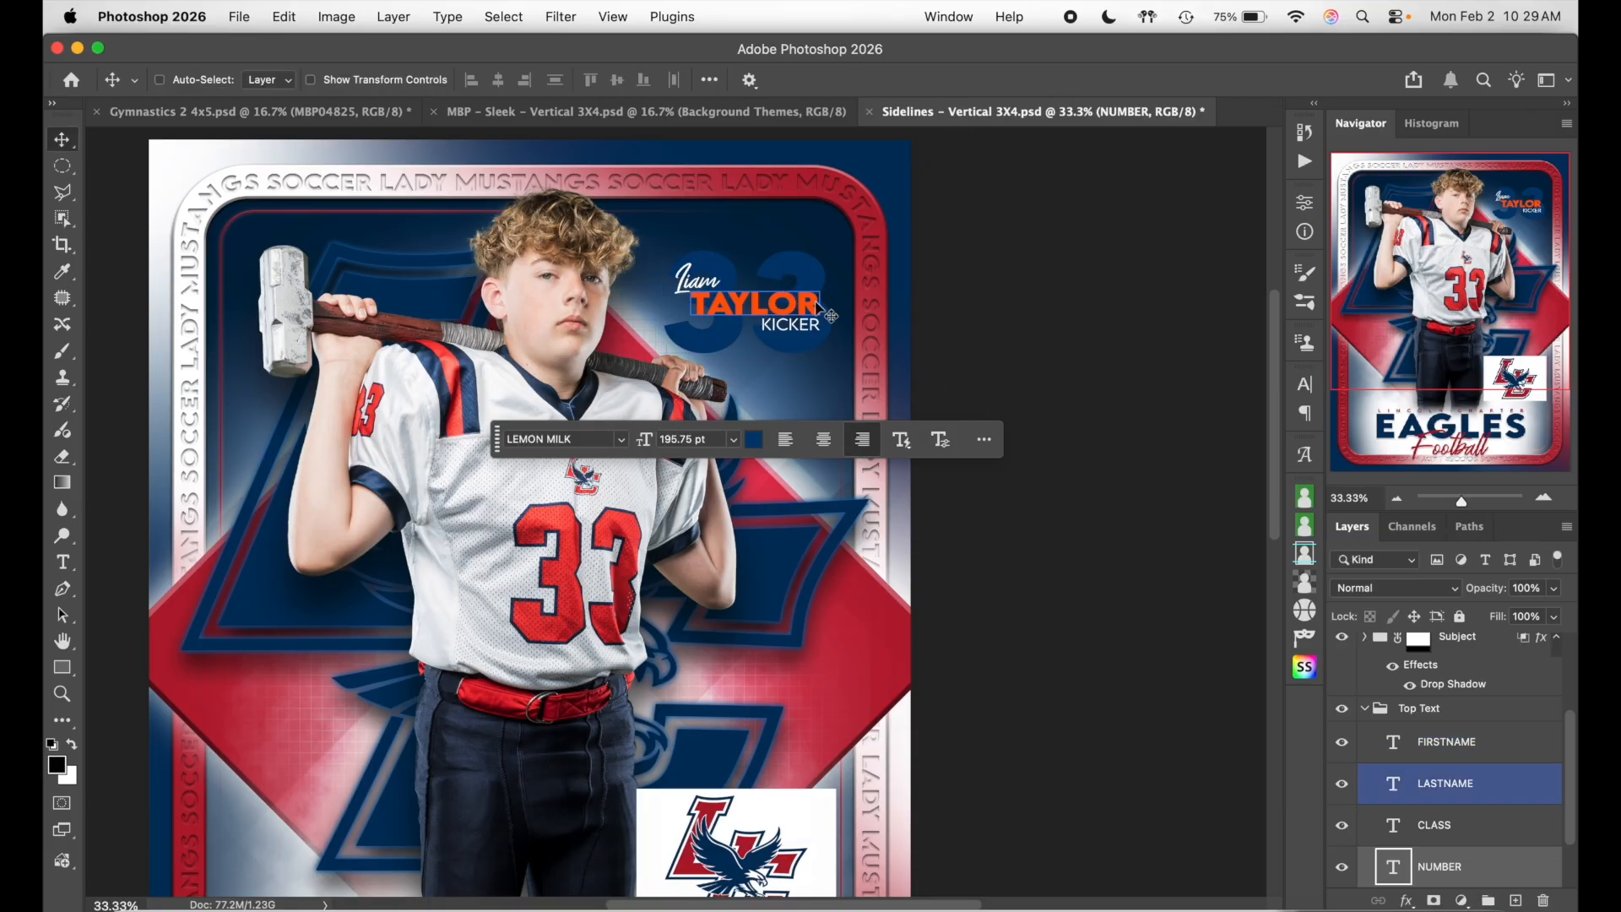
- Enable Auto-Select and nudge the first name layer to the right
super+click(703, 278)
super+click(808, 331)
super+click(808, 331)
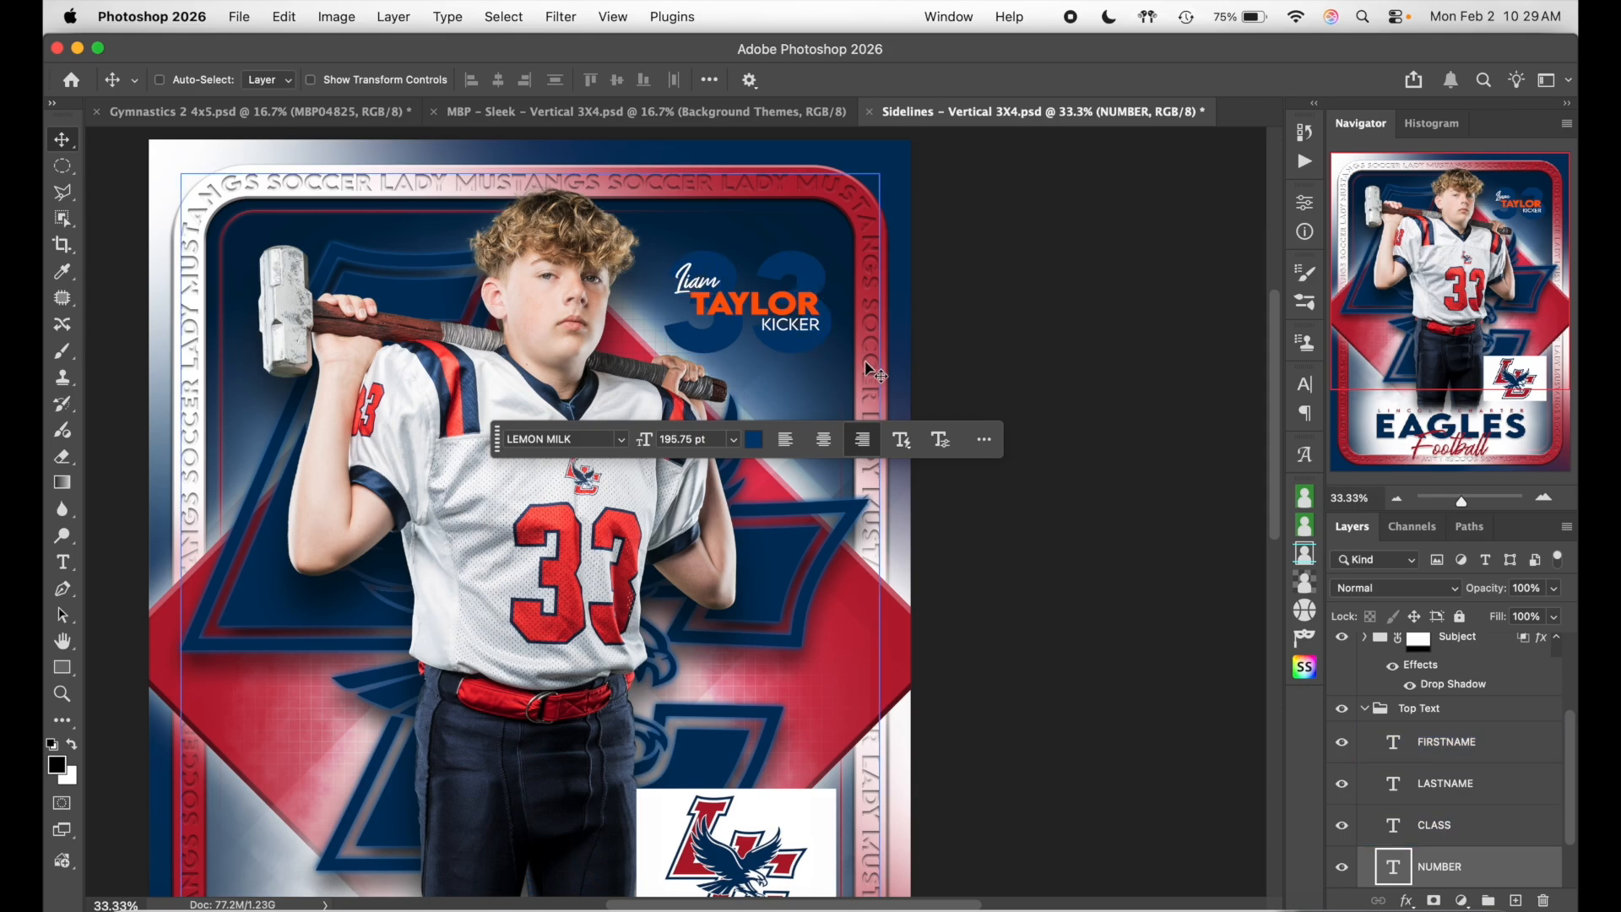
super+click(759, 317)
super+click(713, 291)
click(160, 80)
click(704, 289)
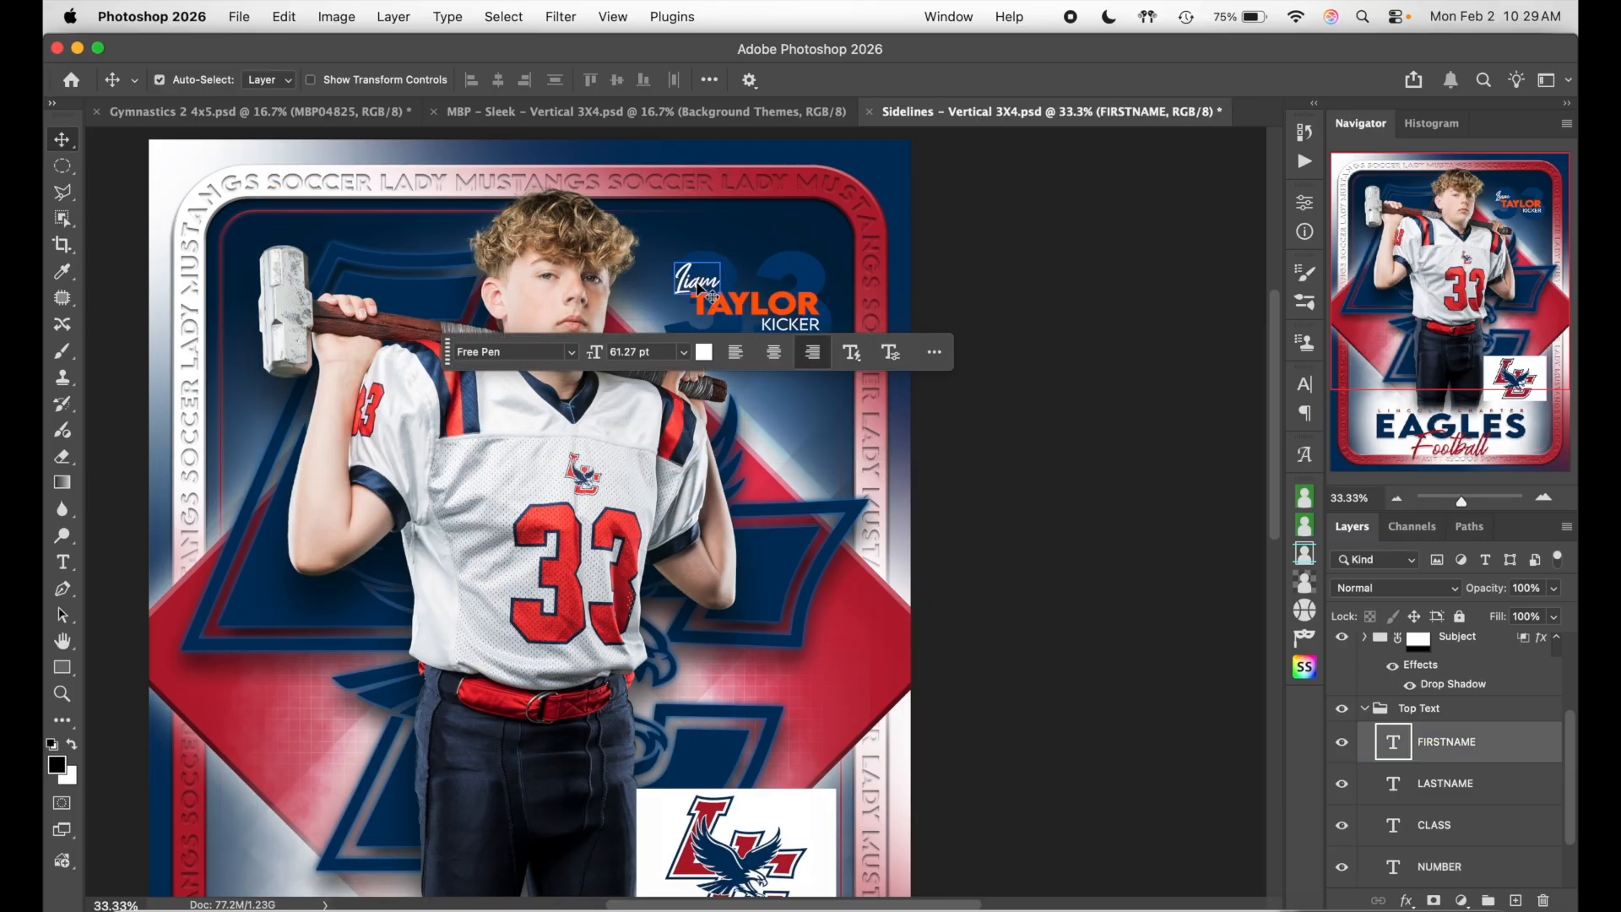
key(shift+Right)
key(shift+Right)
key(shift+Right)
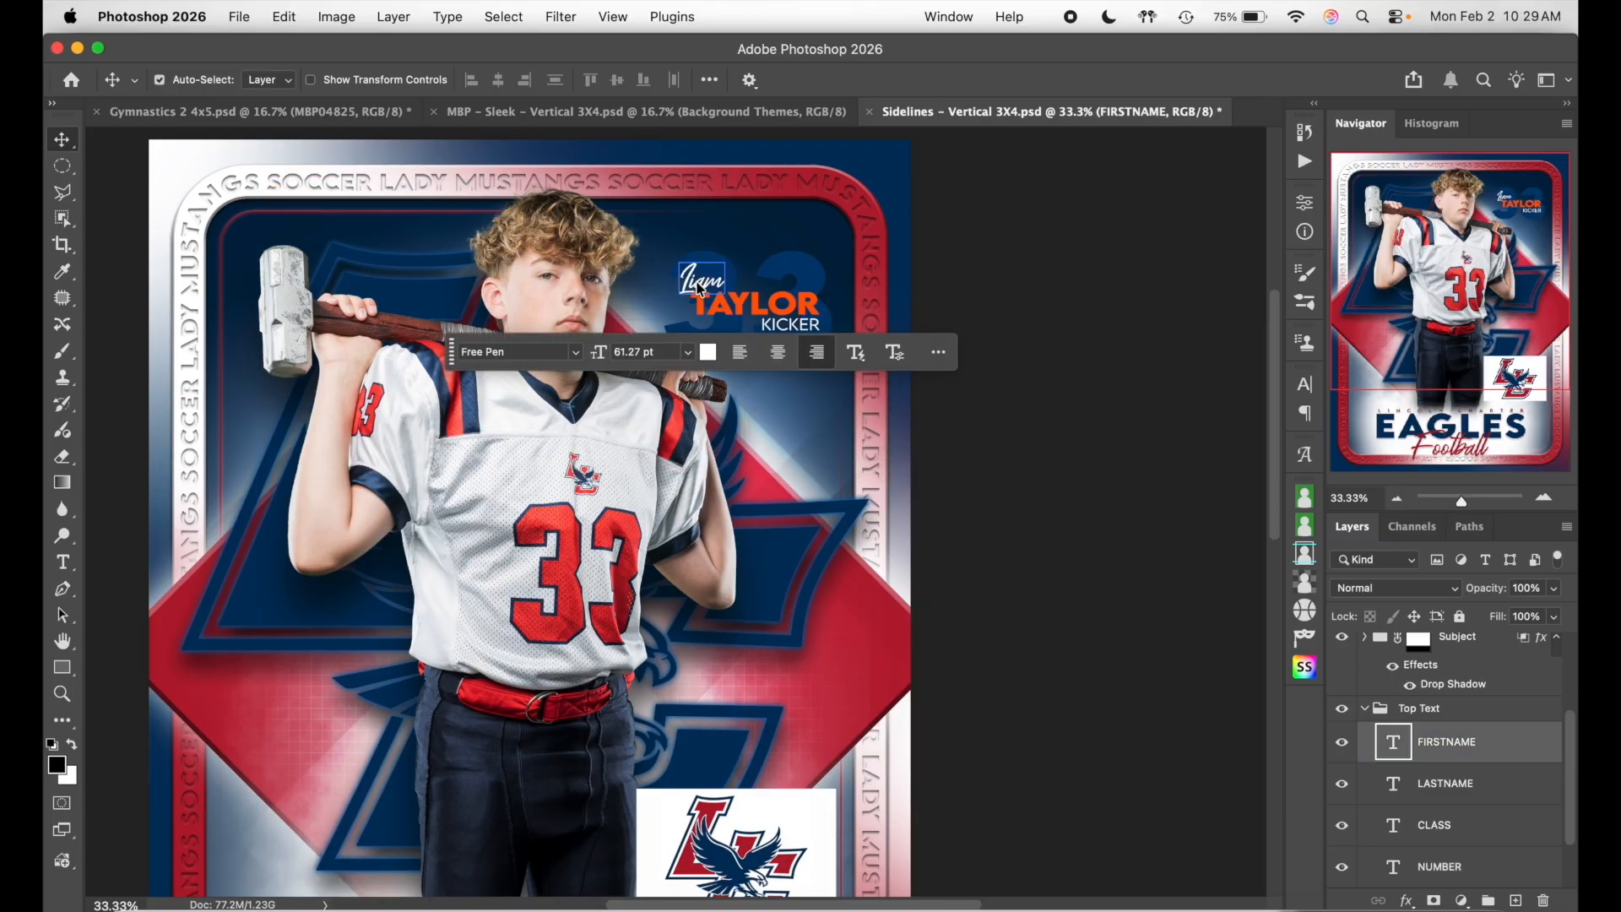
key(shift+Right)
key(shift+Right)
key(shift+Right)
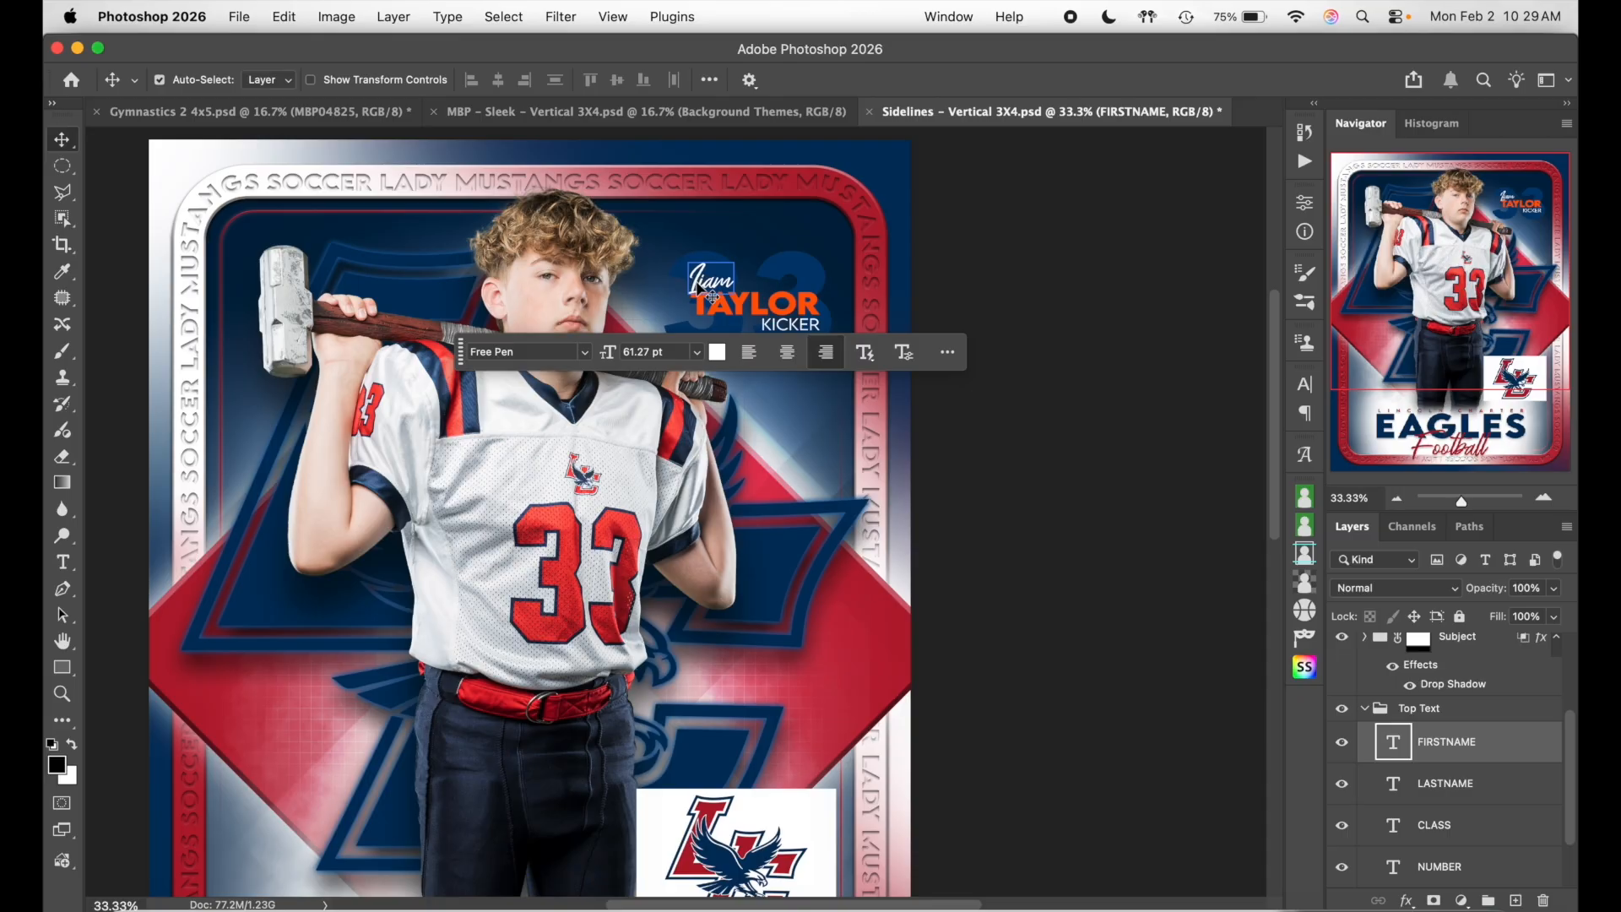
- Nudge KICKER slightly left and begin editing the first name text
click(714, 304)
click(783, 326)
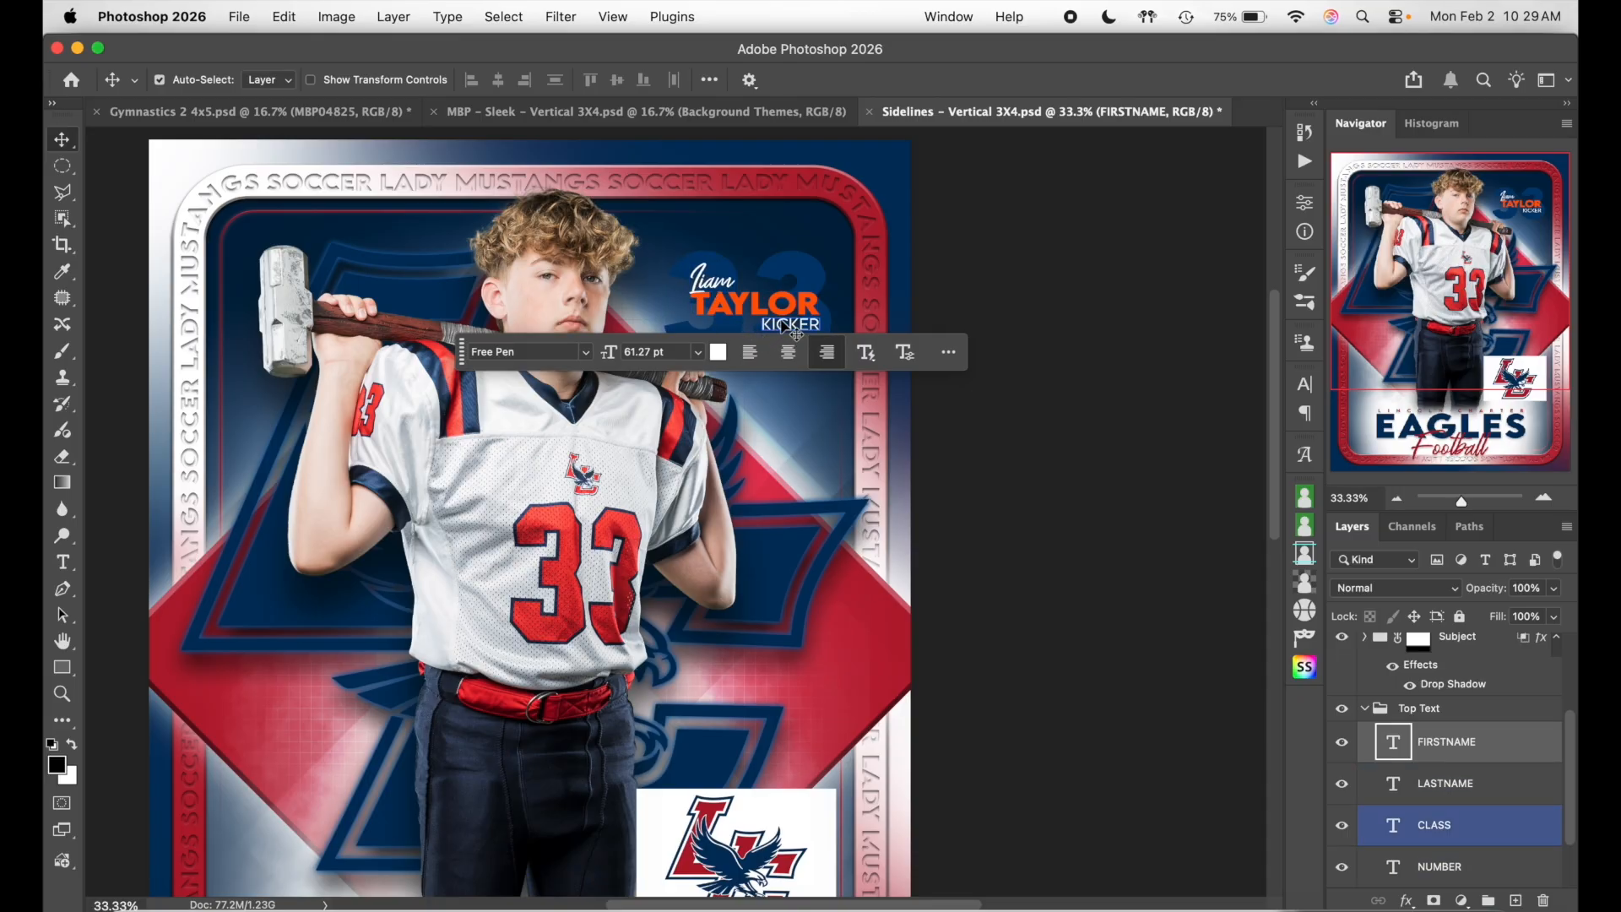
key(shift+Left)
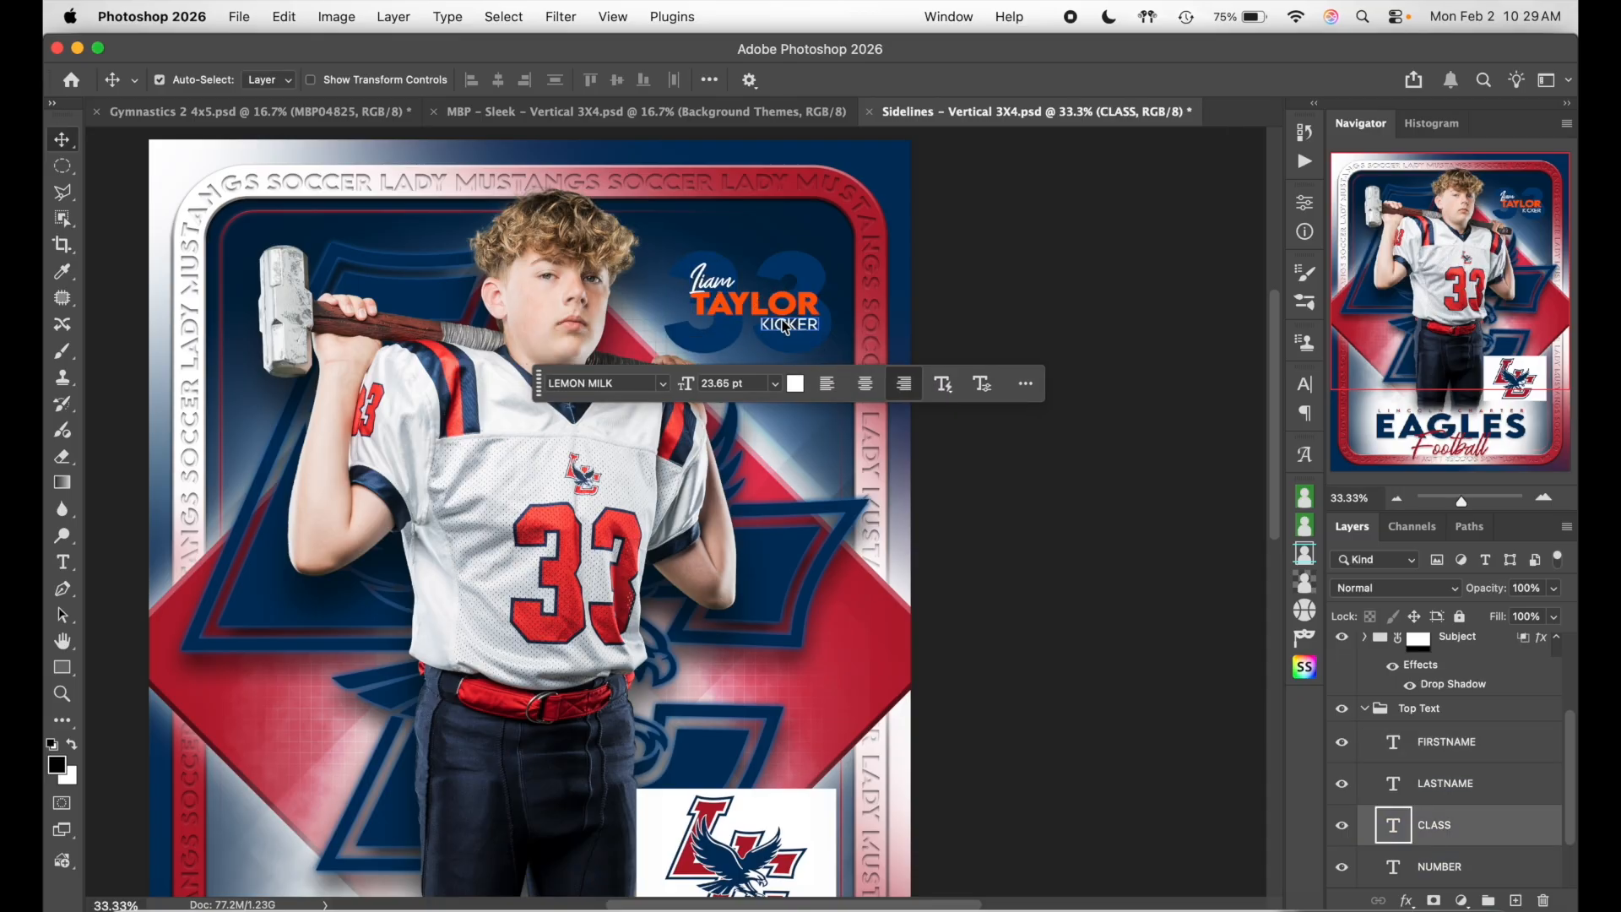
click(821, 322)
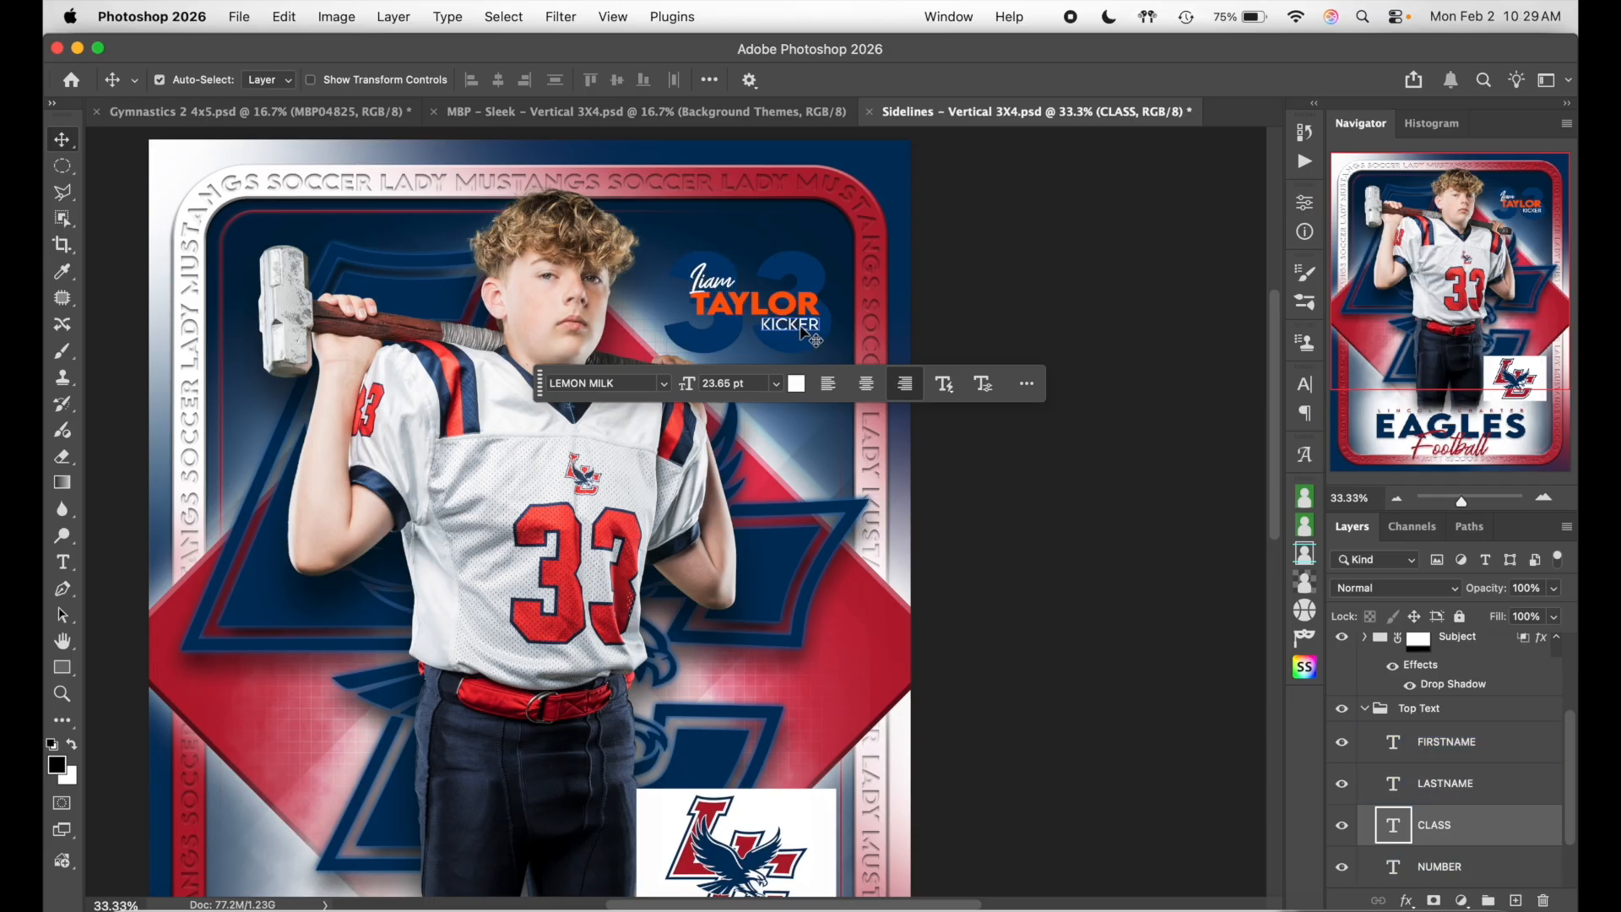
double_click(713, 274)
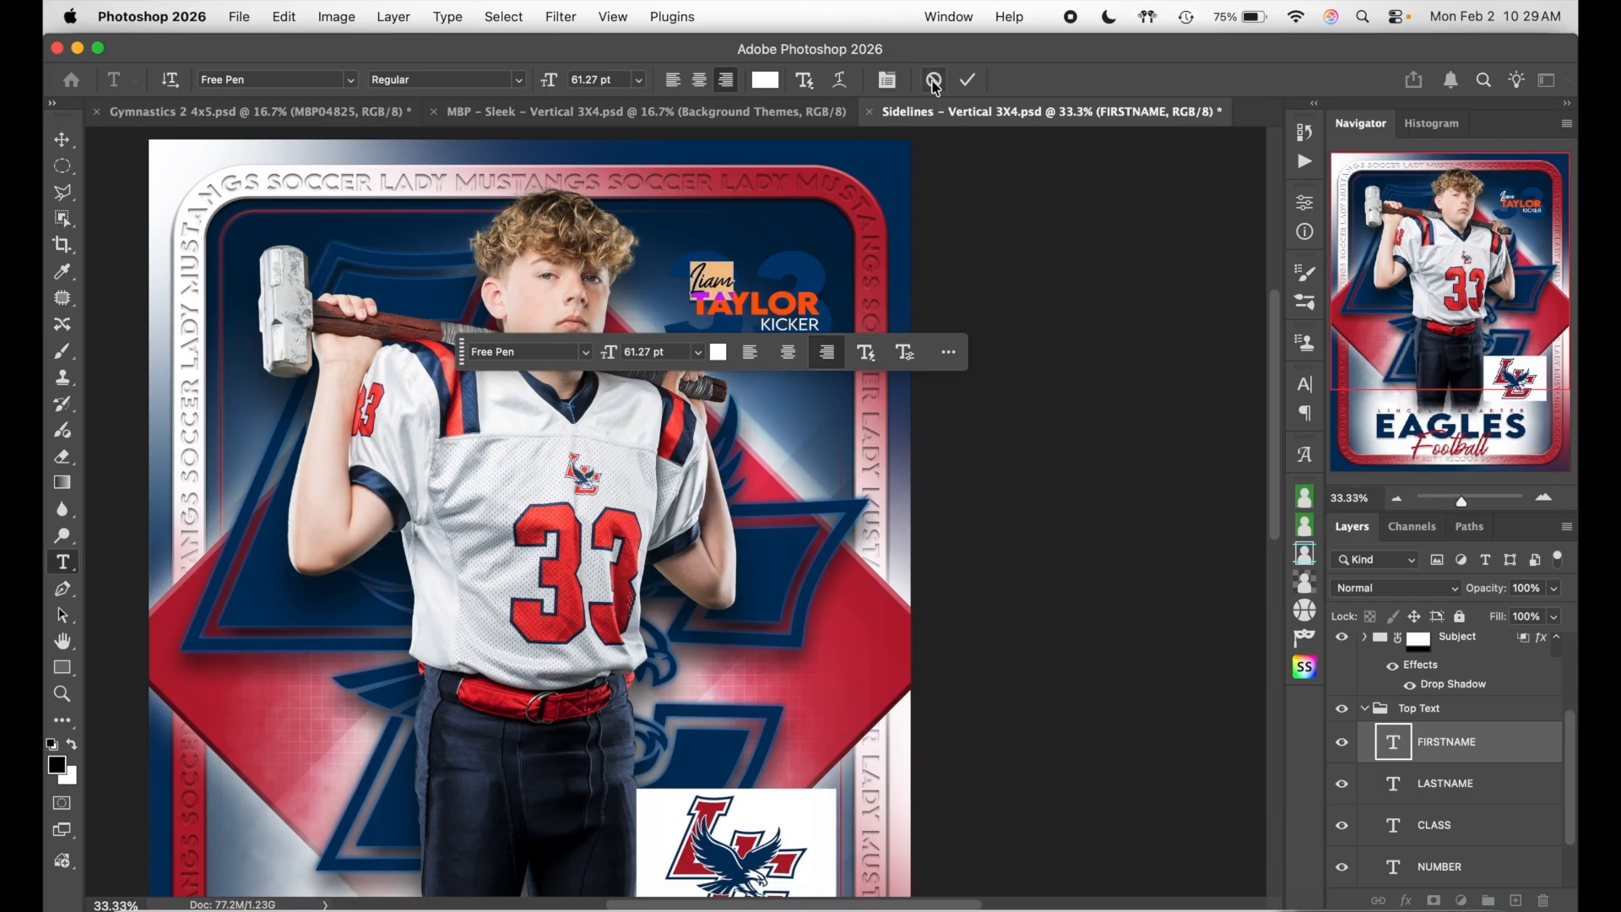
- Recolour the TAYLOR text to red #d31f36, sampled from the logo
click(934, 81)
double_click(794, 312)
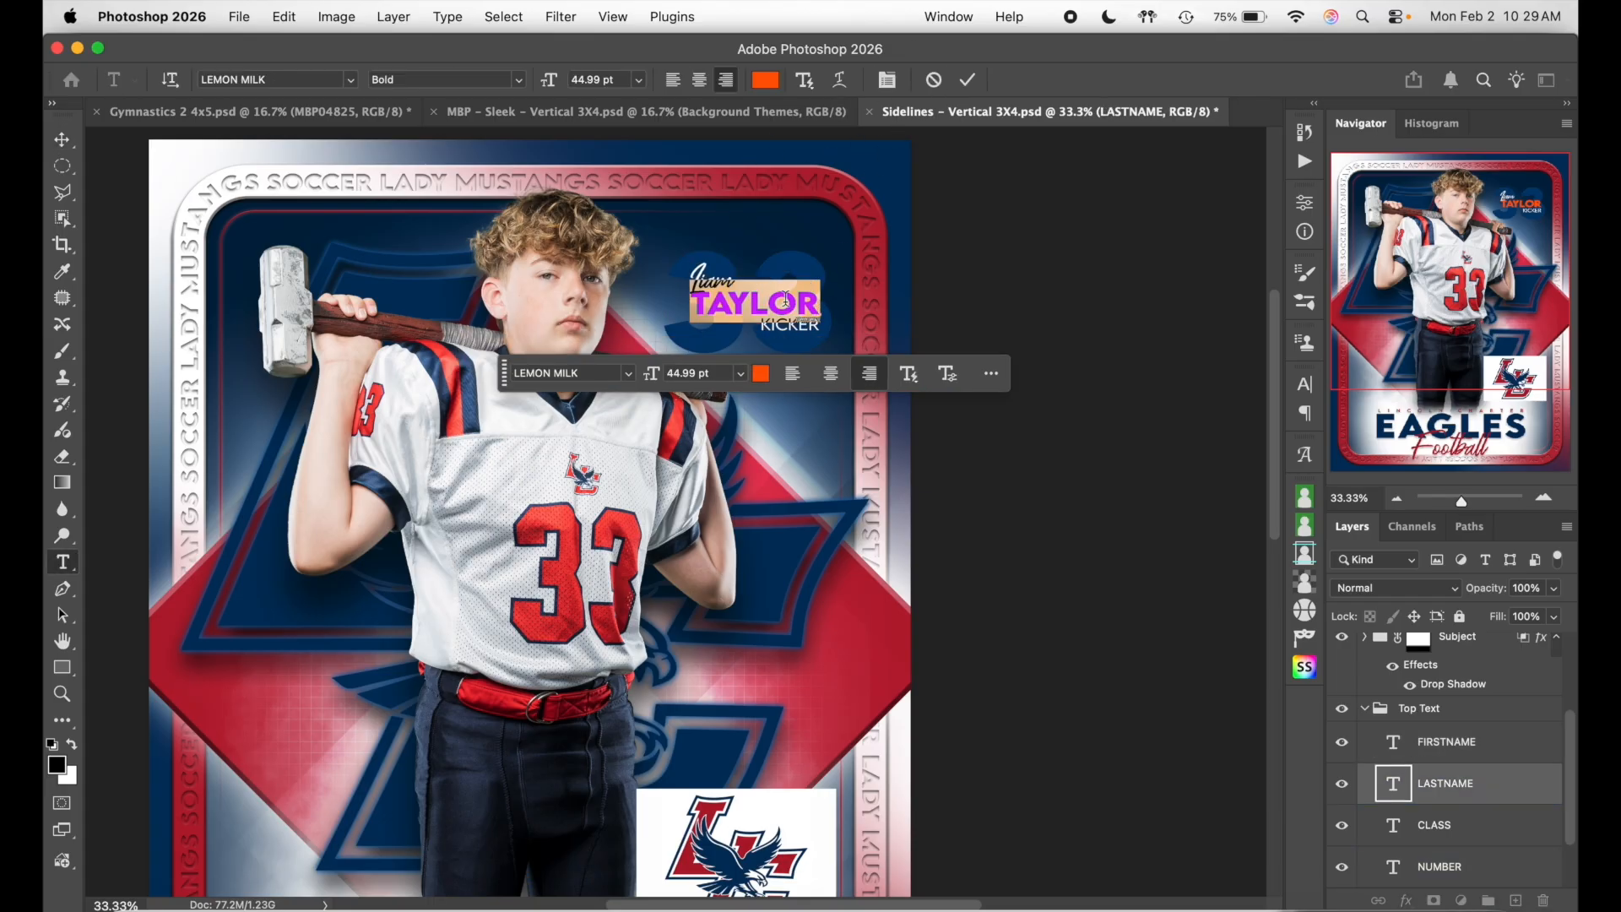
click(765, 80)
scroll(760, 549, down, 2)
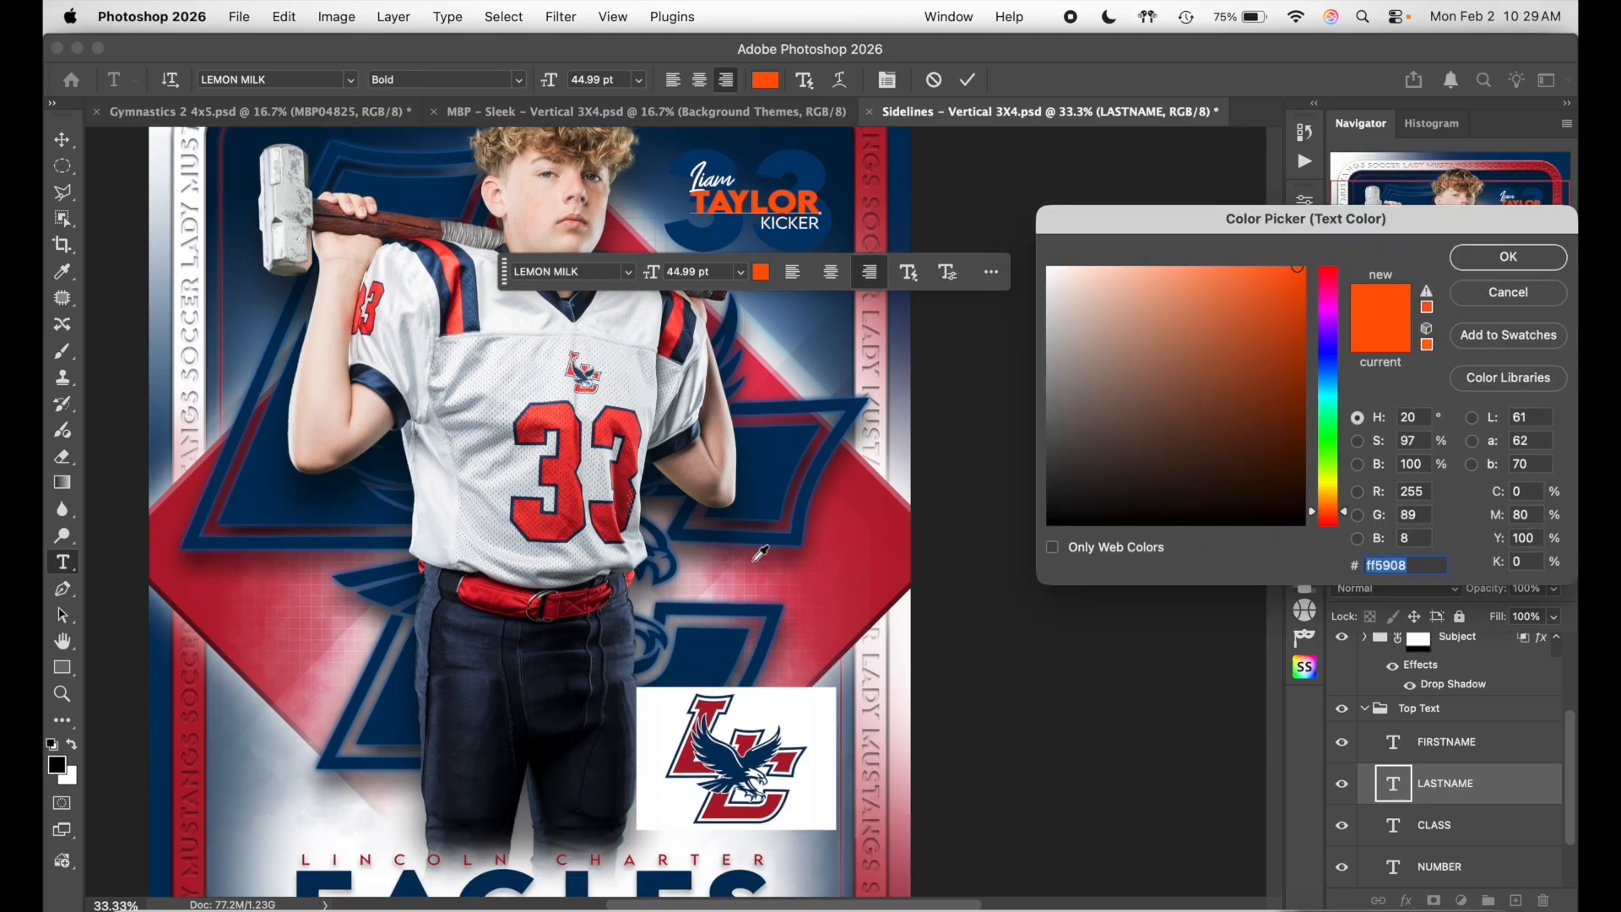
click(679, 764)
scroll(730, 532, up, 2)
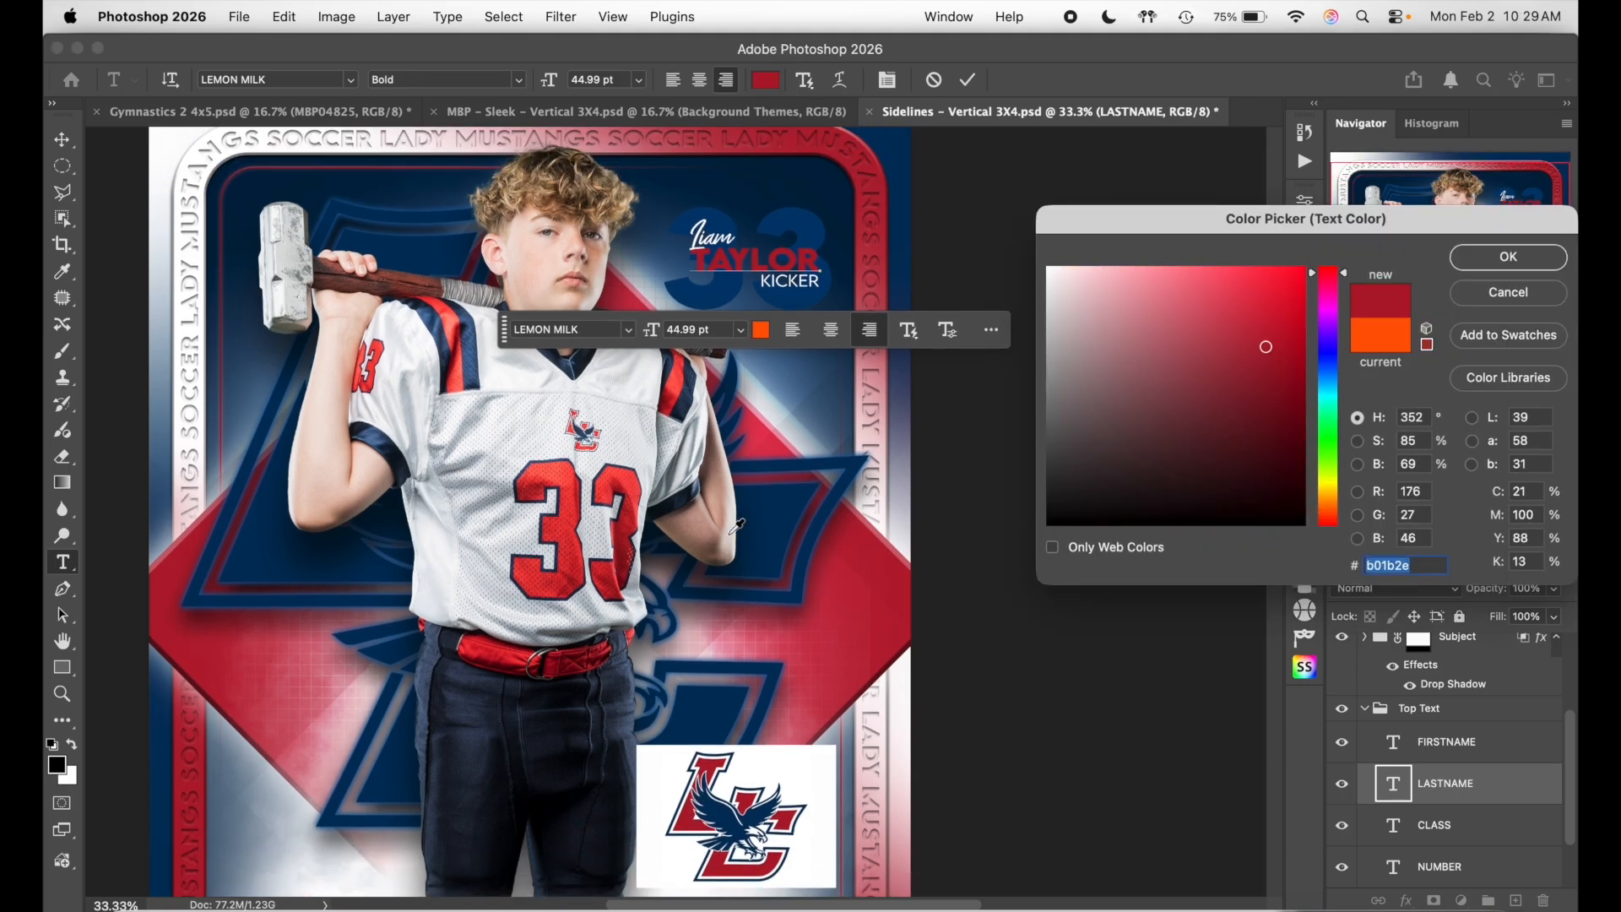
drag(1266, 346, 1266, 320)
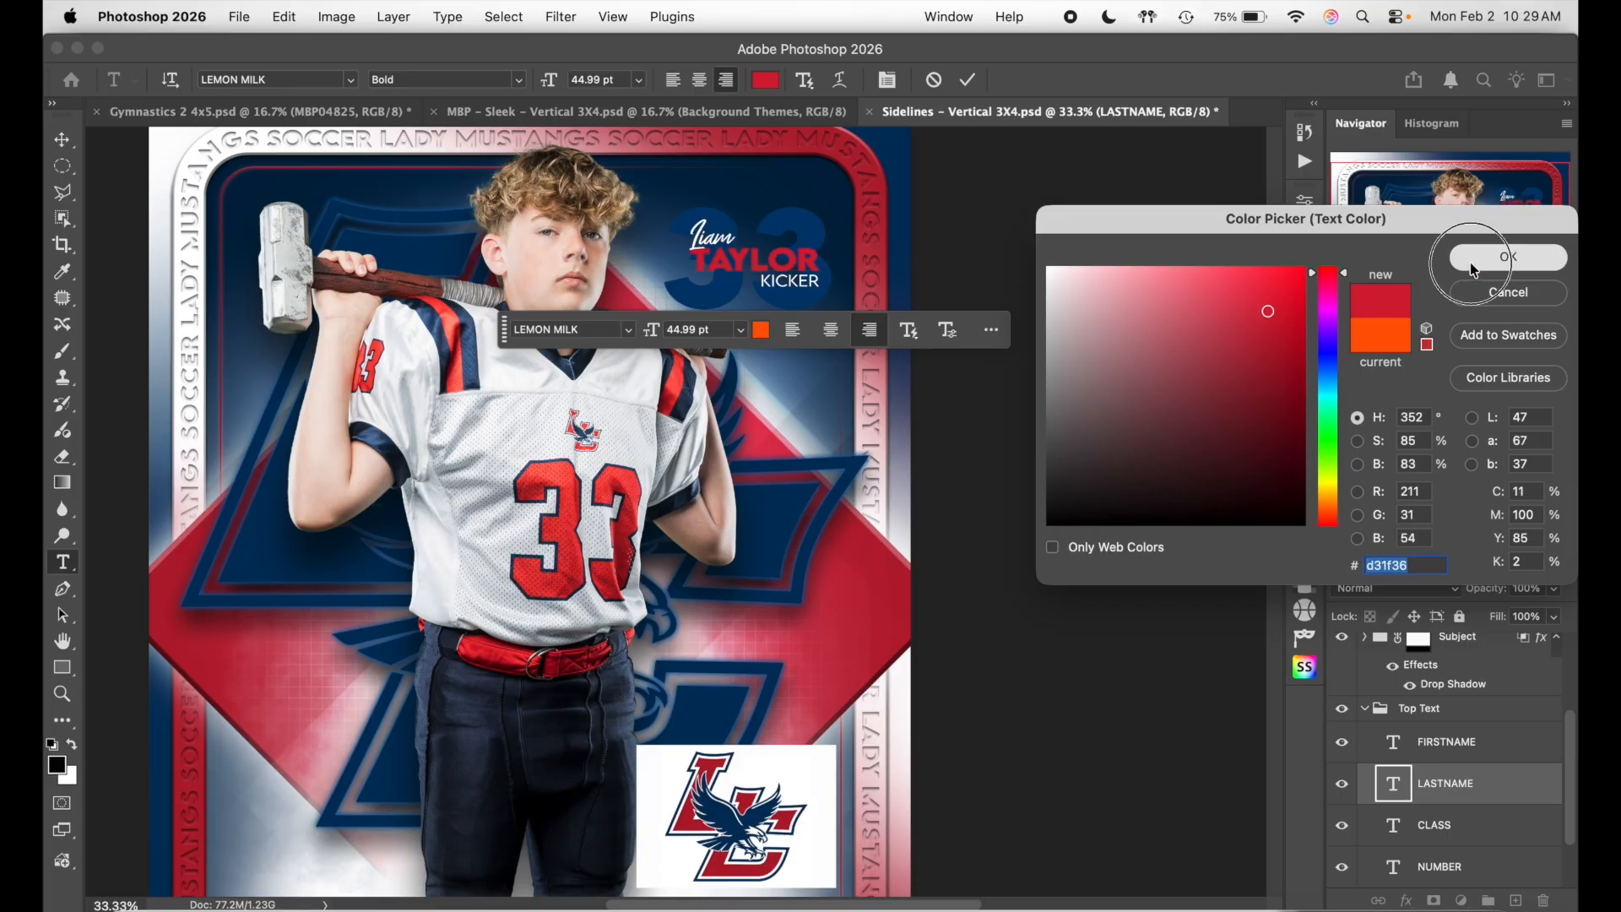
click(1504, 258)
click(971, 81)
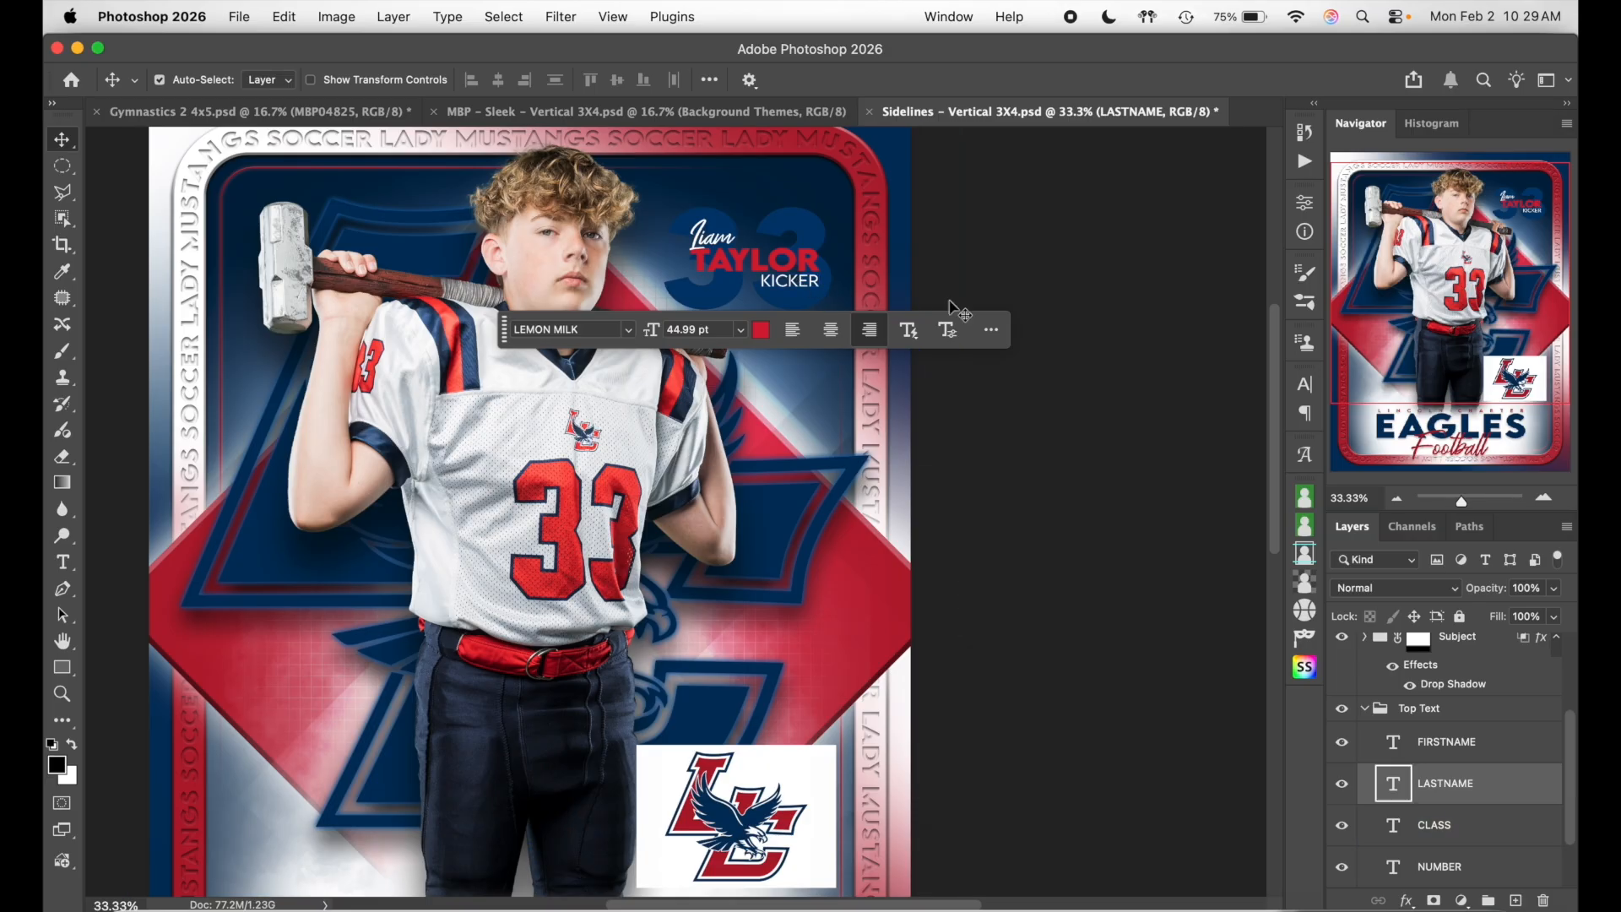
- Zoom out to the whole card and select the merged logo image layer
scroll(1180, 411, down, 3)
scroll(1180, 411, left, 2)
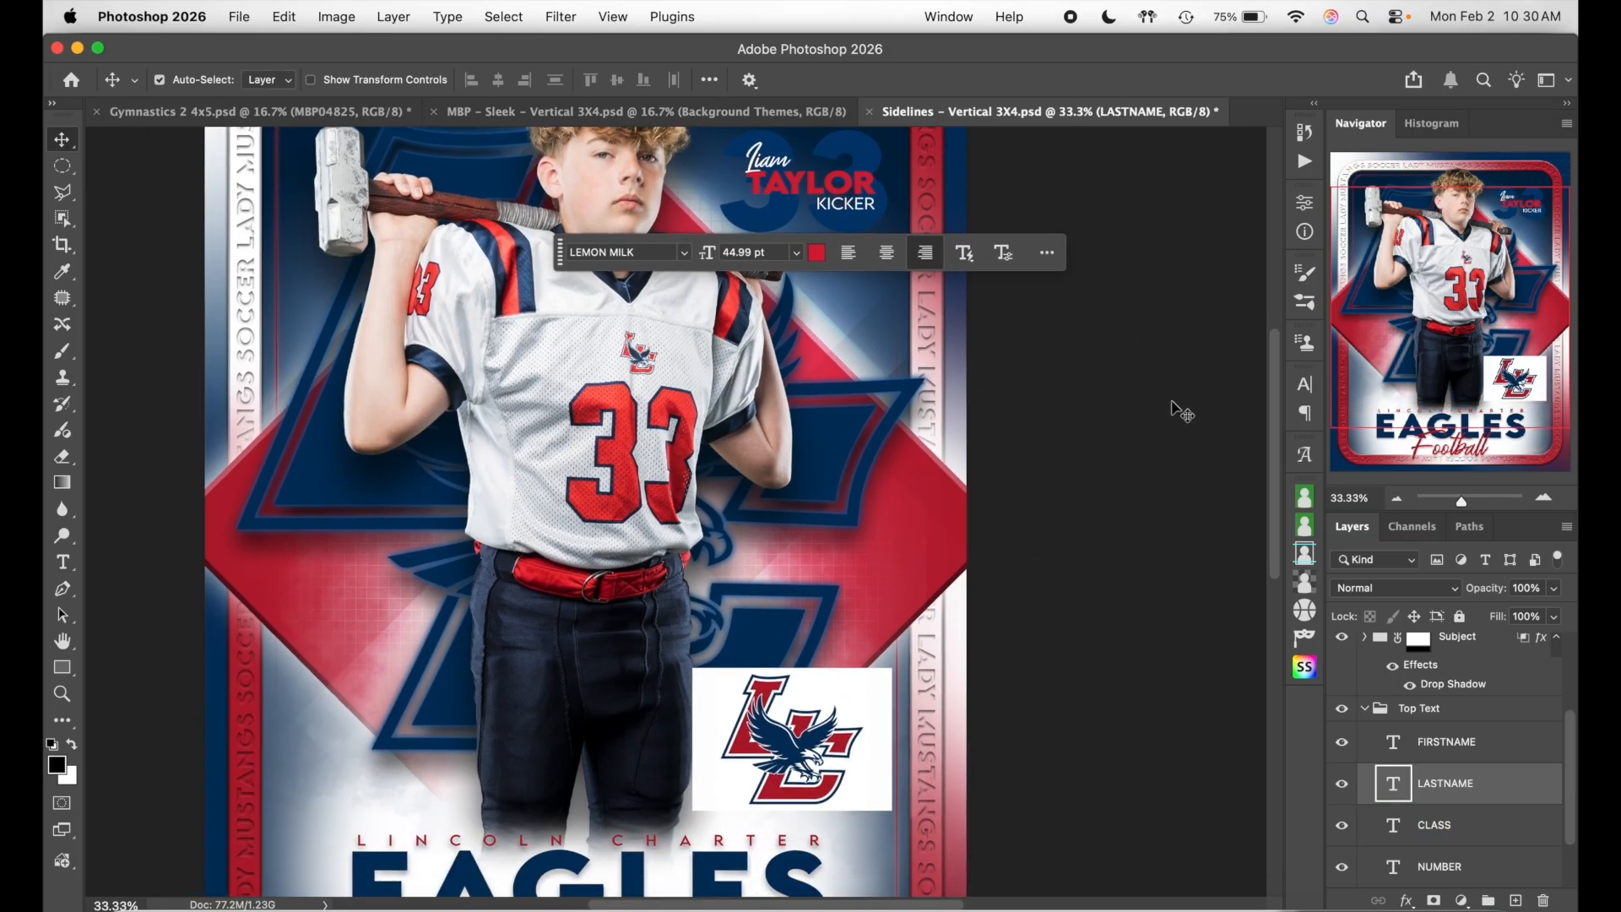
click(1395, 499)
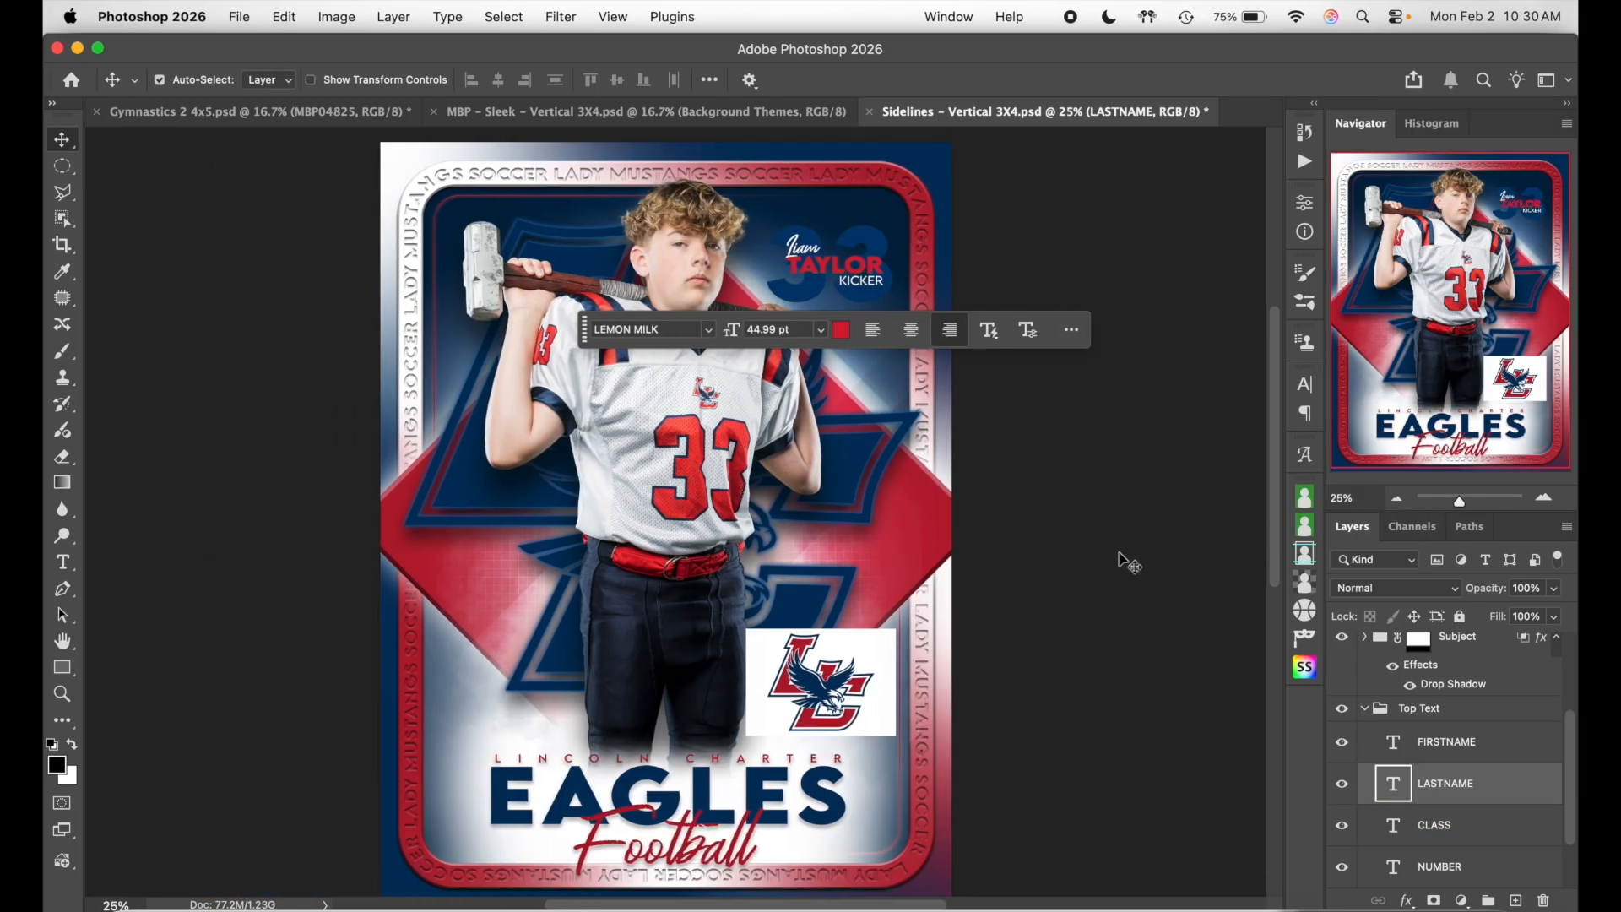
click(847, 475)
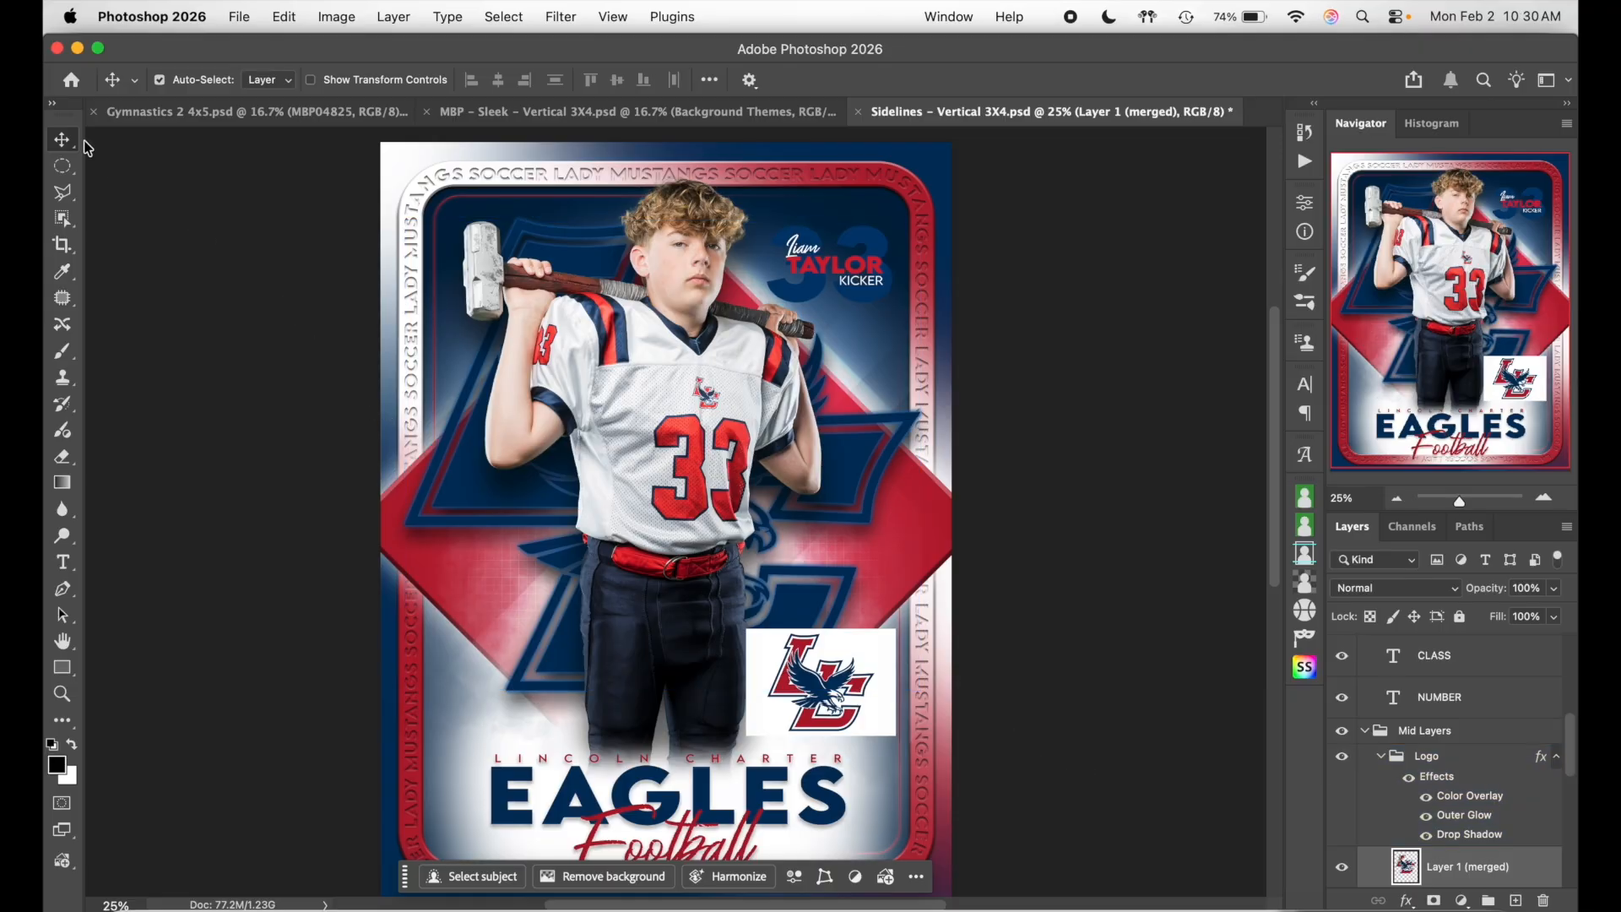
- Set the Logo group's Color Overlay to white
click(1481, 774)
double_click(1481, 774)
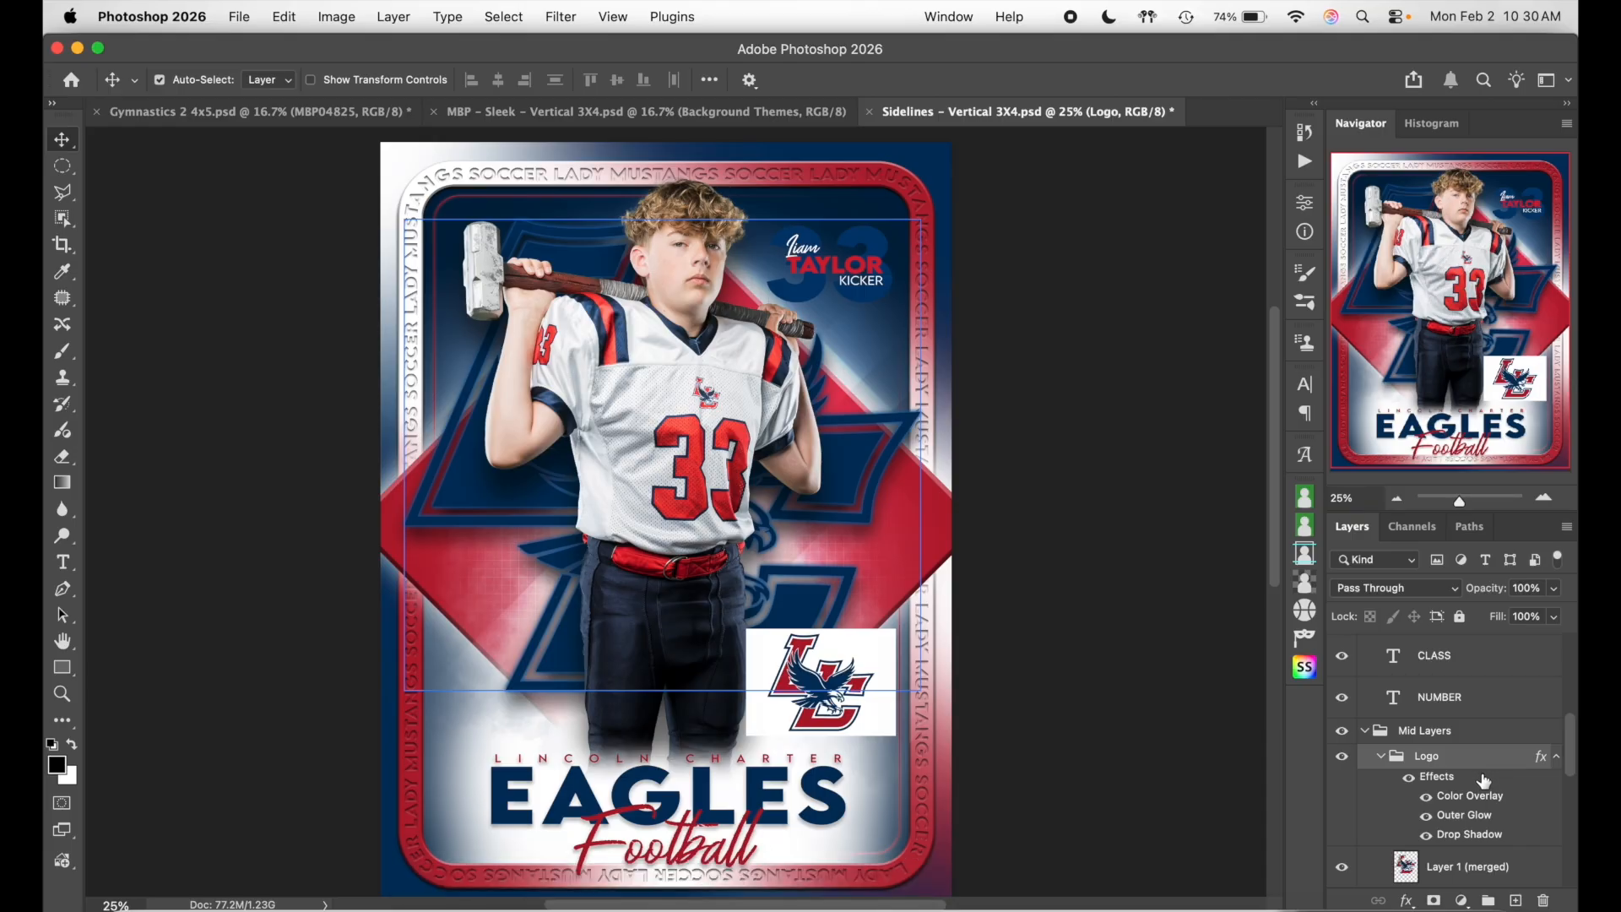
click(918, 459)
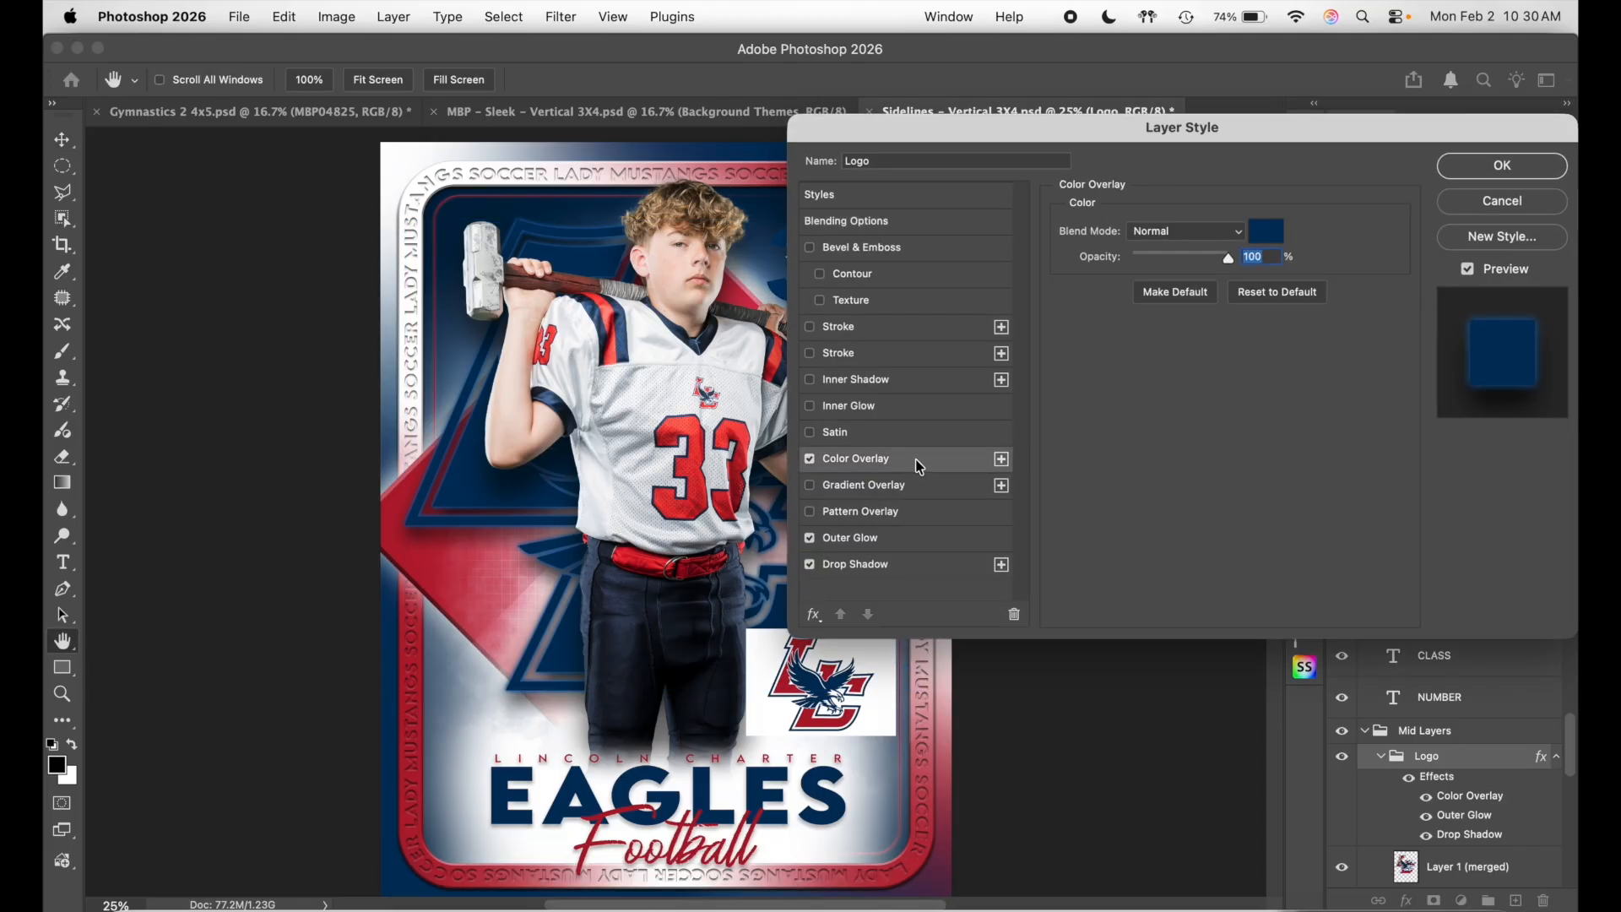
click(1266, 231)
click(1049, 269)
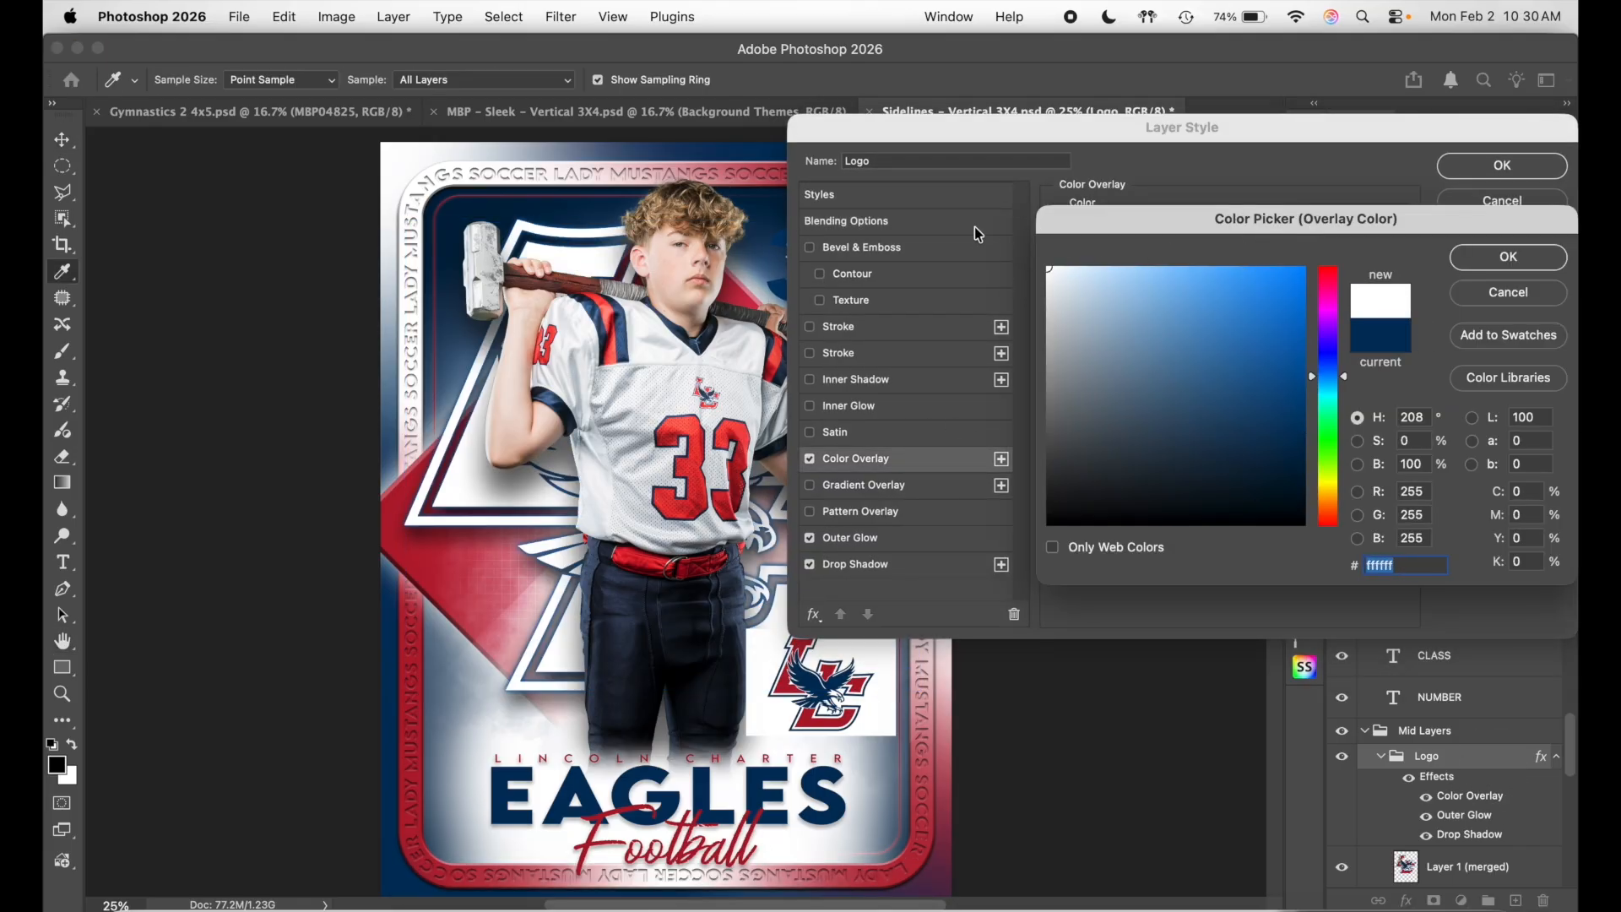
click(1509, 257)
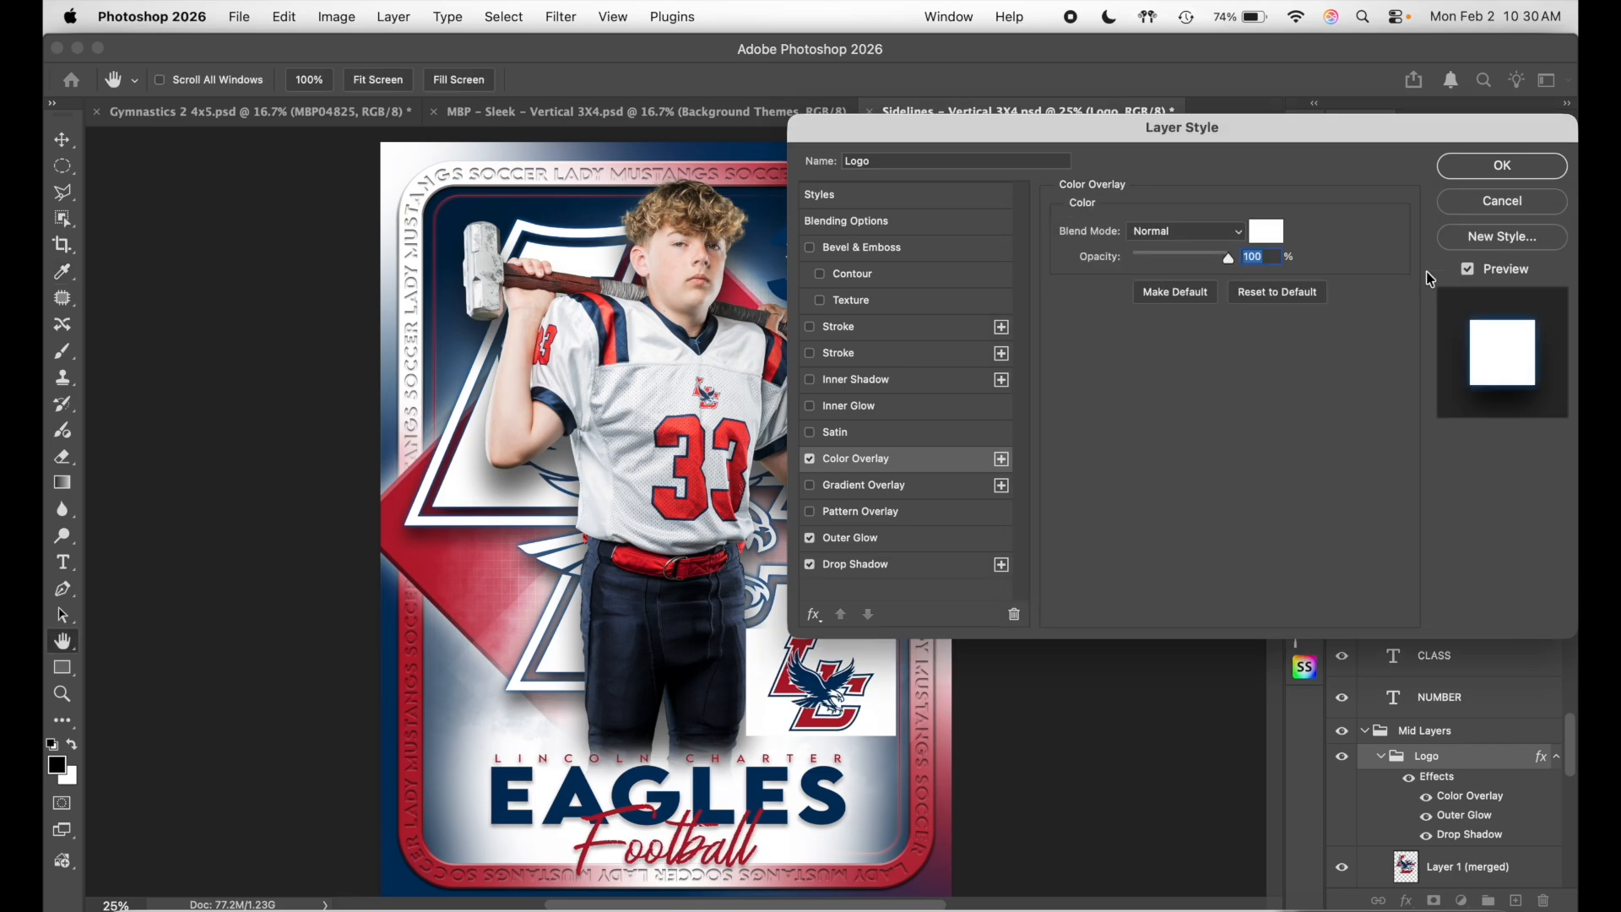
- Set the Logo group's Outer Glow colour to white and apply the style
click(912, 548)
click(1126, 303)
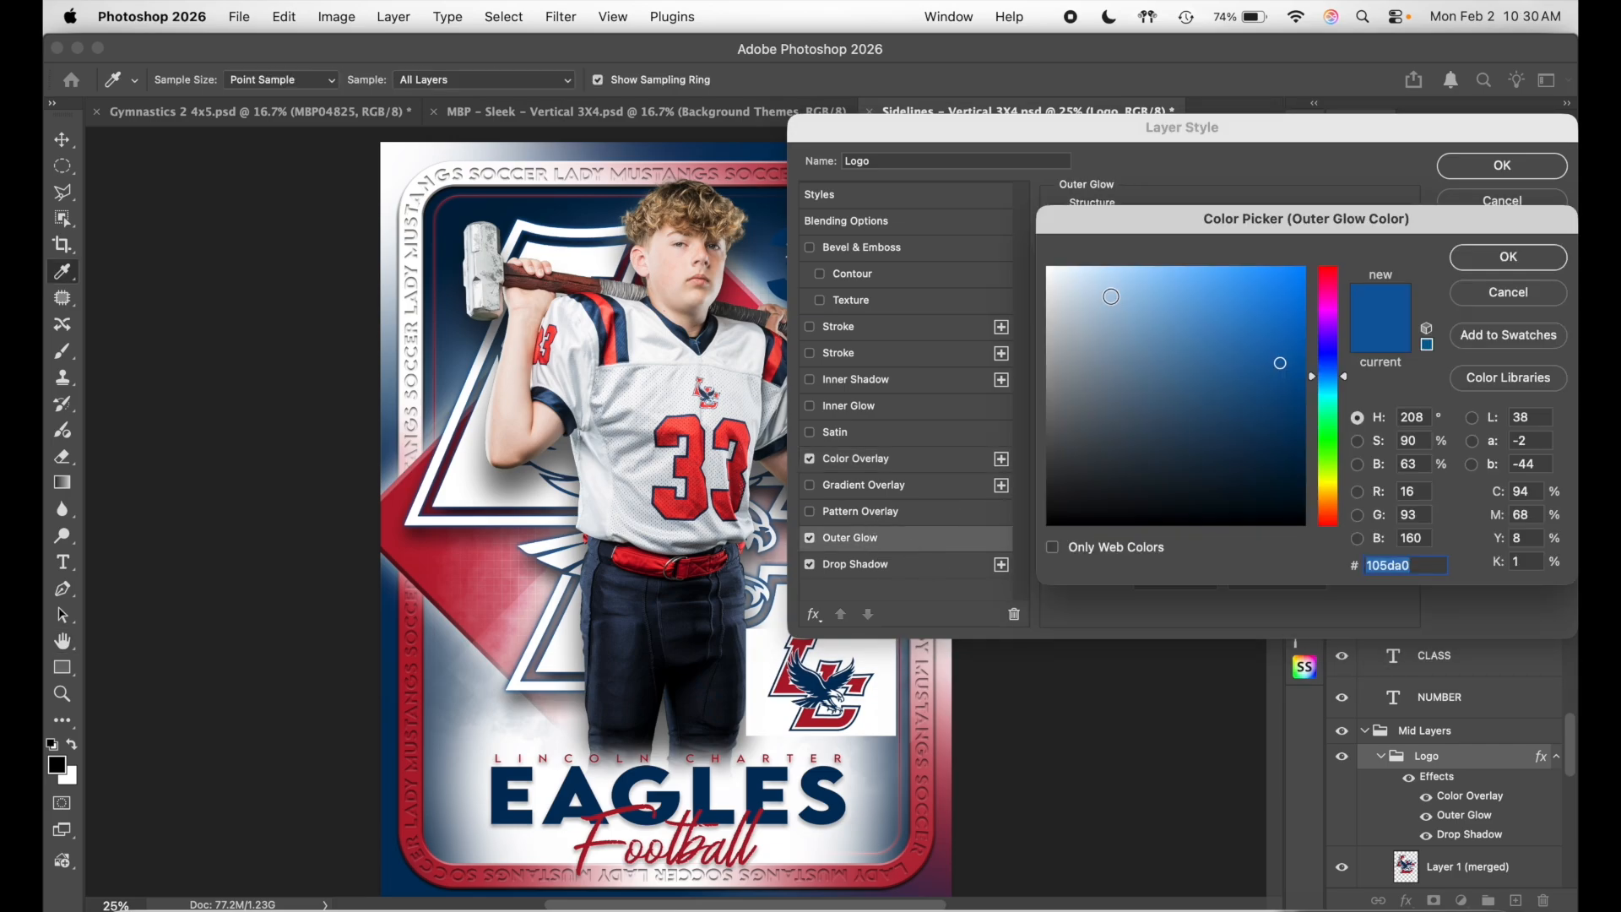
drag(1086, 282, 1049, 268)
click(1508, 258)
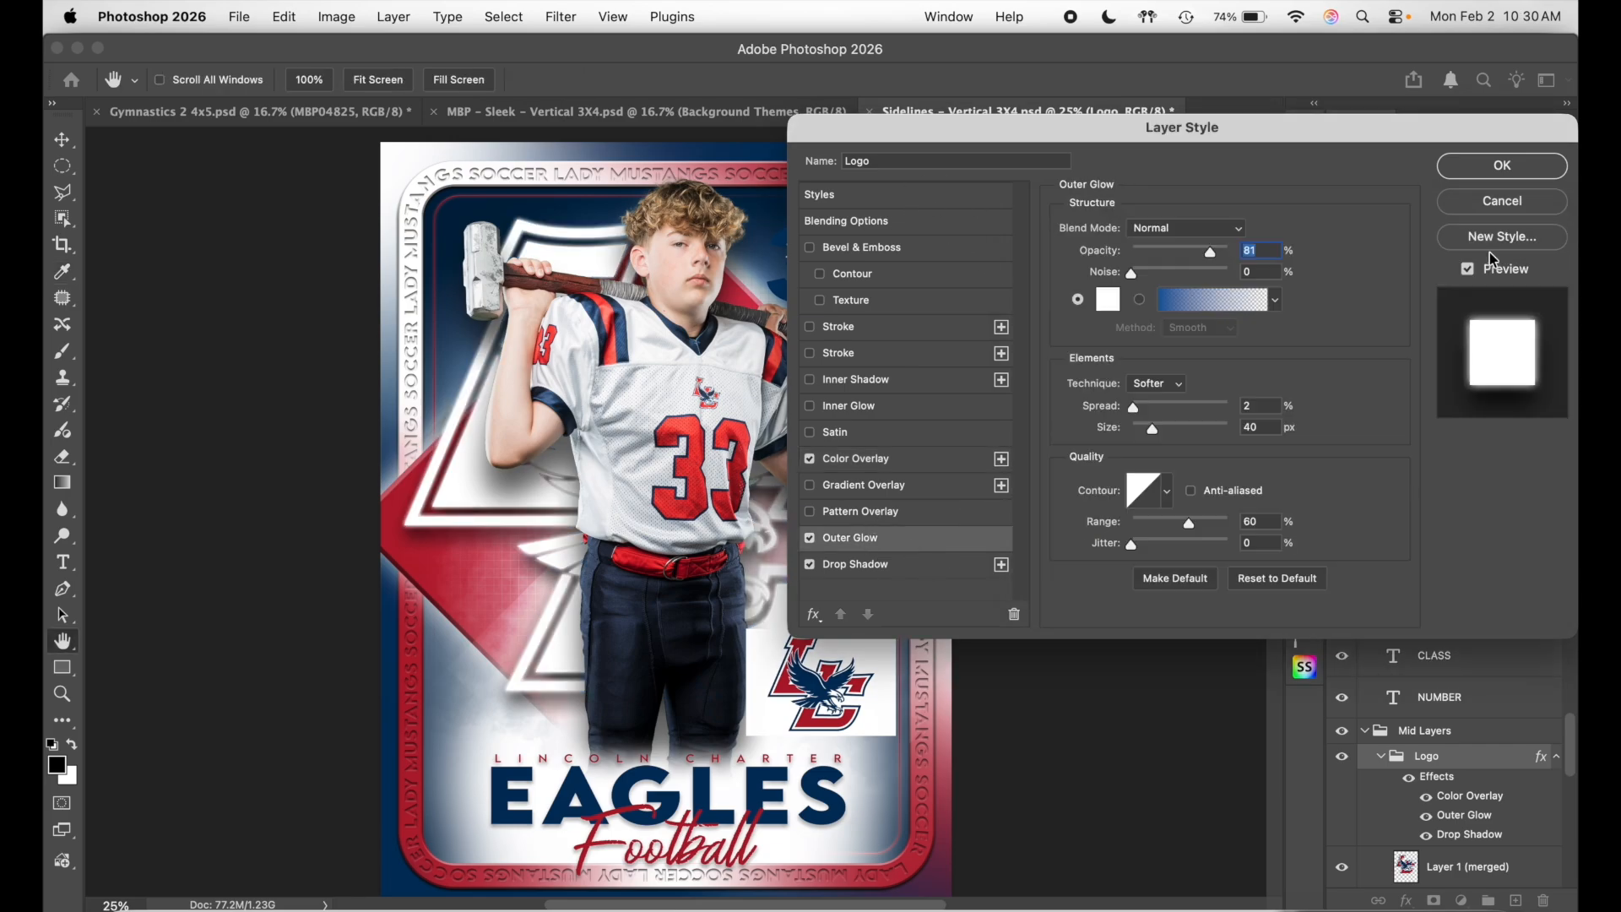
click(1502, 165)
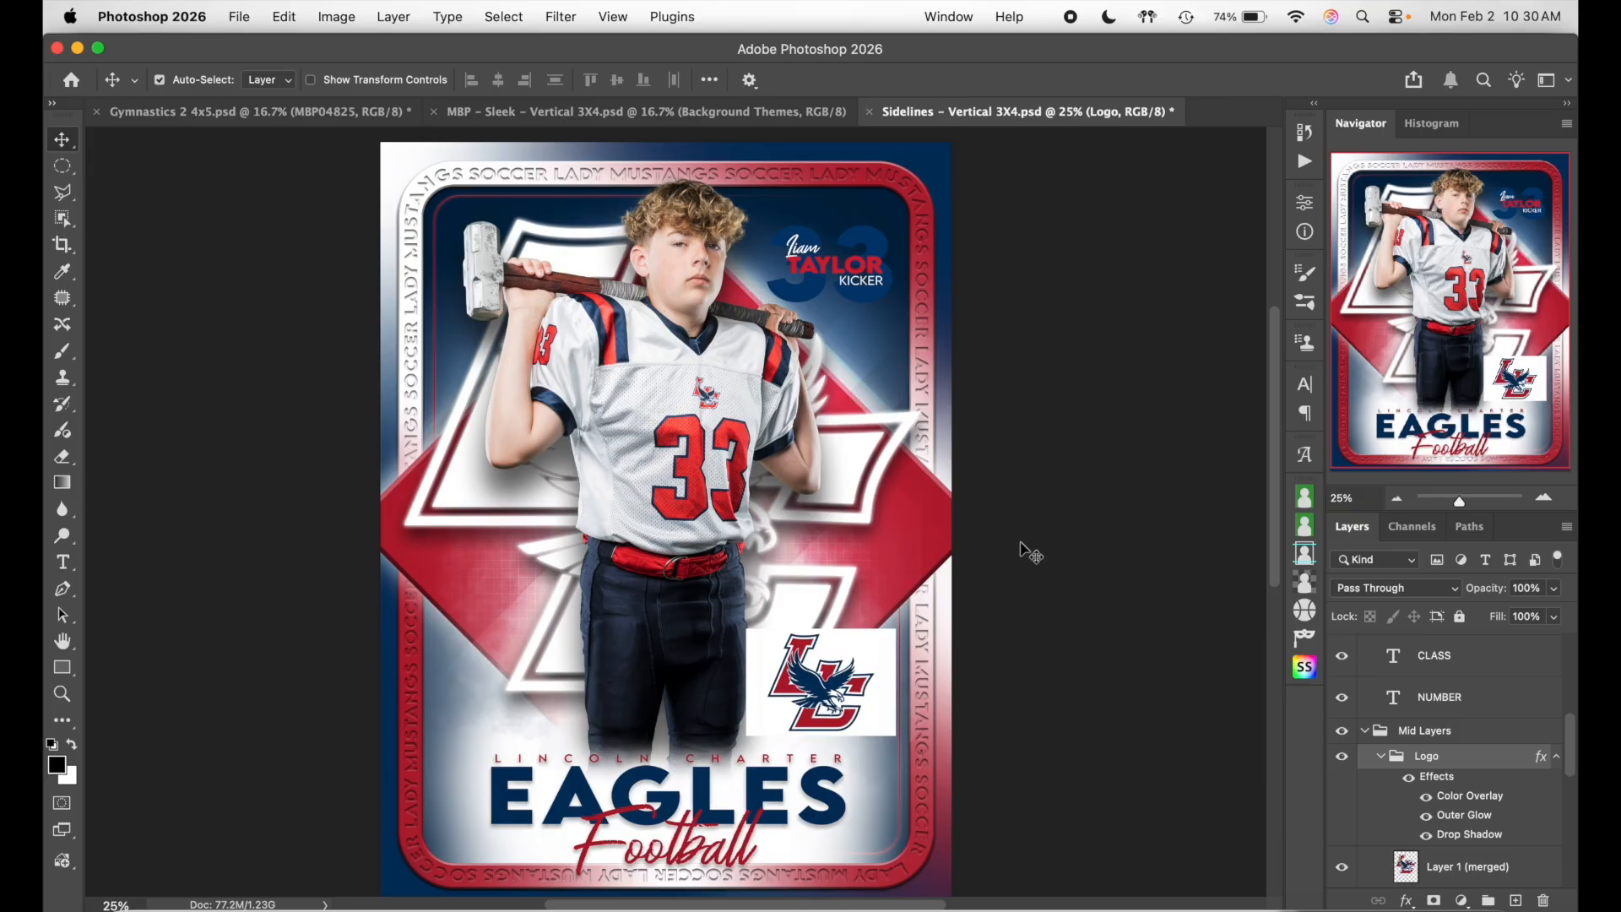
click(1374, 733)
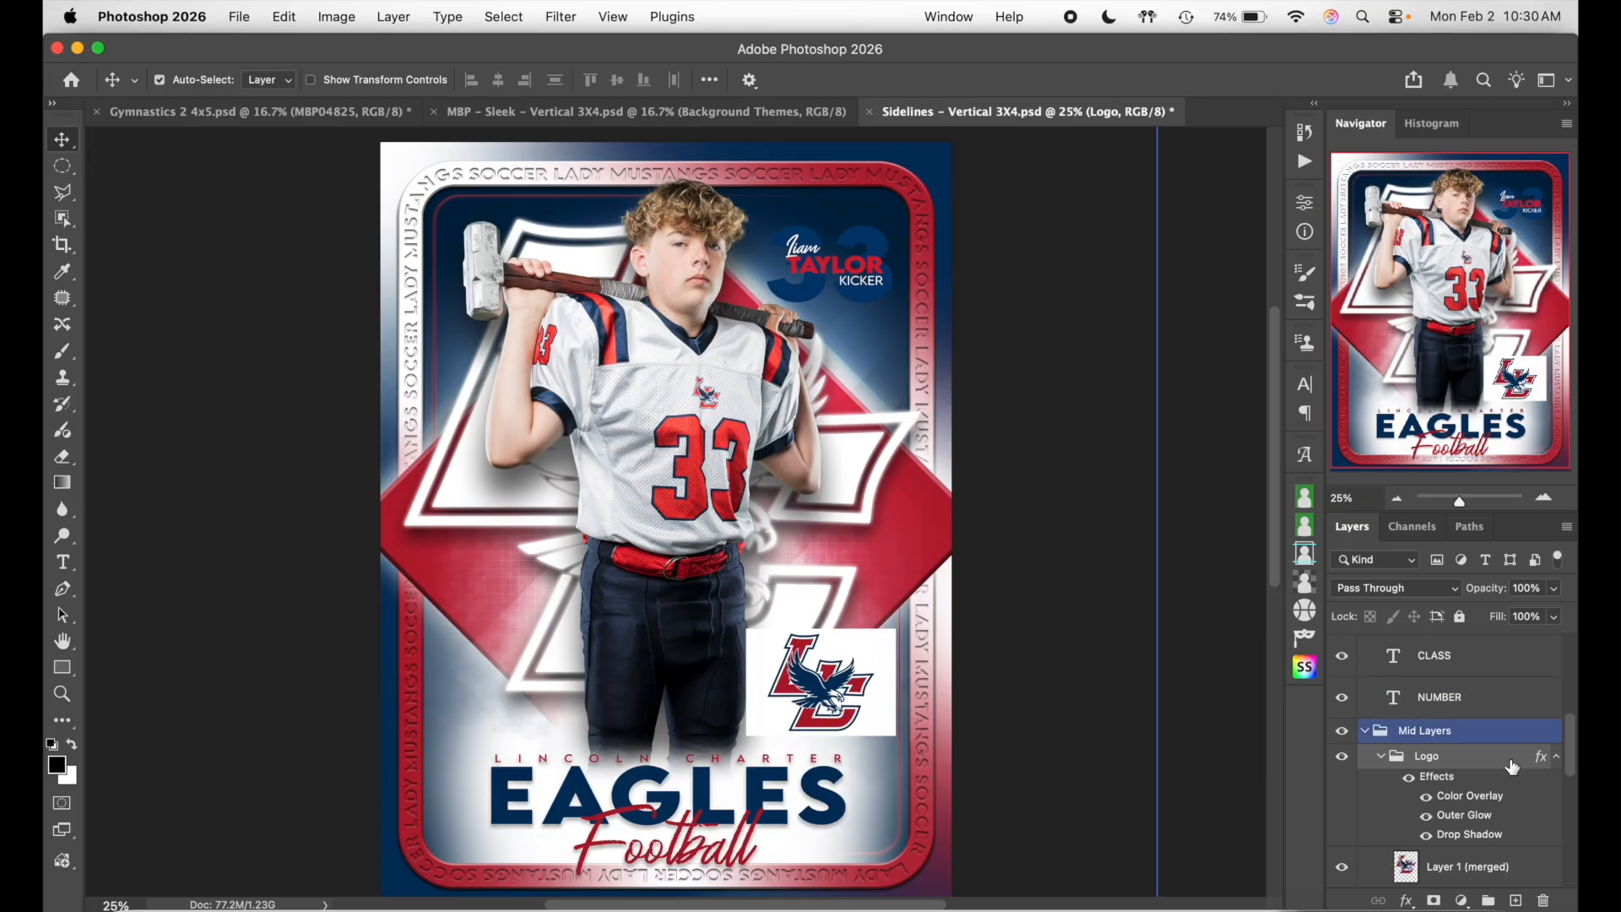
- Collapse the Mid Layers and Top Text groups and select the Frame Text type layer
click(1367, 732)
scroll(1469, 793, up, 1)
click(1391, 751)
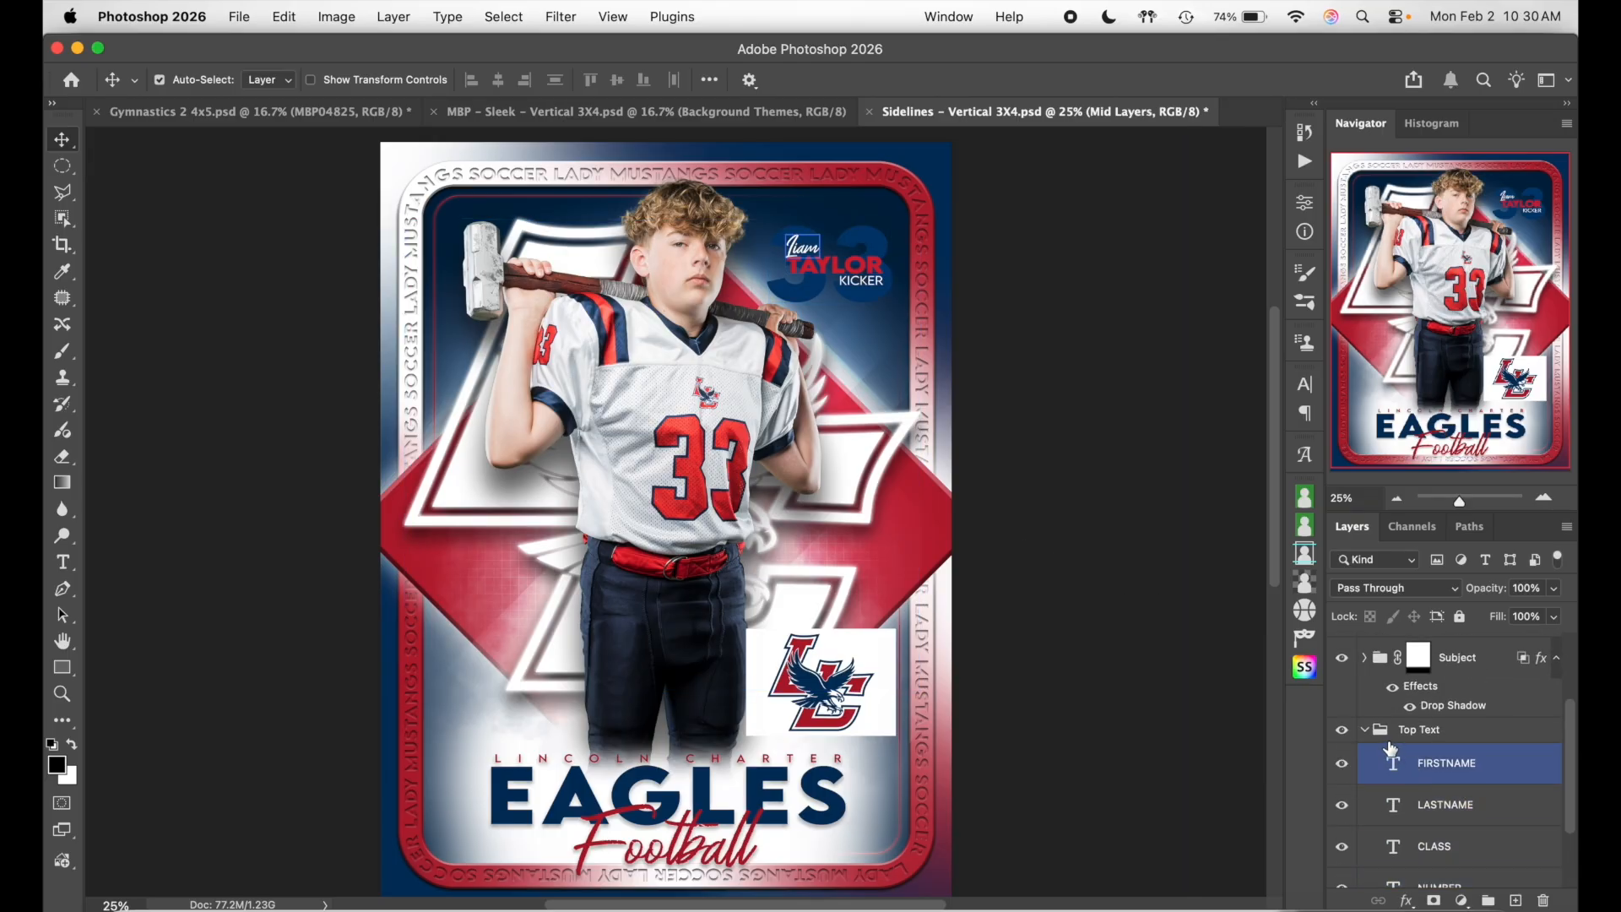
click(1364, 729)
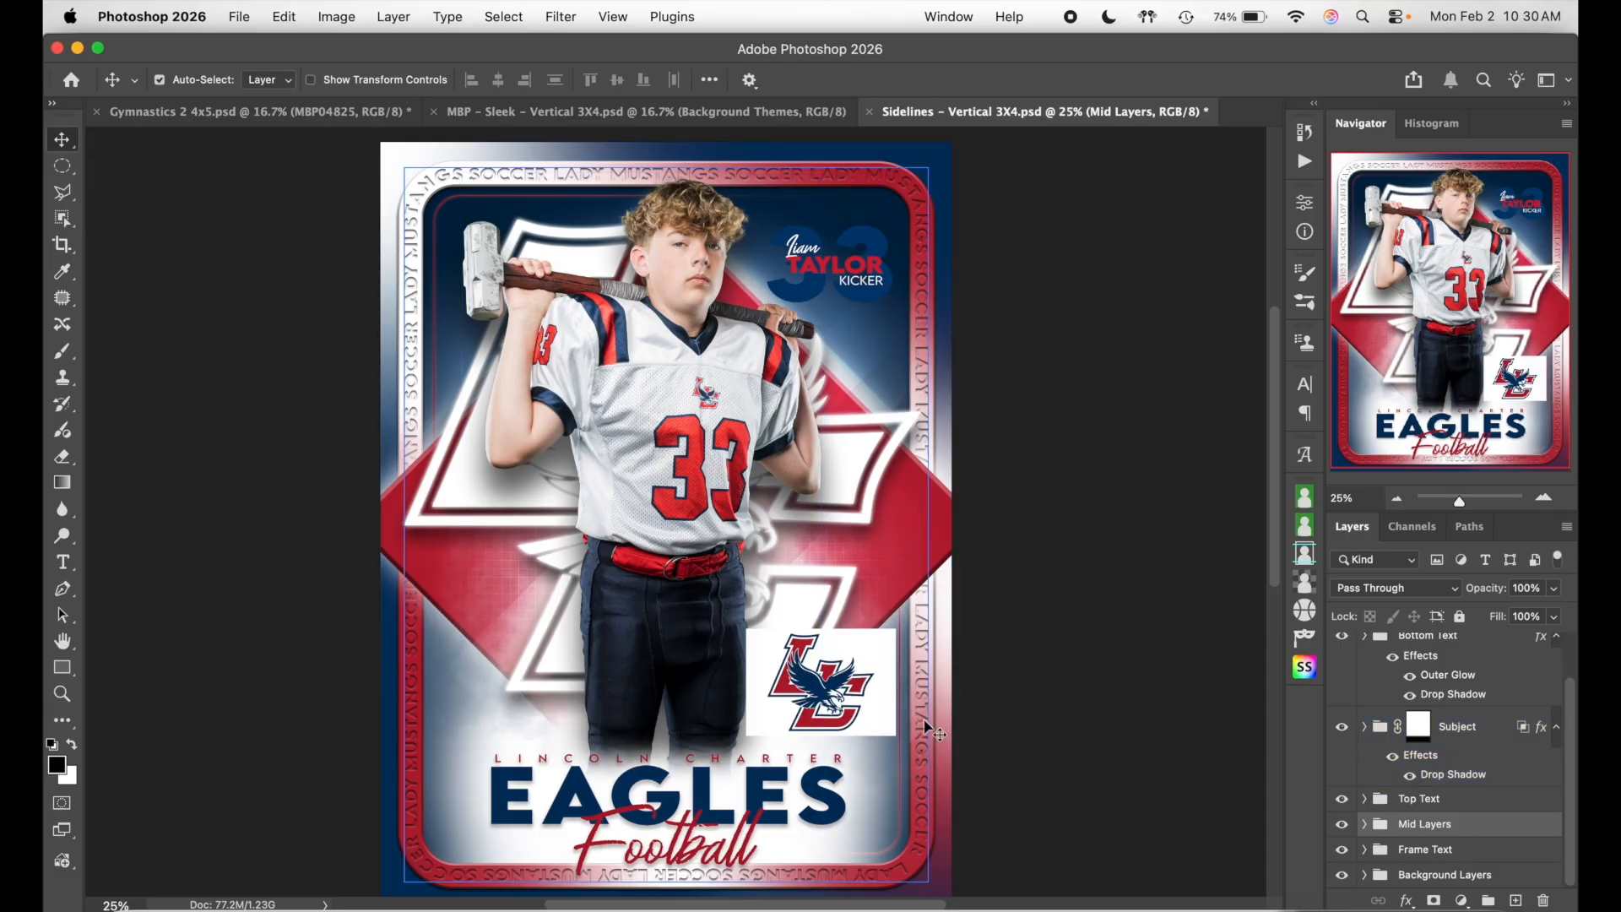
click(1404, 847)
click(1364, 849)
drag(1401, 849, 1433, 815)
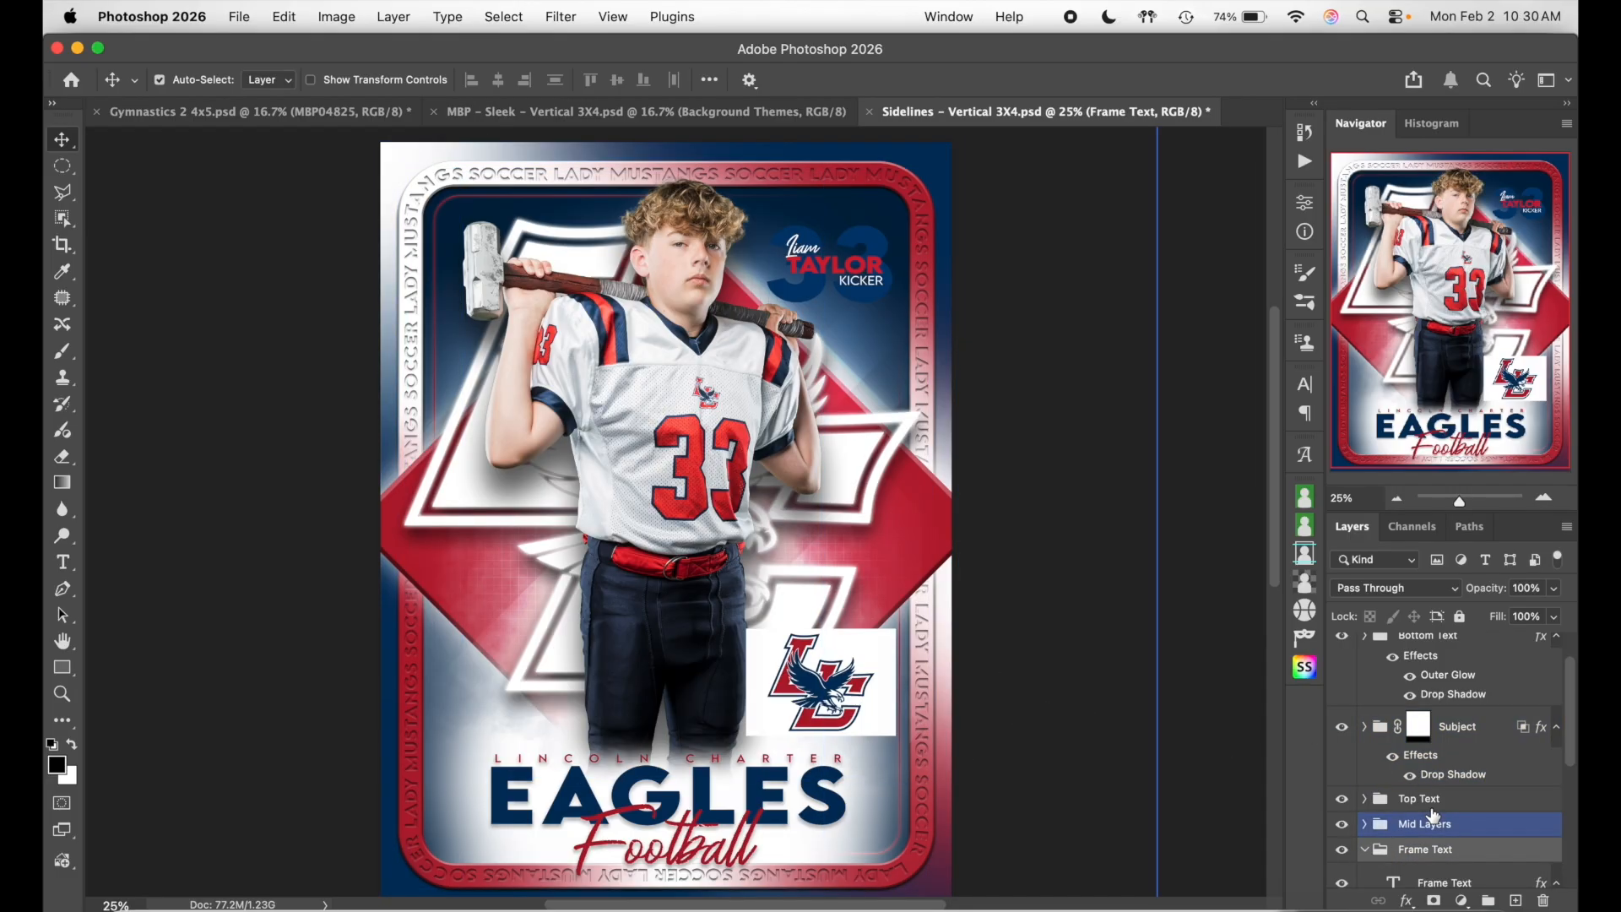
scroll(1432, 816, down, 3)
click(1476, 767)
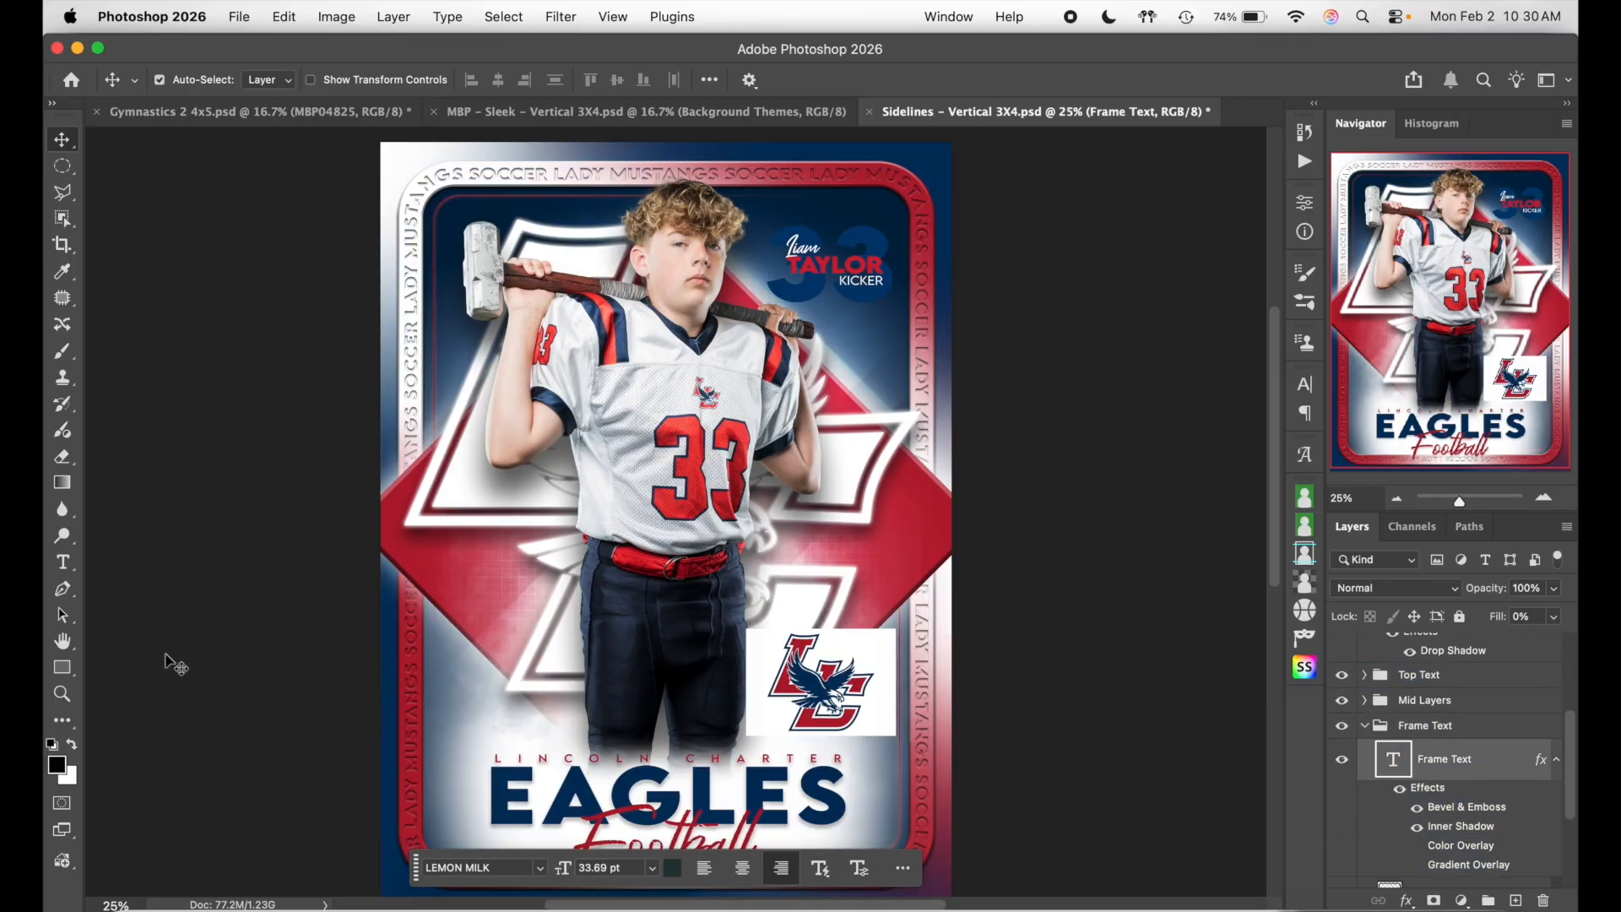
click(63, 561)
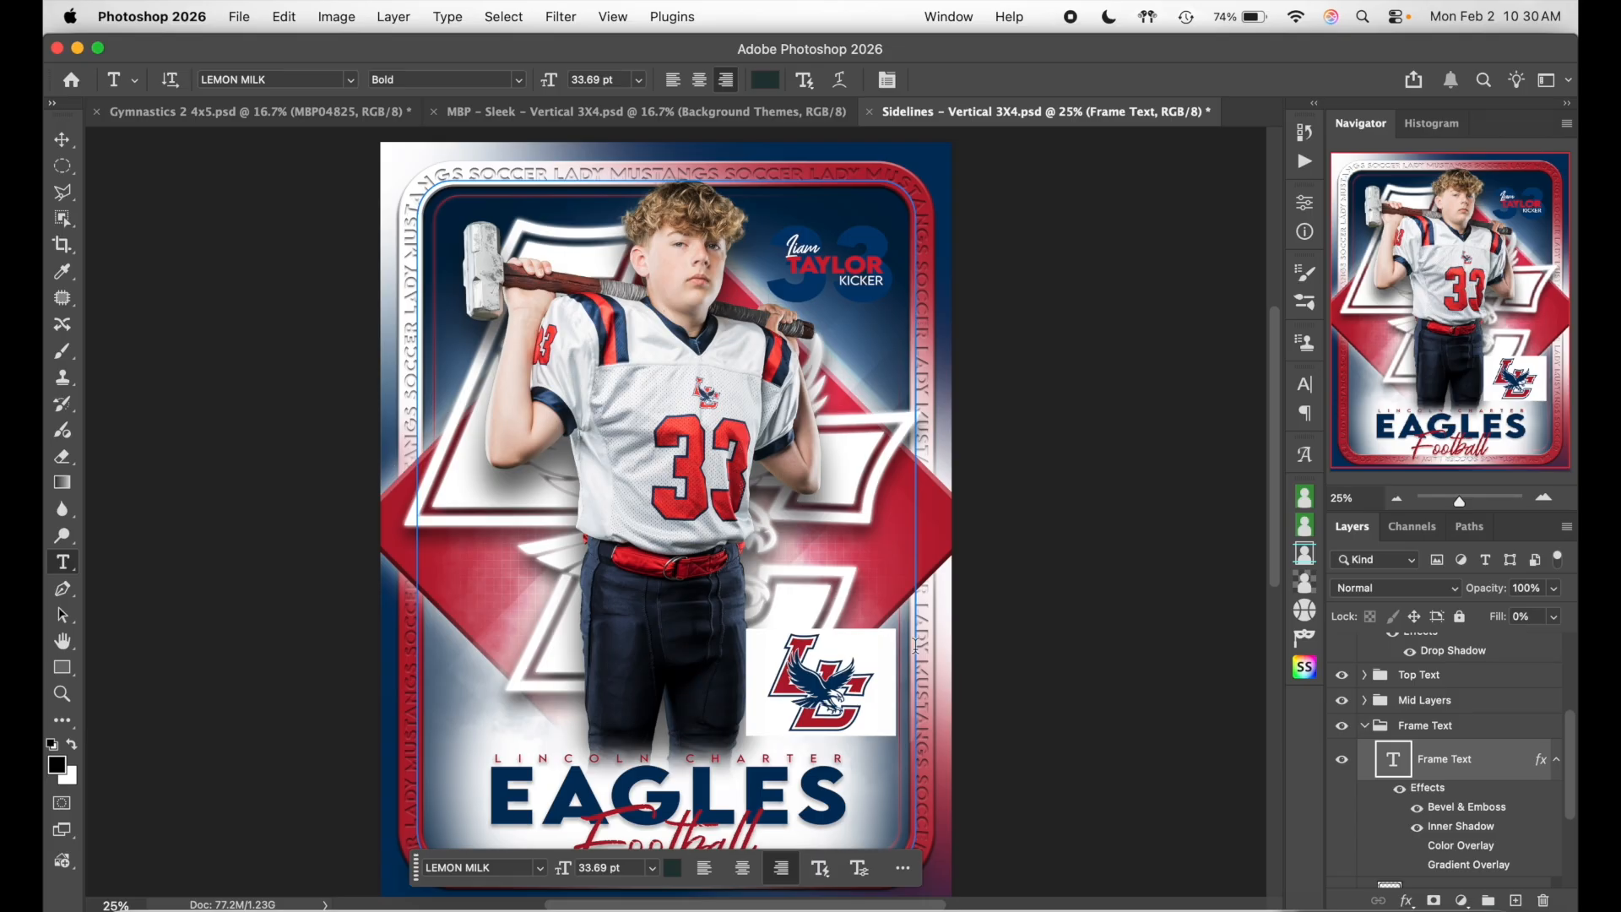
- Replace LADY MUSTANGS SOCCER with LINCOLN CHARTER EAGLES FOOTBALL, pasting copies around the frame
click(922, 646)
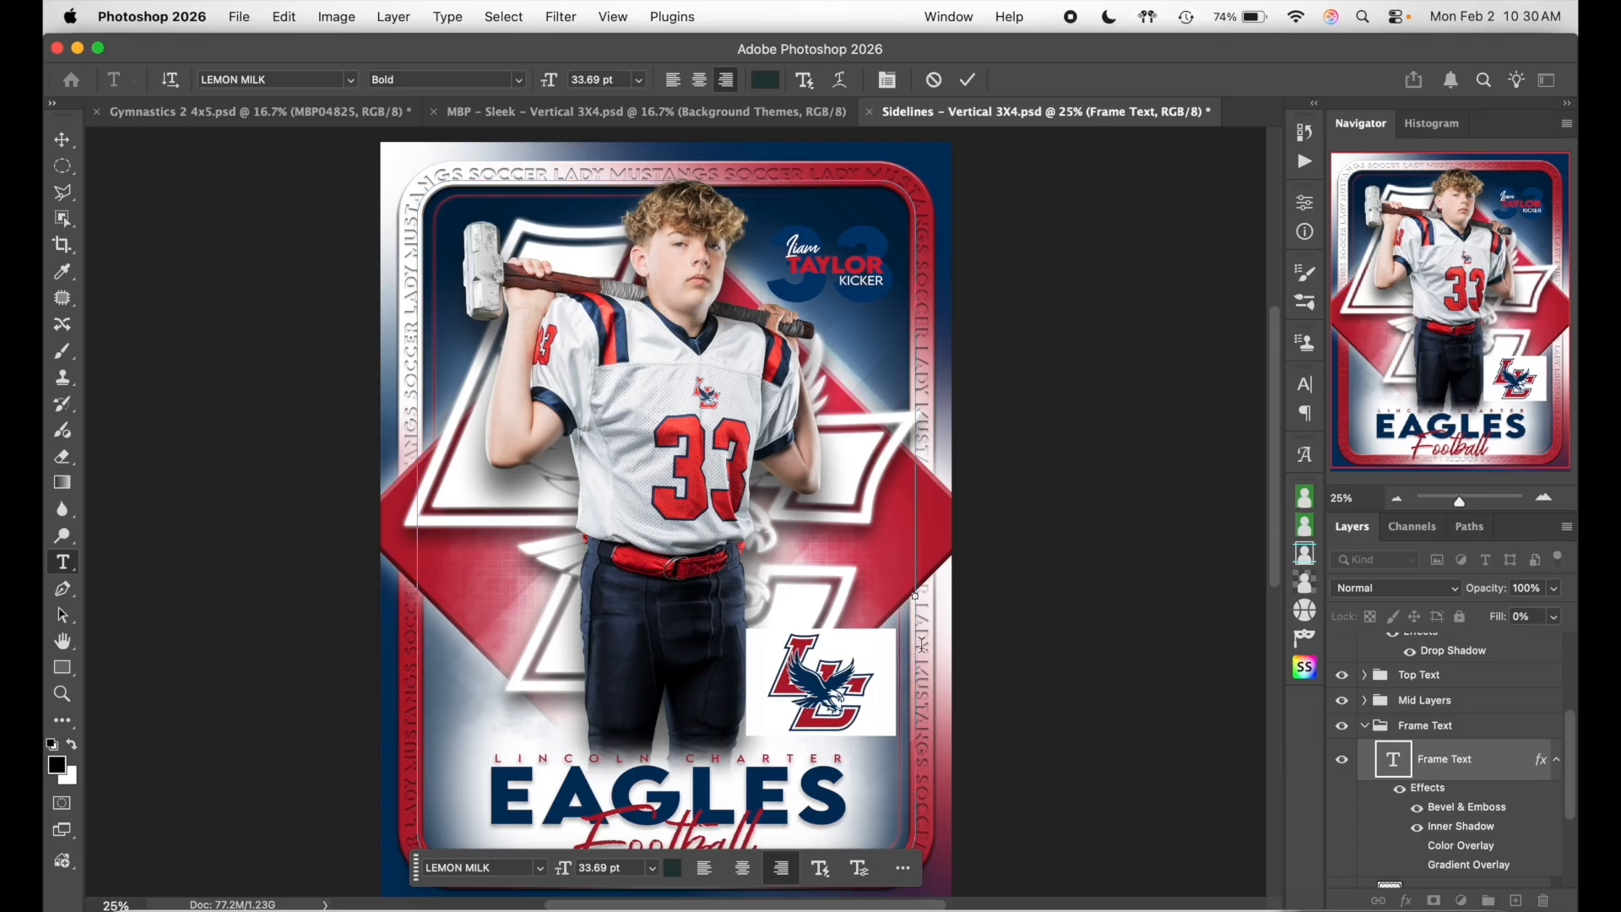
key(super+a)
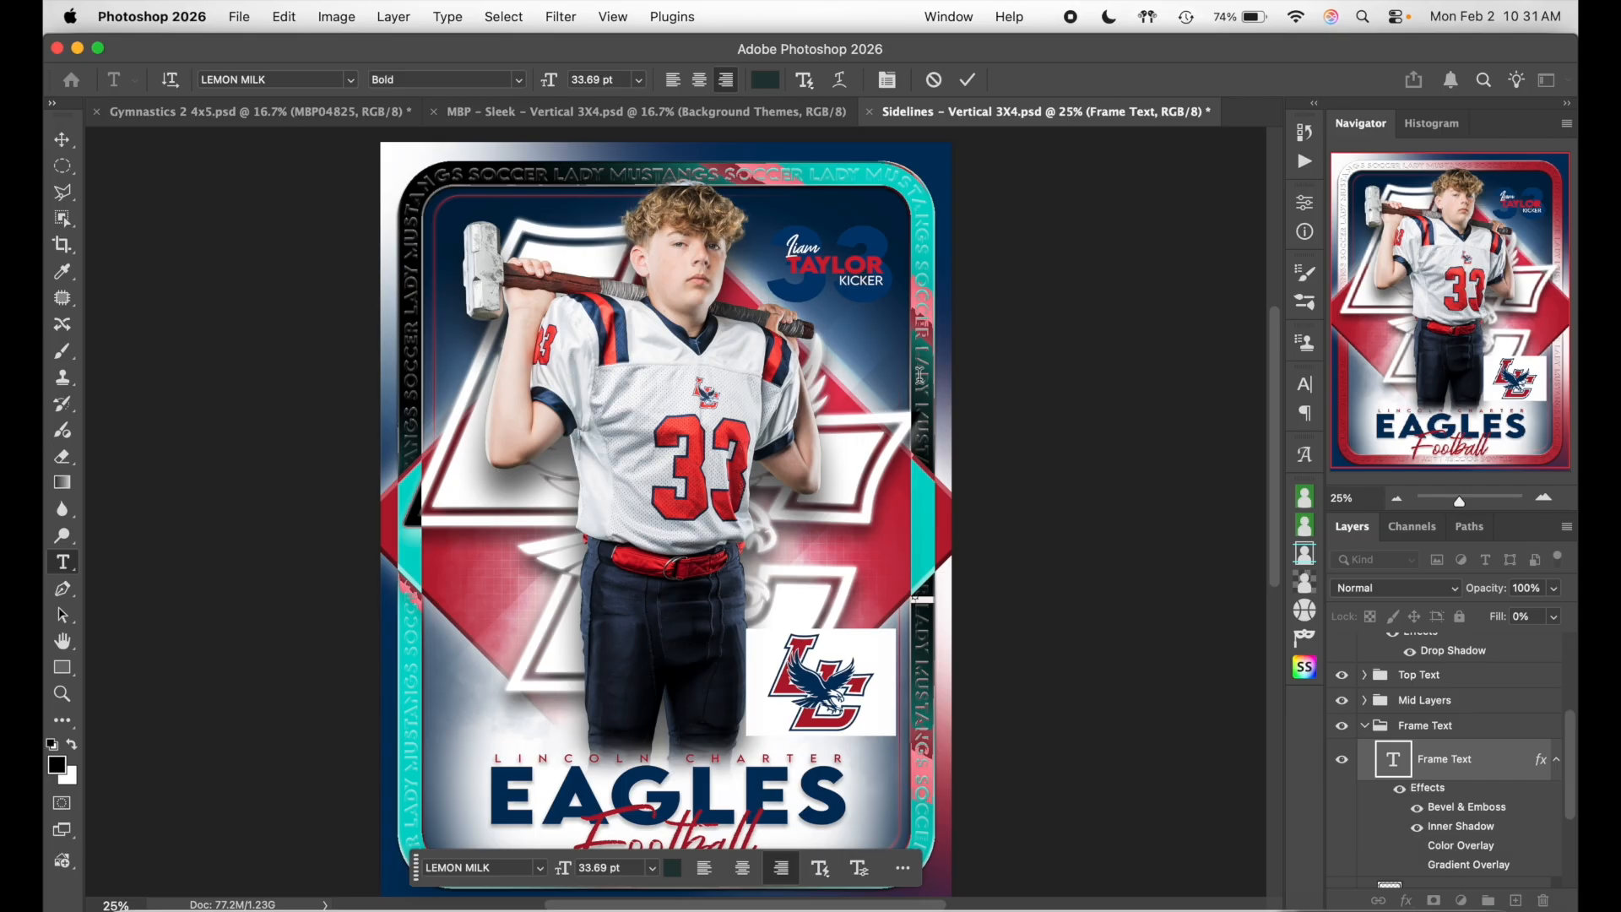
key(BackSpace)
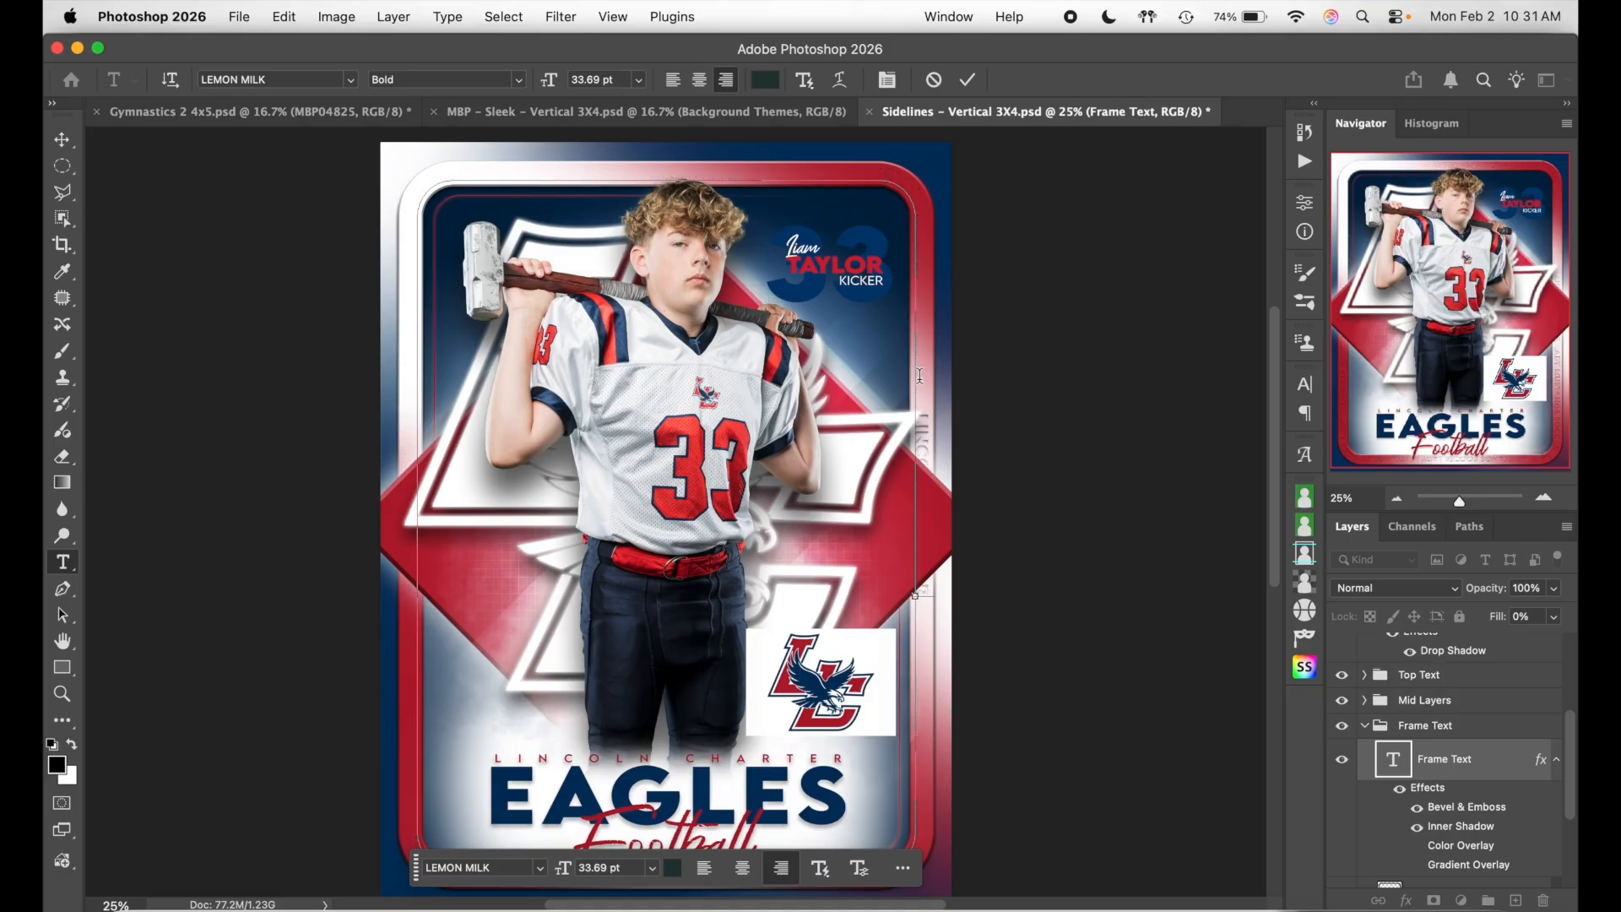
text(LINCOLN CHARTER EAGL)
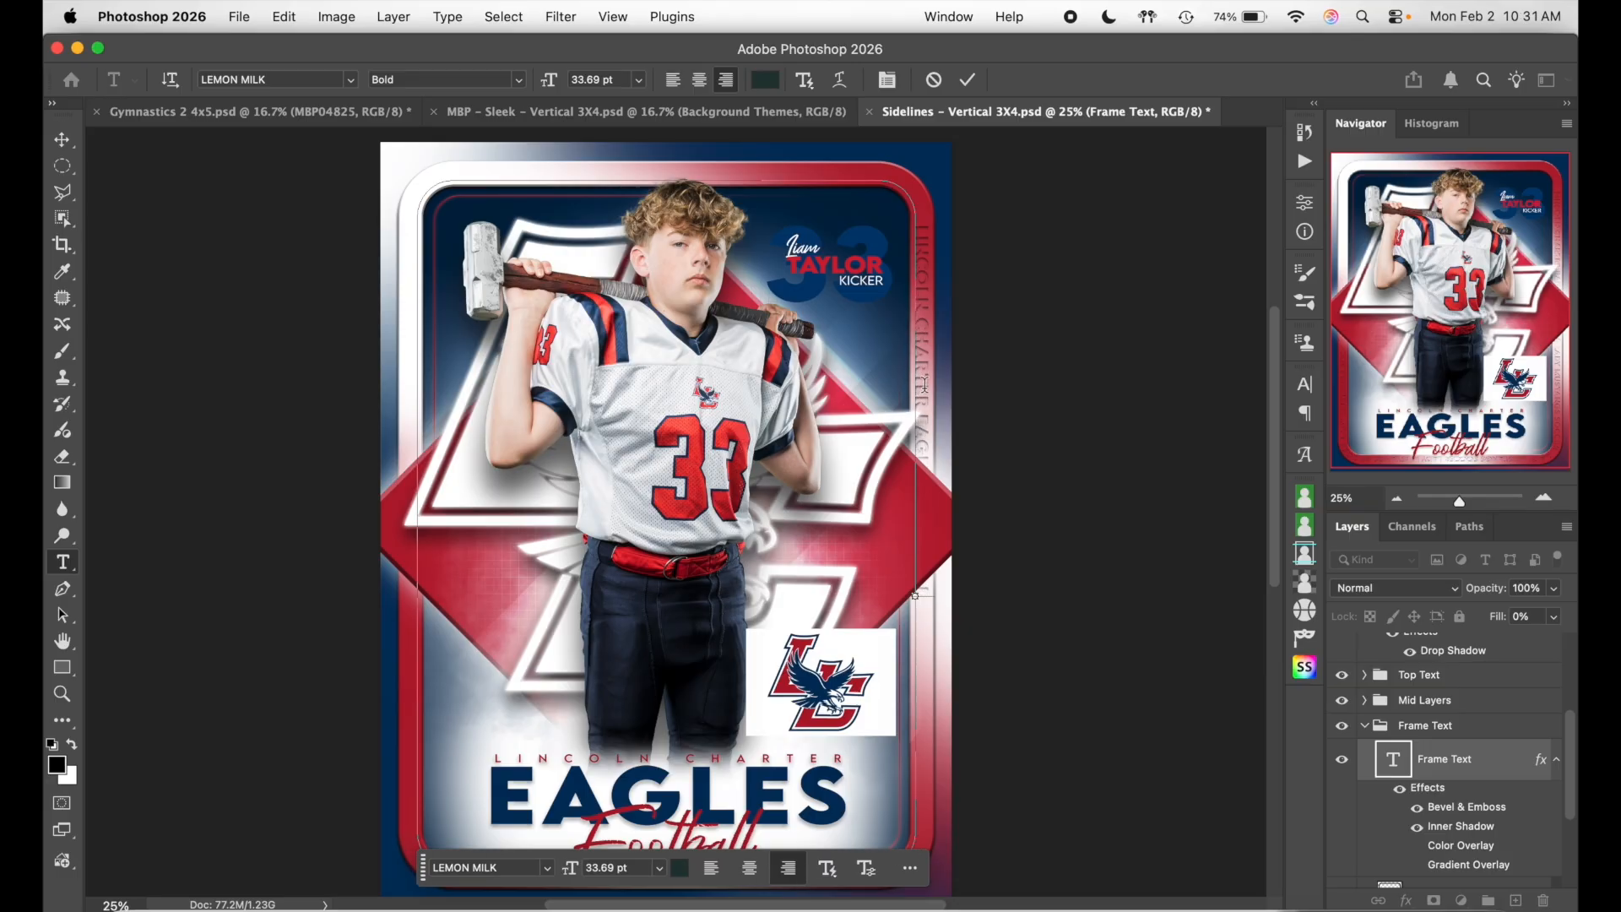
key(super)
key(super+a)
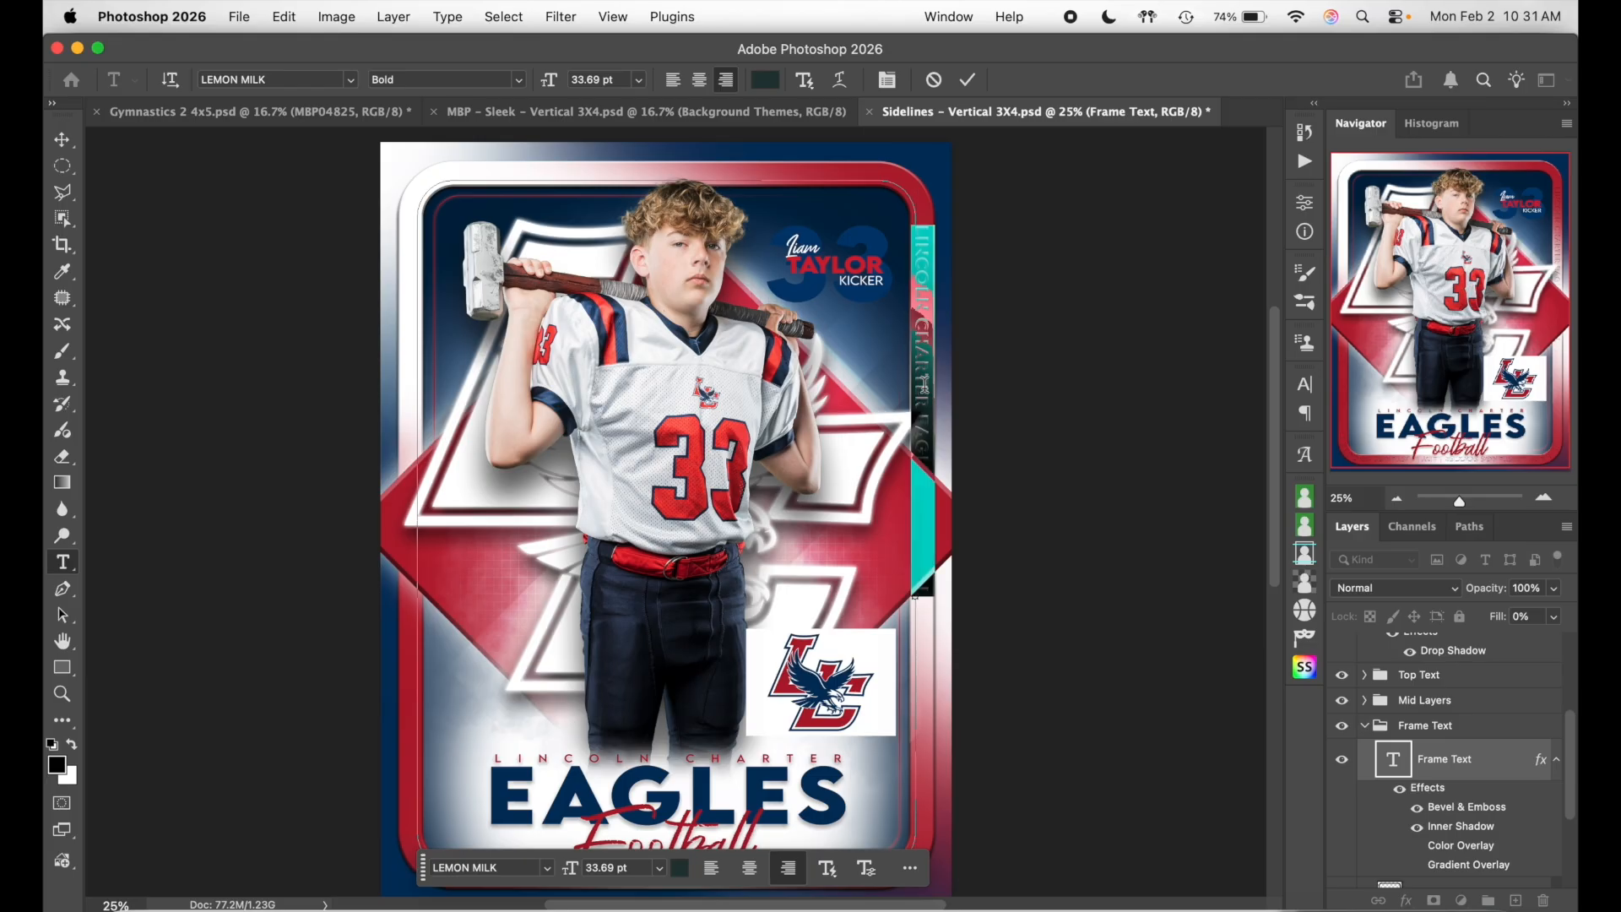
click(924, 384)
key(super)
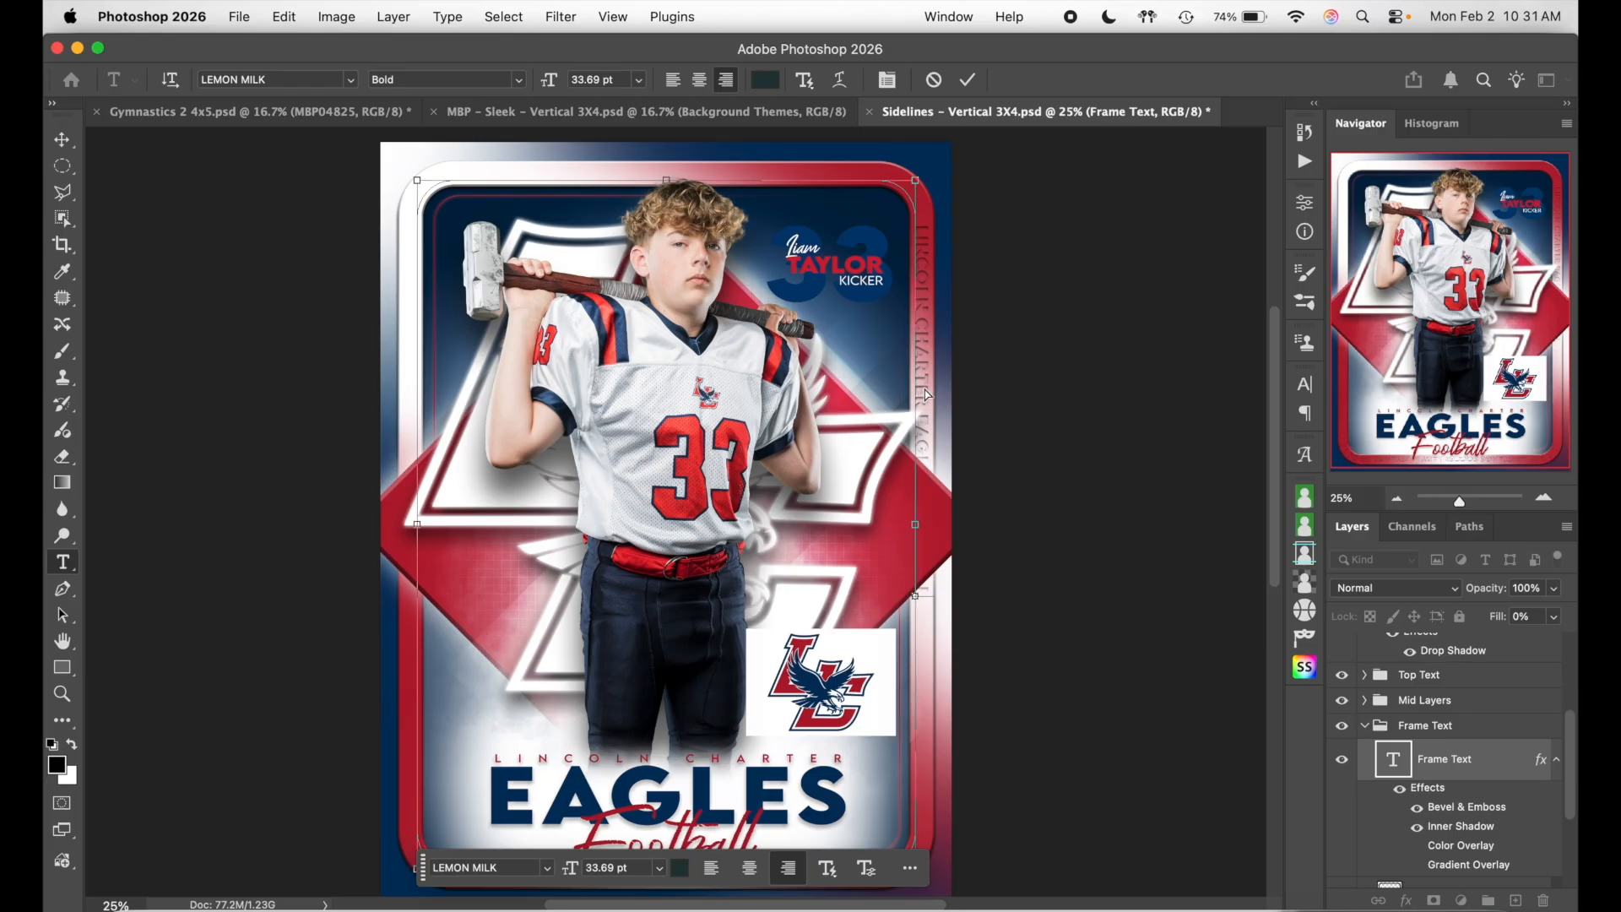
text(LINCOLN CHARTER EAGLES FOOTBALL)
text(LINCOLN CHARTER EAGLES FOOTBALL)
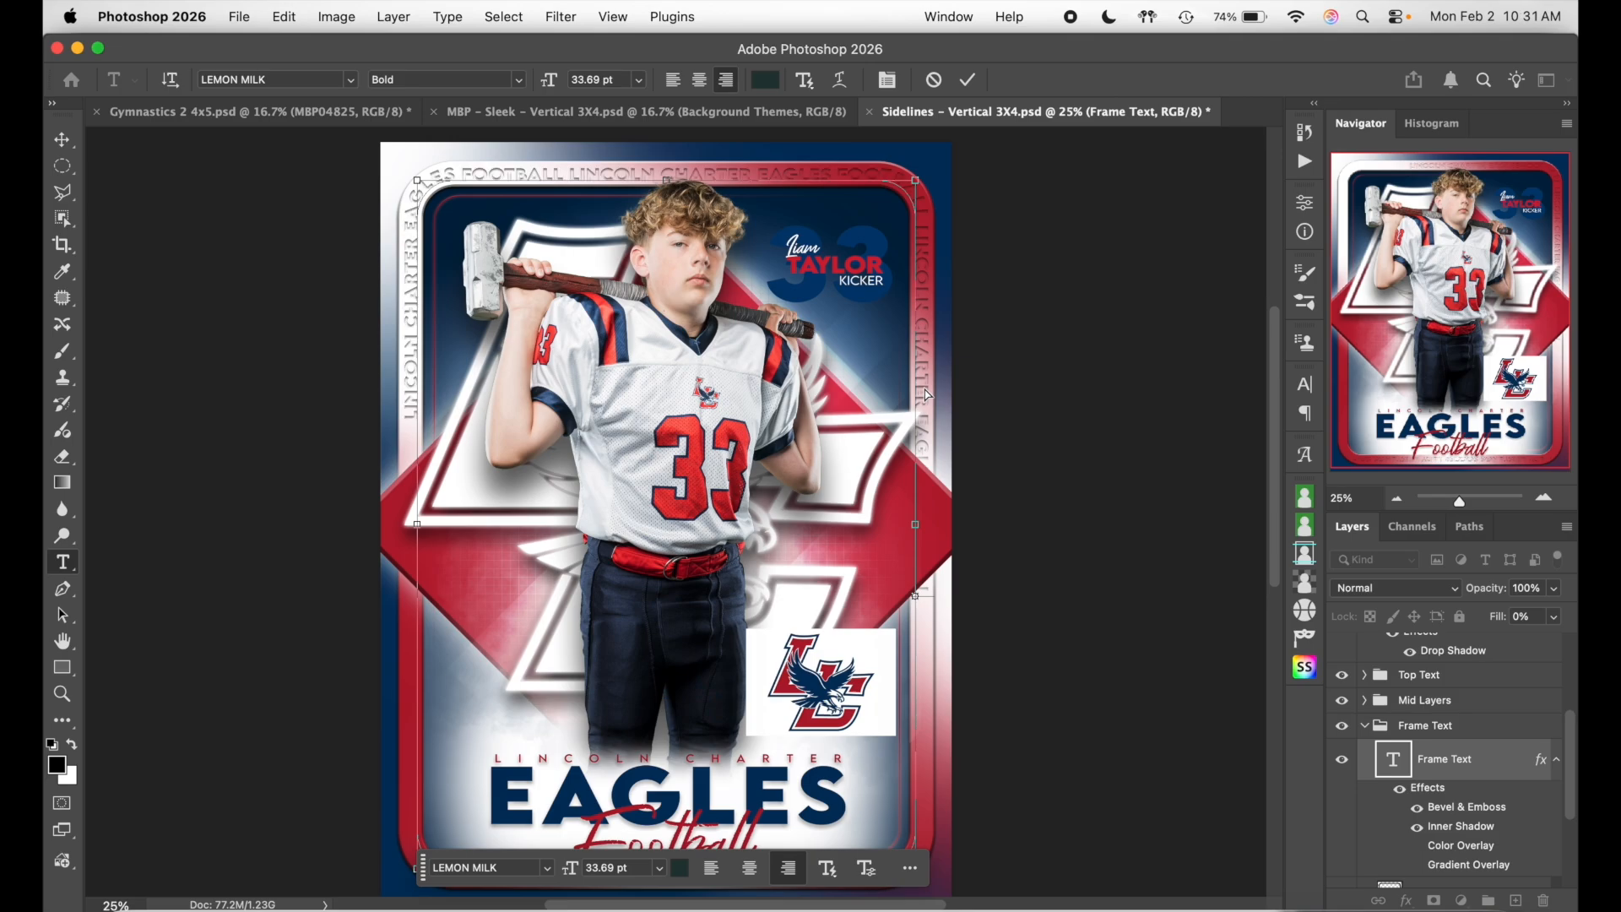
text(LINCOLN CHARTER EAGLES FOOTBALL)
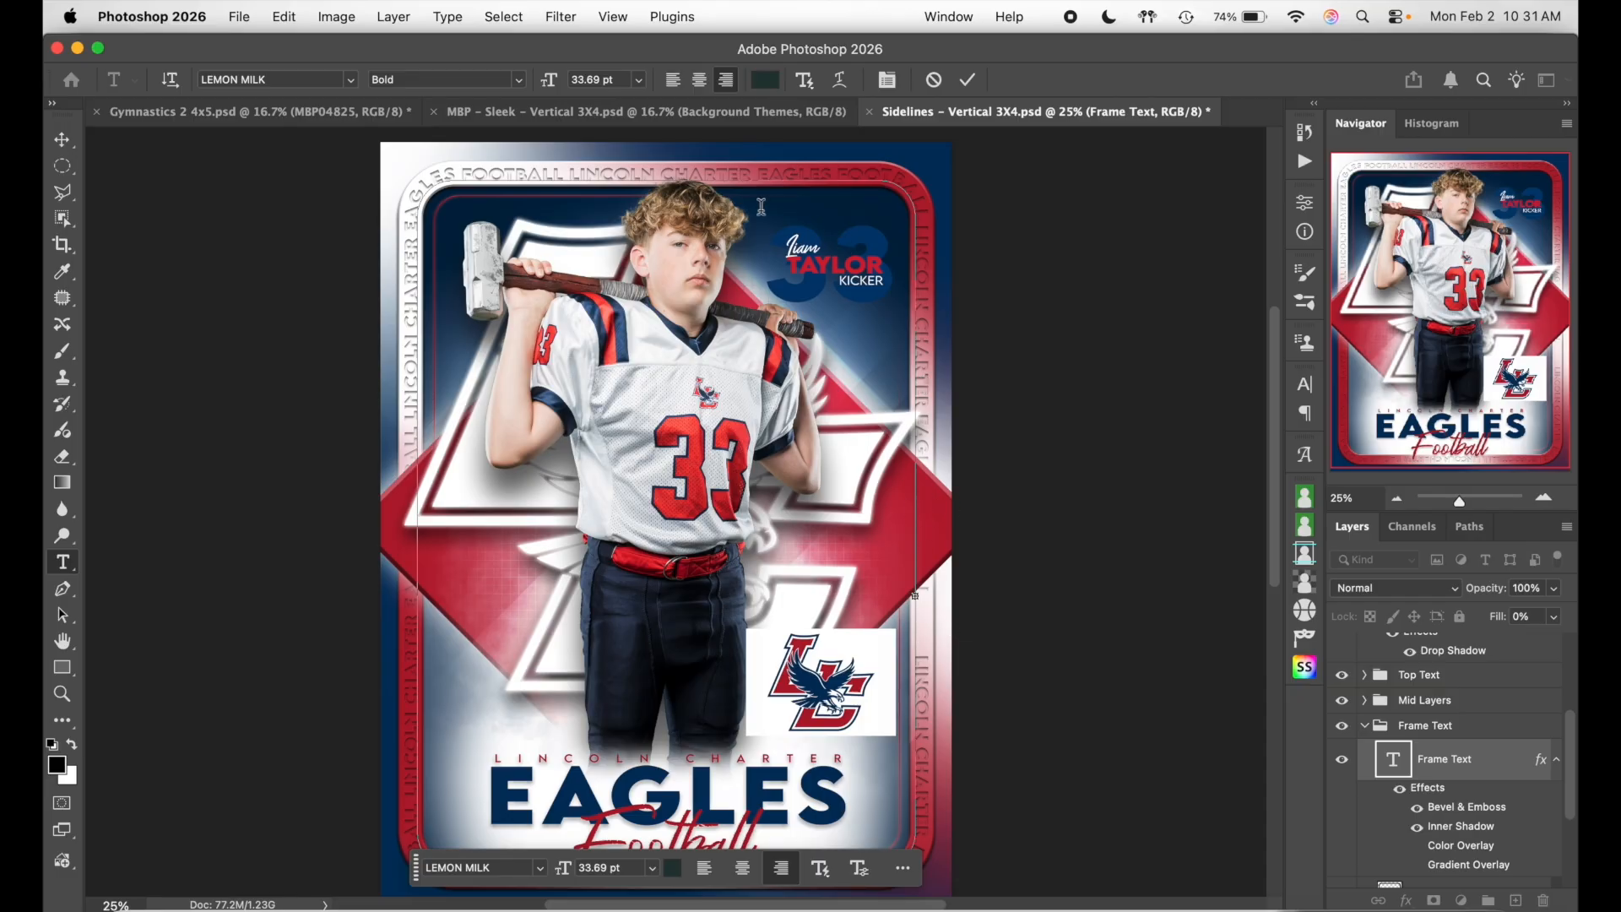
key(super+a)
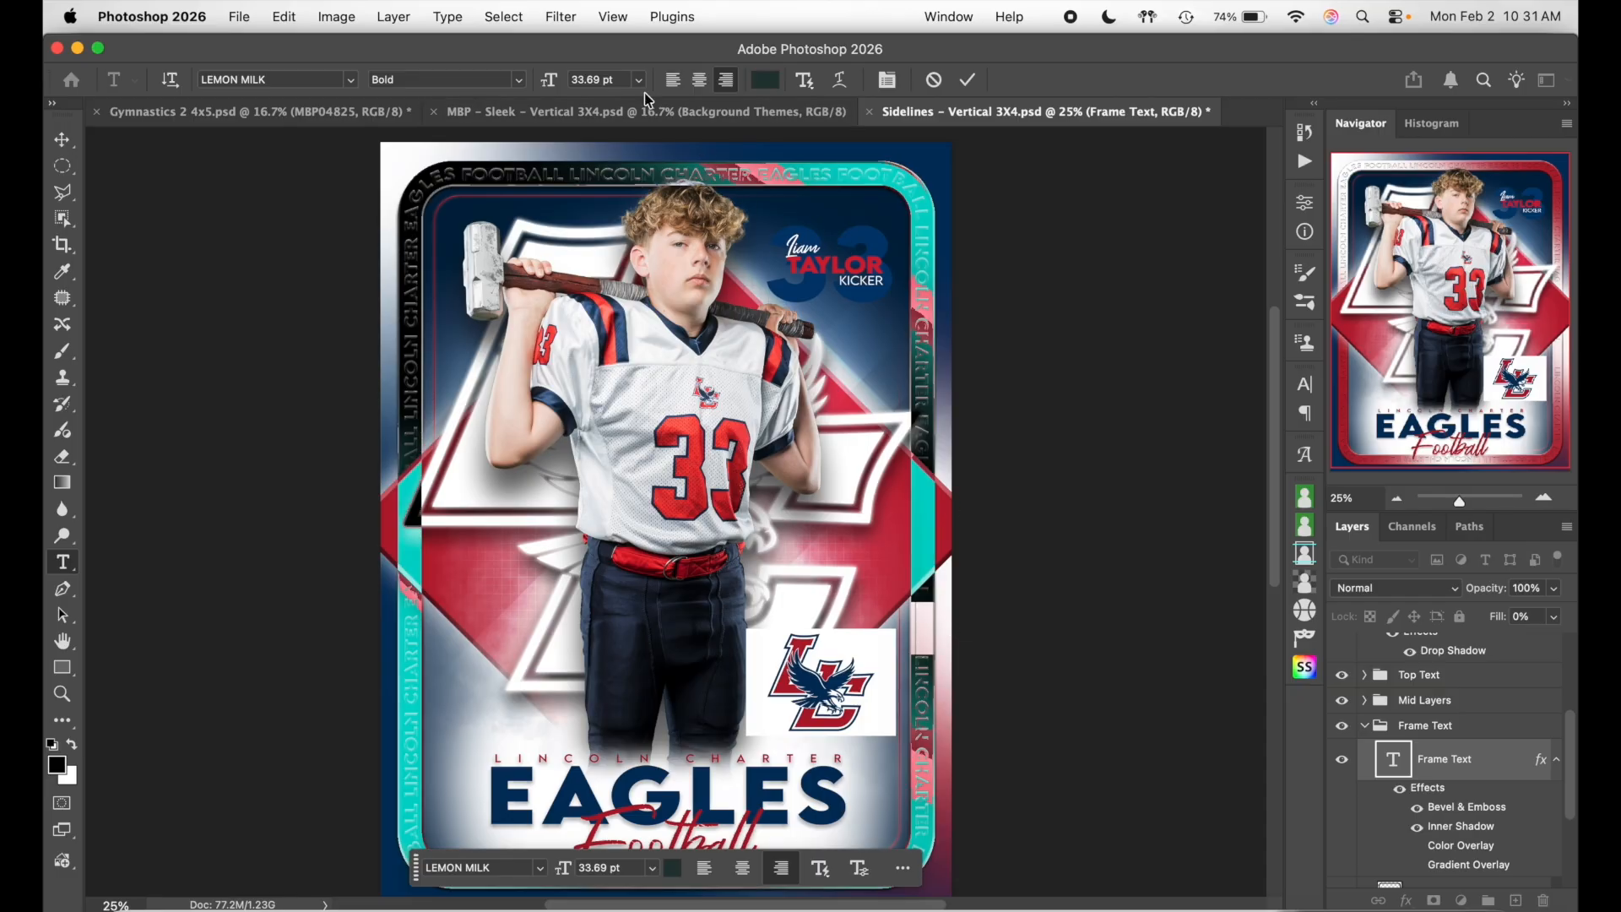
- Size the border lettering to 33 pt after trying 32 pt, and commit the edit
click(616, 80)
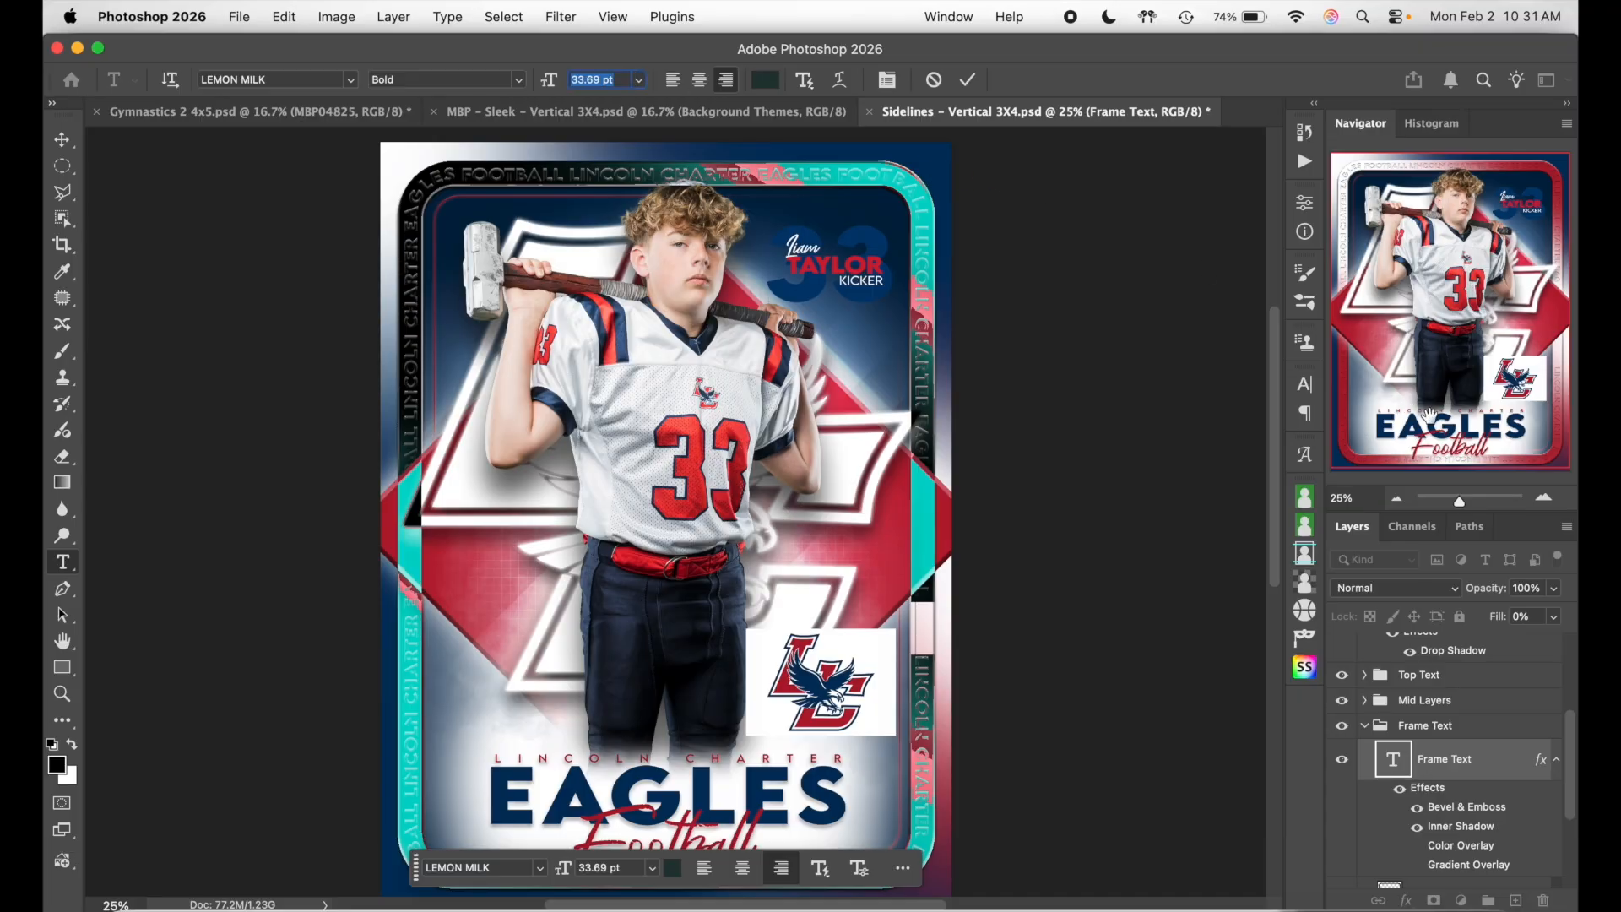
click(1550, 498)
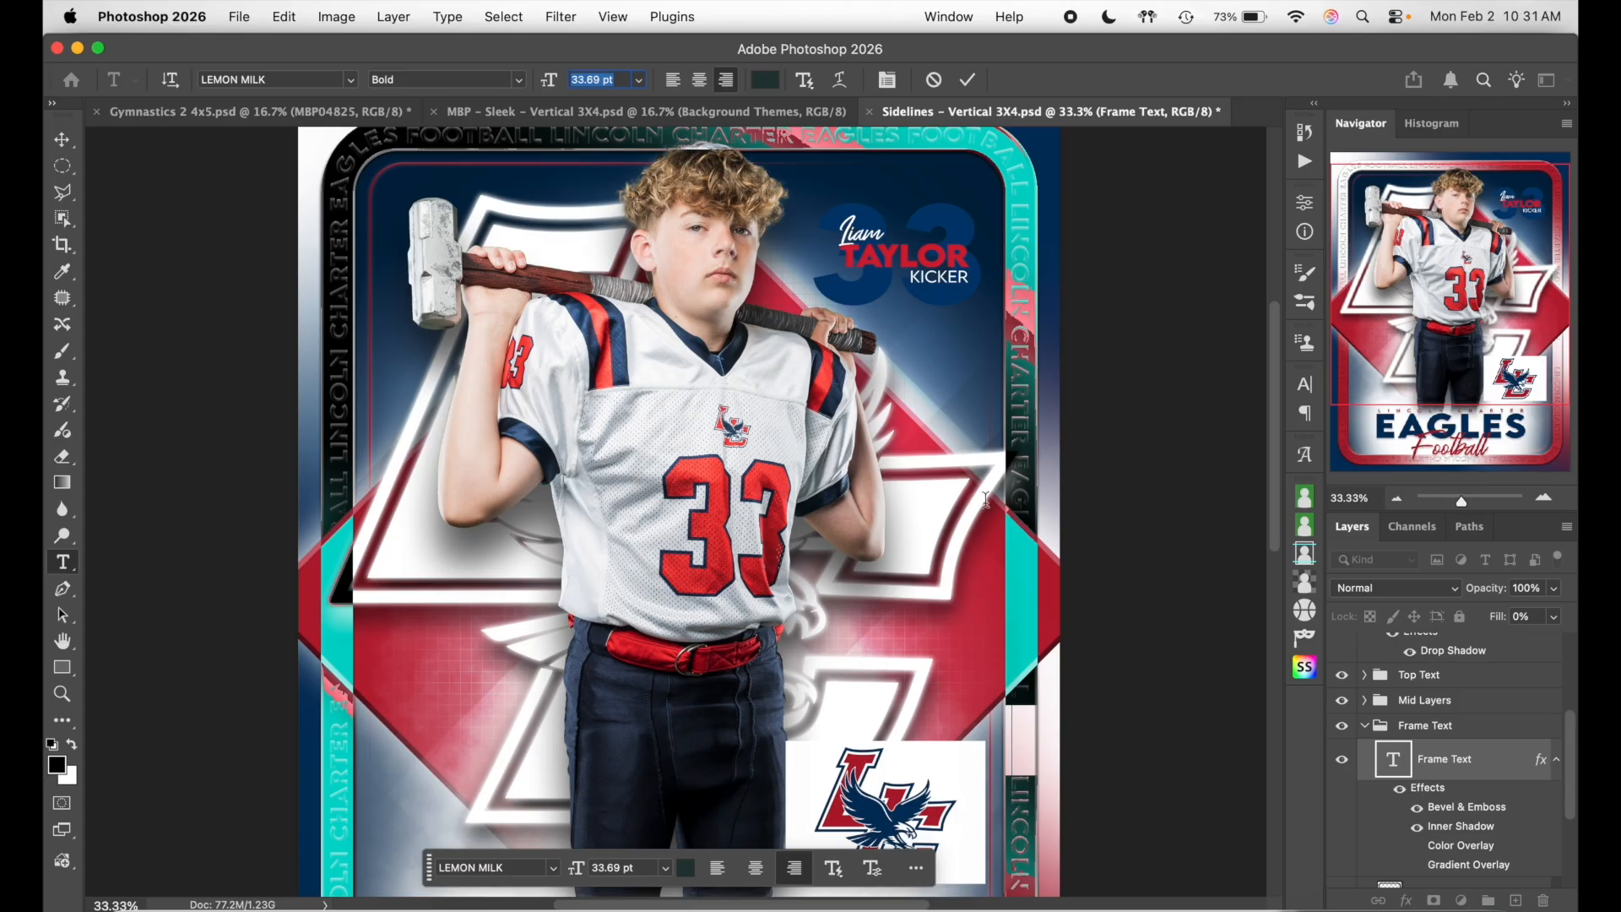
text(33)
key(Return)
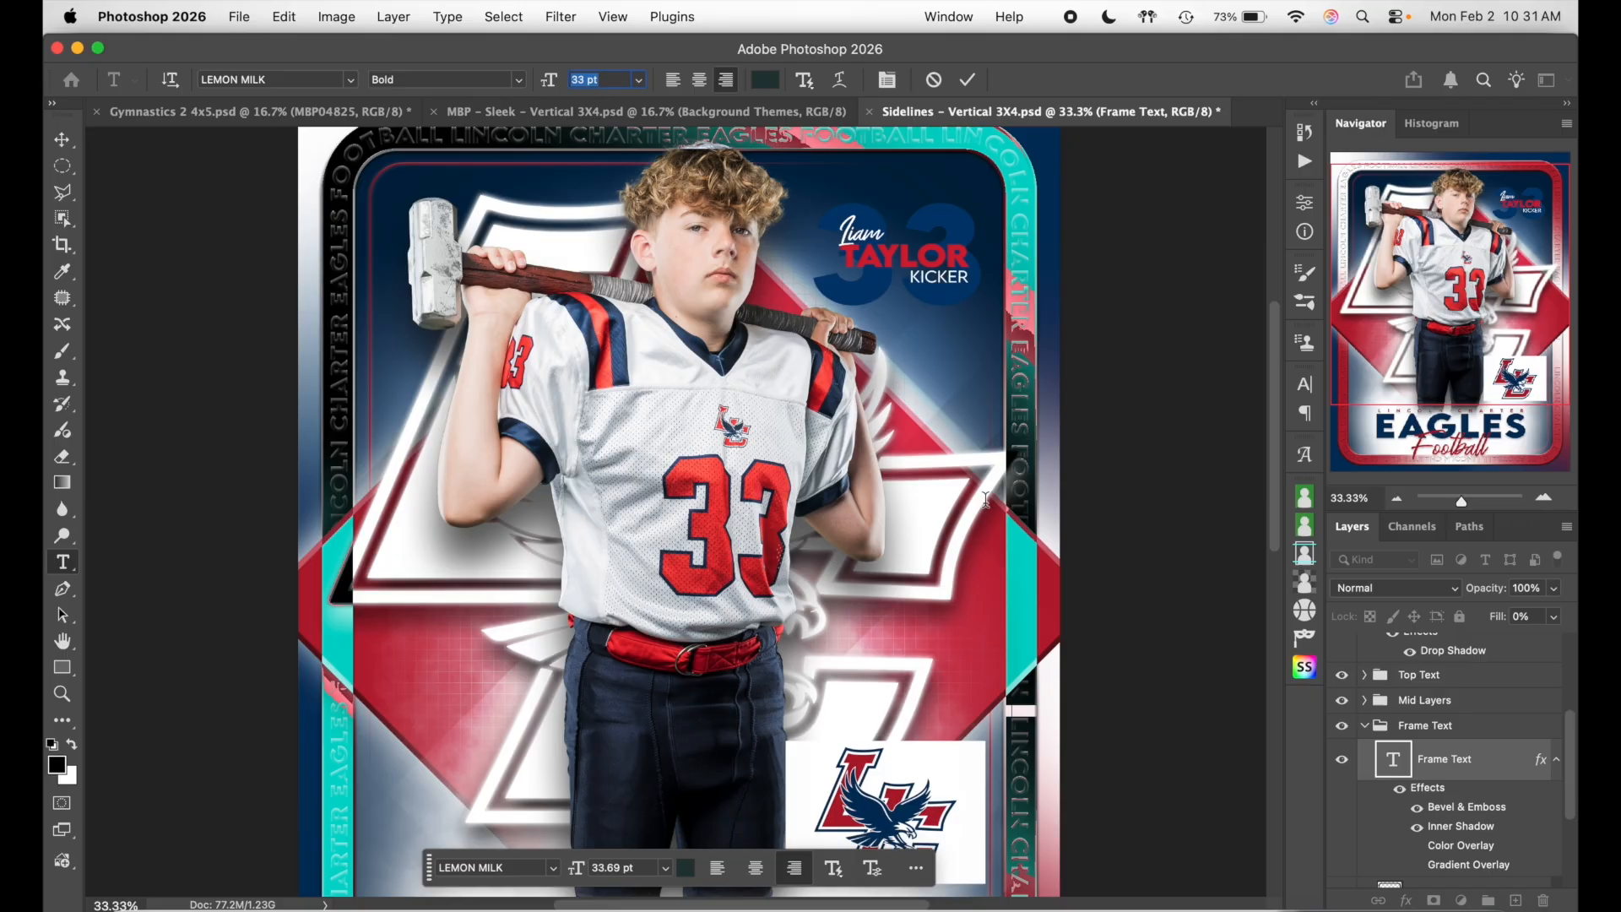
key(Down)
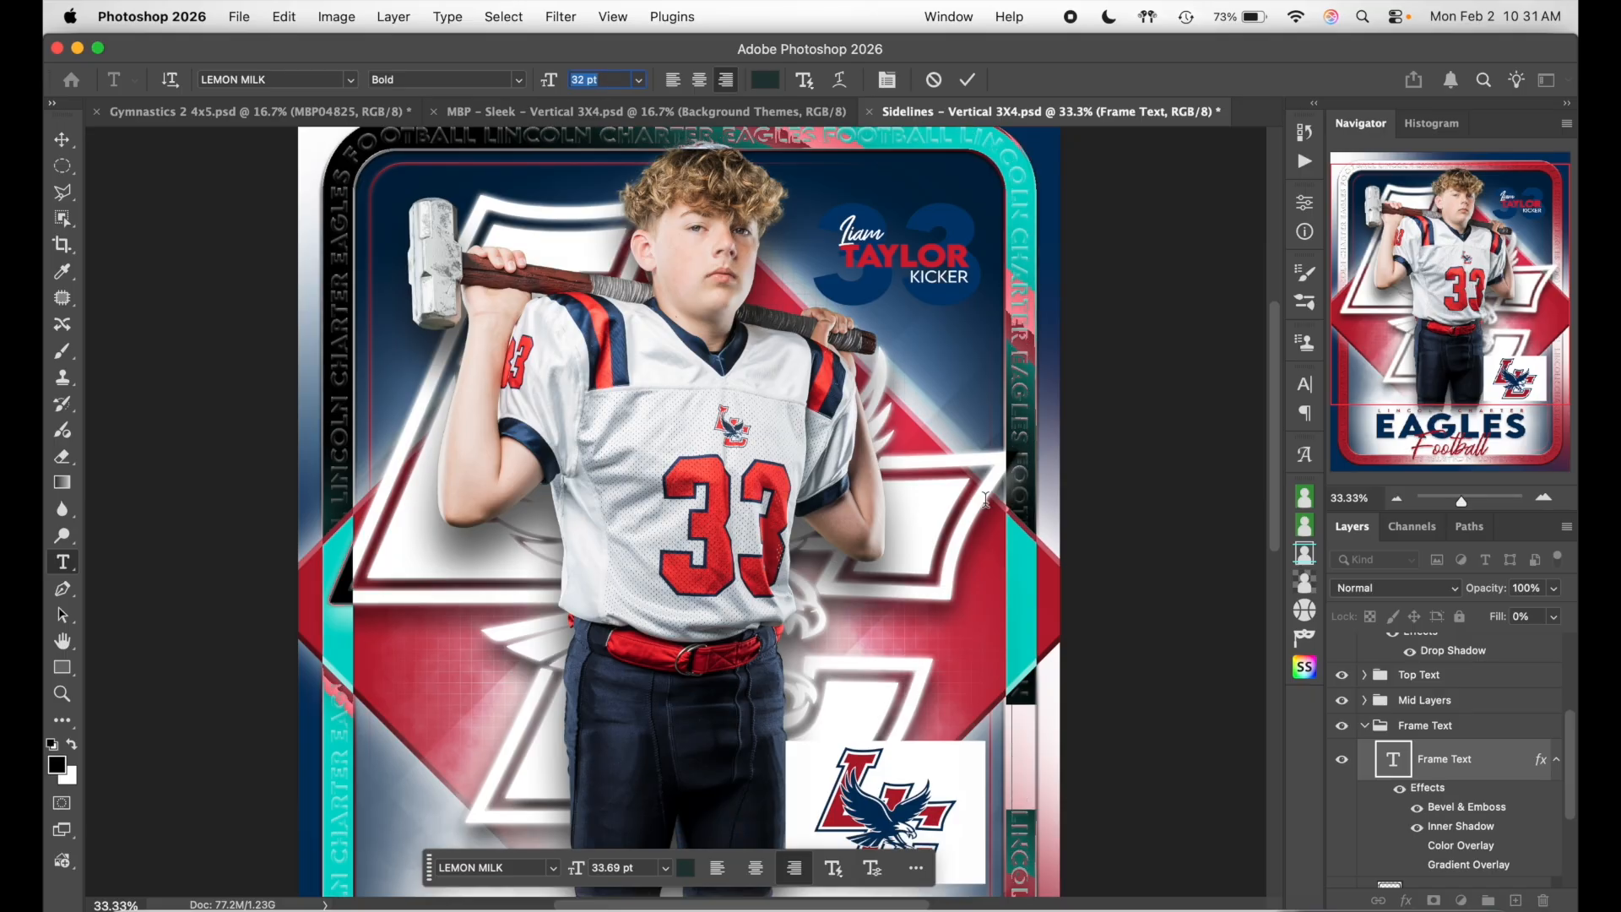
key(Up)
key(Up)
key(Down)
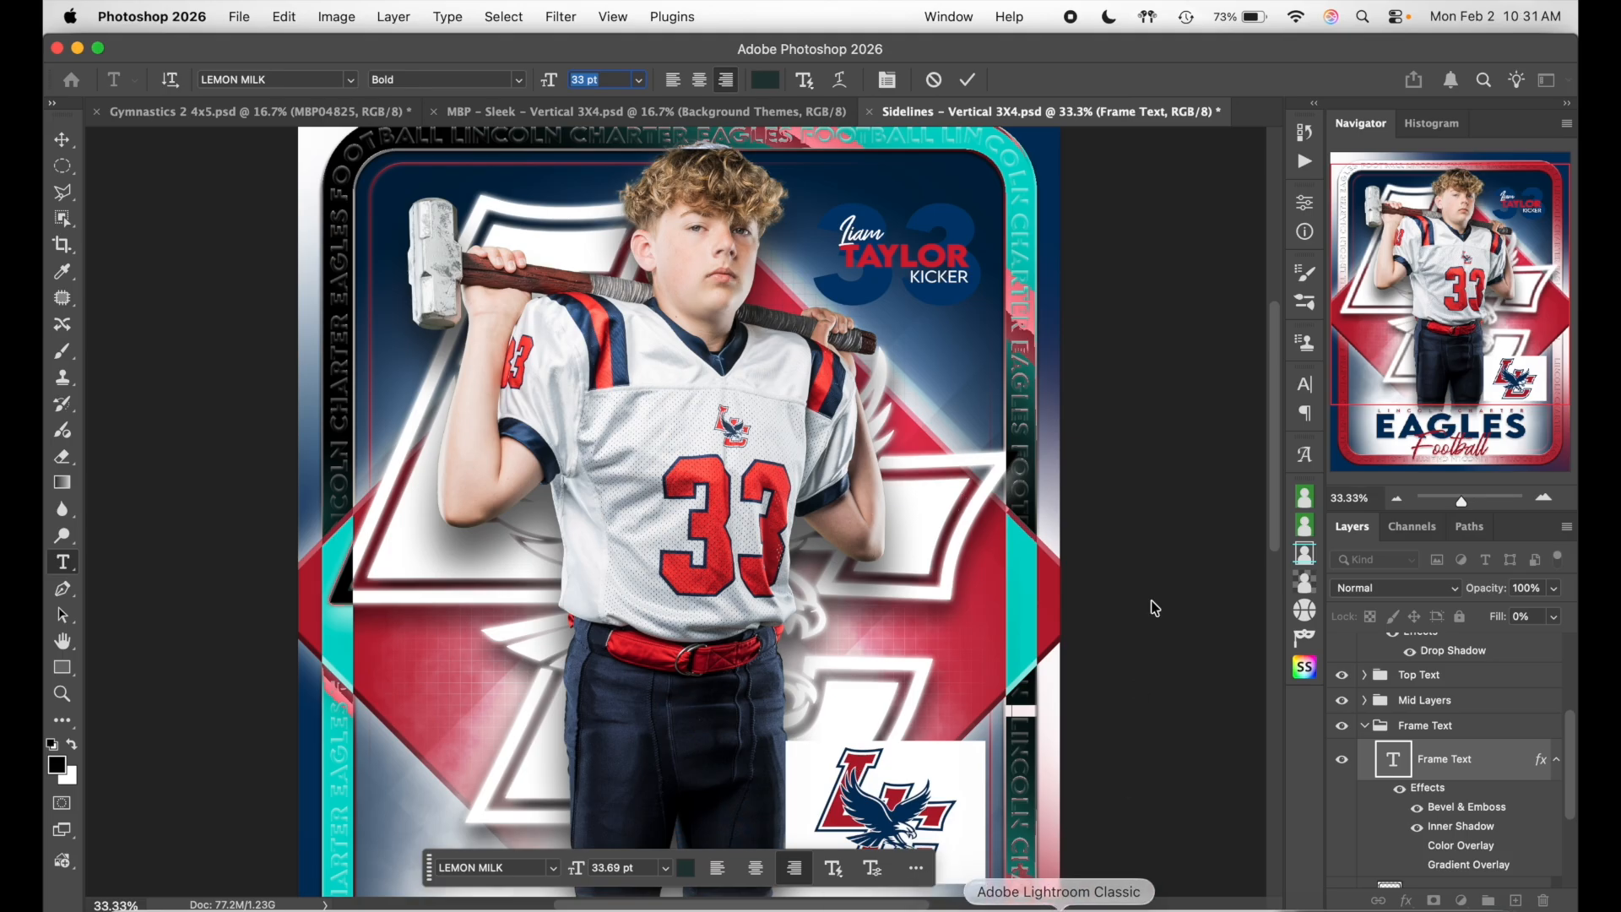
click(968, 79)
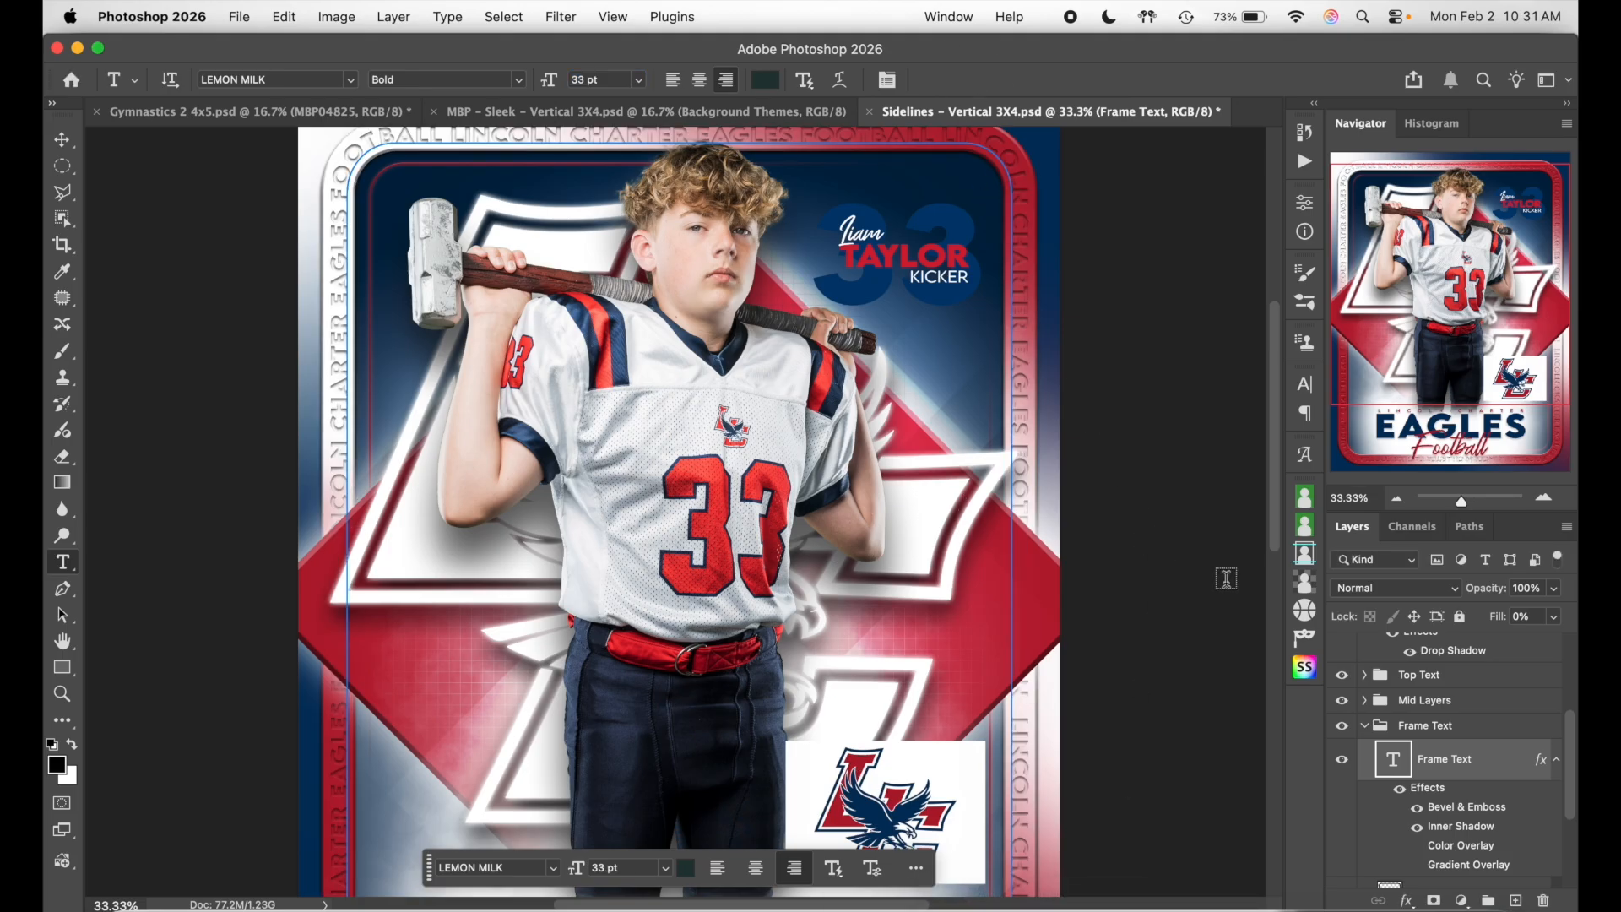
- Zoom the card to 33.33% and hide the LC logo image
click(1397, 500)
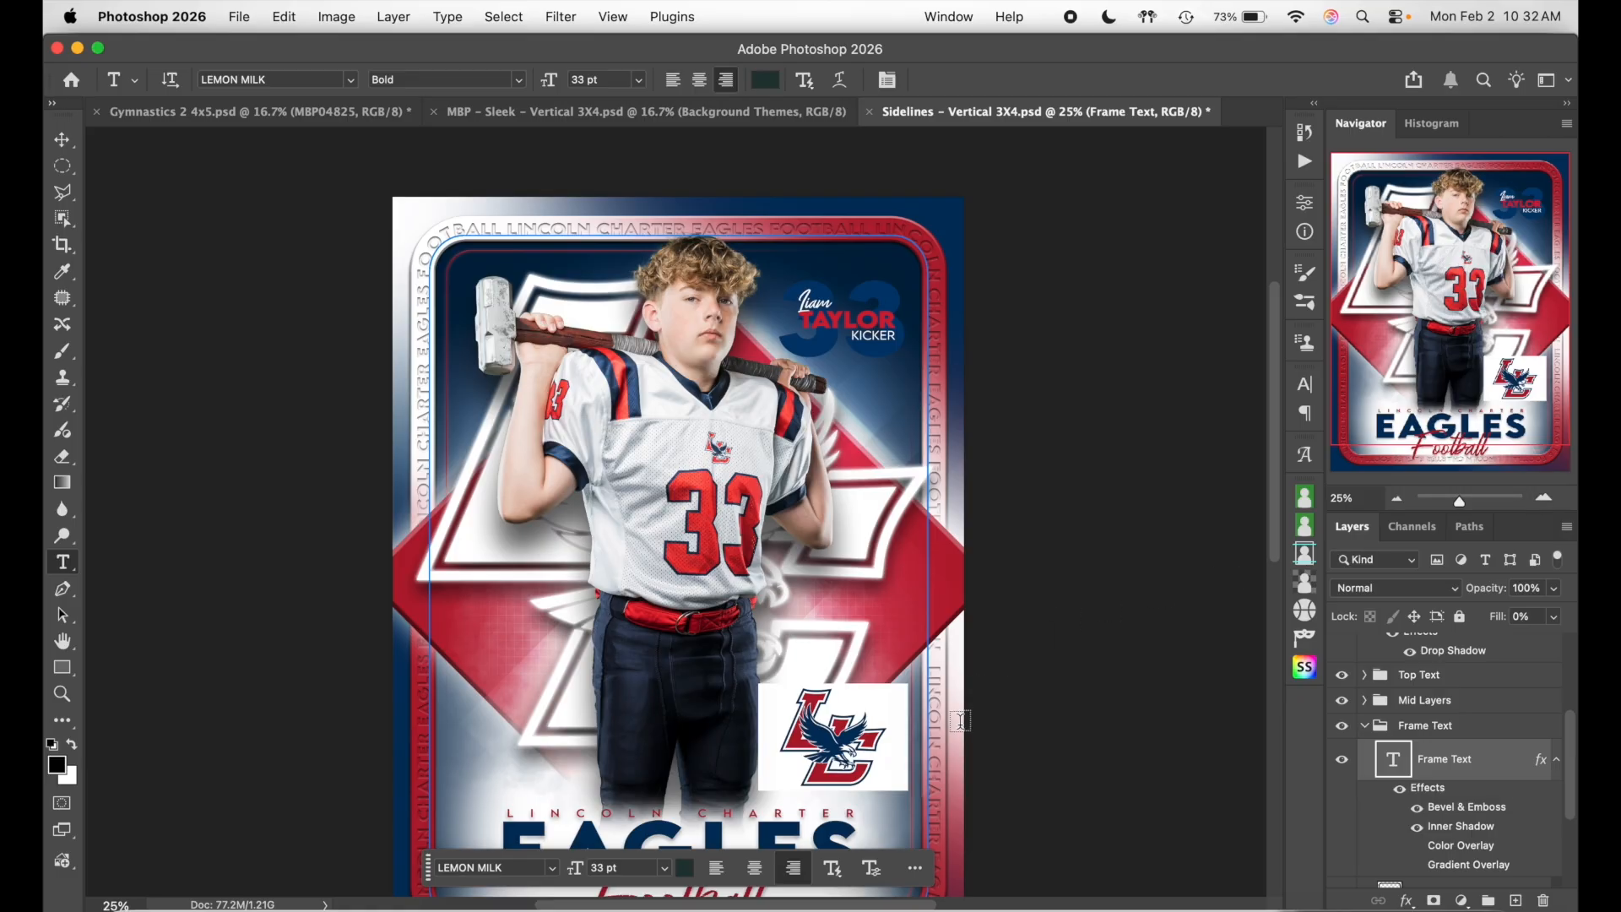
scroll(942, 753, down, 2)
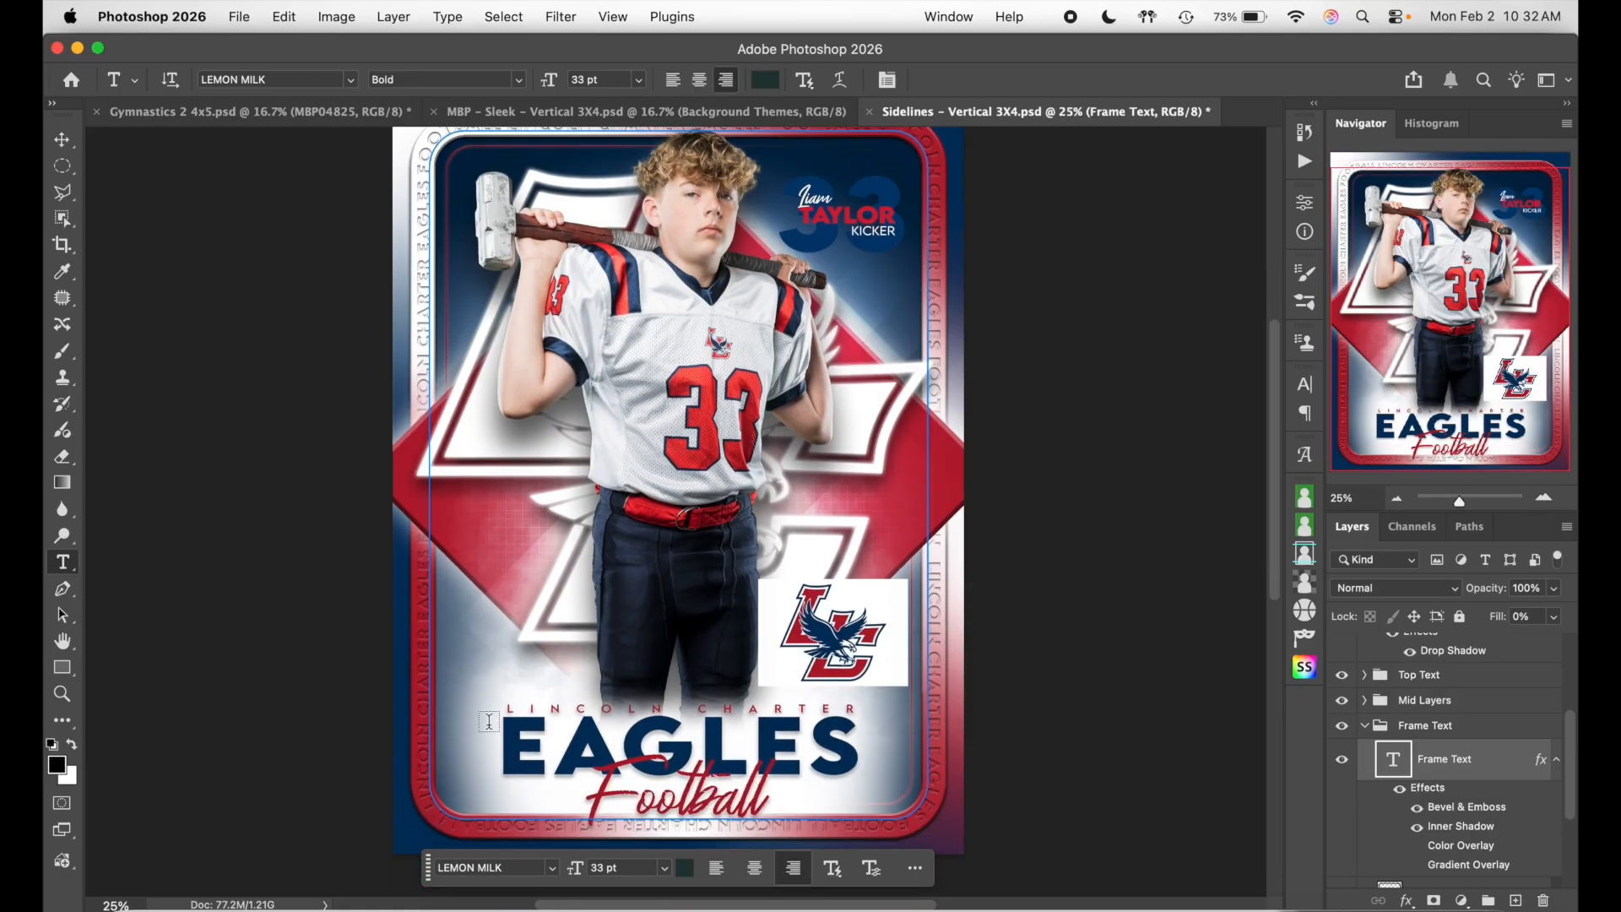
click(1543, 501)
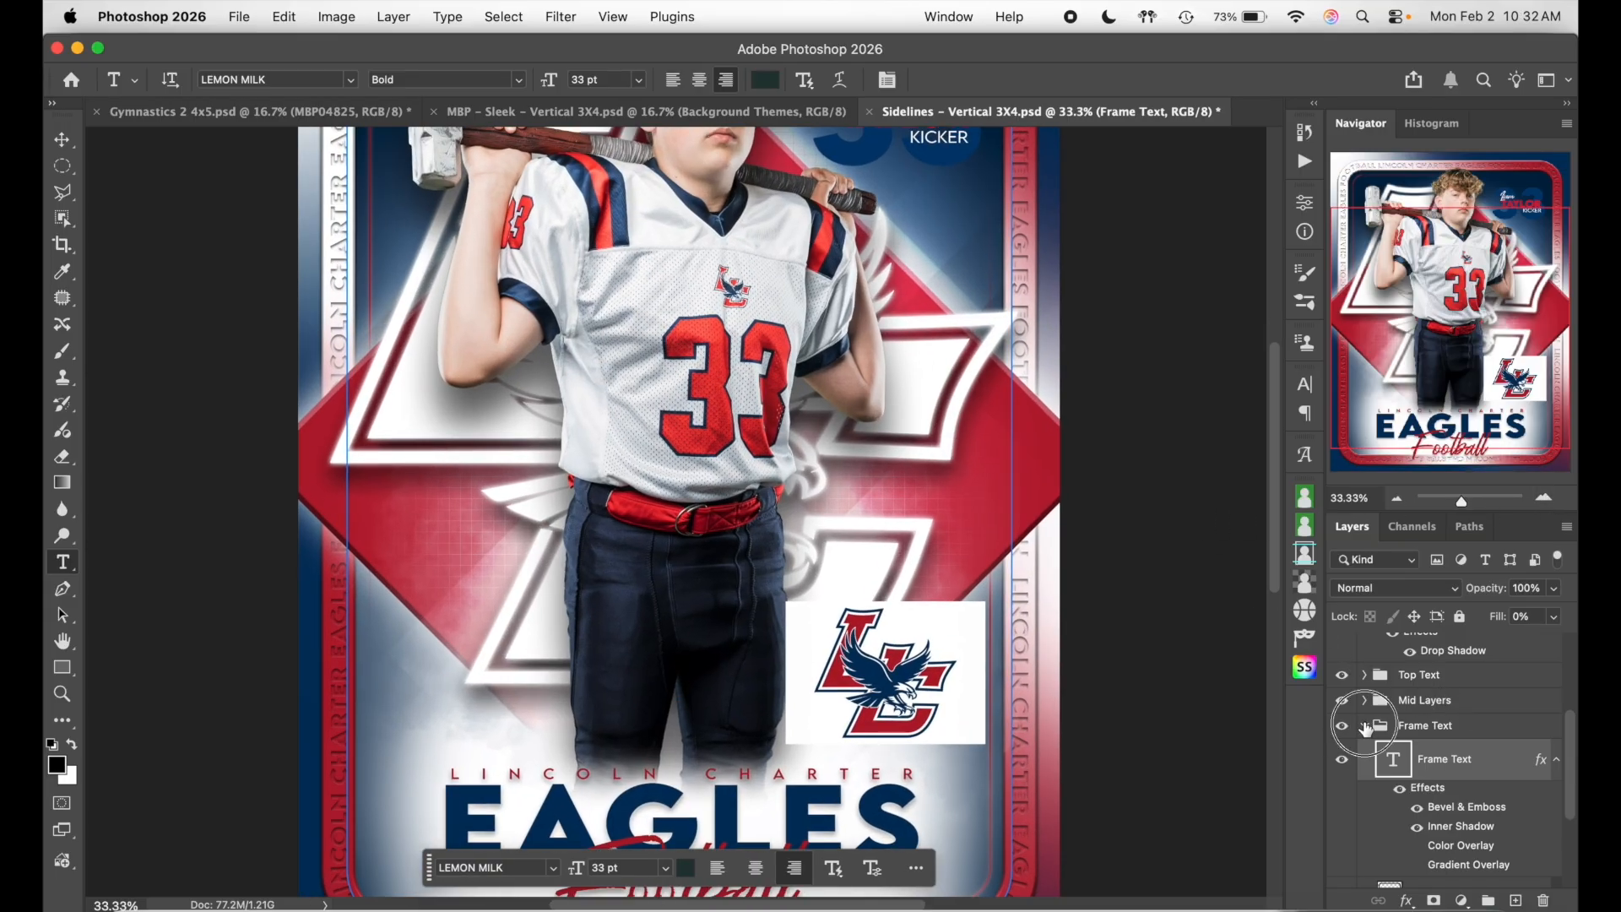
click(1432, 724)
scroll(1435, 726, up, 4)
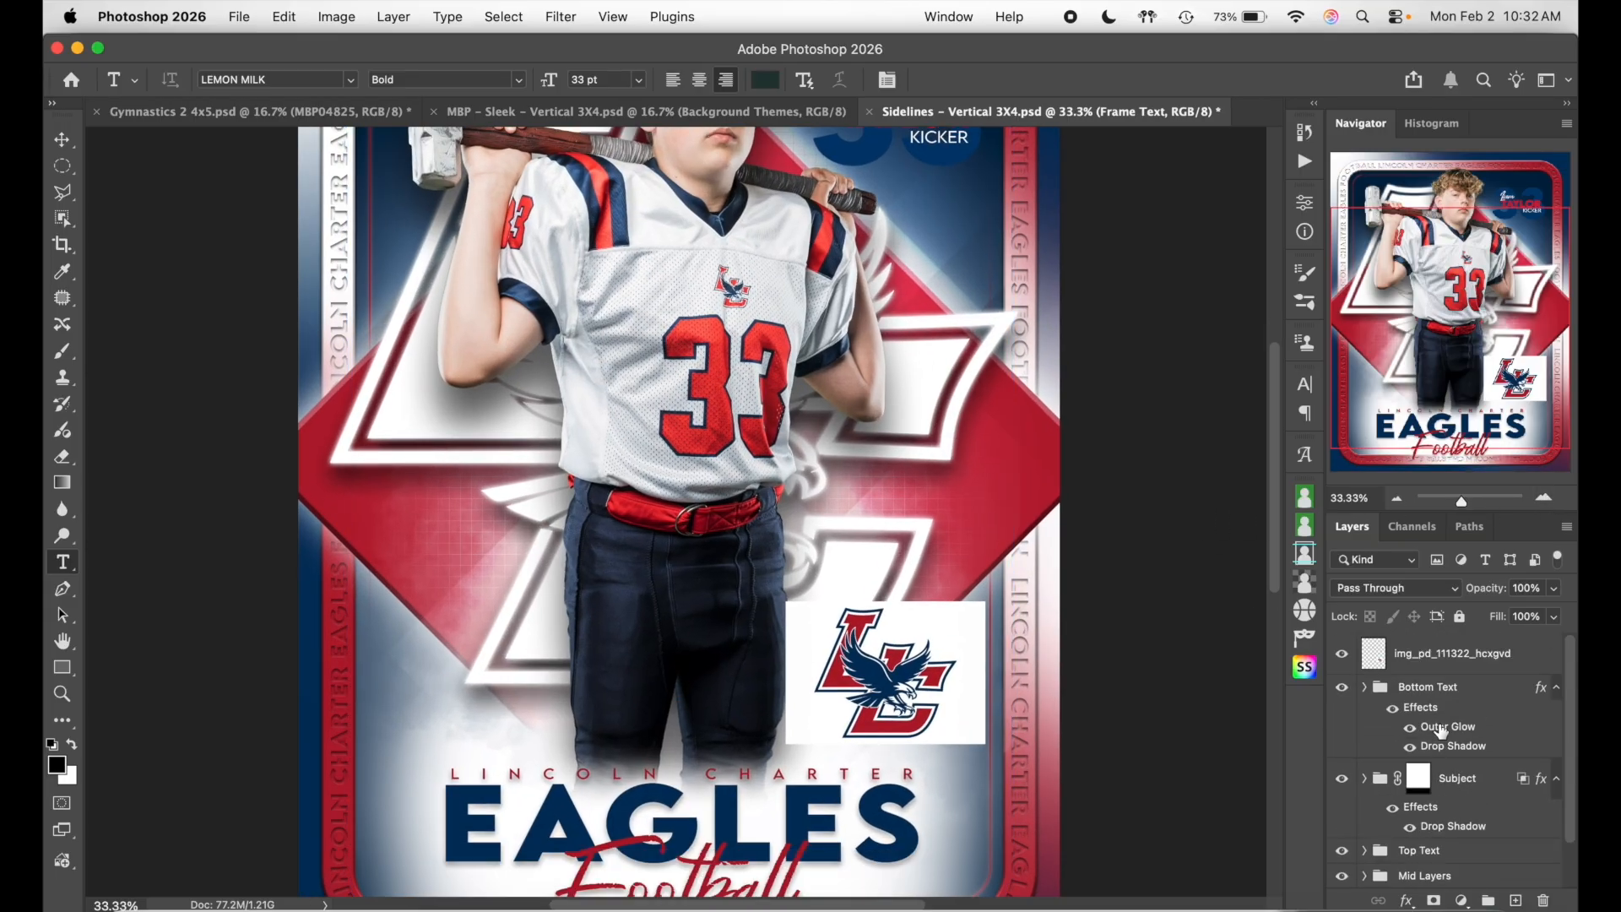
click(1340, 655)
scroll(1168, 655, down, 5)
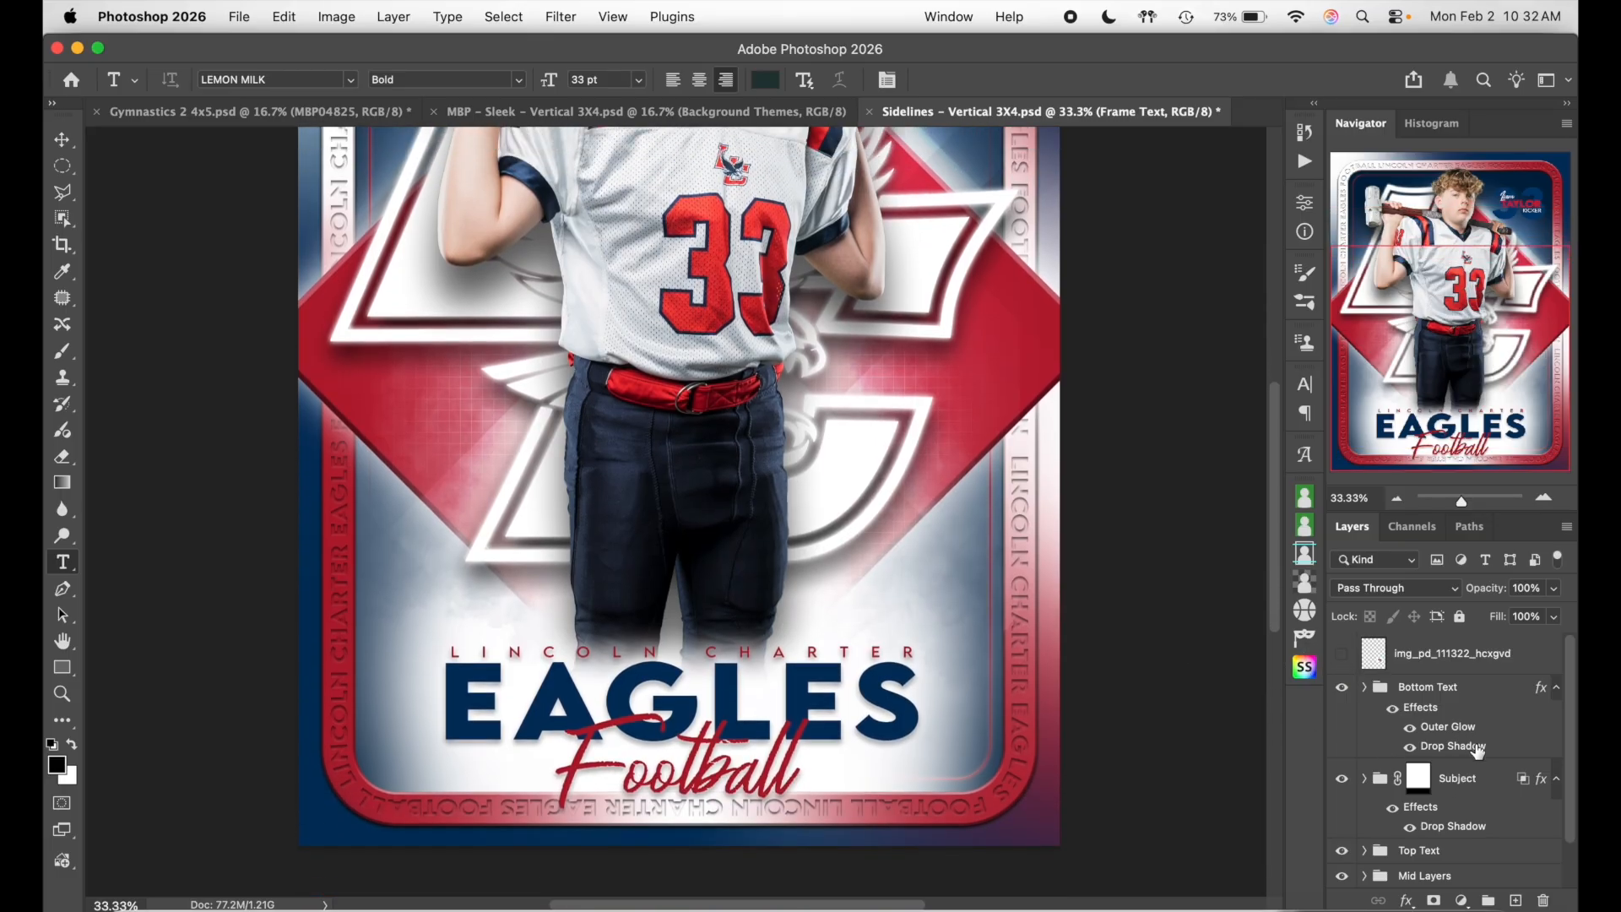
- Toggle the Team & Sport Text Bar's visibility off and on to compare
click(1017, 599)
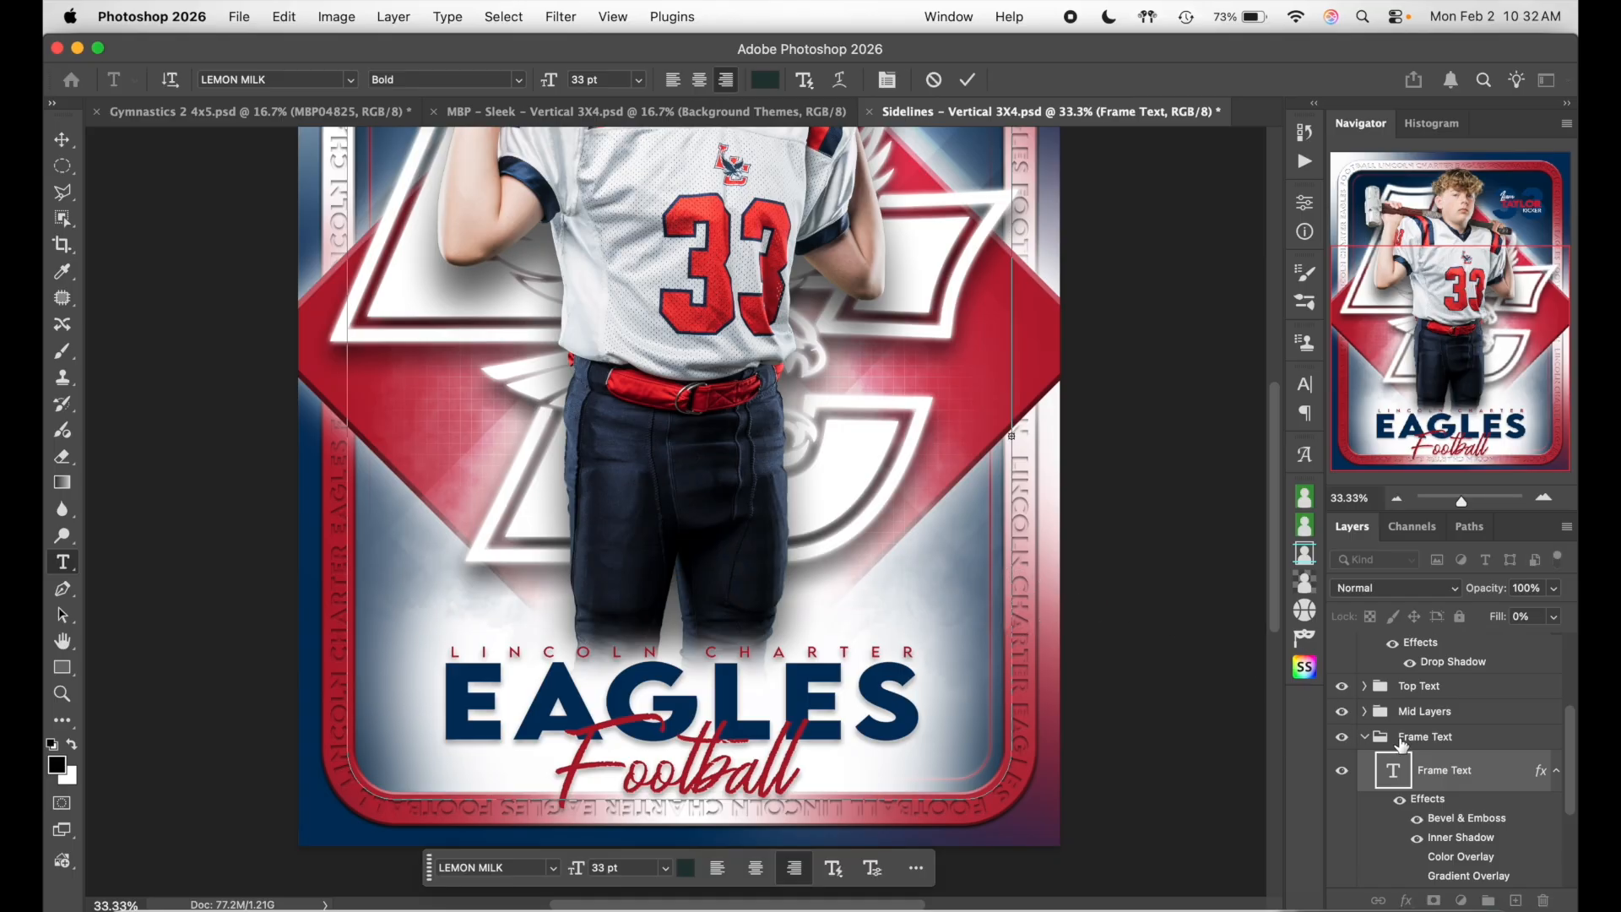
click(1446, 743)
scroll(1456, 756, down, 4)
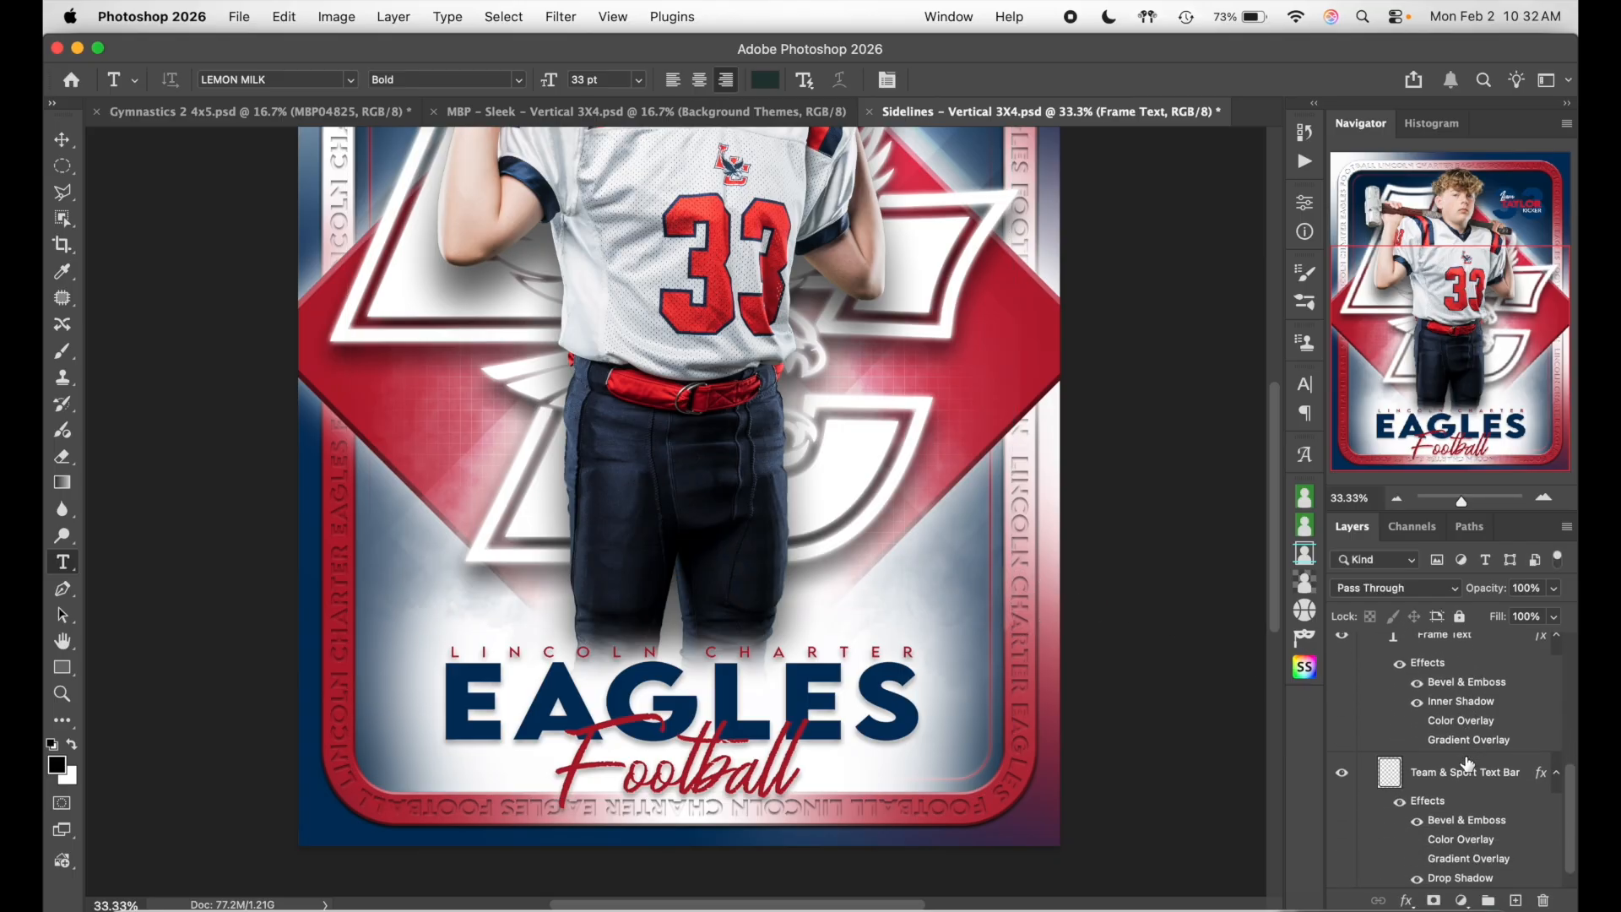
click(1344, 772)
click(1342, 773)
- Select the Team & Sport Text Bar layer and open its Fill slider
click(1504, 784)
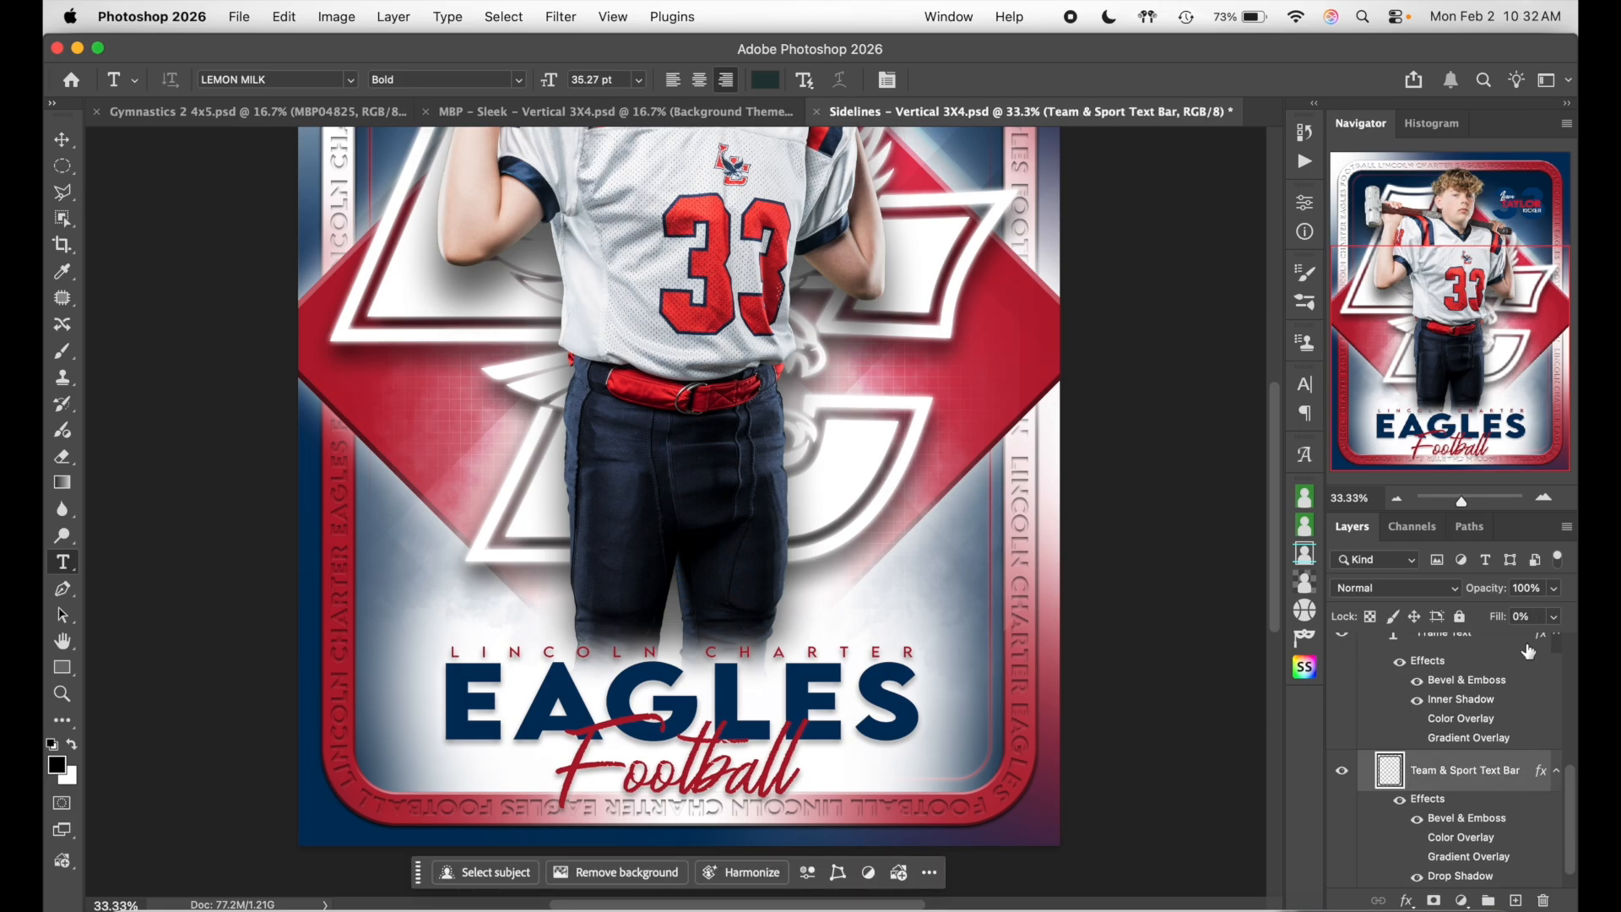
click(1540, 617)
scroll(1381, 758, down, 1)
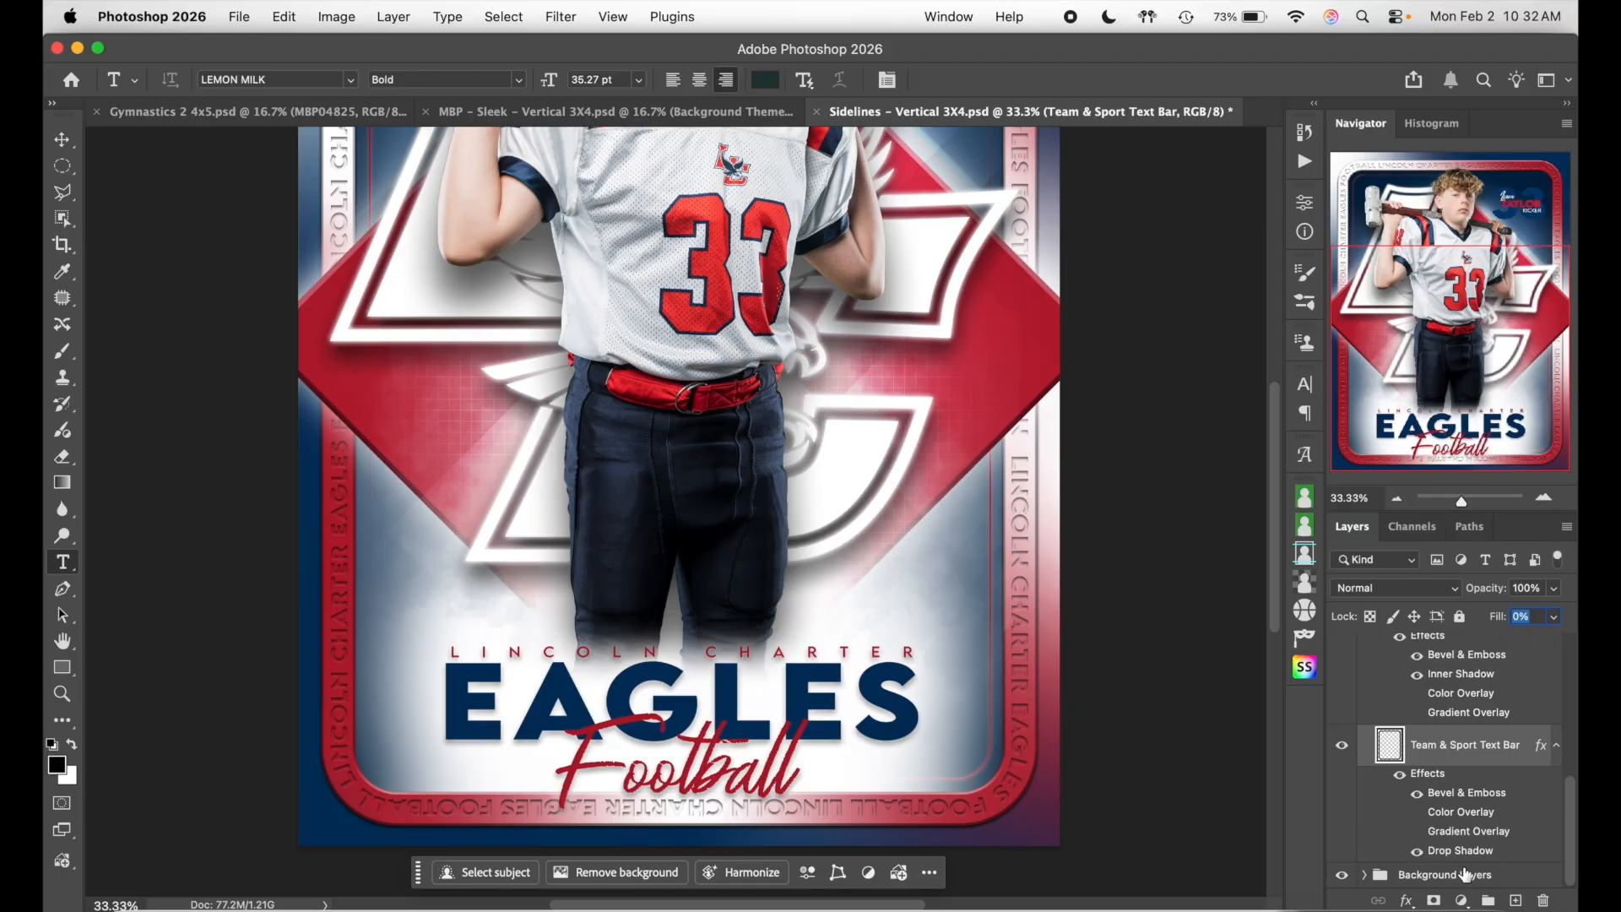
scroll(1125, 673, up, 5)
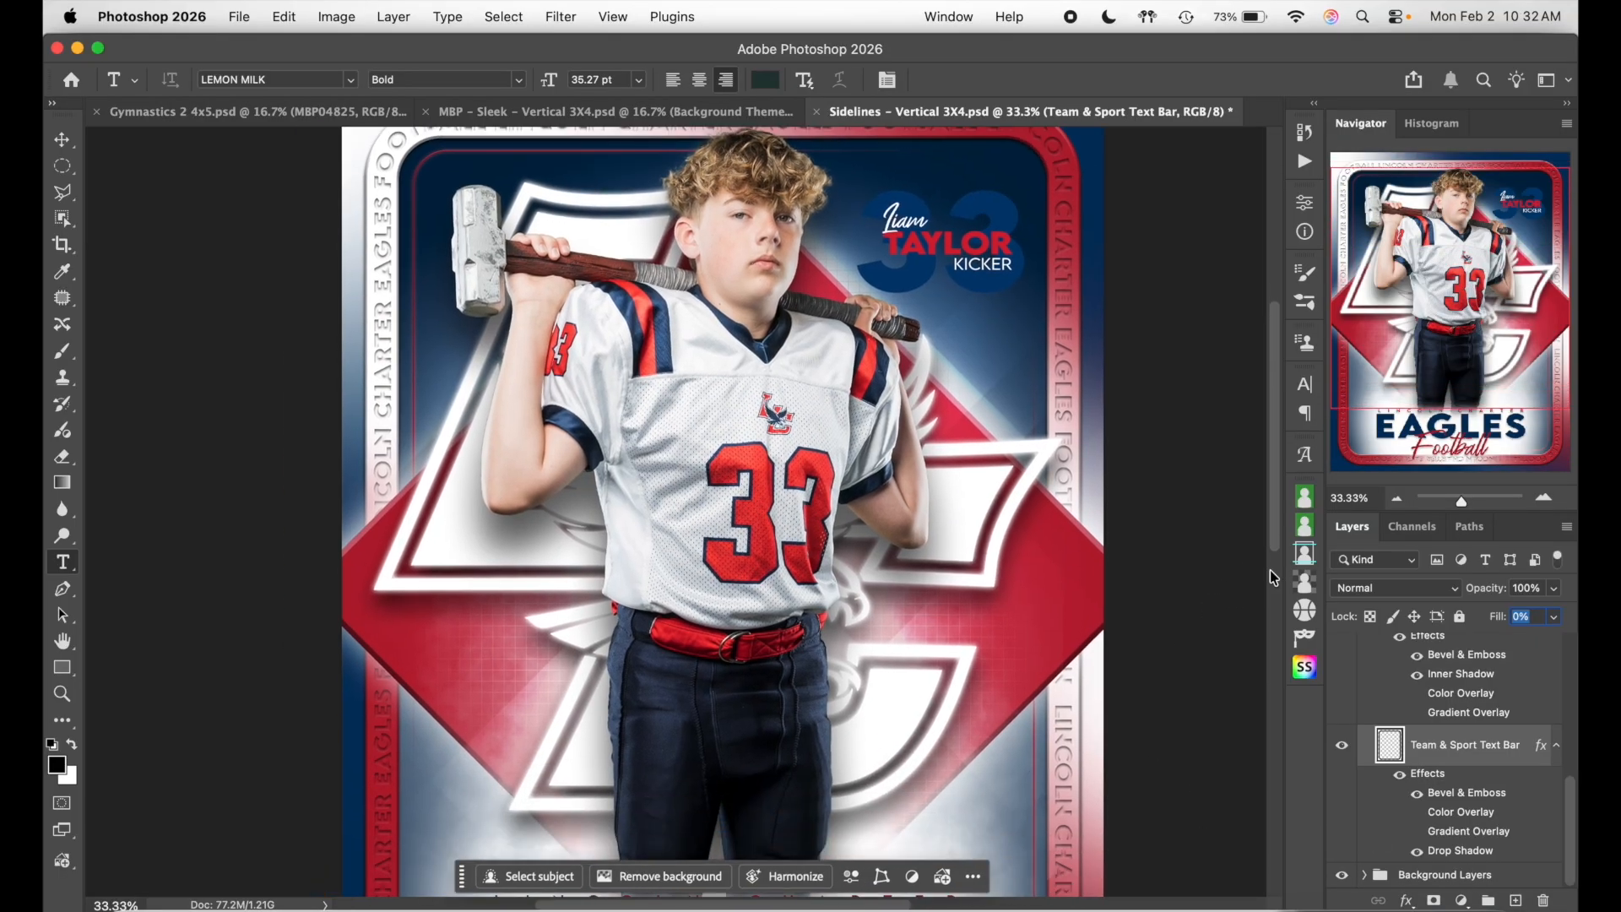
click(1396, 498)
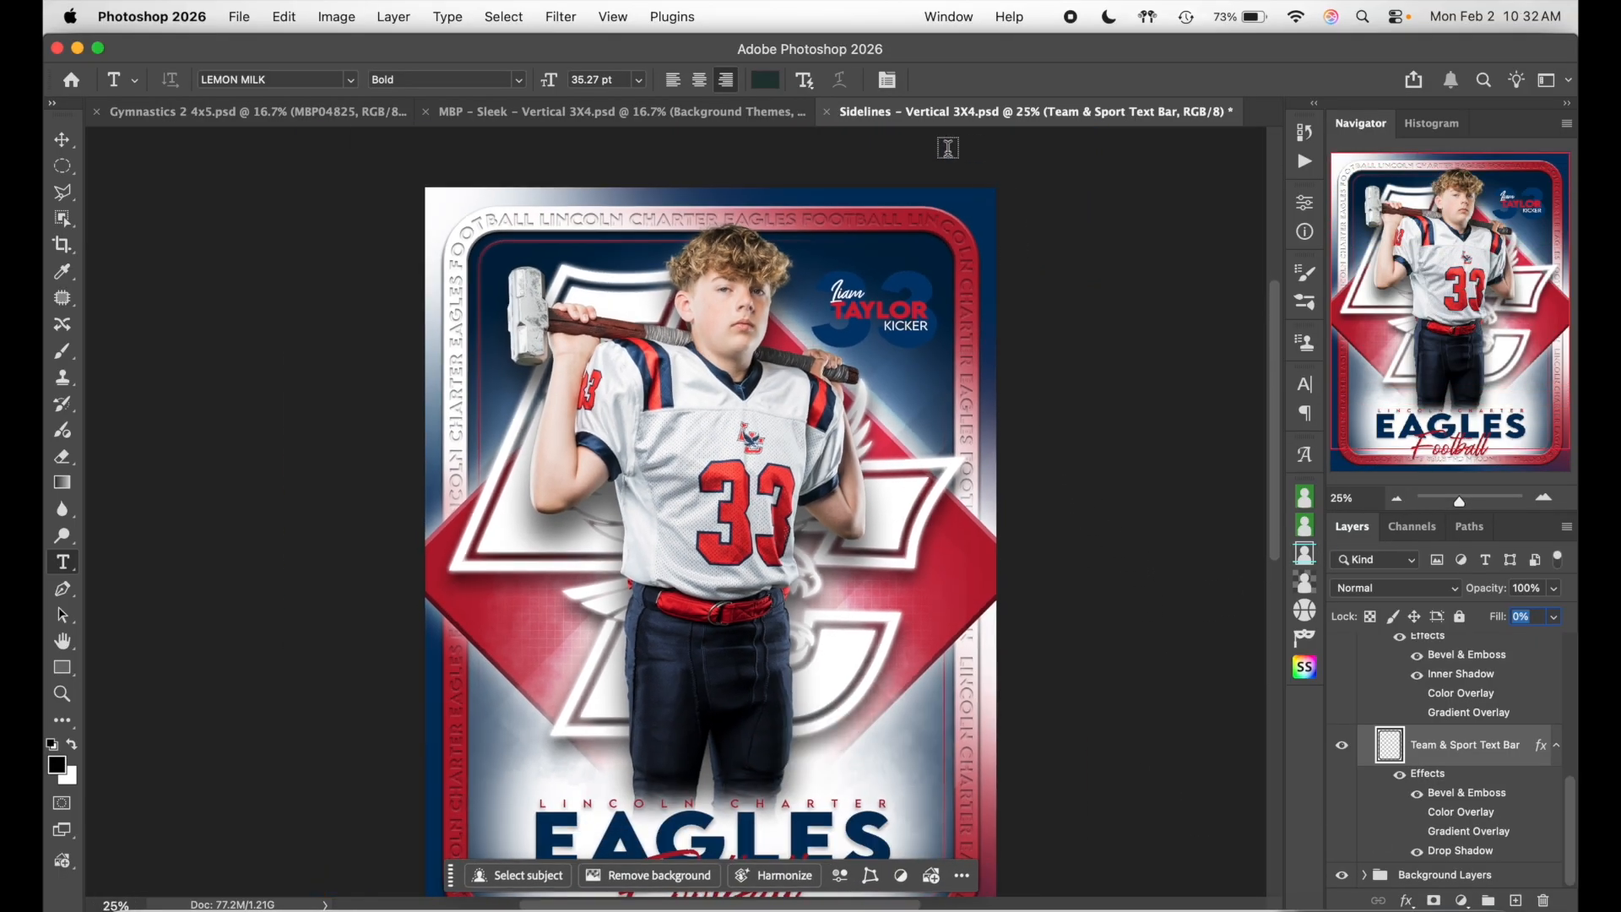
scroll(1097, 572, down, 2)
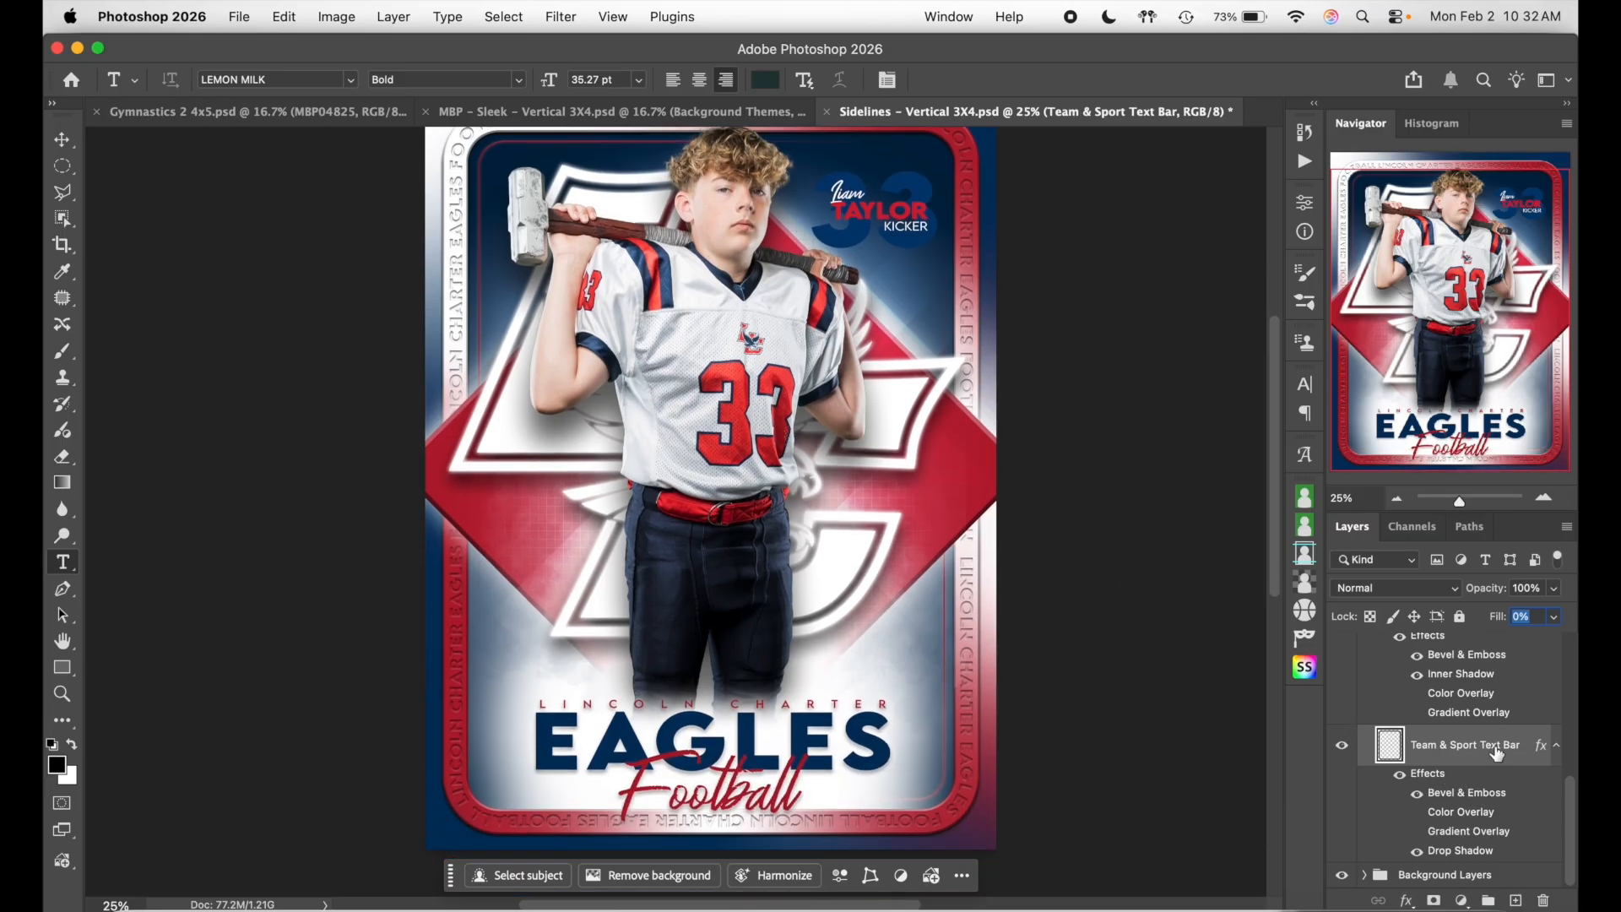
click(1553, 618)
- Raise the text bar's Fill to 49% and switch on its Gradient Overlay
click(1517, 642)
click(1517, 644)
double_click(1519, 776)
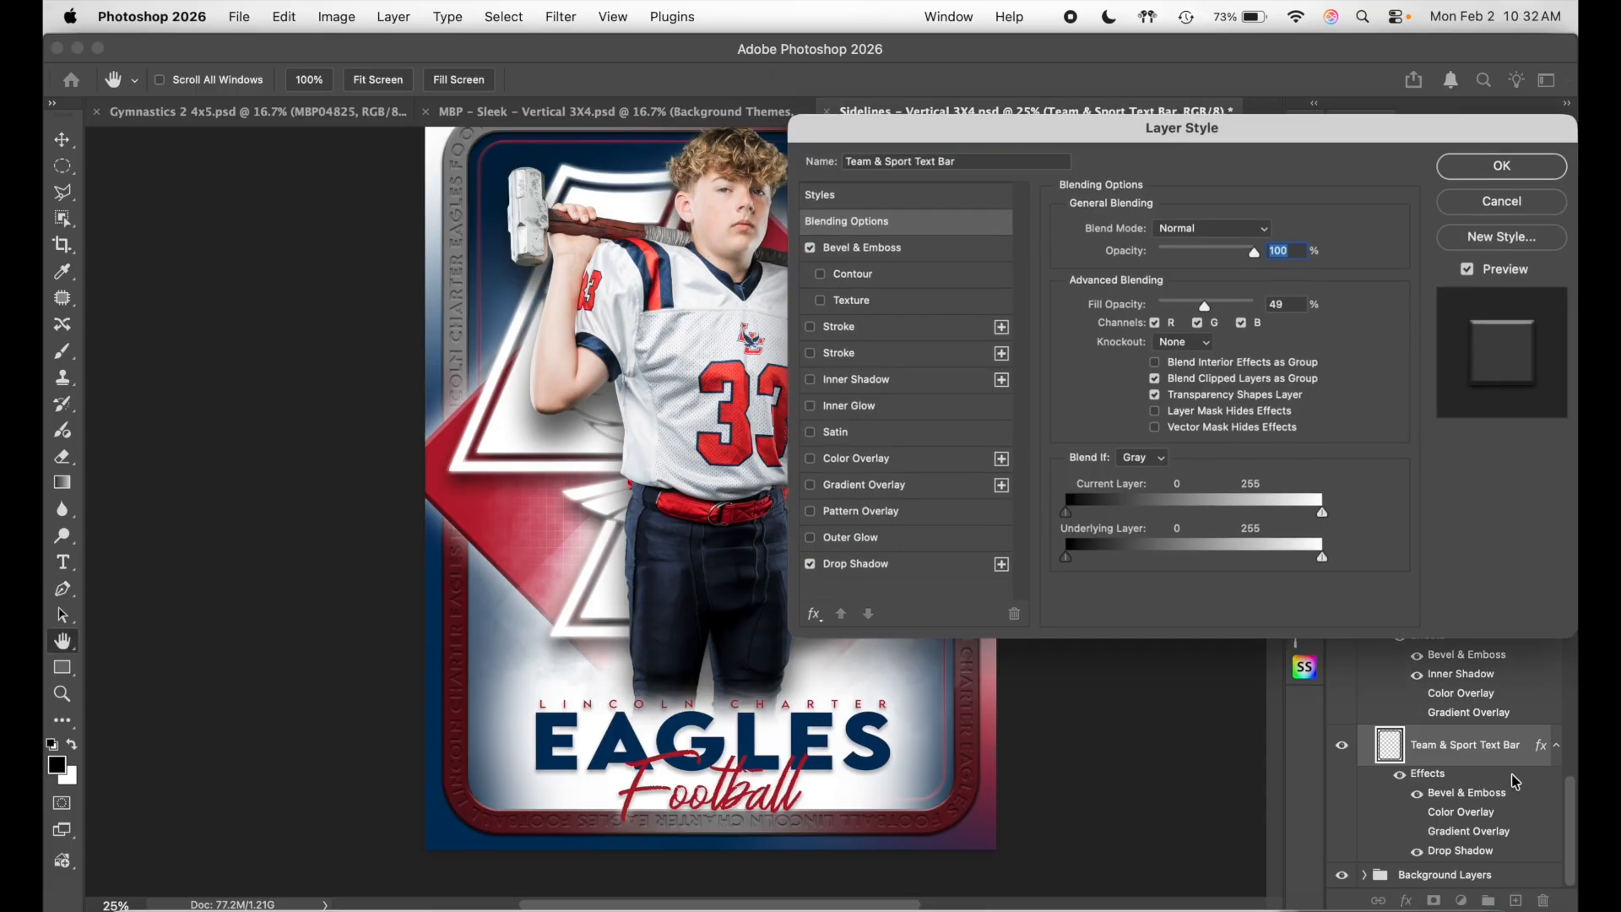
click(1502, 166)
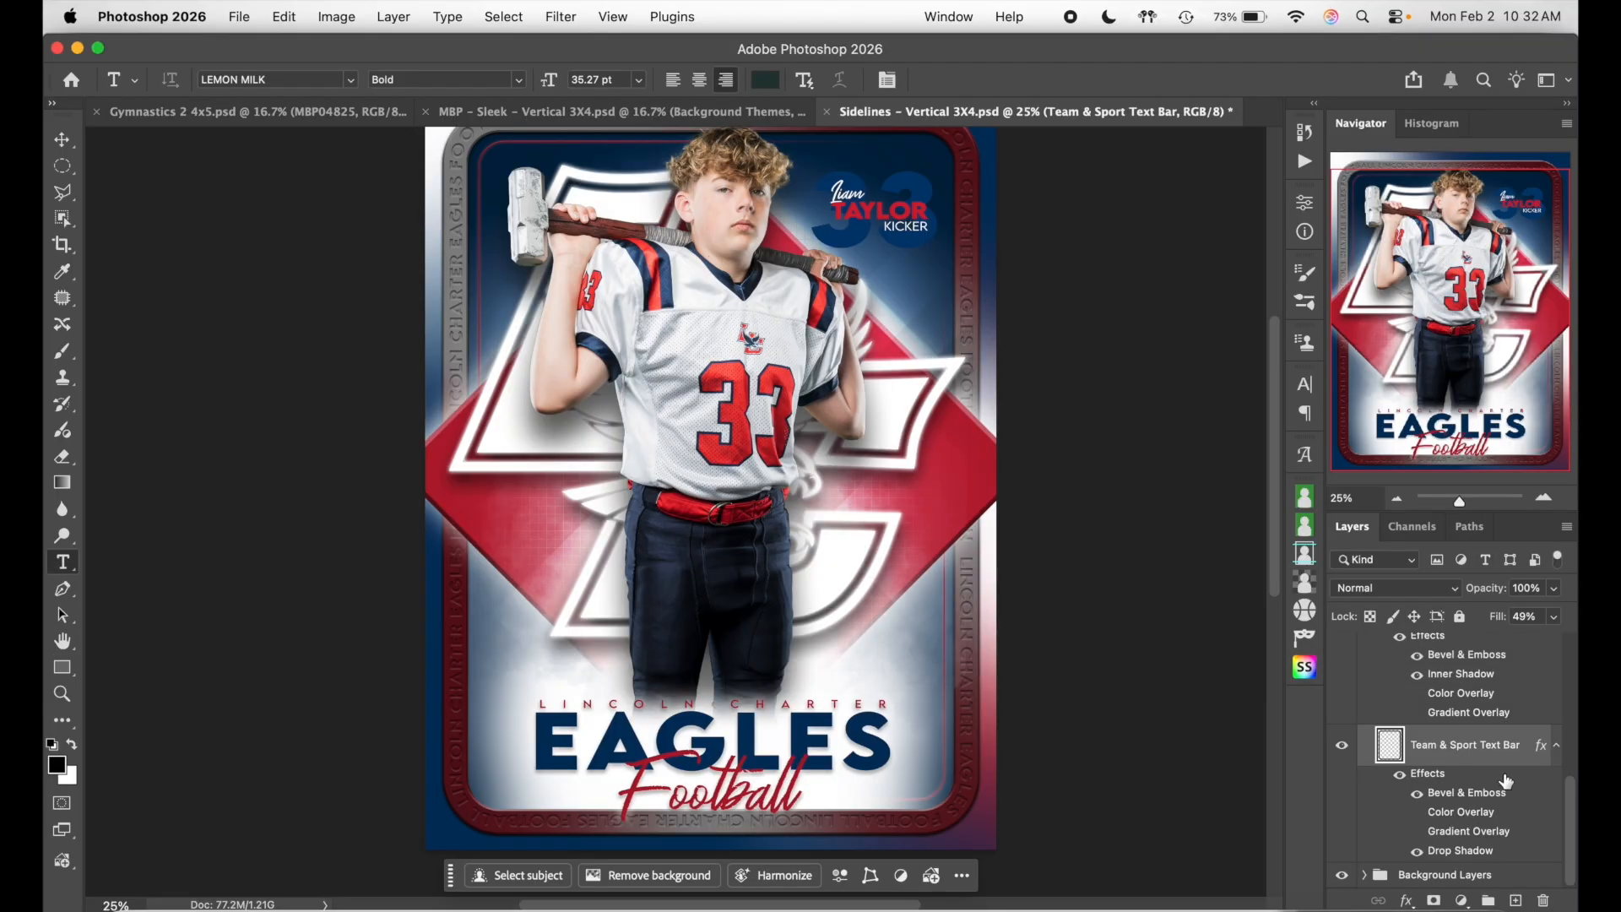
double_click(1507, 781)
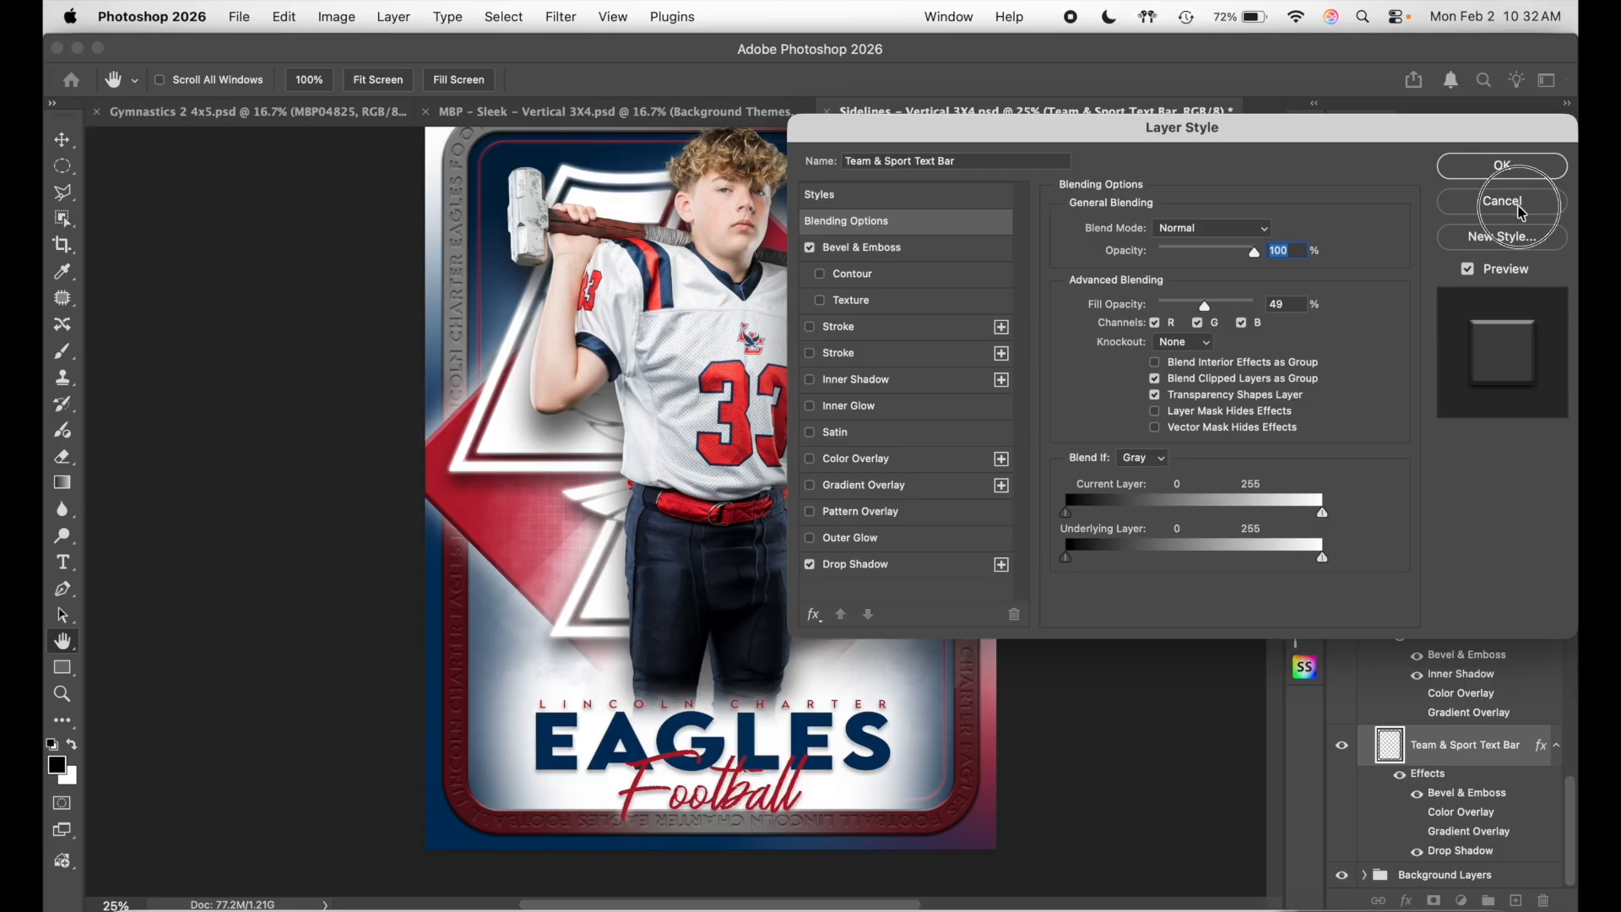
click(1517, 206)
click(1416, 816)
click(1417, 812)
click(1417, 831)
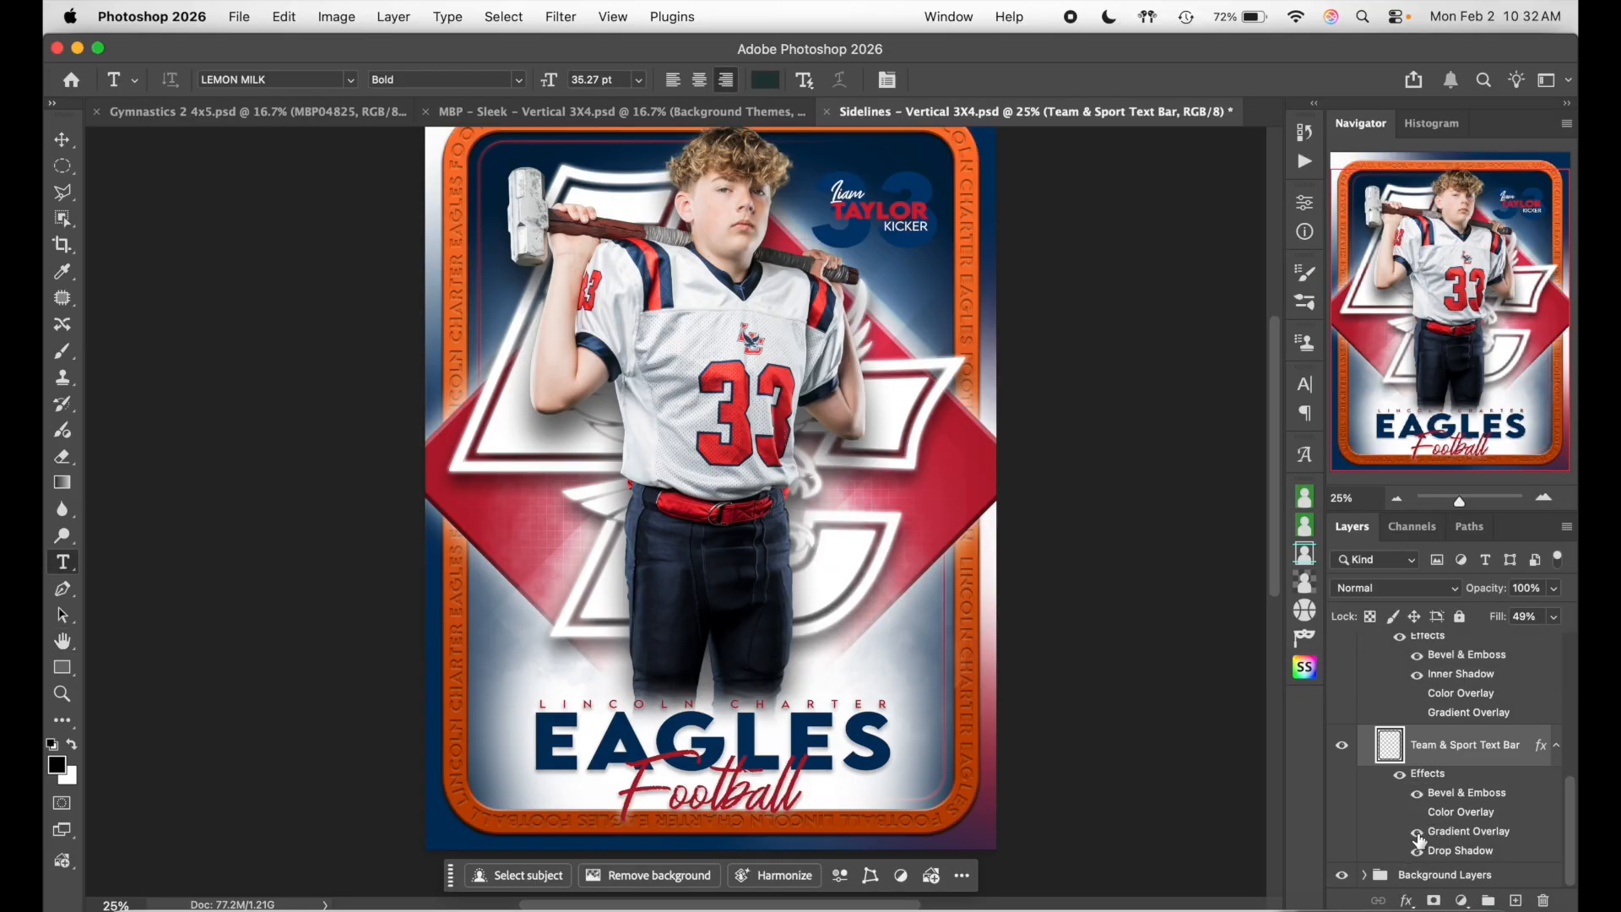
double_click(1528, 834)
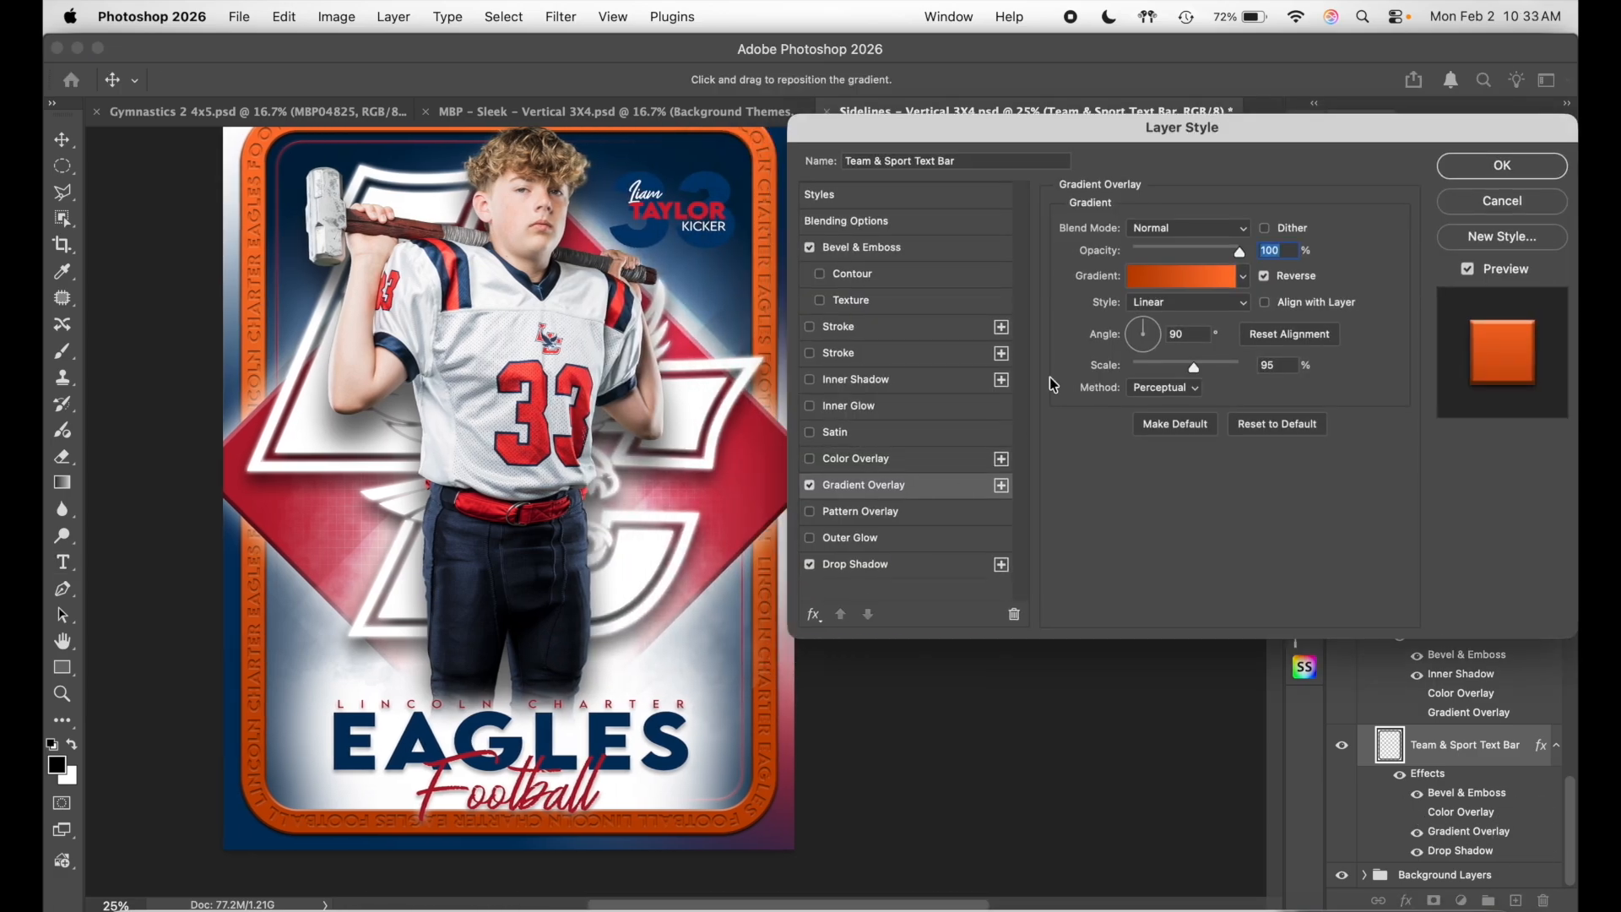
- Make both gradient stops red, the end stop #eb233e, and apply the style
click(1183, 279)
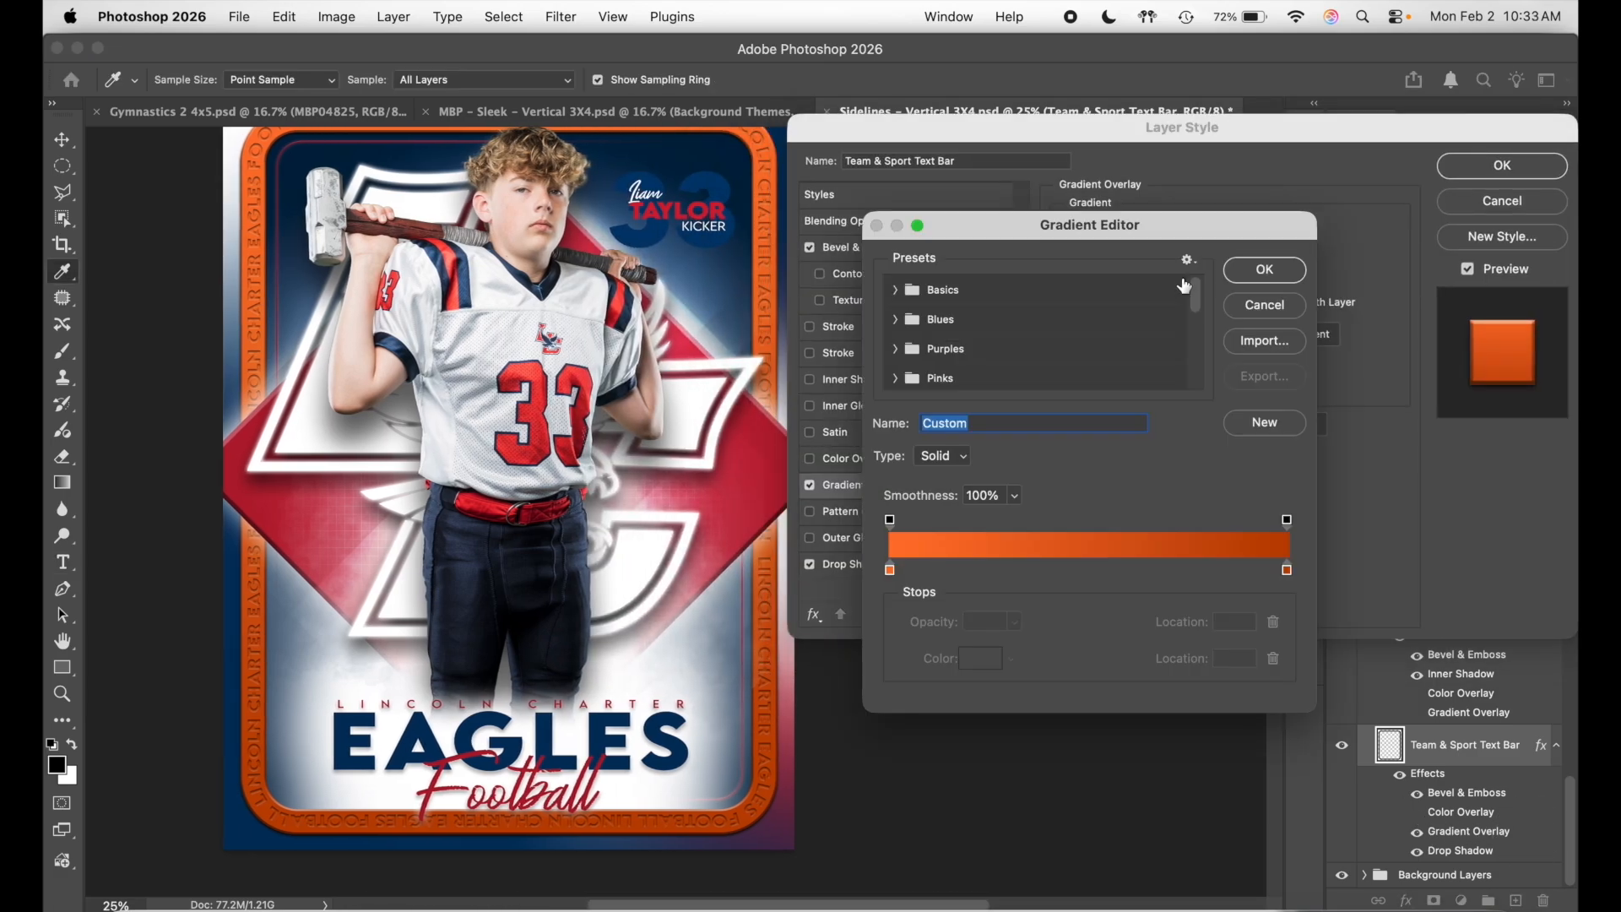
click(892, 573)
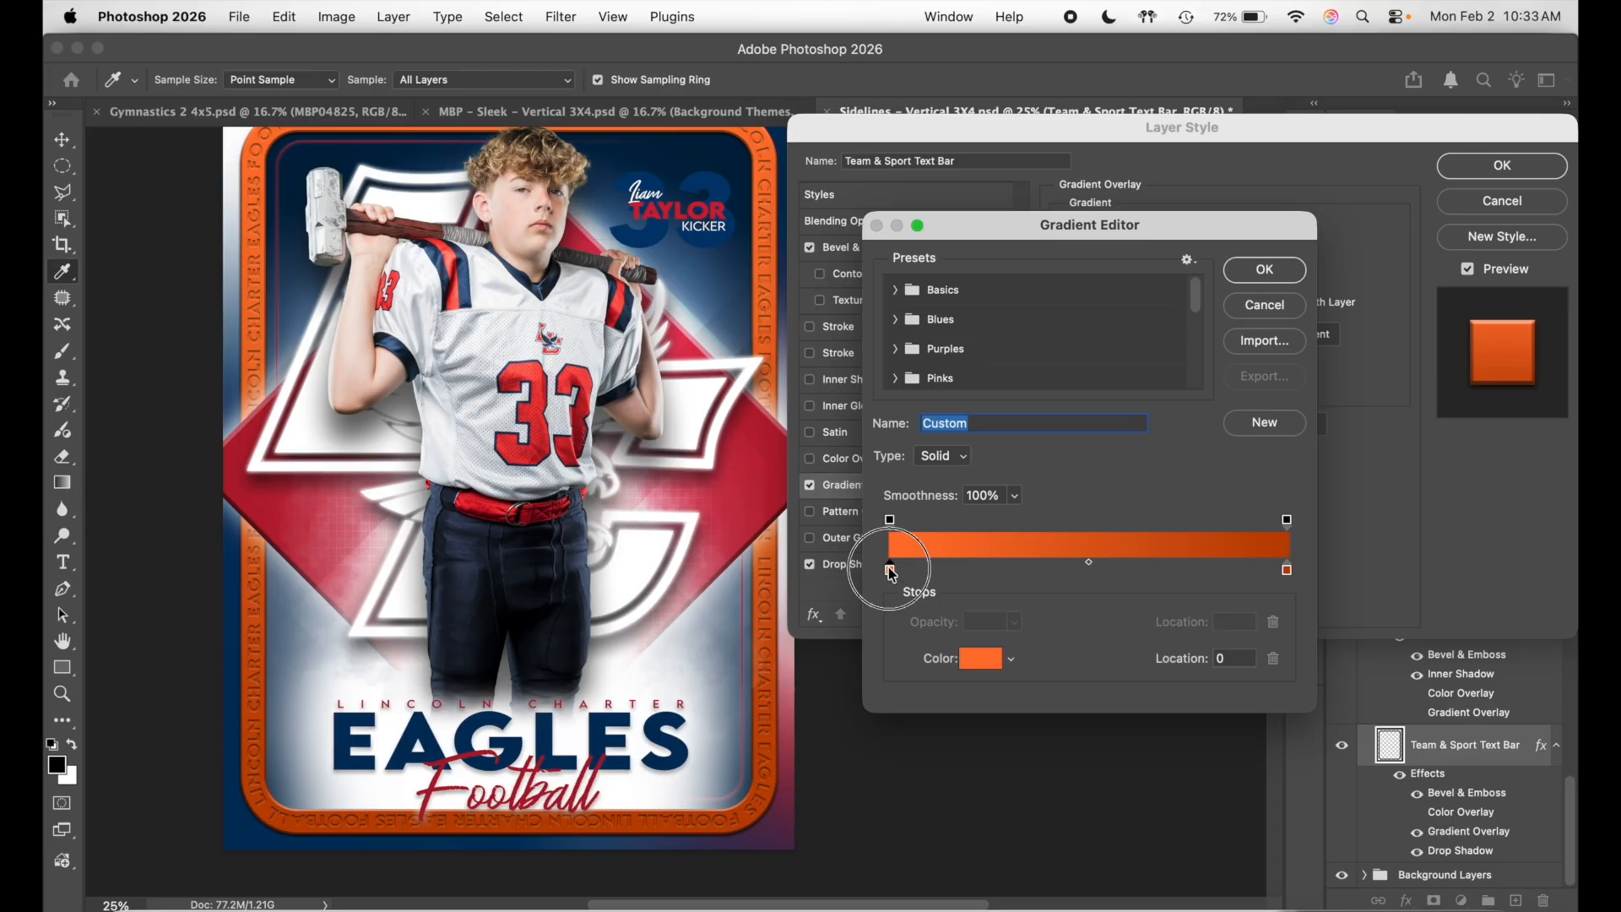
click(776, 440)
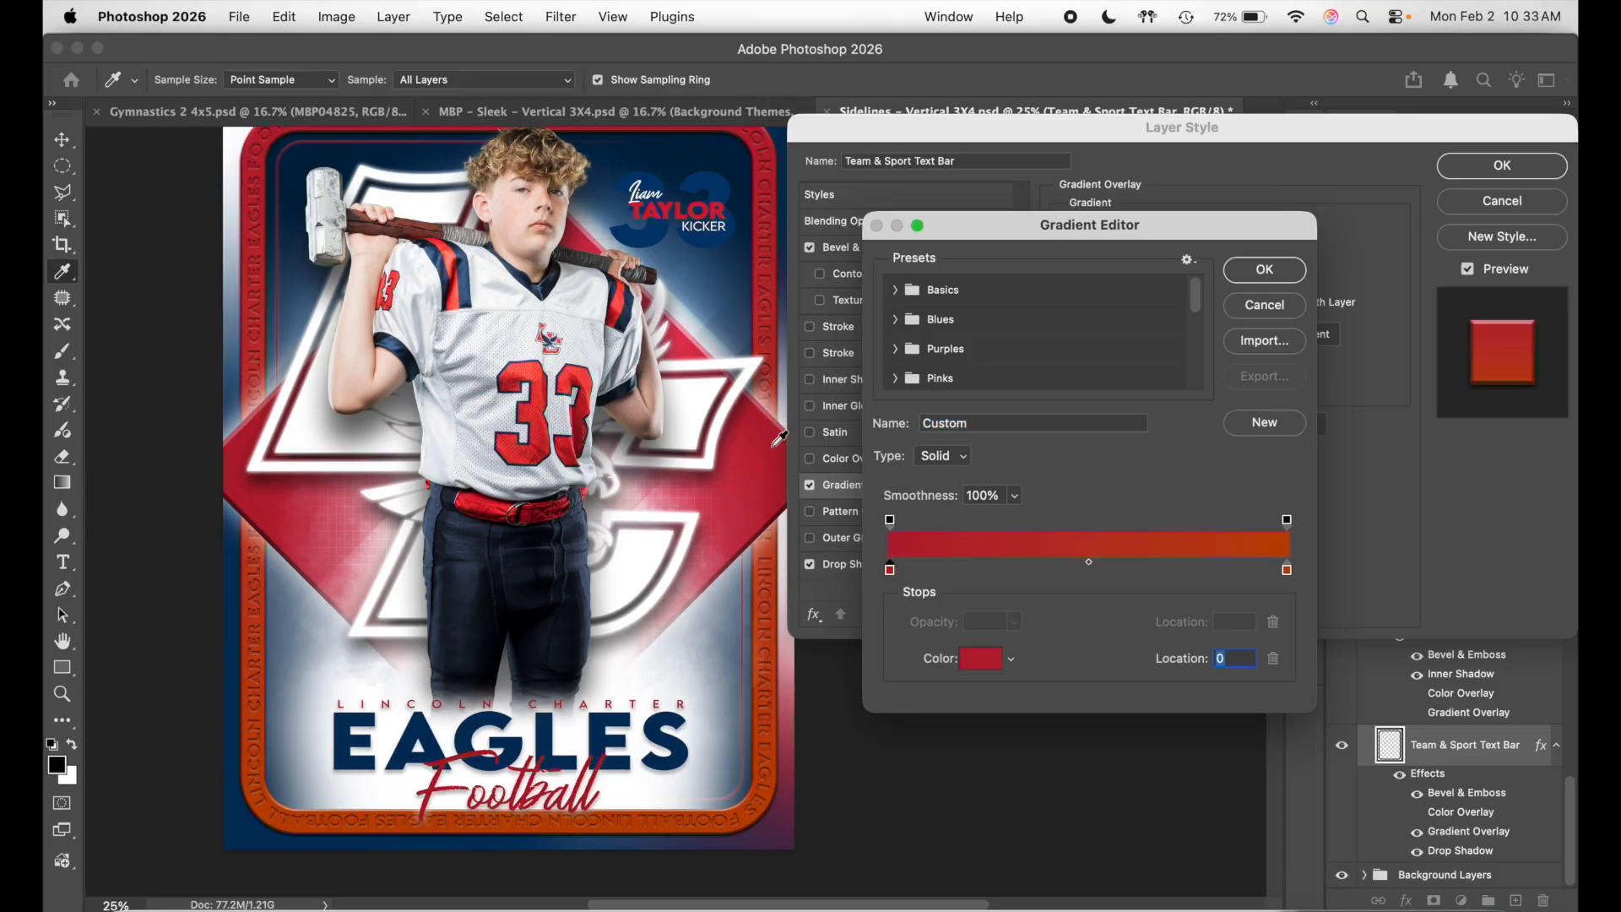
click(1286, 571)
click(977, 660)
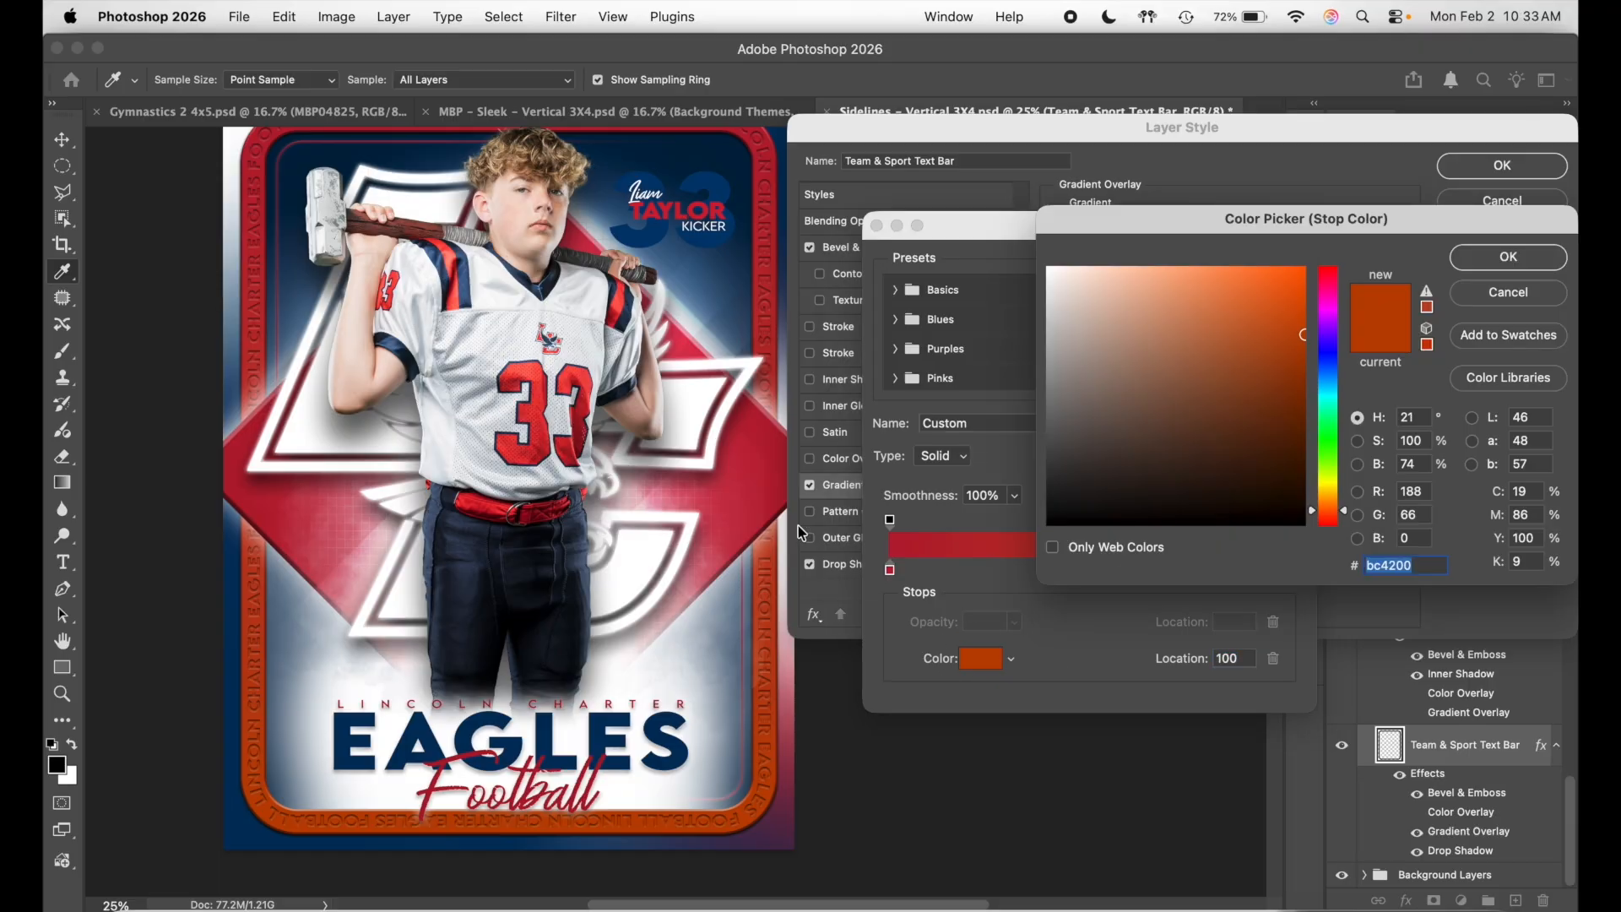
click(782, 431)
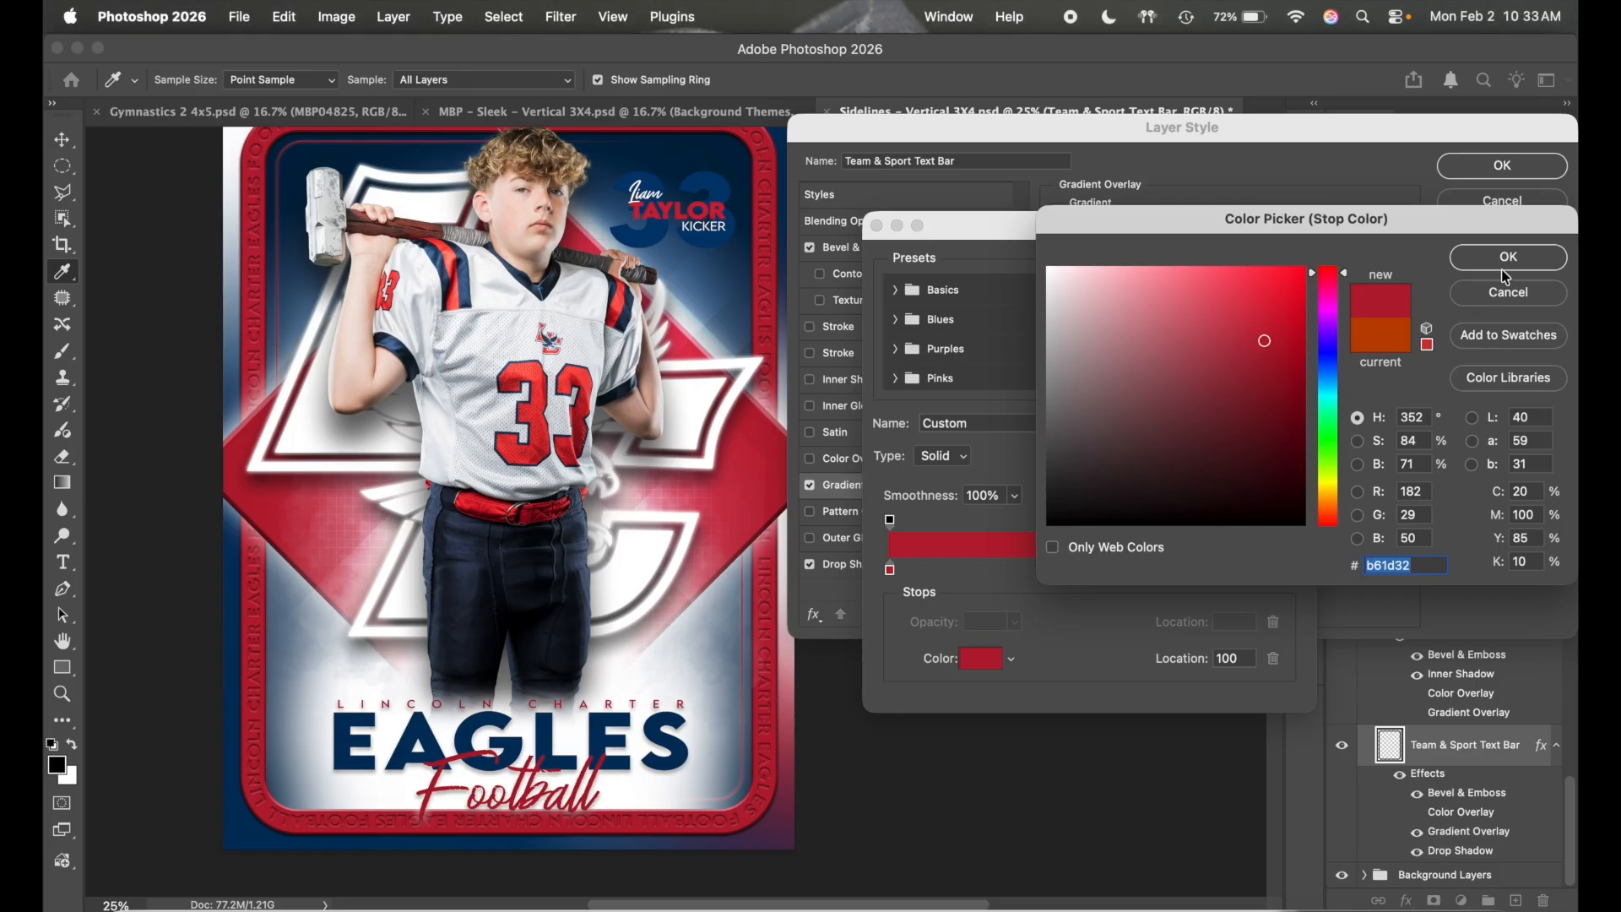
click(1245, 277)
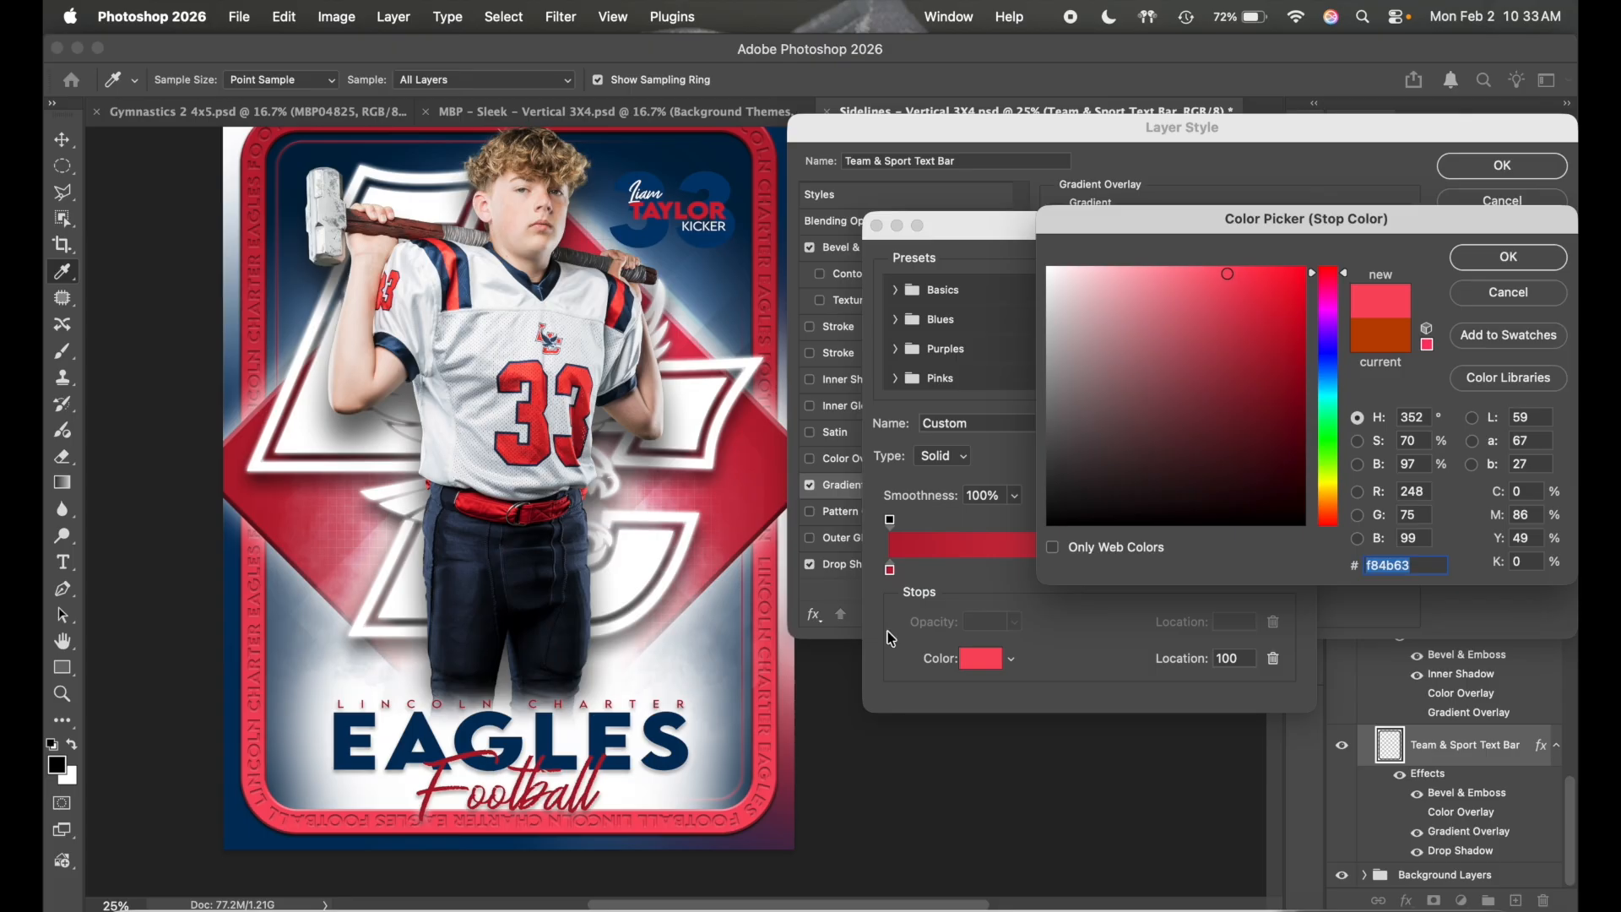
click(1267, 287)
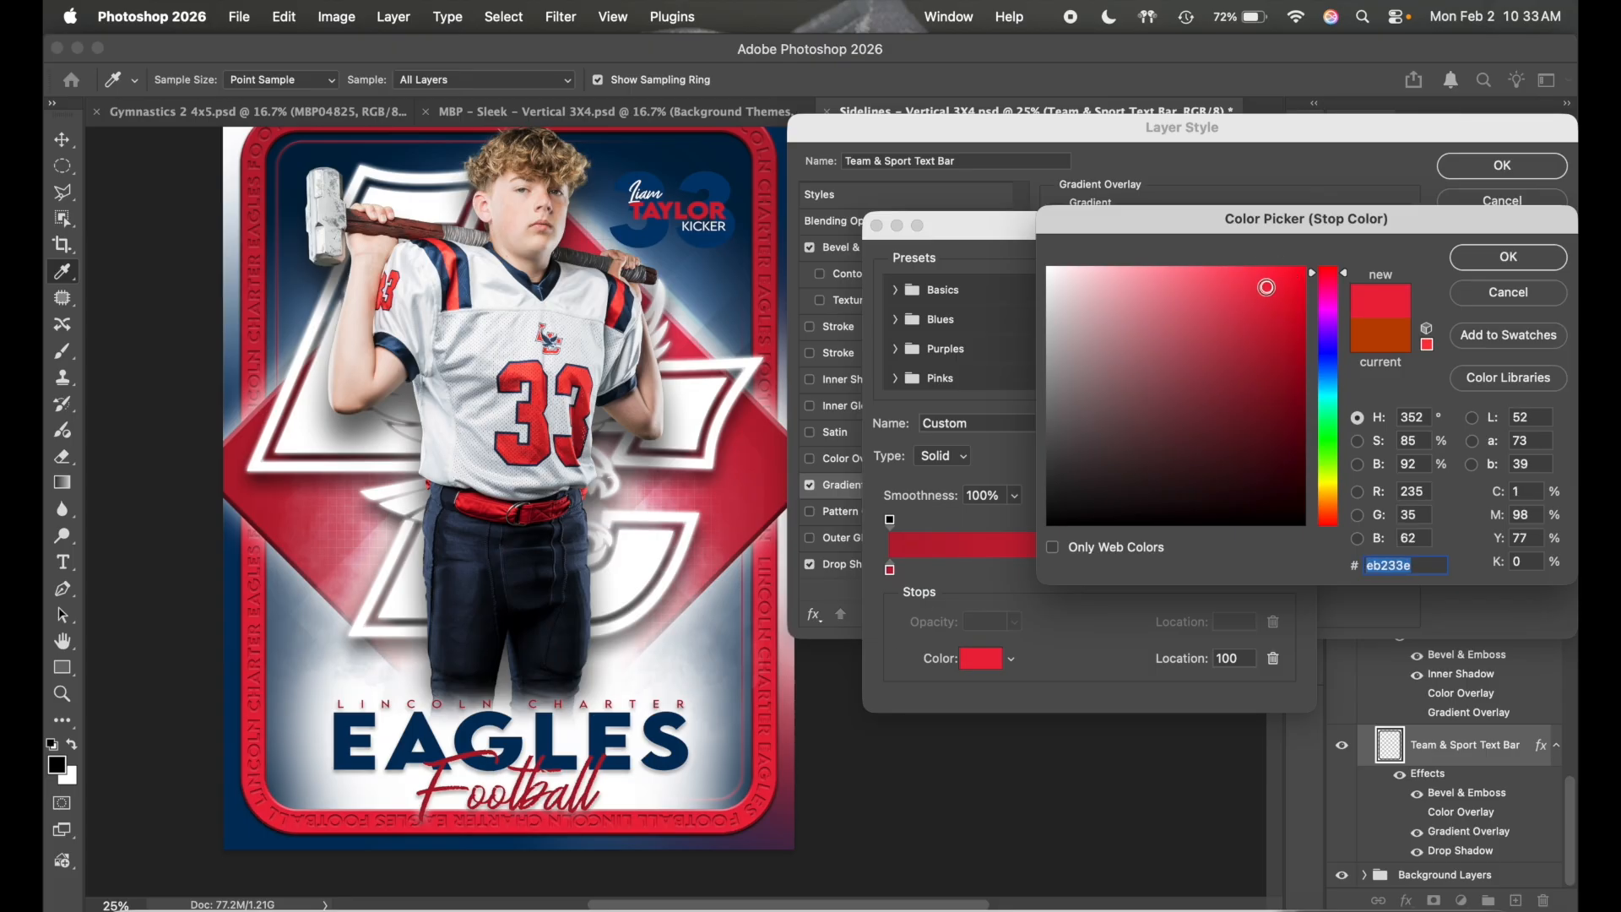
click(1506, 258)
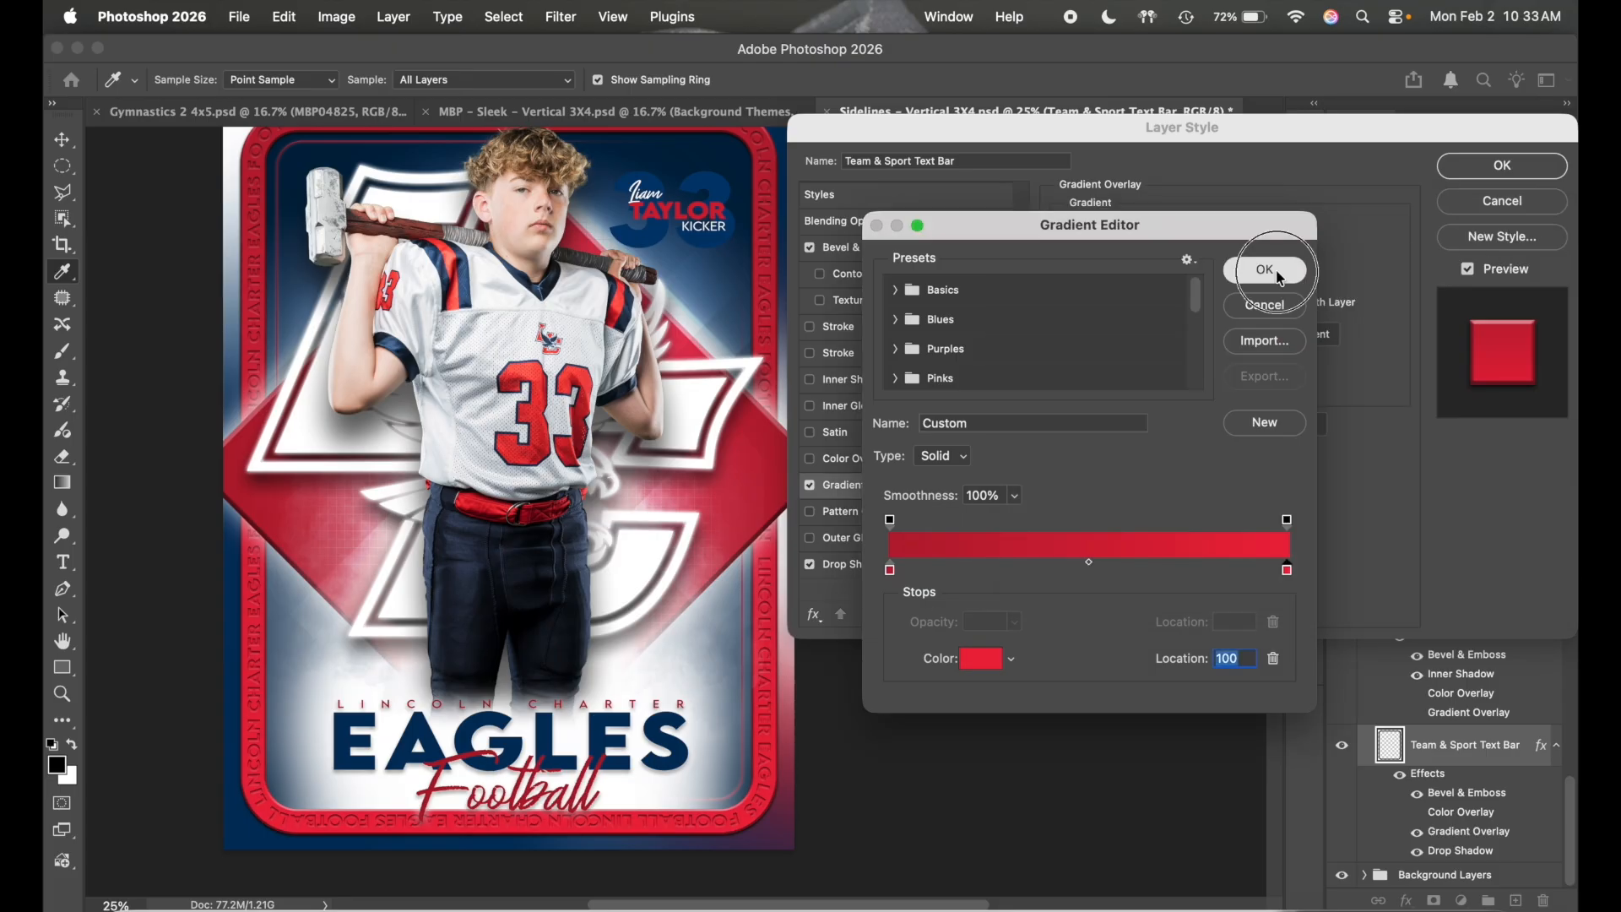
click(1265, 269)
scroll(756, 539, up, 2)
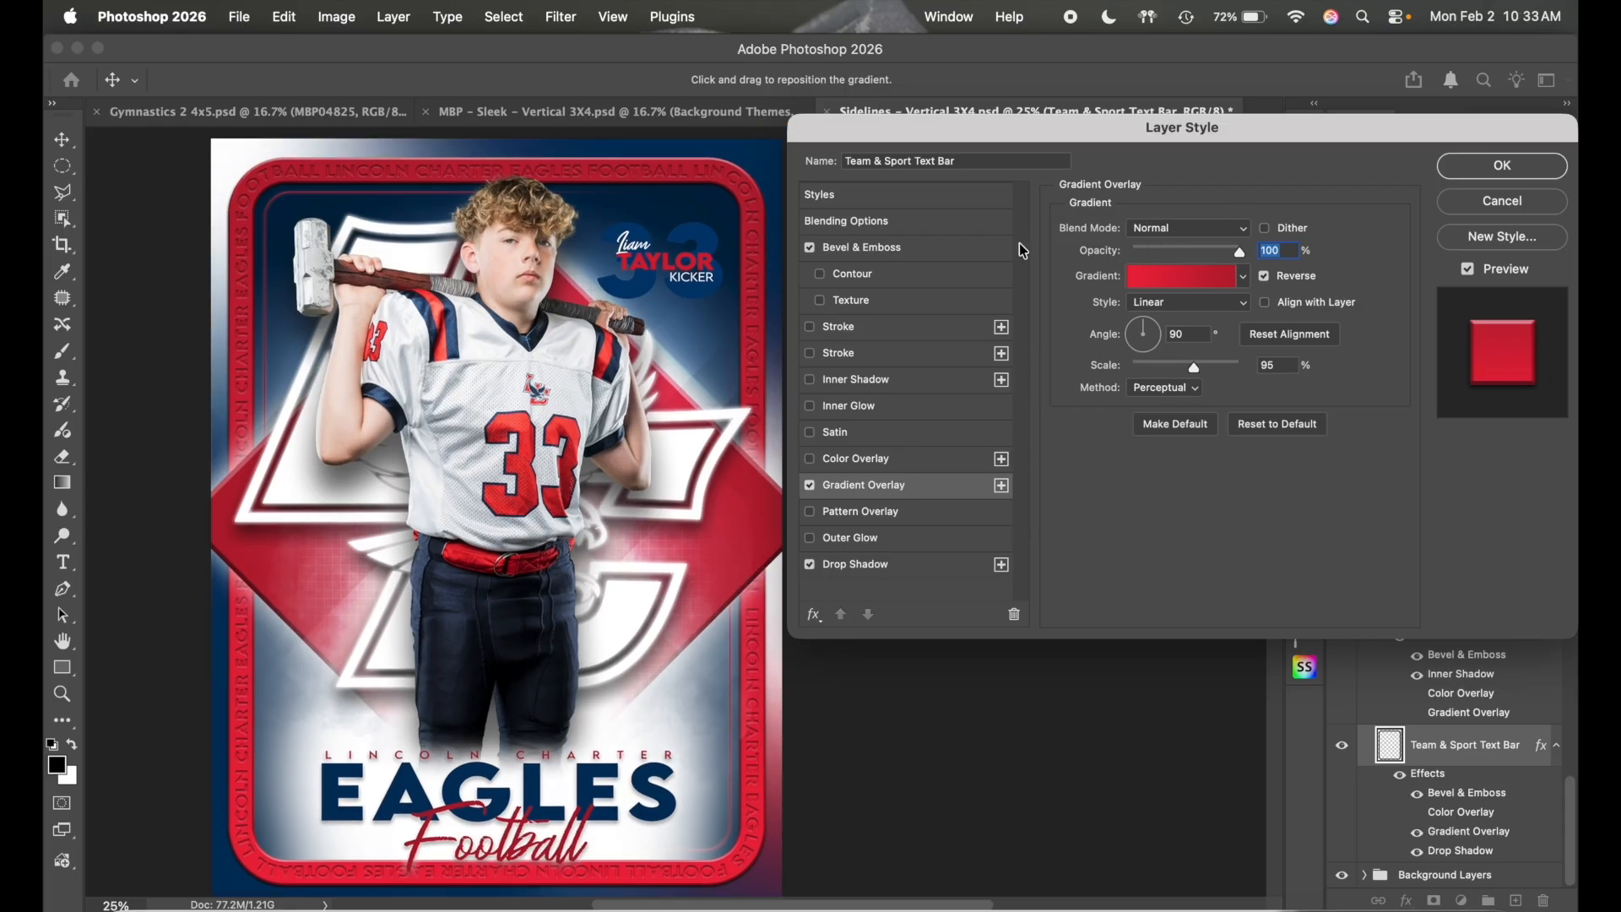
click(912, 205)
- Accept the layer style, then try the text bar's fill at 100%, 0% and 89%
click(1502, 166)
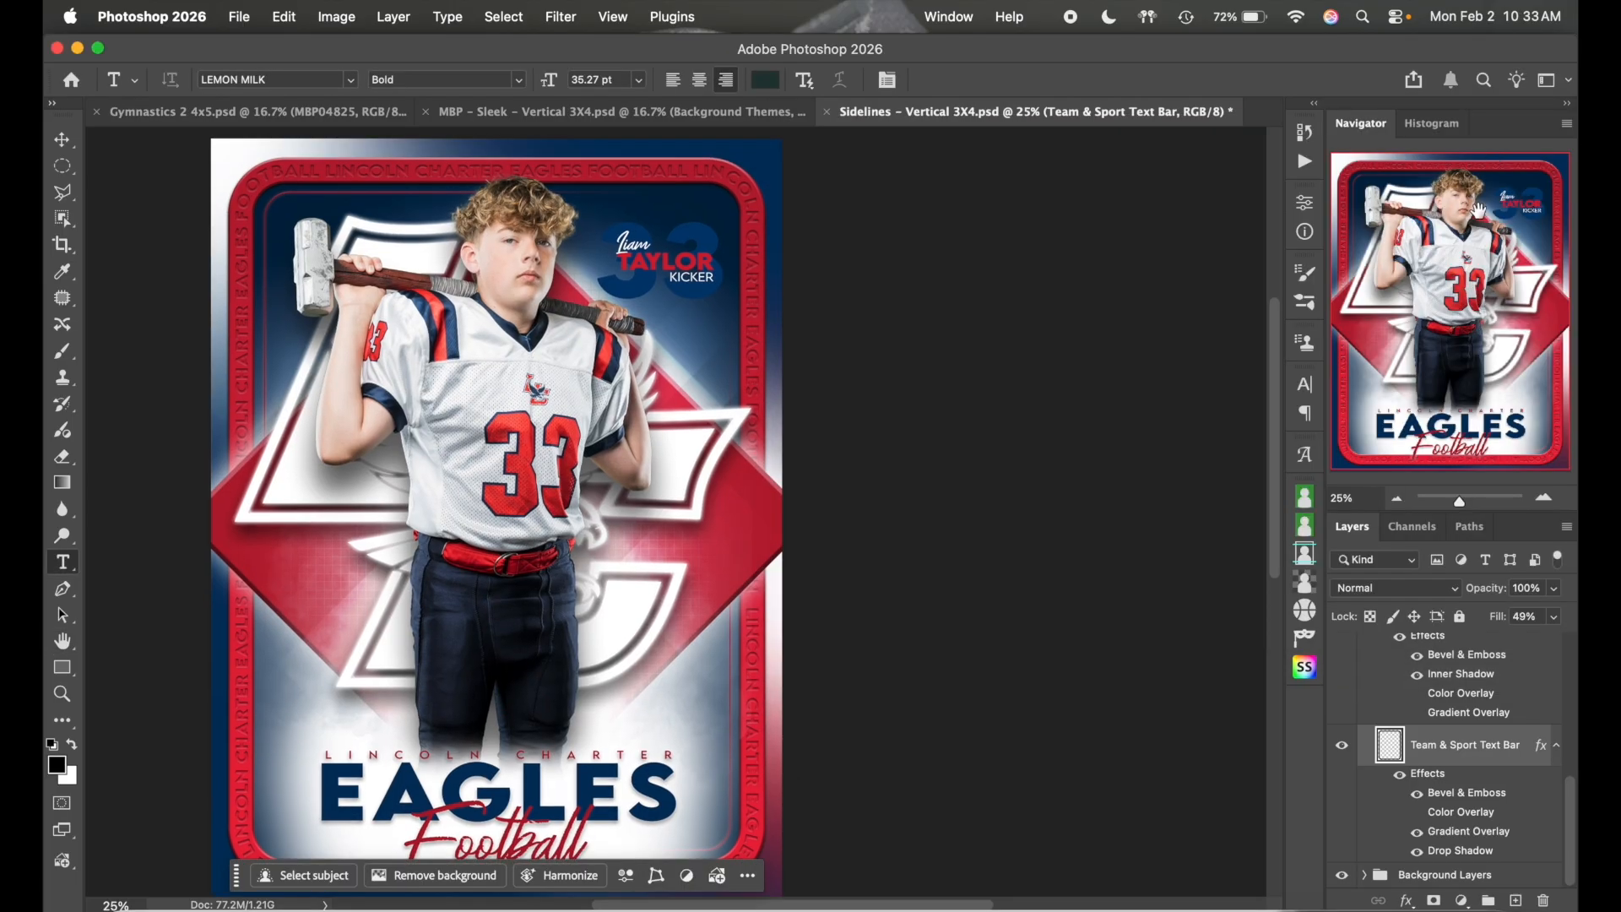
click(1555, 619)
drag(1515, 643, 1566, 644)
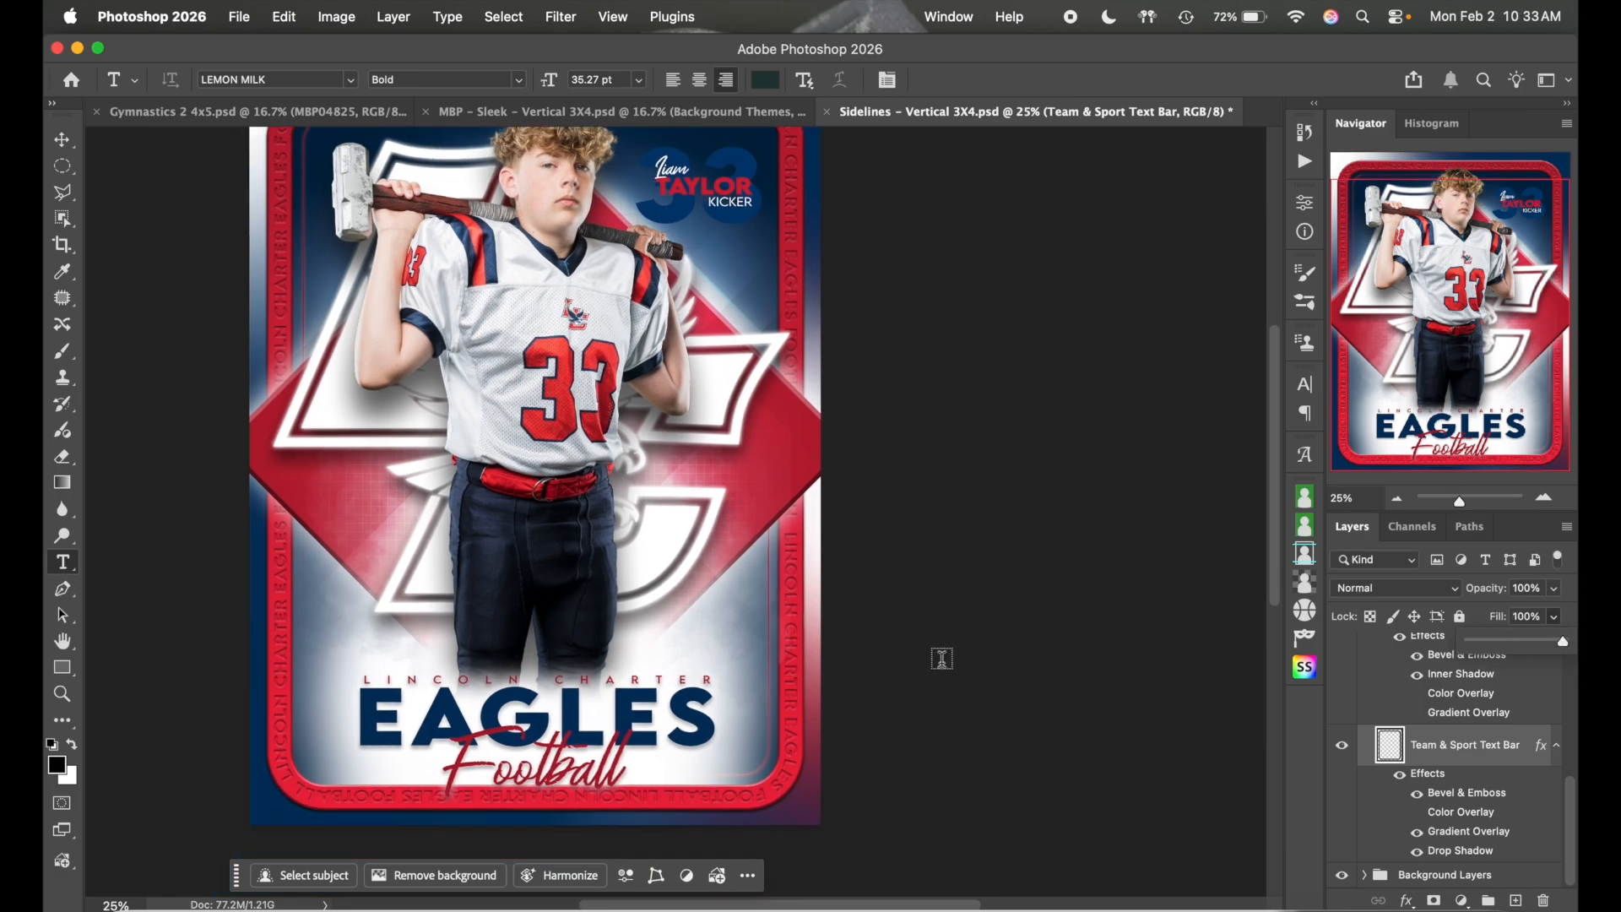
scroll(942, 658, down, 3)
click(1521, 646)
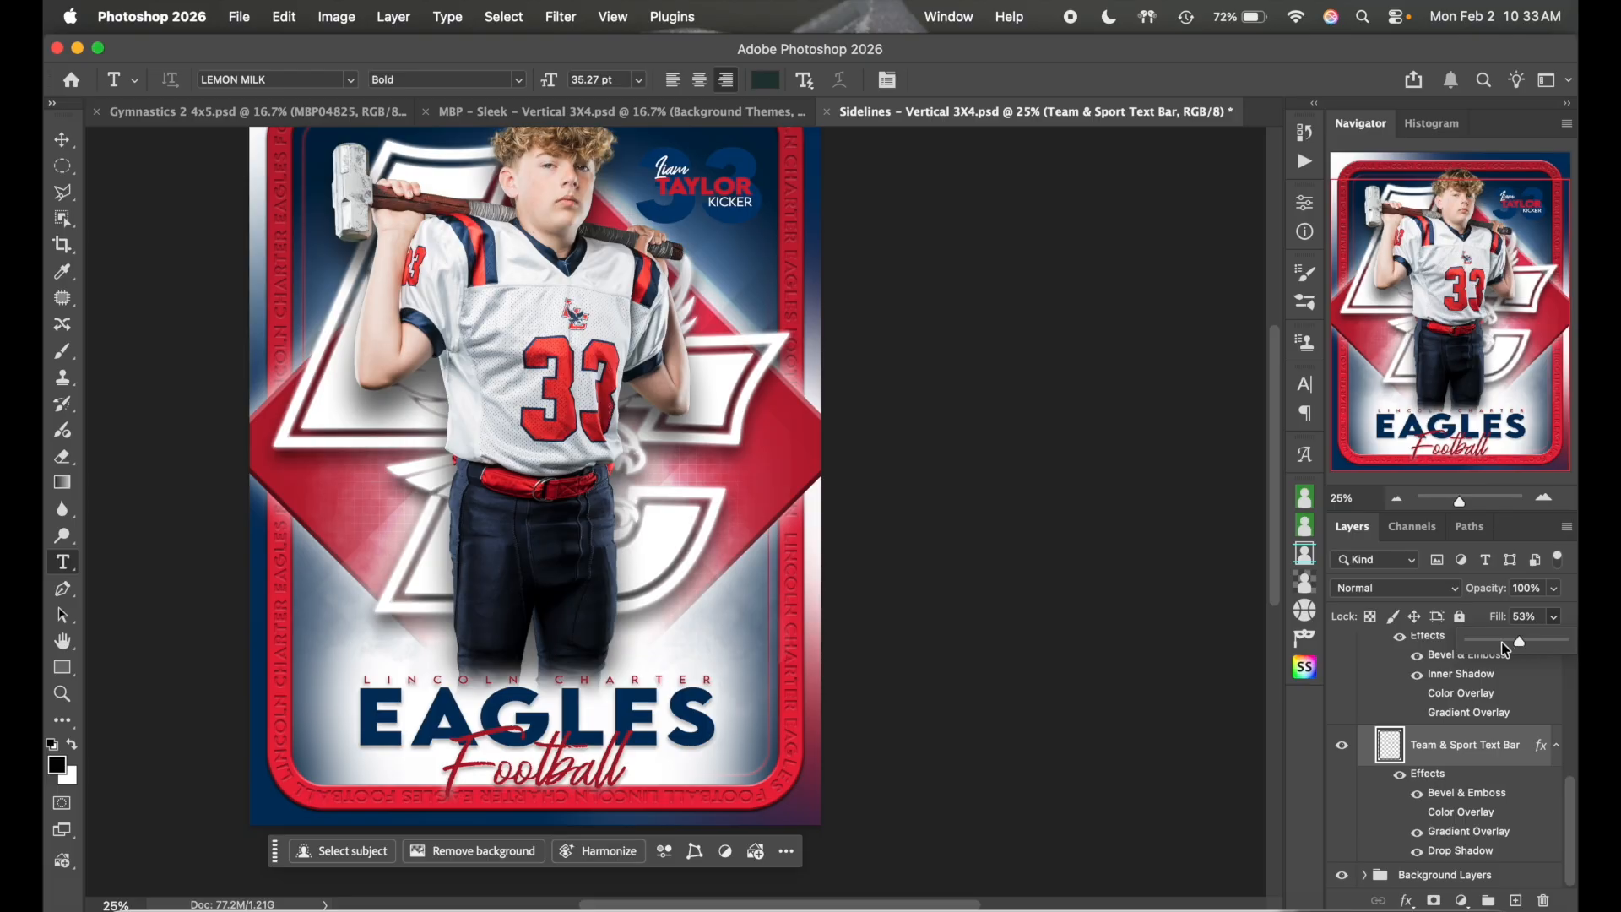
drag(1499, 647, 1426, 648)
click(1557, 644)
drag(1553, 647, 1570, 641)
click(1572, 623)
- Turn off the text bar's Color Overlay and lower its fill to lighten the border text
click(1416, 812)
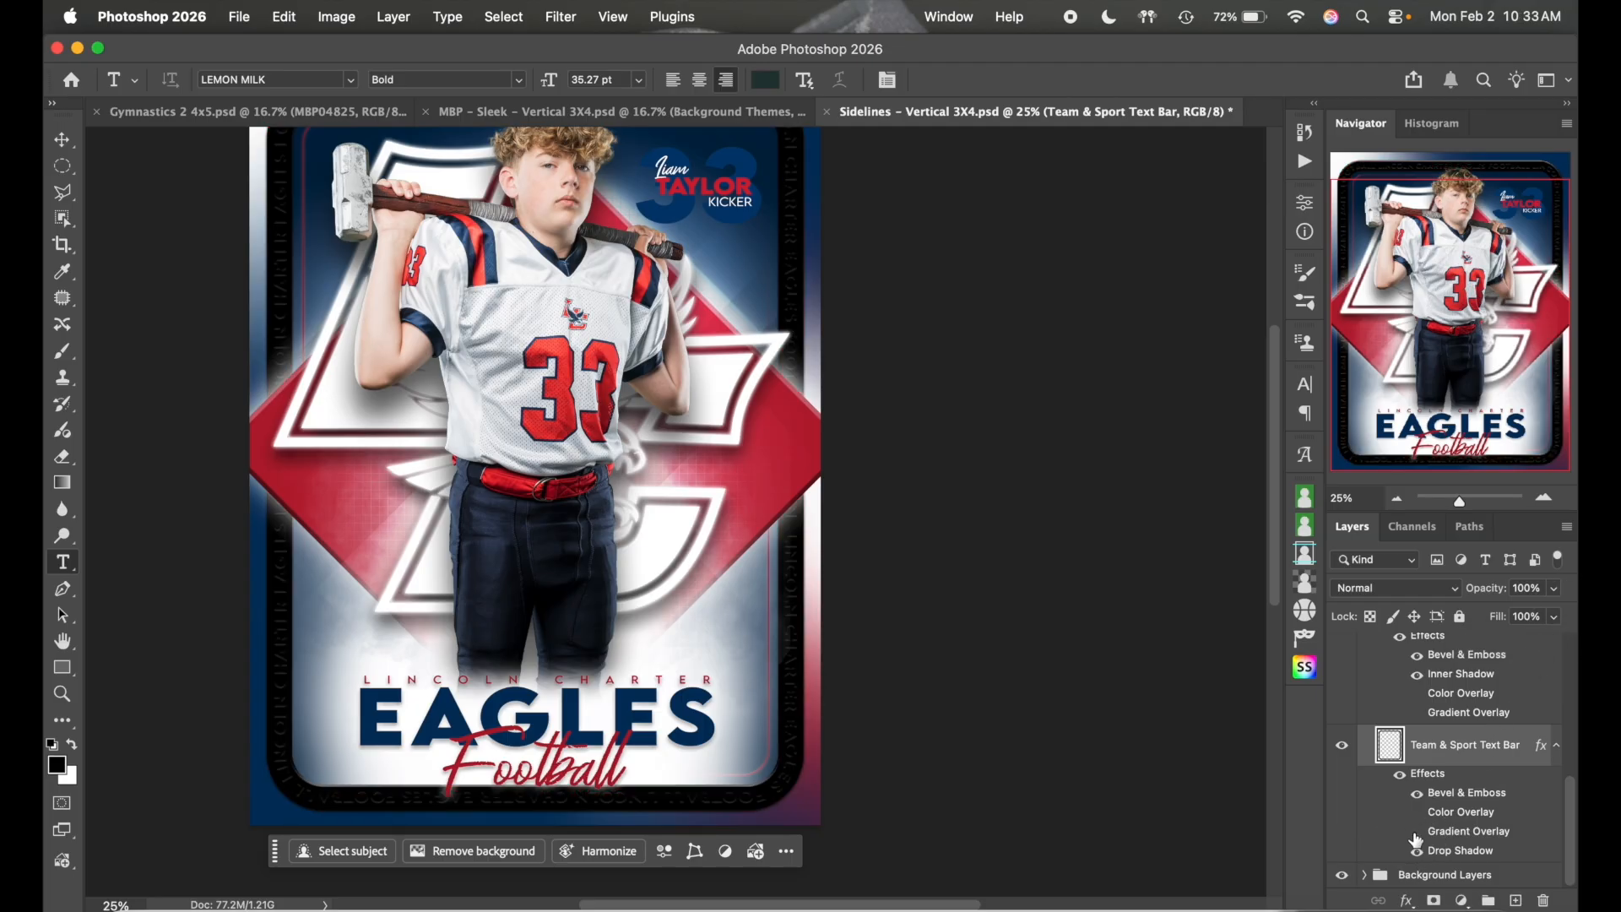
click(1416, 836)
click(1413, 838)
click(1554, 617)
drag(1561, 639, 1407, 663)
- Compare the border with Gradient Overlay and Color Overlay, leaving both switched off
click(1418, 832)
click(1419, 834)
click(1420, 833)
click(1420, 833)
click(1420, 833)
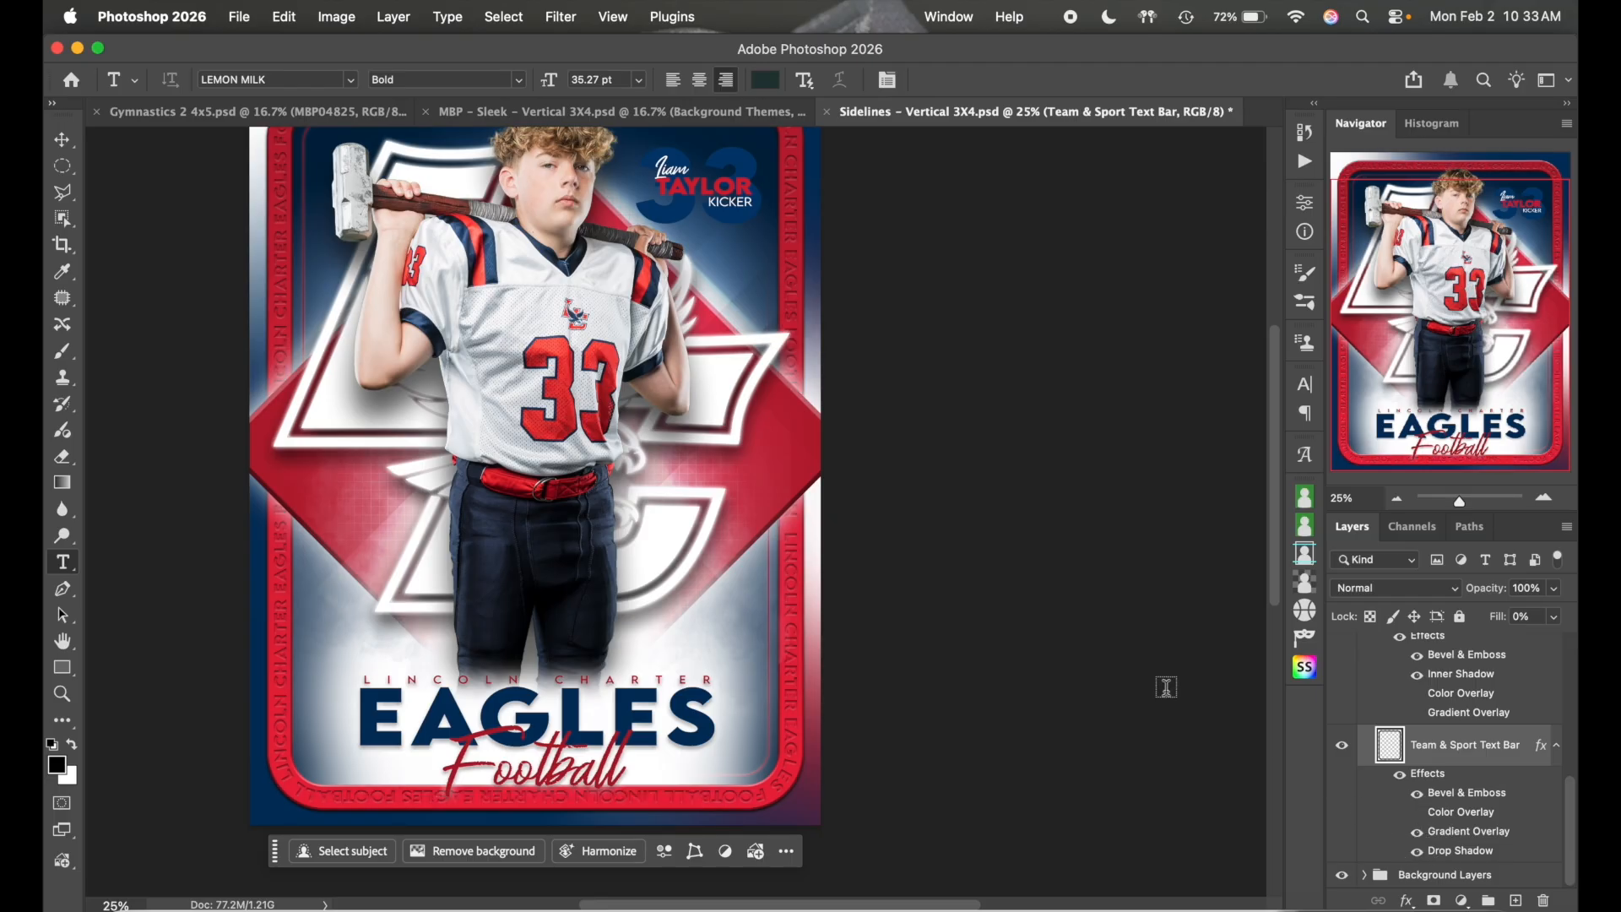
scroll(1143, 673, up, 2)
scroll(1143, 673, left, 2)
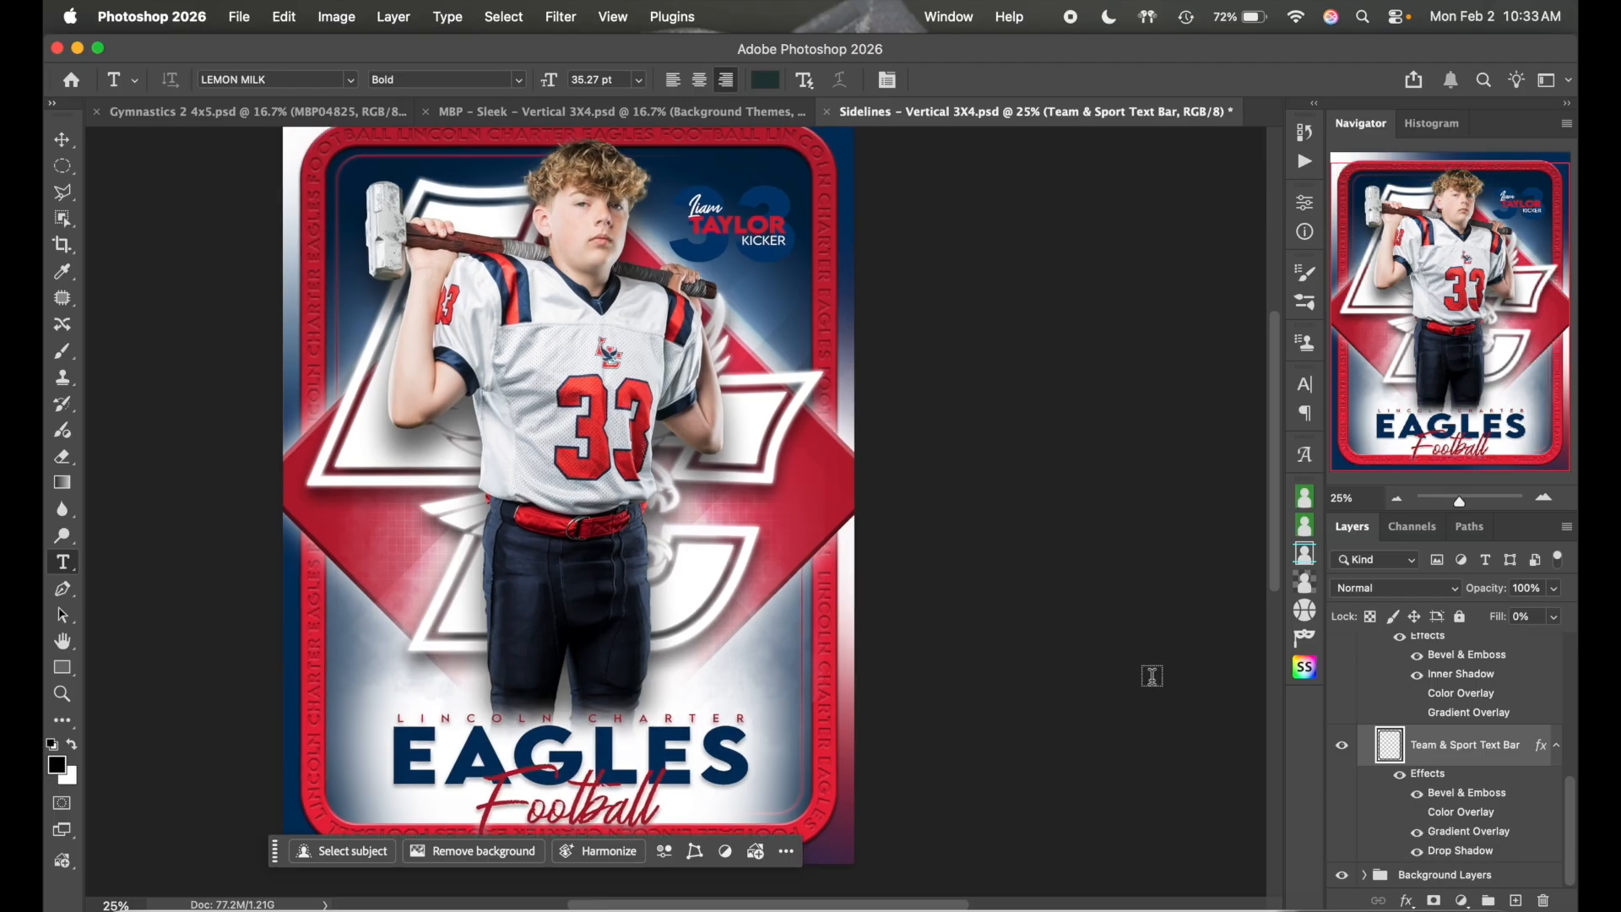
click(1417, 831)
click(1419, 814)
click(1419, 815)
click(1419, 815)
click(1419, 814)
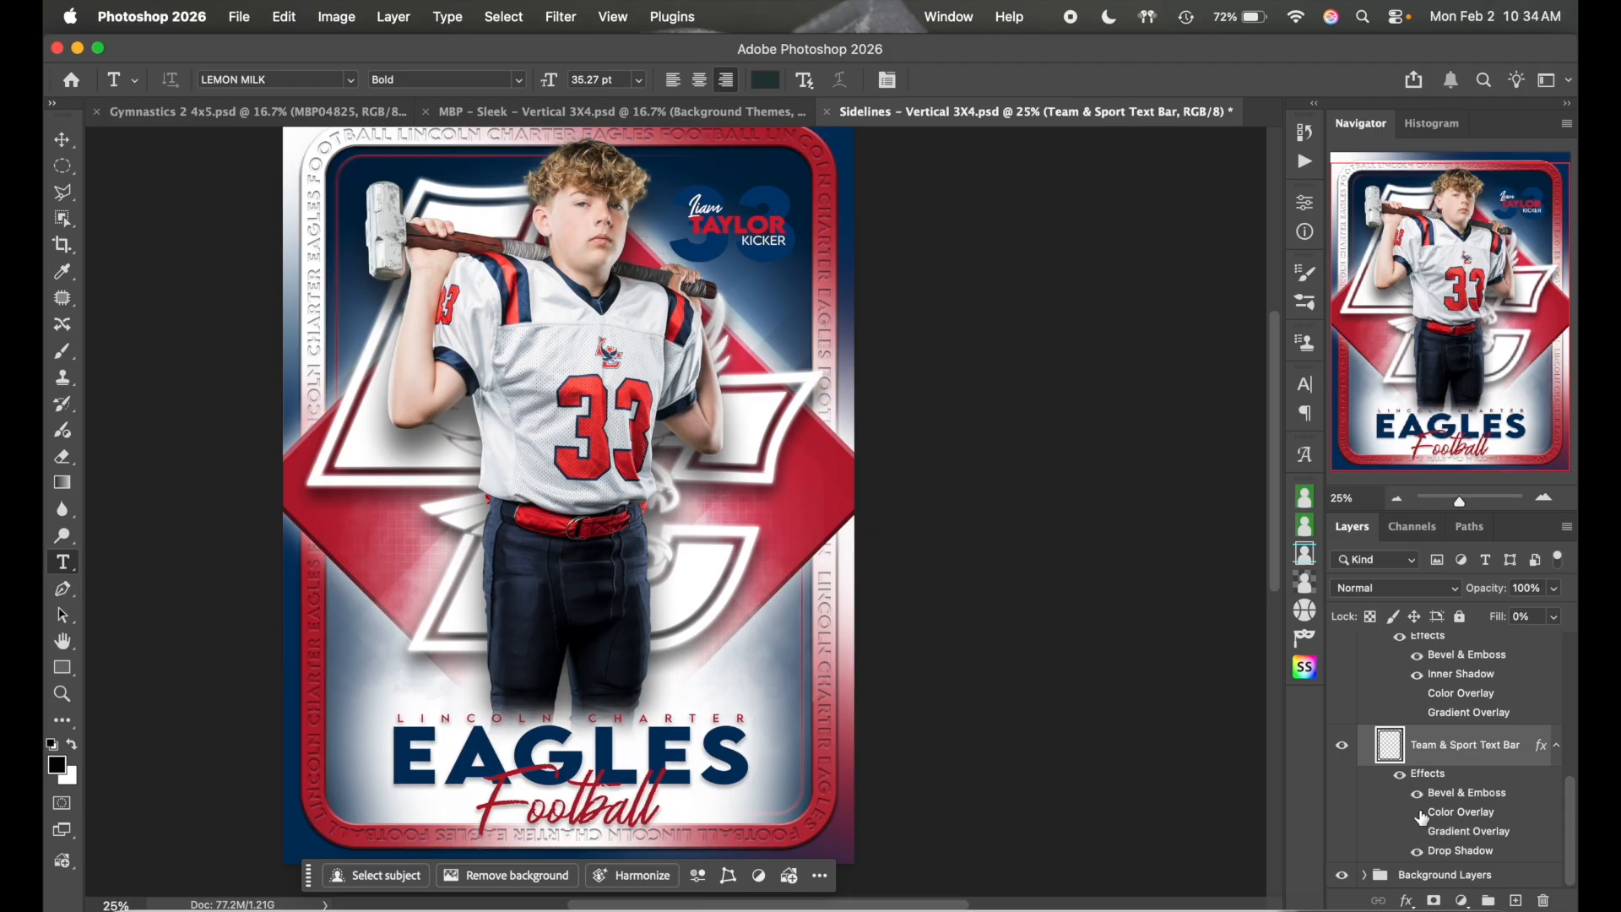
- Compare the frame with and without its drop shadow, leaving the shadow on
click(1417, 851)
click(1417, 851)
click(1417, 851)
click(1418, 850)
click(1417, 851)
click(1417, 851)
- Set the text bar fill to 0% and keep Gradient Overlay on for a red border, Color Overlay off
click(1554, 616)
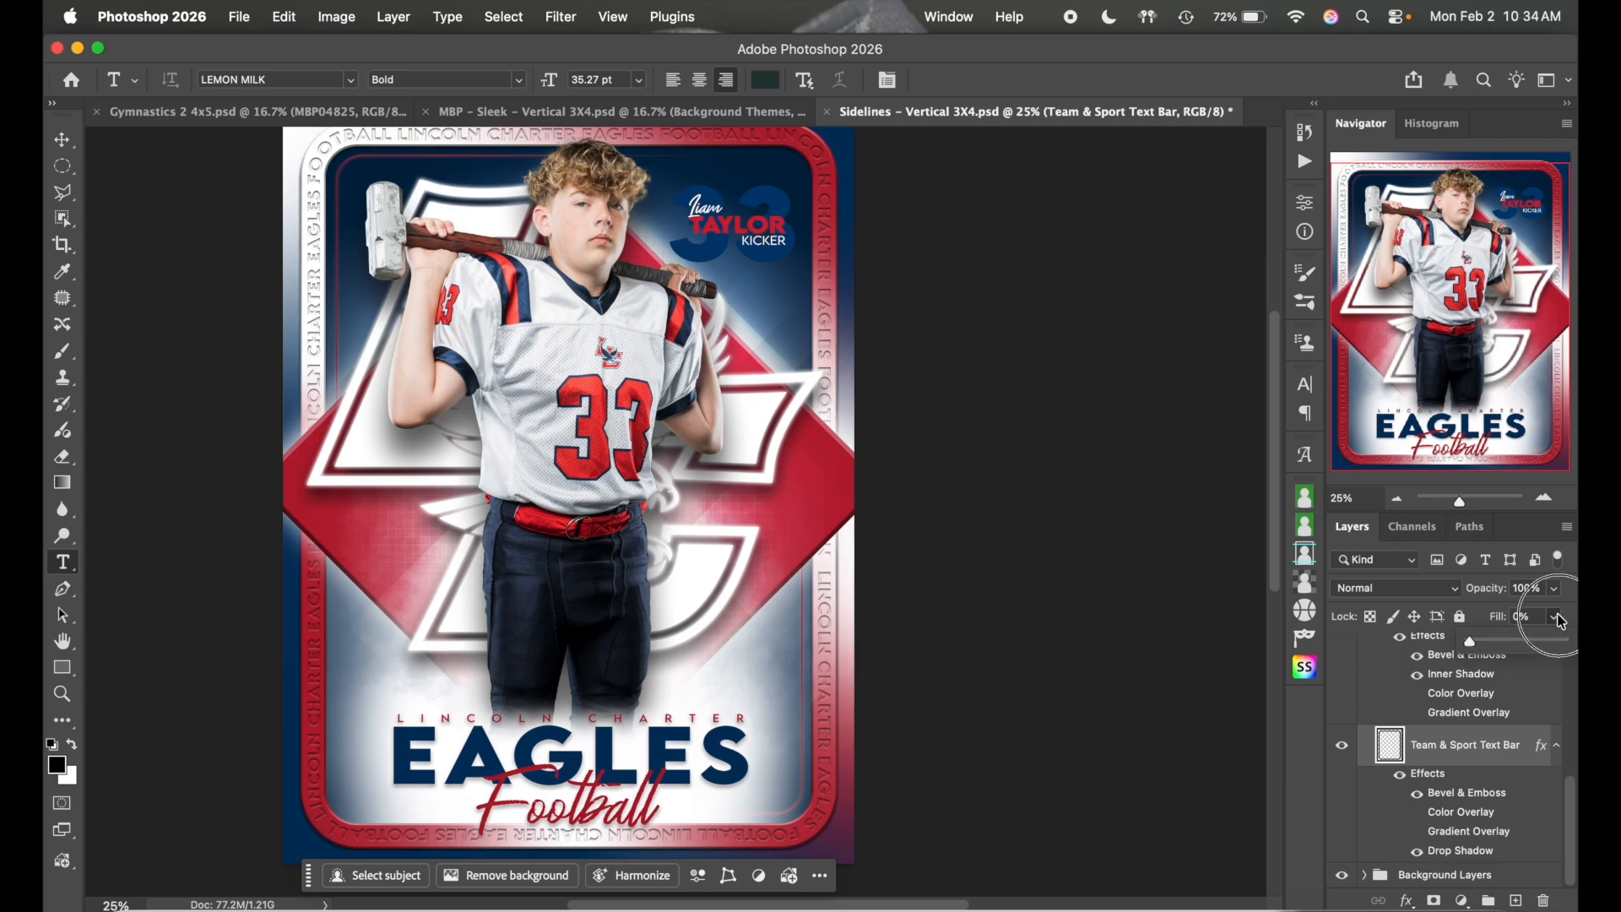
drag(1504, 640, 1469, 640)
click(1417, 832)
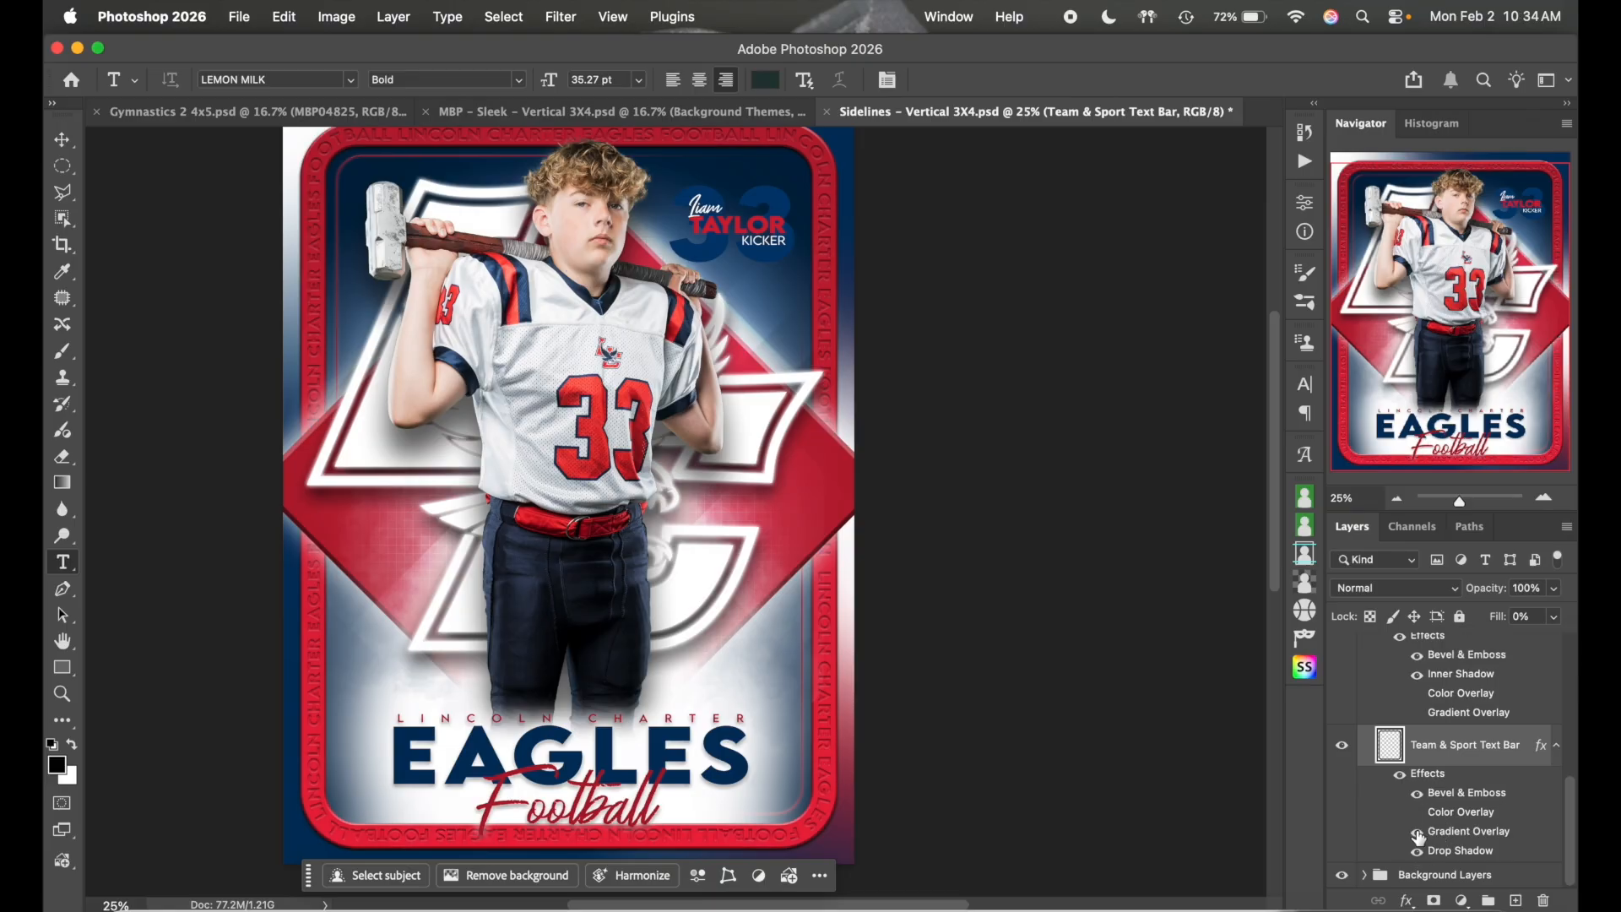
click(1417, 812)
click(1417, 812)
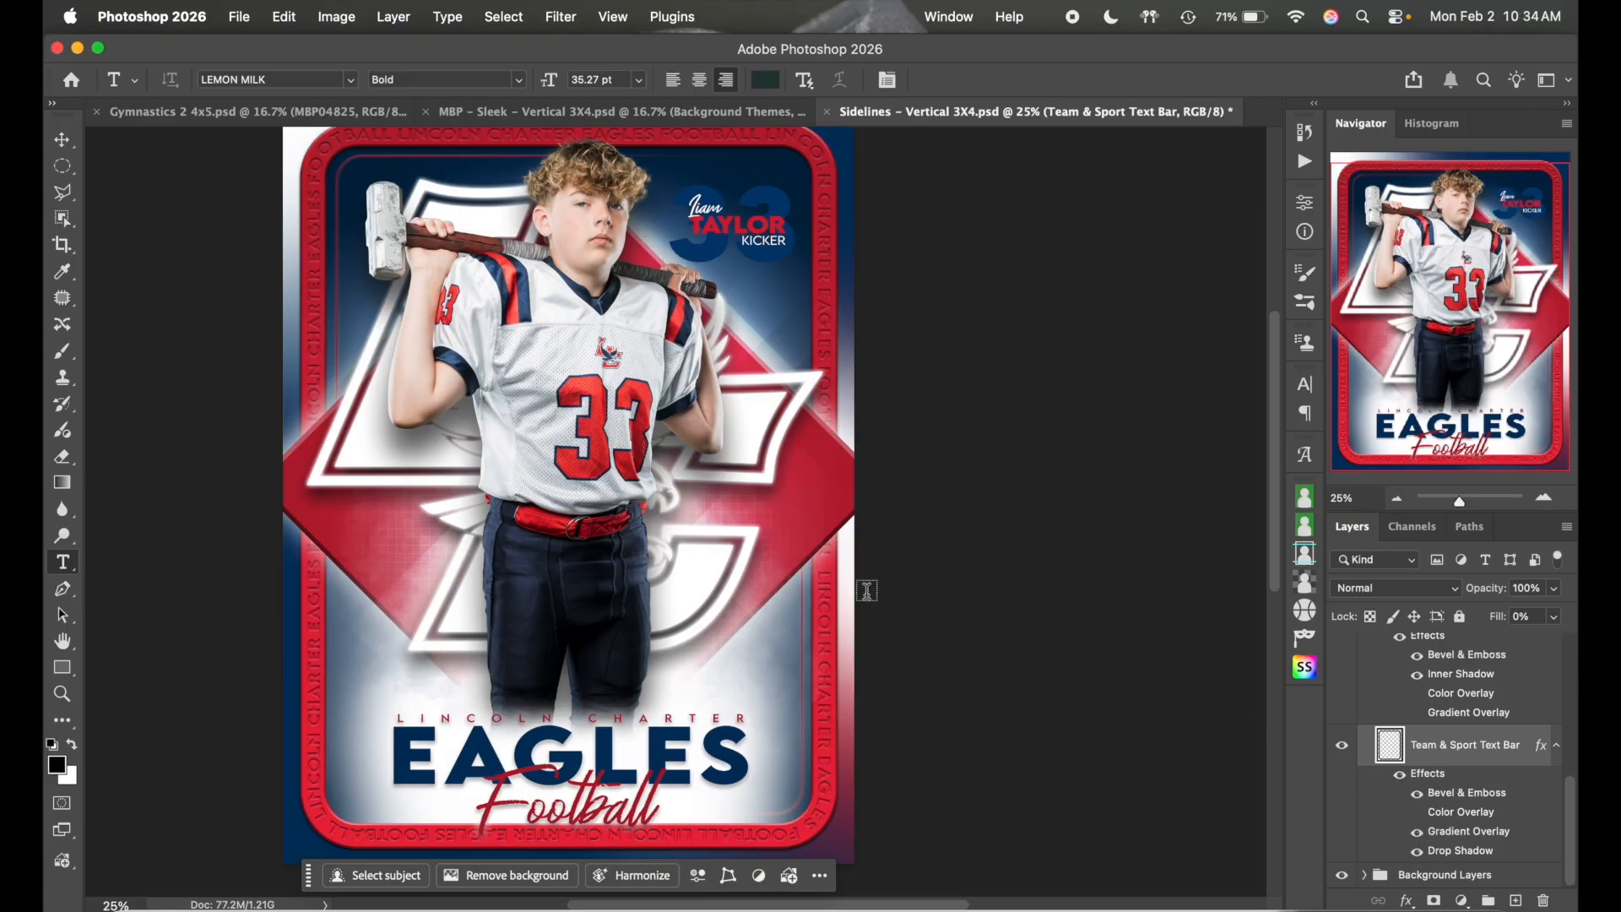
scroll(867, 591, left, 2)
scroll(867, 591, up, 1)
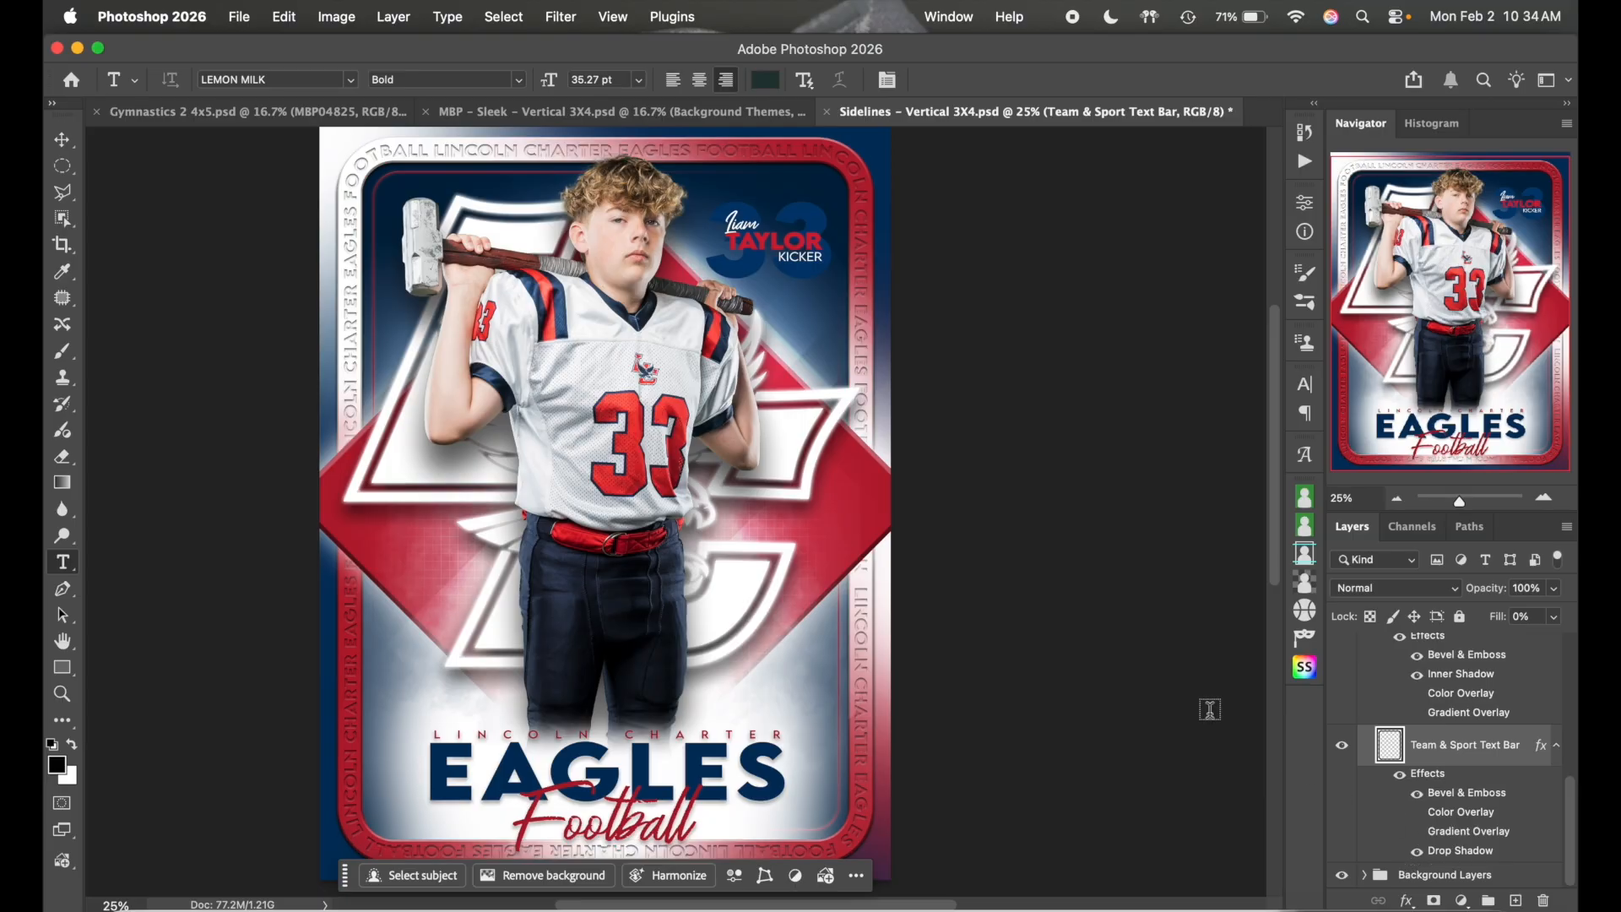
scroll(1153, 673, left, 2)
scroll(1152, 672, down, 1)
scroll(1152, 672, up, 1)
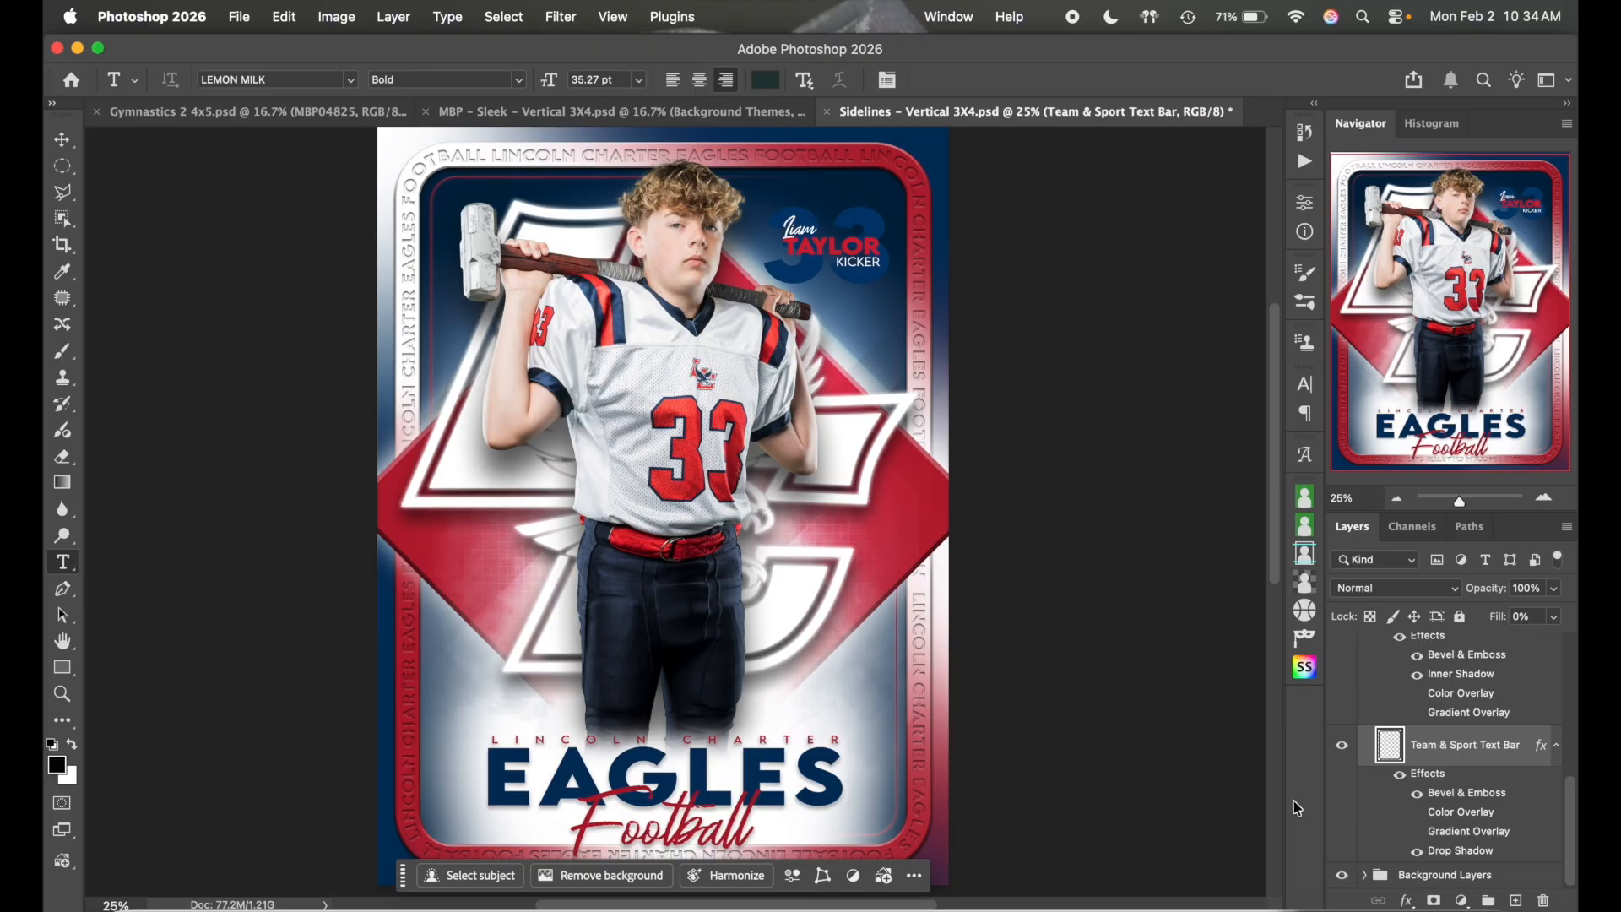
click(1416, 831)
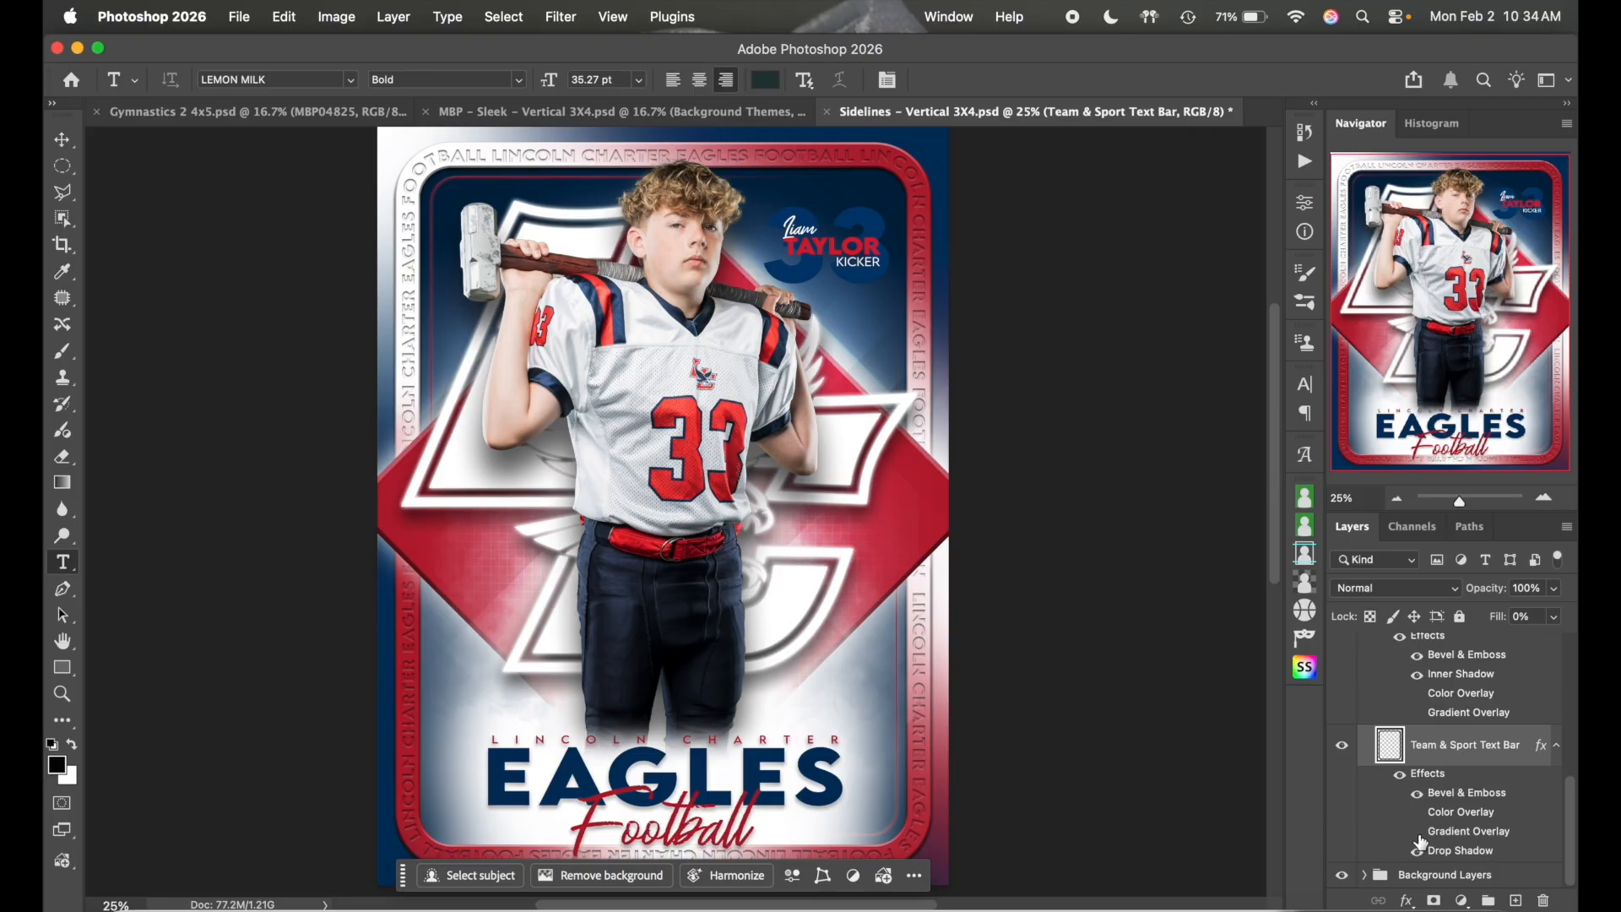
double_click(1481, 833)
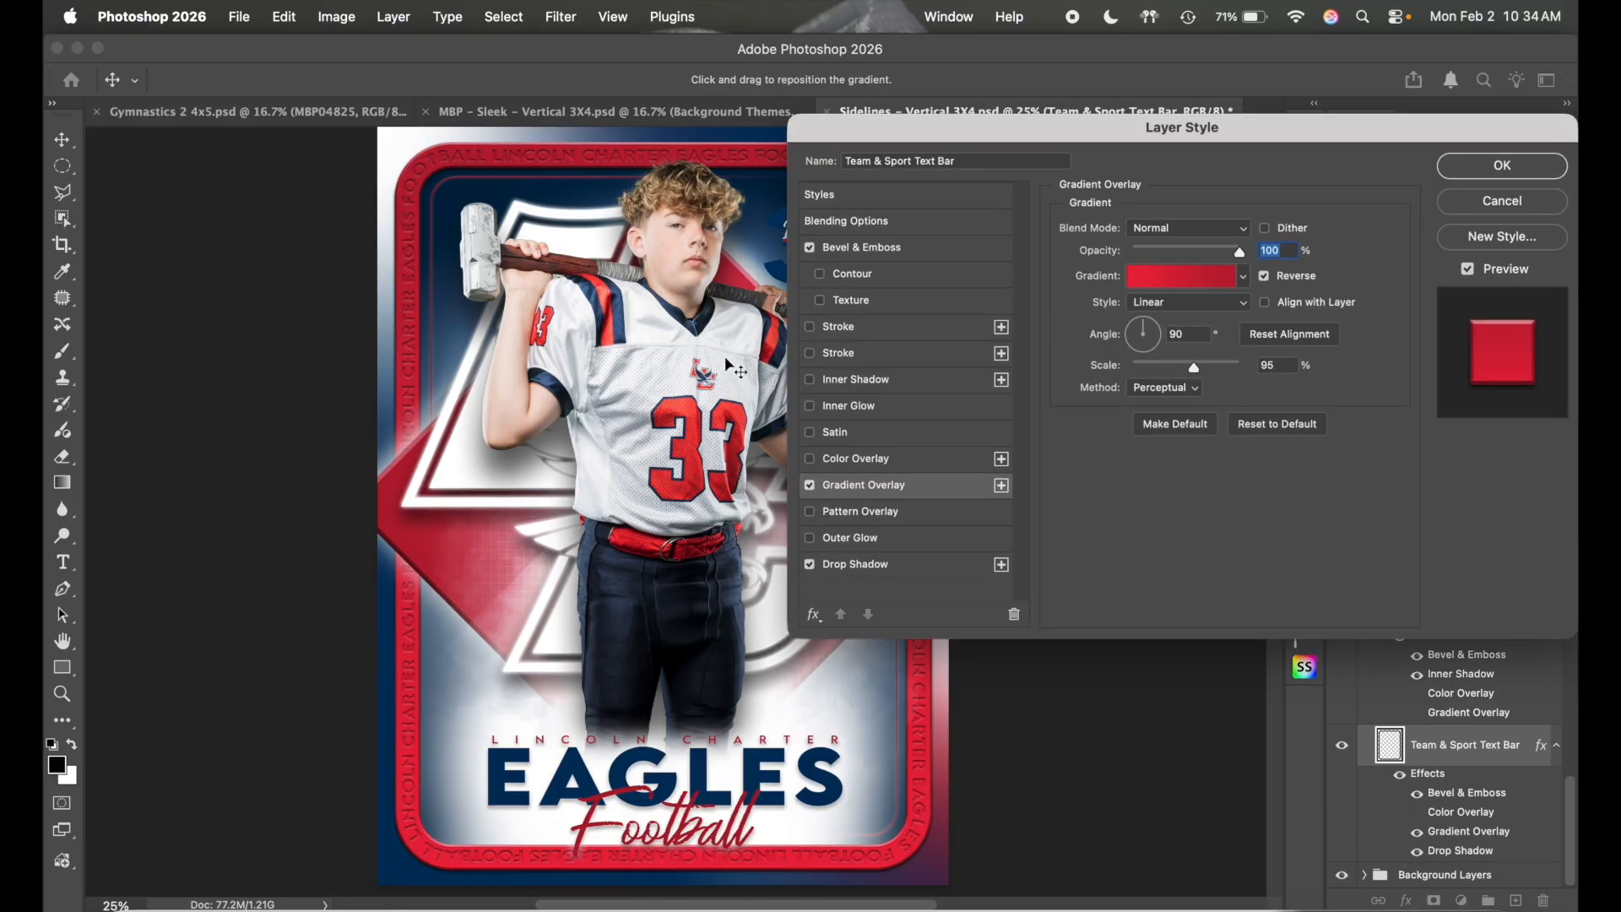
scroll(778, 358, right, 5)
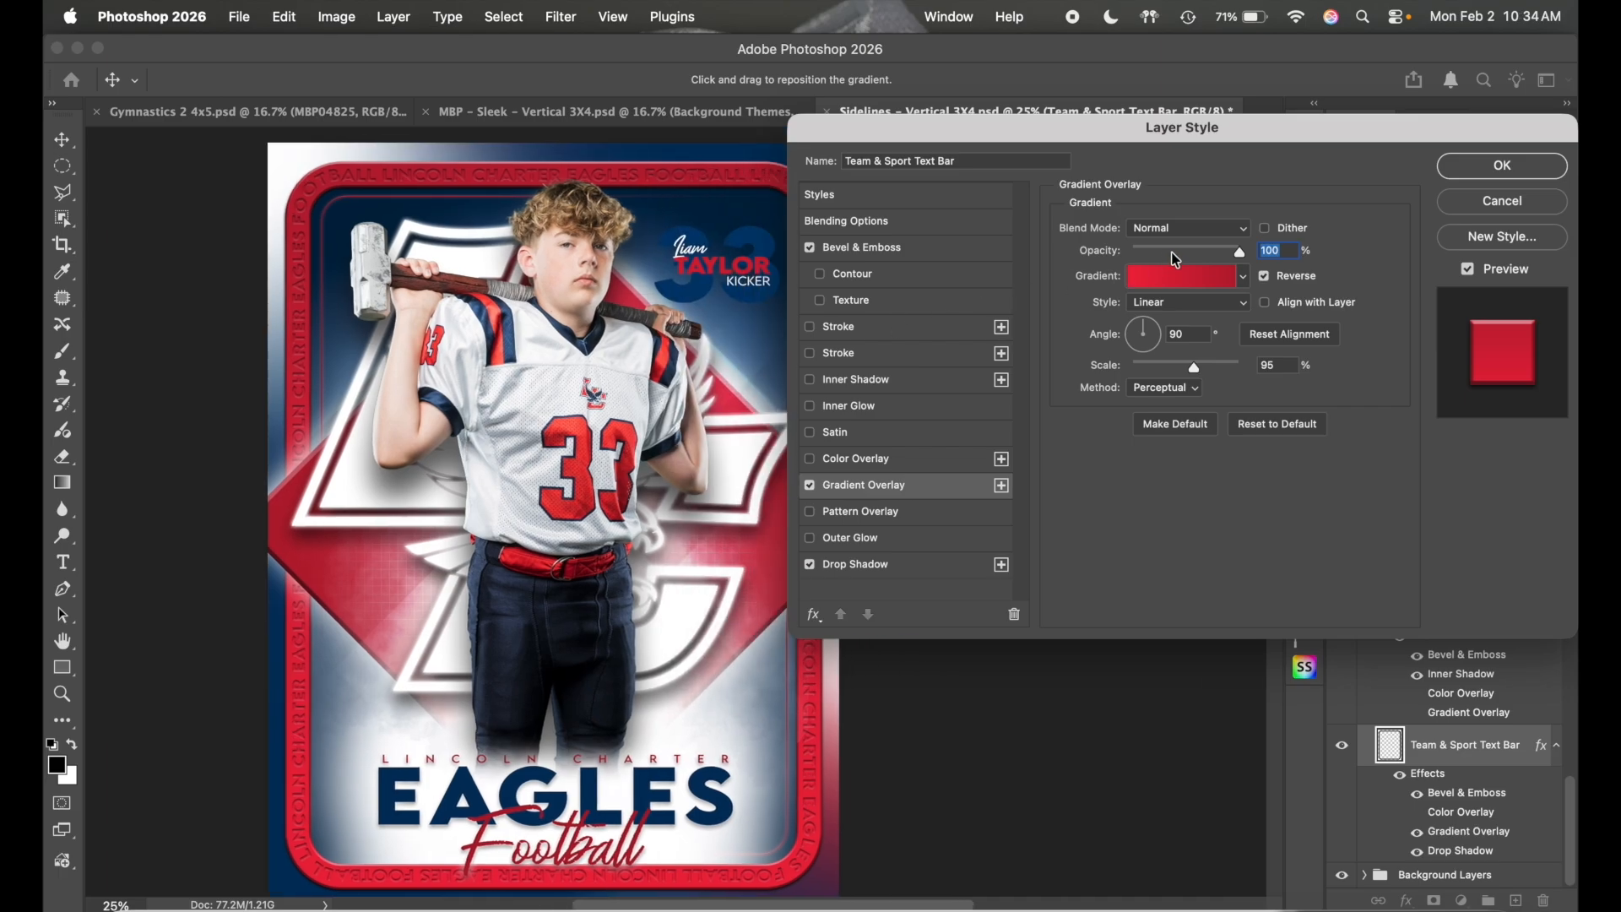
click(1186, 250)
drag(1185, 254, 1314, 255)
click(1186, 252)
drag(1179, 252, 1131, 252)
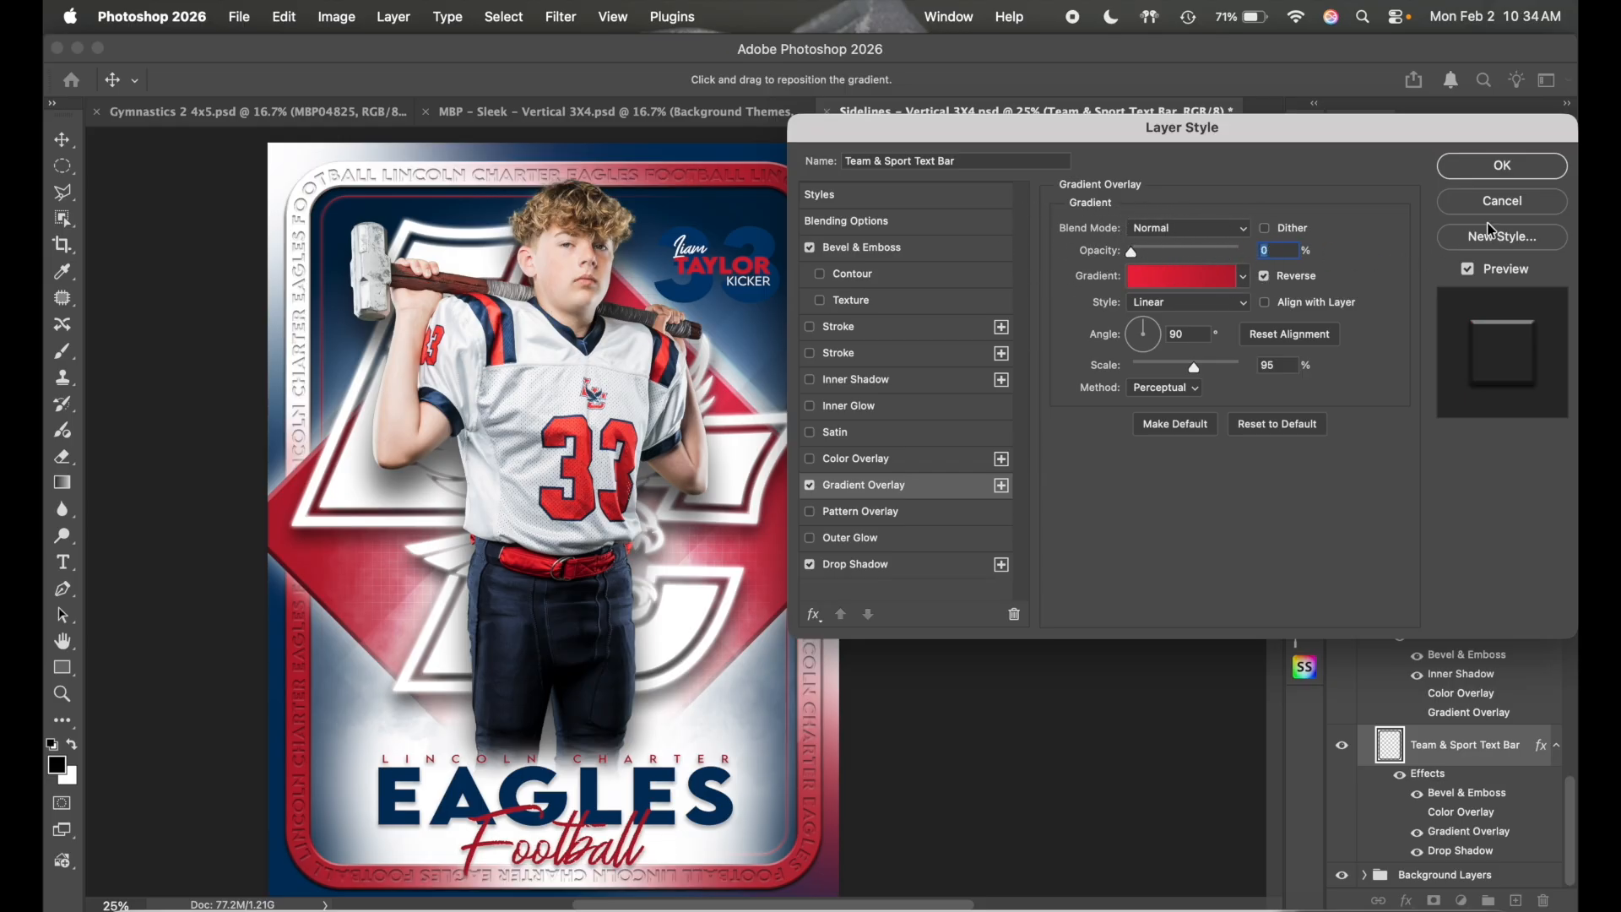
click(1507, 203)
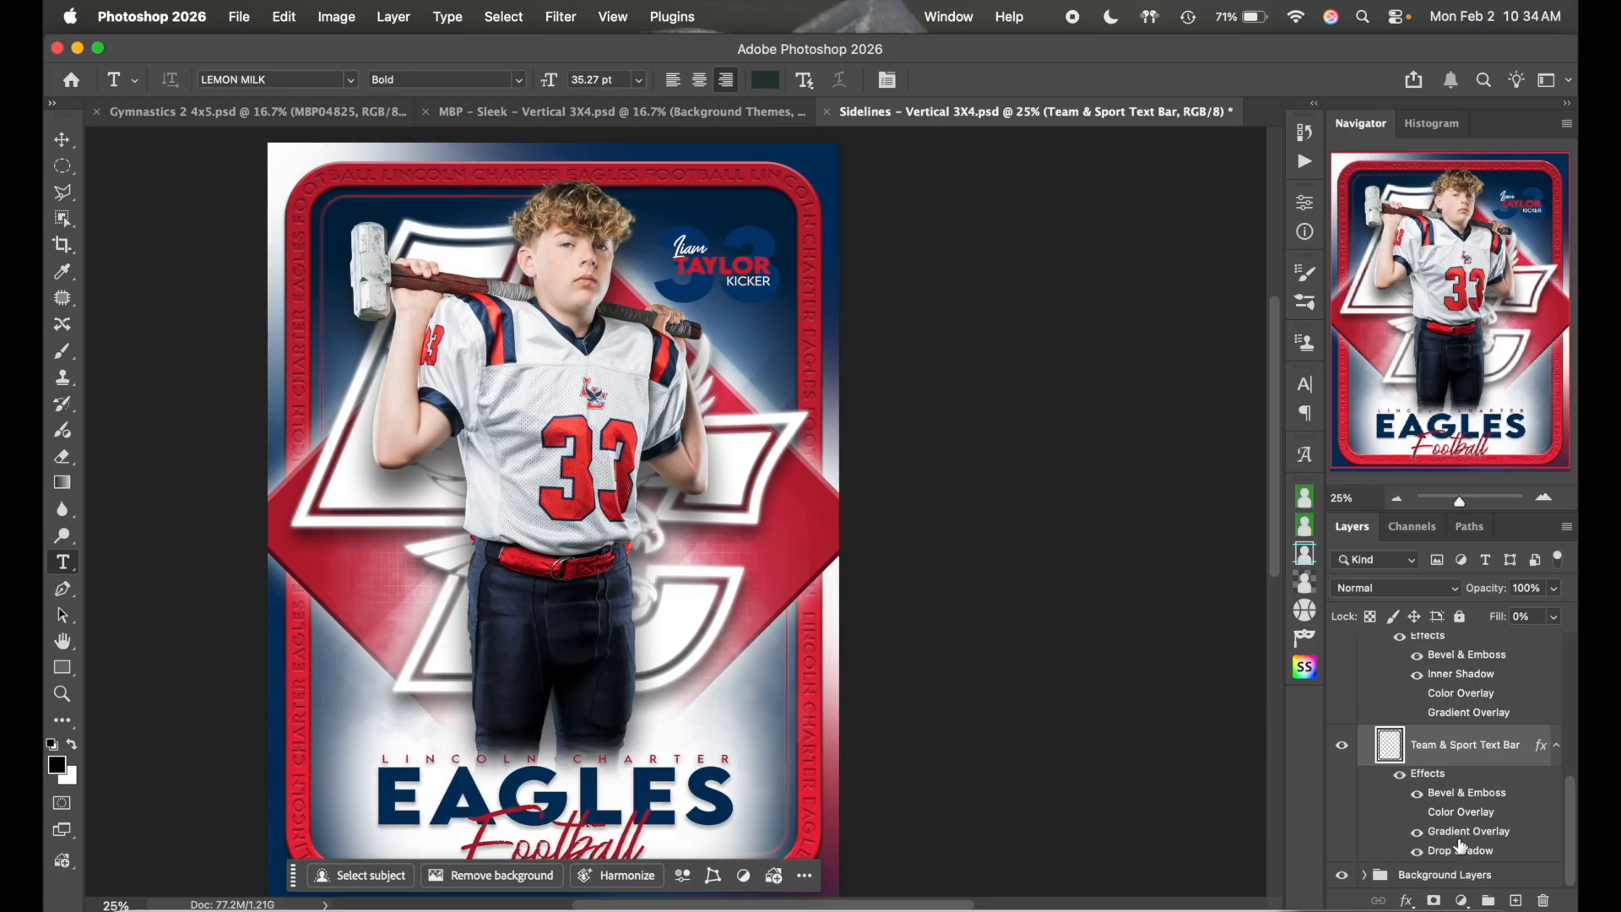
- Collapse the Frame Text group and expand the Background Layers group
scroll(1009, 667, down, 1)
scroll(1009, 667, left, 1)
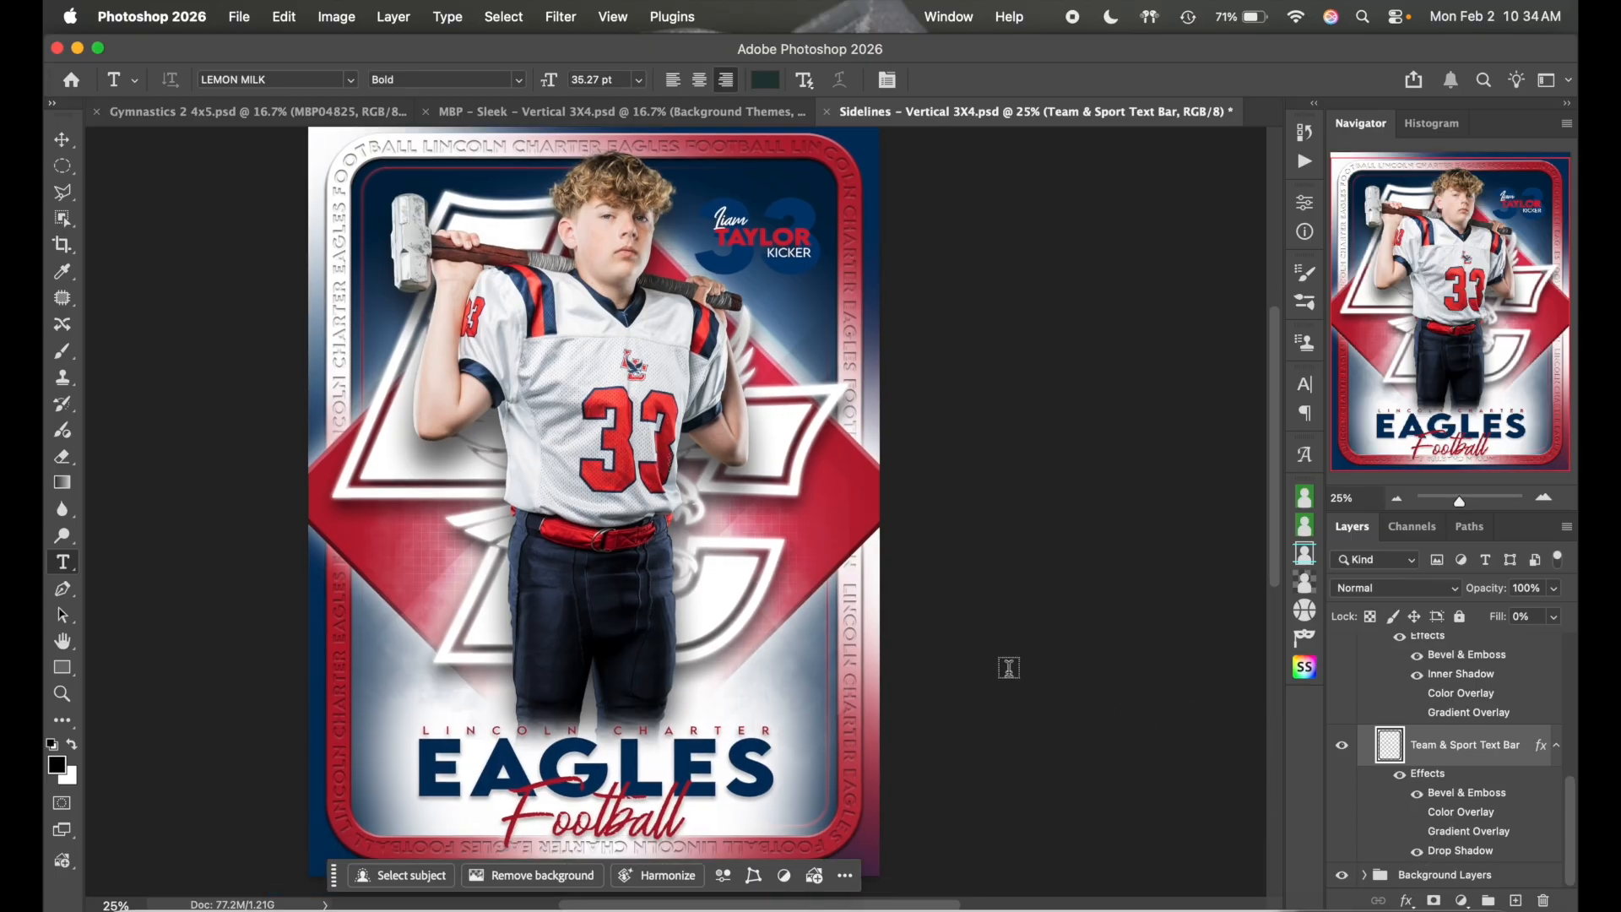
scroll(1008, 667, down, 2)
scroll(1009, 667, left, 2)
scroll(1008, 667, up, 2)
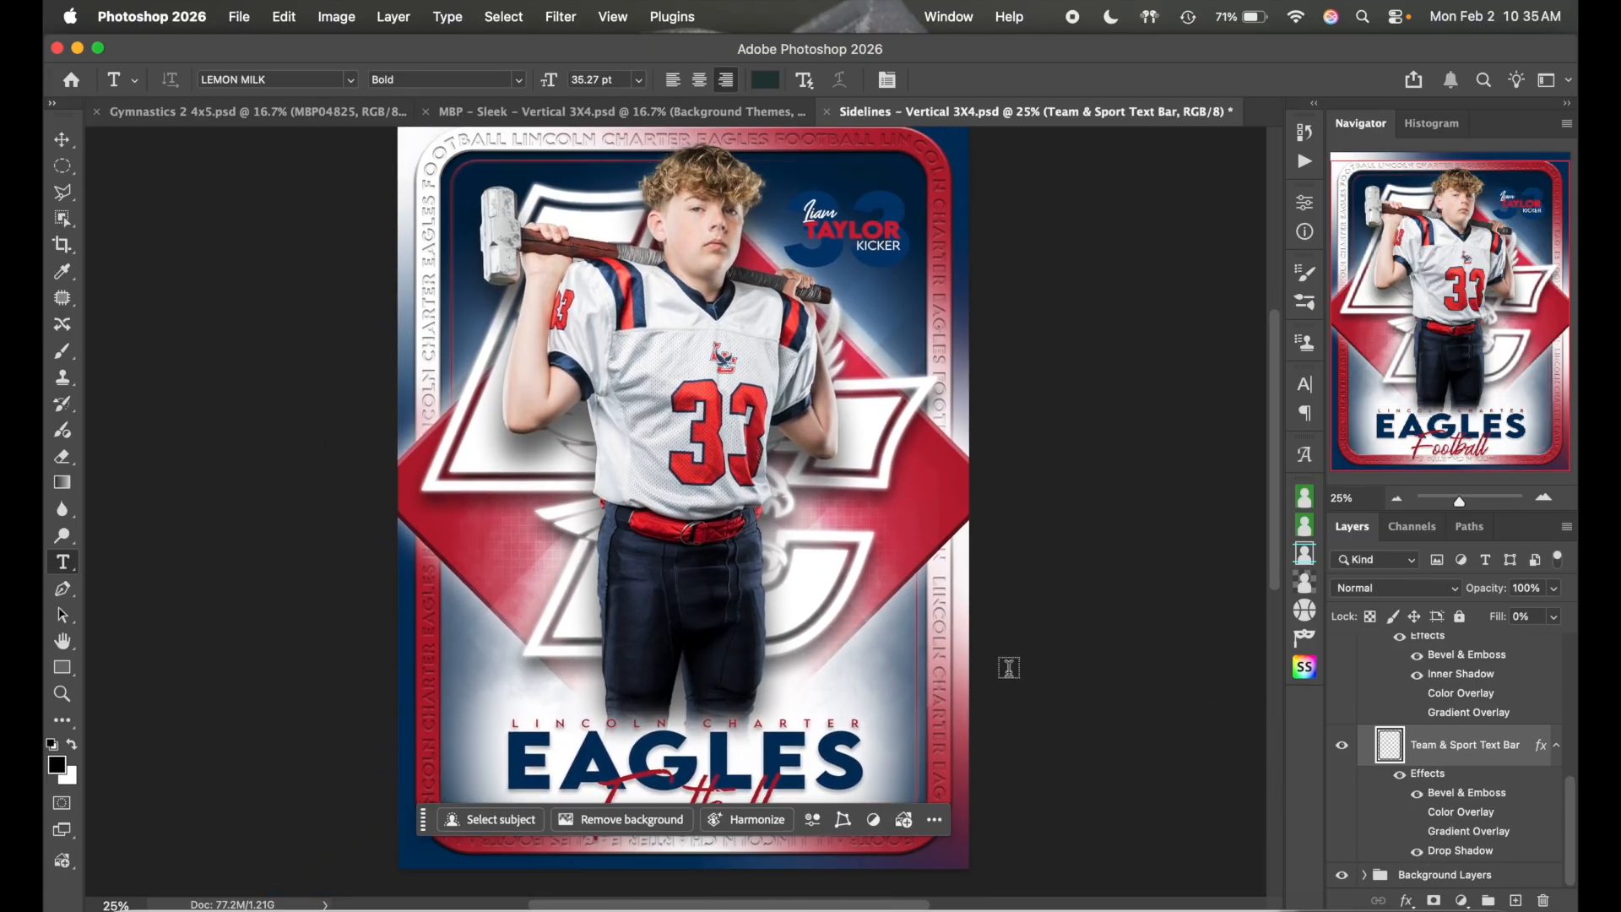
scroll(1008, 667, down, 1)
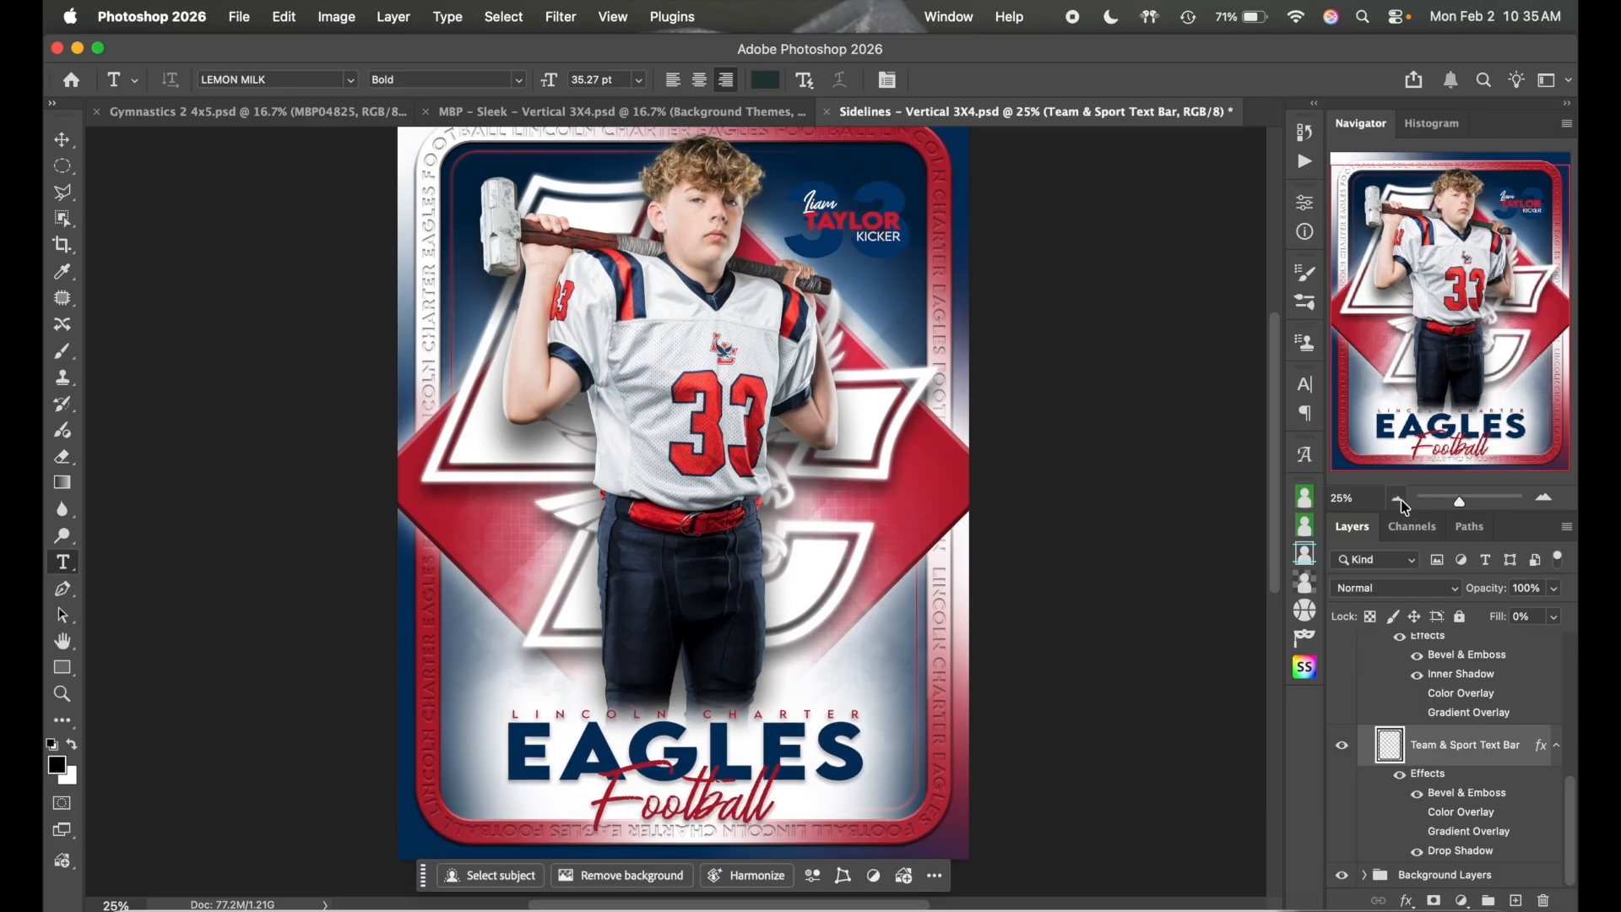
scroll(1416, 715, up, 3)
click(1365, 659)
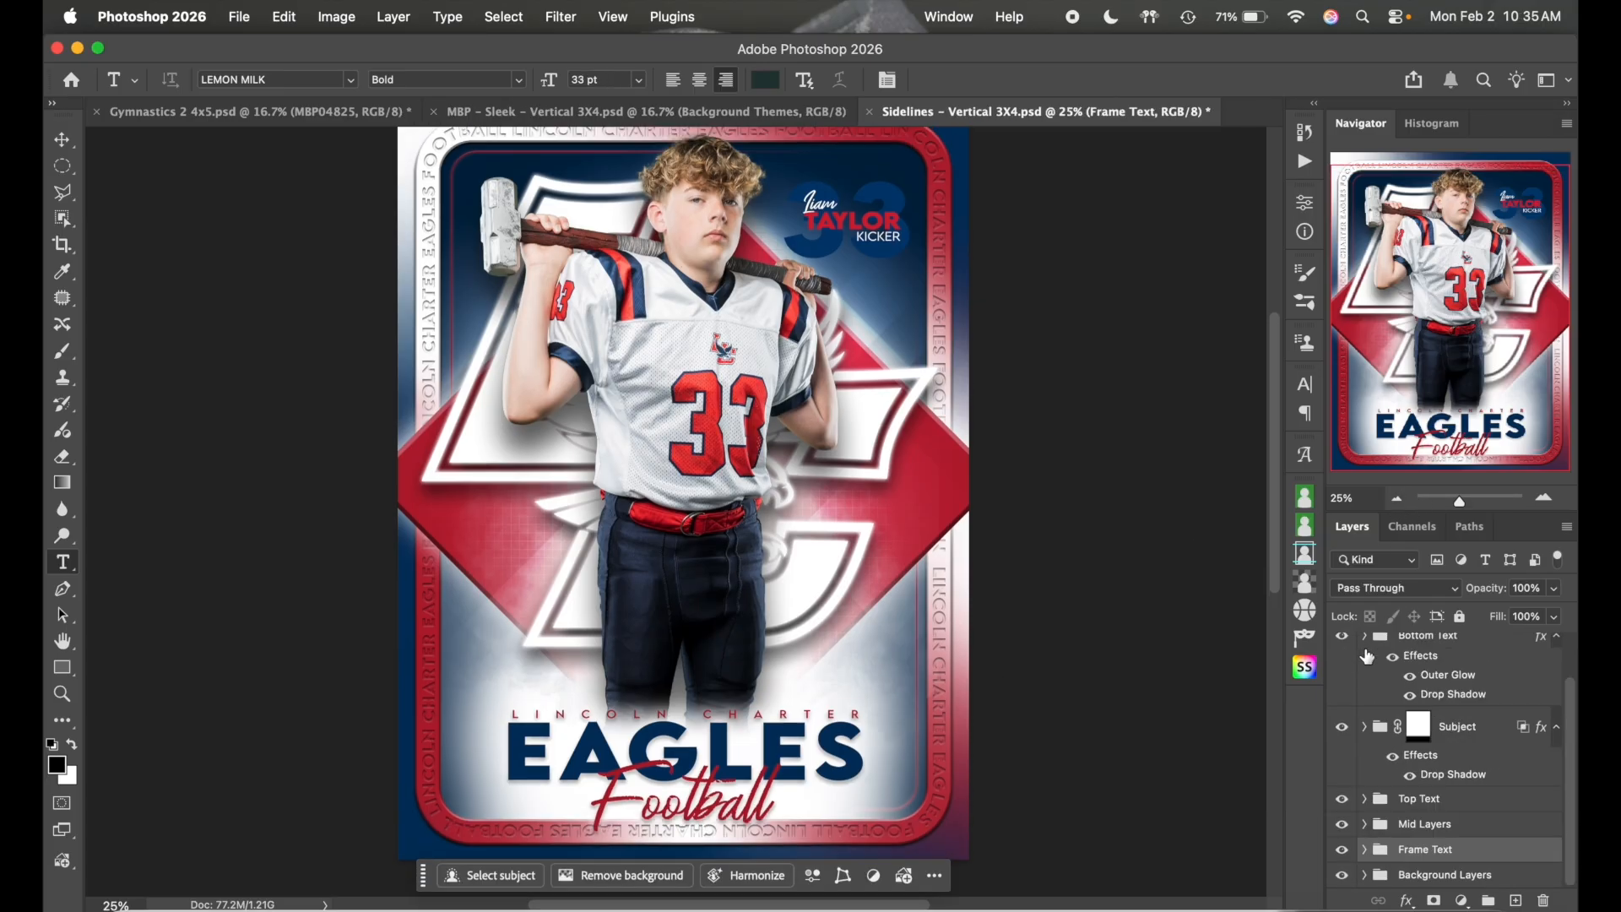
click(1364, 874)
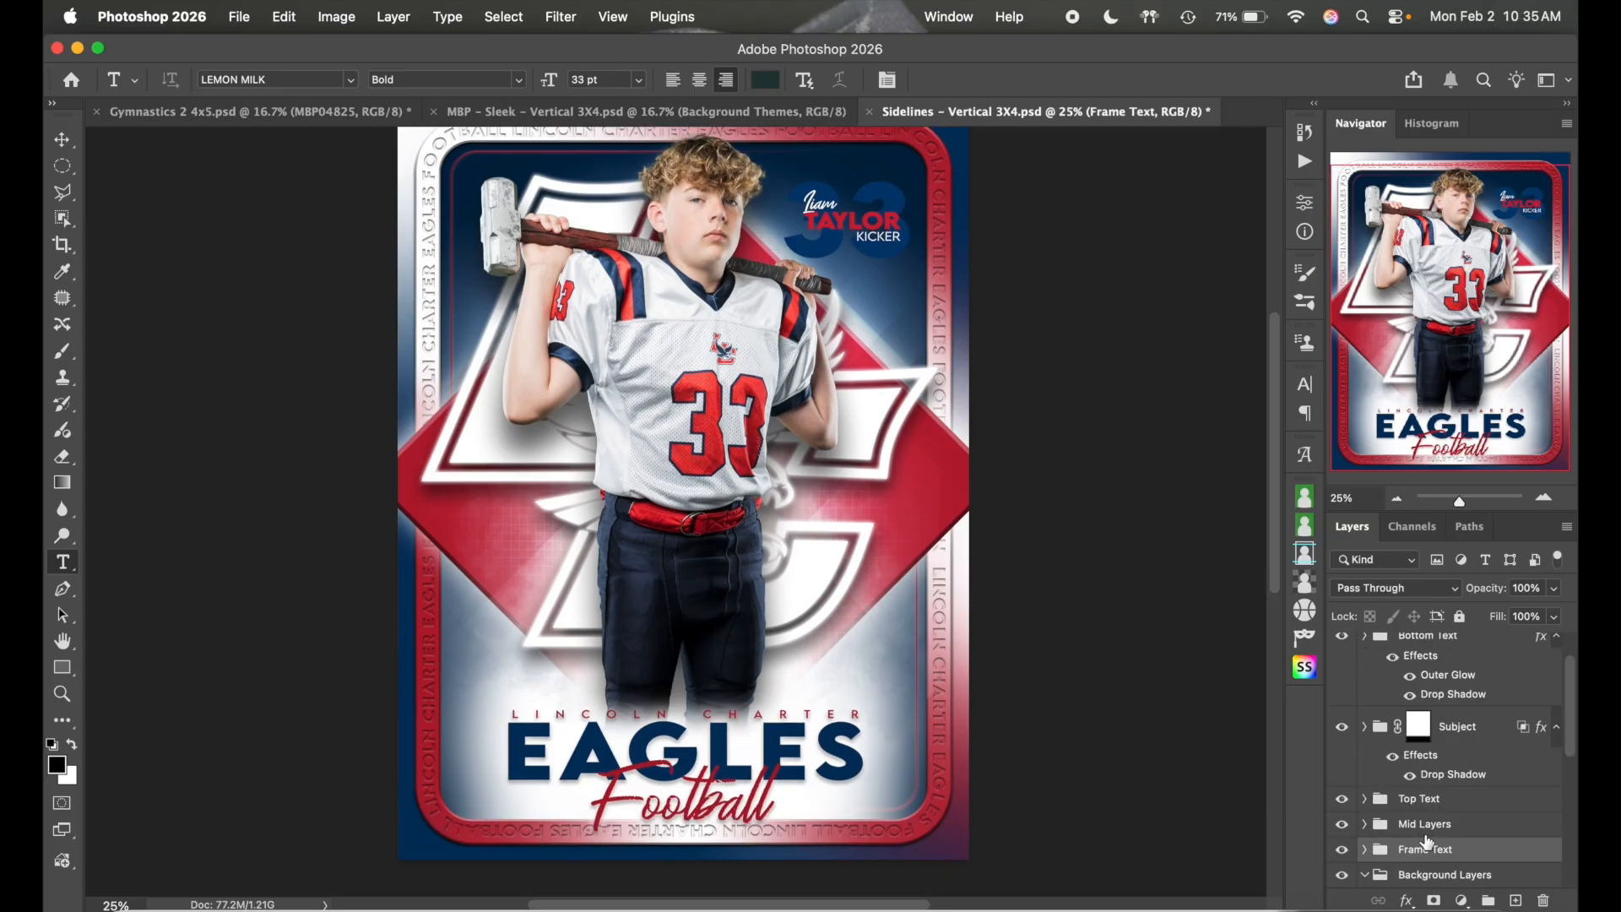
scroll(1426, 842, down, 5)
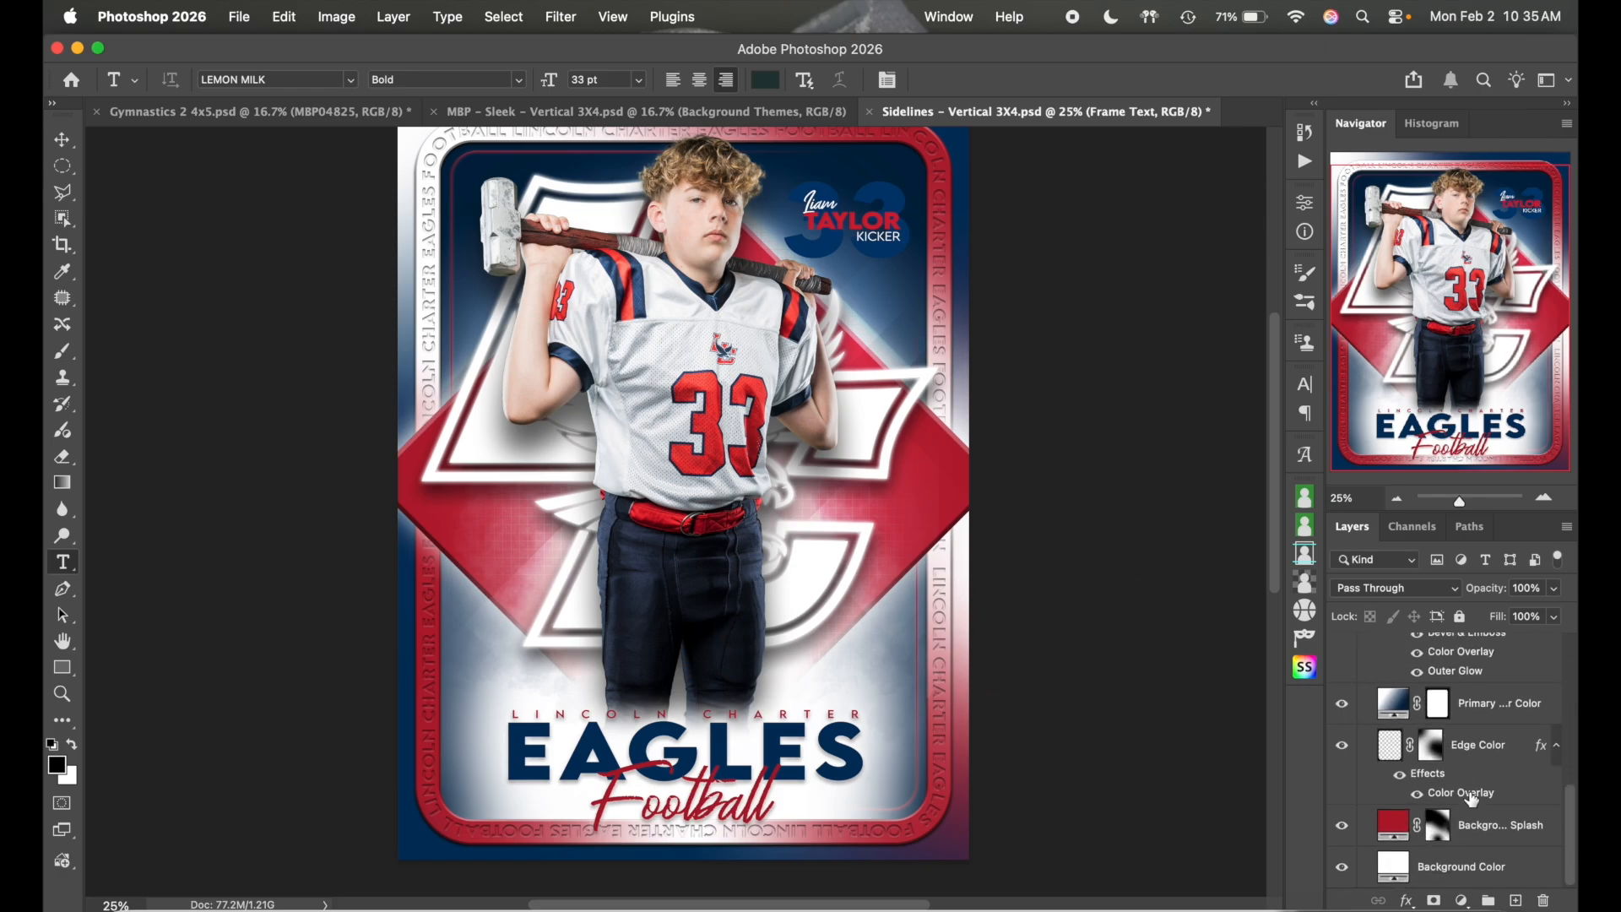
- After trying several pinks, set the Background Color fill layer to pure white (ffffff)
double_click(1394, 867)
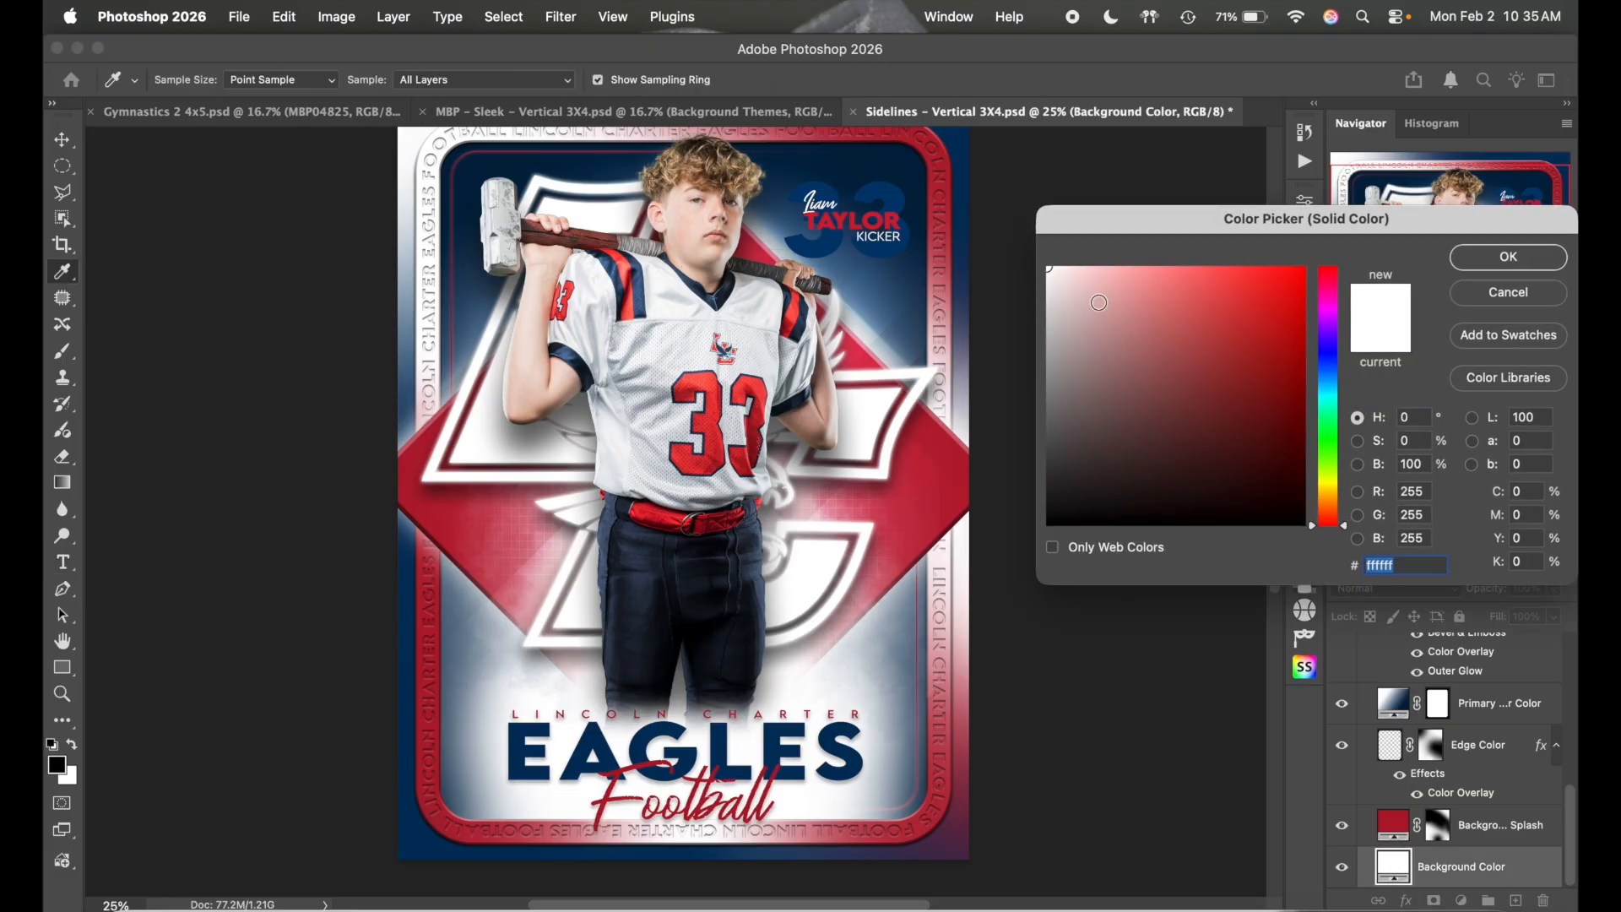
click(1103, 355)
click(1092, 335)
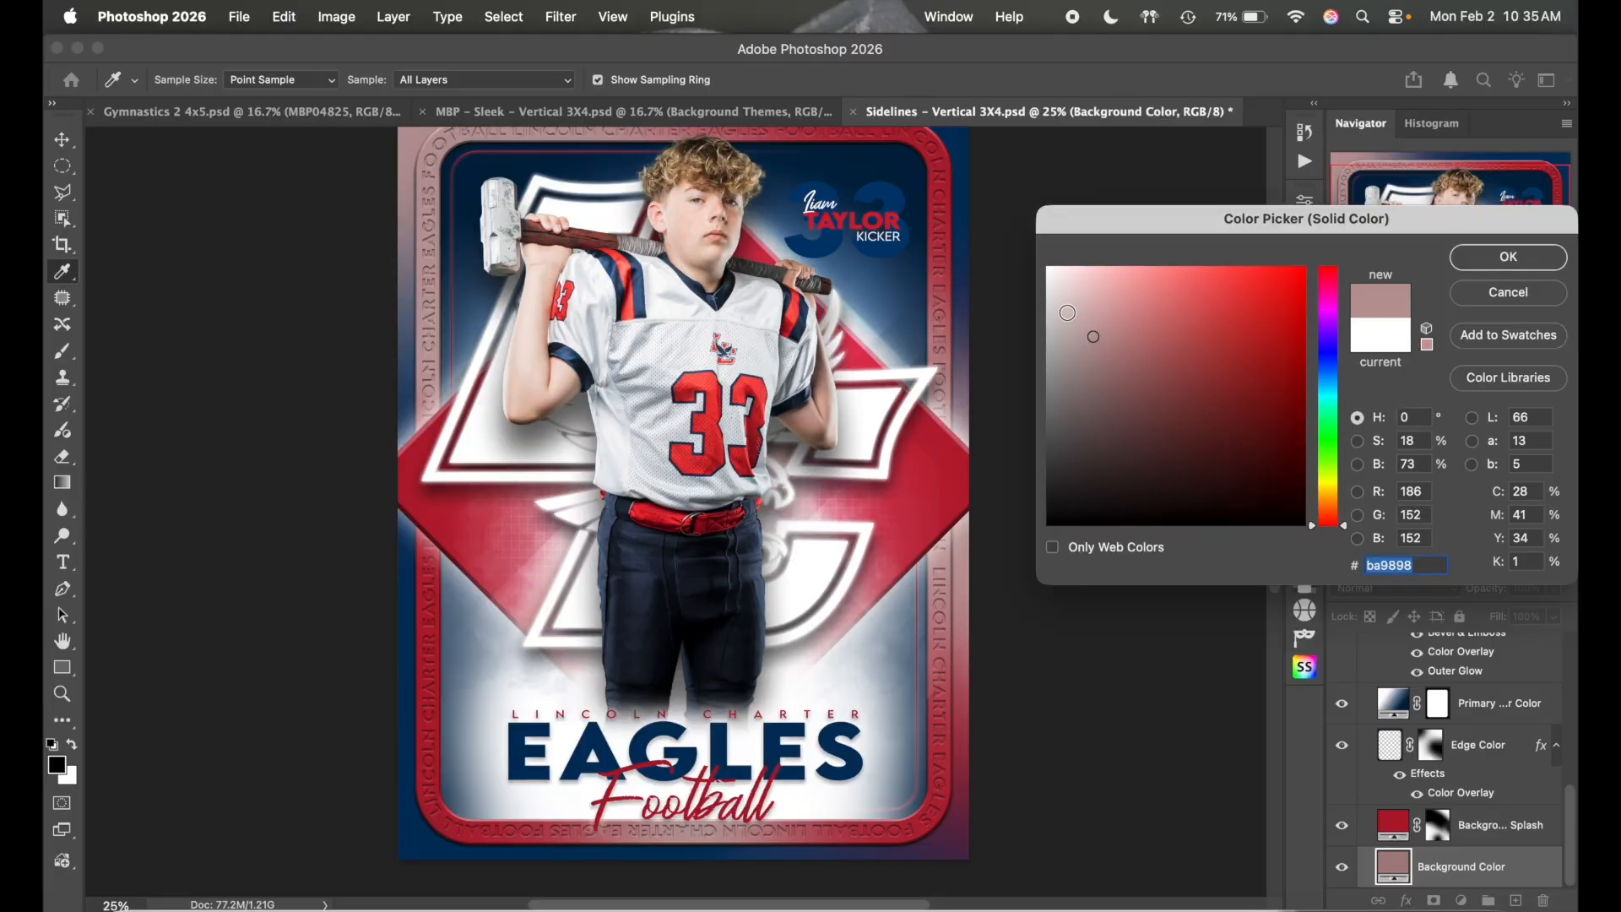
click(1067, 313)
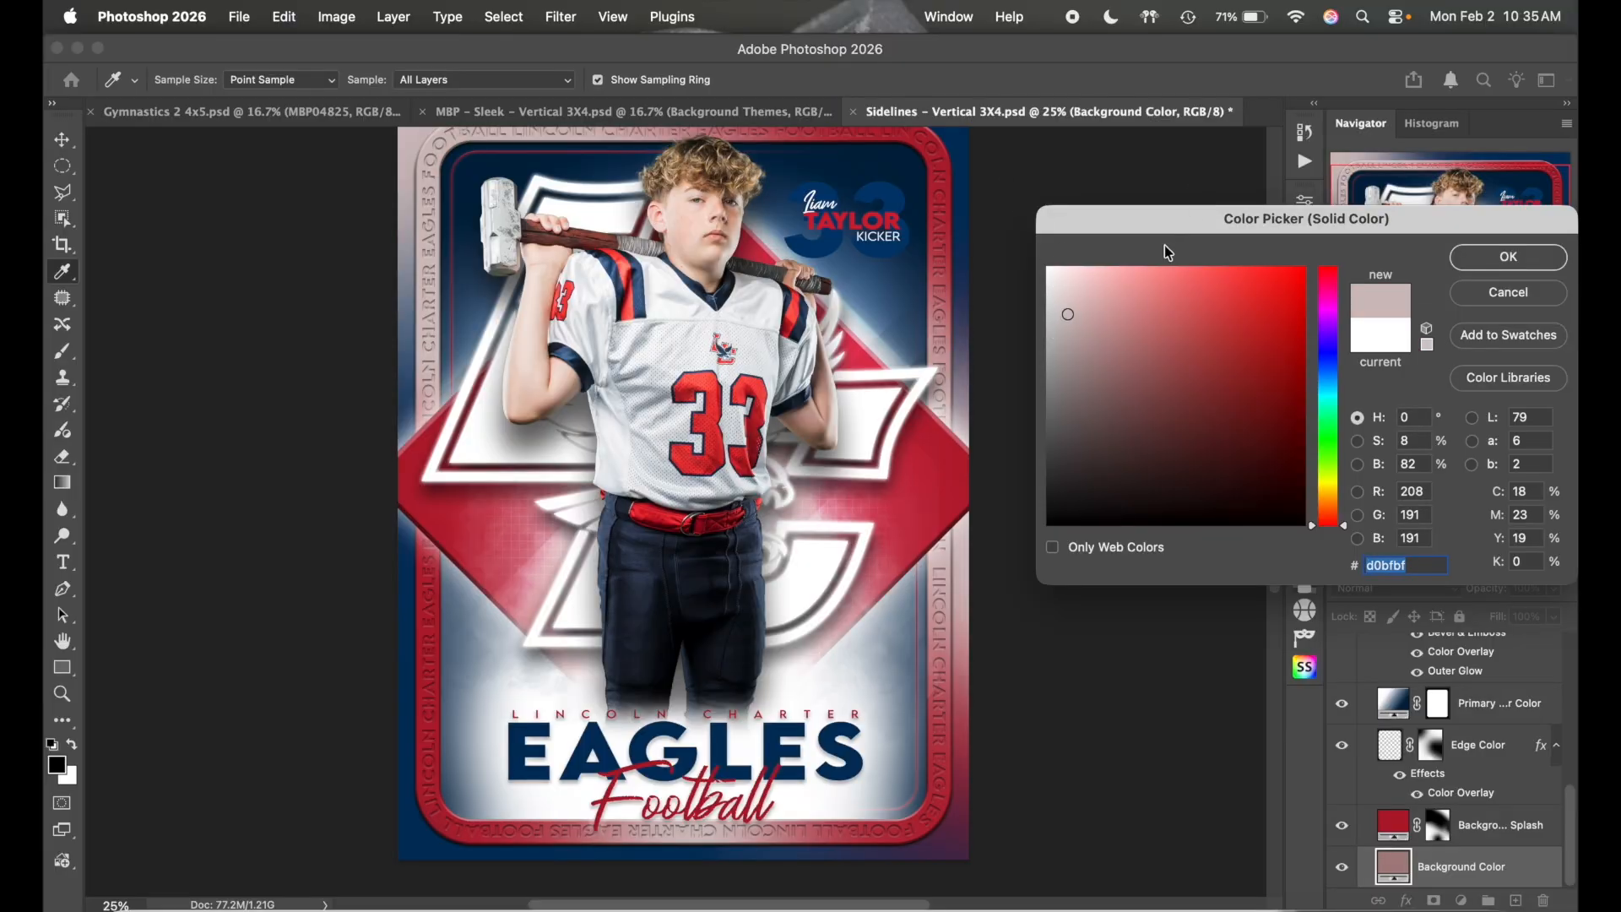
click(1119, 274)
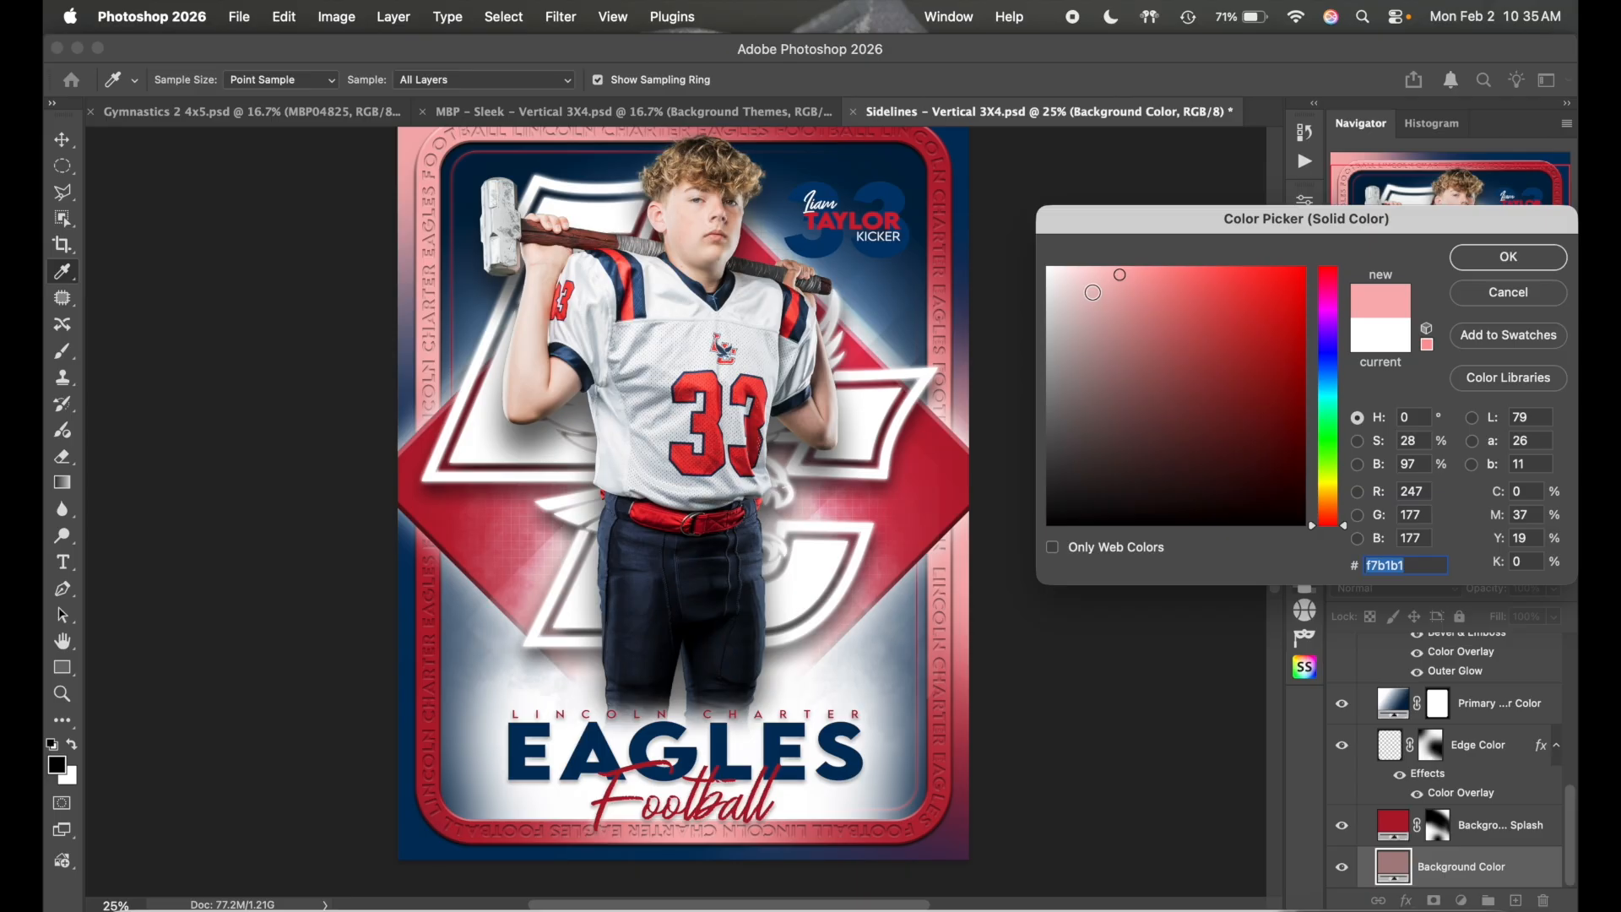
click(1094, 268)
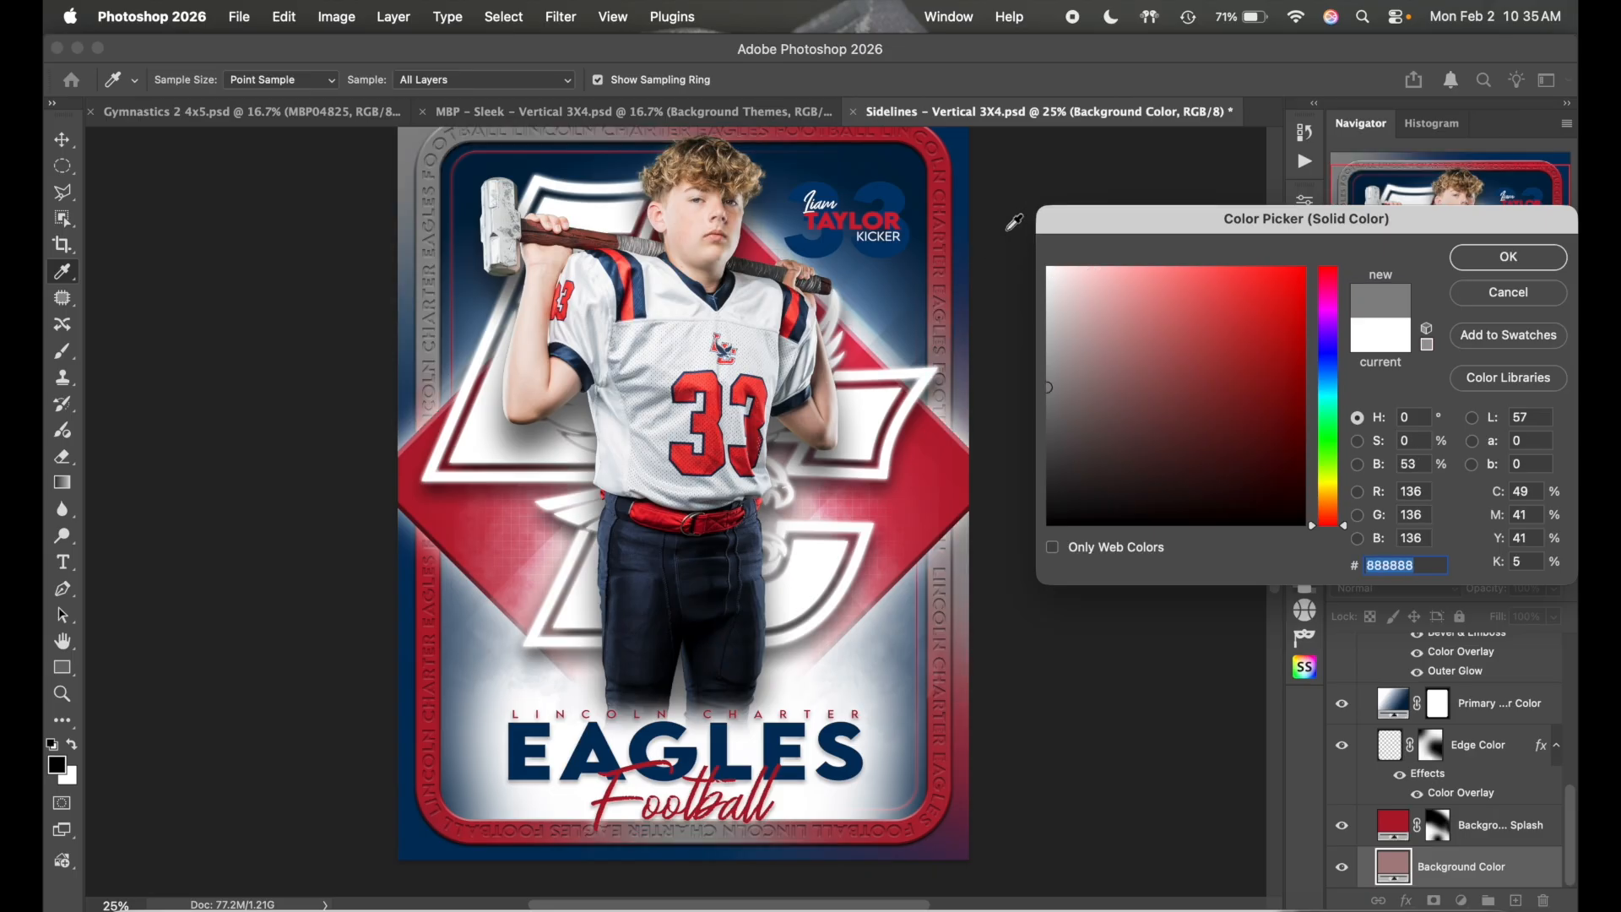
click(1048, 269)
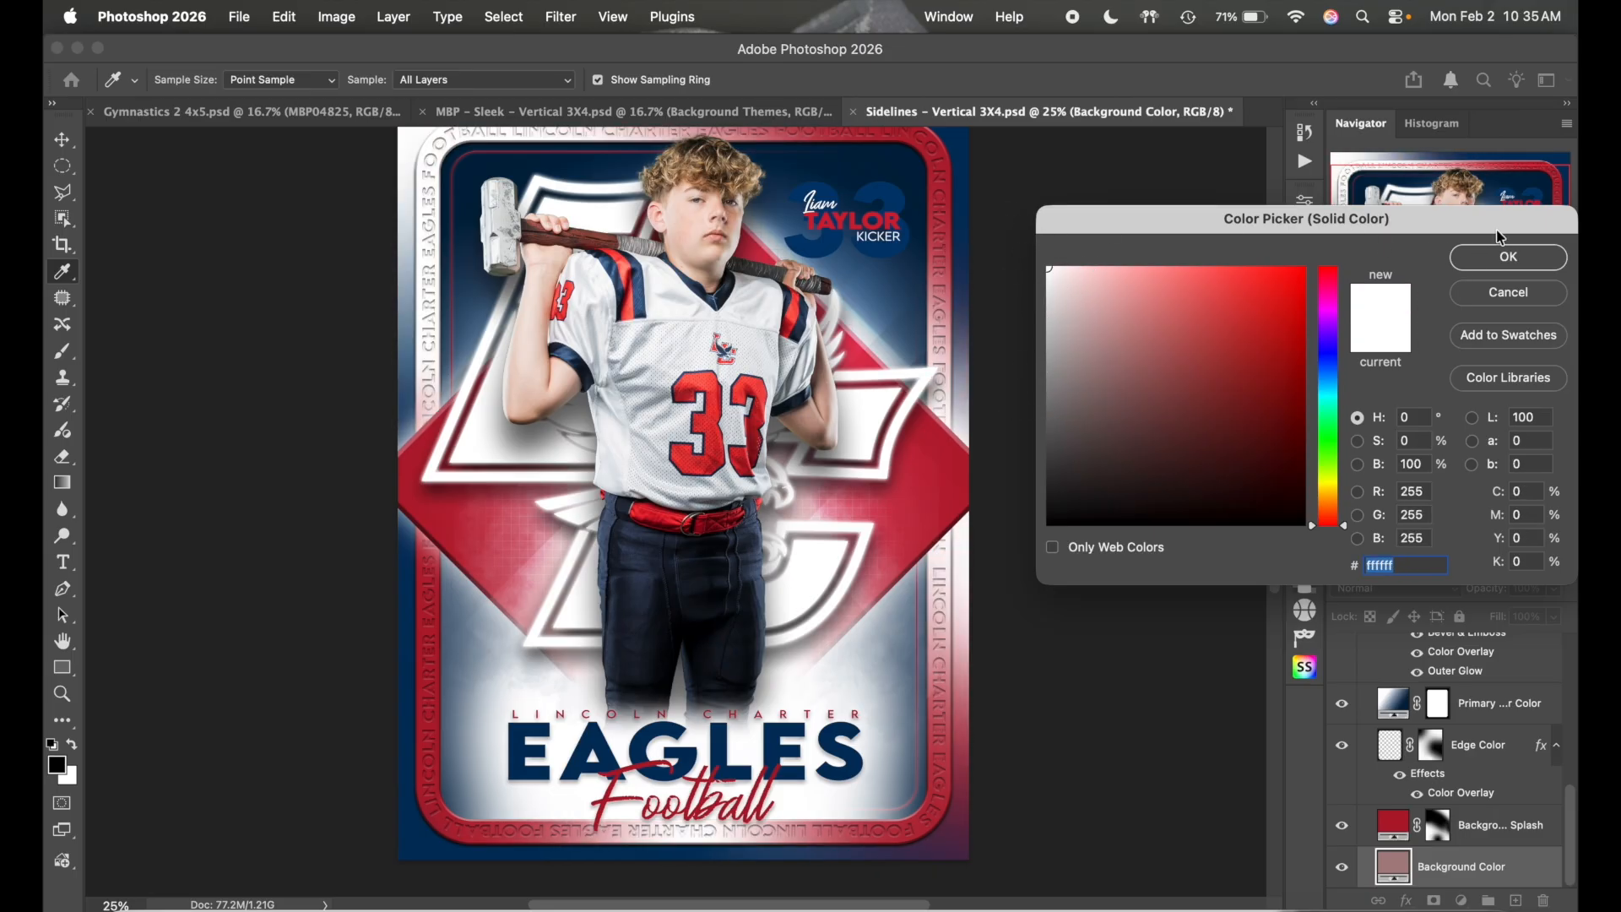
click(1508, 256)
scroll(1150, 304, up, 2)
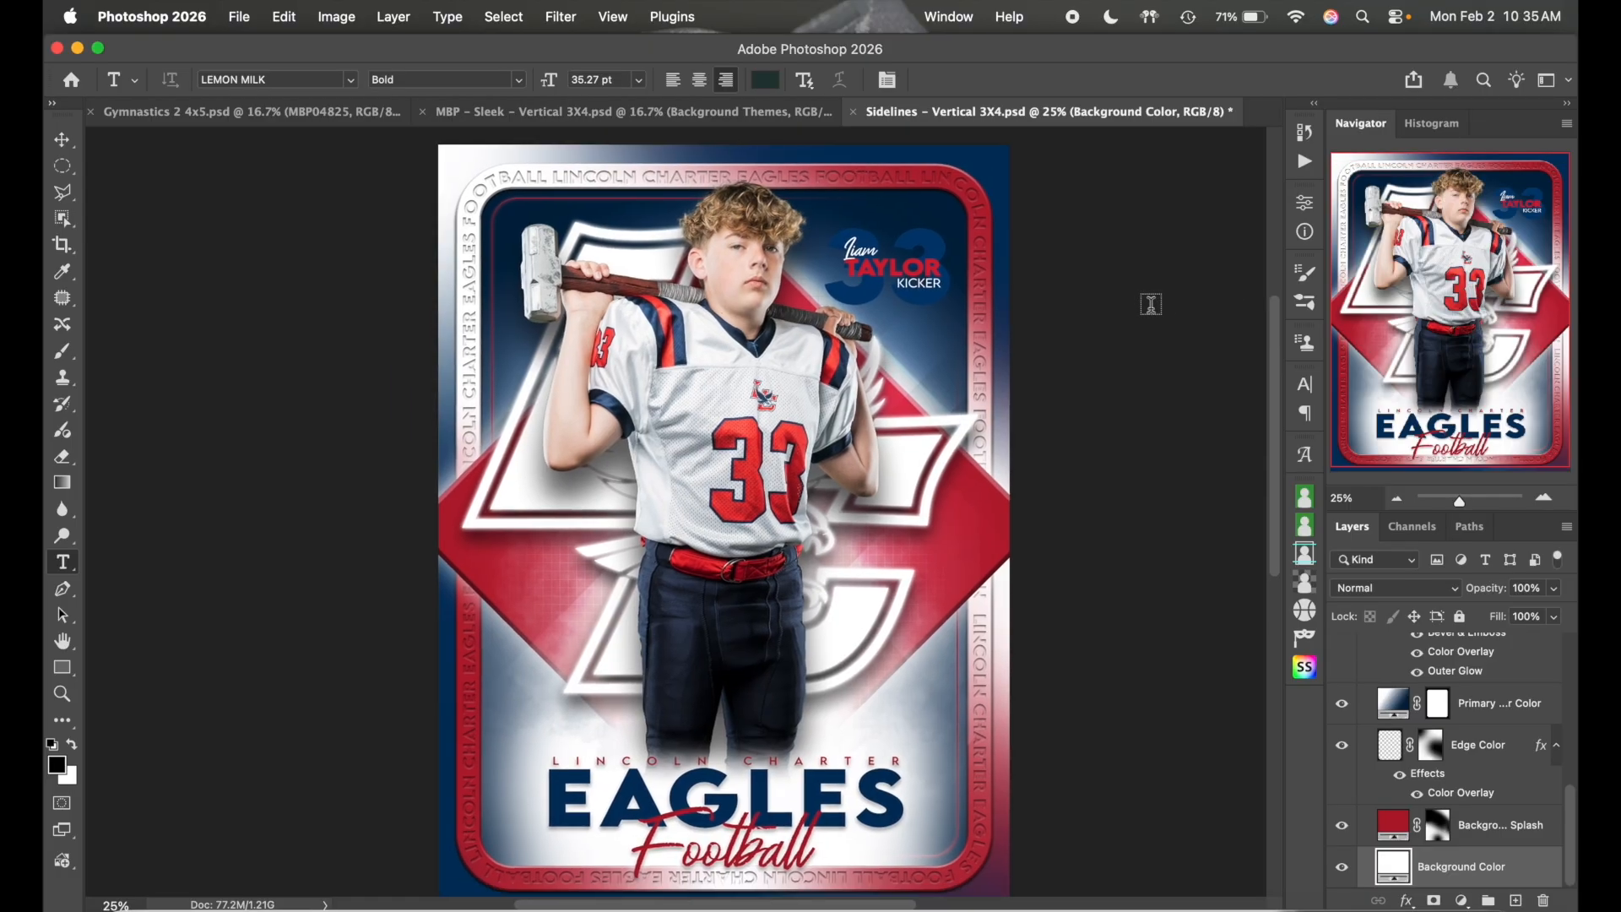
click(1398, 500)
click(1399, 501)
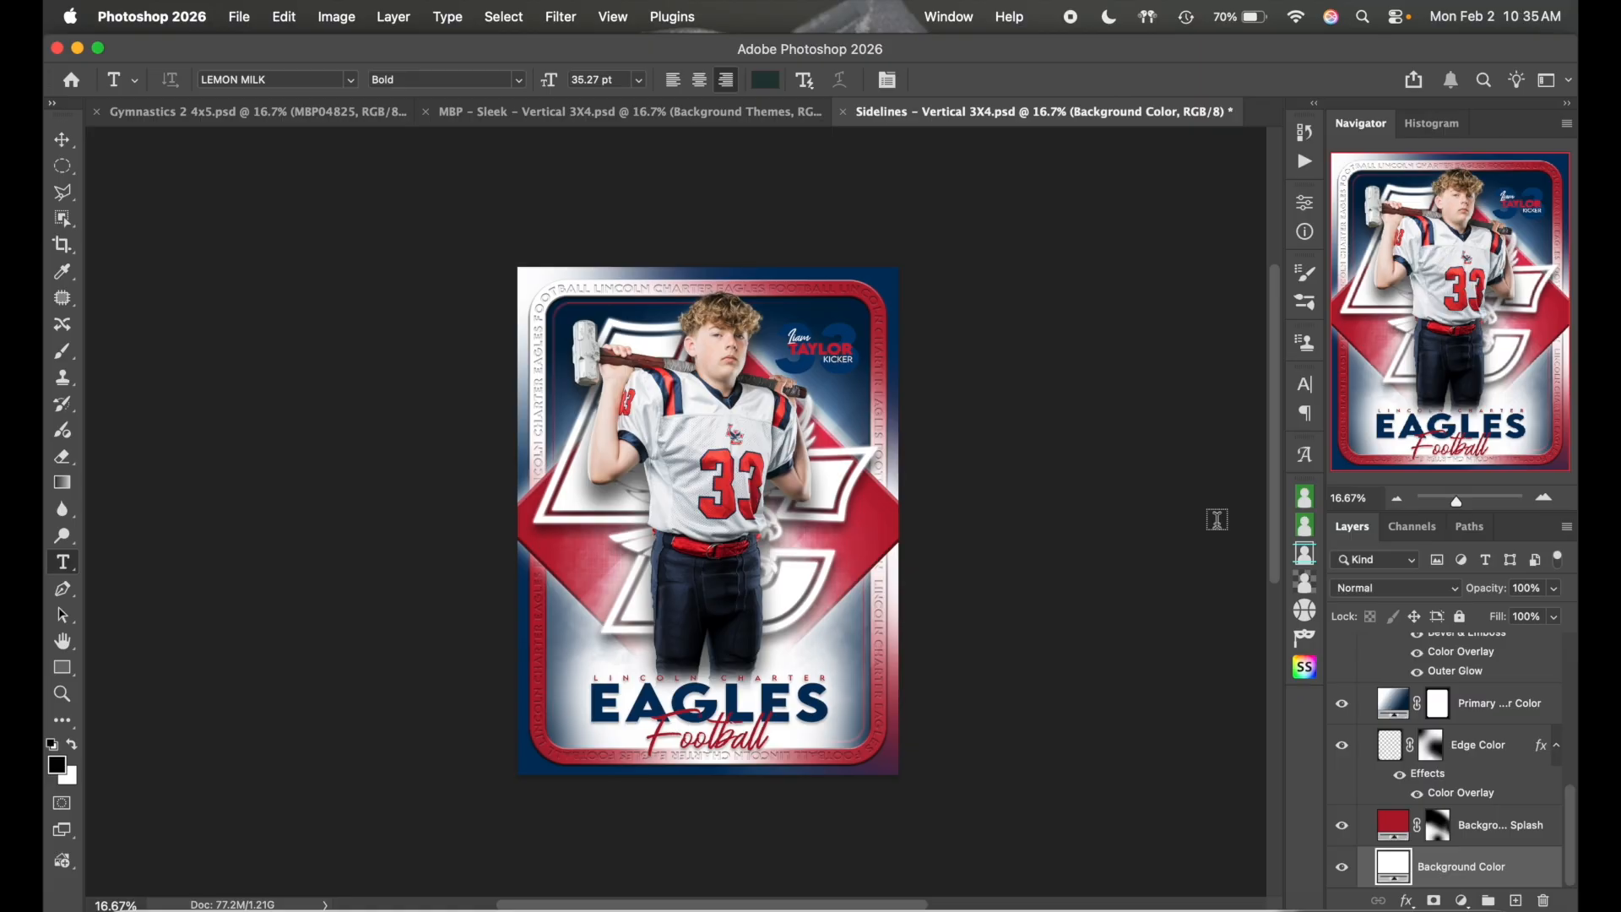
click(1545, 499)
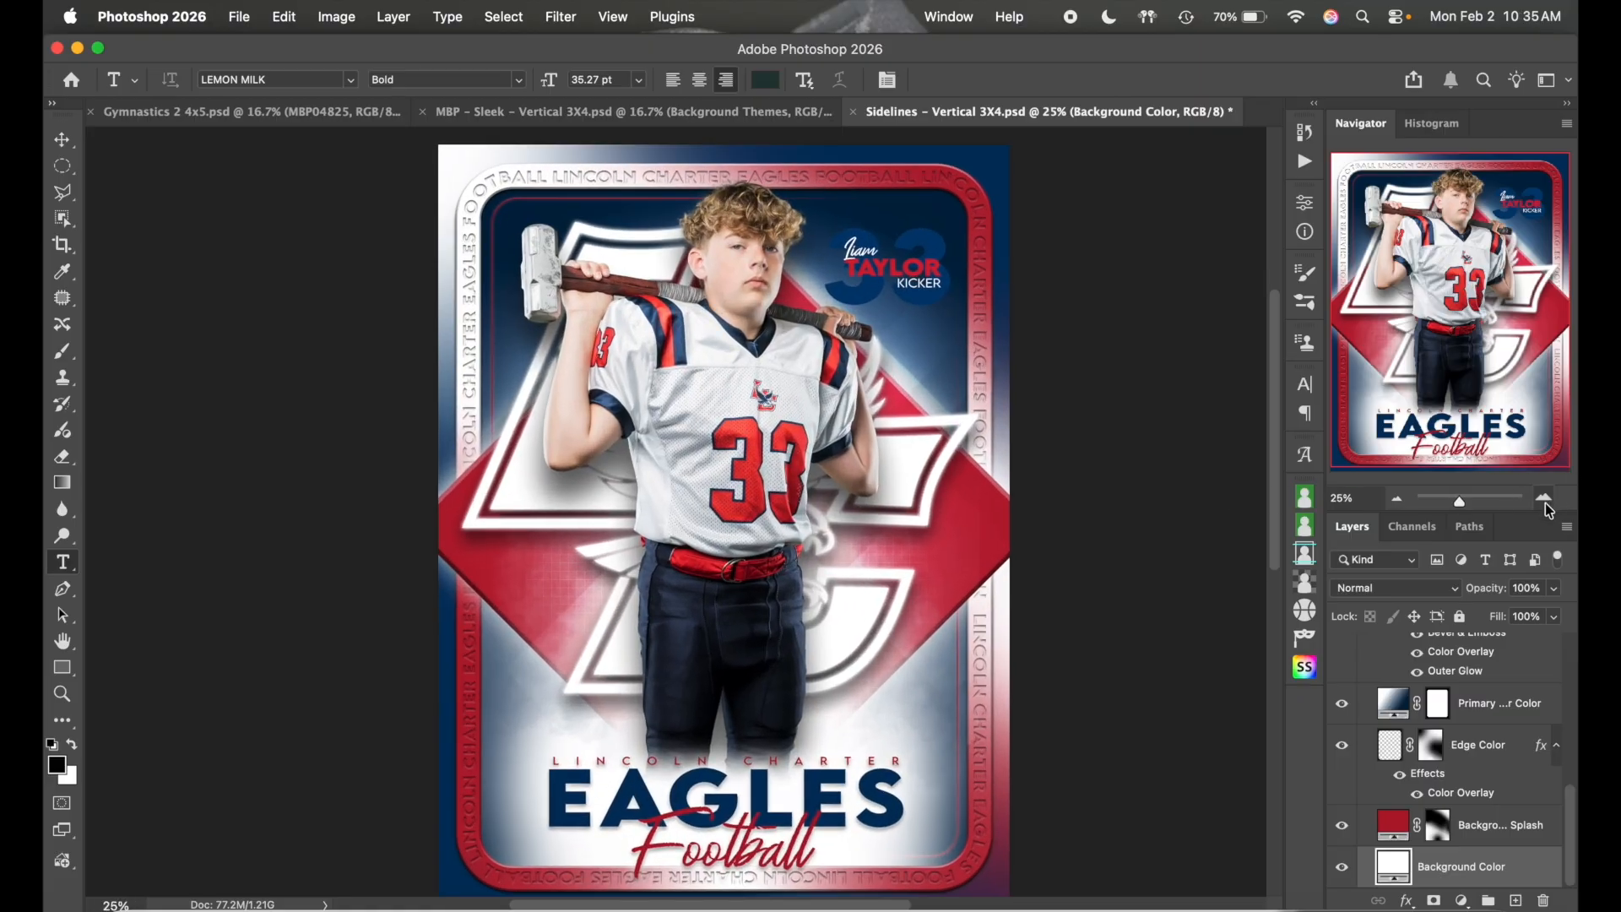
scroll(1167, 532, down, 2)
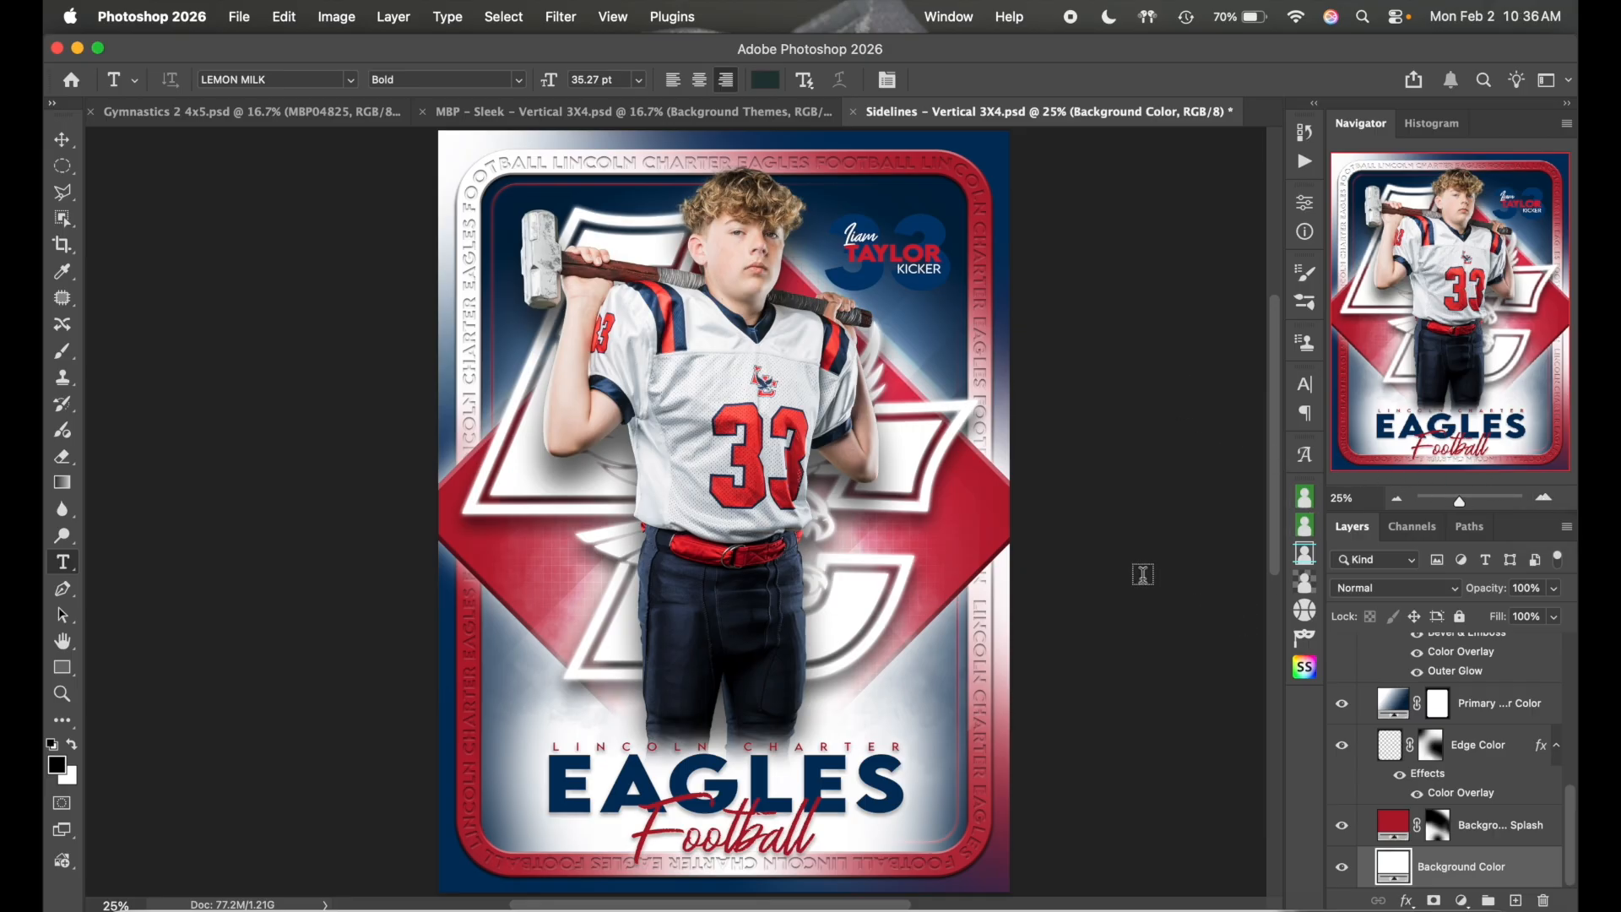
click(1190, 907)
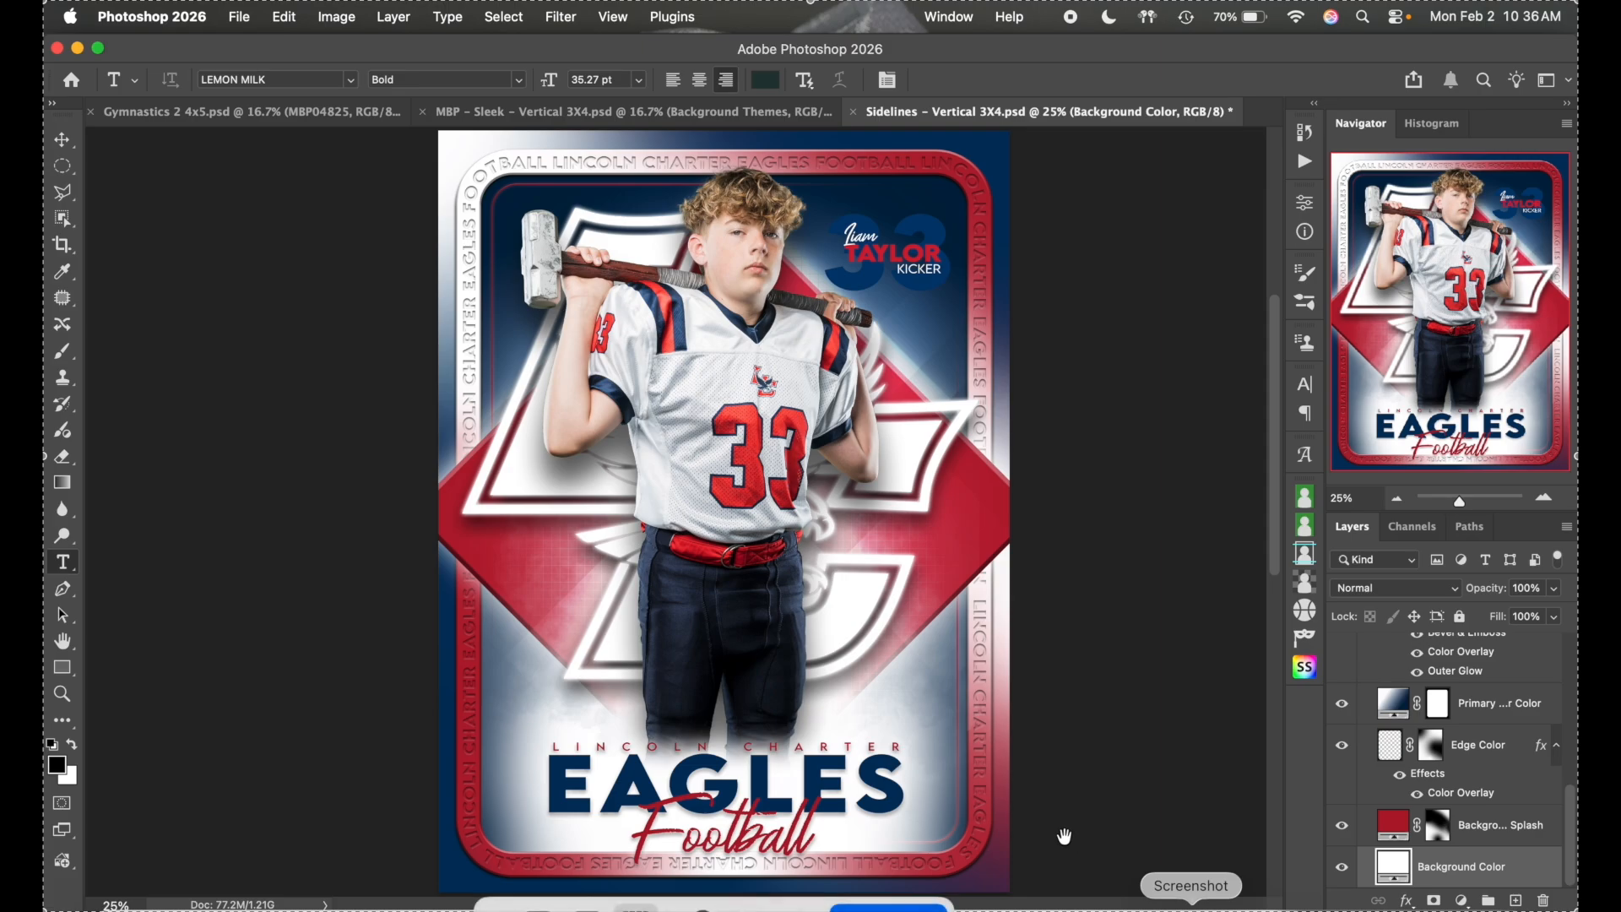